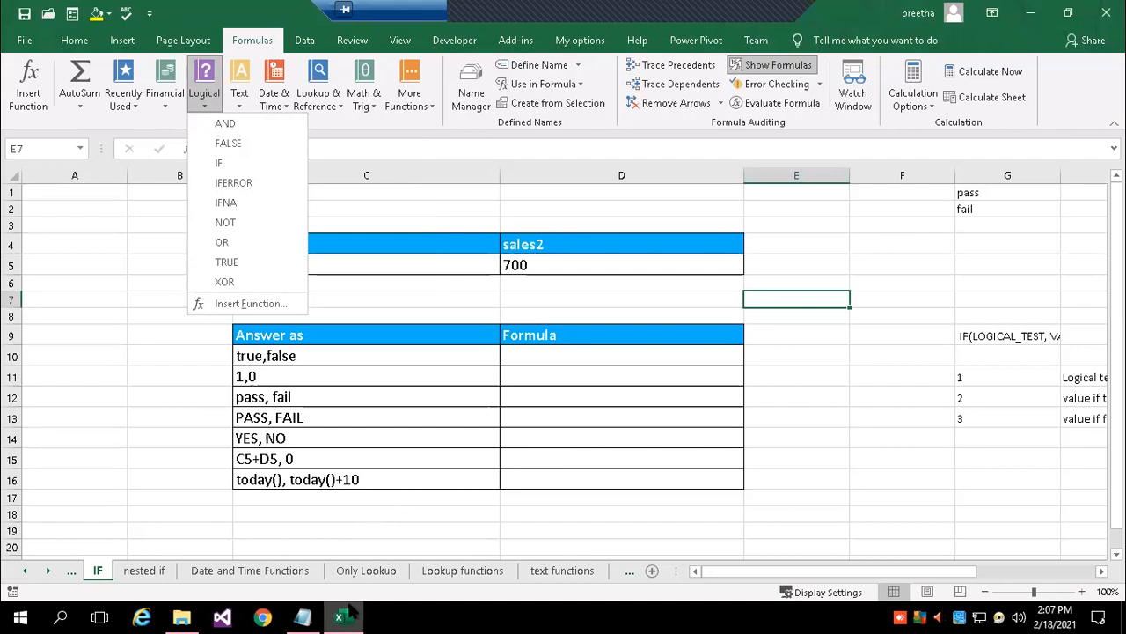
# Review the list of relational operators used for logical tests at the end of the Notepad notes.
pyautogui.scroll(-1, 159, 508)
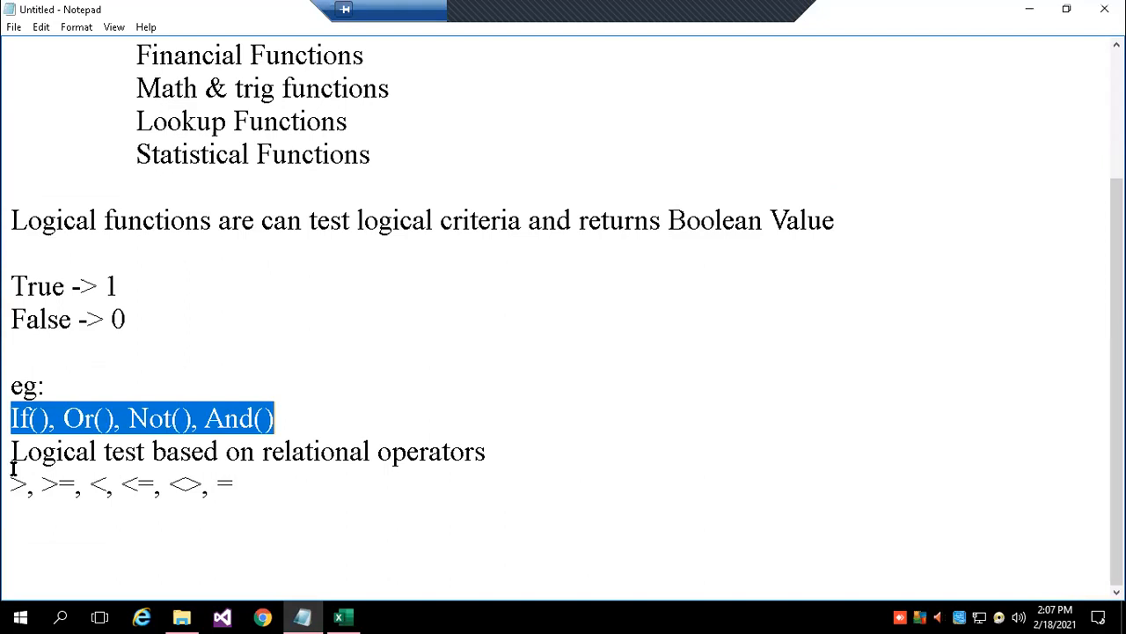
pyautogui.moveTo(9, 484); pyautogui.dragTo(267, 495)
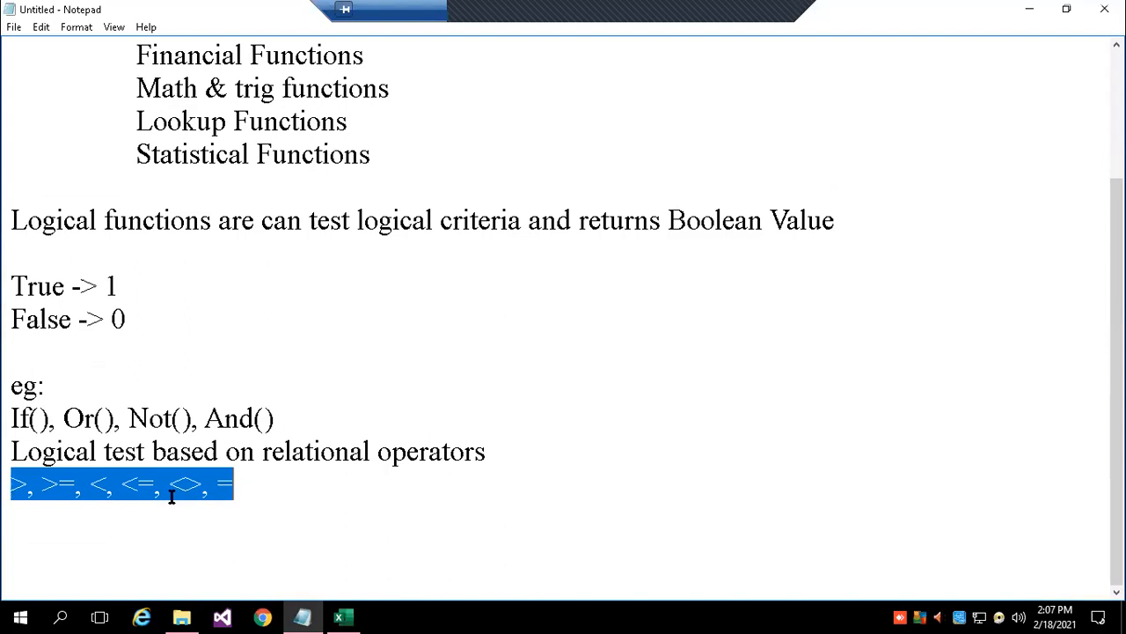
pyautogui.click(21, 488)
pyautogui.click(51, 487)
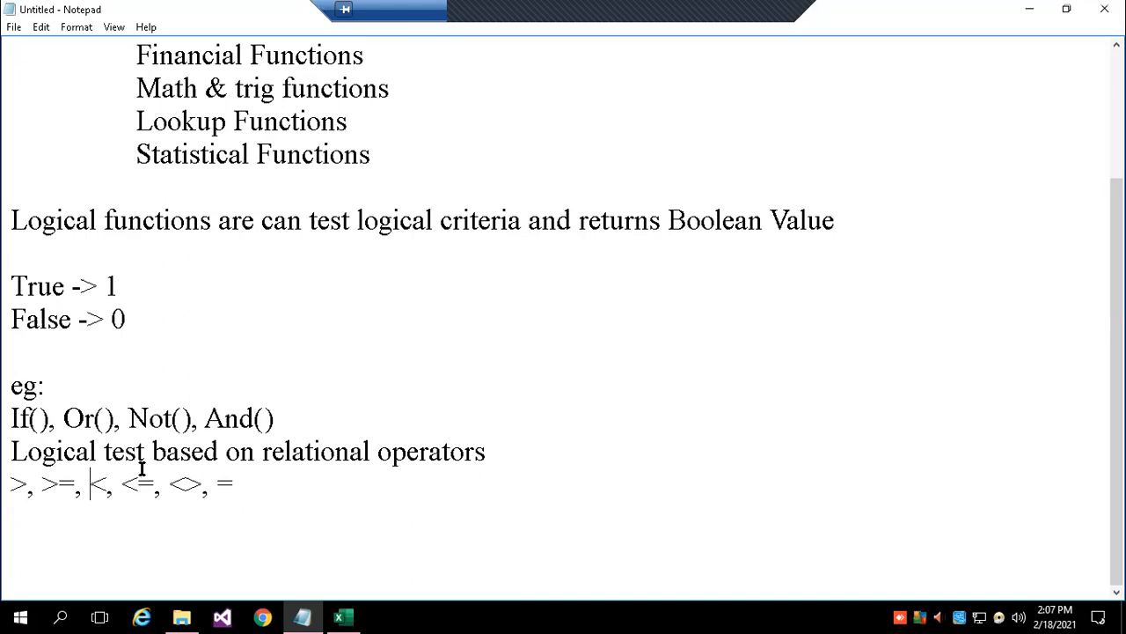
pyautogui.click(186, 484)
pyautogui.press('BackSpace')
pyautogui.click(189, 521)
pyautogui.click(218, 485)
# Switch to the Excel workbook and enter the formula =C5>D5 in cell D10 to compare sales1 with sales2.
pyautogui.click(344, 615)
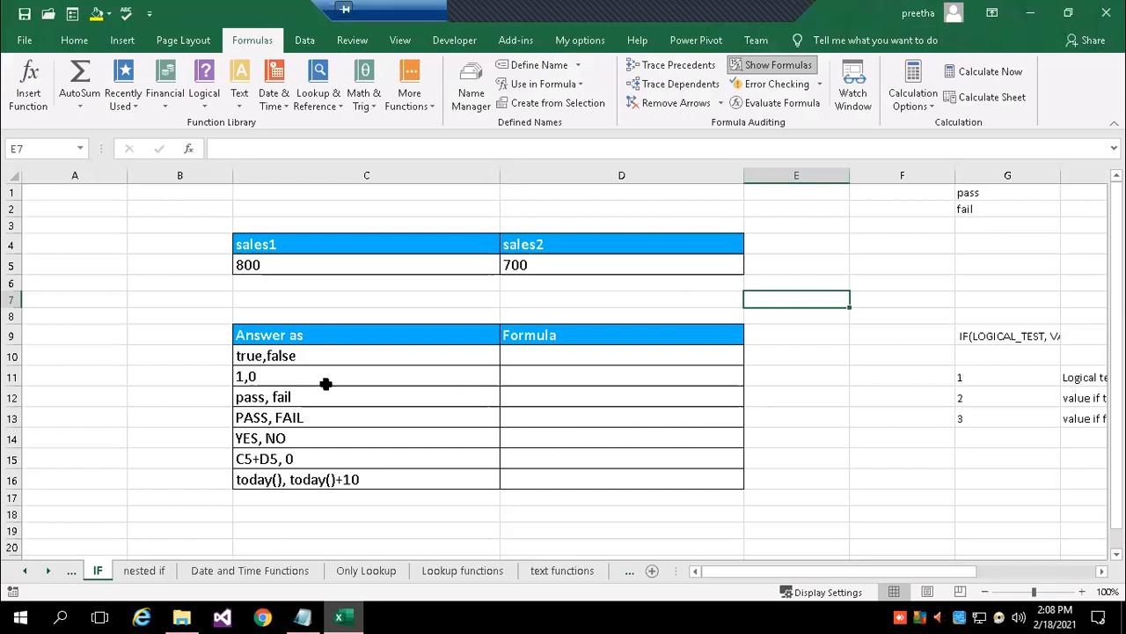
pyautogui.click(288, 263)
pyautogui.click(540, 269)
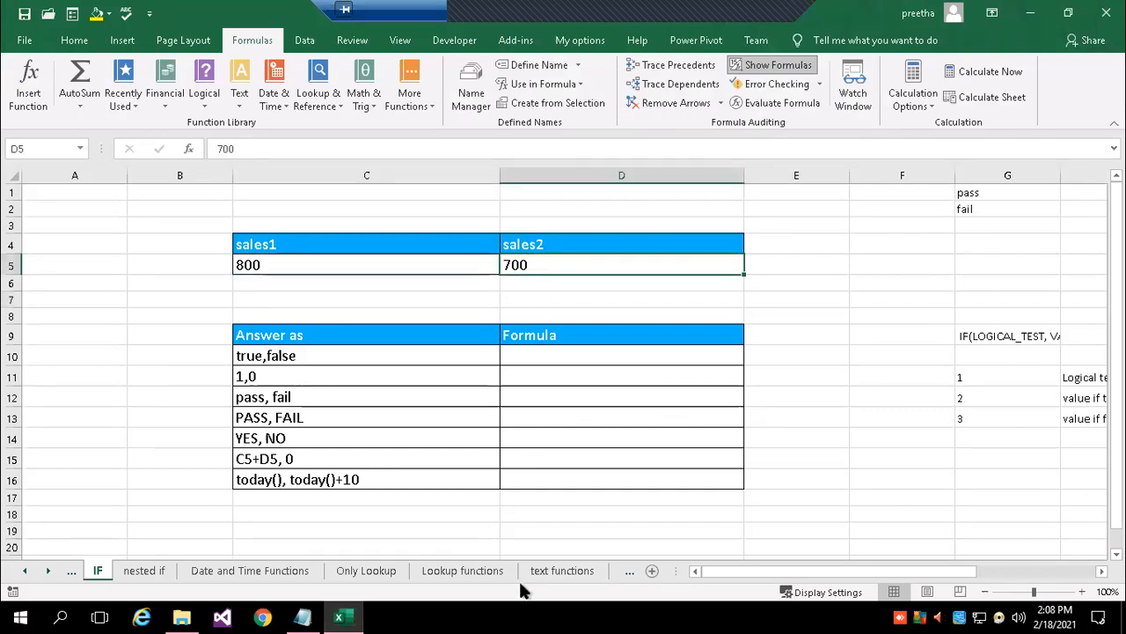
pyautogui.click(513, 355)
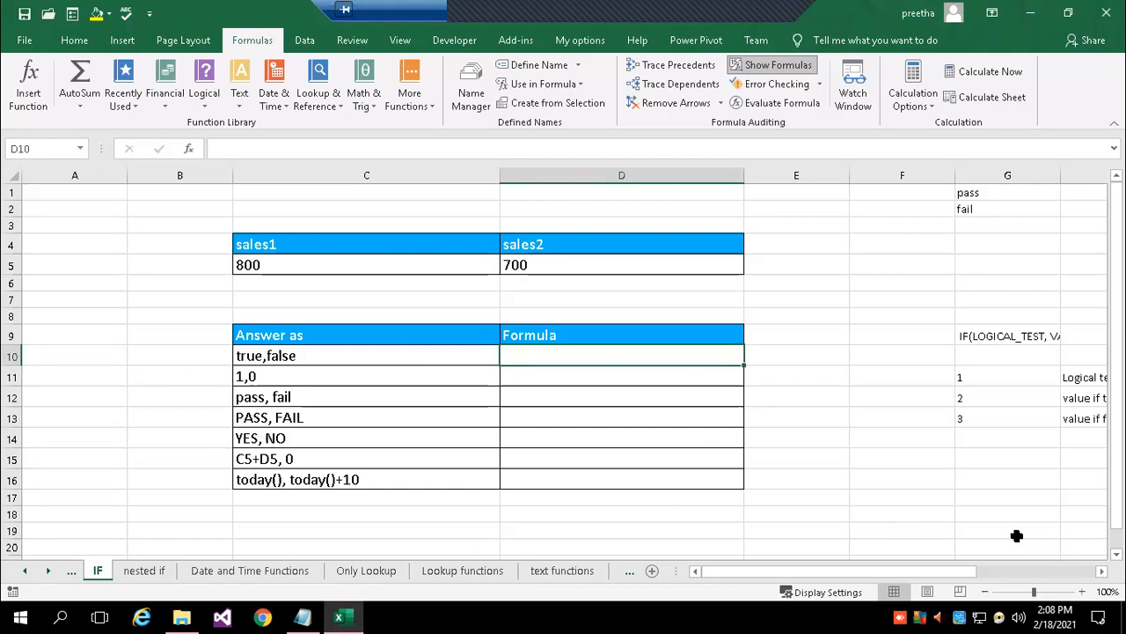
pyautogui.write('=c5')
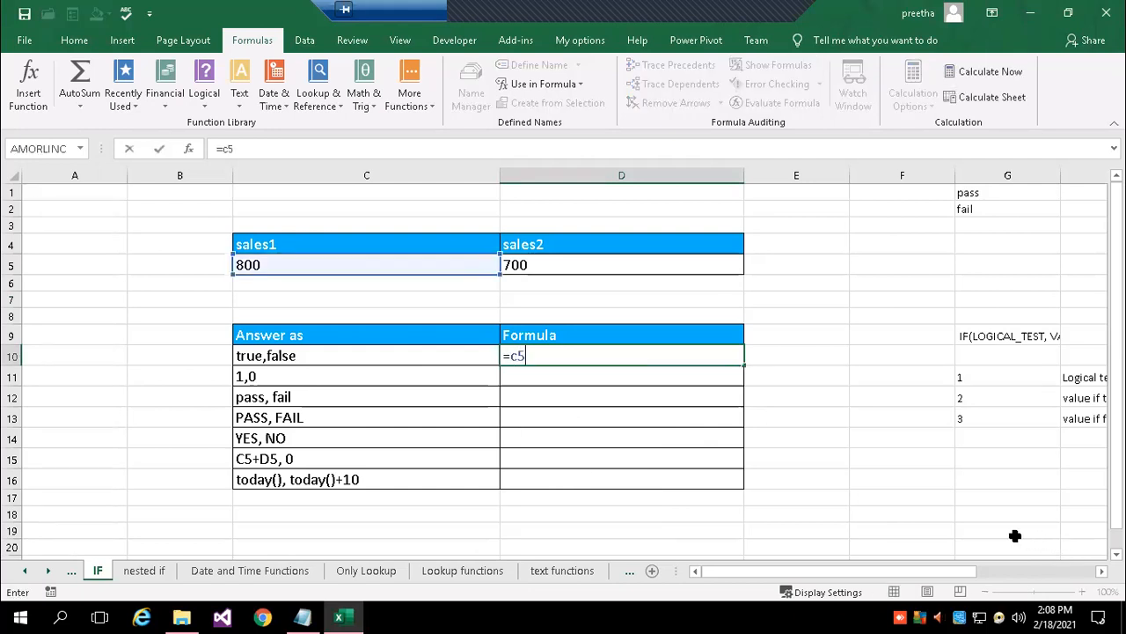
pyautogui.write('>d5')
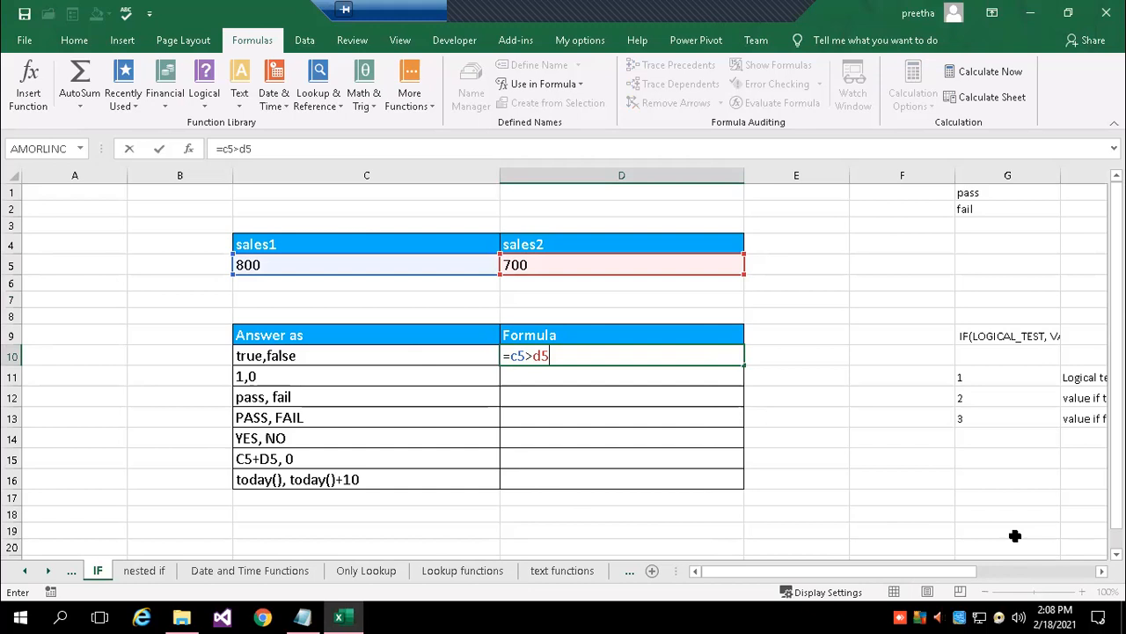
pyautogui.press('Return')
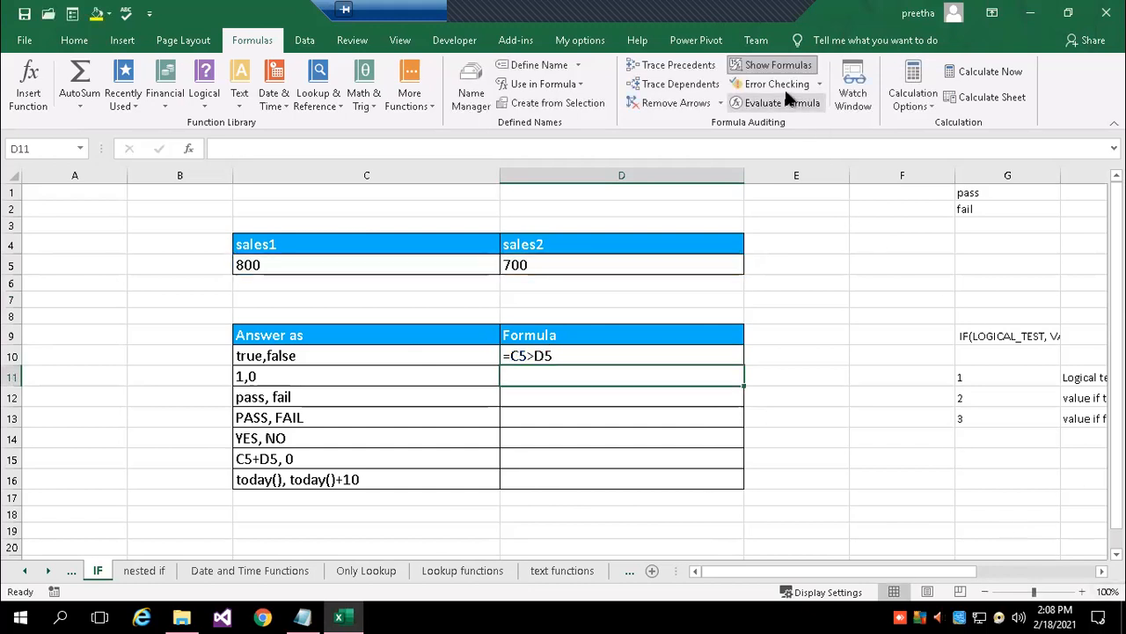
# Turn off the formula display on the IF sheet and select the result in cell D10.
pyautogui.click(775, 66)
pyautogui.click(328, 355)
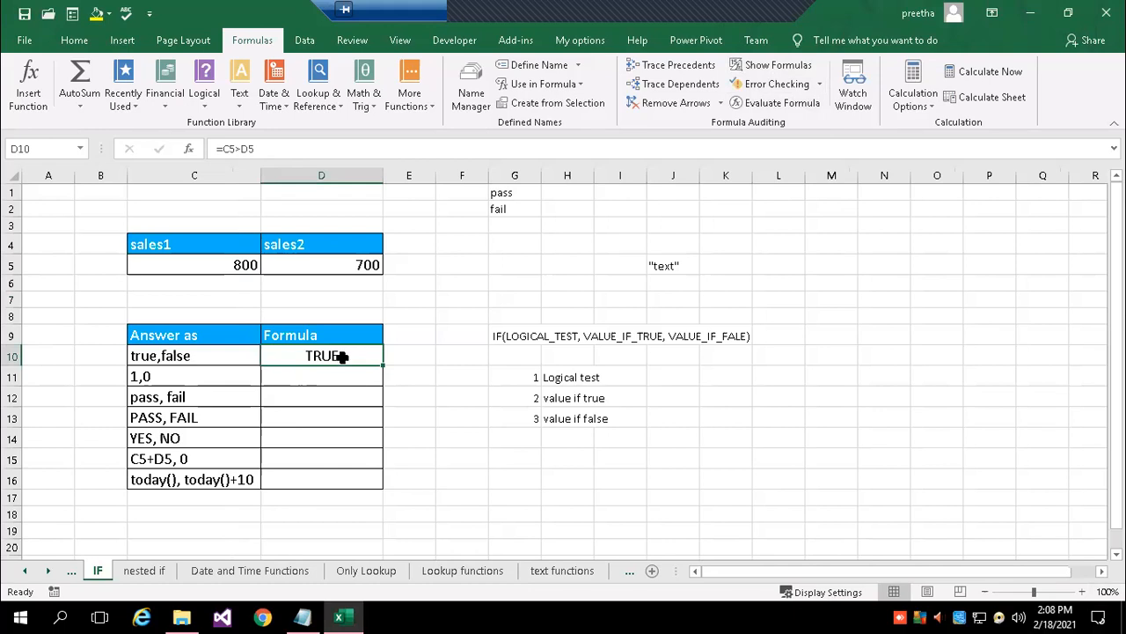
pyautogui.click(1082, 591)
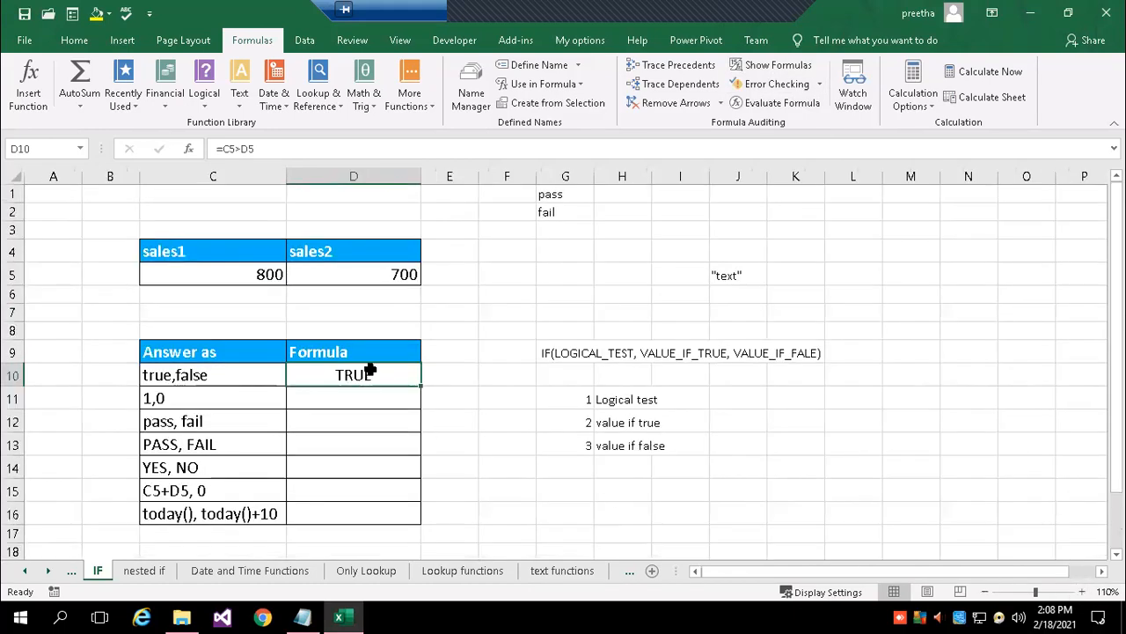
# Set the sales2 value in cell D5 to 900.
pyautogui.click(329, 277)
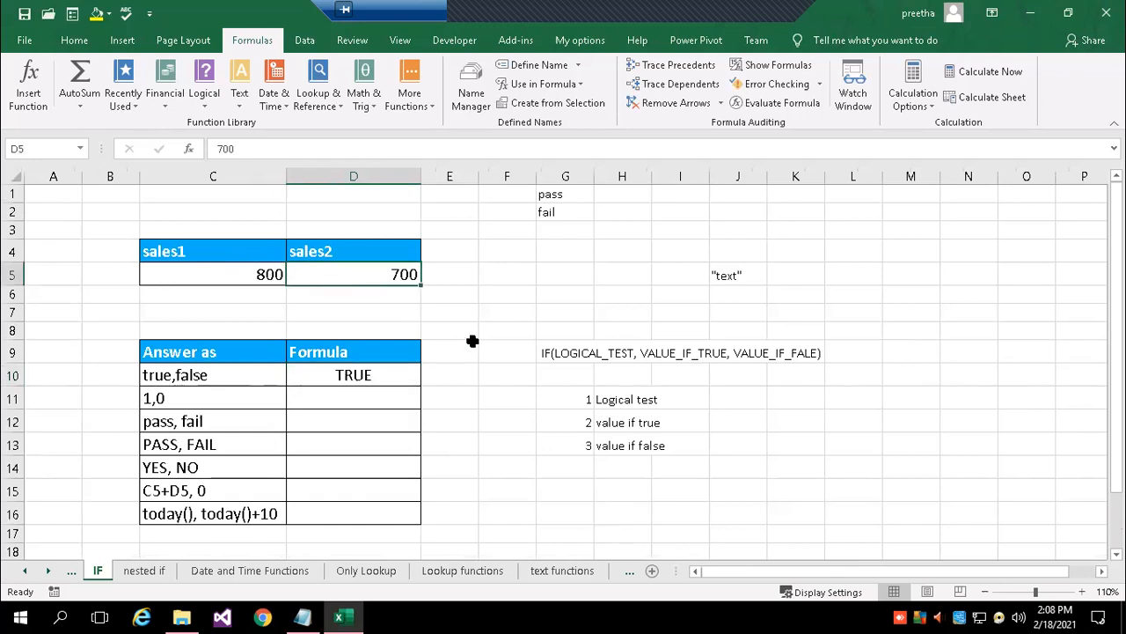
pyautogui.write('900')
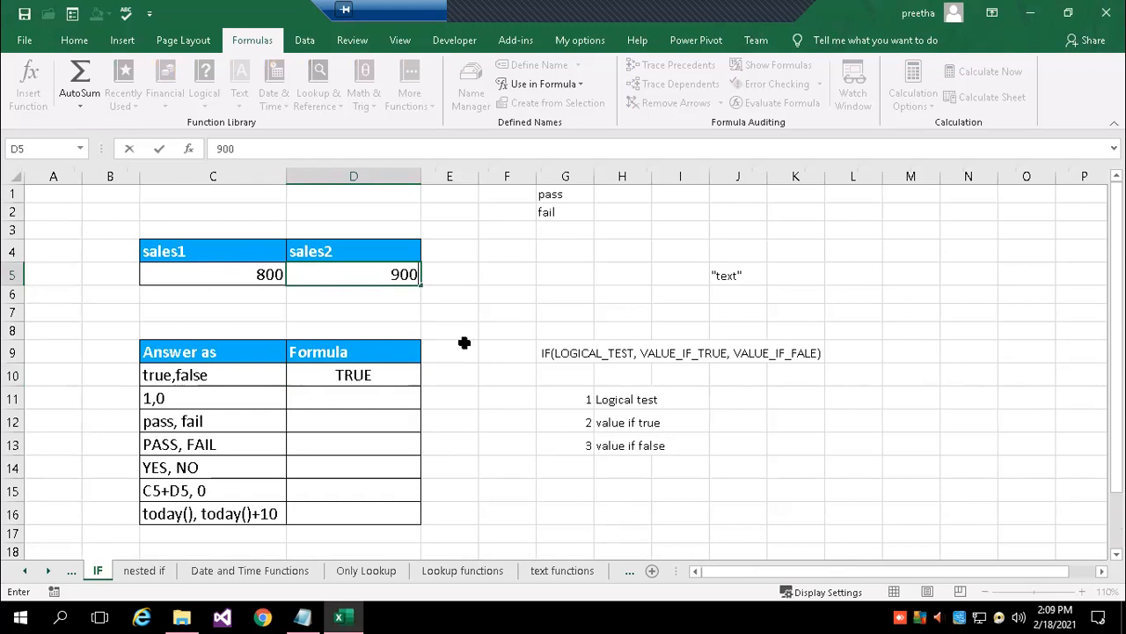
pyautogui.press('Return')
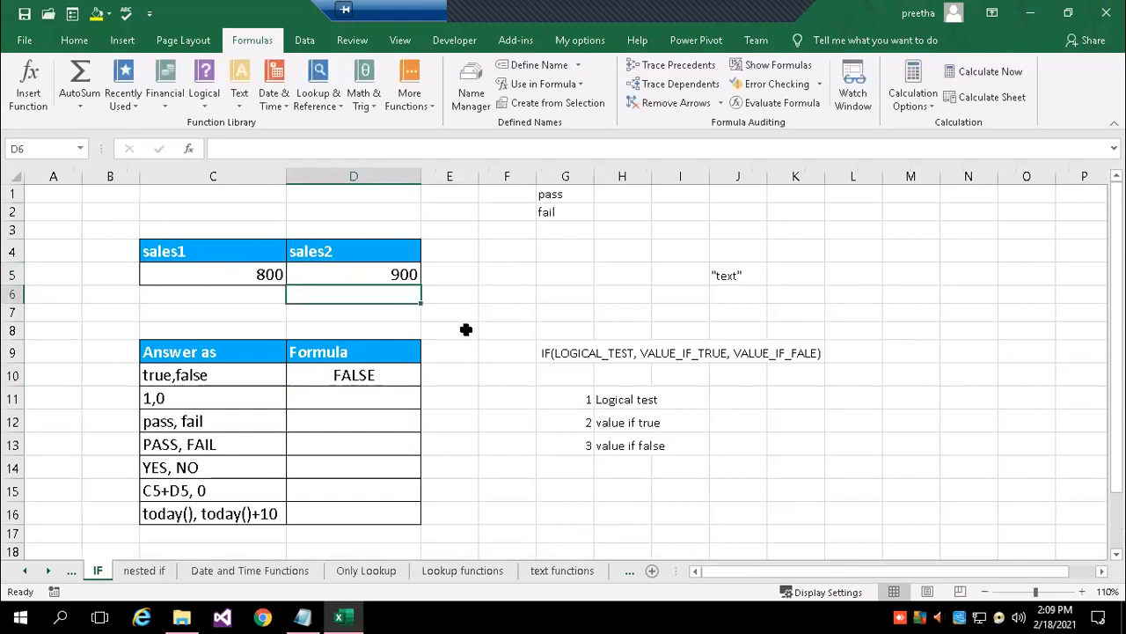
# Examine the comparison formula in cell D10 and the cells it references, leaving the formula as it is.
pyautogui.click(396, 377)
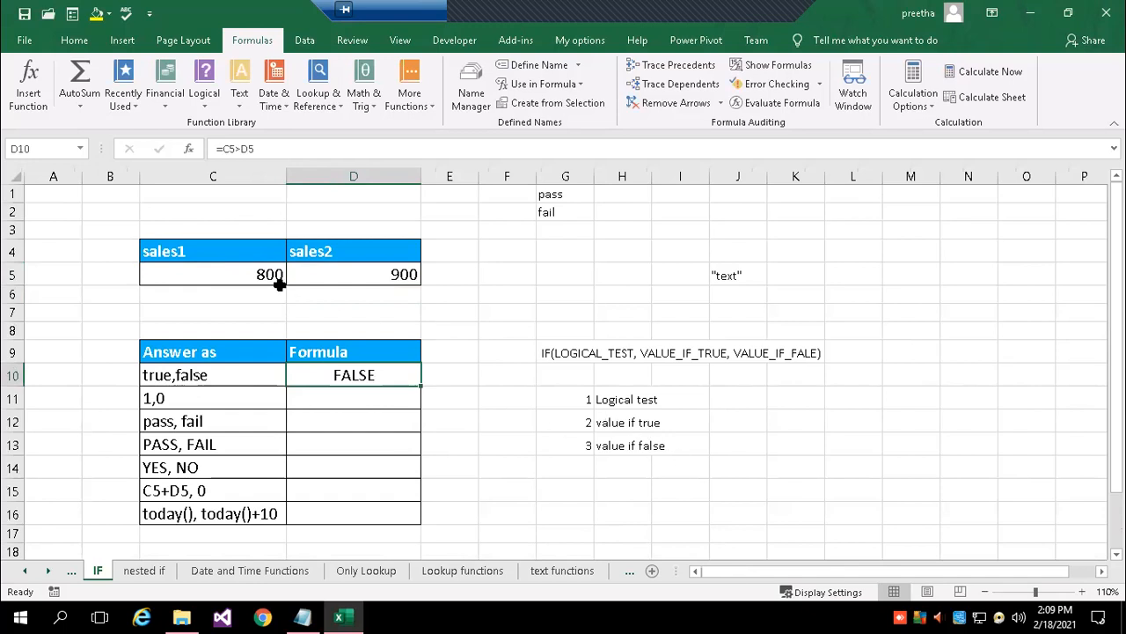
pyautogui.click(264, 149)
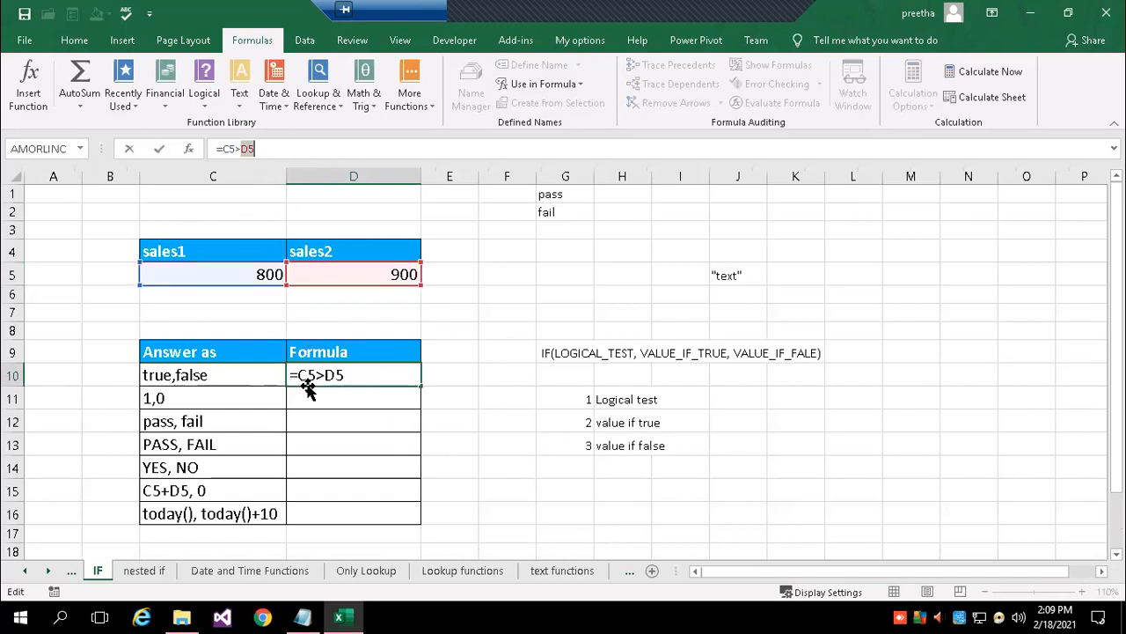
pyautogui.click(372, 374)
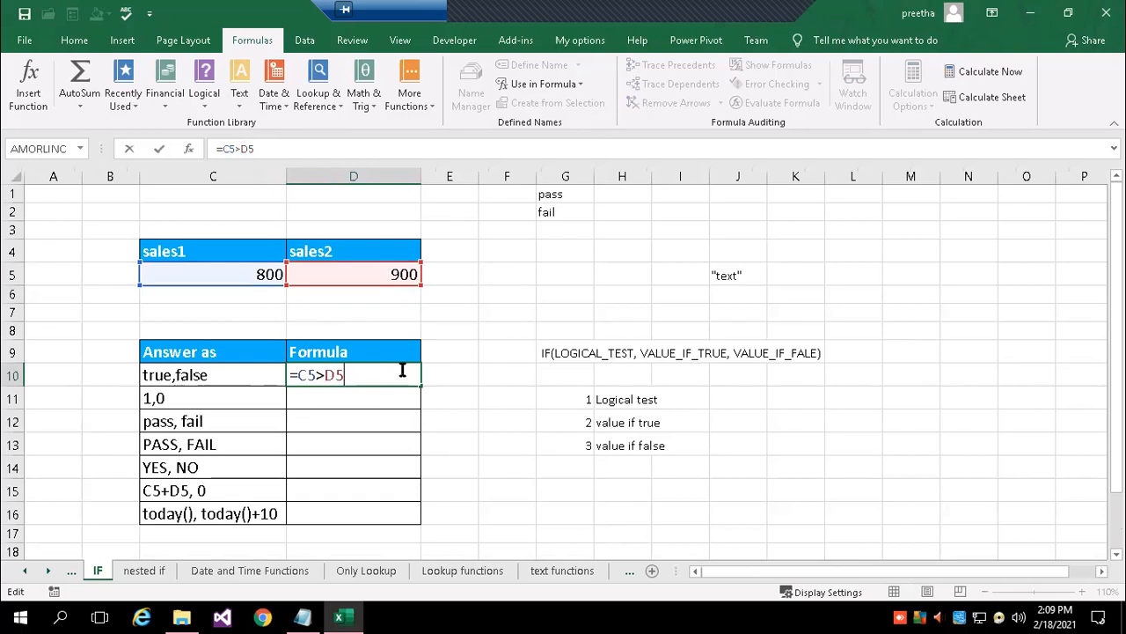
pyautogui.press('Return')
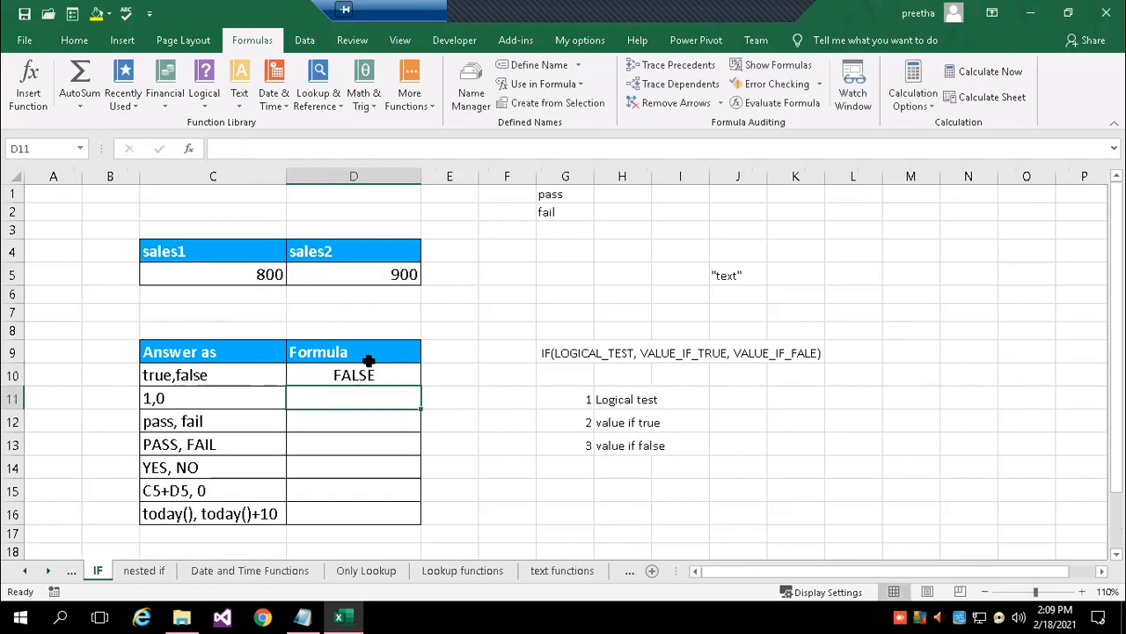
pyautogui.click(385, 375)
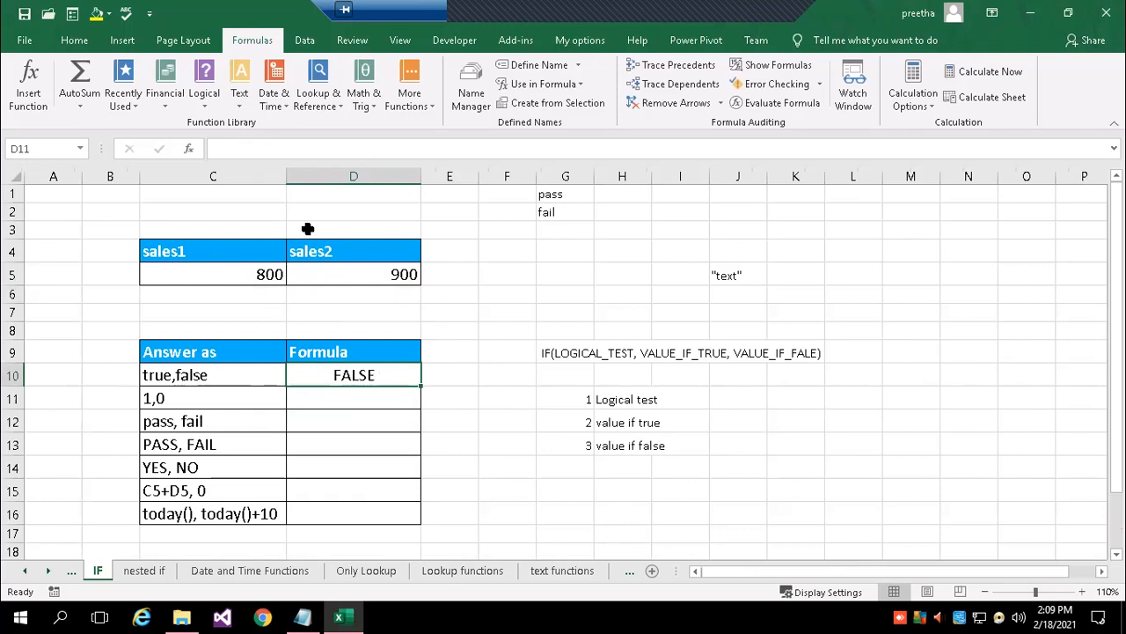
# Remove the leading equals sign from the formula in cell D10 and discard the stray entry in D11.
pyautogui.click(221, 149)
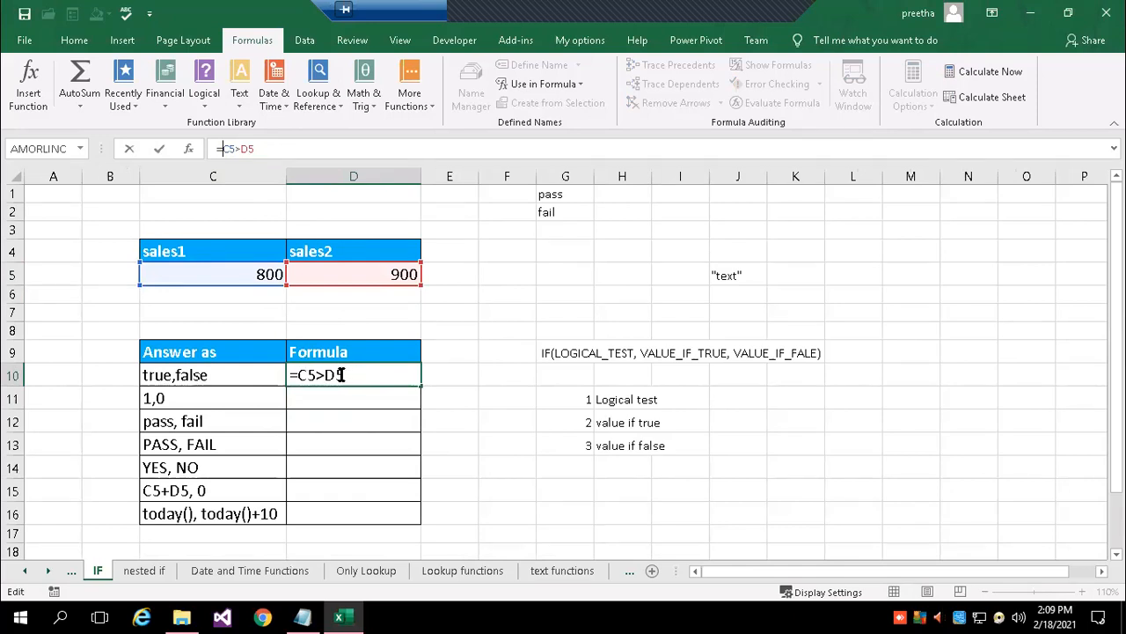
pyautogui.press('BackSpace')
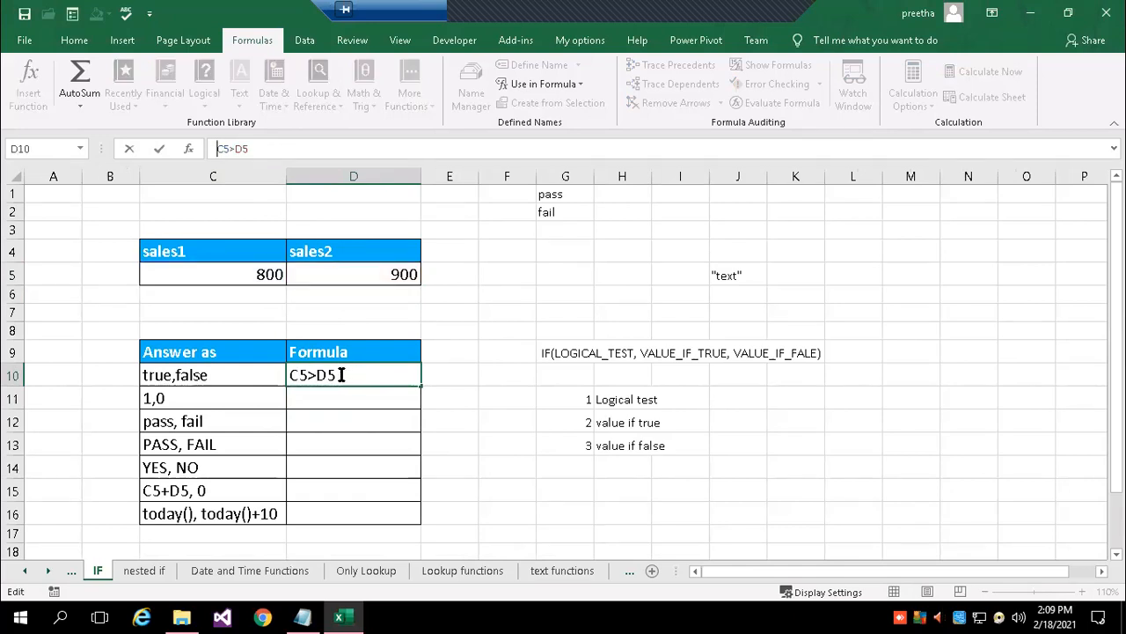
pyautogui.press('Return')
pyautogui.write('\\')
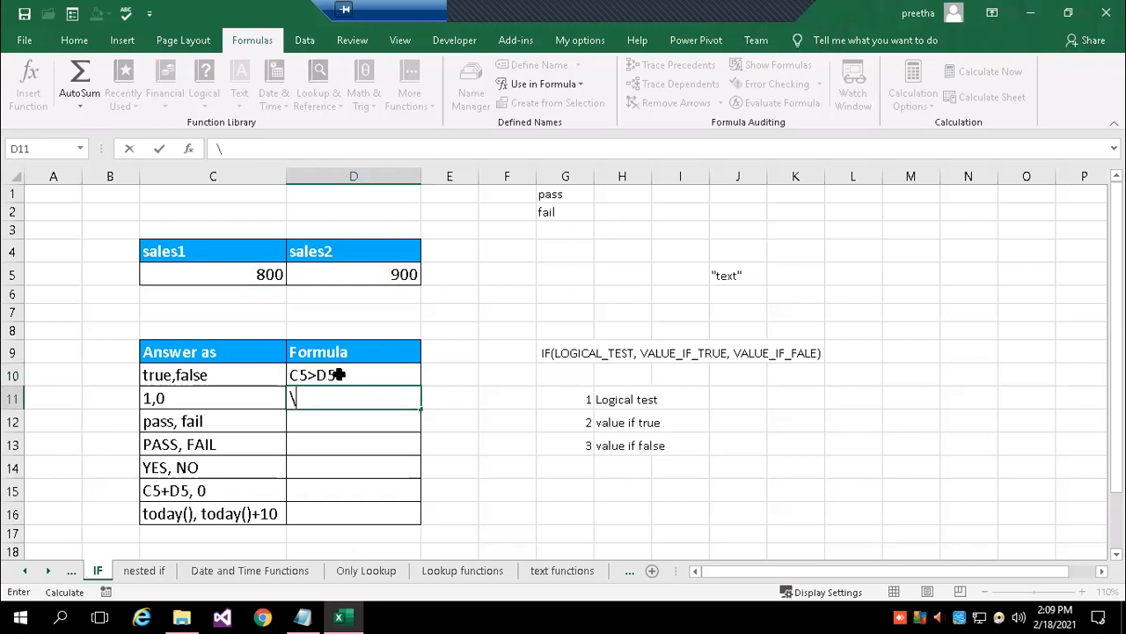
pyautogui.press('Escape')
pyautogui.click(457, 423)
# Restore the leading equals sign in cell D10 so it contains the formula =C5>D5.
pyautogui.click(371, 375)
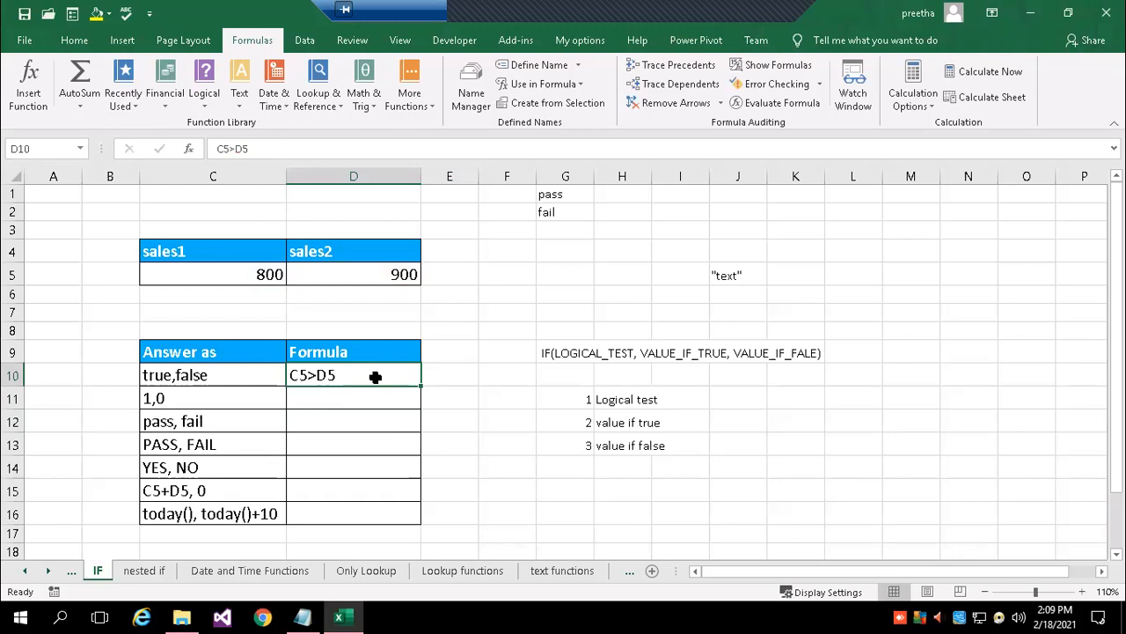
pyautogui.click(218, 149)
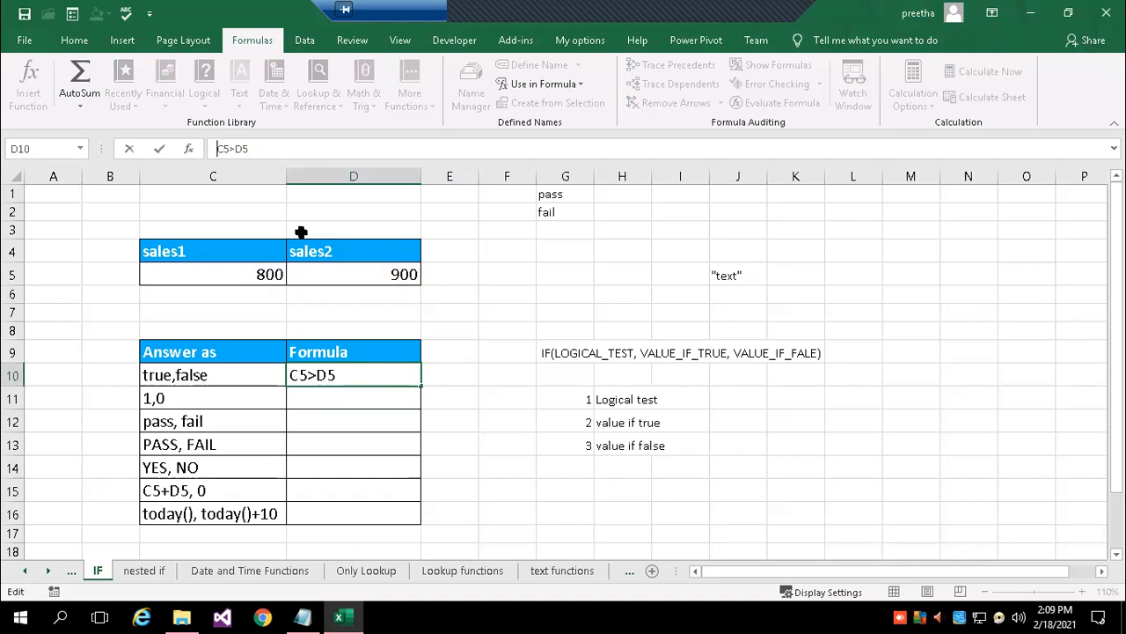
pyautogui.write('=')
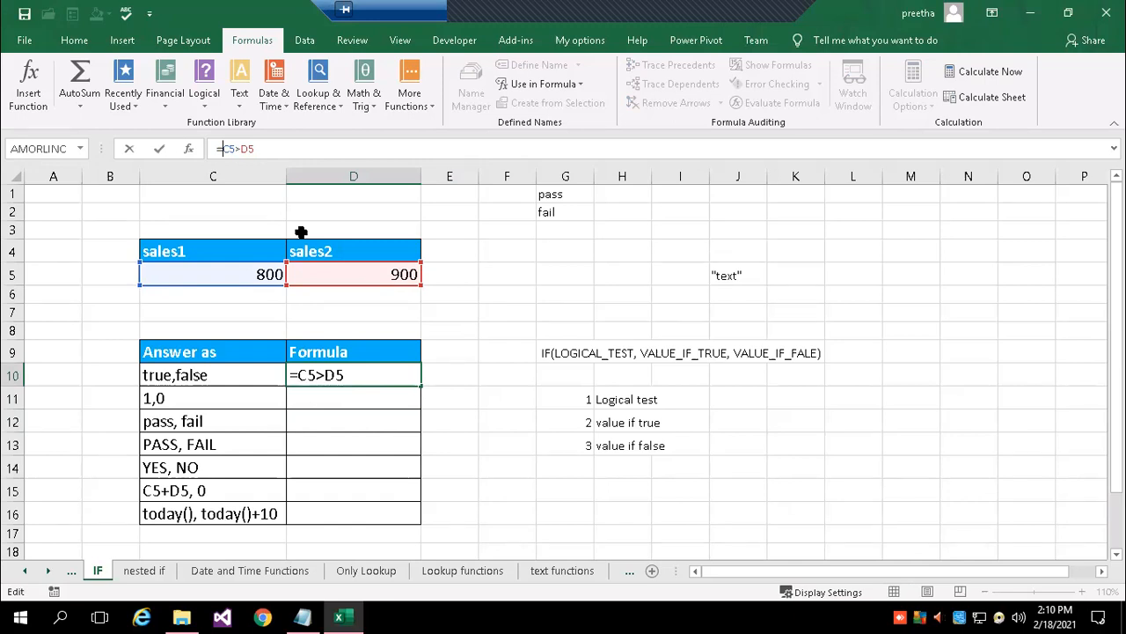
pyautogui.press('Return')
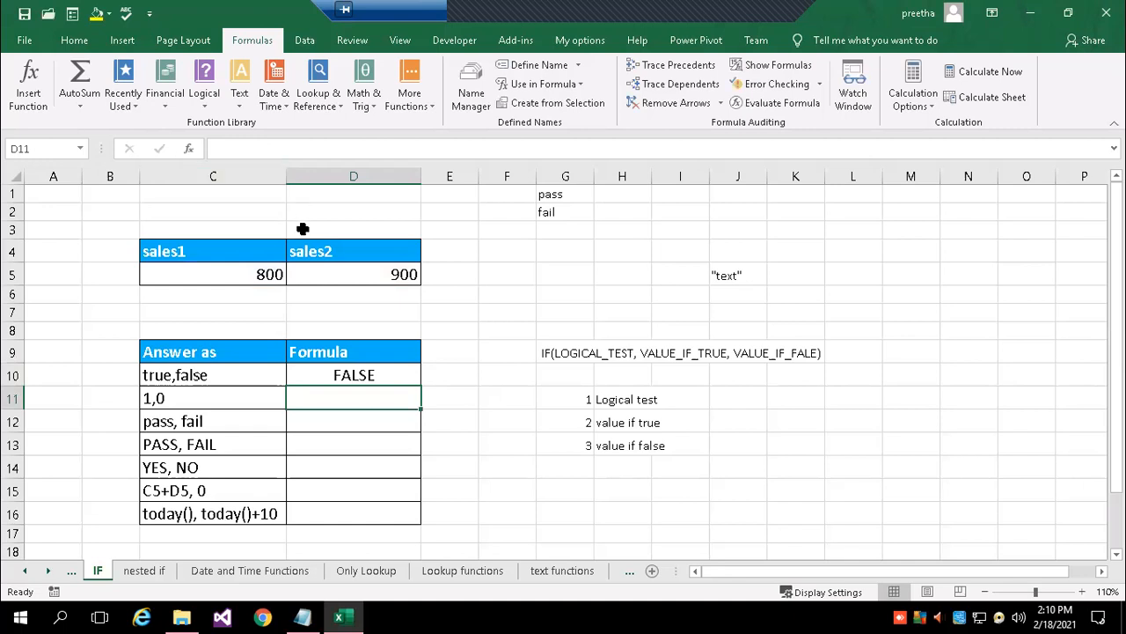
pyautogui.click(234, 273)
pyautogui.click(366, 273)
pyautogui.click(337, 375)
pyautogui.click(345, 393)
# Make the IF function syntax text in cell G9 bold.
pyautogui.click(546, 351)
pyautogui.click(75, 40)
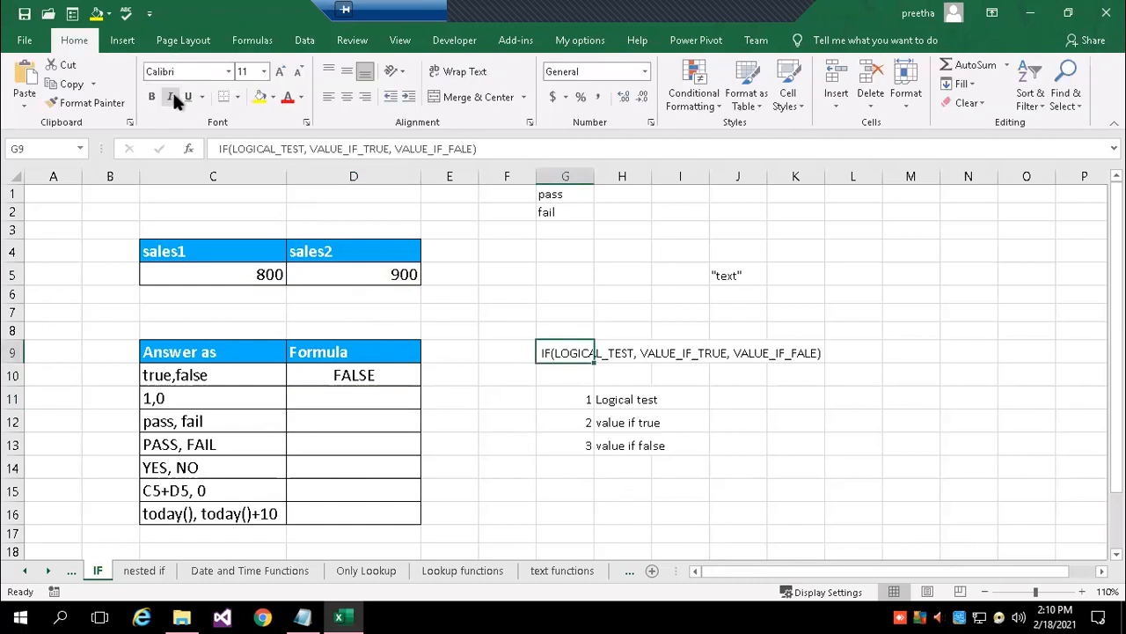
pyautogui.click(151, 97)
pyautogui.click(748, 407)
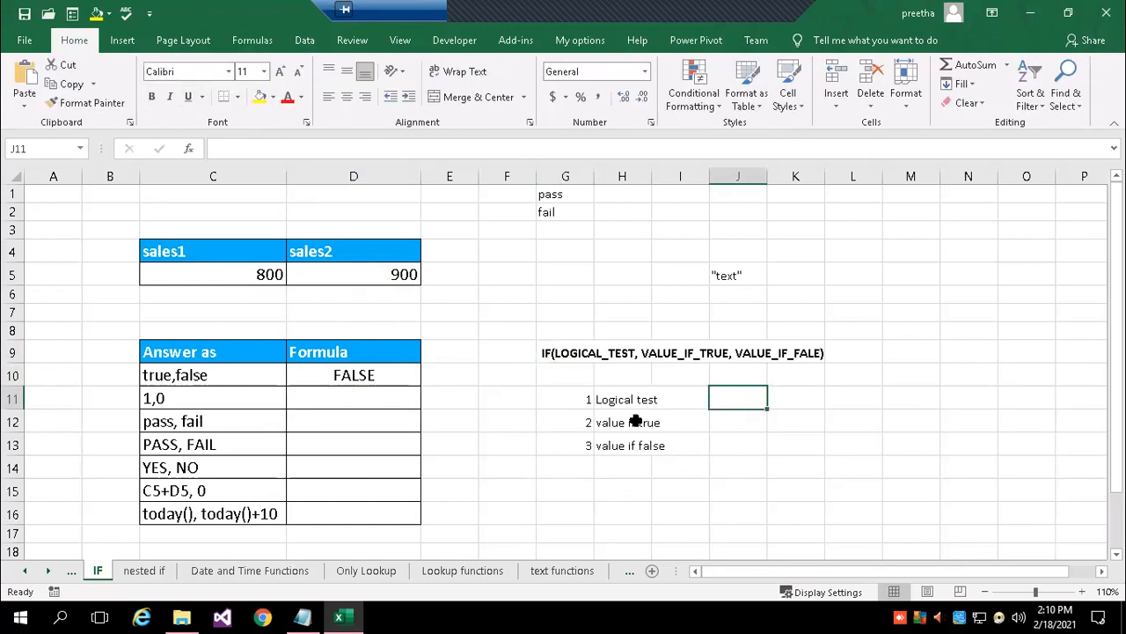
# Correct the last argument of the IF syntax text in cell G9 to VALUE_IF_FALSE.
pyautogui.click(1083, 592)
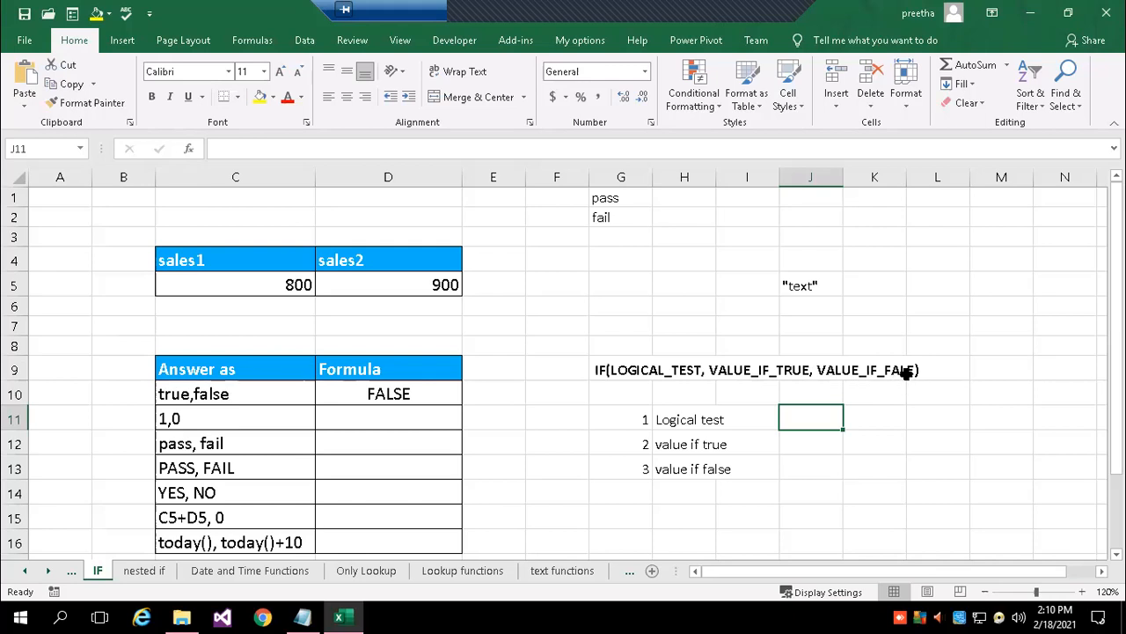
pyautogui.click(616, 369)
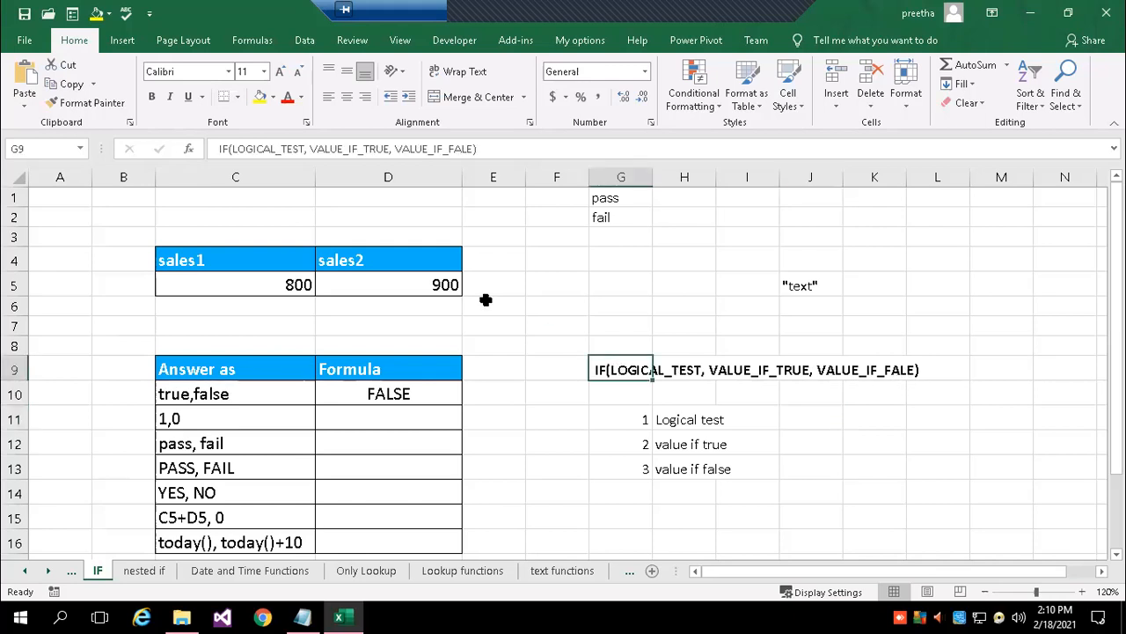
pyautogui.click(464, 149)
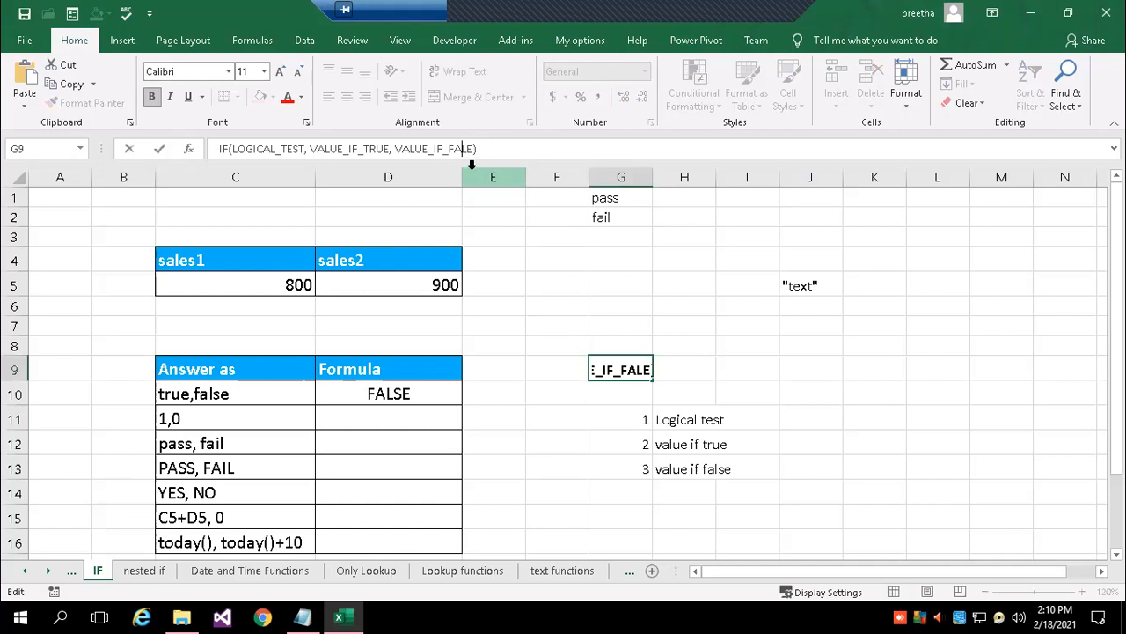
pyautogui.write('s')
pyautogui.press('BackSpace')
pyautogui.write('S')
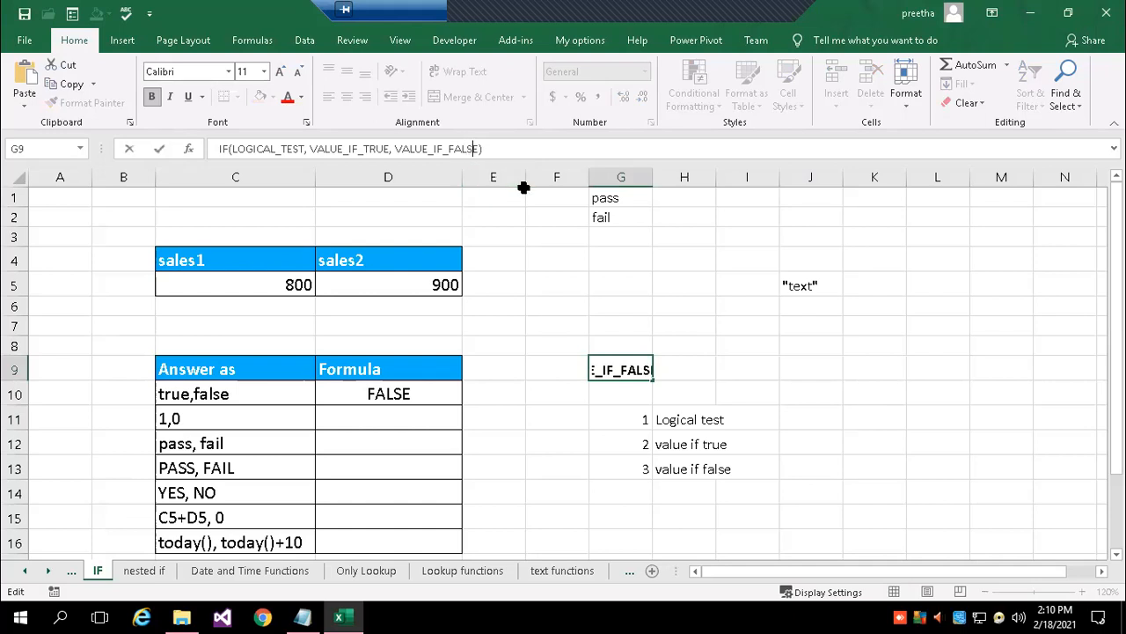
pyautogui.click(568, 460)
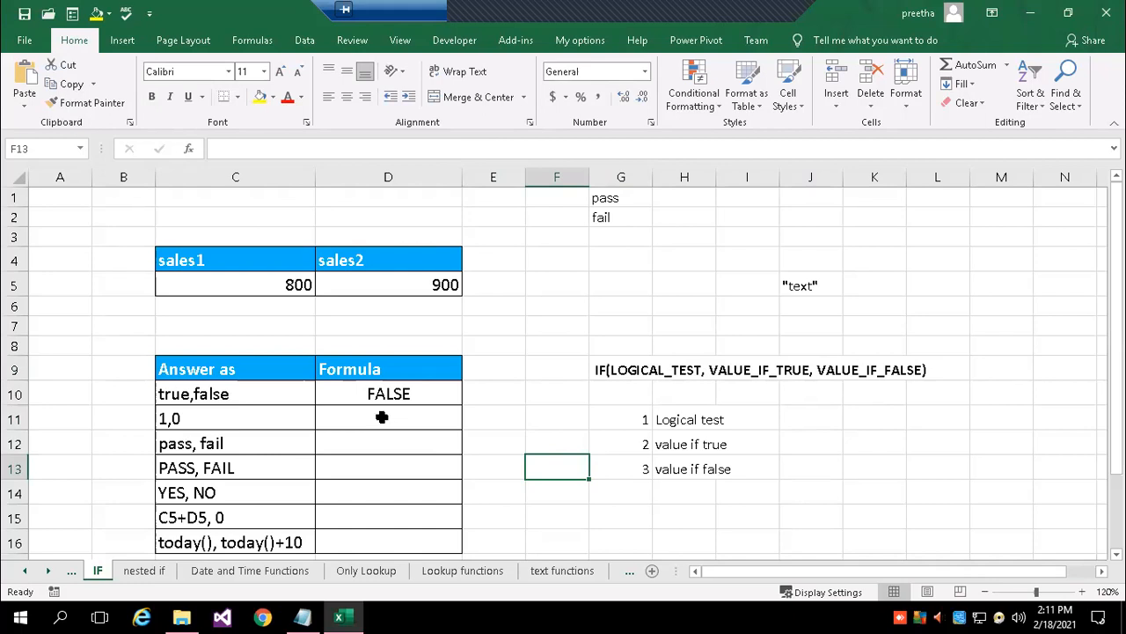
pyautogui.click(299, 285)
pyautogui.click(391, 285)
pyautogui.click(290, 284)
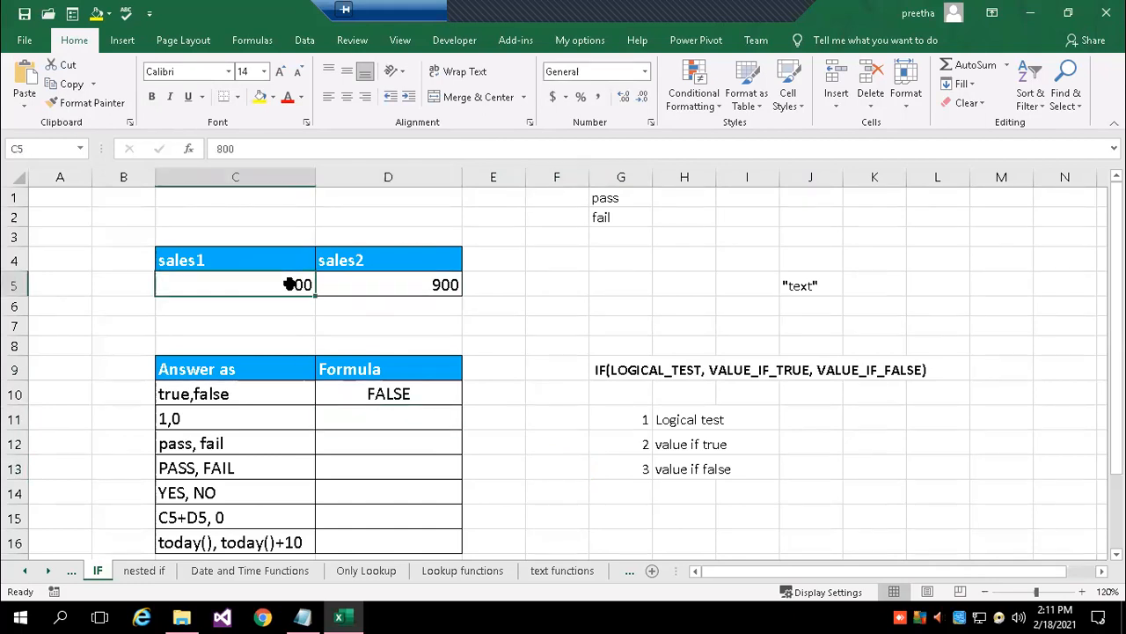
# Enter the formula =IF(C5>D5,1,0) in cell D11 for the "1,0" row.
pyautogui.click(367, 420)
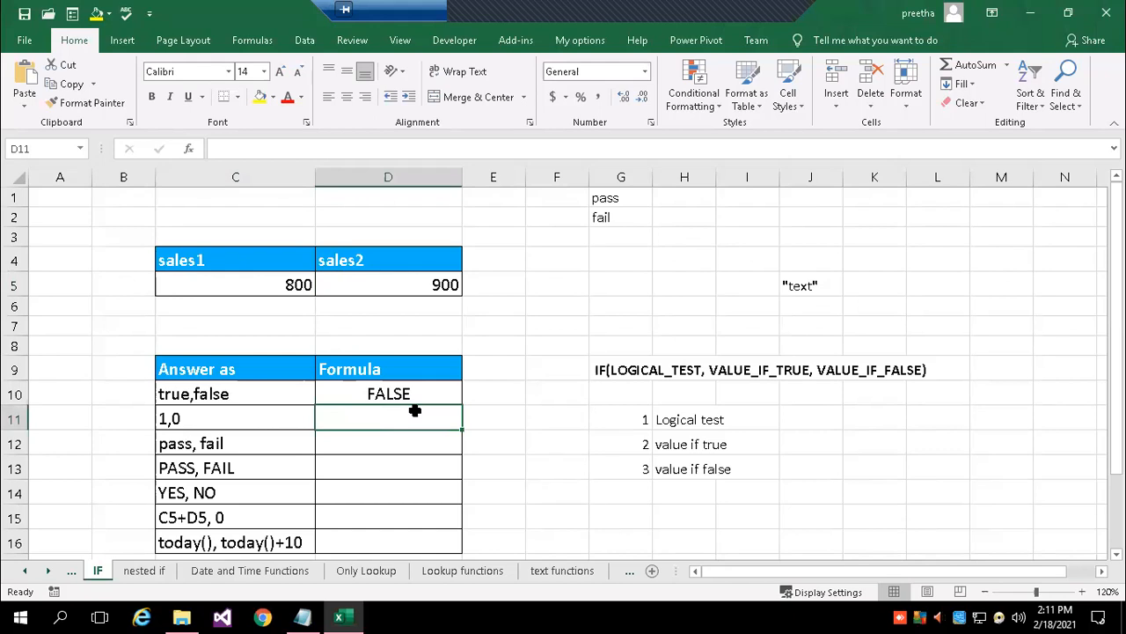
pyautogui.write('=')
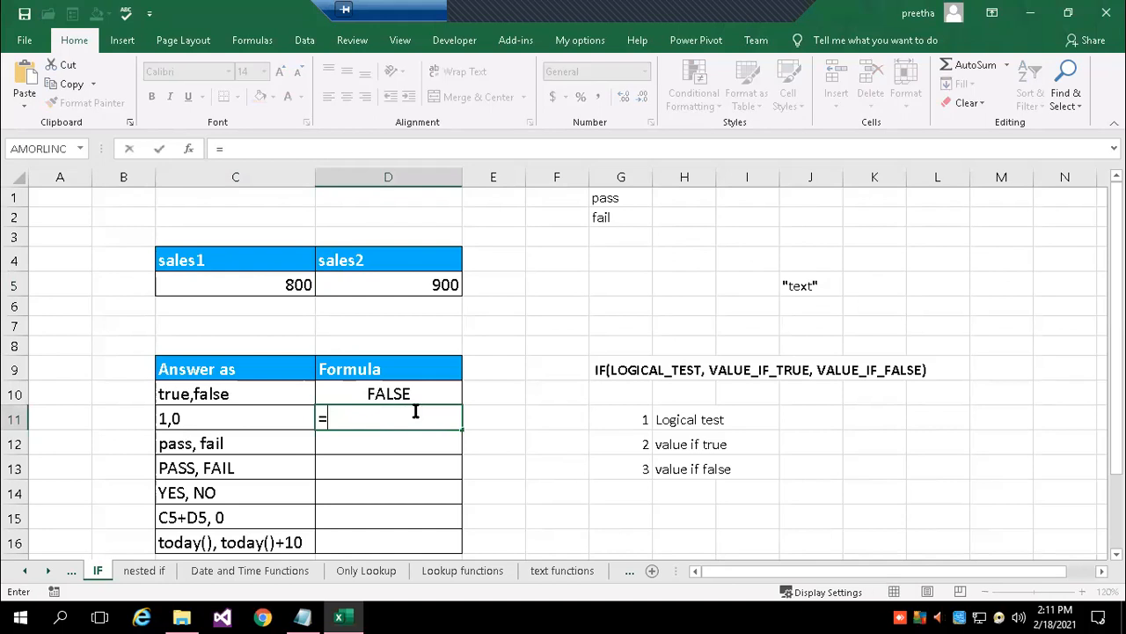
pyautogui.write('if(')
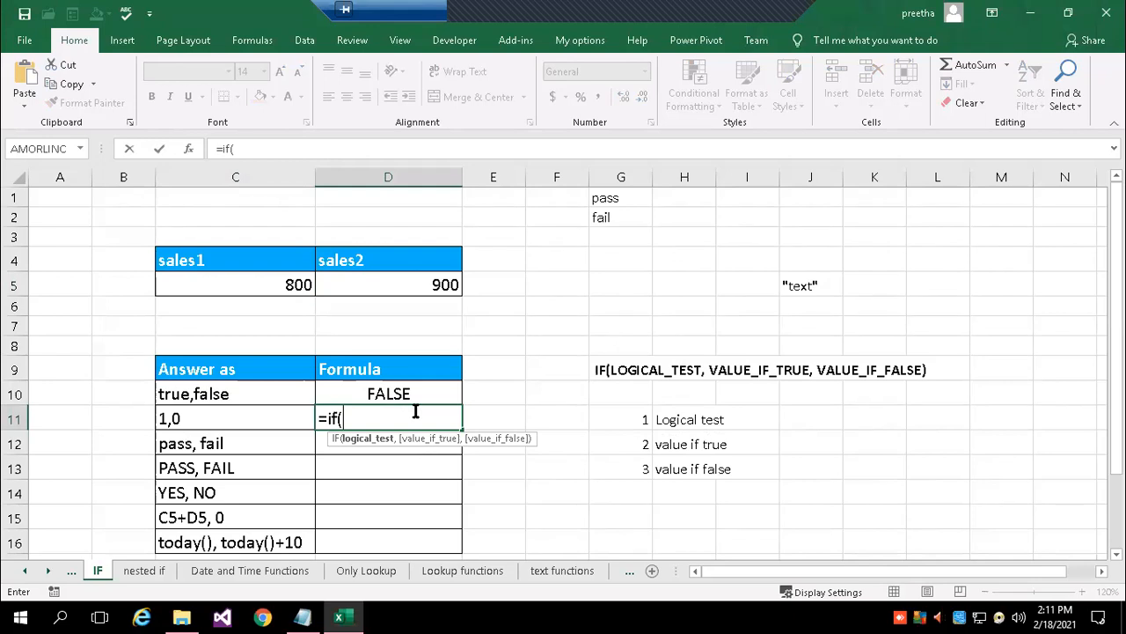
pyautogui.write('c5>d5')
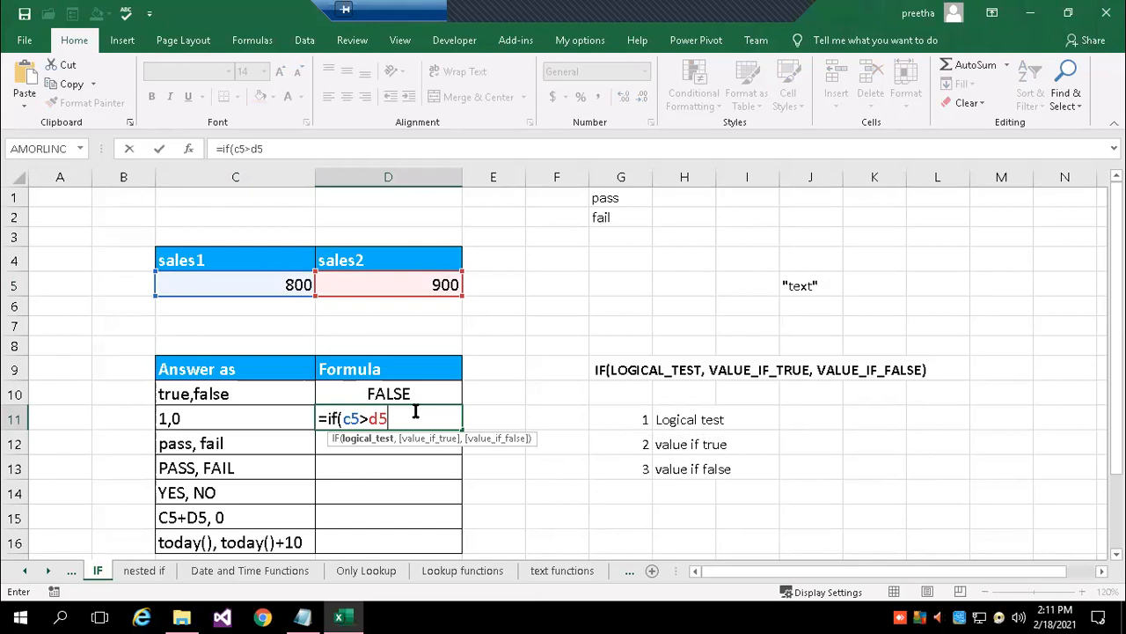
pyautogui.write(',')
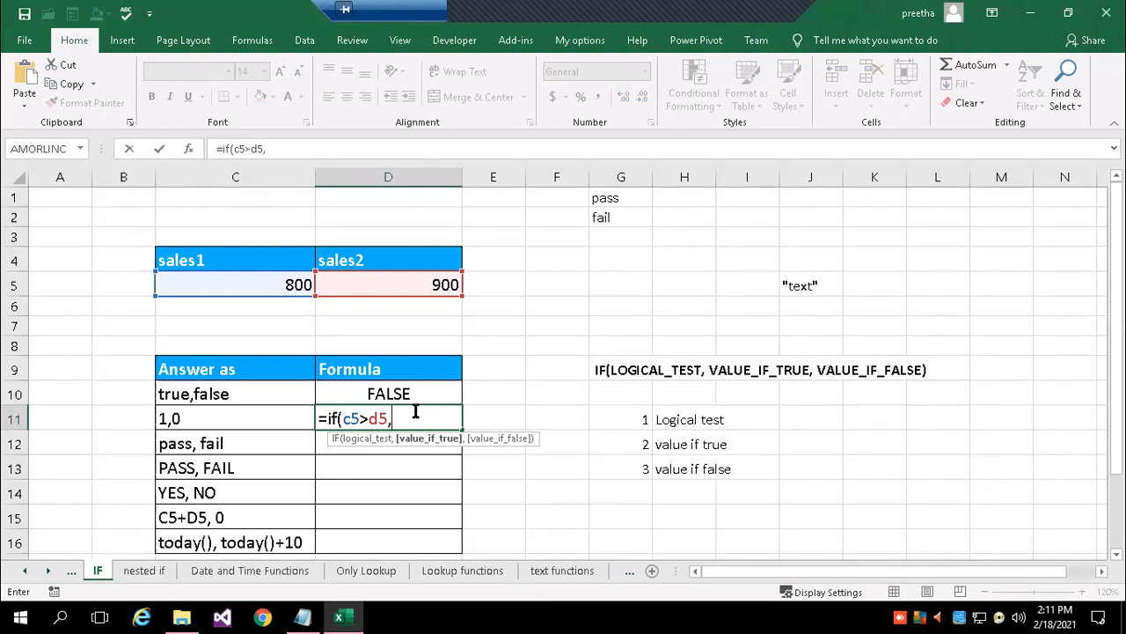
pyautogui.write('1,0')
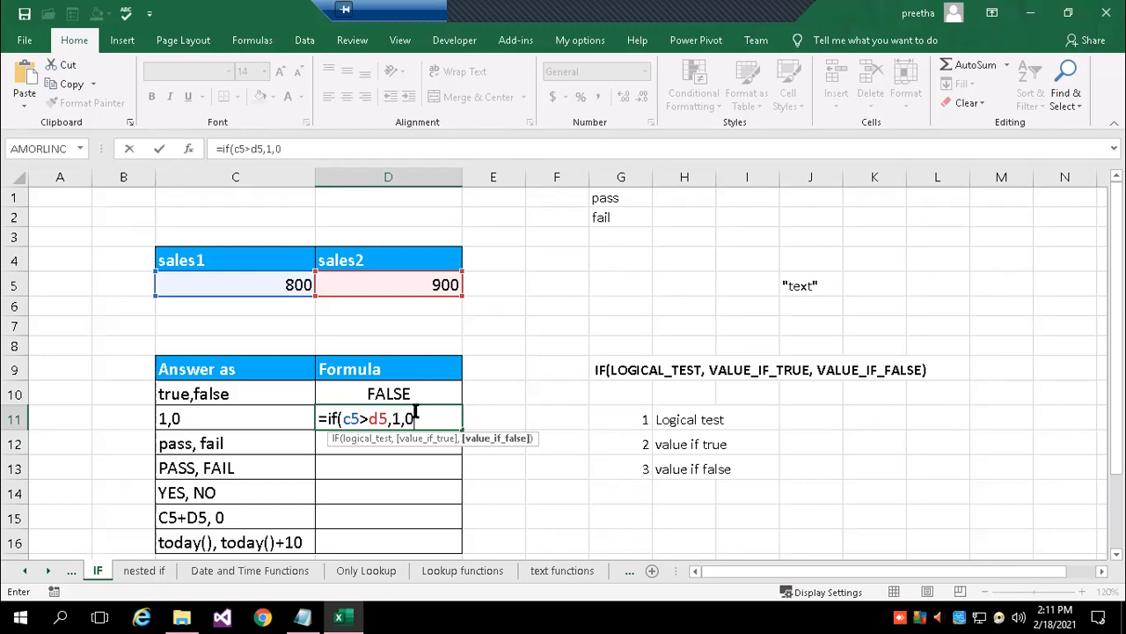
pyautogui.write(')')
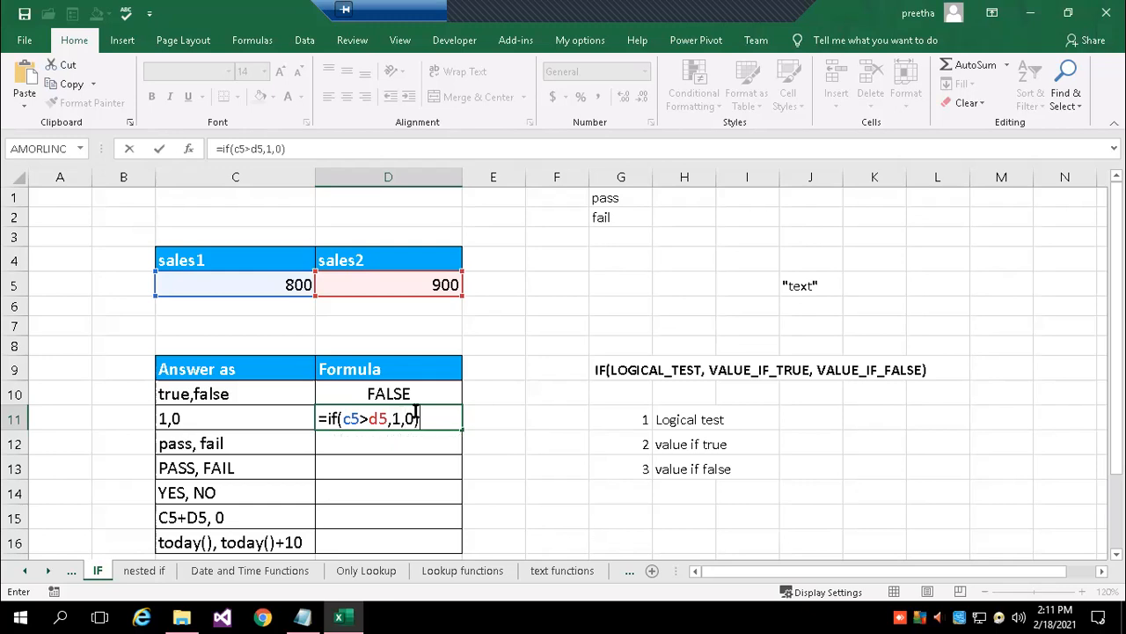
pyautogui.press('Return')
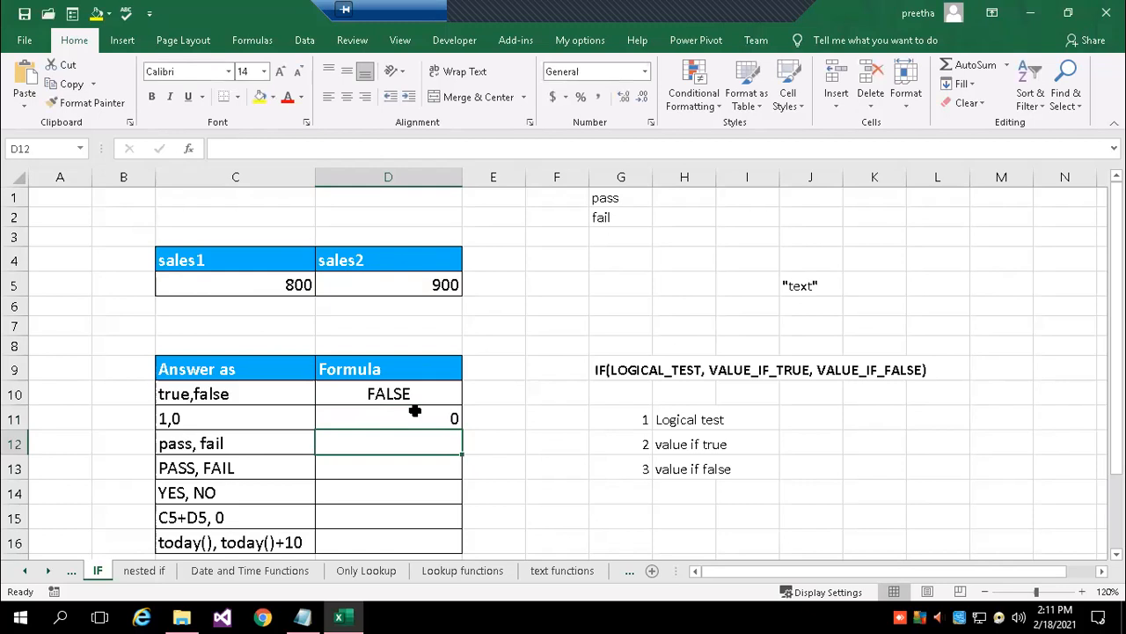
# Set the sales2 value in cell D5 to 700 and review the IF formula in cell D11.
pyautogui.click(415, 412)
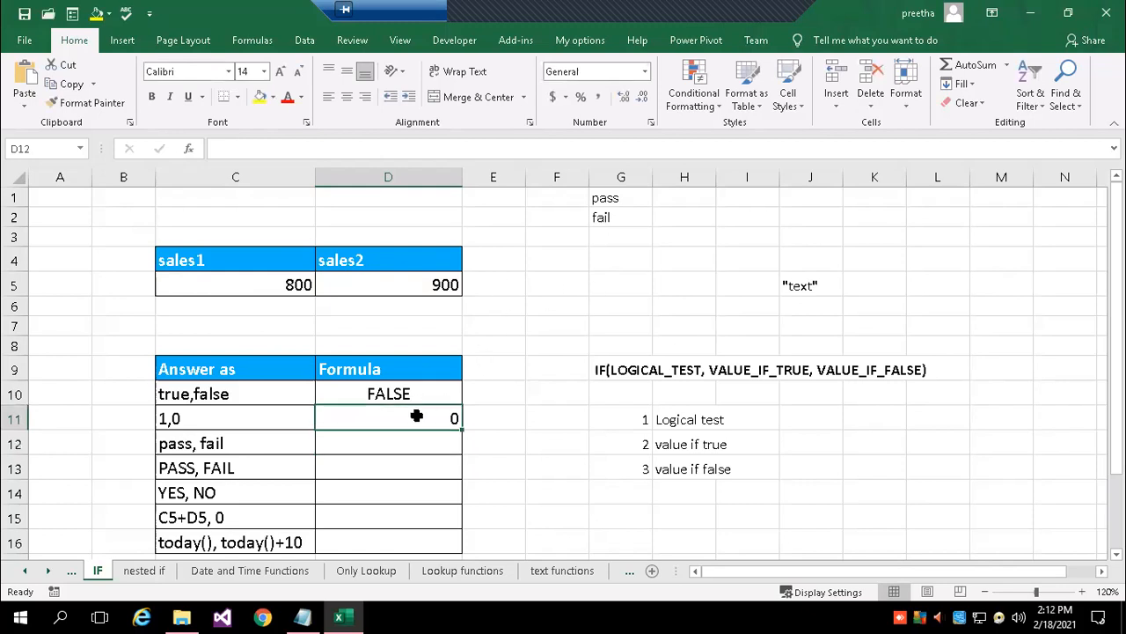
pyautogui.click(403, 291)
pyautogui.write('700')
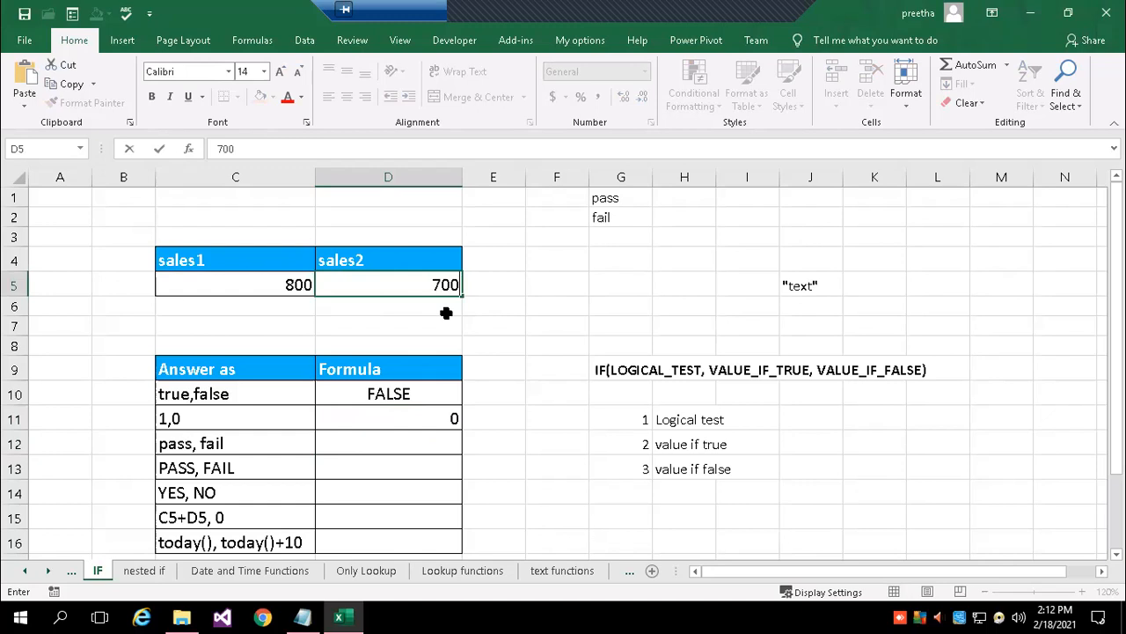
pyautogui.press('Return')
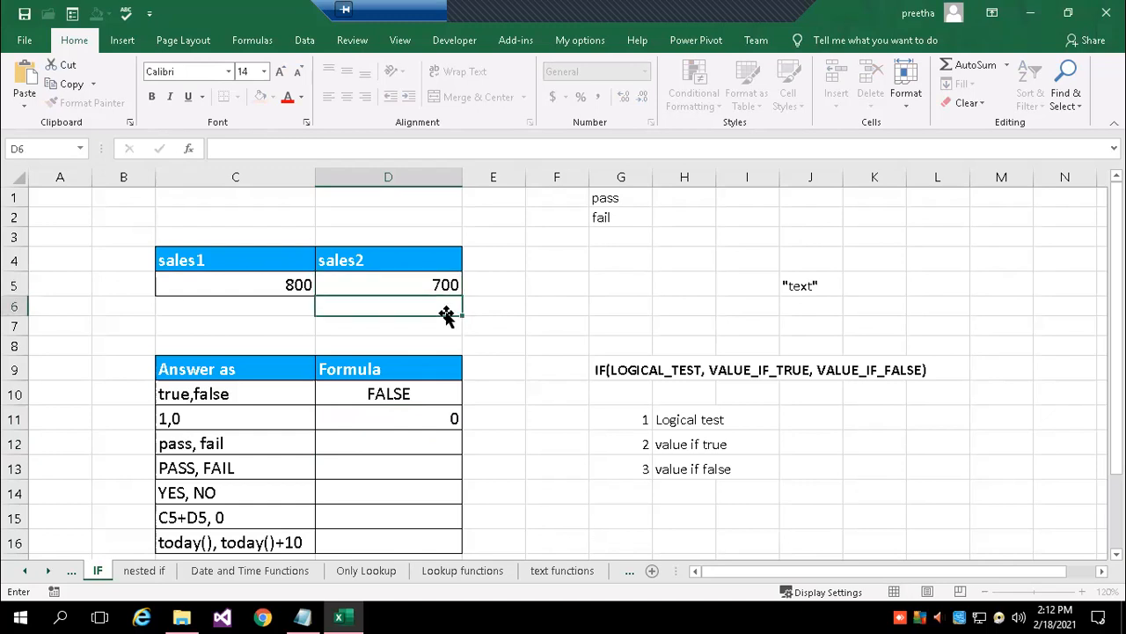
pyautogui.click(422, 421)
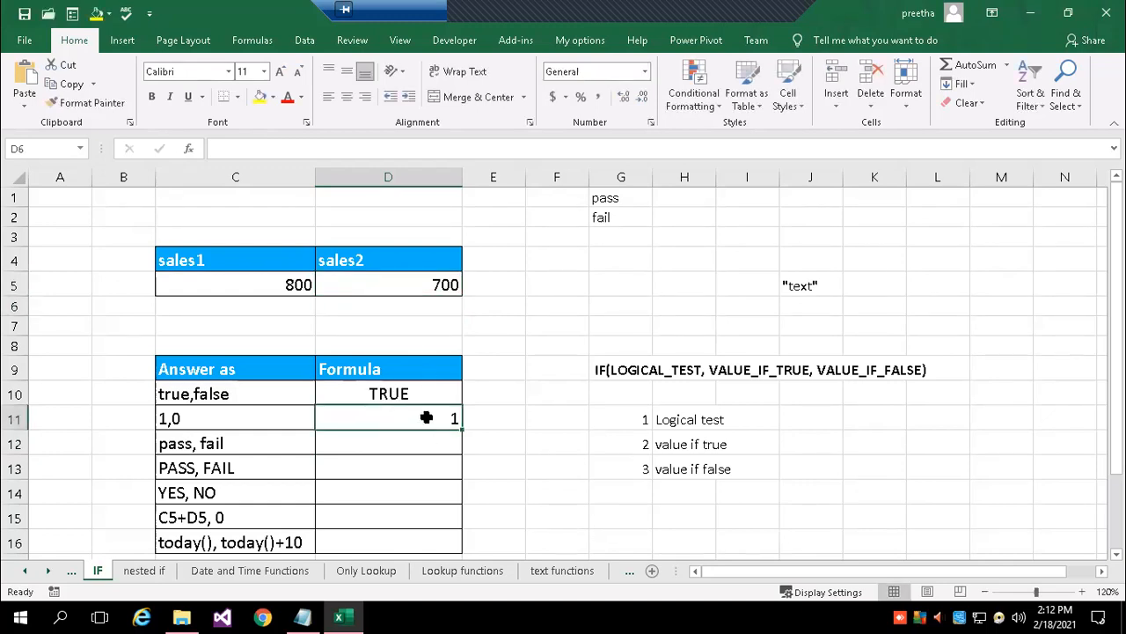
pyautogui.doubleClick(425, 416)
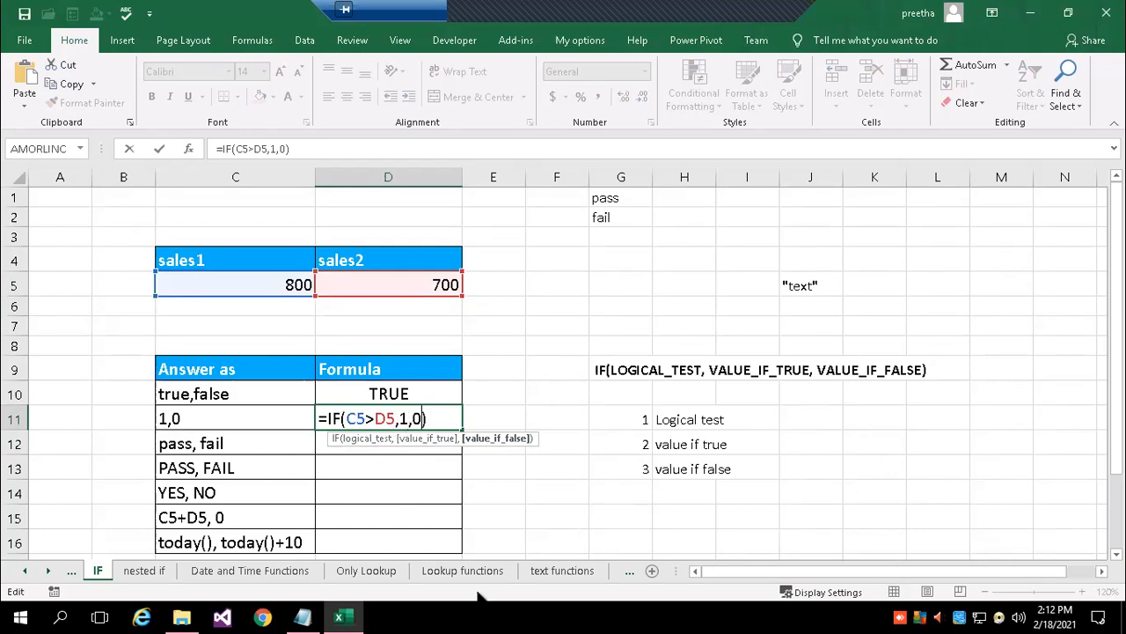
pyautogui.press('Return')
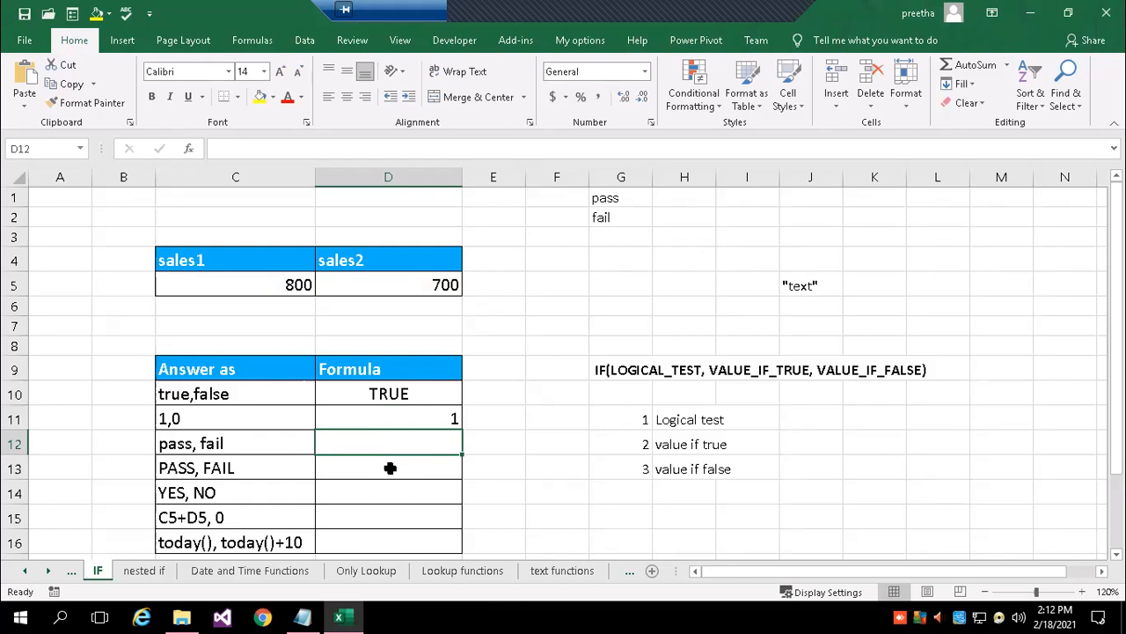
# Enter the formula =IF(C5>D5,"pass","fail") in cell D12 for the "pass, fail" row.
pyautogui.write('=')
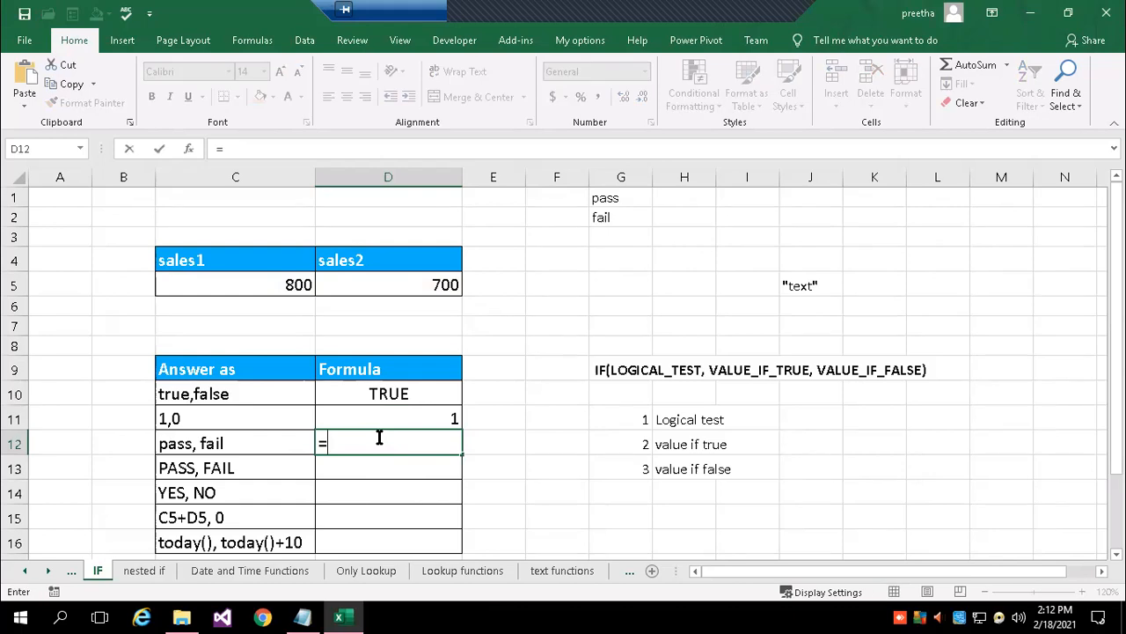
pyautogui.write('if(')
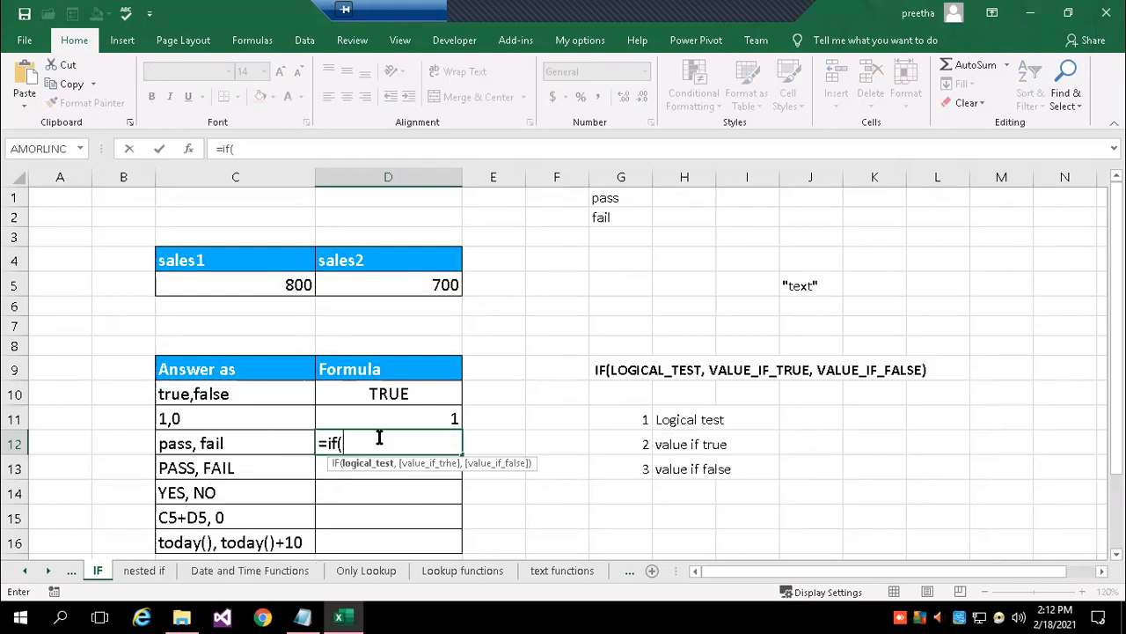
pyautogui.write('c')
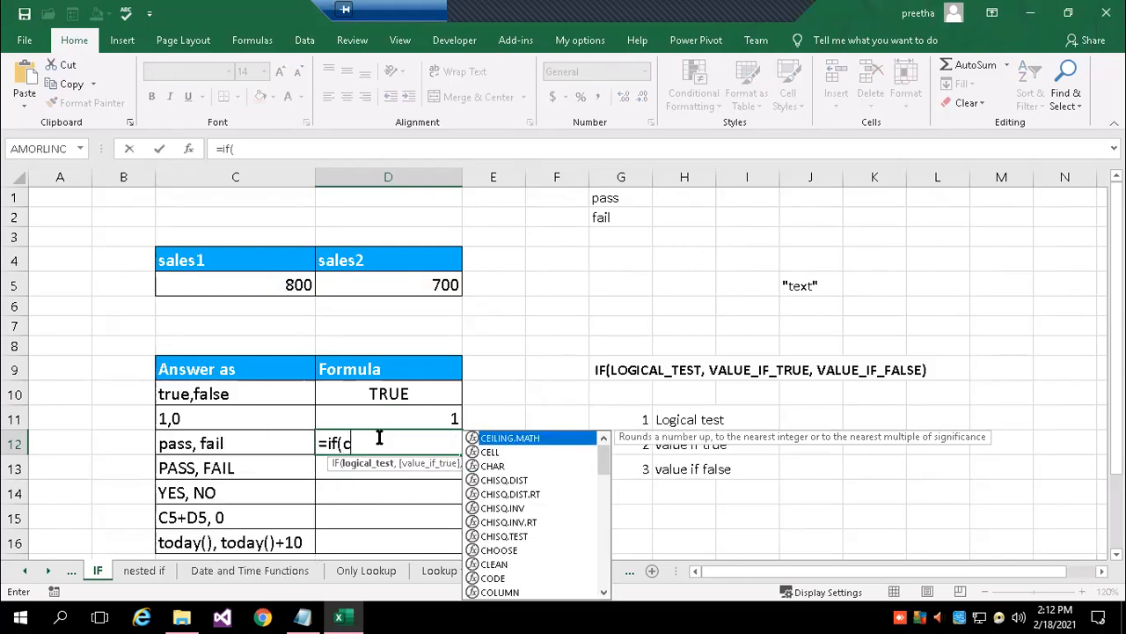
pyautogui.write('5>d5')
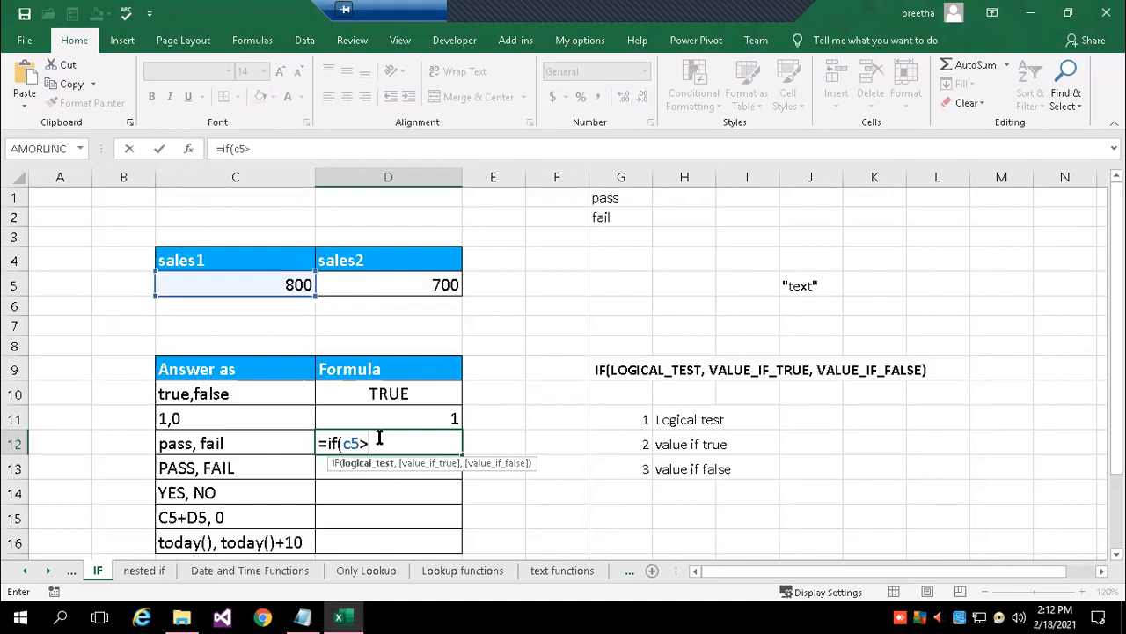
pyautogui.write(',')
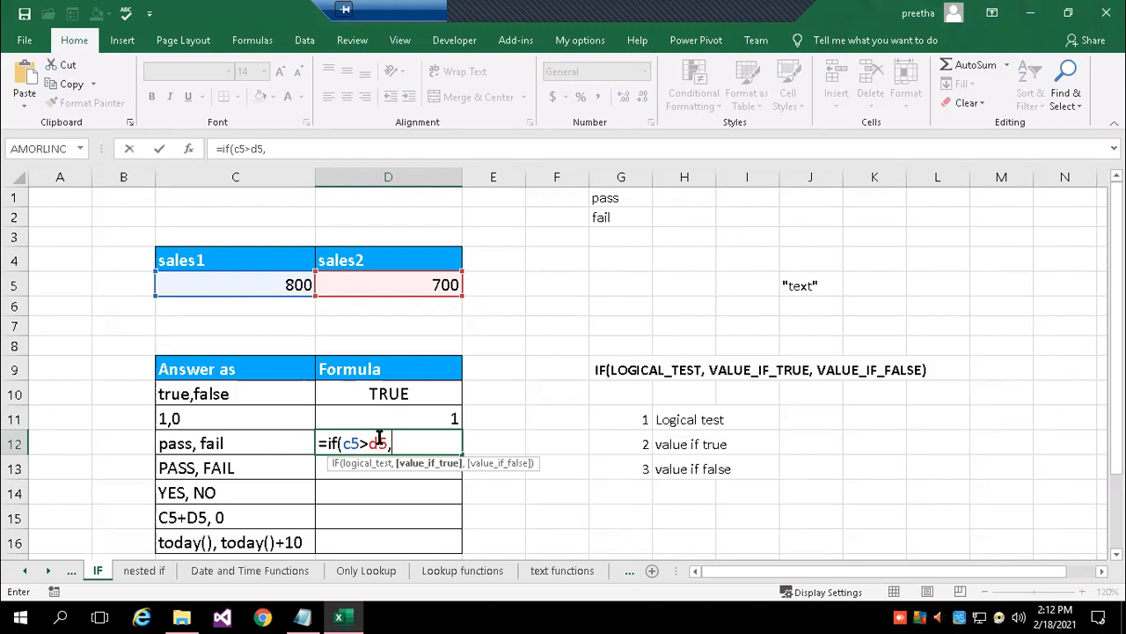
pyautogui.write('"pass",')
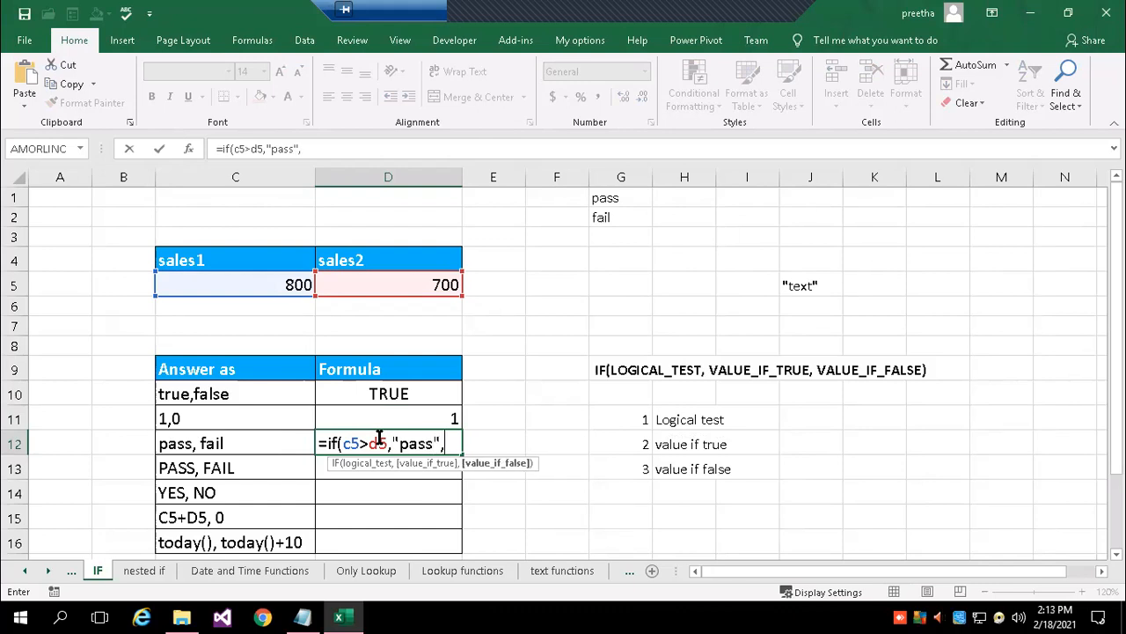
pyautogui.write('"fail')
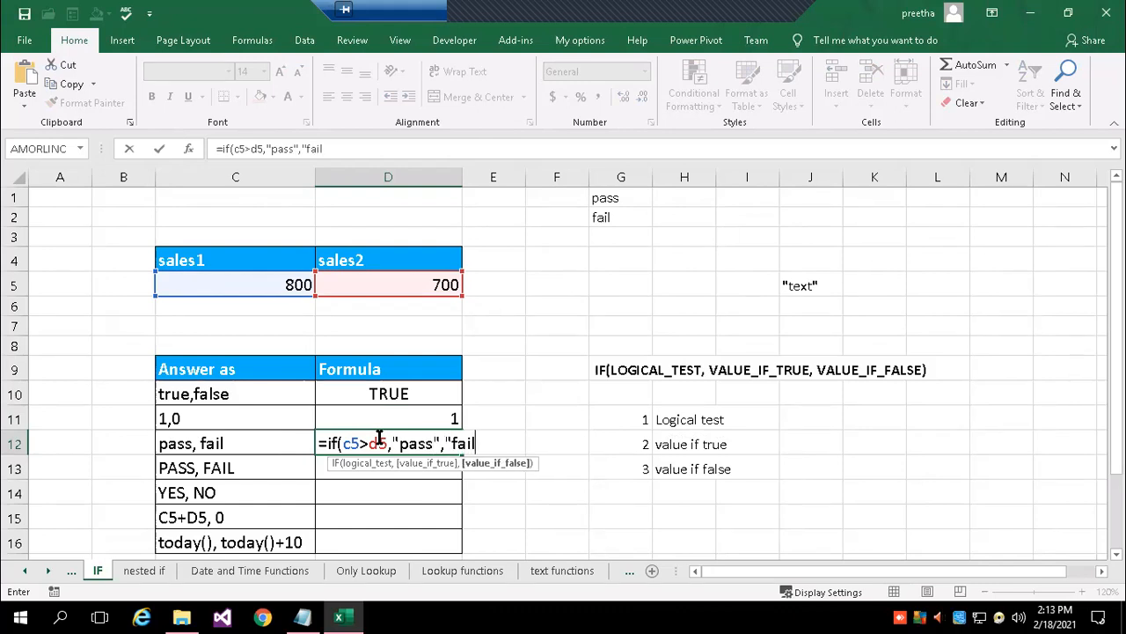
pyautogui.write('")')
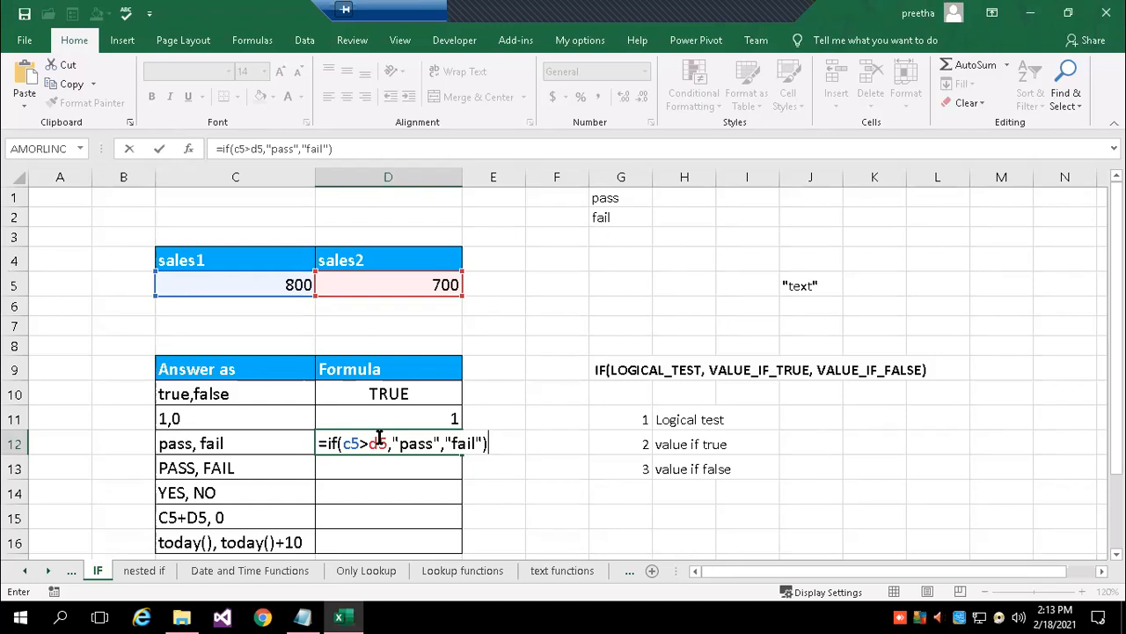
pyautogui.press('Return')
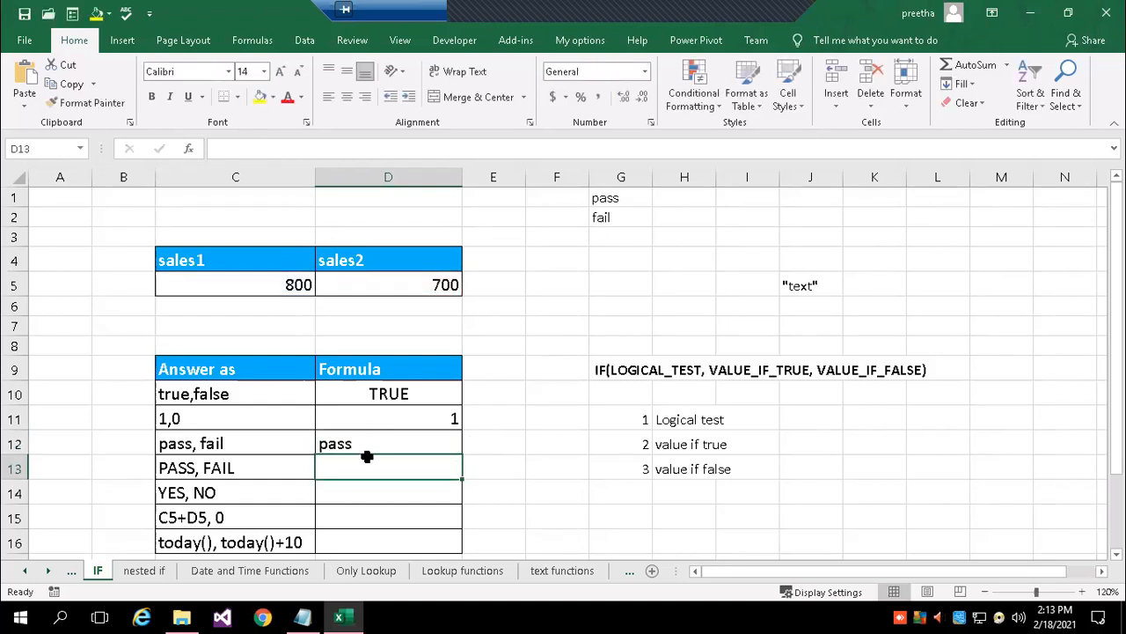
pyautogui.click(367, 445)
pyautogui.click(1082, 591)
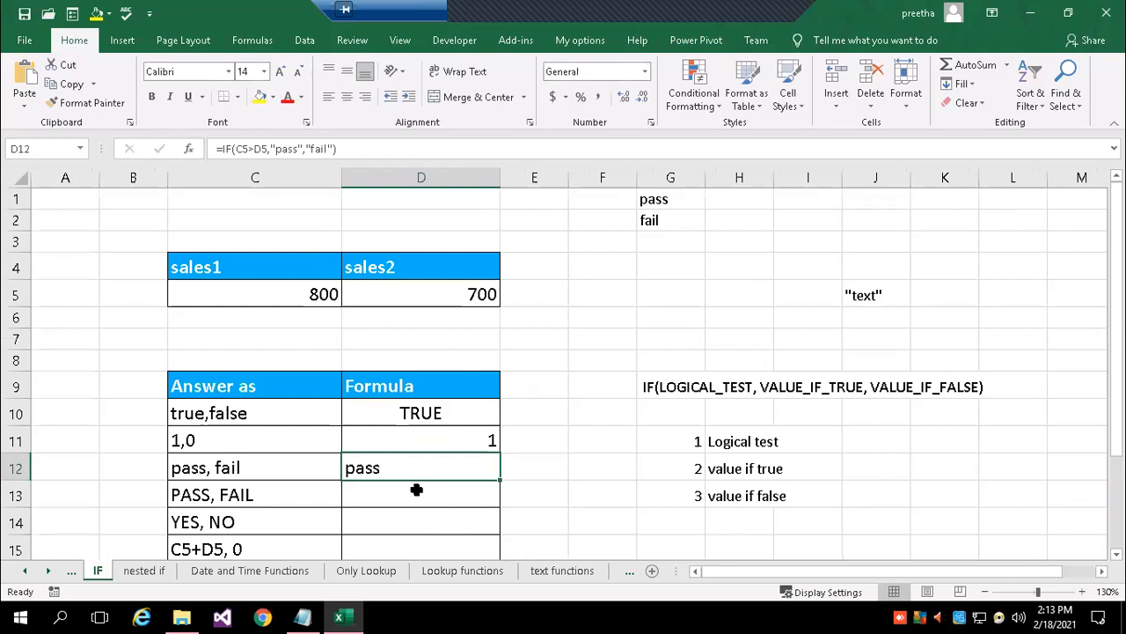
pyautogui.press('Down')
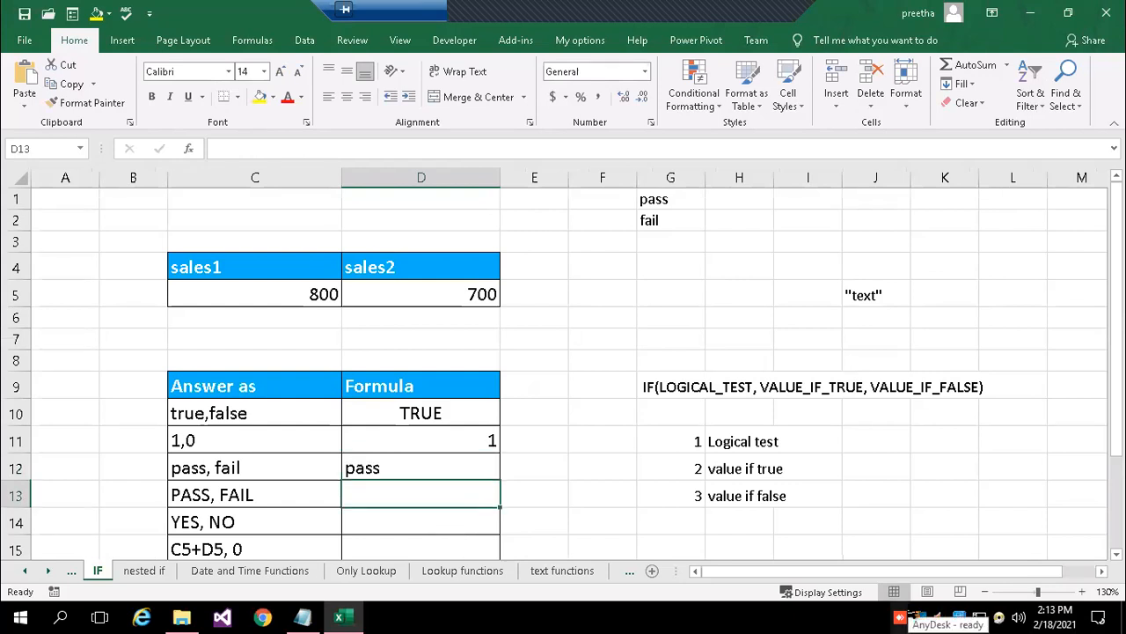
pyautogui.scroll(-1, 746, 555)
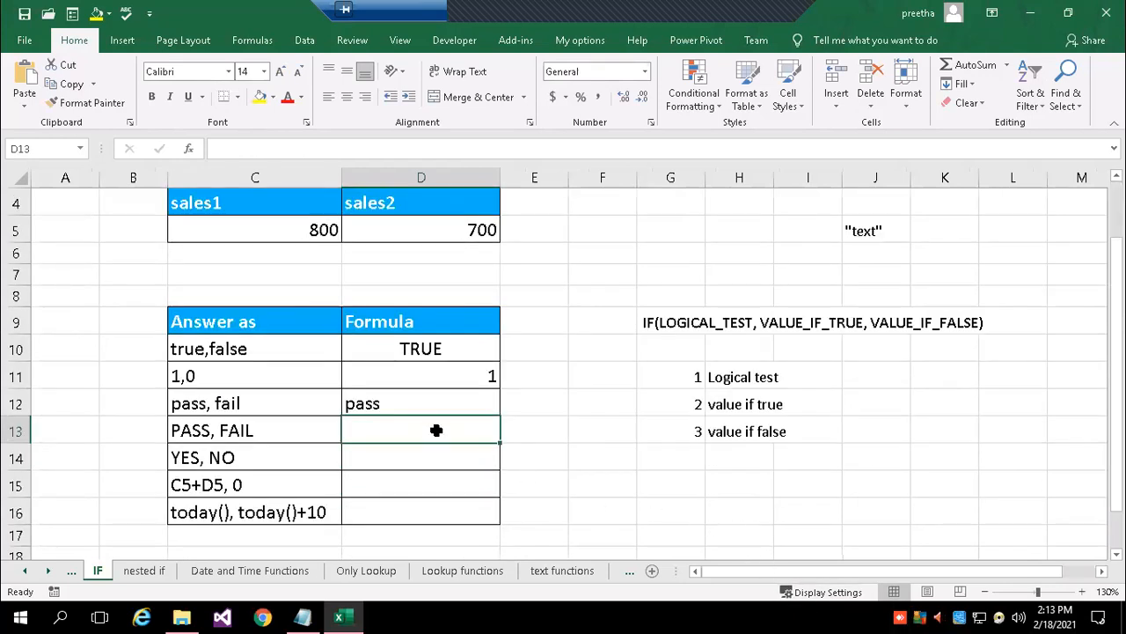
pyautogui.scroll(1, 436, 430)
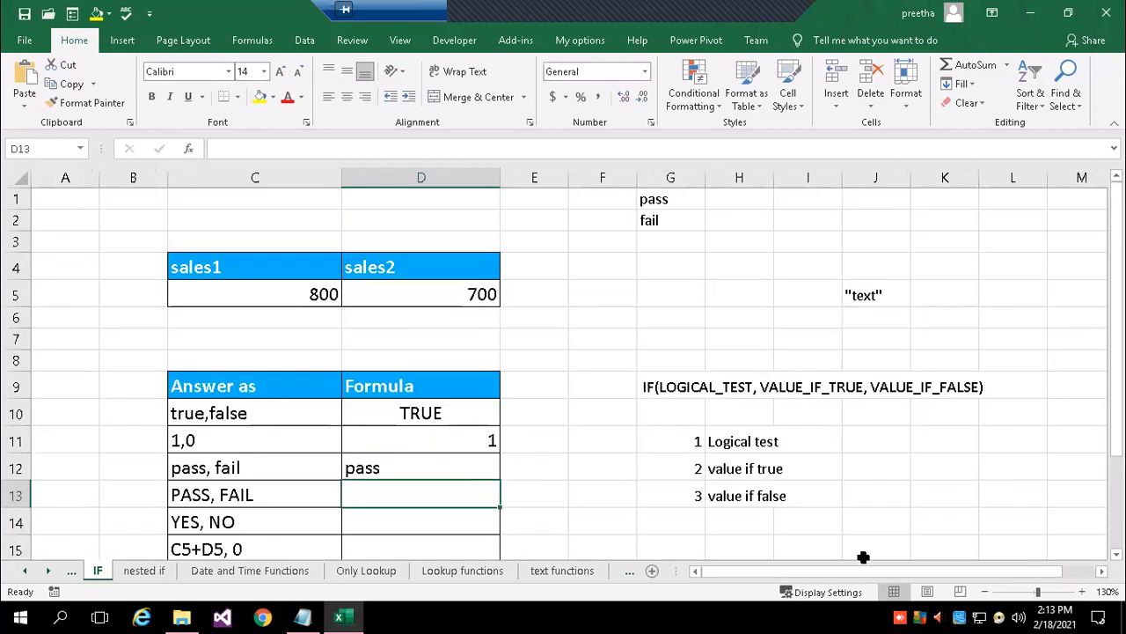
pyautogui.click(986, 592)
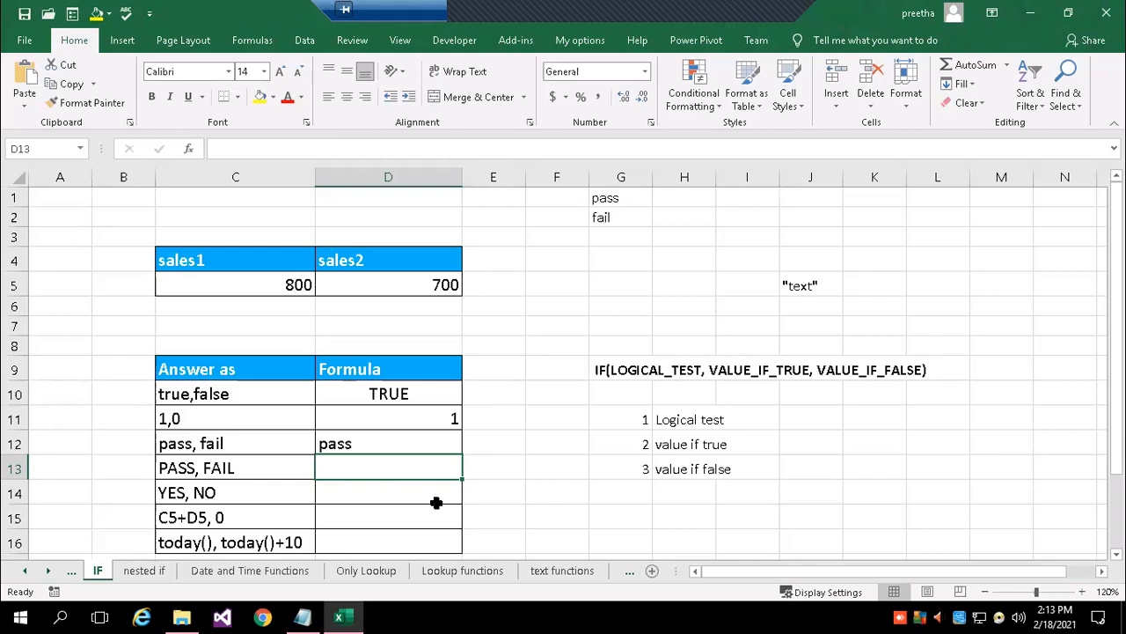
# Enter the formula =IF(C5>D5, UPPER(G1),UPPER(G2)) in cell D13 for the "PASS, FAIL" row.
pyautogui.write('=if')
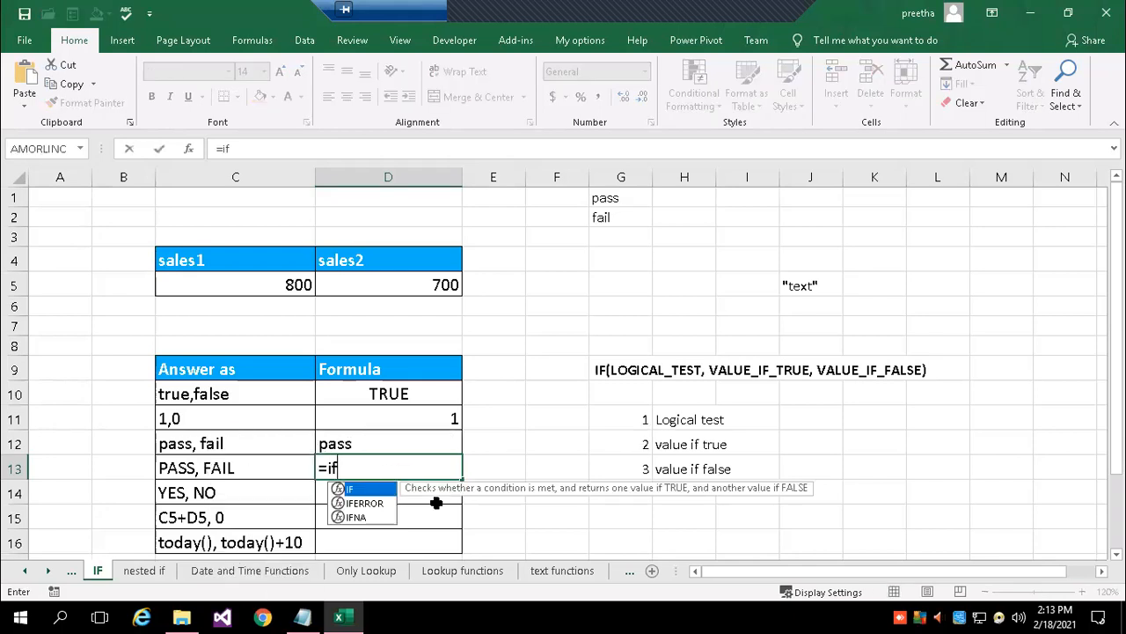
pyautogui.write('(c4')
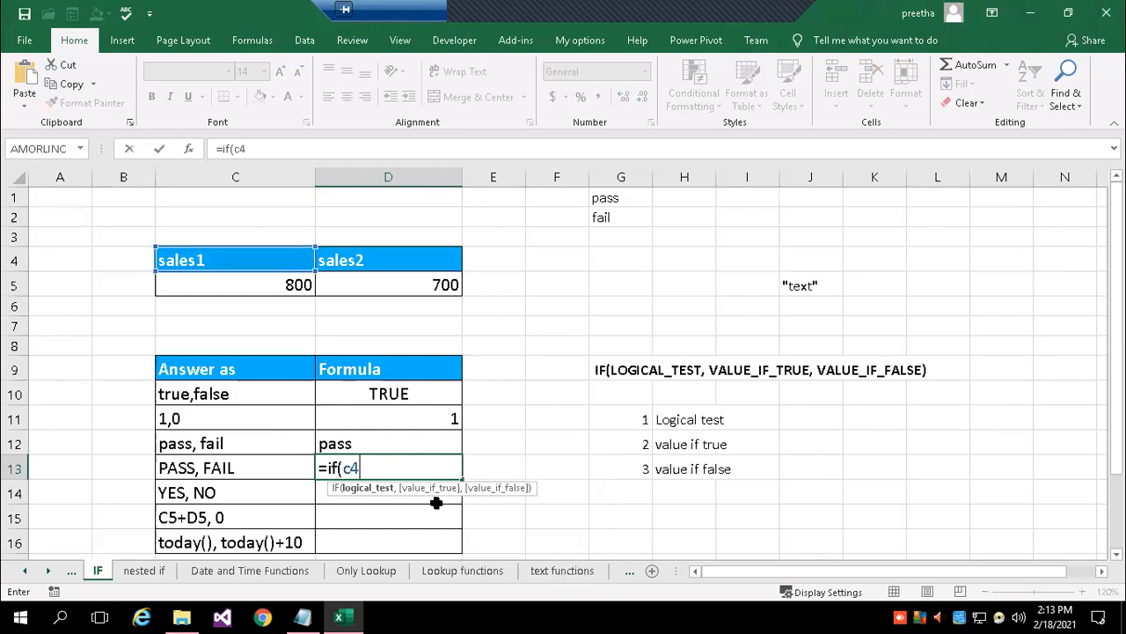
pyautogui.press('BackSpace')
pyautogui.write('5>d')
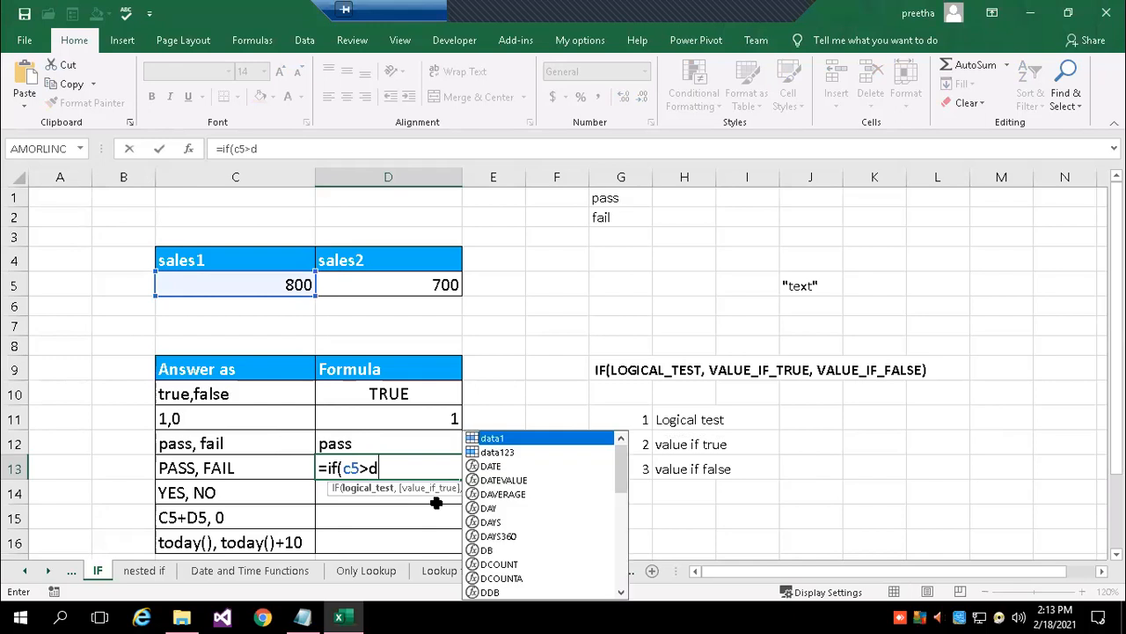
pyautogui.write('5,')
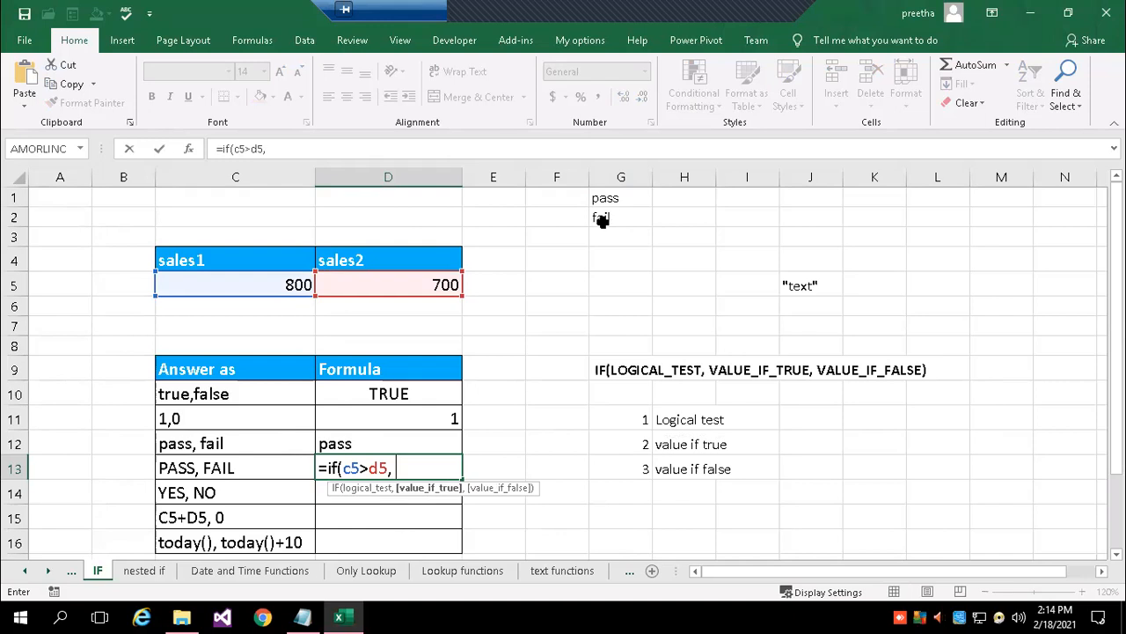
pyautogui.write('u')
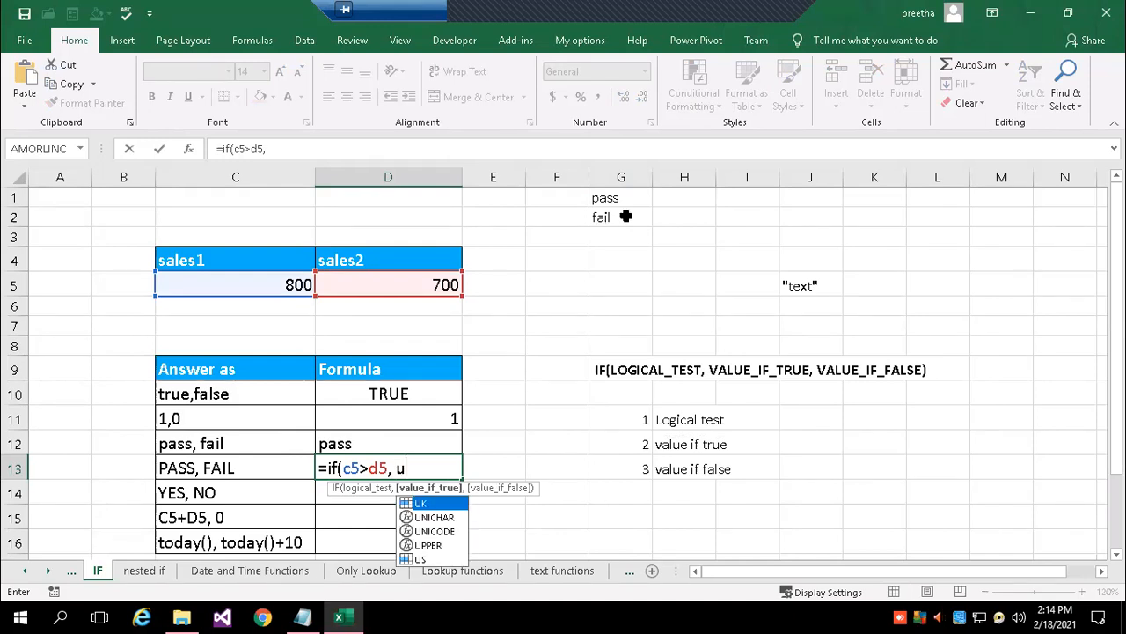
pyautogui.write('pper')
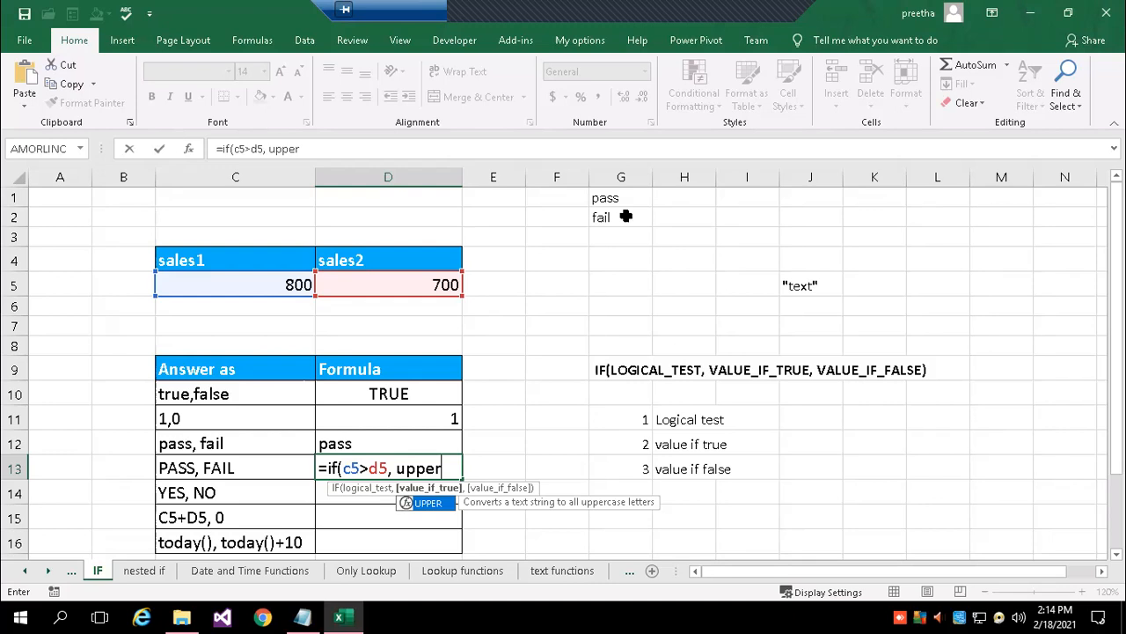
pyautogui.write('(')
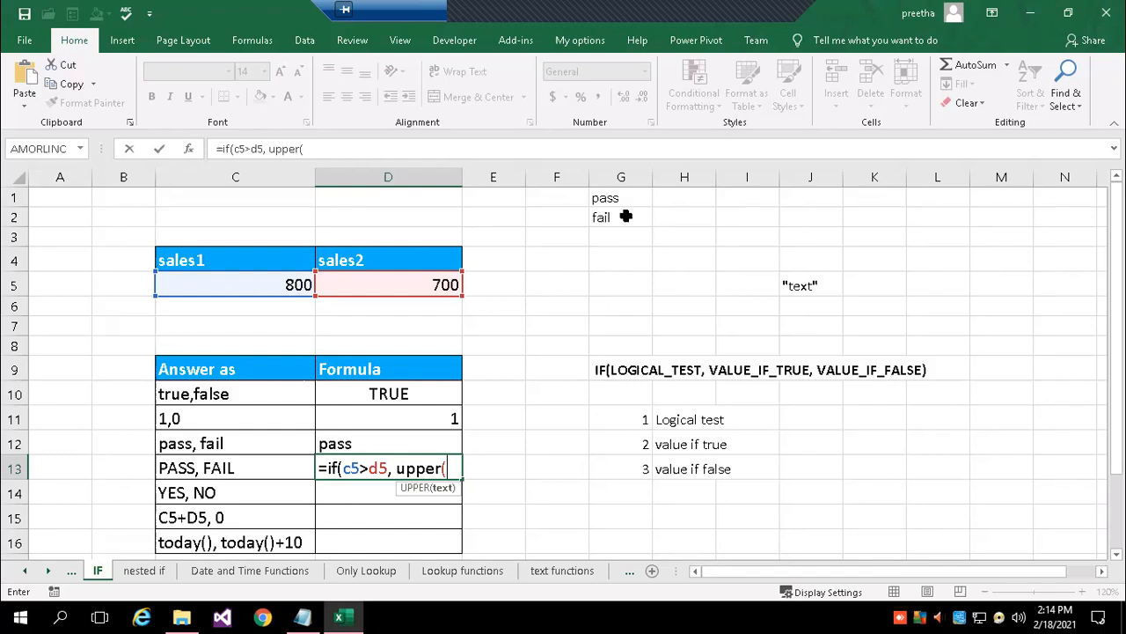
pyautogui.click(616, 195)
pyautogui.write('),')
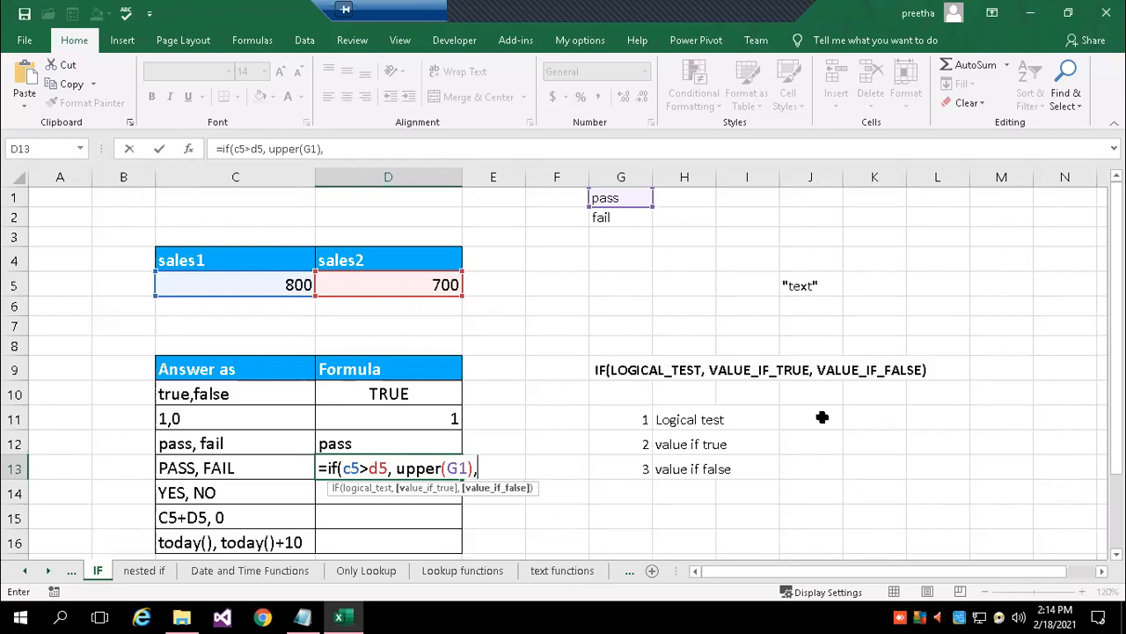
pyautogui.write('upper(')
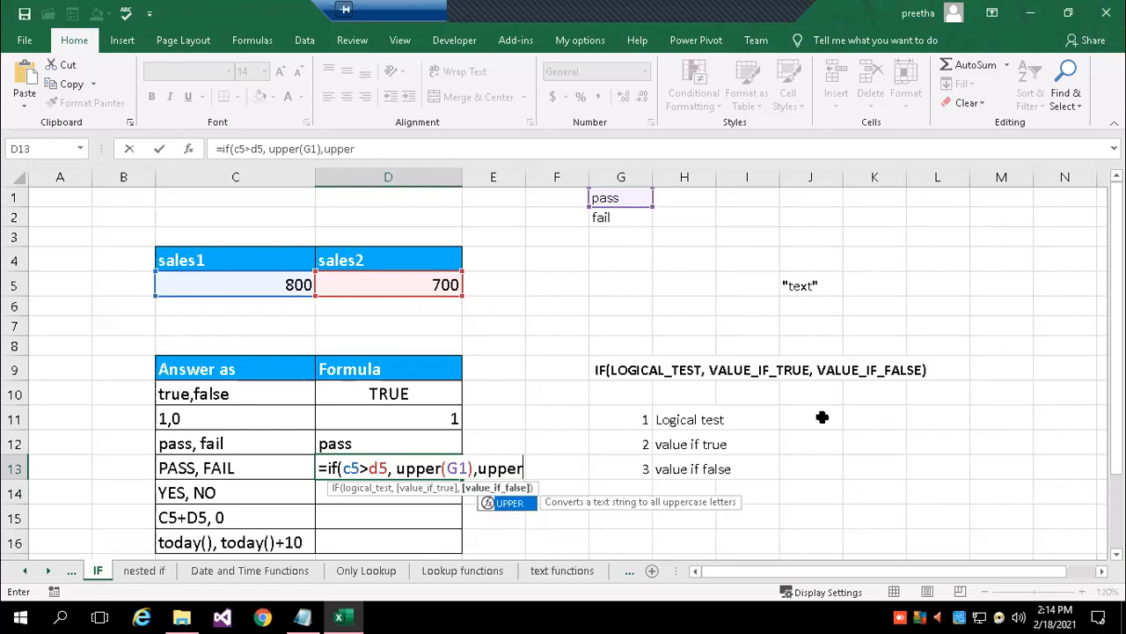
pyautogui.click(637, 220)
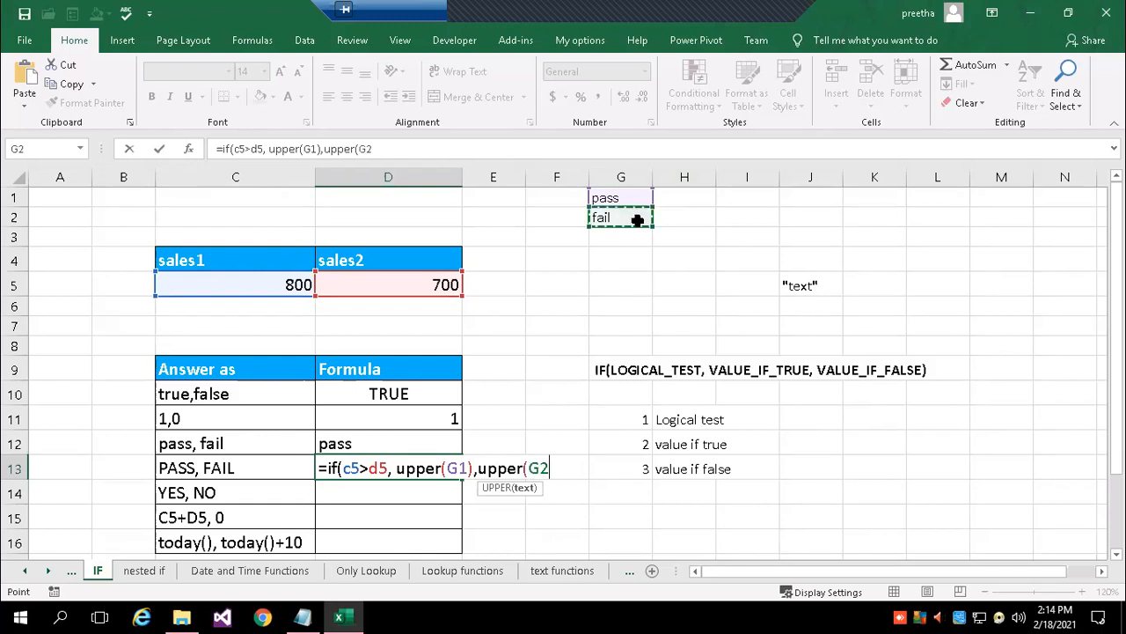
pyautogui.write(')')
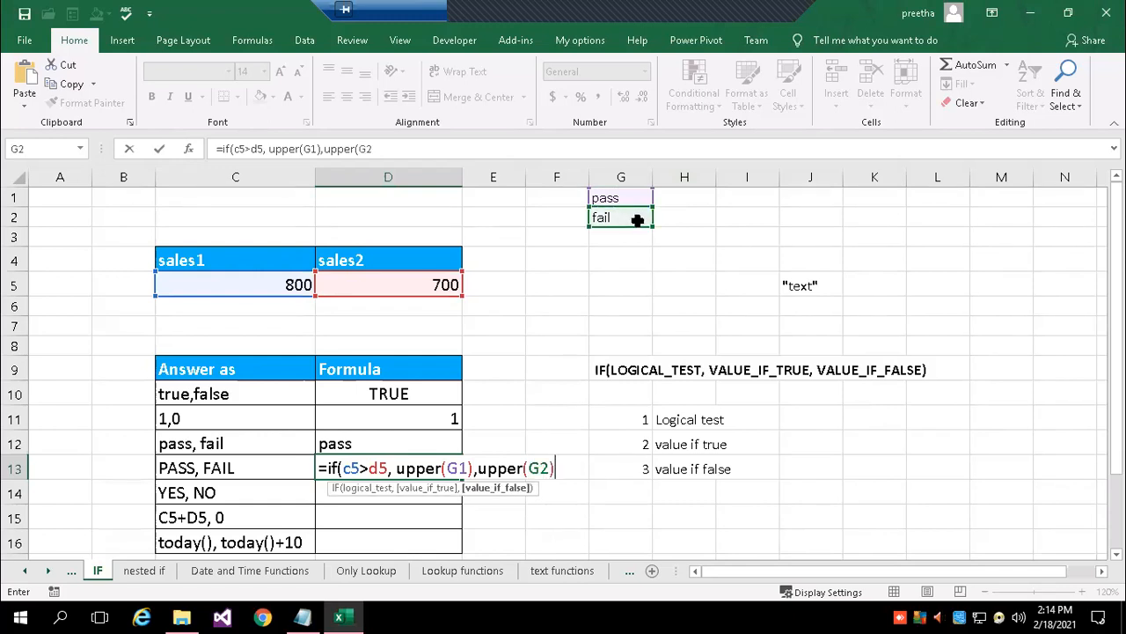
pyautogui.write(')')
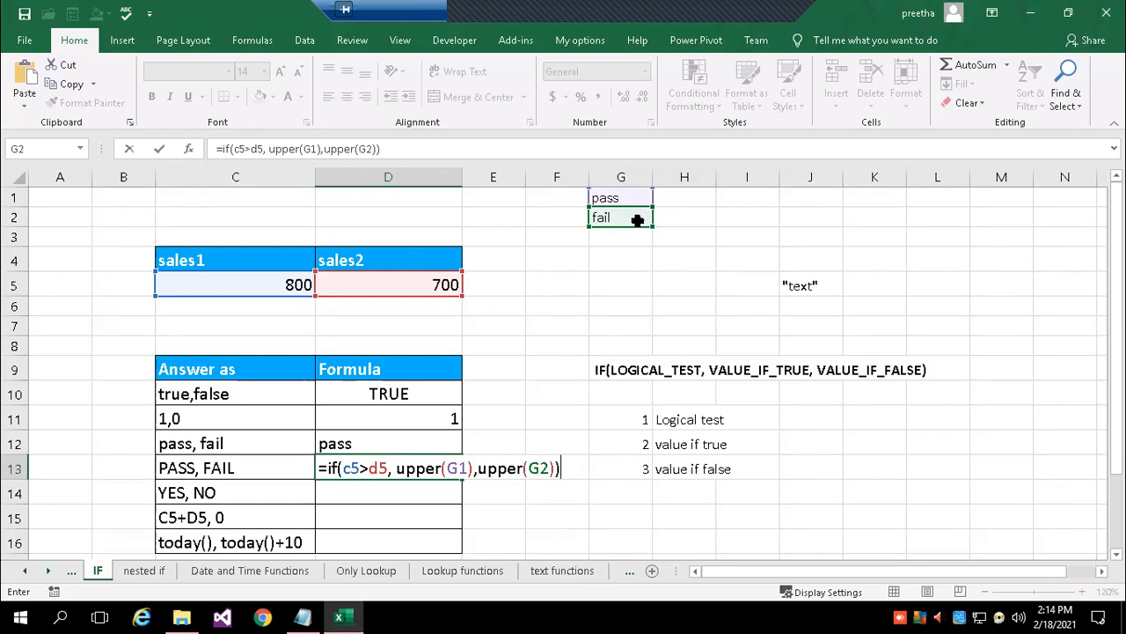
pyautogui.press('Return')
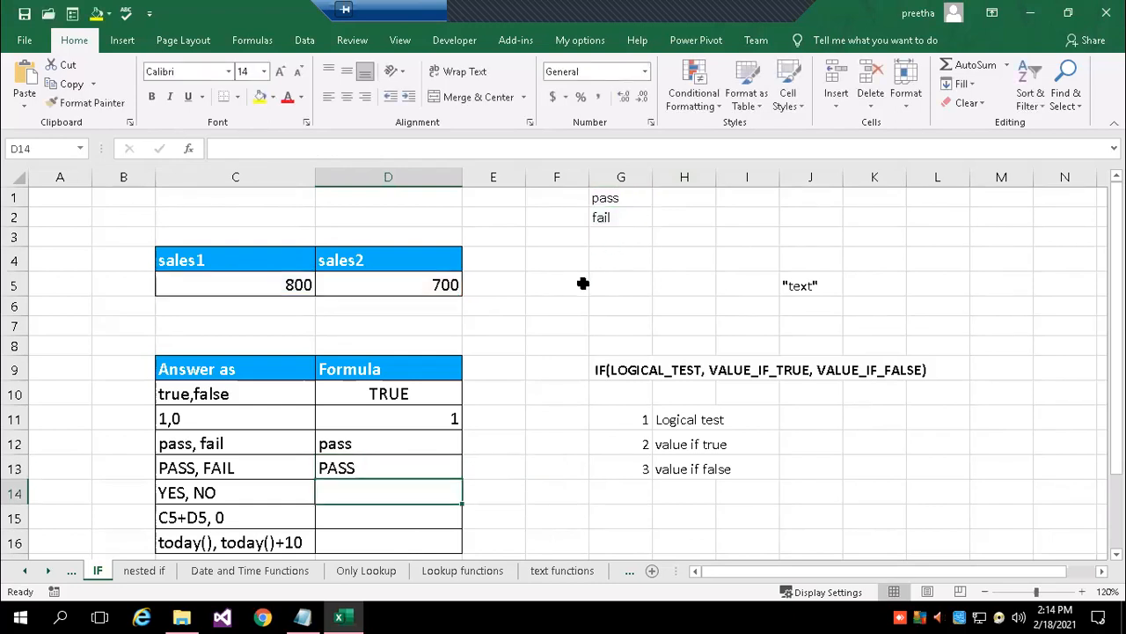
# Review the arguments of the IF formula with UPPER in cell D13, leaving it unchanged.
pyautogui.click(403, 465)
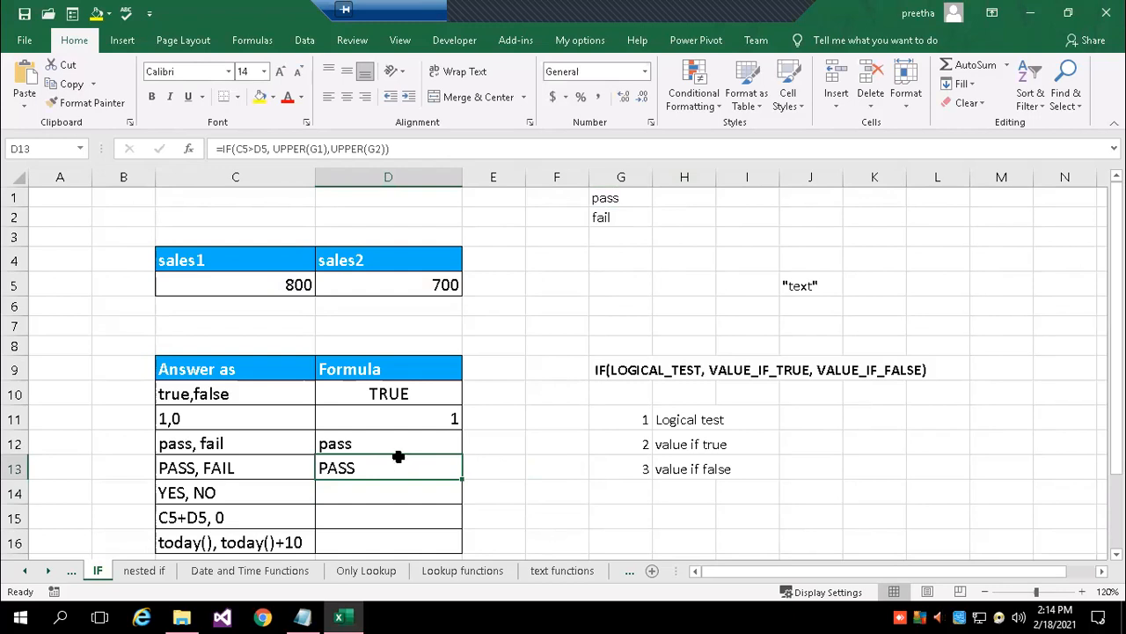
pyautogui.hotkey('ctrl', 'Up')
pyautogui.doubleClick(393, 465)
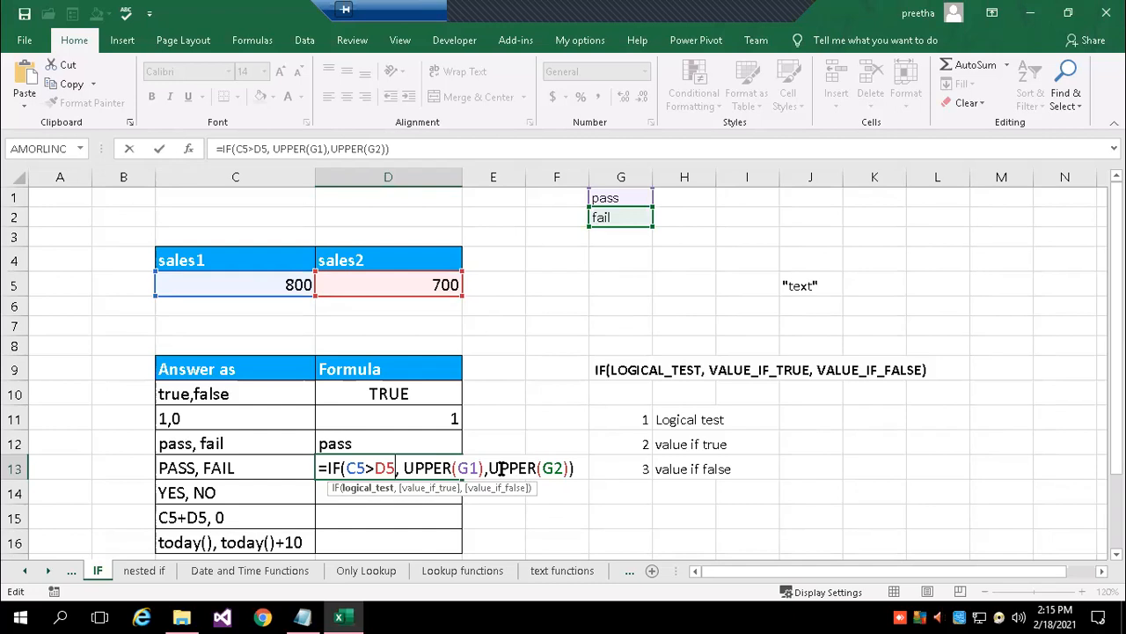
pyautogui.press('Return')
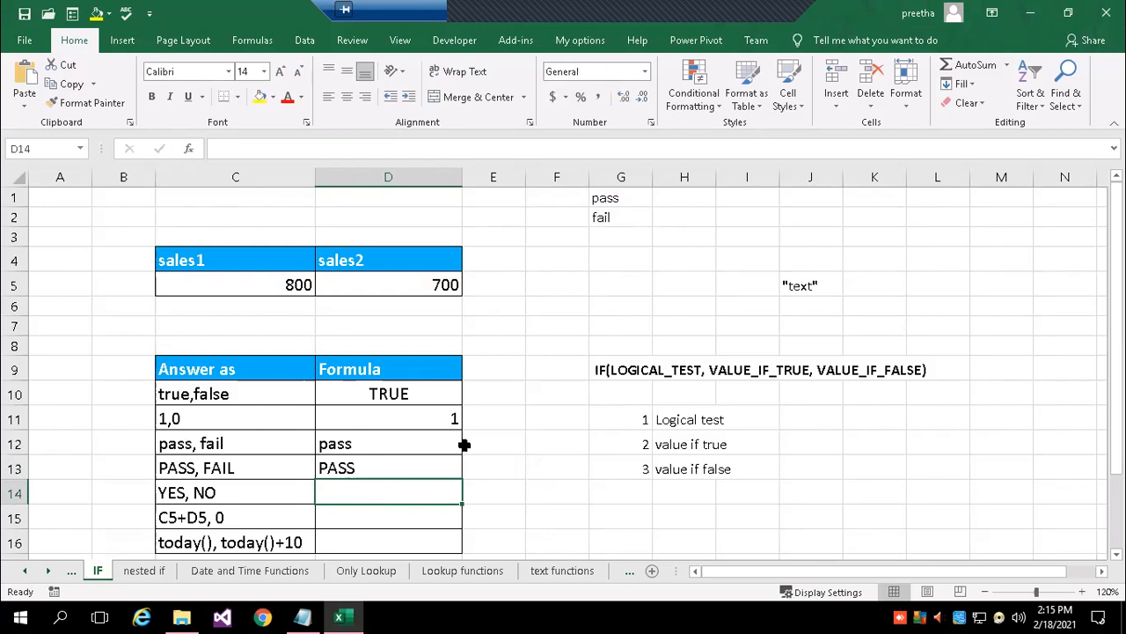
# Enter the formula =IF(C5>D5,"YES","NO") in cell D14 for the "YES, NO" row.
pyautogui.write('=if')
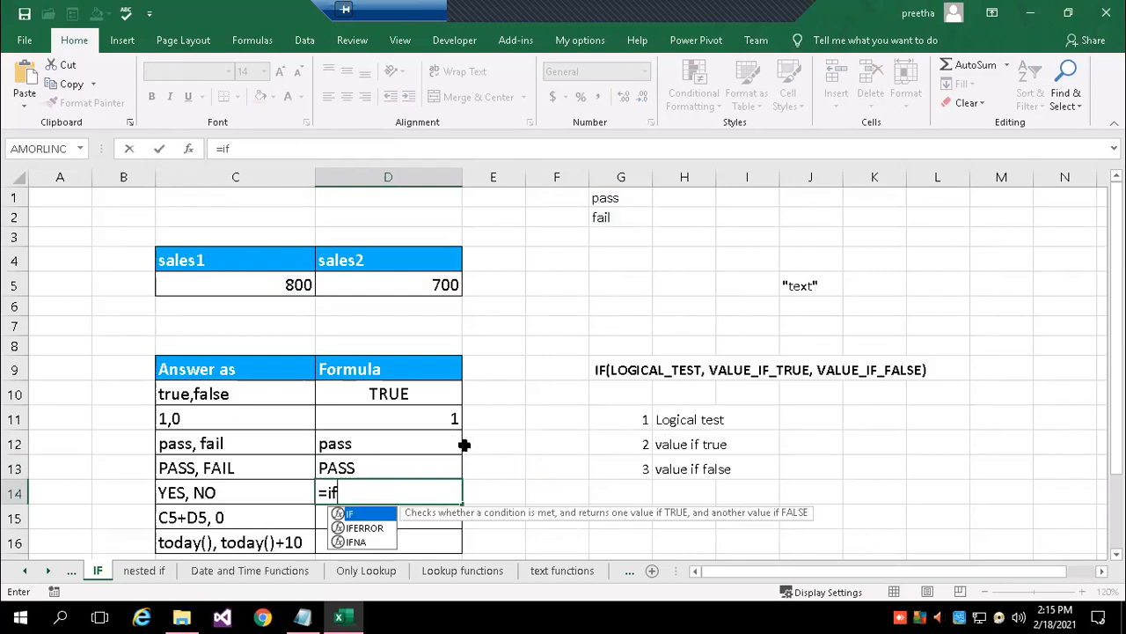
pyautogui.write('(')
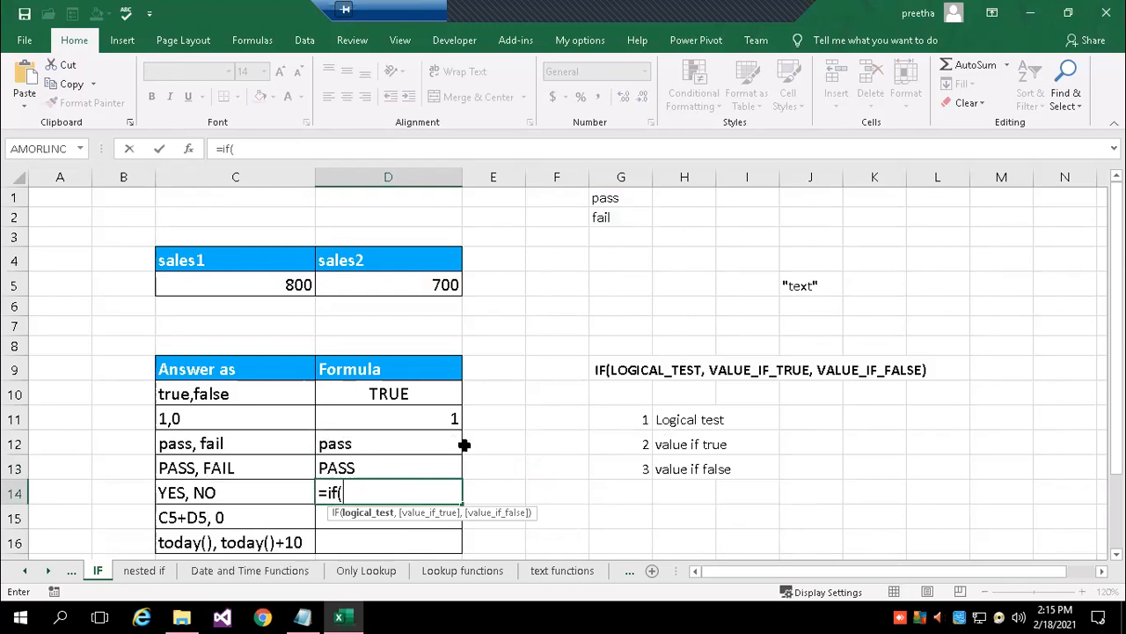
pyautogui.write('c5')
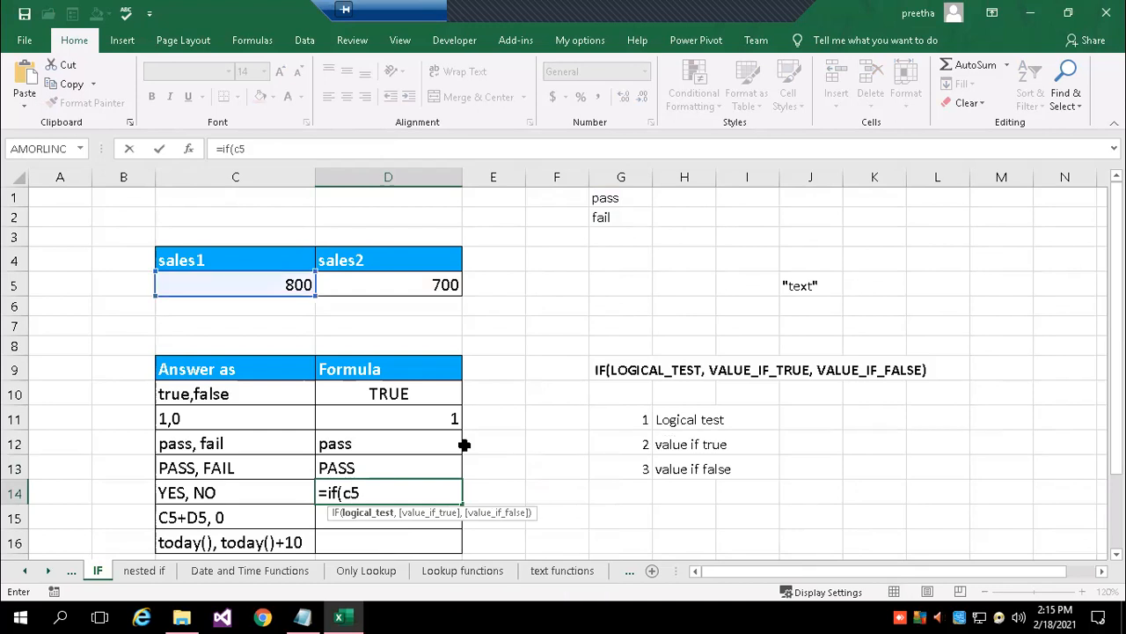
pyautogui.write('>d5')
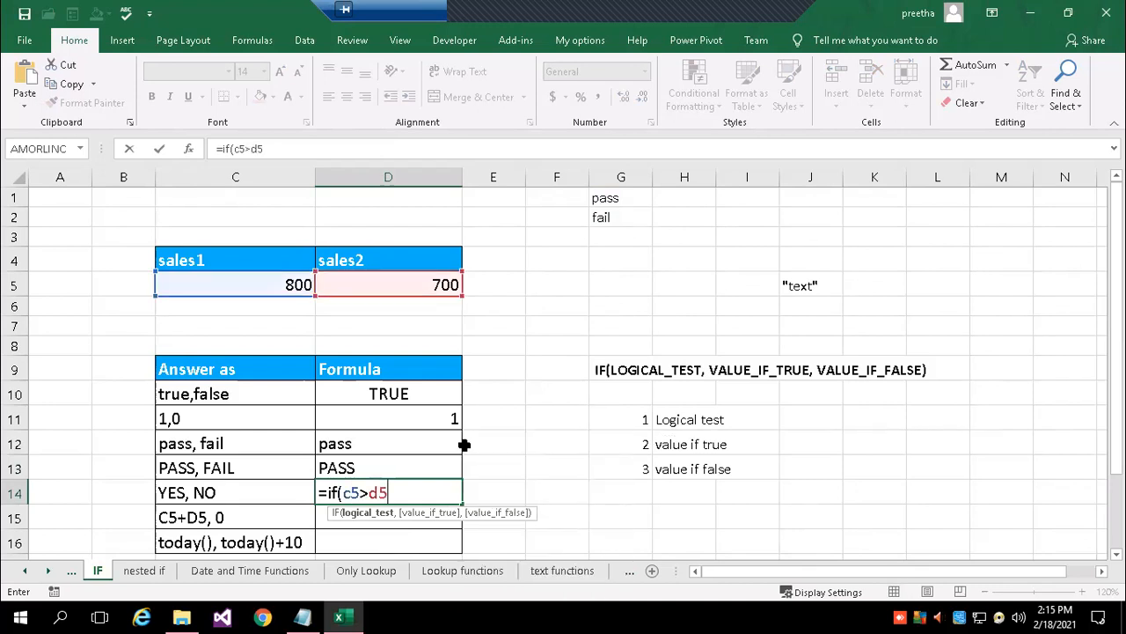
pyautogui.write(',')
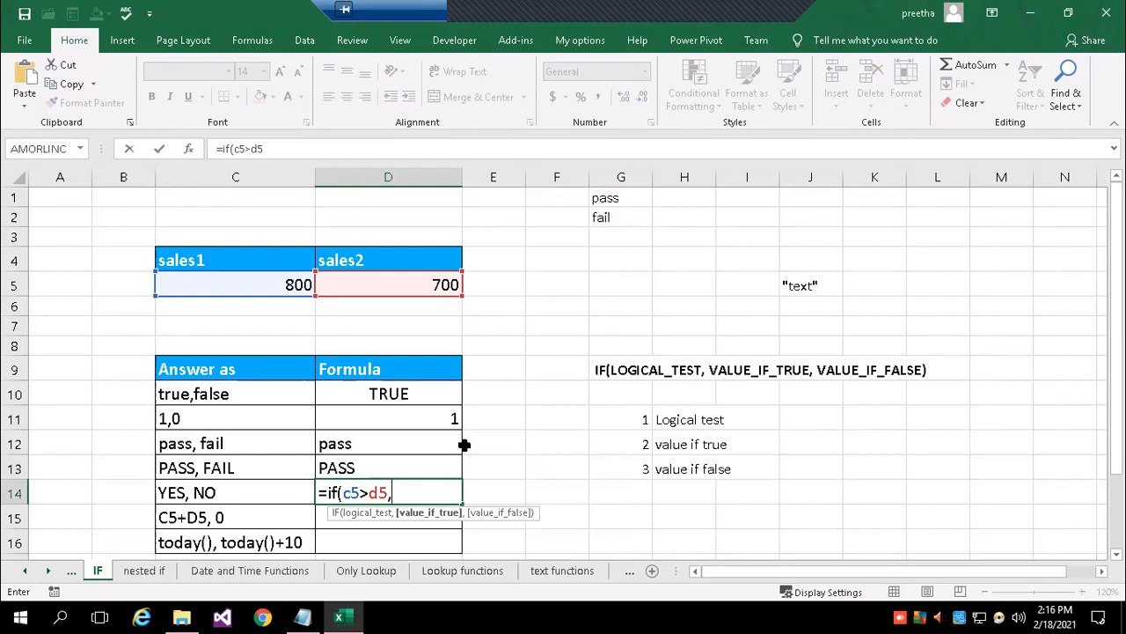
pyautogui.write('"YES","NO")')
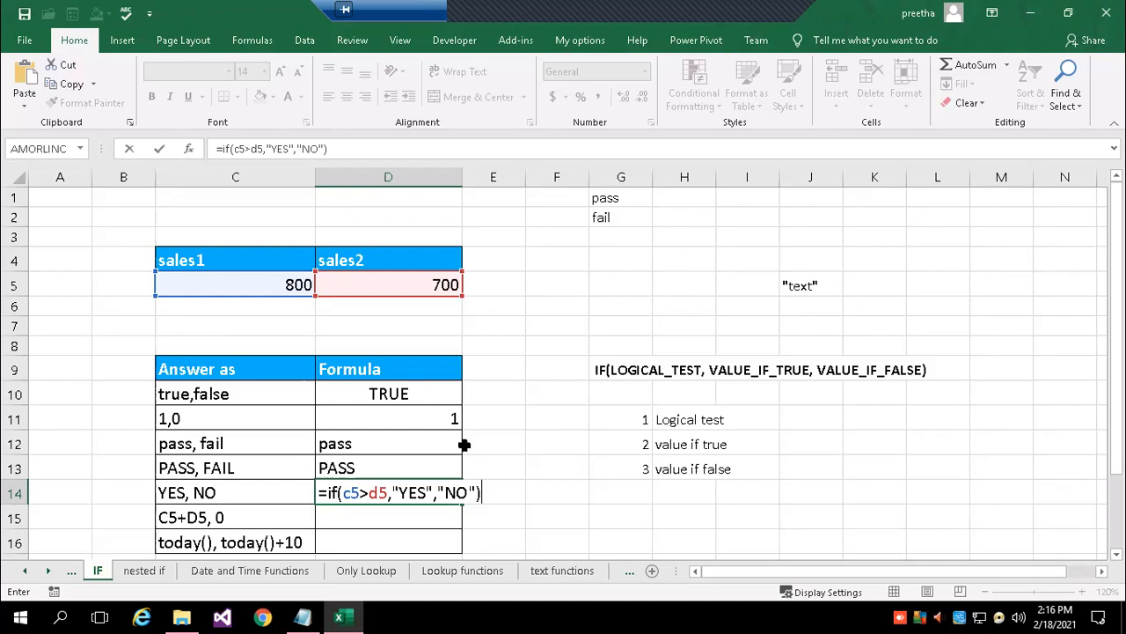
pyautogui.press('Return')
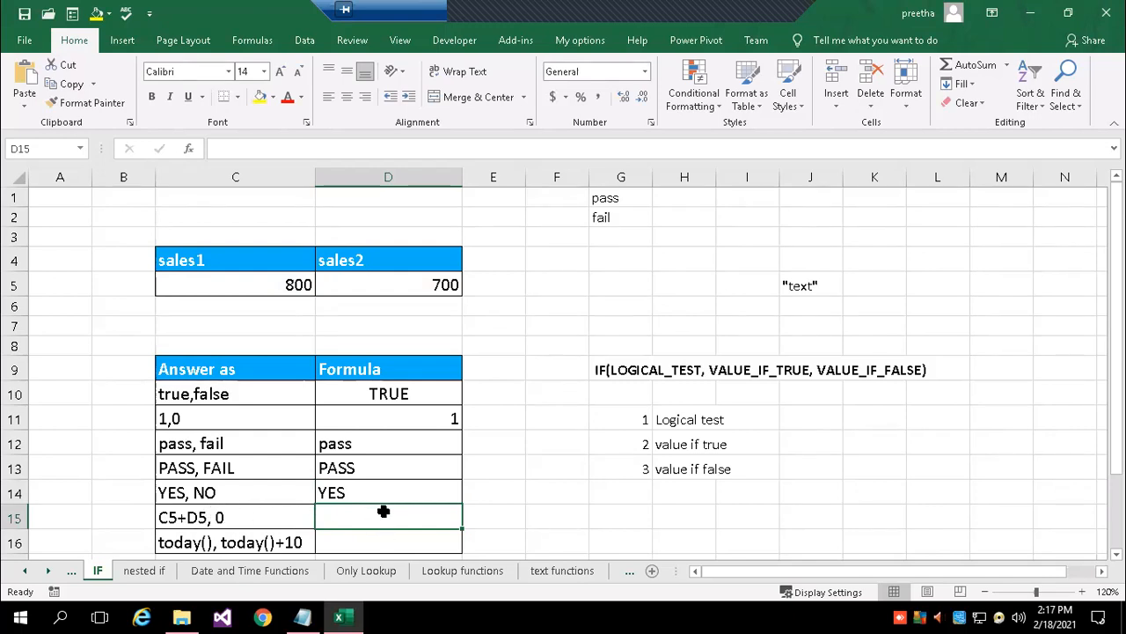
# Enter the formula =IF(C5>D5,C5+D5,0) in cell D15 for the "C5+D5, 0" row.
pyautogui.write('=')
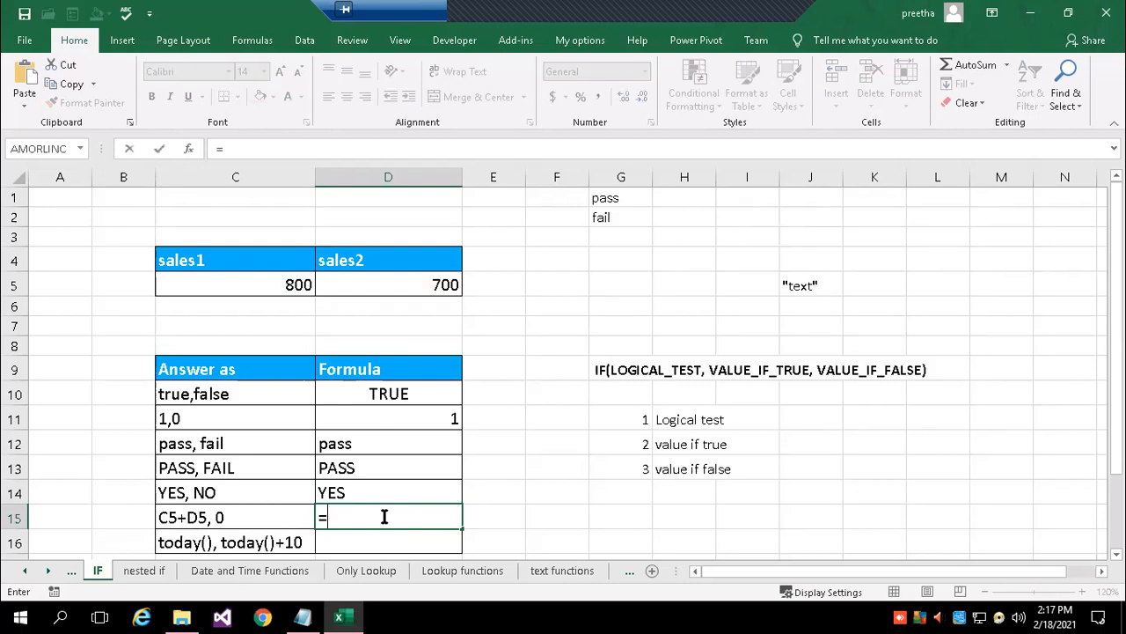
pyautogui.write('if')
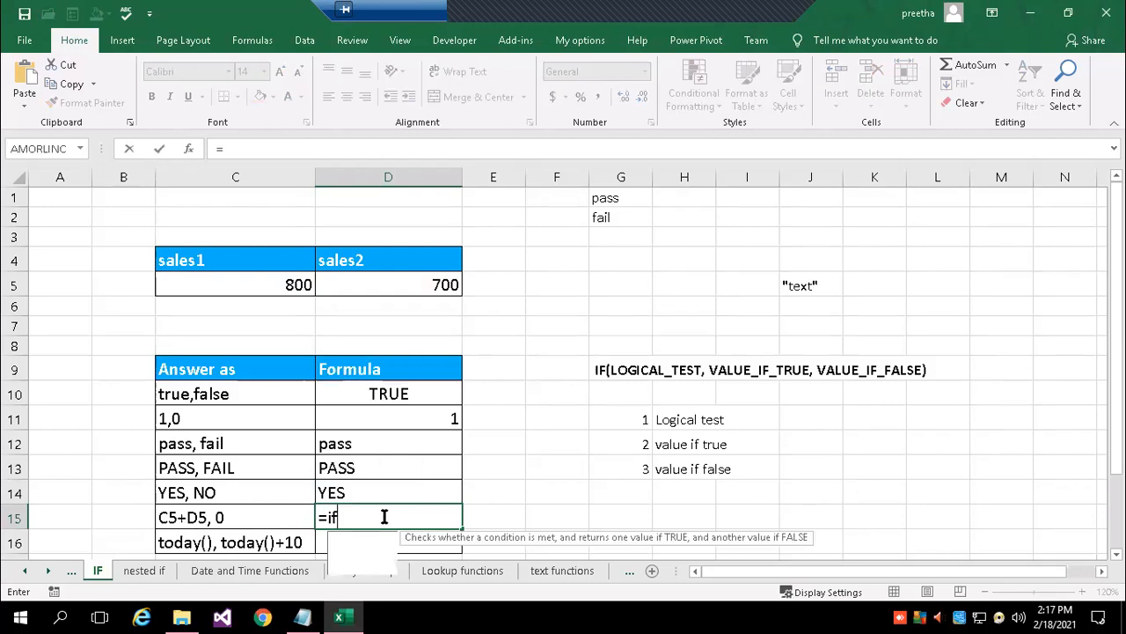
pyautogui.write('(c')
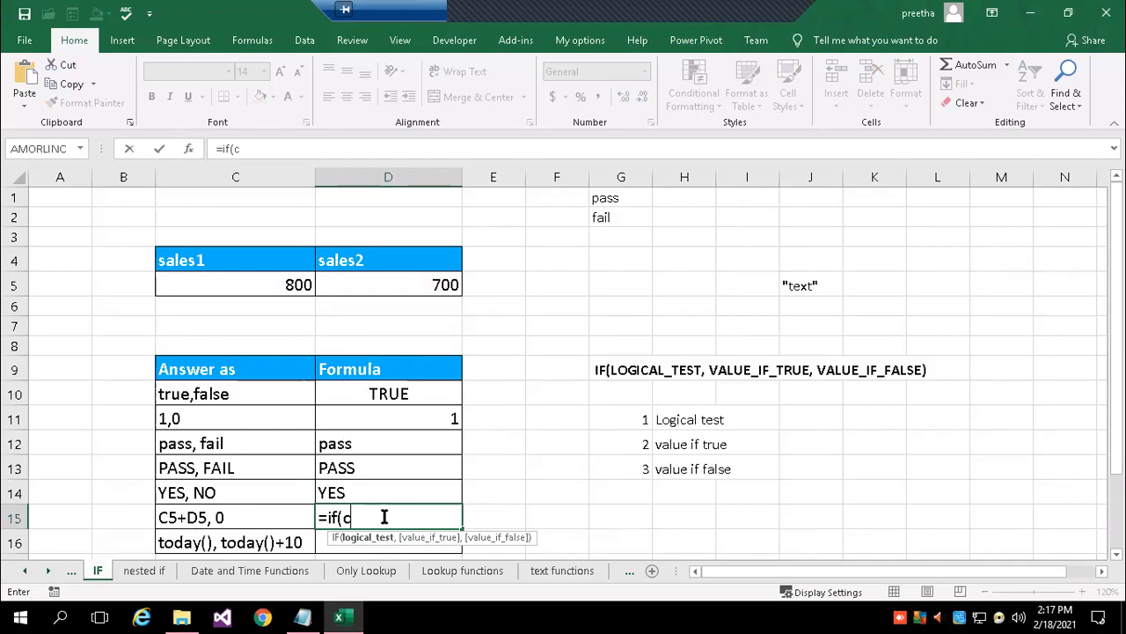
pyautogui.write('5>d5,')
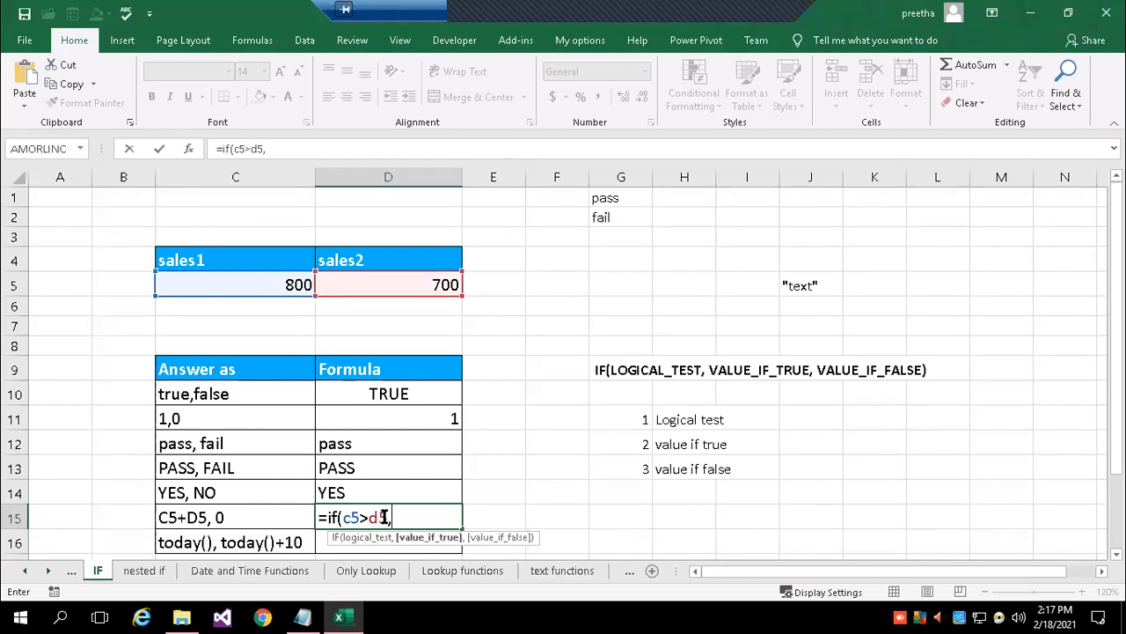
pyautogui.write('c5+d5,0')
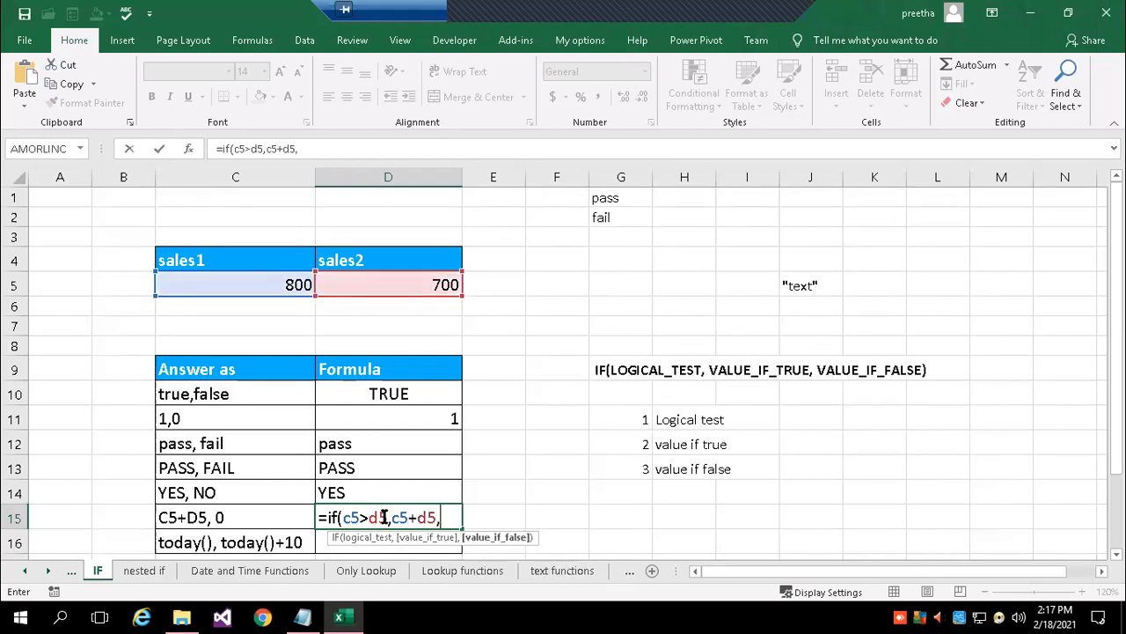
pyautogui.write('0')
pyautogui.press('BackSpace')
pyautogui.write(')')
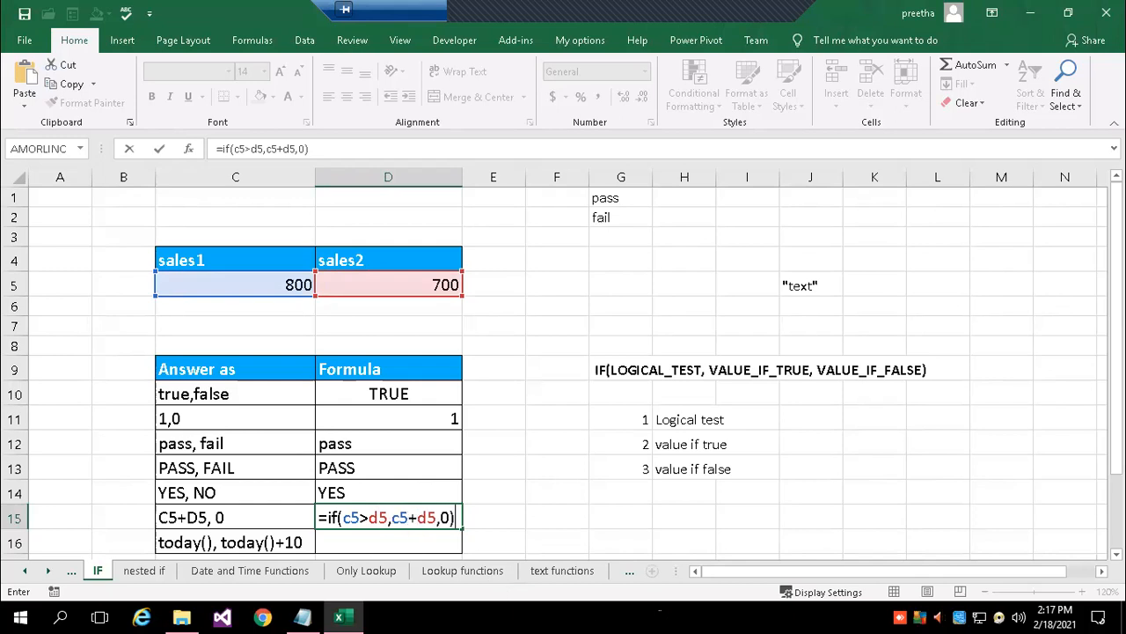
pyautogui.press('Return')
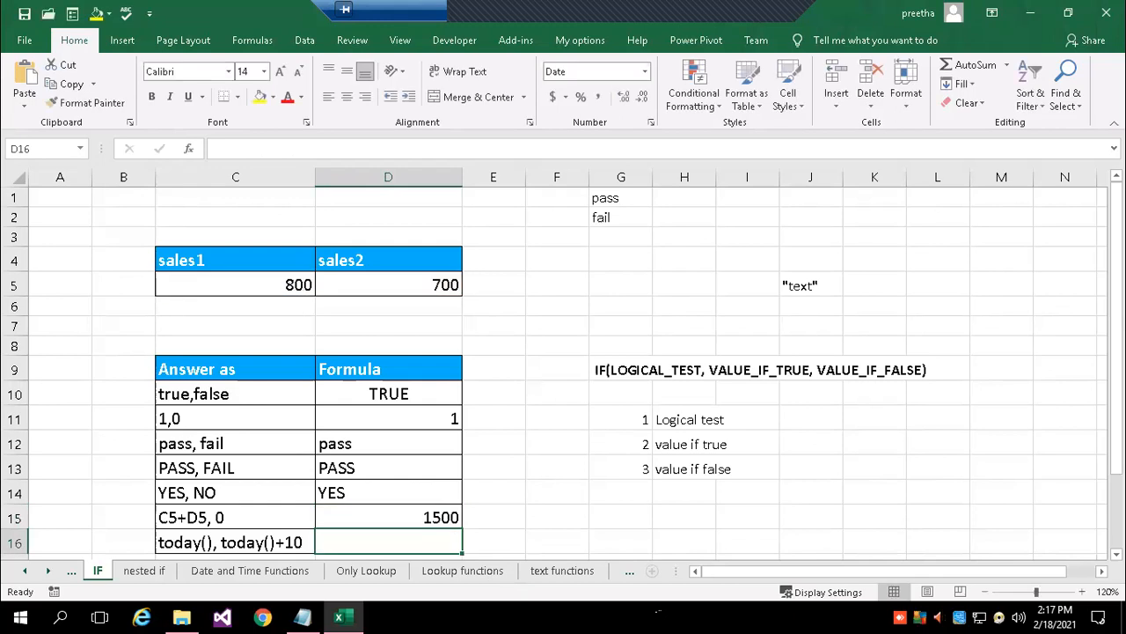
# Set the sales2 value in cell D5 to 1200 and check the IF formula in cell D15.
pyautogui.click(384, 514)
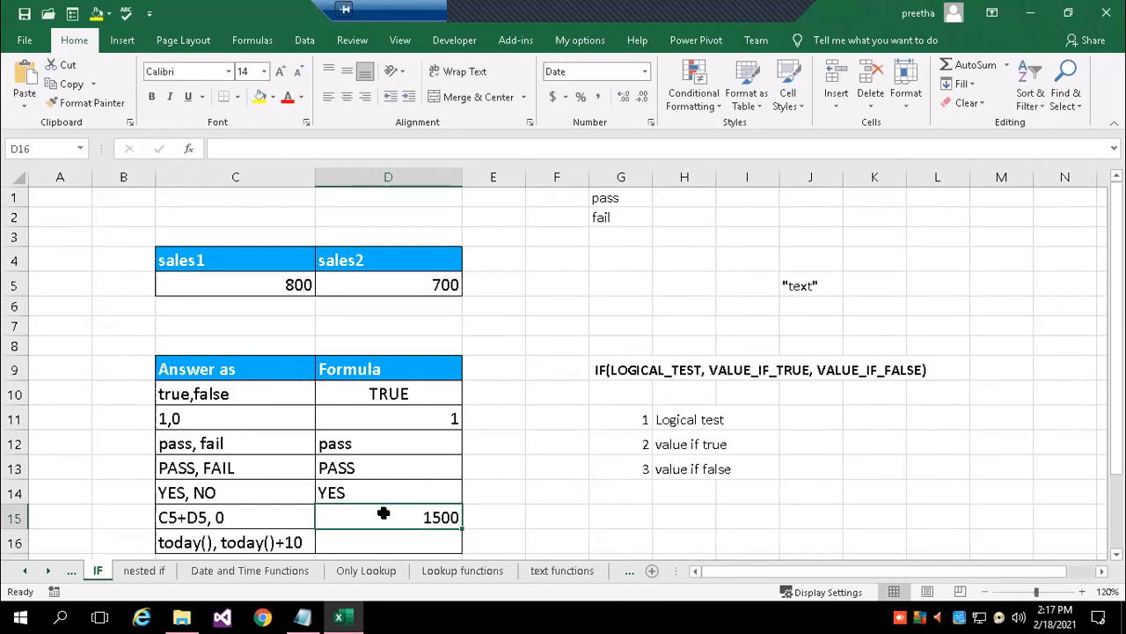
pyautogui.click(424, 274)
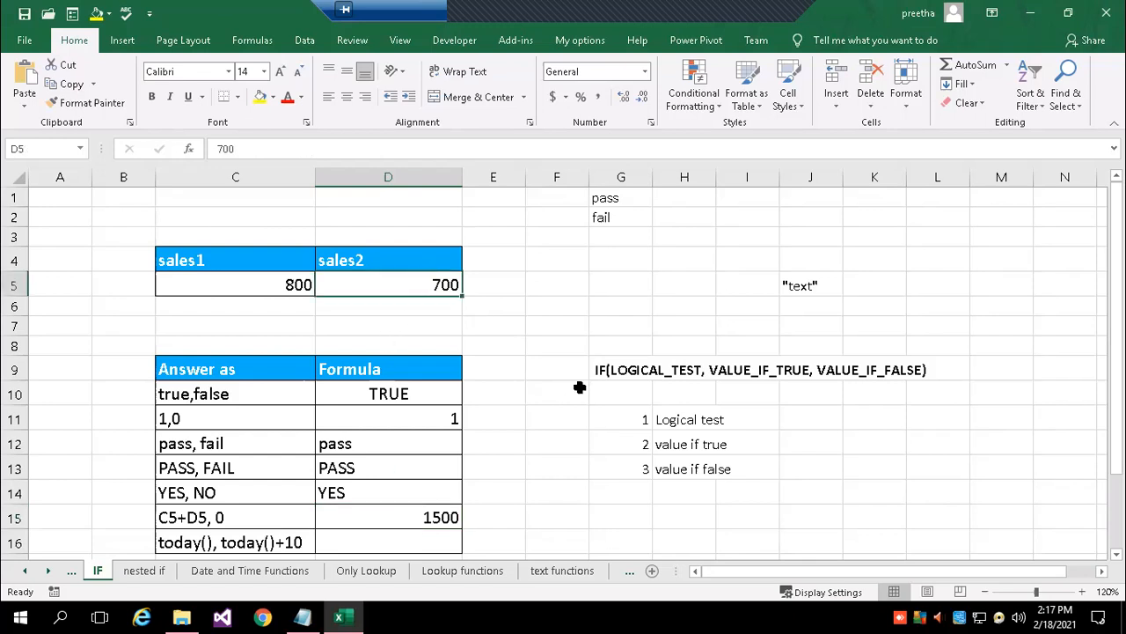
pyautogui.write('1200')
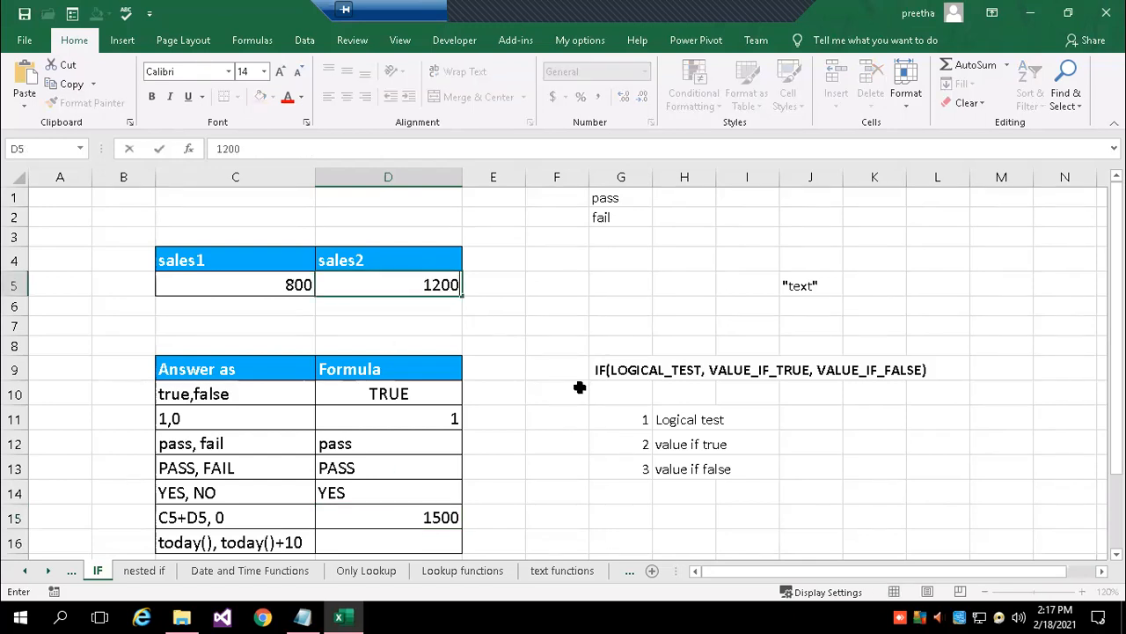
pyautogui.press('Return')
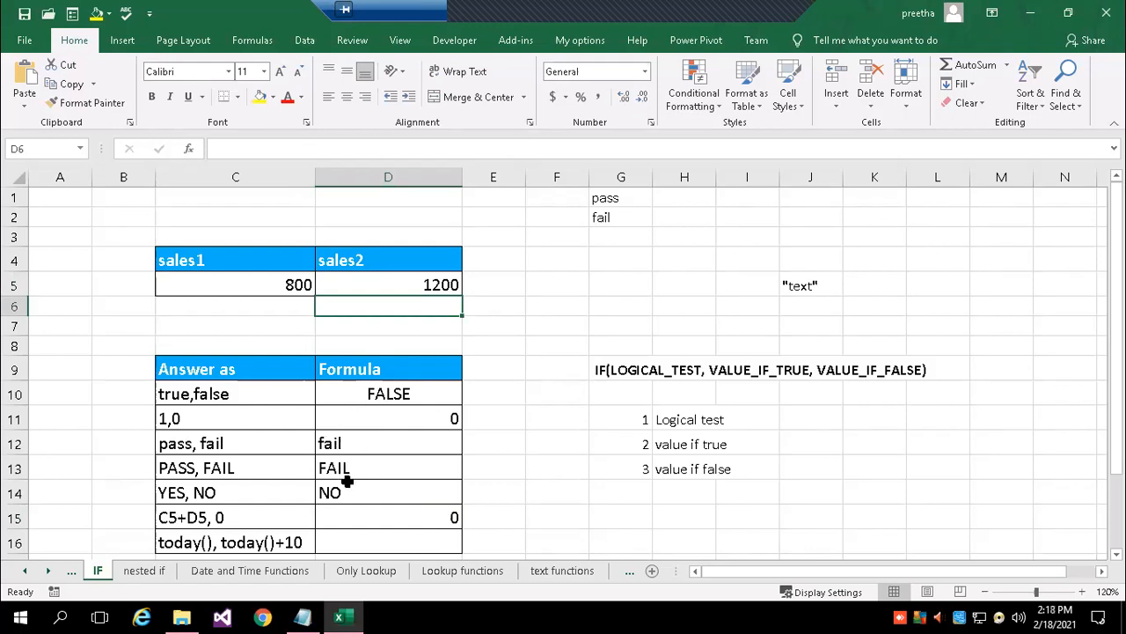
pyautogui.click(374, 519)
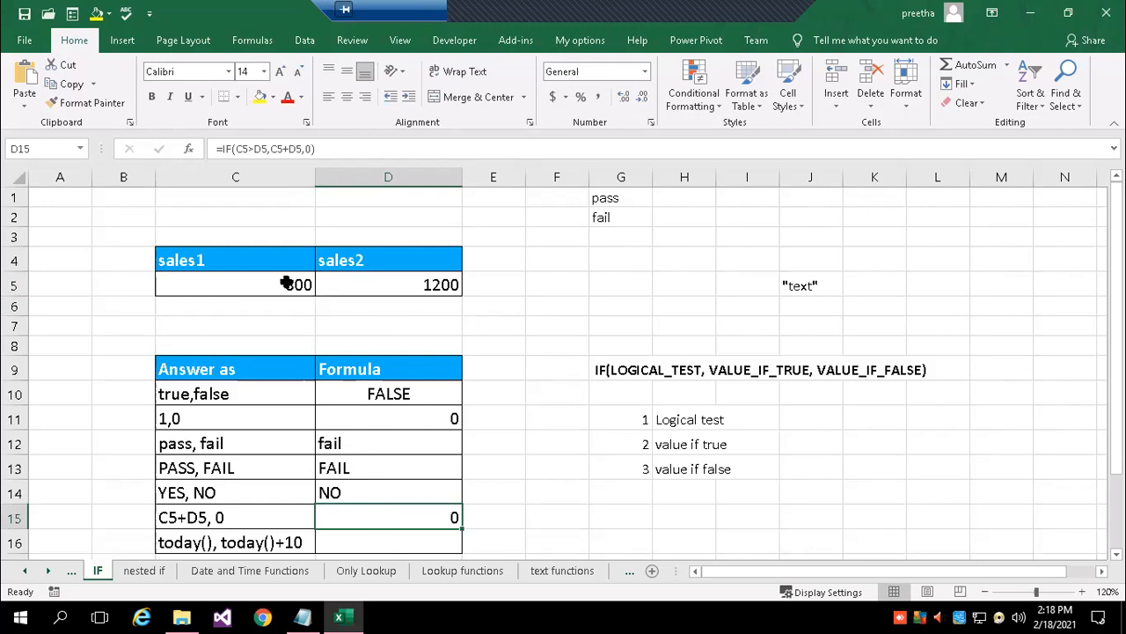
# Check the IF formula in cell D15, and set the sales2 value in cell D5 to 700.
pyautogui.doubleClick(385, 509)
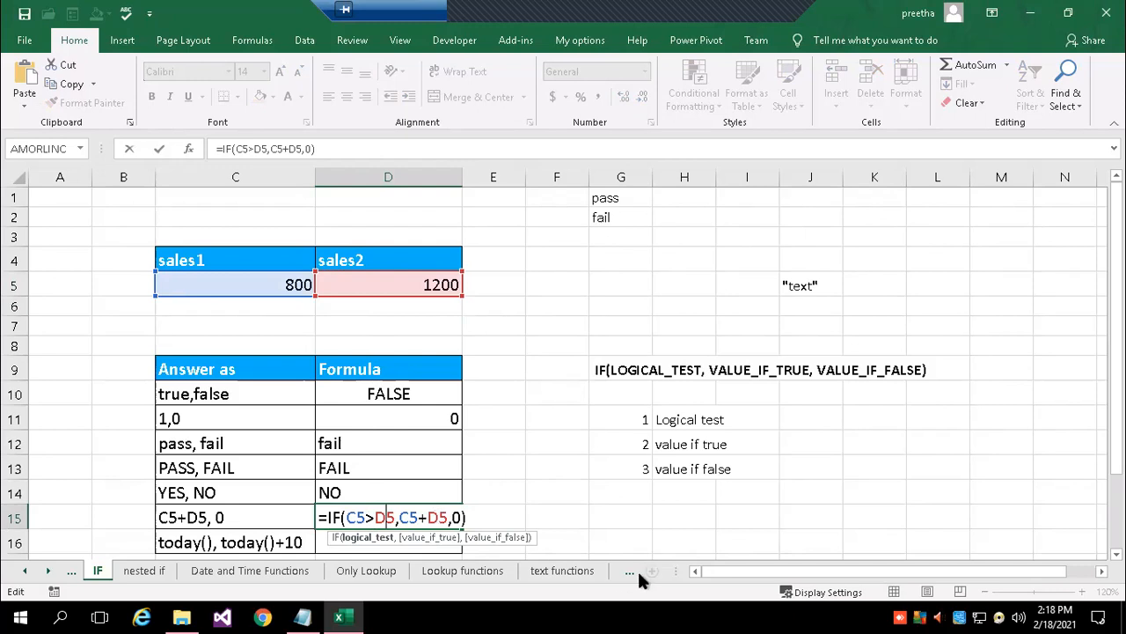
pyautogui.press('Return')
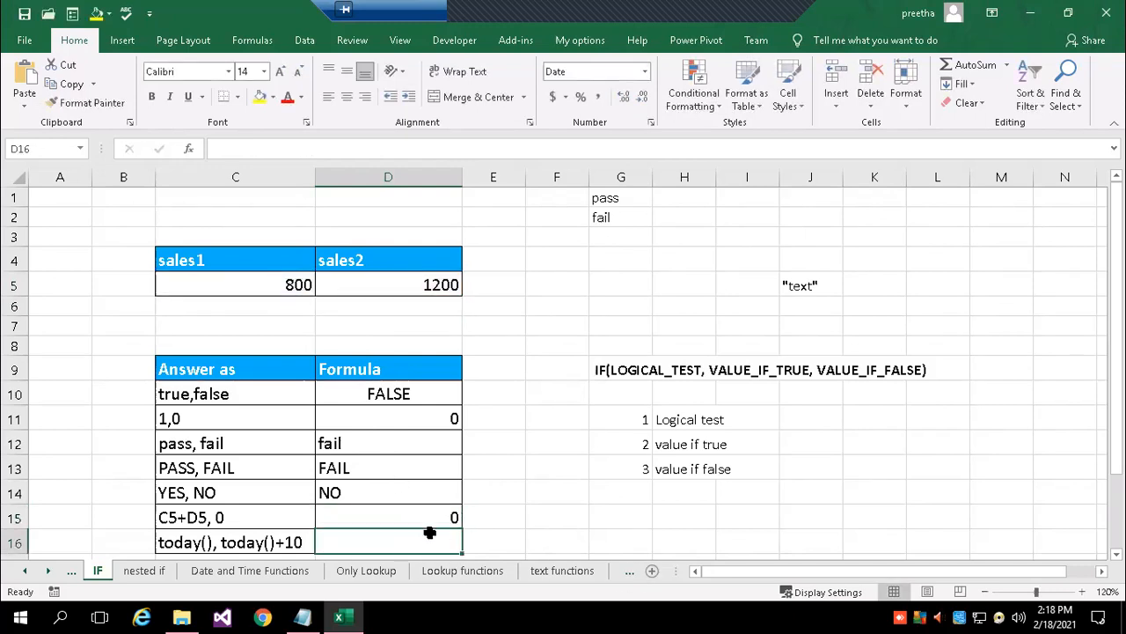
pyautogui.click(412, 285)
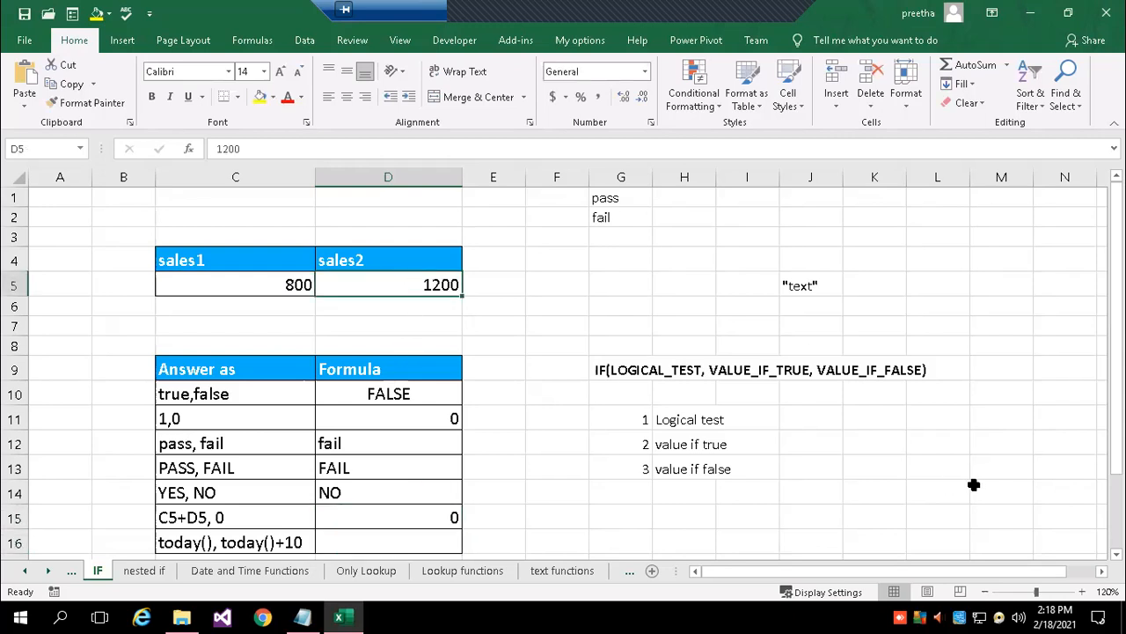
pyautogui.write('700')
pyautogui.press('Return')
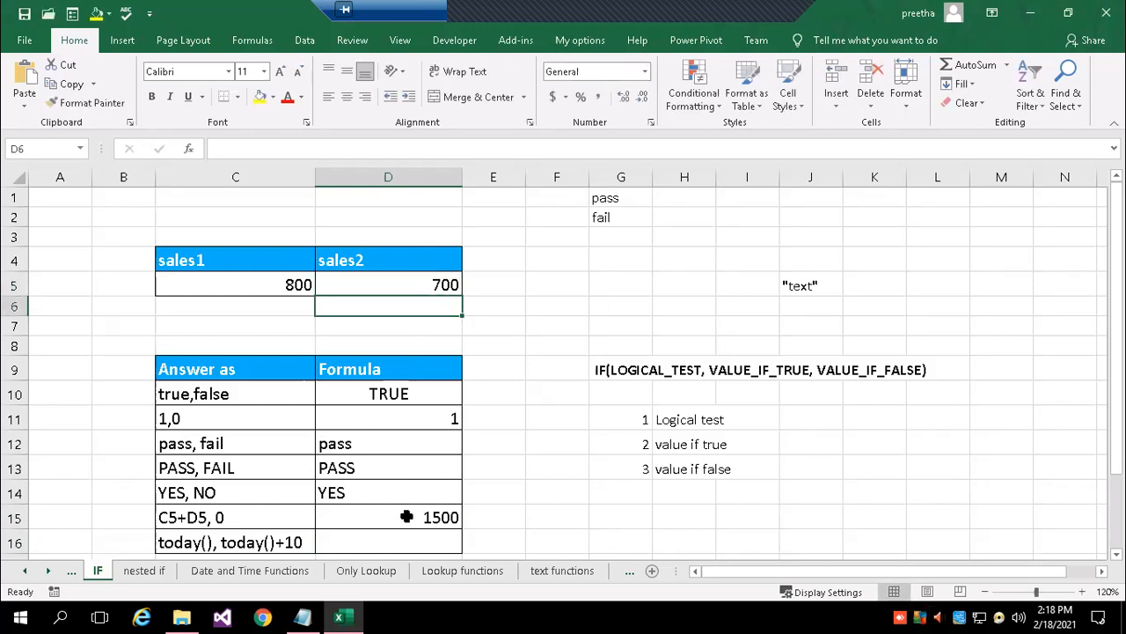
# Enter the formula =IF(C5>D5, TODAY(),TODAY()+10) in cell D16 for the "today(), today()+10" row.
pyautogui.click(398, 542)
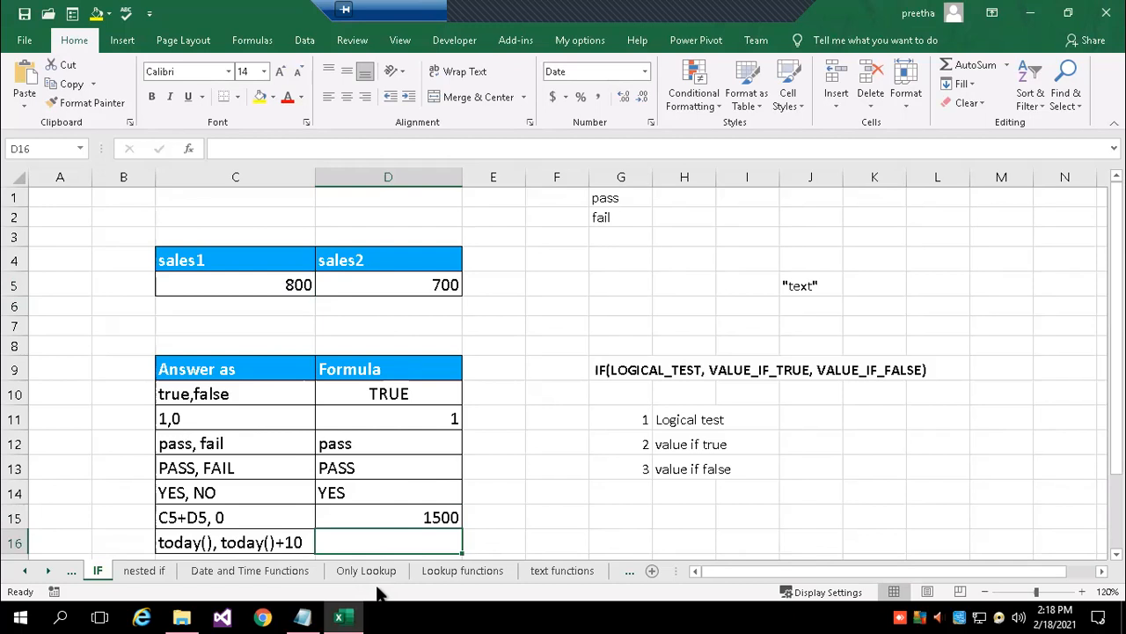
pyautogui.write('=if')
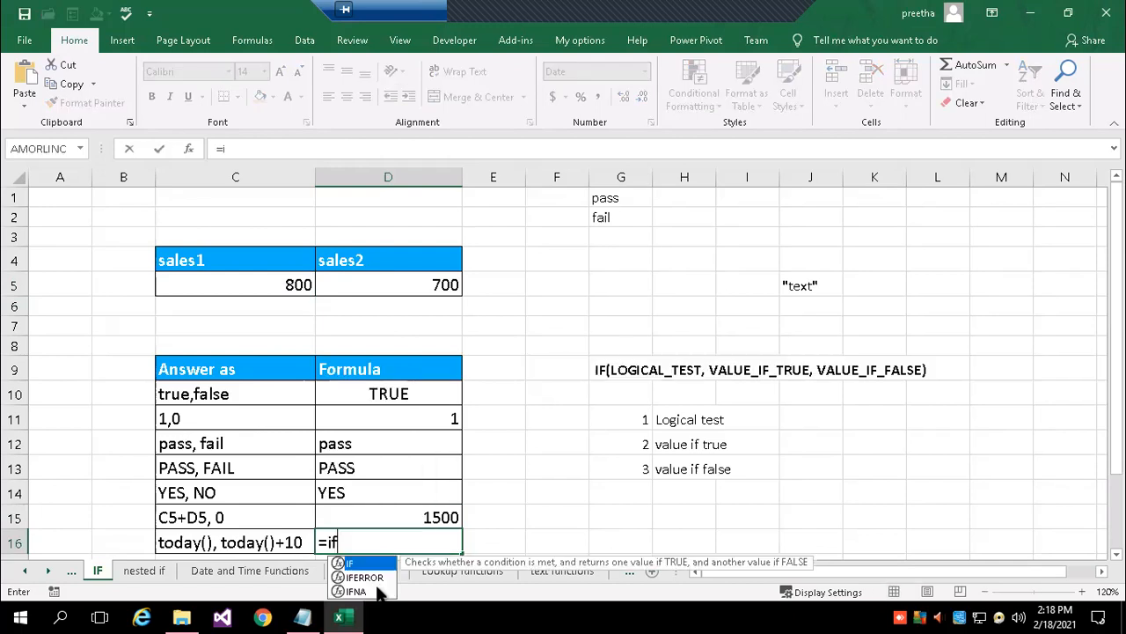
pyautogui.write('(')
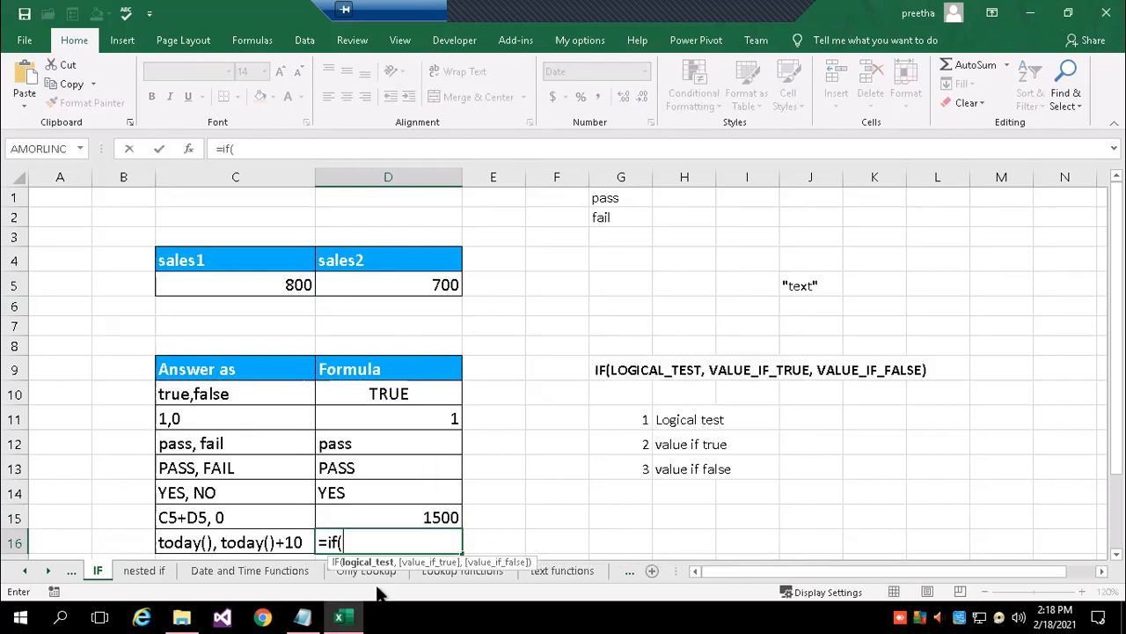
pyautogui.write('c5>d')
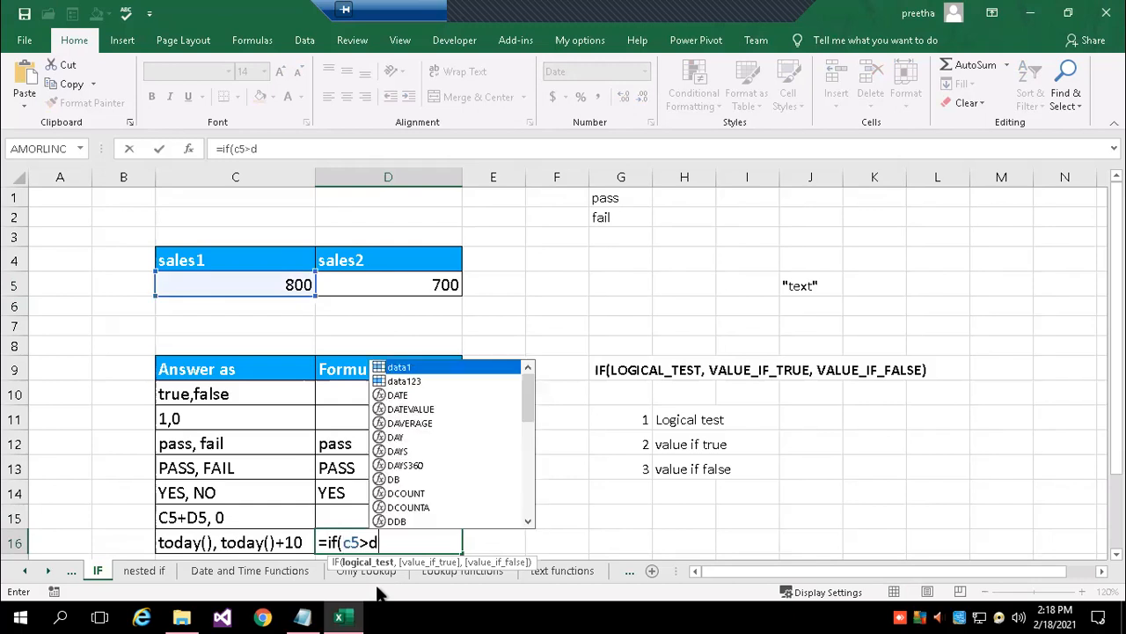
pyautogui.write('5,')
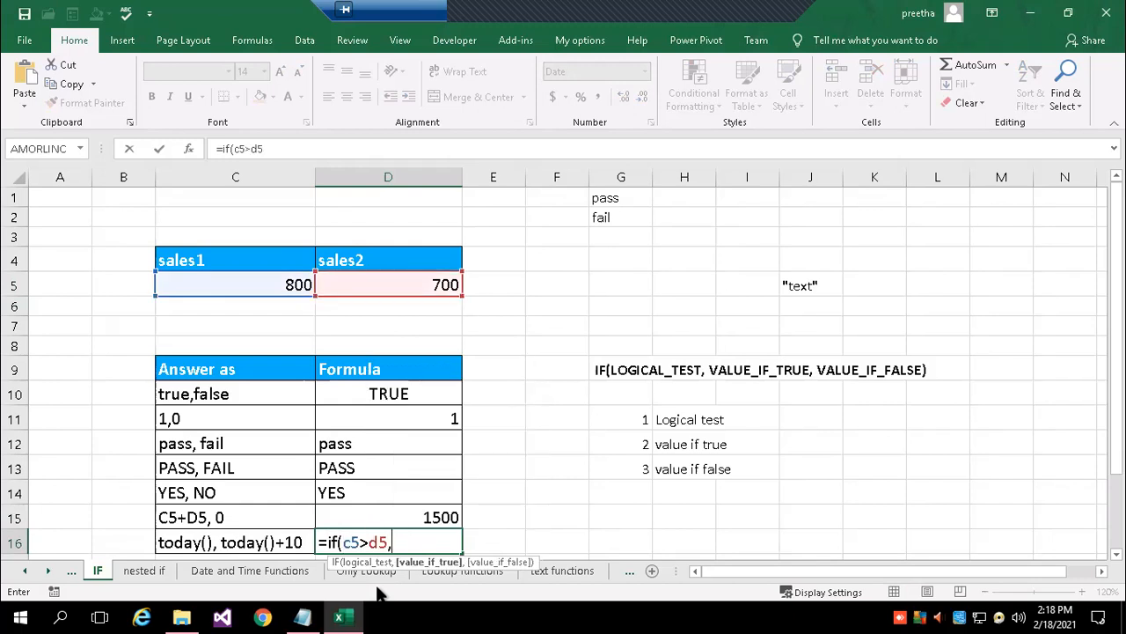
pyautogui.write(' today(')
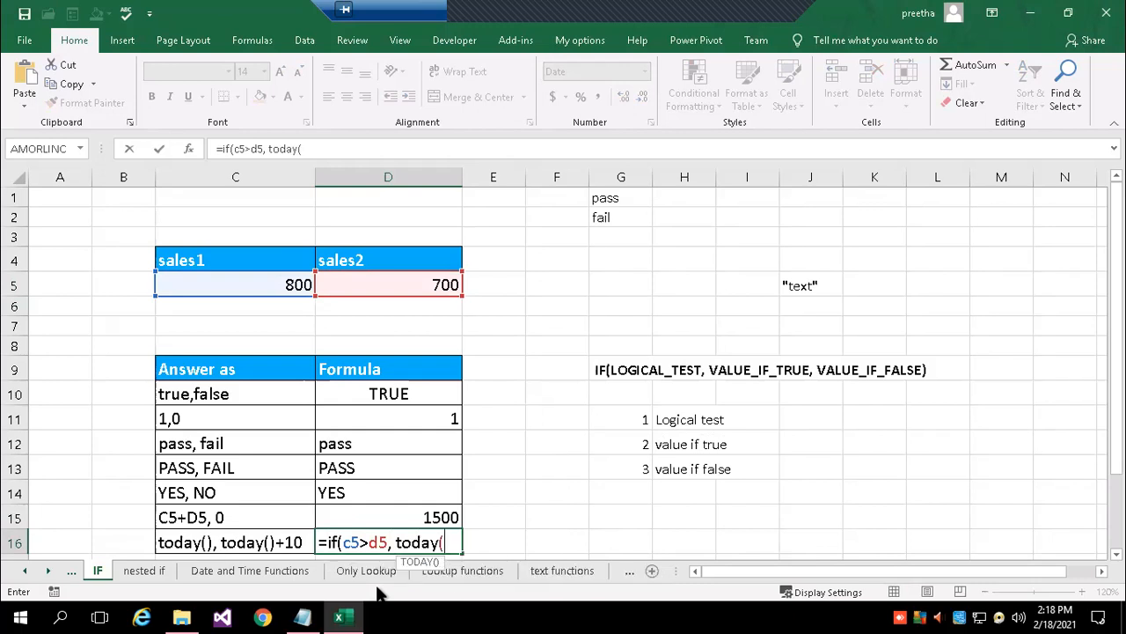
pyautogui.write(')')
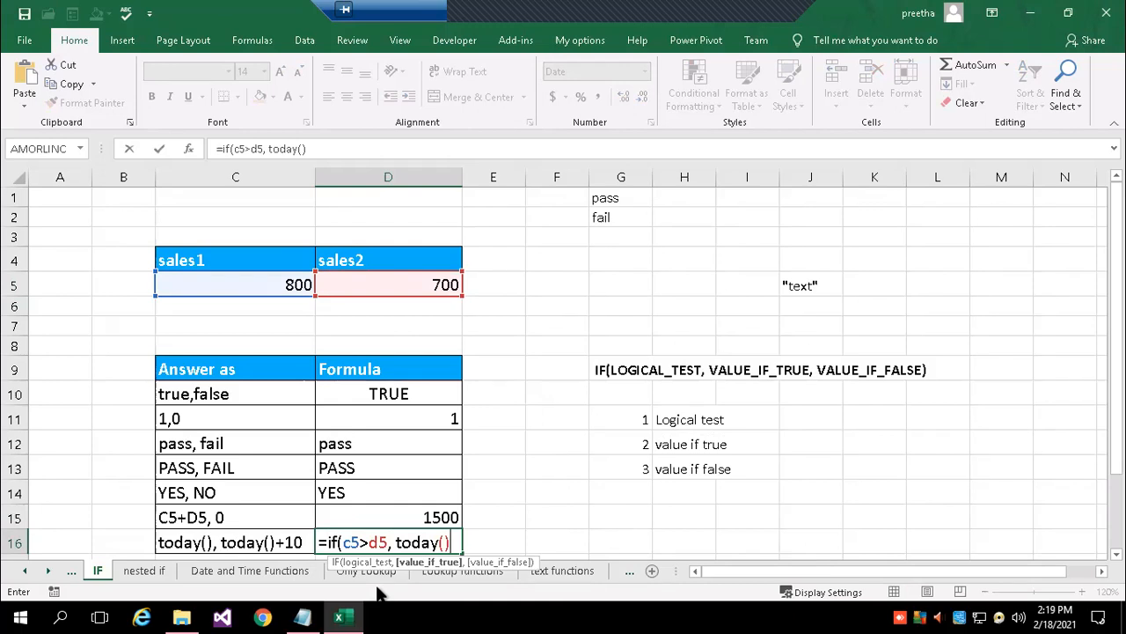
pyautogui.write(',')
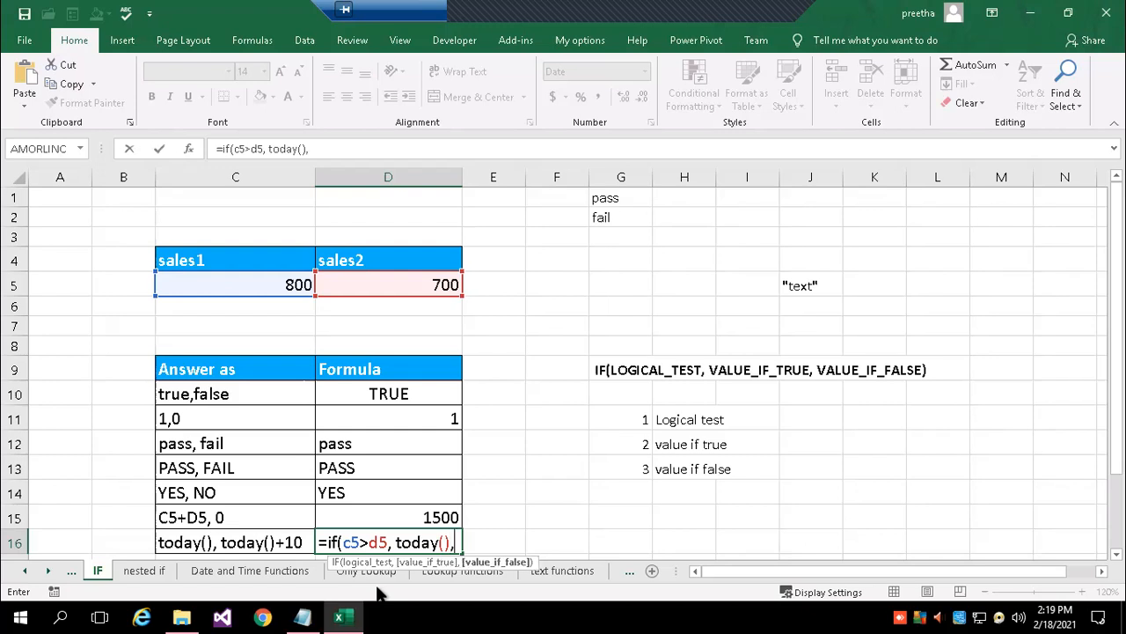
pyautogui.write('today')
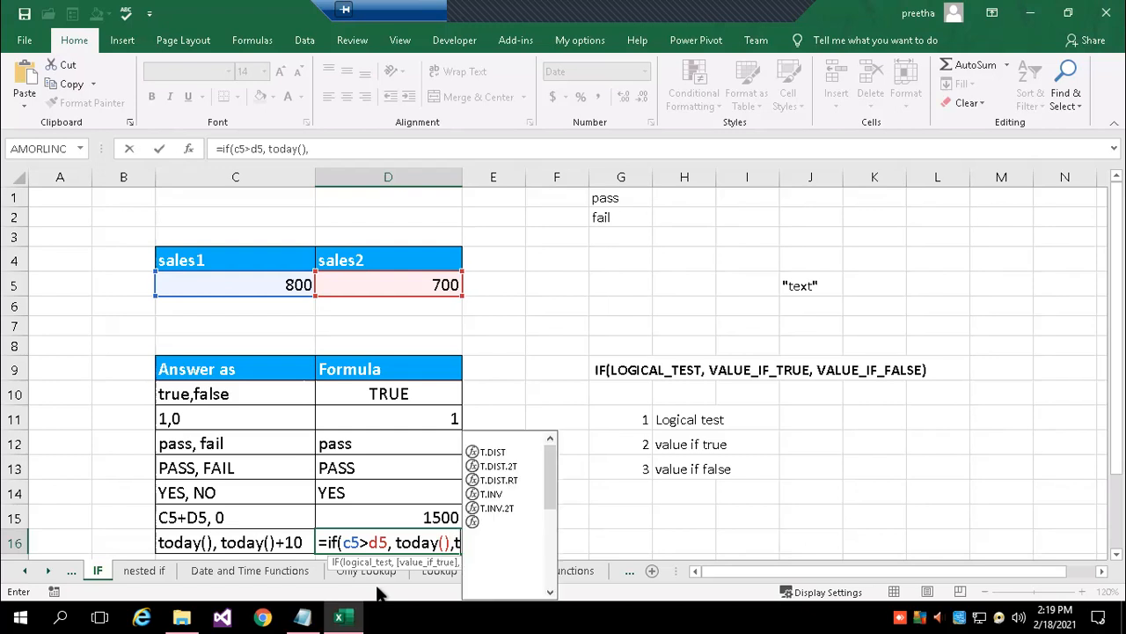
pyautogui.write('()')
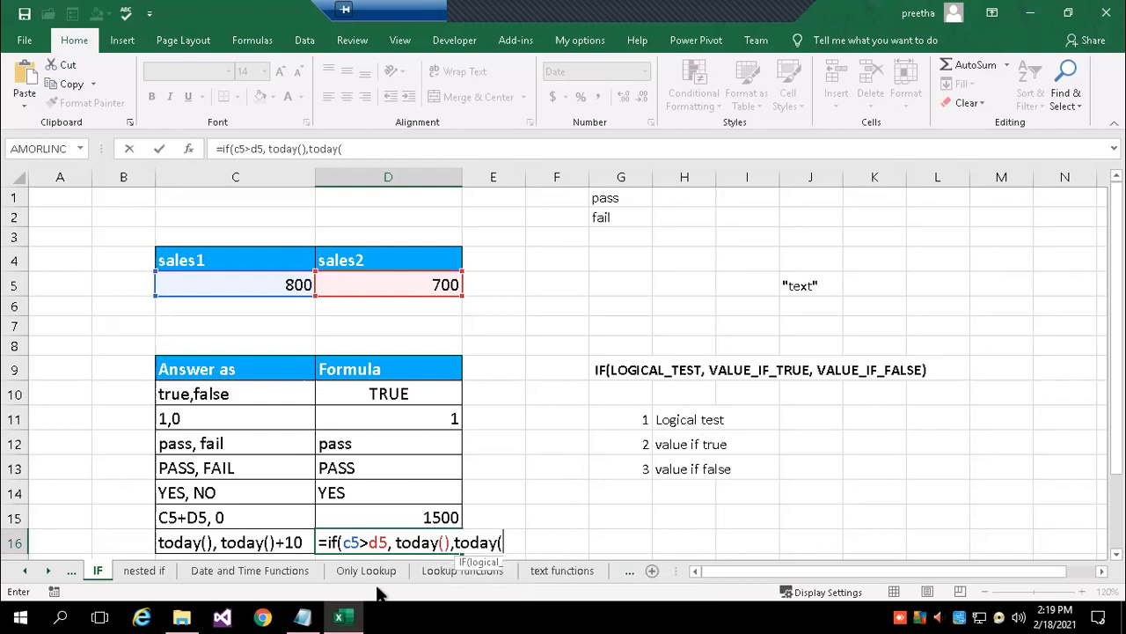
pyautogui.write('+10')
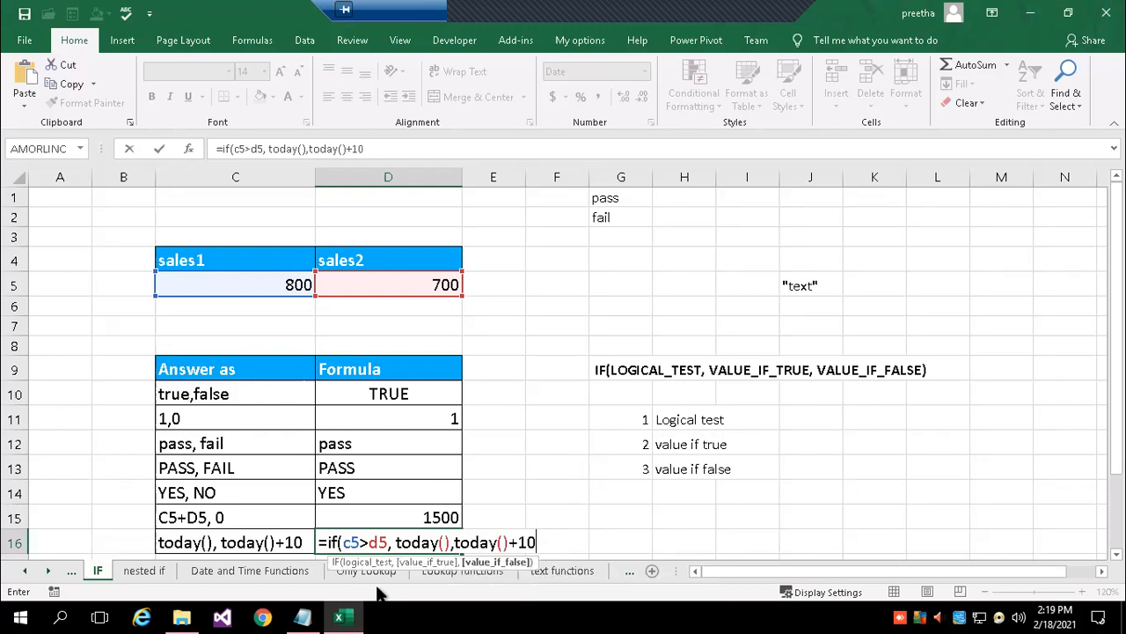
pyautogui.write(')')
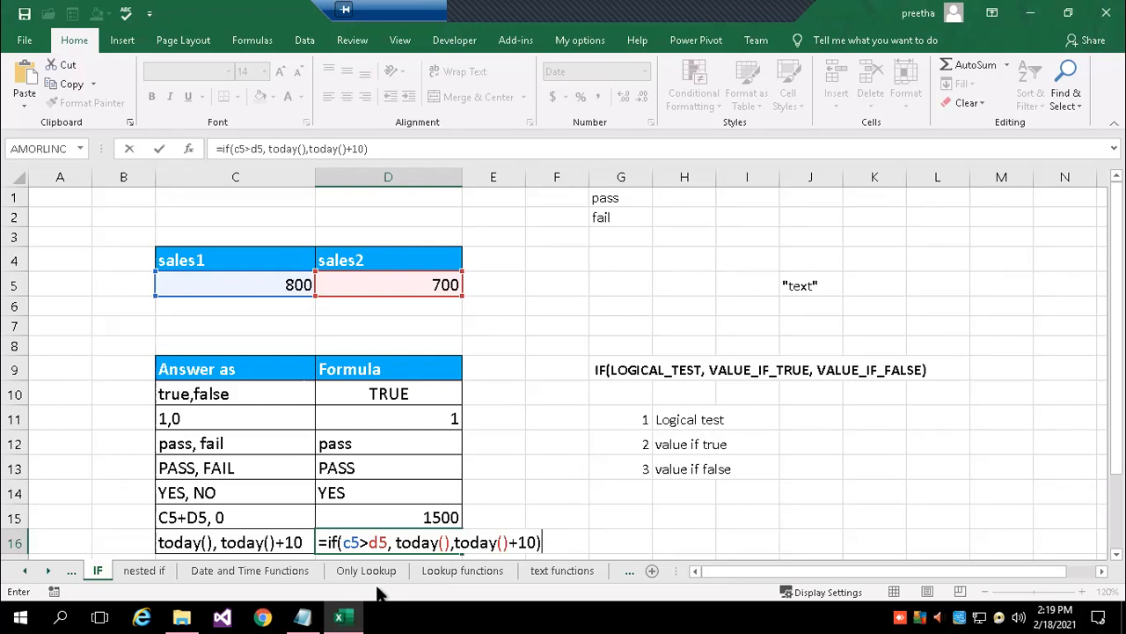
pyautogui.press('Return')
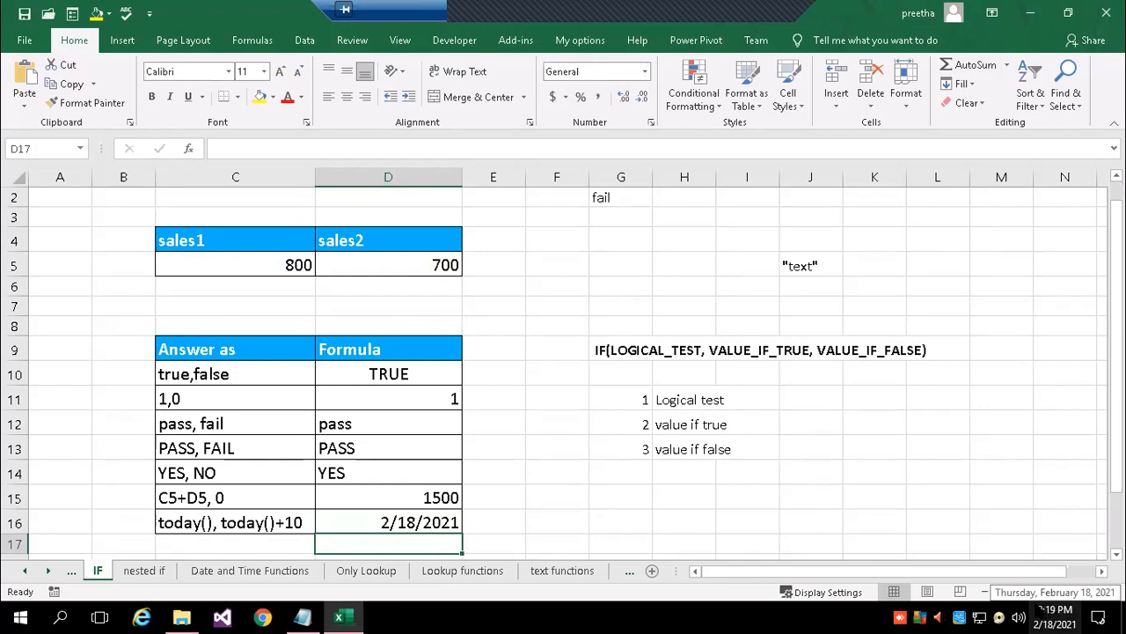
# Set the sales2 value in cell D5 to 850 and check the date formula in cell D16.
pyautogui.click(421, 523)
pyautogui.click(430, 267)
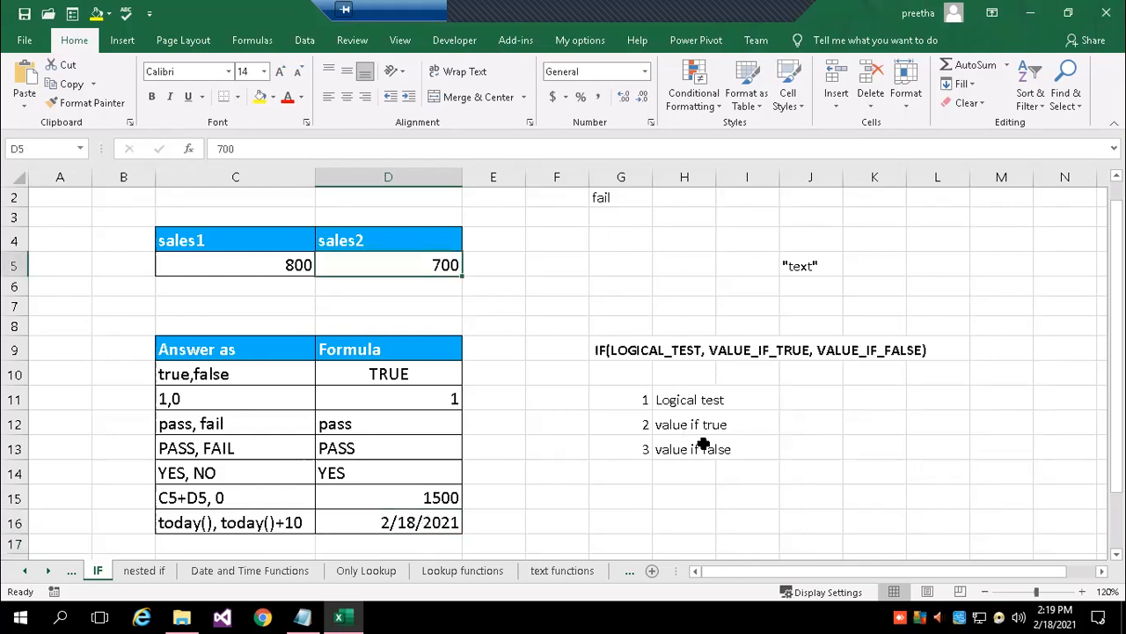
pyautogui.write('850')
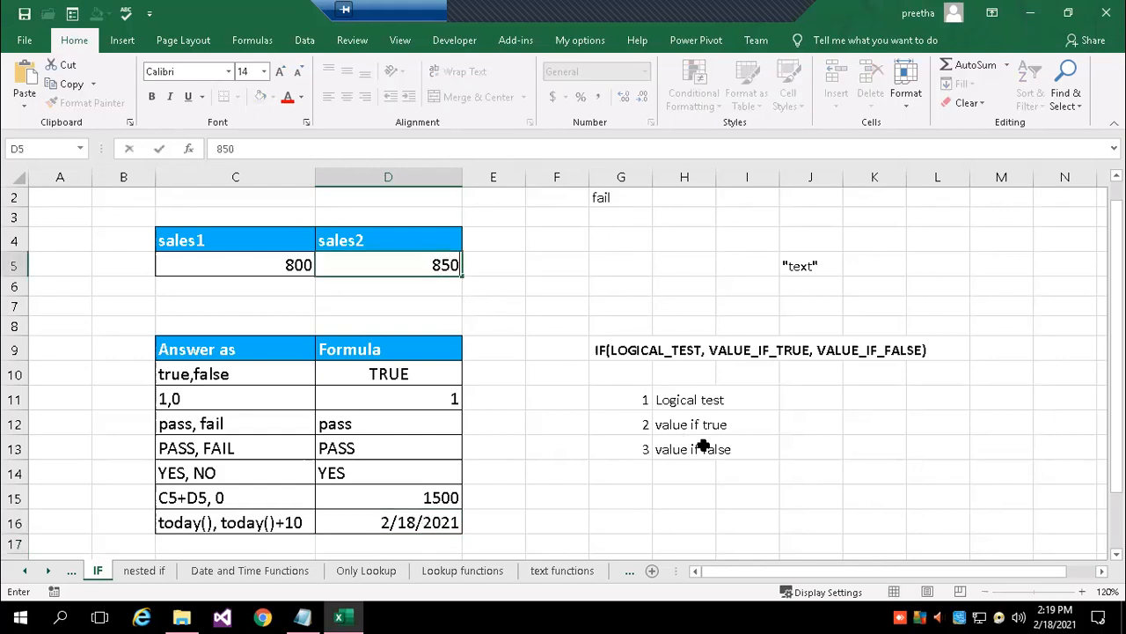
pyautogui.press('Return')
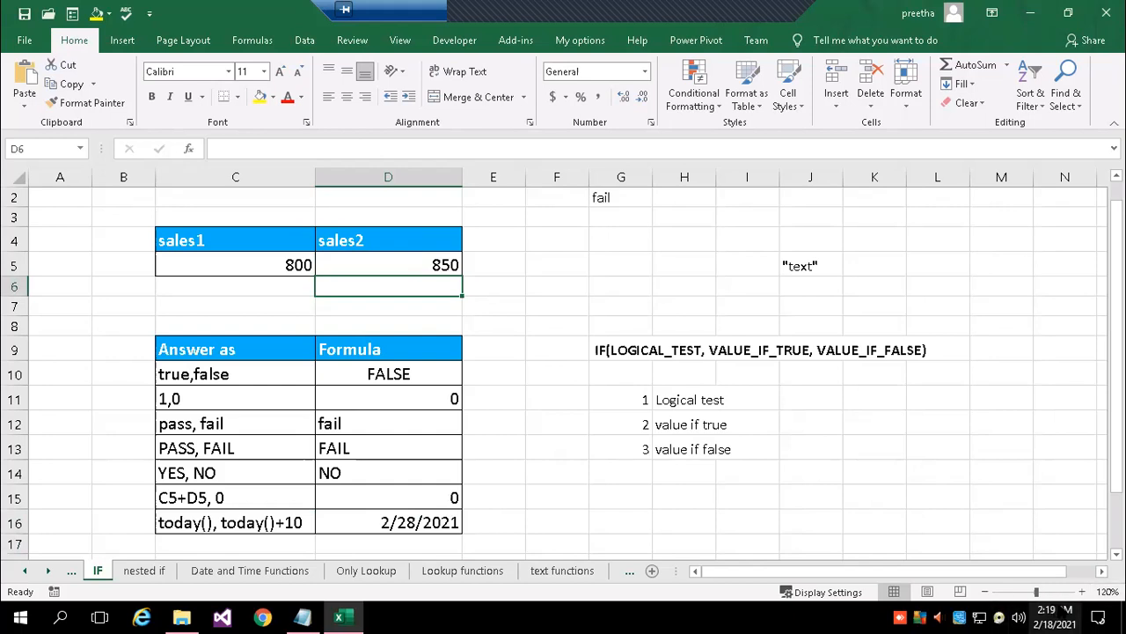
pyautogui.click(406, 523)
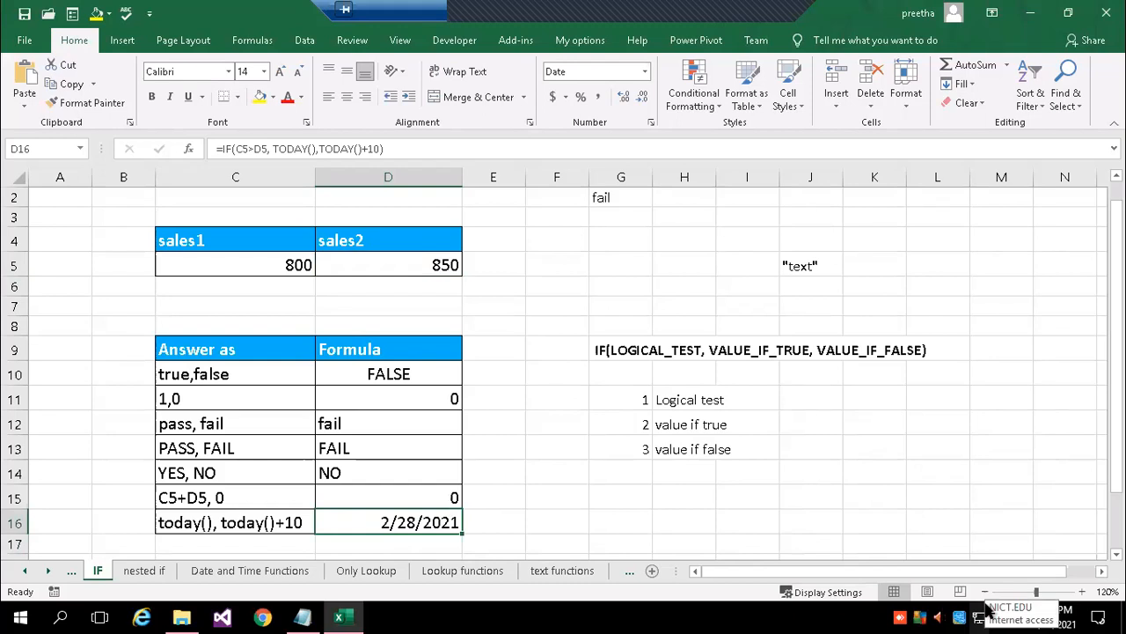
# Review the formulas in cells D10, D11 and D12 for the "true,false", "1,0" and "pass, fail" rows.
pyautogui.click(409, 374)
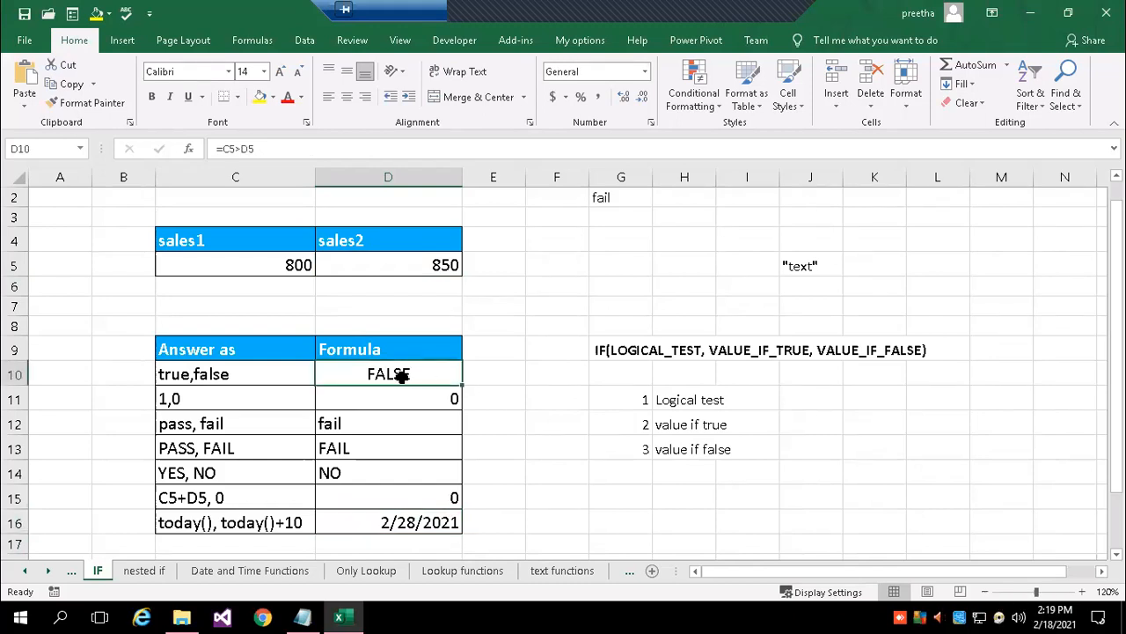
pyautogui.doubleClick(400, 376)
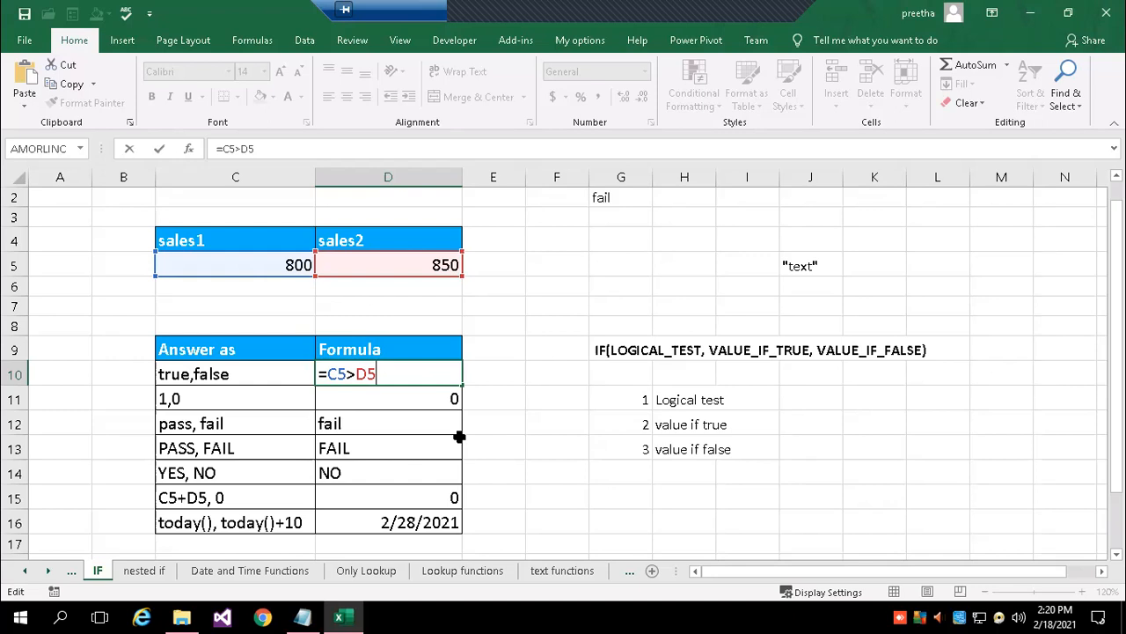
pyautogui.press('Return')
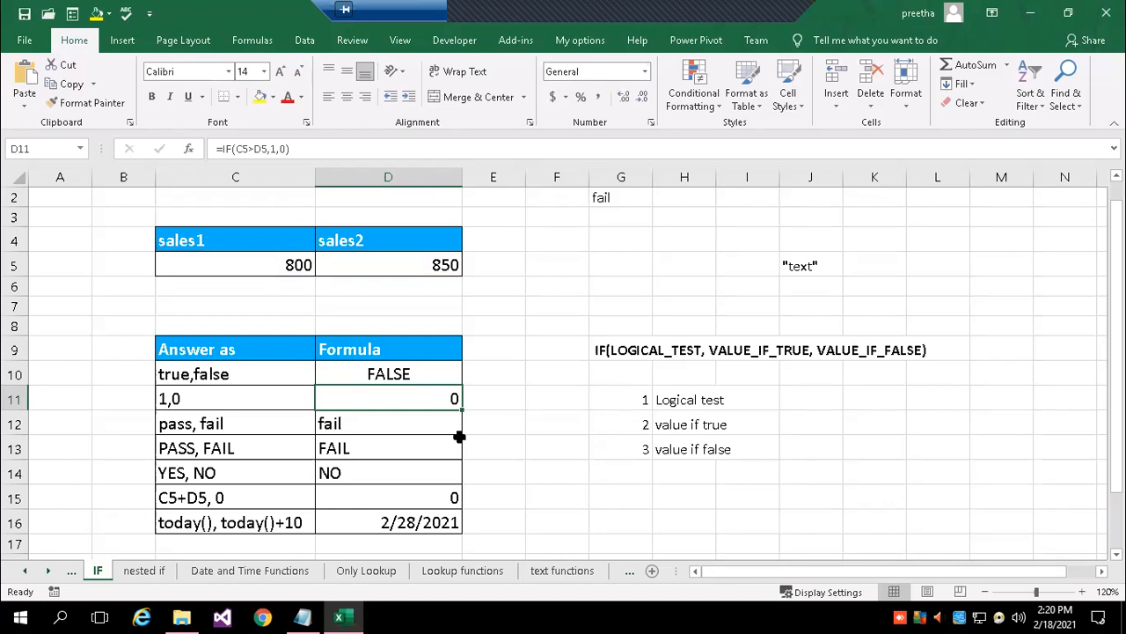
pyautogui.doubleClick(391, 399)
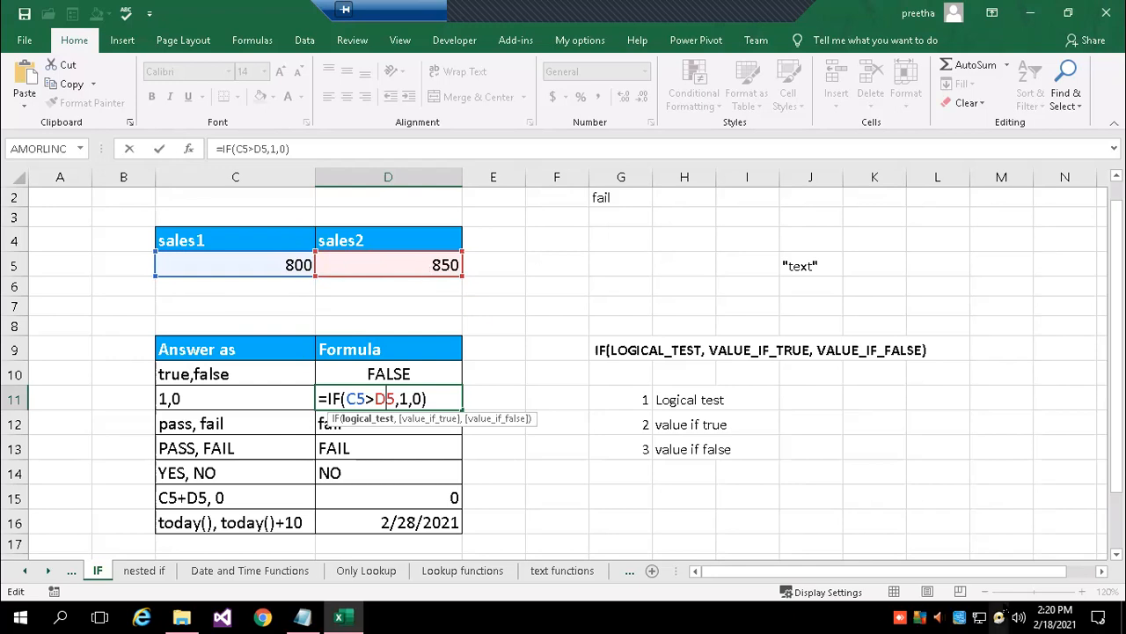
pyautogui.press('Return')
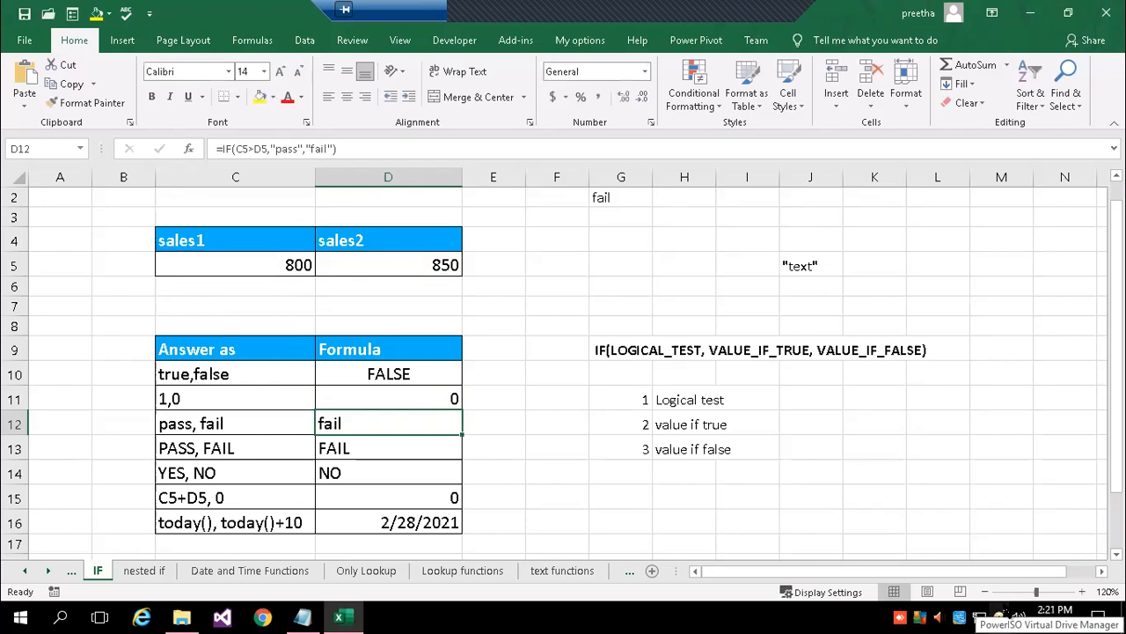
pyautogui.doubleClick(387, 425)
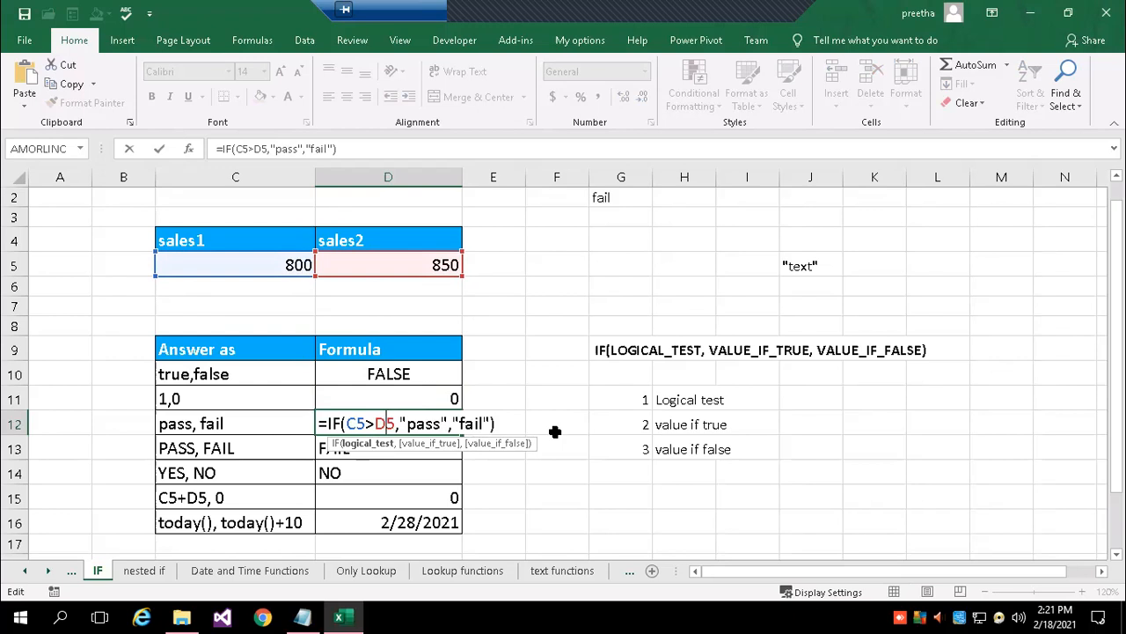
pyautogui.press('Return')
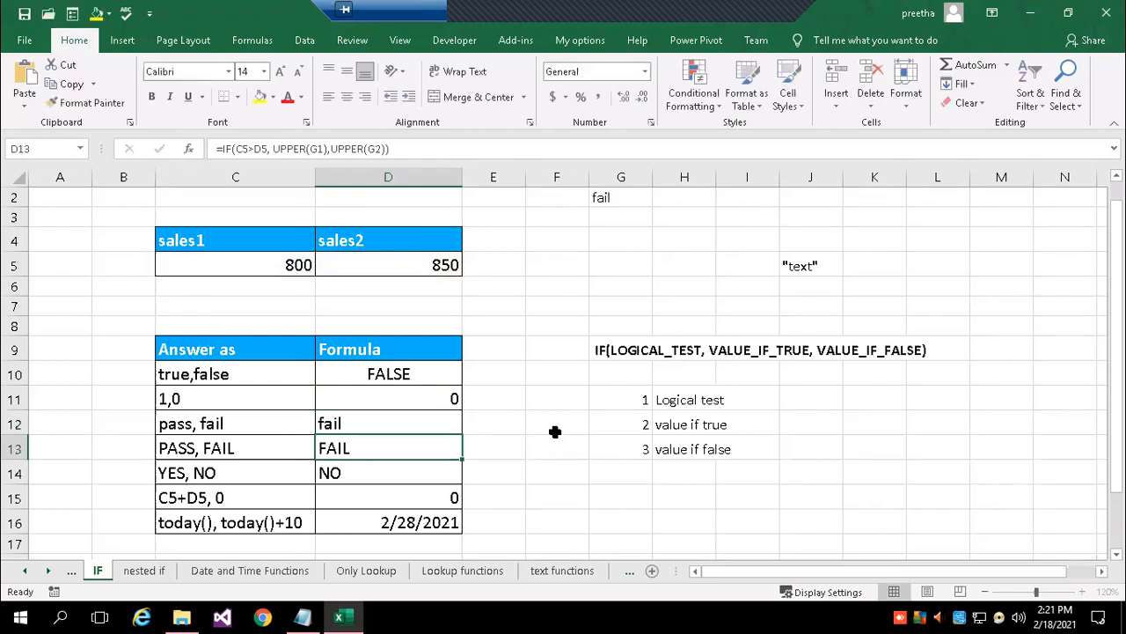
# Review the formulas in cells D13, D14 and D15, including the UPPER references to G1 and G2.
pyautogui.doubleClick(406, 448)
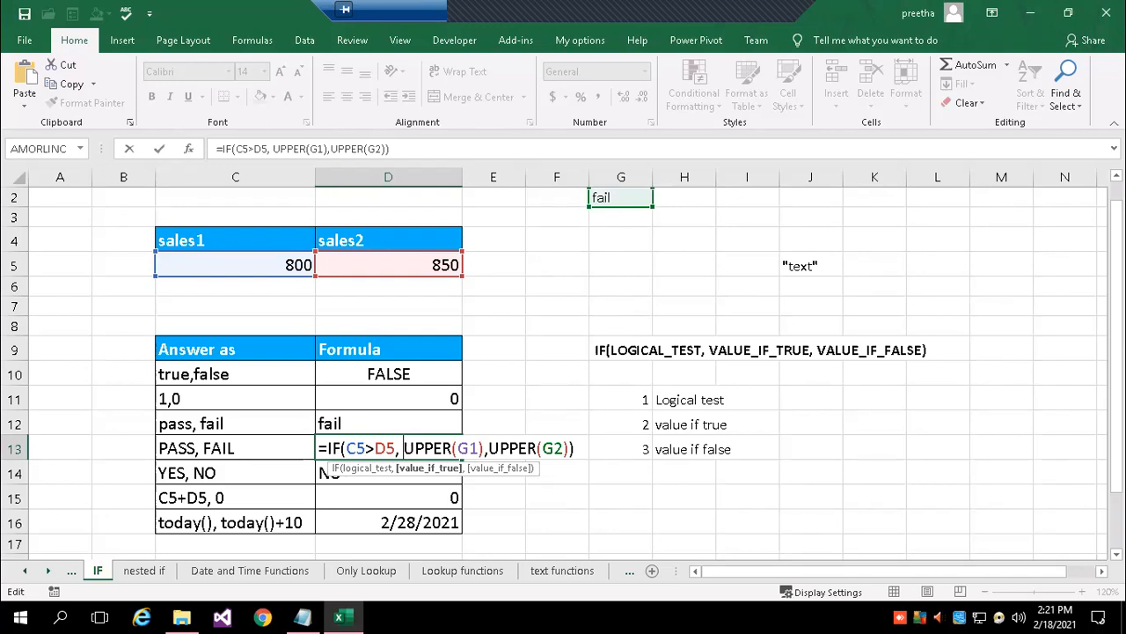
pyautogui.moveTo(1116, 250); pyautogui.dragTo(1116, 231)
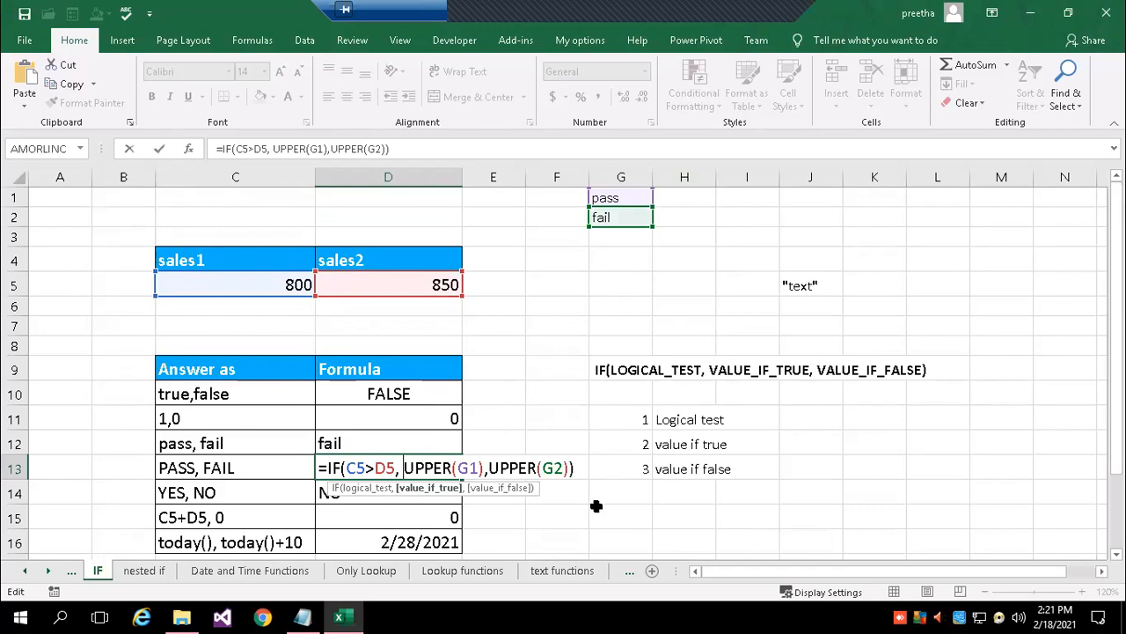
pyautogui.press('Return')
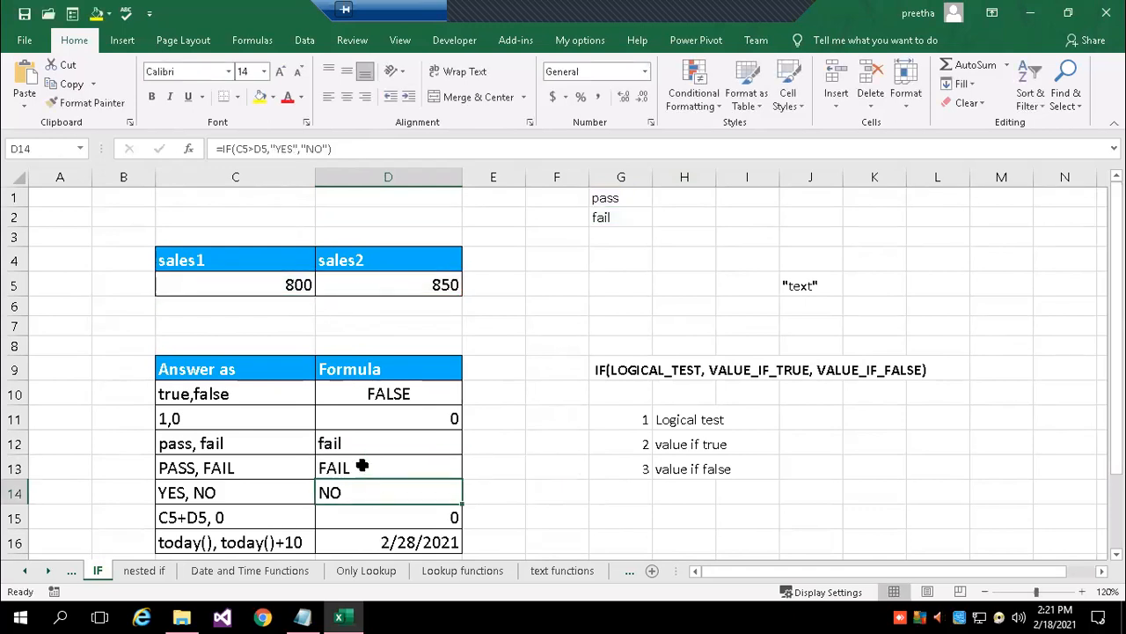
pyautogui.doubleClick(345, 492)
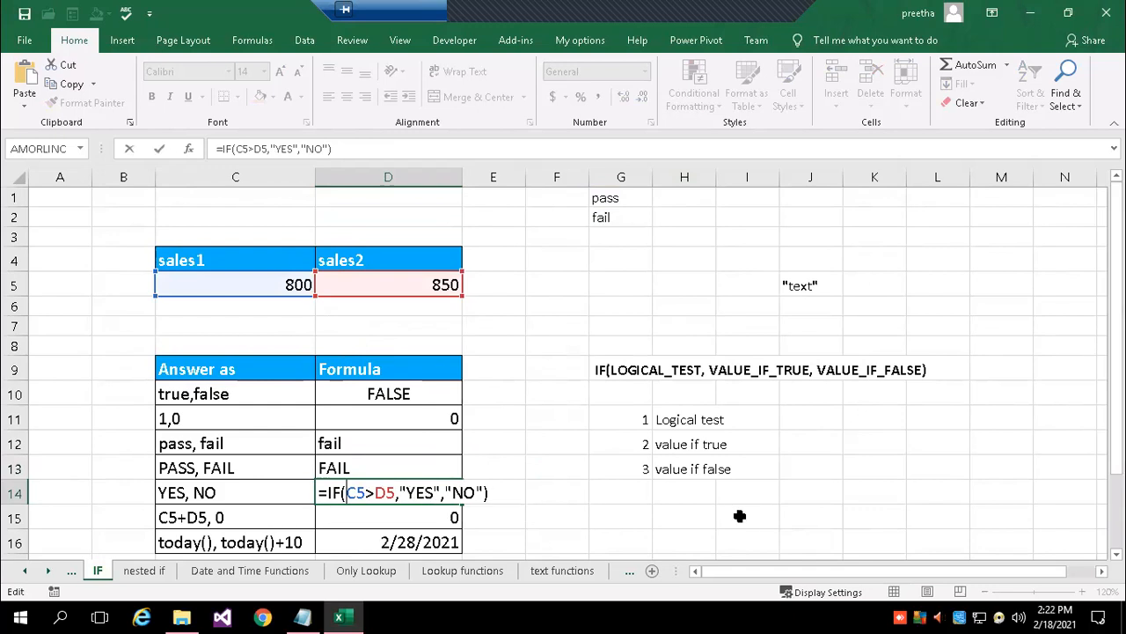
pyautogui.press('Return')
pyautogui.doubleClick(422, 517)
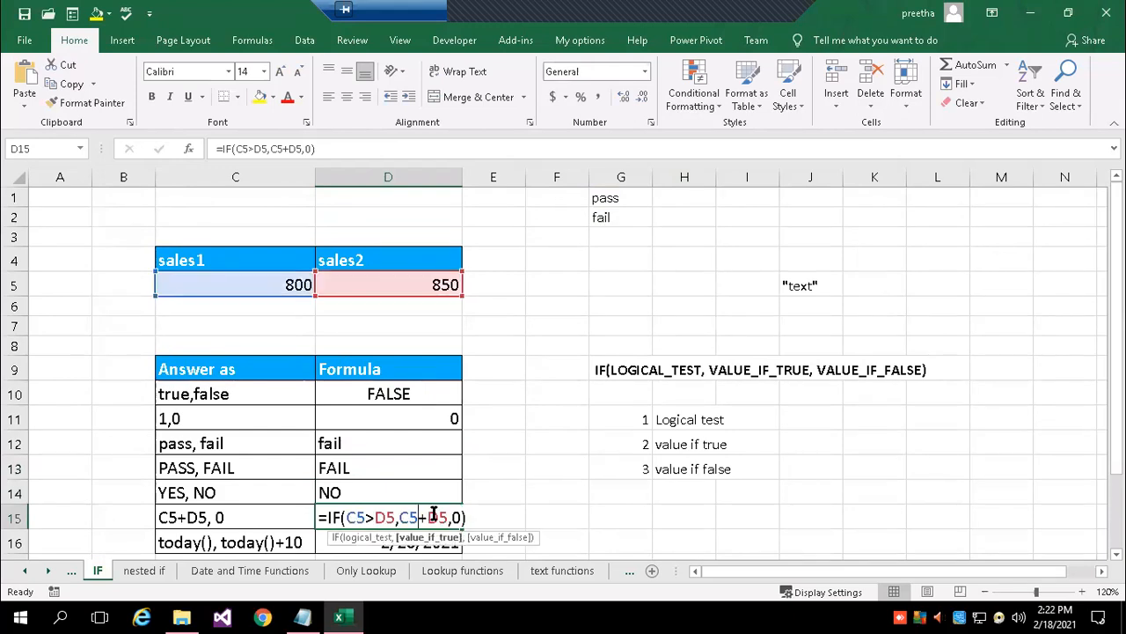
pyautogui.scroll(-1, 563, 510)
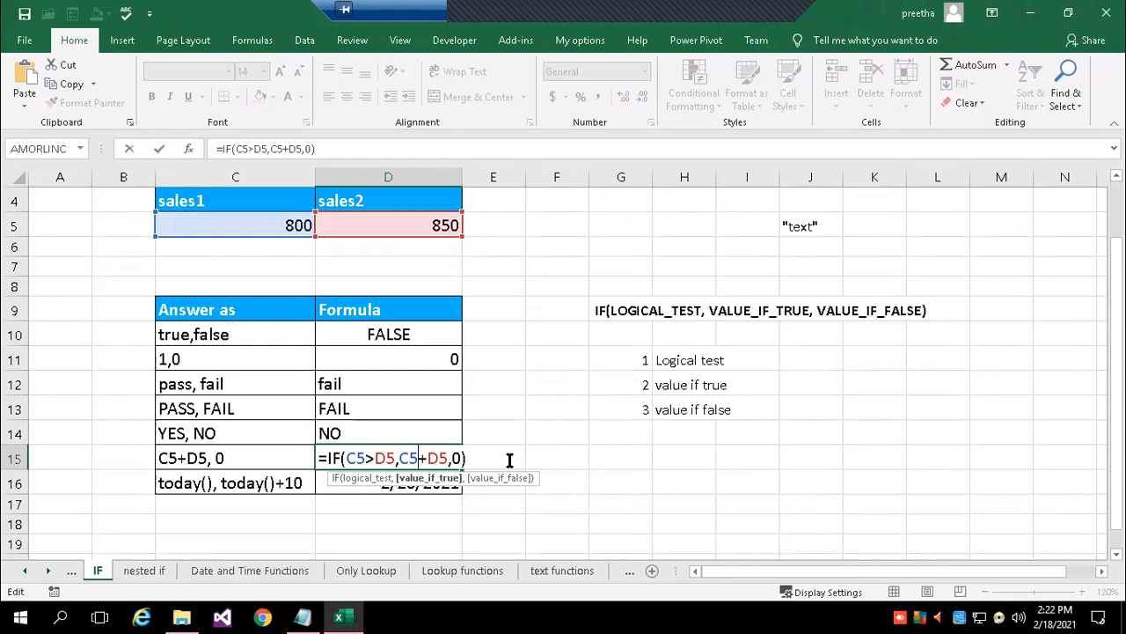
pyautogui.press('Return')
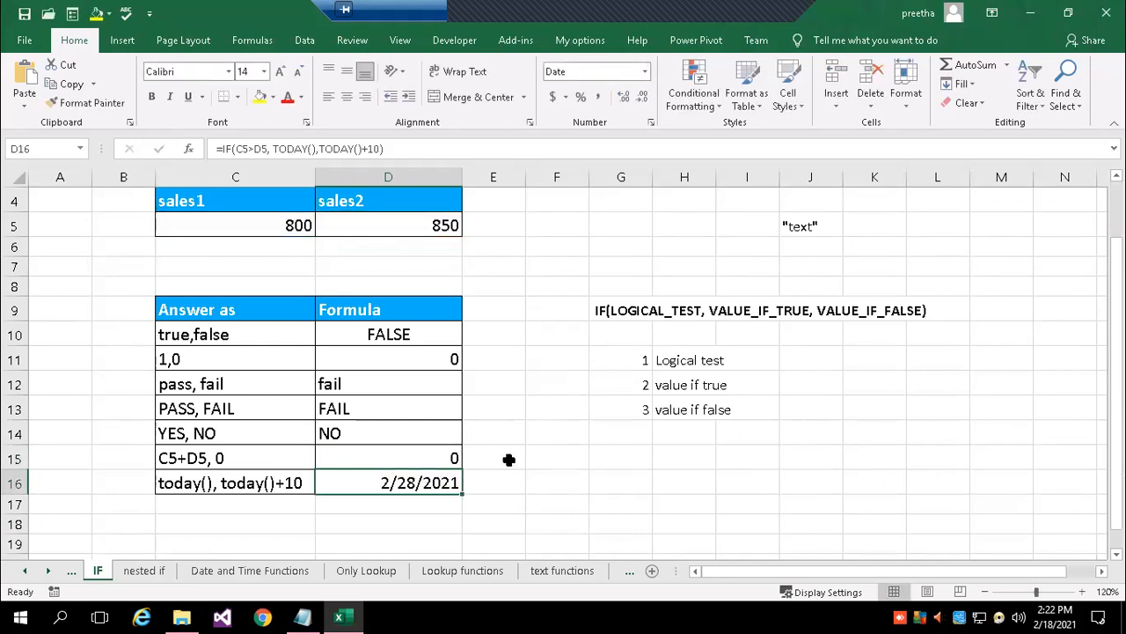
# Review the formula in cell D16, focusing on its TODAY() value-if-true argument.
pyautogui.doubleClick(373, 482)
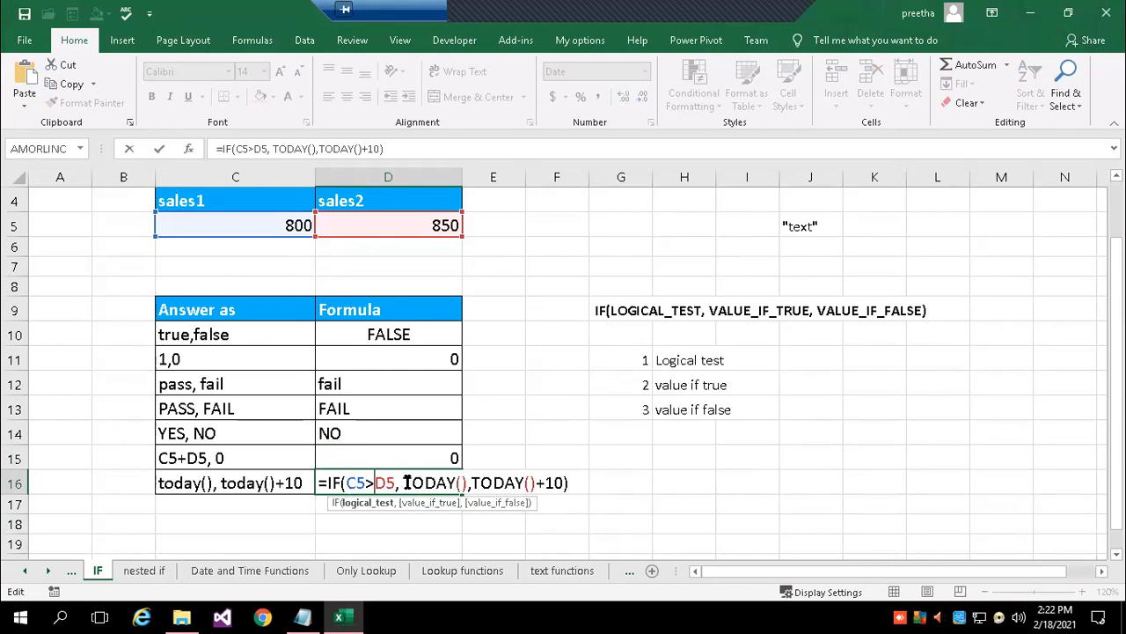
pyautogui.moveTo(403, 482); pyautogui.dragTo(464, 482)
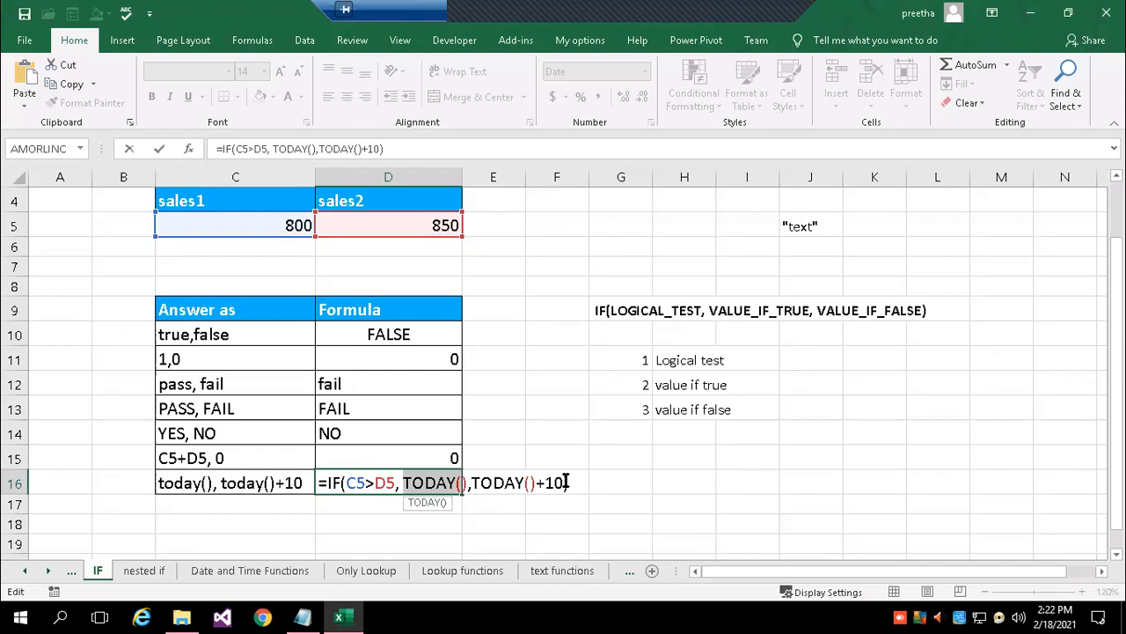
pyautogui.press('Return')
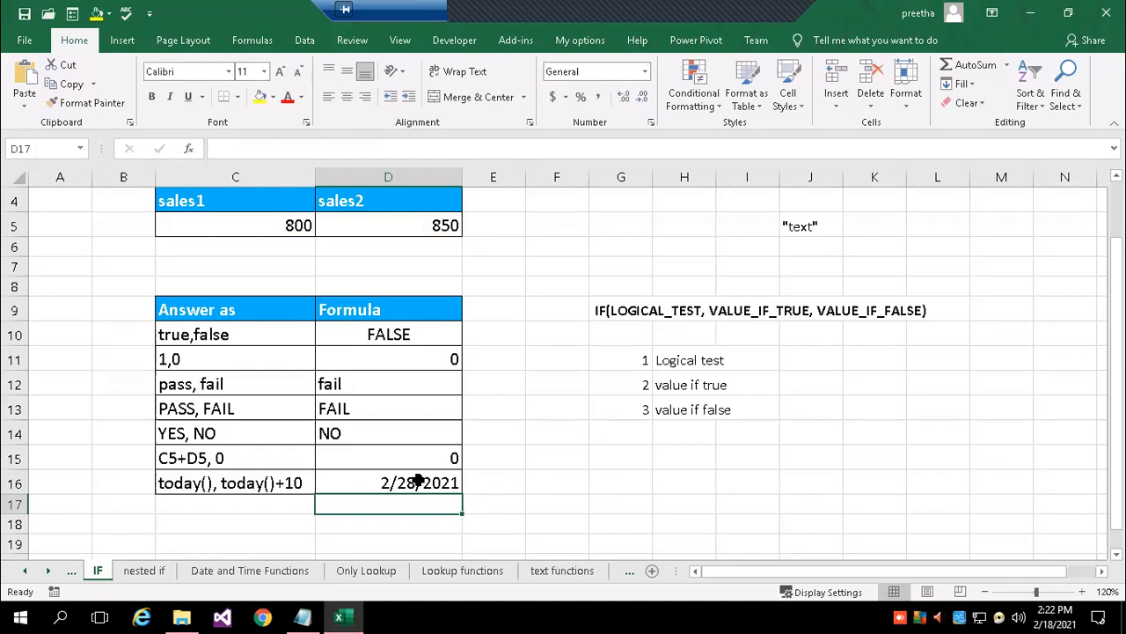
# Set the sales2 value in cell D5 to 600.
pyautogui.click(397, 225)
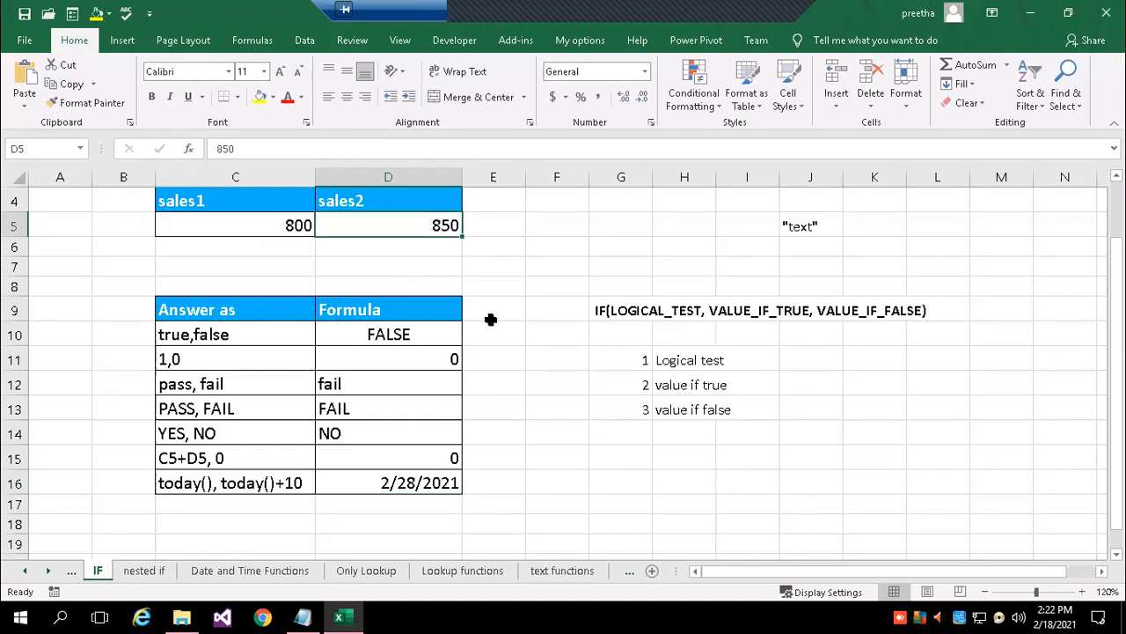
pyautogui.write('600')
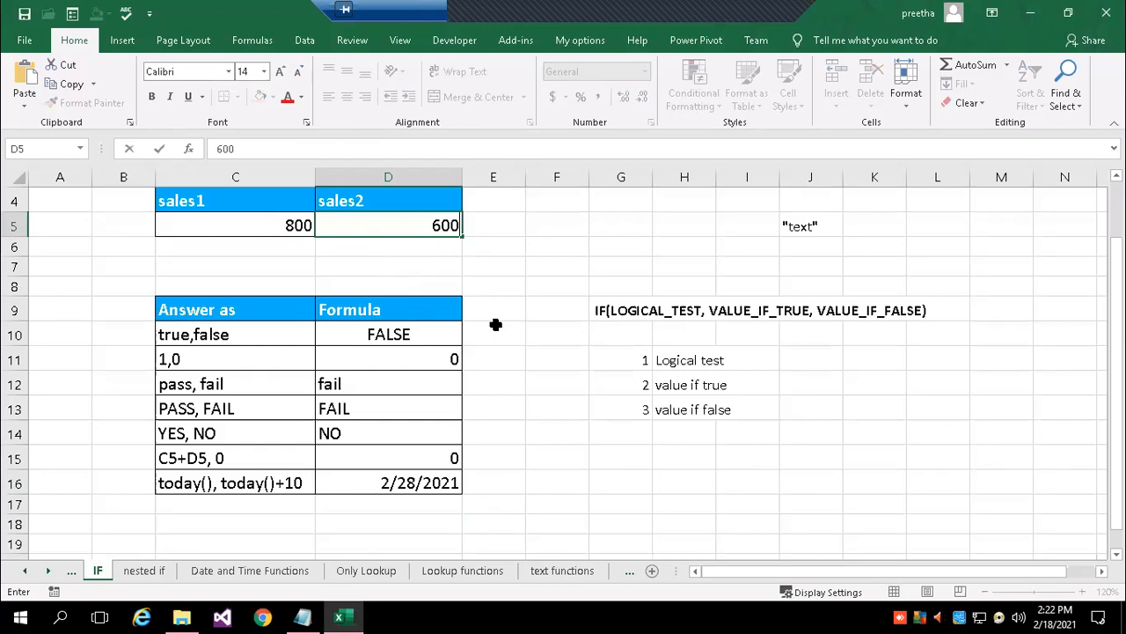
pyautogui.press('Return')
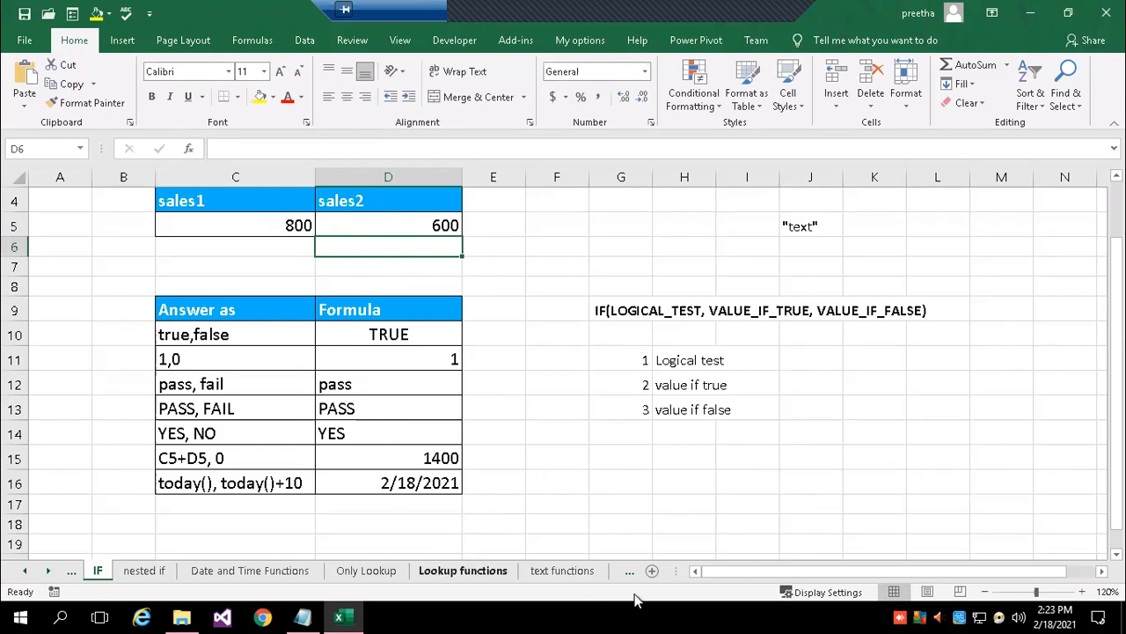
pyautogui.click(607, 481)
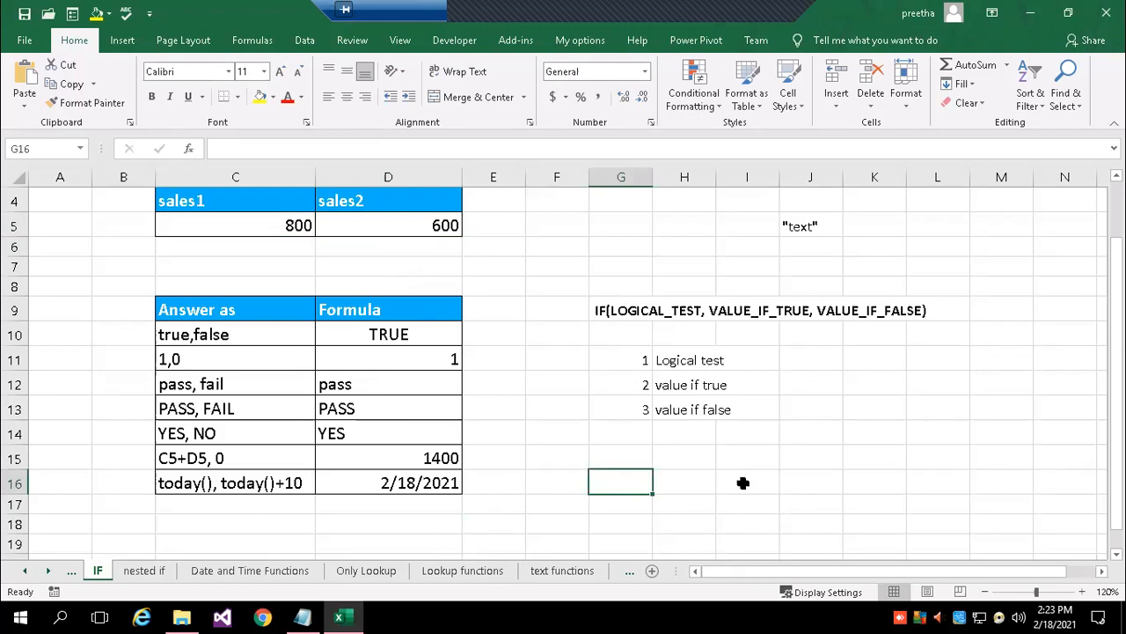
pyautogui.scroll(-1, 744, 489)
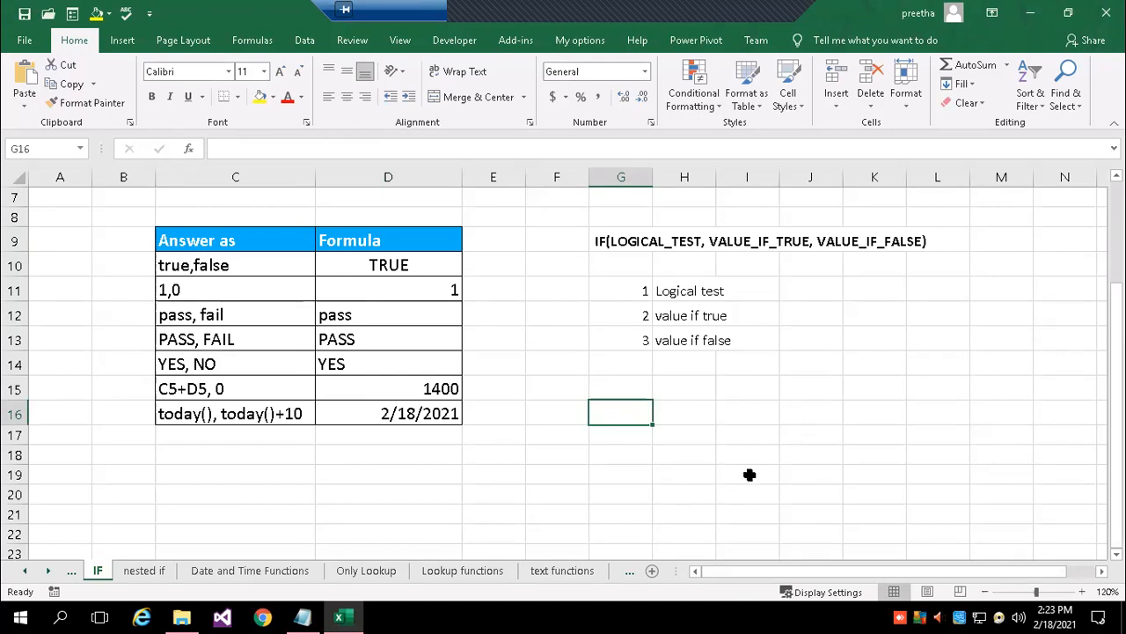
pyautogui.write('"')
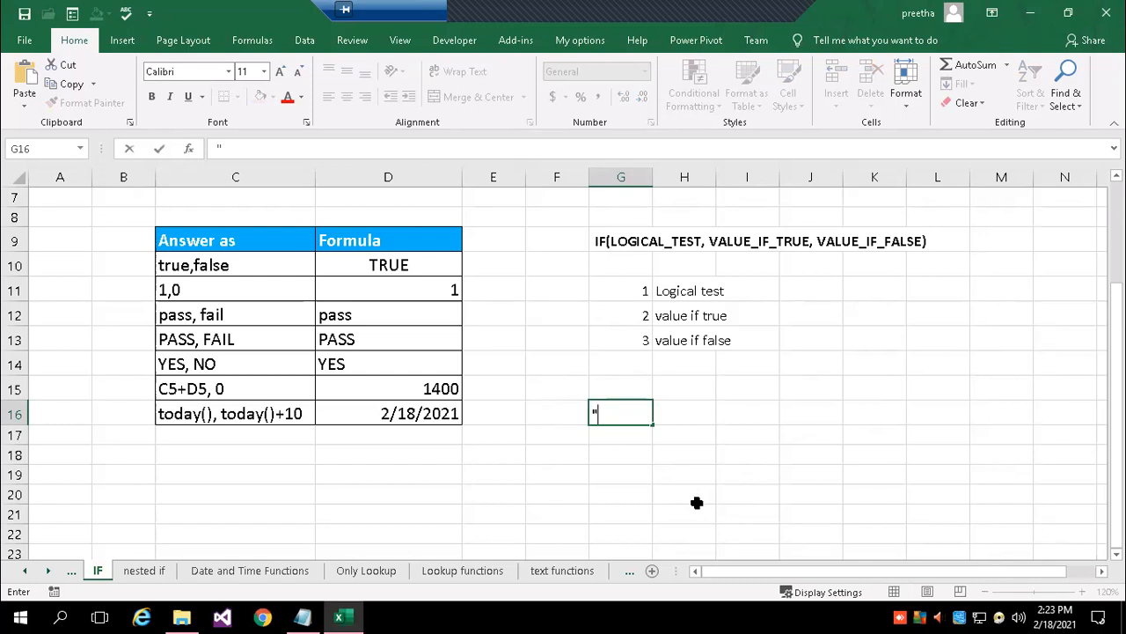
pyautogui.write('pass"')
pyautogui.press('BackSpace')
pyautogui.press('BackSpace')
pyautogui.press('BackSpace')
pyautogui.press('BackSpace')
pyautogui.press('BackSpace')
pyautogui.press('BackSpace')
pyautogui.write('1')
pyautogui.press('BackSpace')
pyautogui.press('Return')
pyautogui.press('Up')
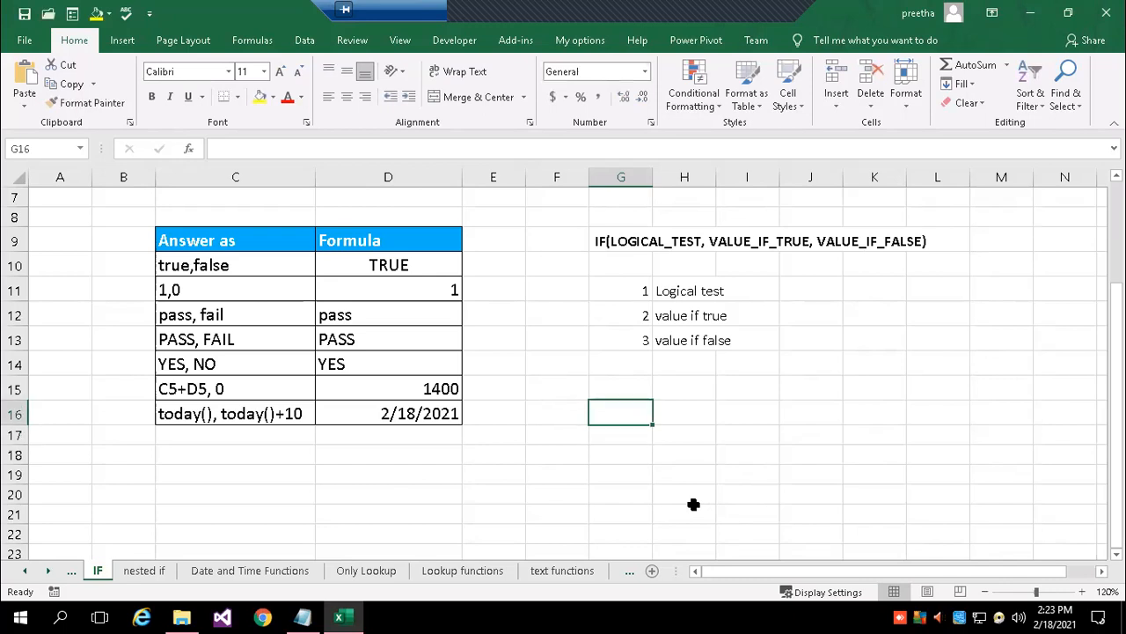
# Enter =TODAY() in cell G16 and =UPPER("excel") in cell G17.
pyautogui.write('=today')
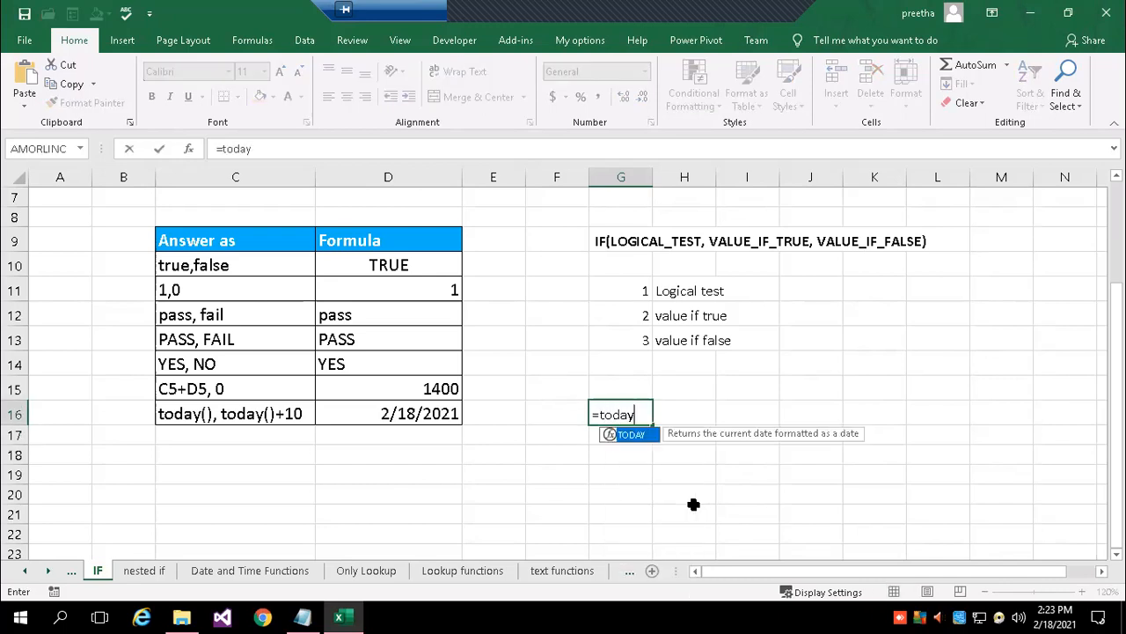
pyautogui.write('()')
pyautogui.press('Return')
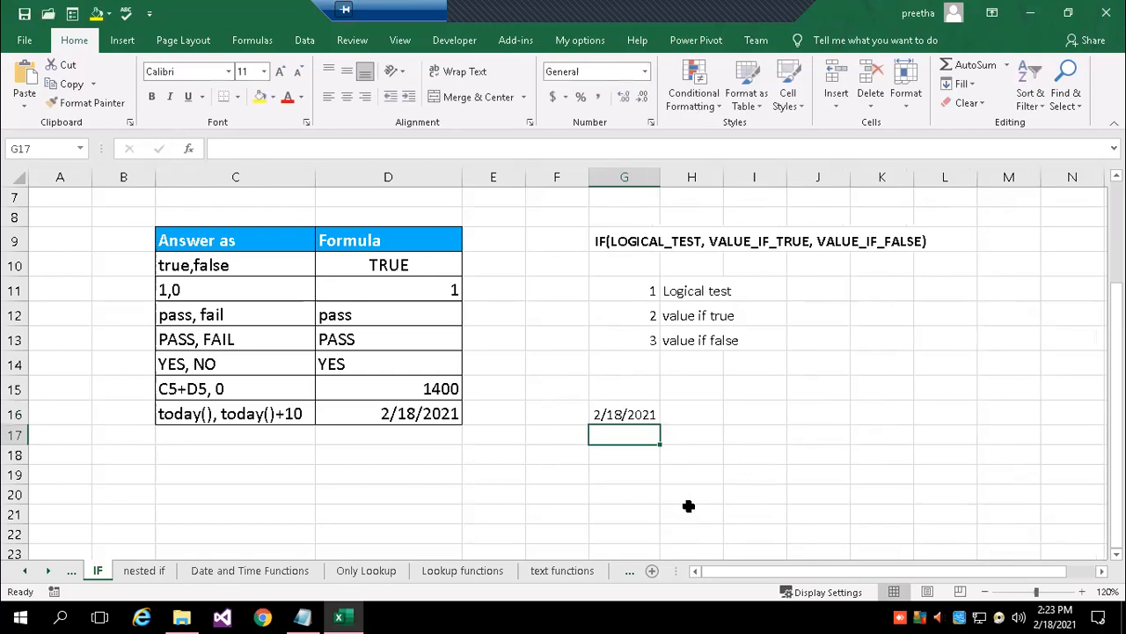
pyautogui.write('=upper')
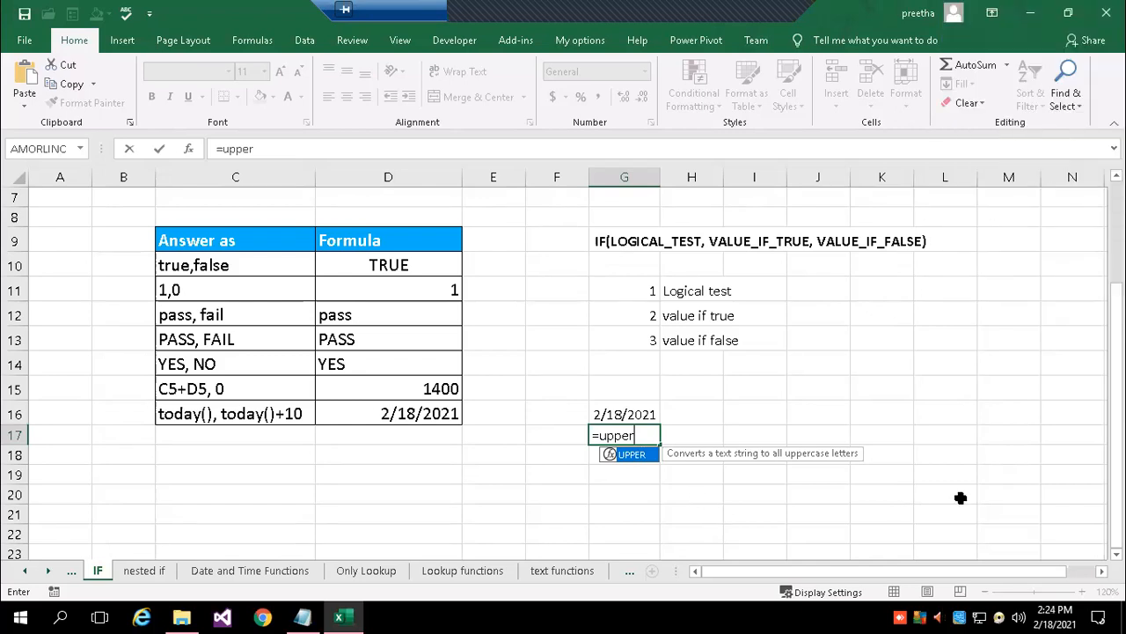
pyautogui.write('("')
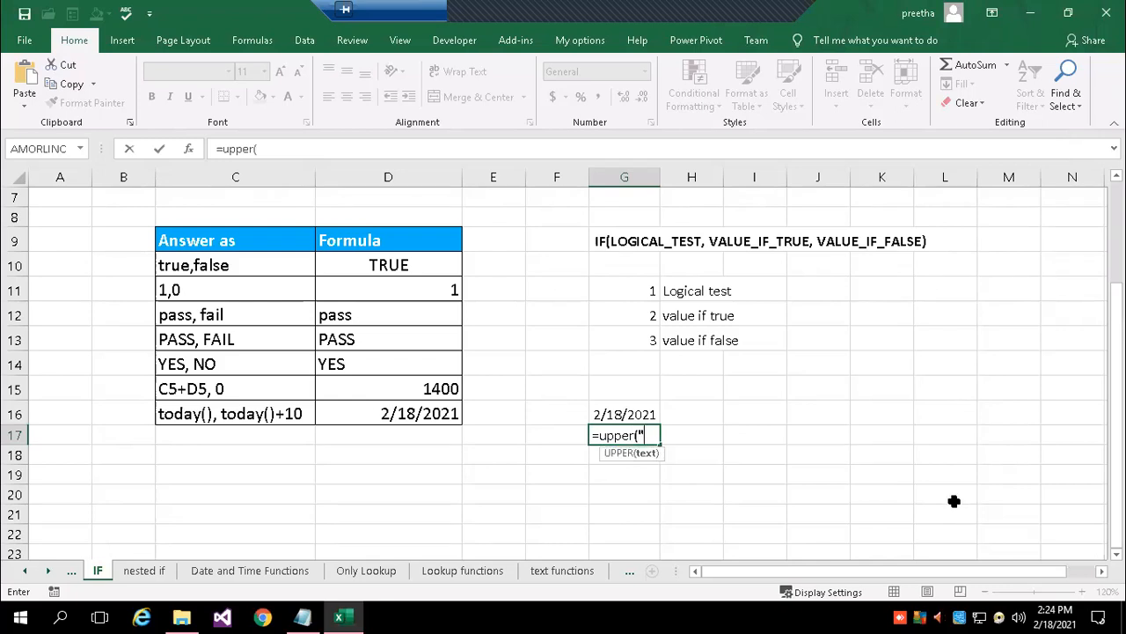
pyautogui.write('excel")')
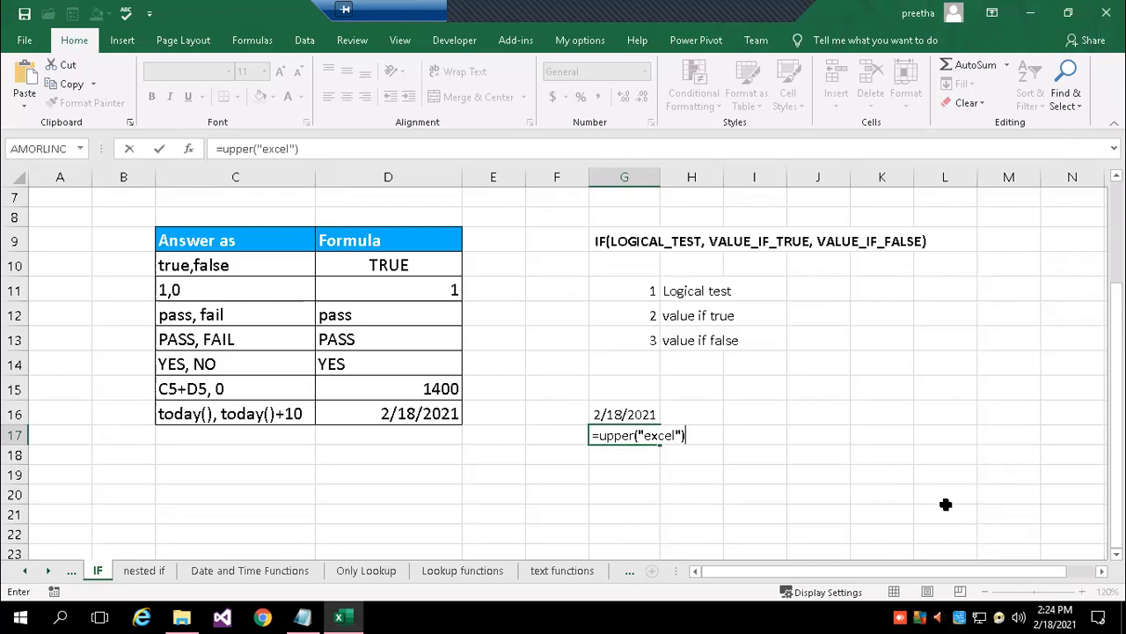
pyautogui.press('Return')
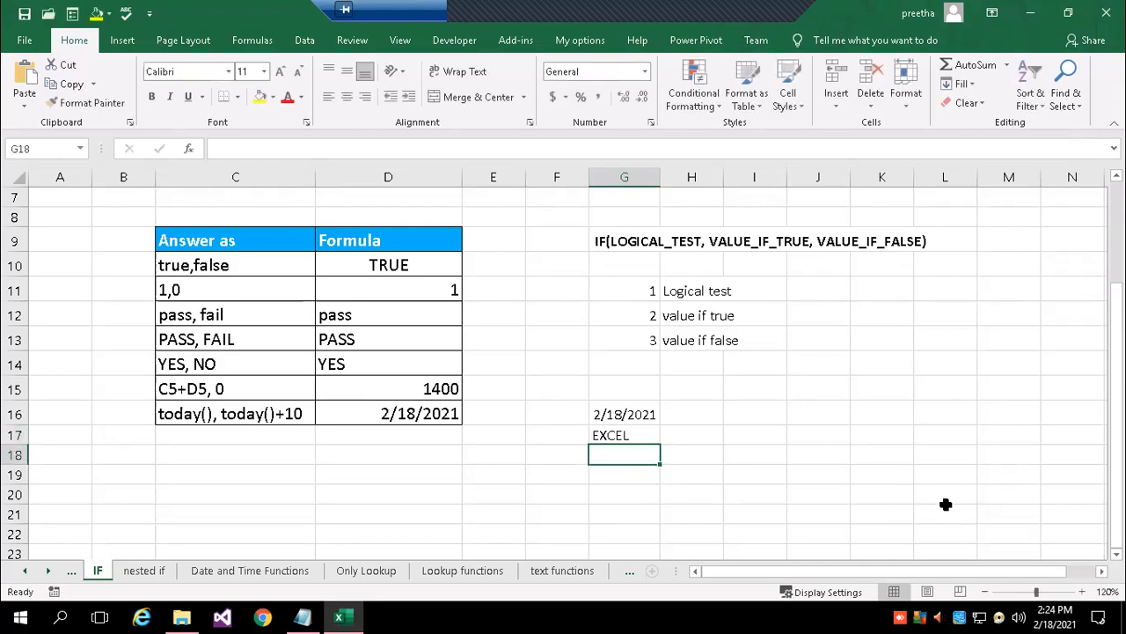
pyautogui.press('Up')
pyautogui.press('Up')
pyautogui.press('Down')
pyautogui.press('Down')
# Enter the formula =IF(G15>0,"+ve","-ve") in cell G18 to classify the number in G15.
pyautogui.write('=if')
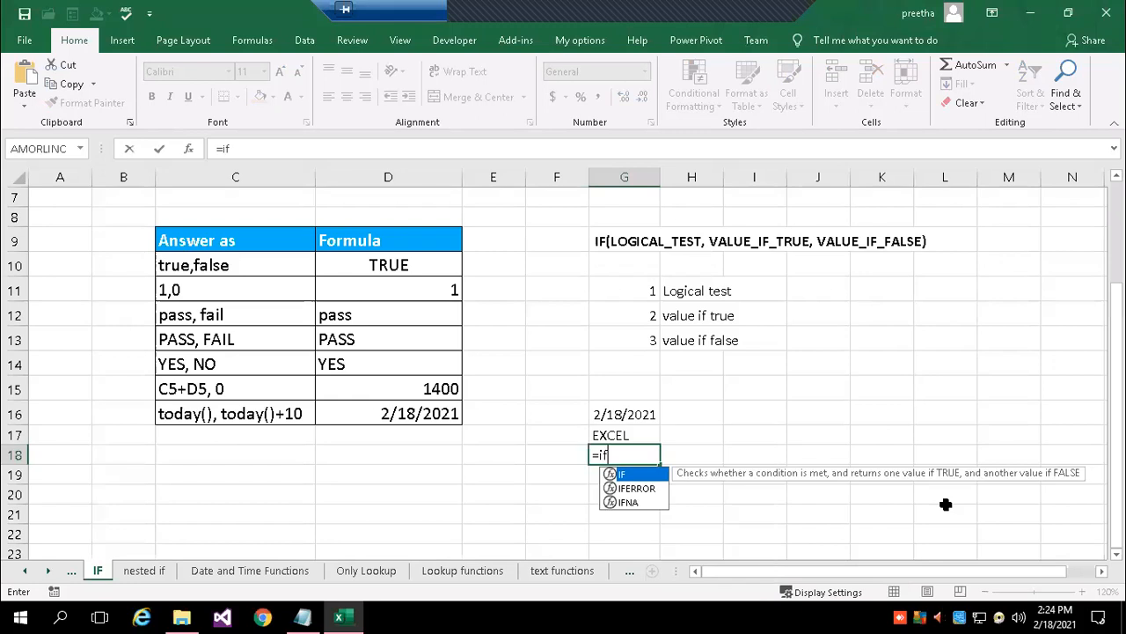
pyautogui.press('BackSpace')
pyautogui.write('f(')
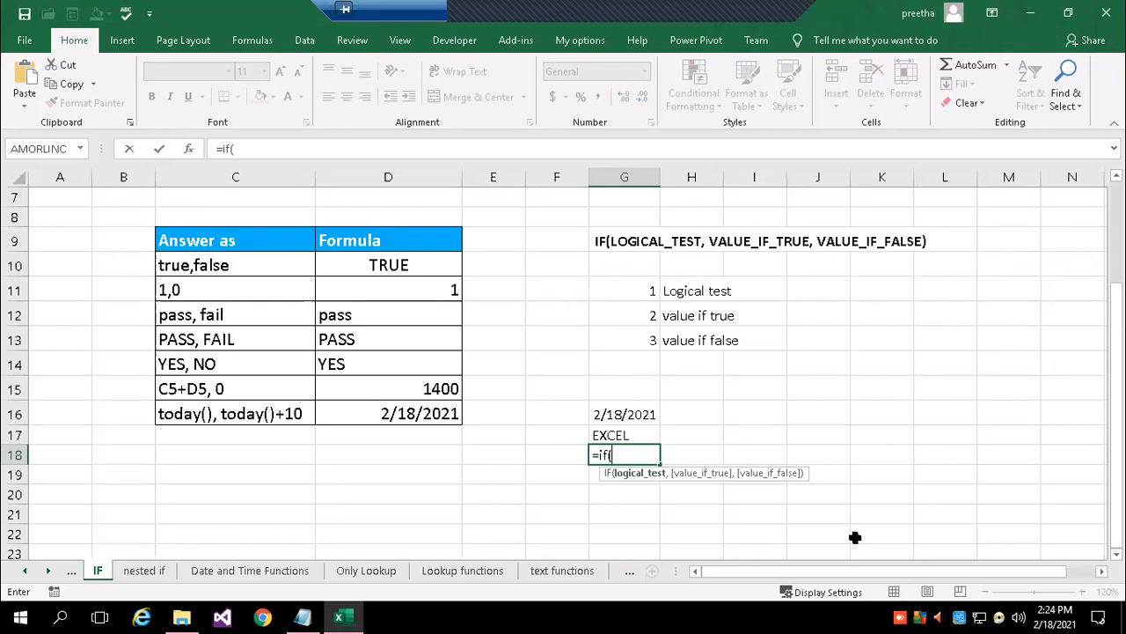
pyautogui.write('g15>0')
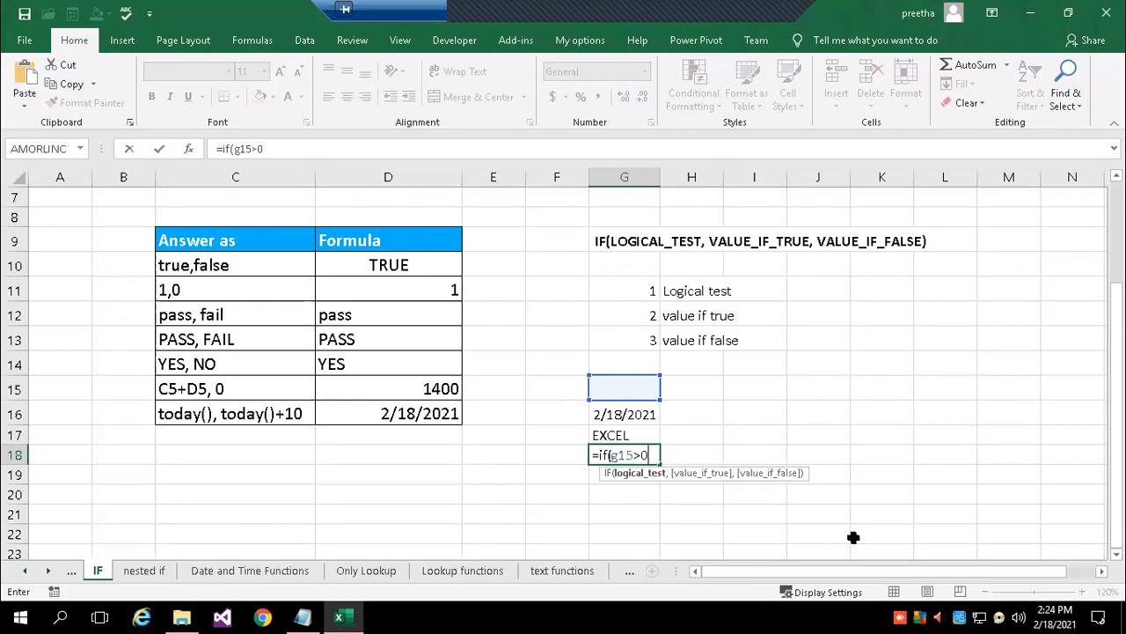
pyautogui.write(',"')
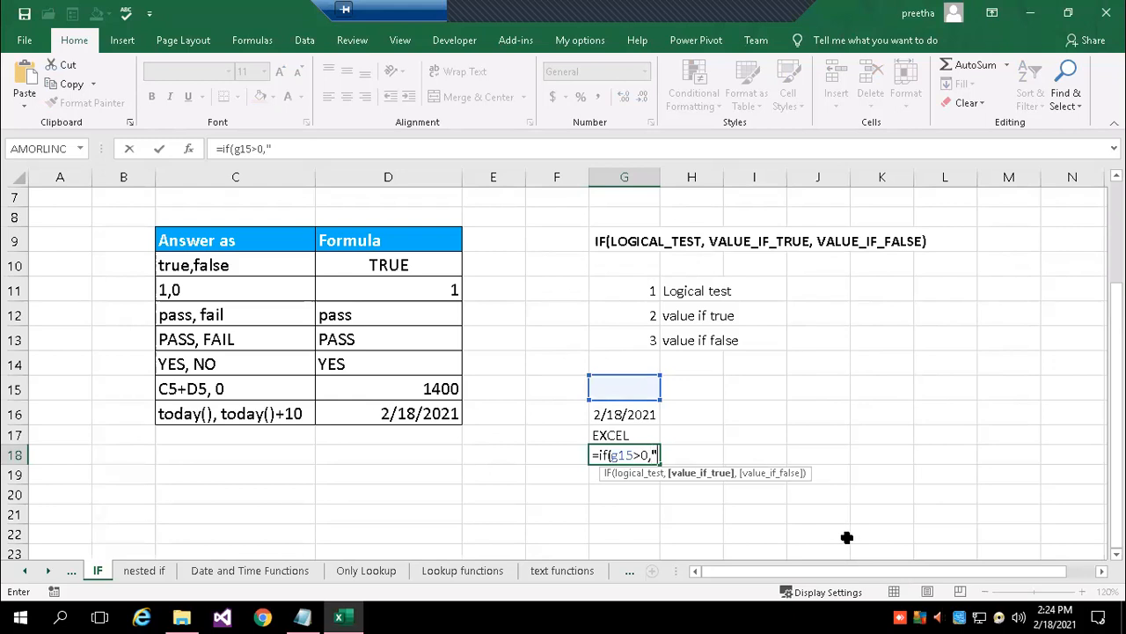
pyautogui.write('+ve","')
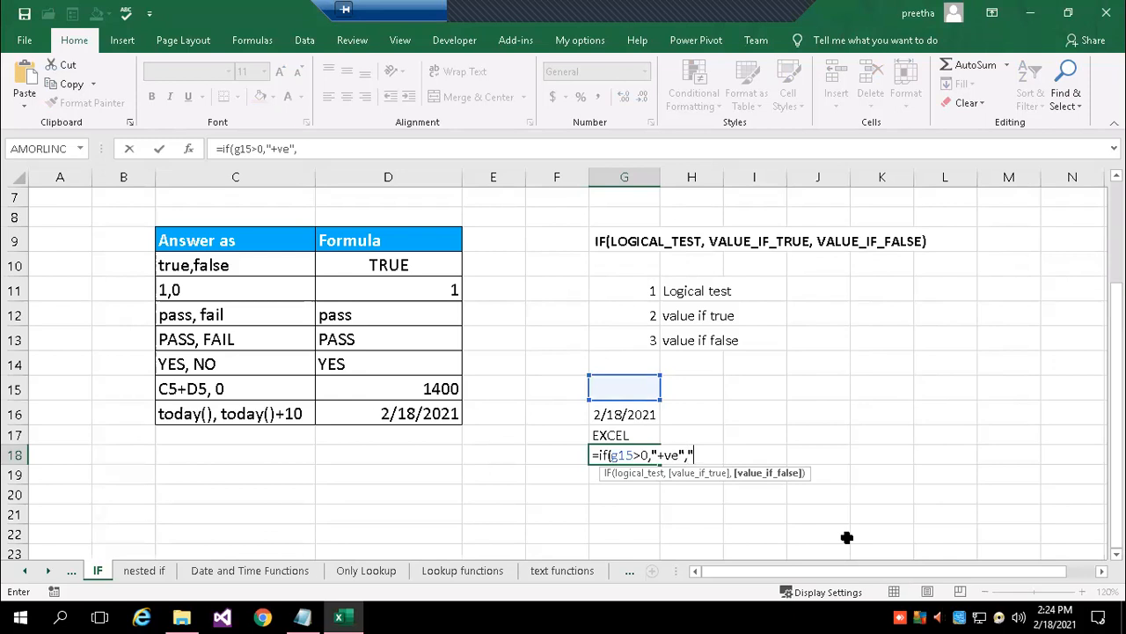
pyautogui.write('-ve")')
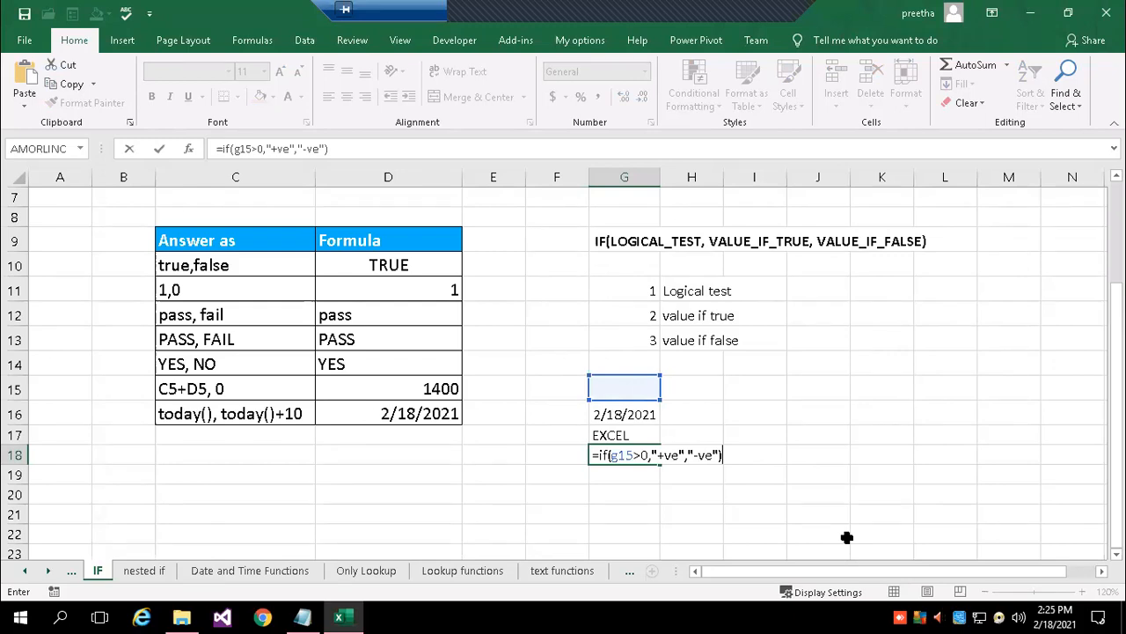
pyautogui.press('Return')
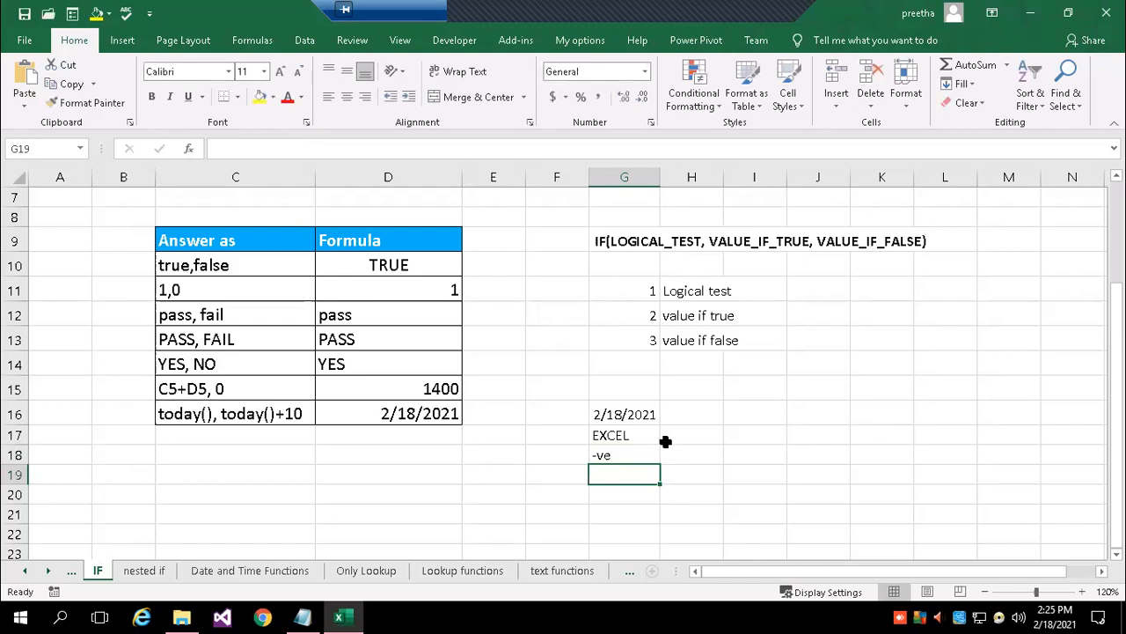
# Set cell G15 to 90 and review the sign-checking IF formula in cell G18.
pyautogui.click(629, 389)
pyautogui.write('90')
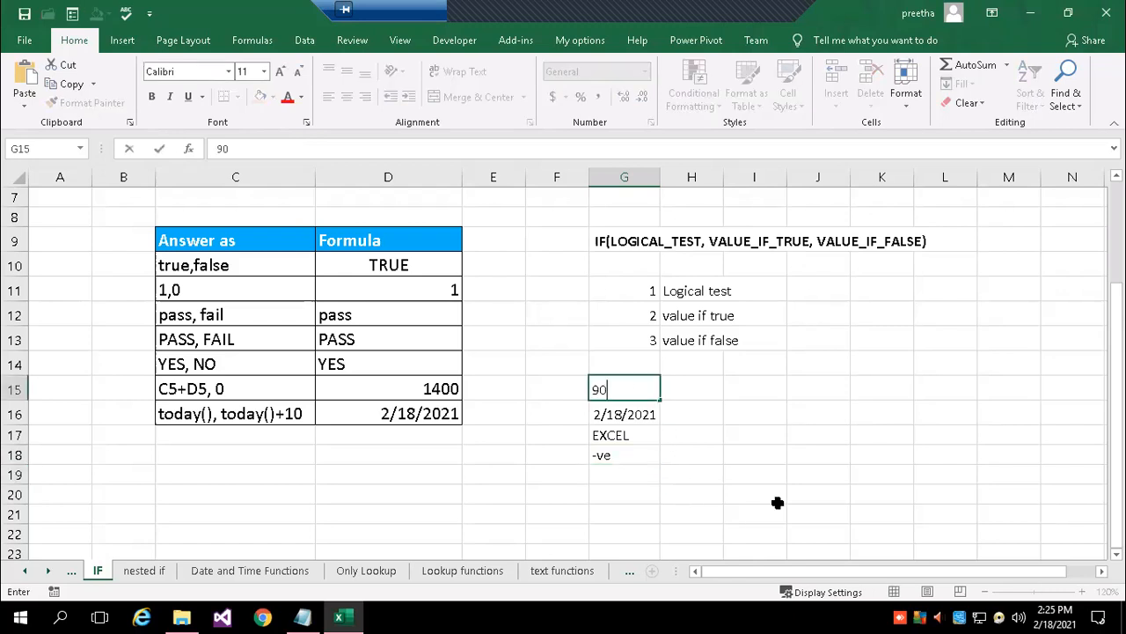
pyautogui.press('Return')
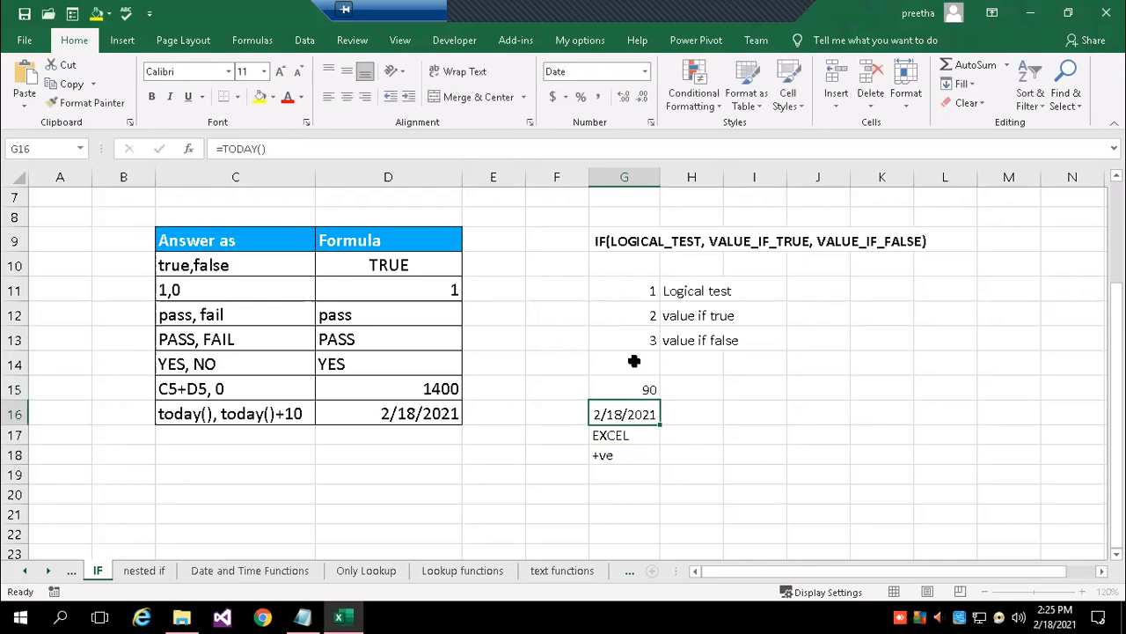
pyautogui.click(635, 454)
pyautogui.doubleClick(635, 454)
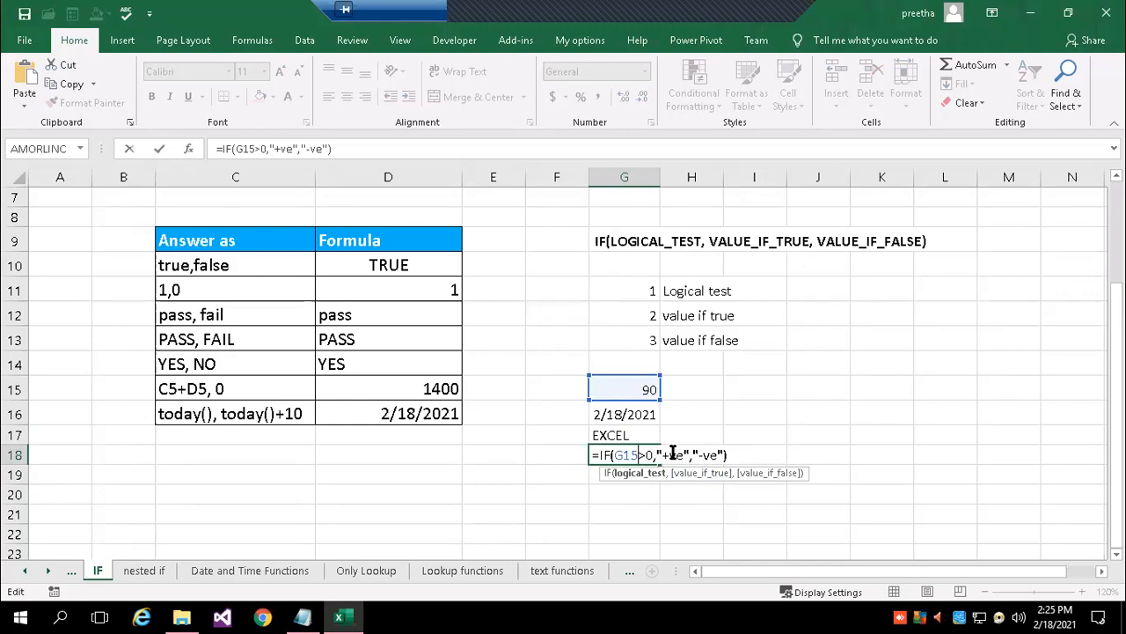
pyautogui.press('Return')
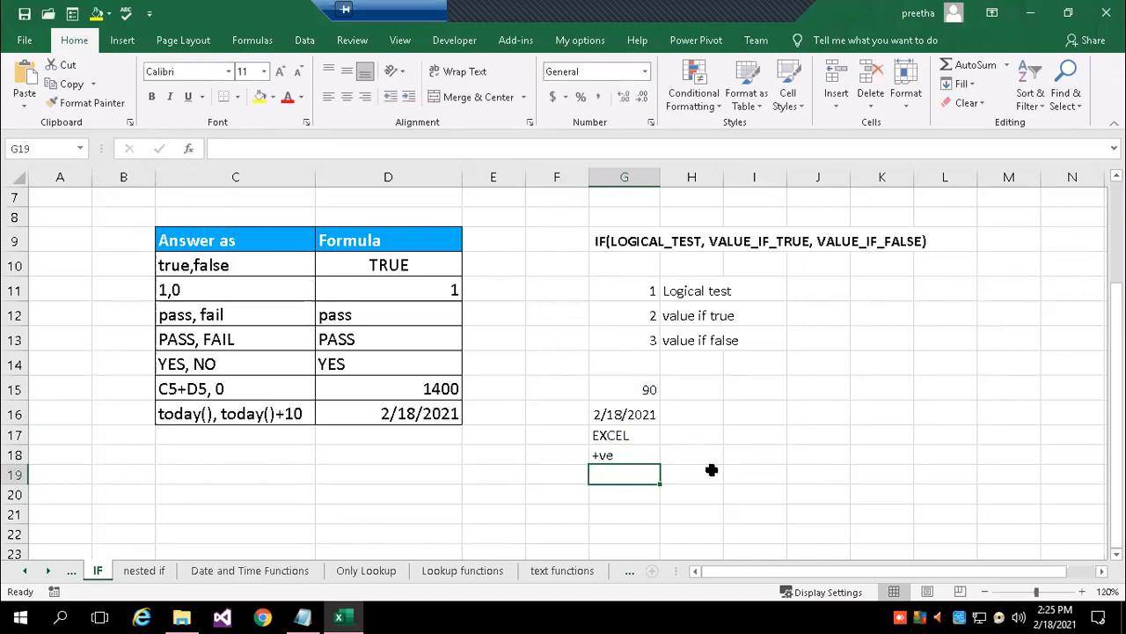
# Set cell G15 to -90 and check the IF formula in cell G18 against the negative number.
pyautogui.click(635, 384)
pyautogui.write('-90')
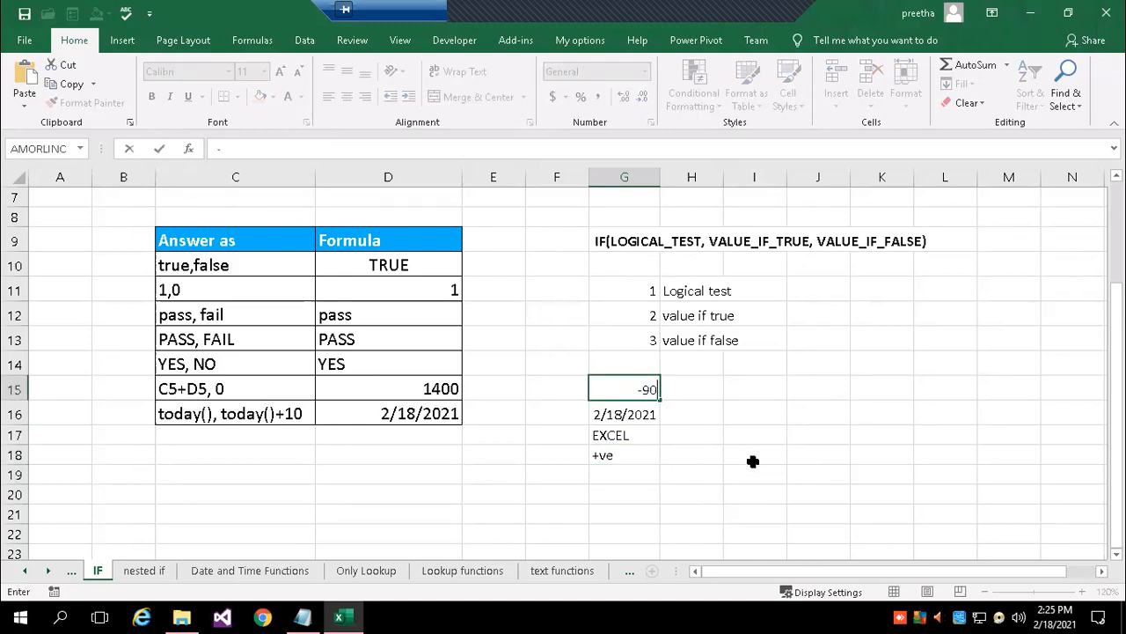
pyautogui.press('Return')
pyautogui.press('Down')
pyautogui.press('Down')
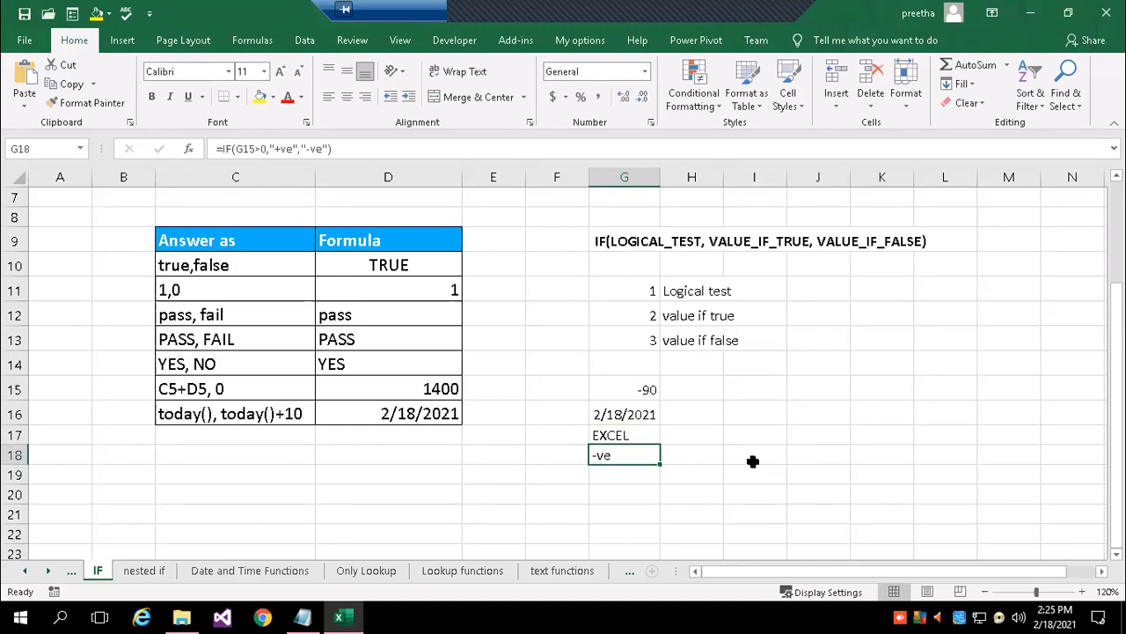
pyautogui.doubleClick(640, 454)
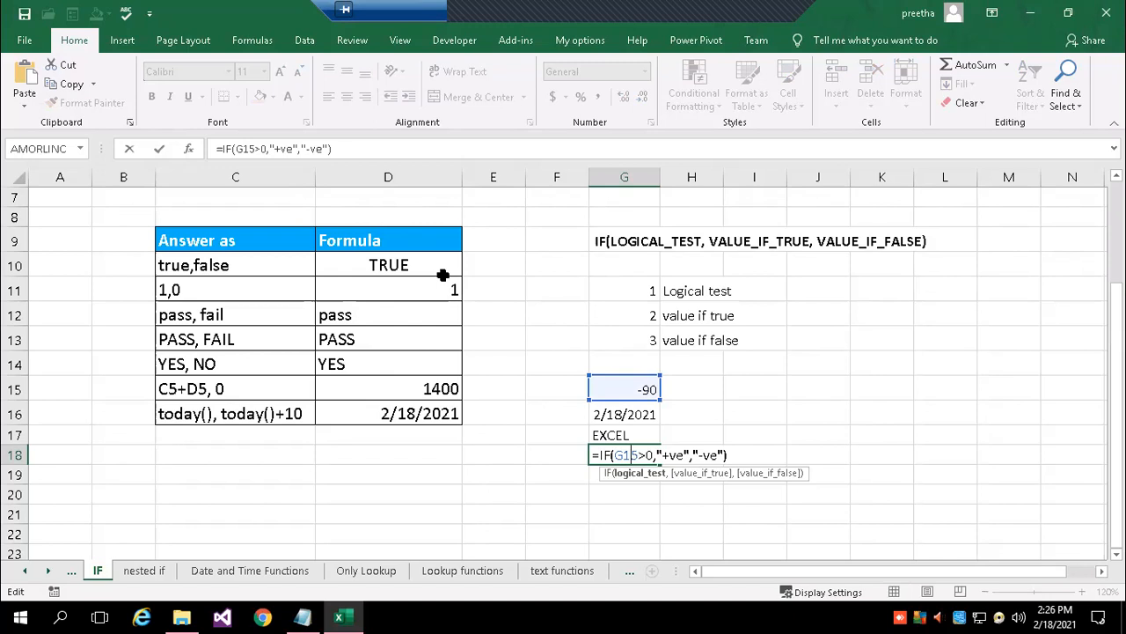
pyautogui.press('Return')
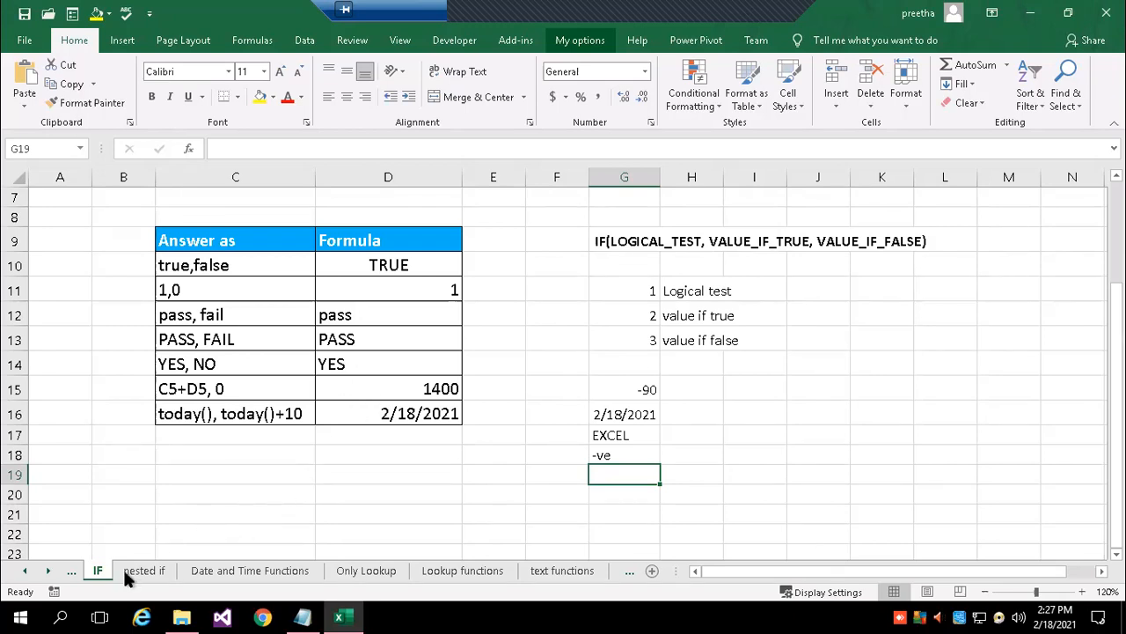
# Look at the "if and_or" sheet and examine the AND formula in cell M2 of the "nested if" sheet.
pyautogui.click(24, 570)
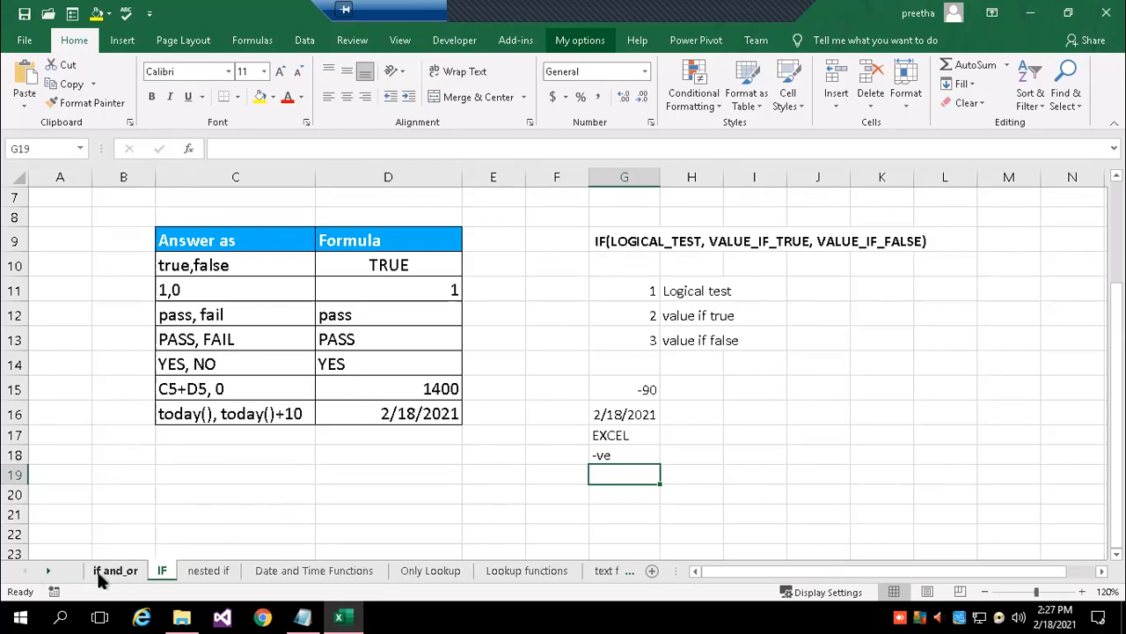
pyautogui.click(115, 570)
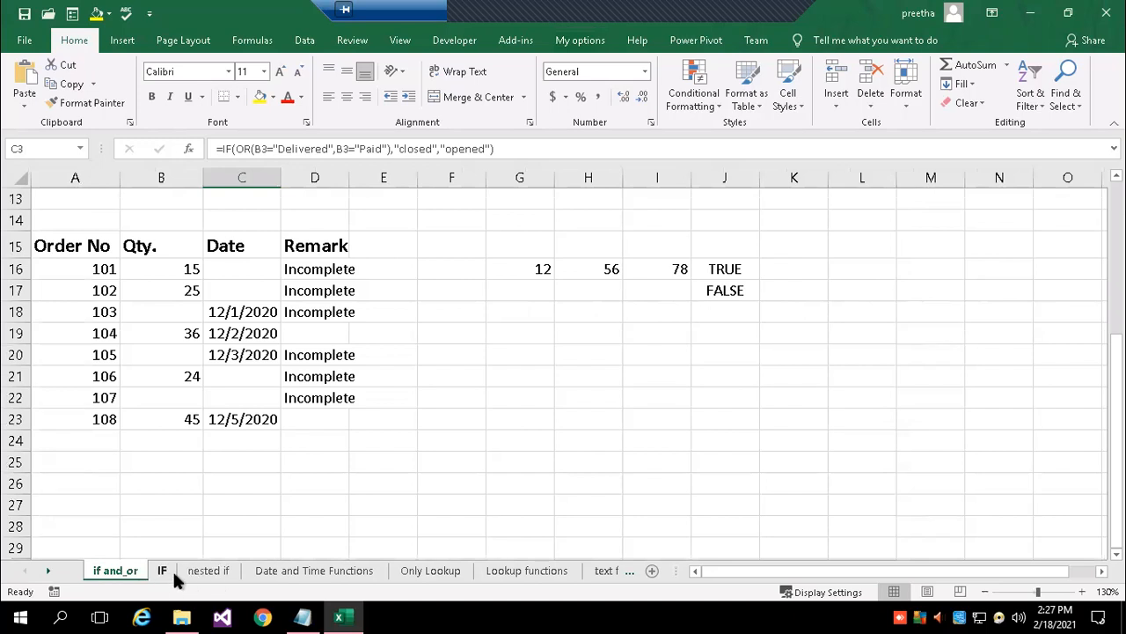
pyautogui.click(206, 570)
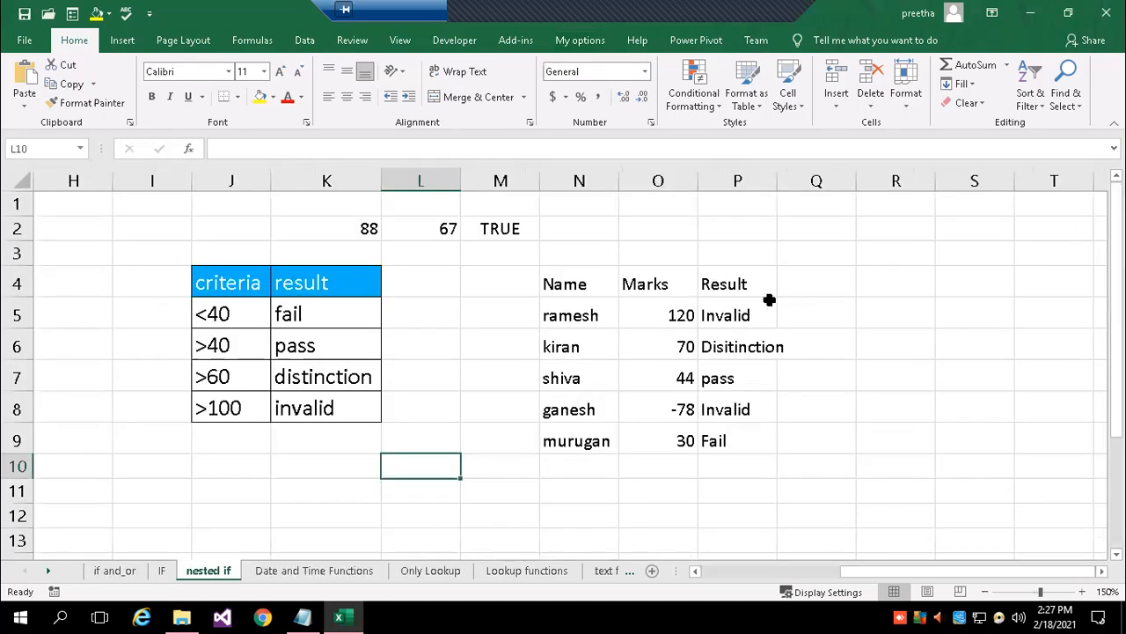
pyautogui.click(495, 228)
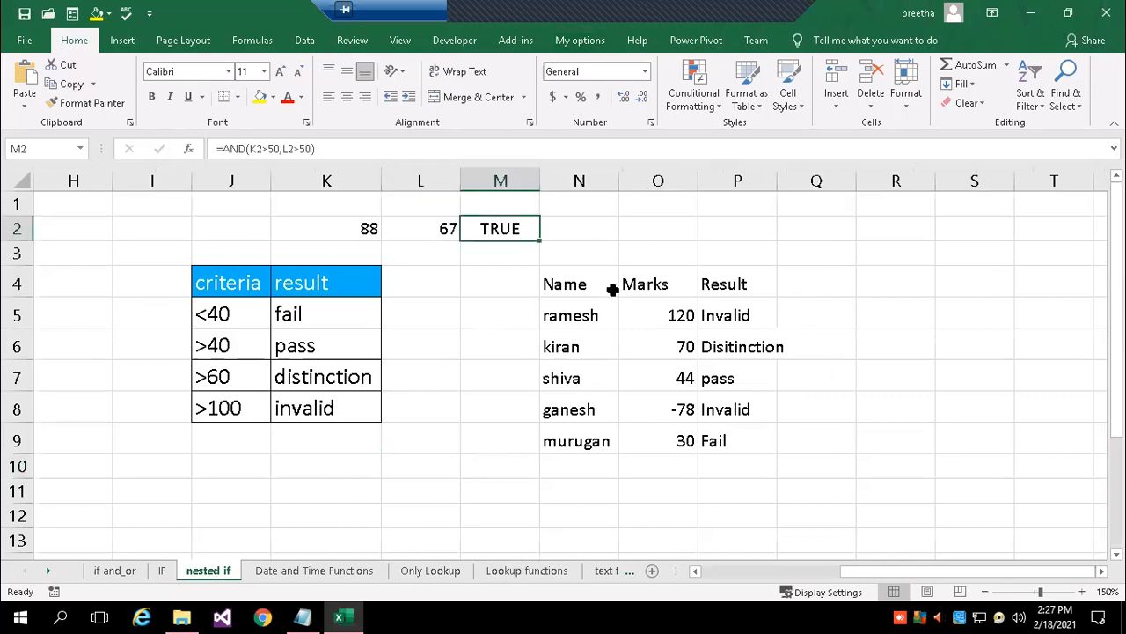
# Review the AND formula in cell M2 and enter the labels AND() in cell H1 and OR() in cell H2.
pyautogui.doubleClick(510, 231)
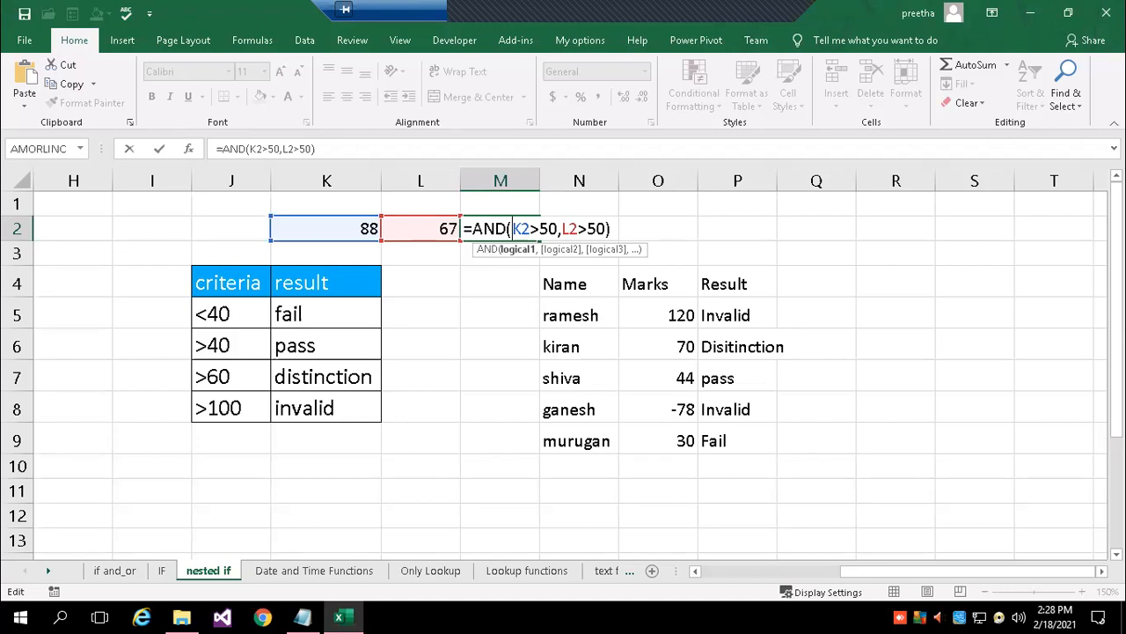
pyautogui.press('Return')
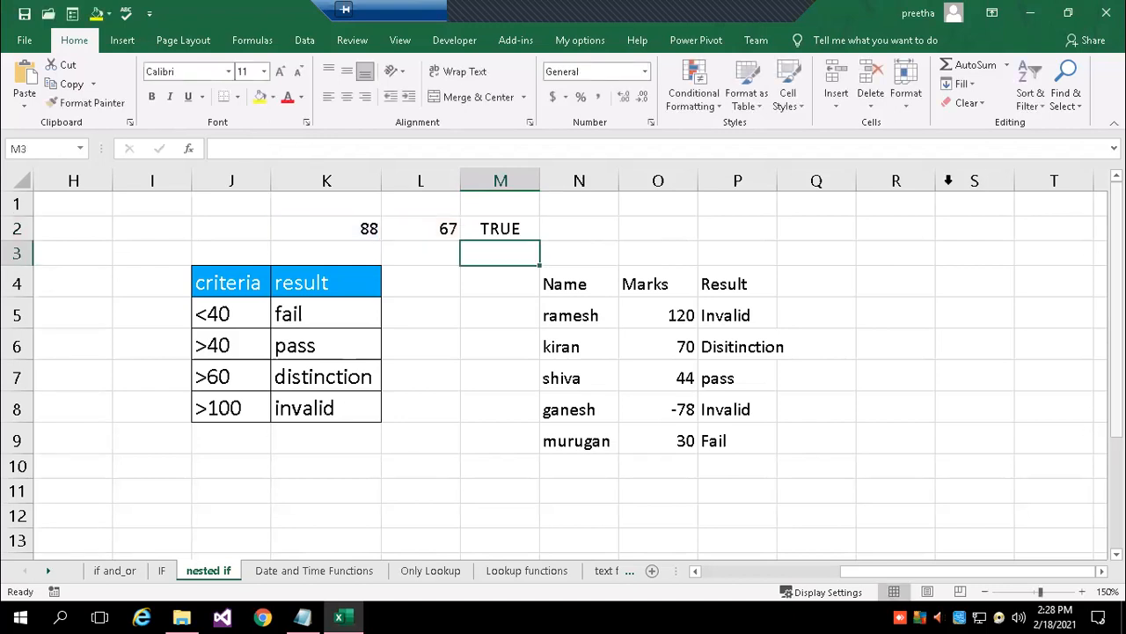
pyautogui.click(86, 210)
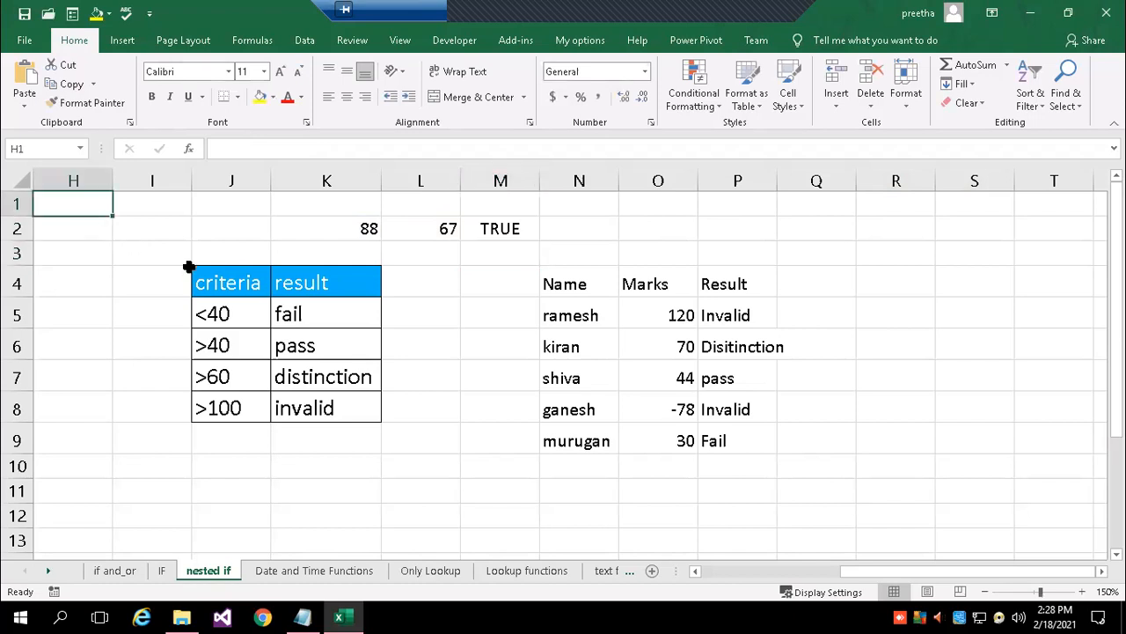
pyautogui.write('A')
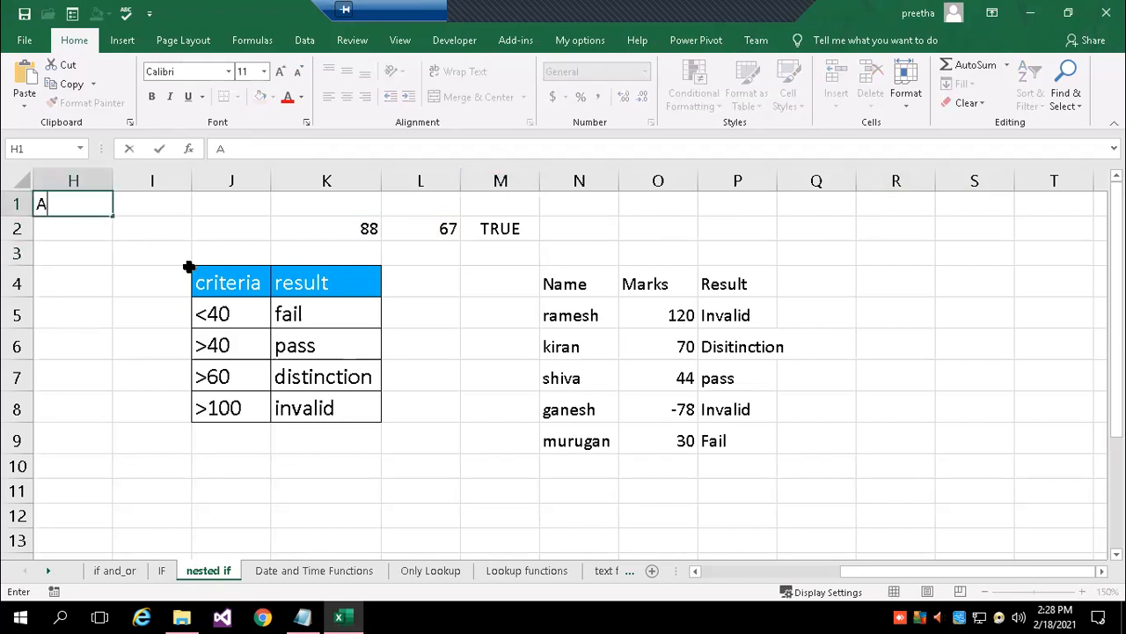
pyautogui.write('ND()')
pyautogui.press('Return')
pyautogui.write('OR()')
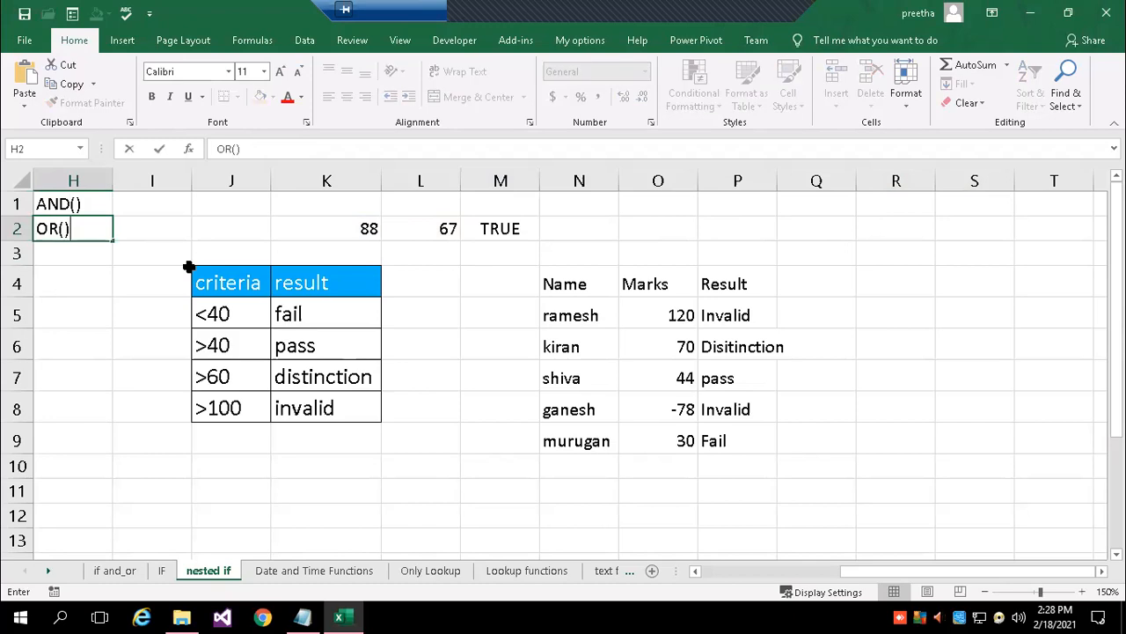
pyautogui.press('Return')
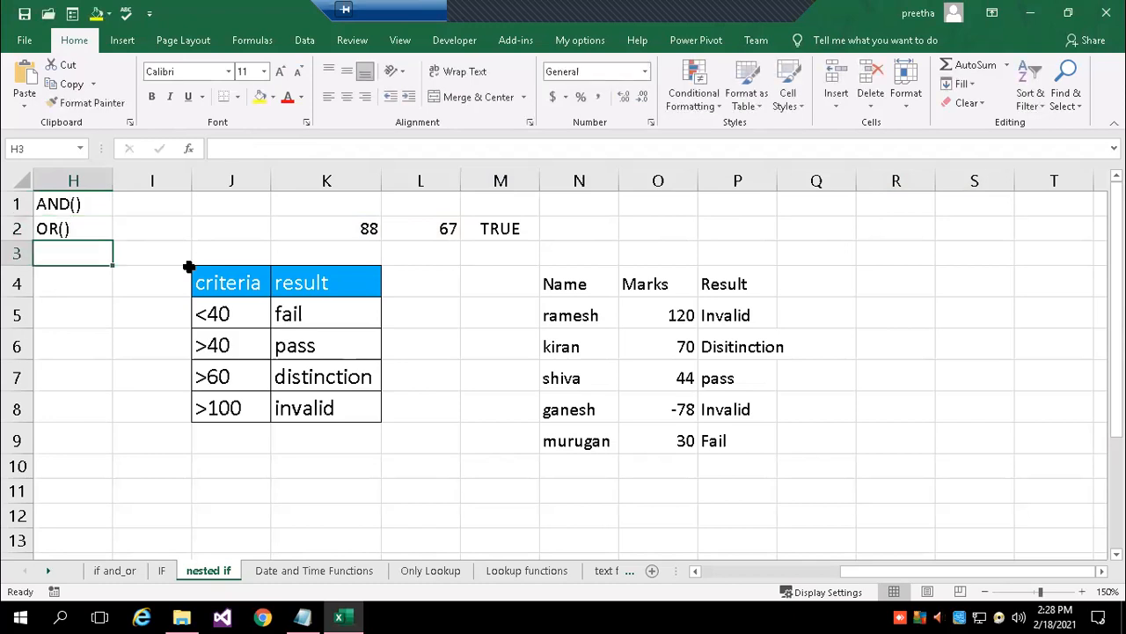
# Enter the AND syntax as plain text in cell I1, preceded by a space: =and(condition1, condition2,.....conditionN).
pyautogui.click(127, 210)
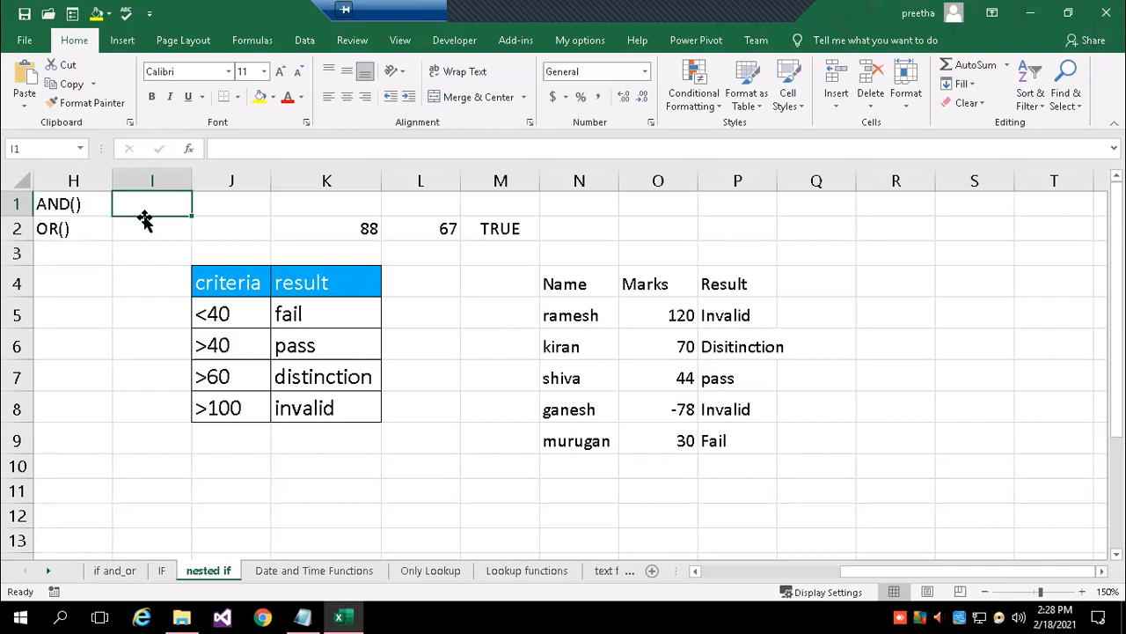
pyautogui.click(65, 238)
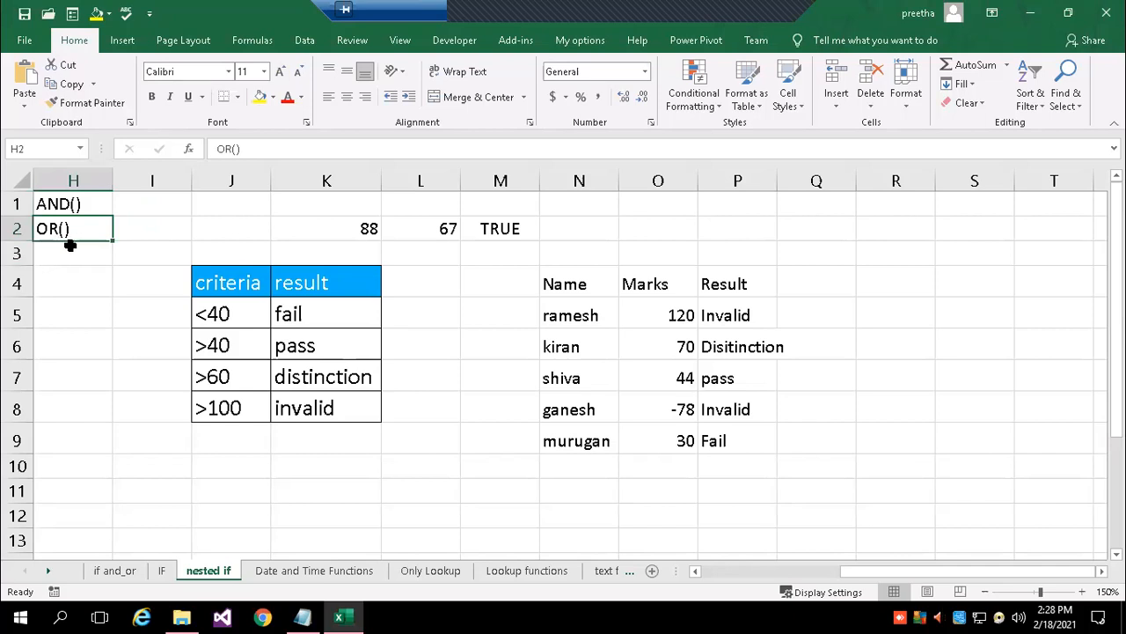
pyautogui.click(128, 207)
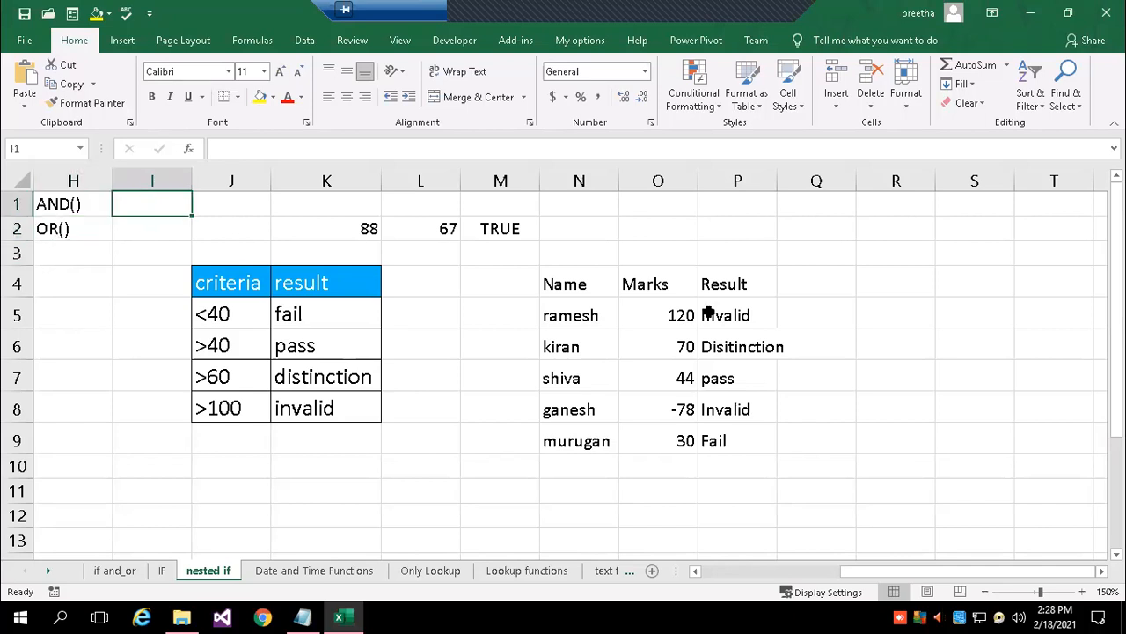
pyautogui.write('=and(condition1, condition2,.....')
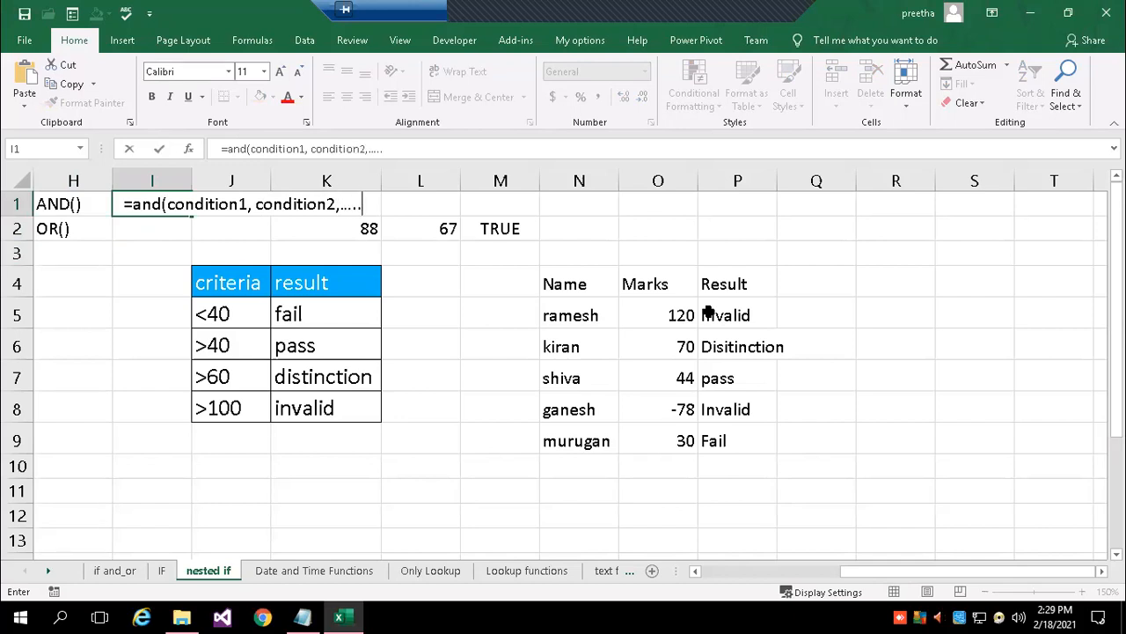
pyautogui.write('conditionN)')
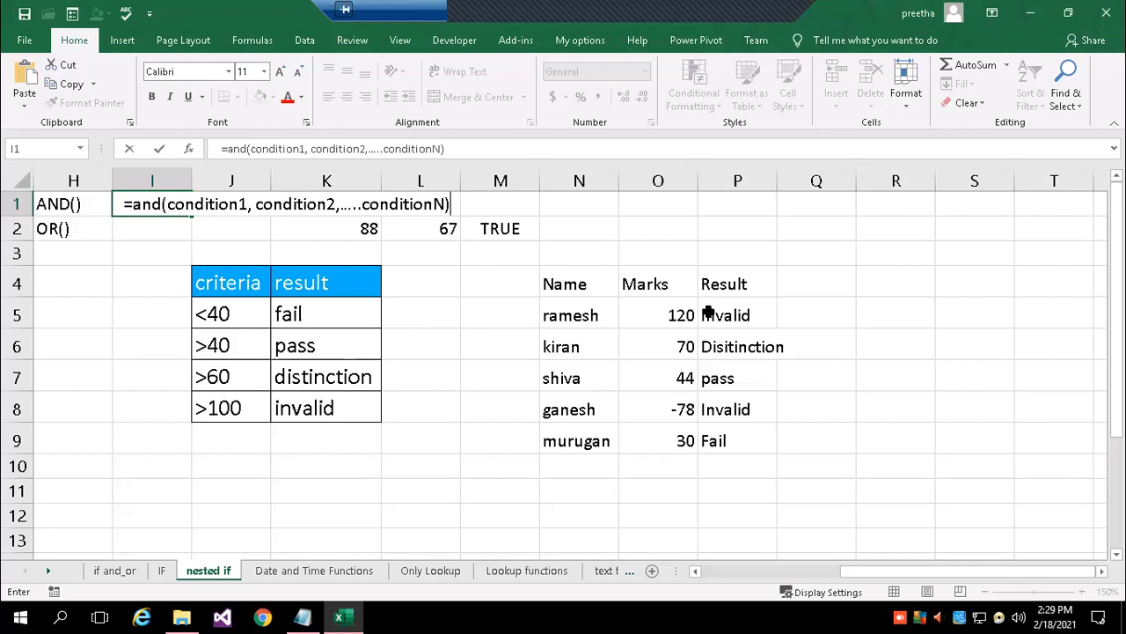
pyautogui.press('Return')
pyautogui.write('=or(')
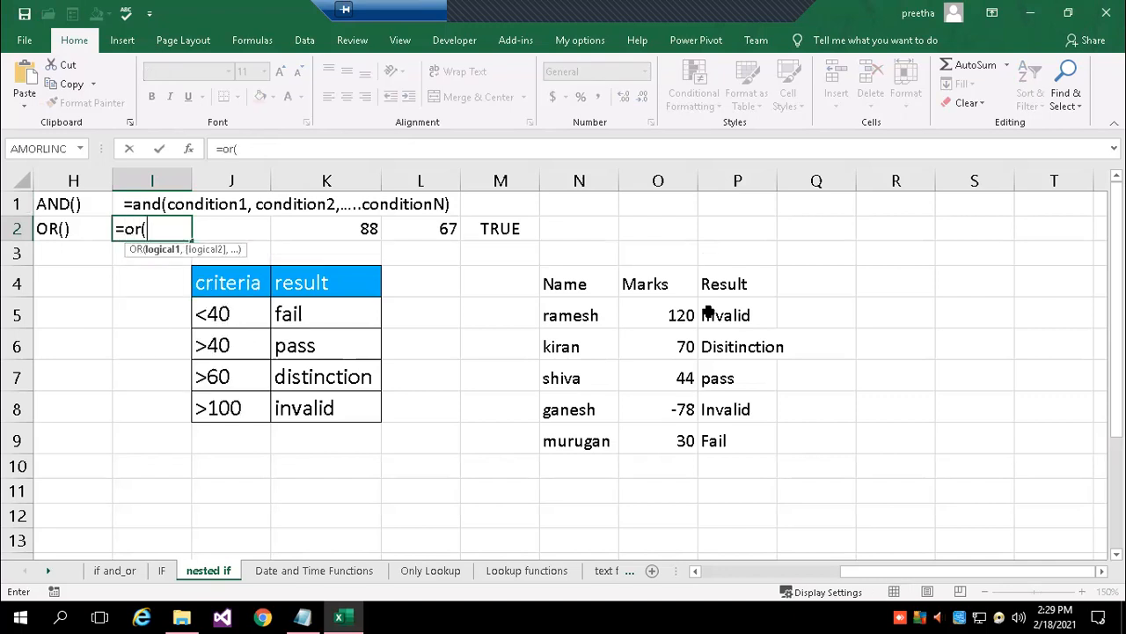
pyautogui.press('BackSpace')
pyautogui.press('BackSpace')
pyautogui.press('BackSpace')
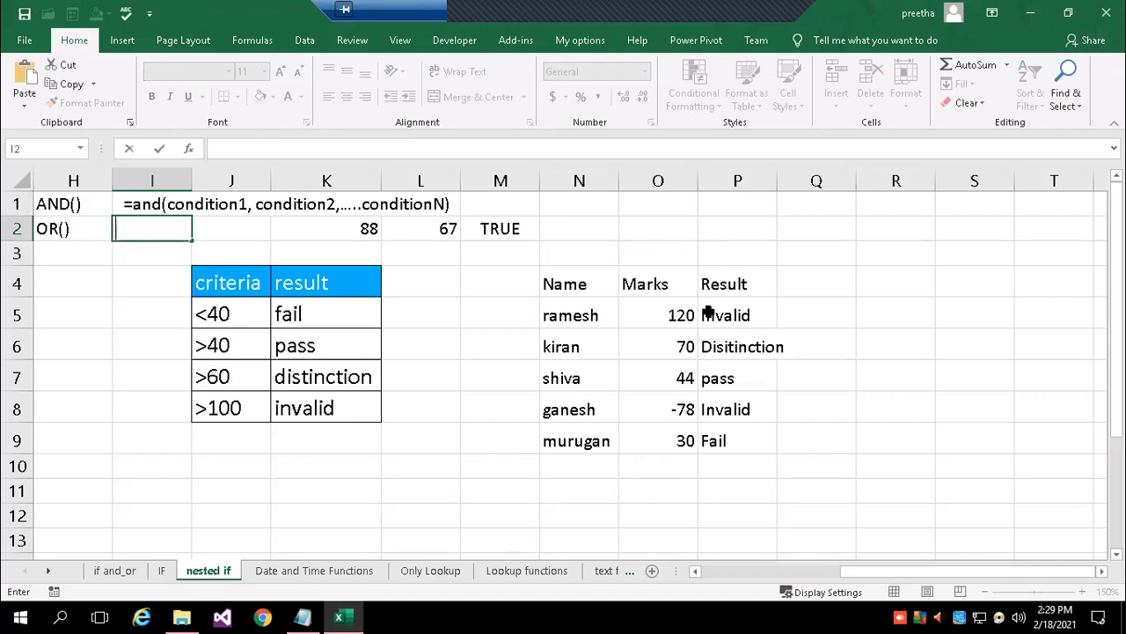
pyautogui.press('Escape')
# Copy the AND syntax text from cell I1 to I2 and change its function name to OR.
pyautogui.press('Up')
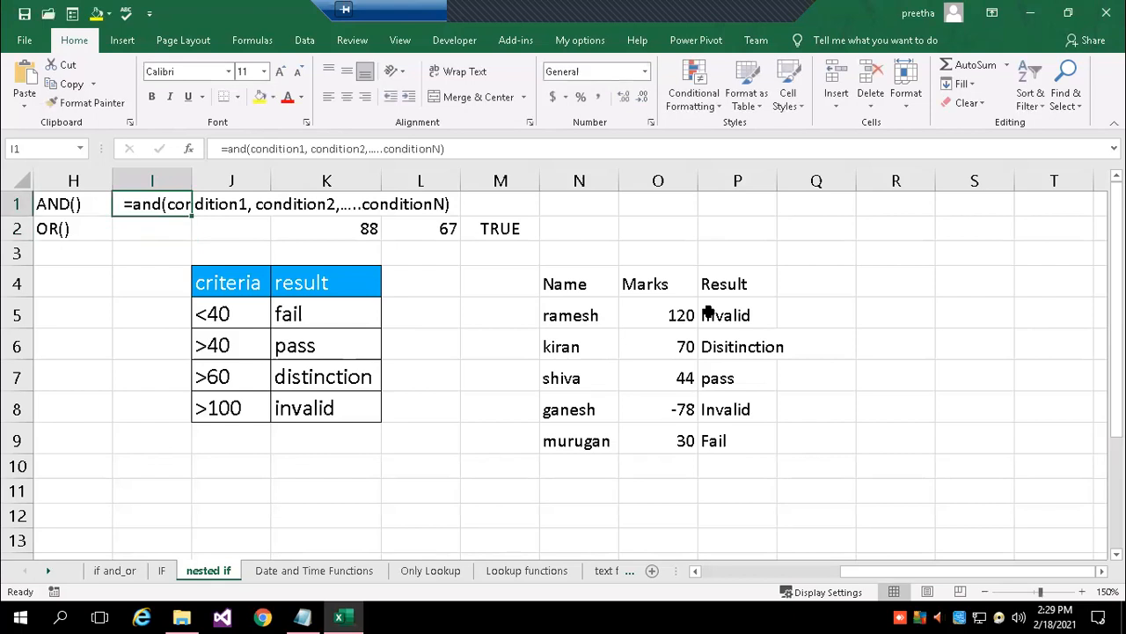
pyautogui.hotkey('ctrl', 'c')
pyautogui.press('Down')
pyautogui.hotkey('ctrl', 'v')
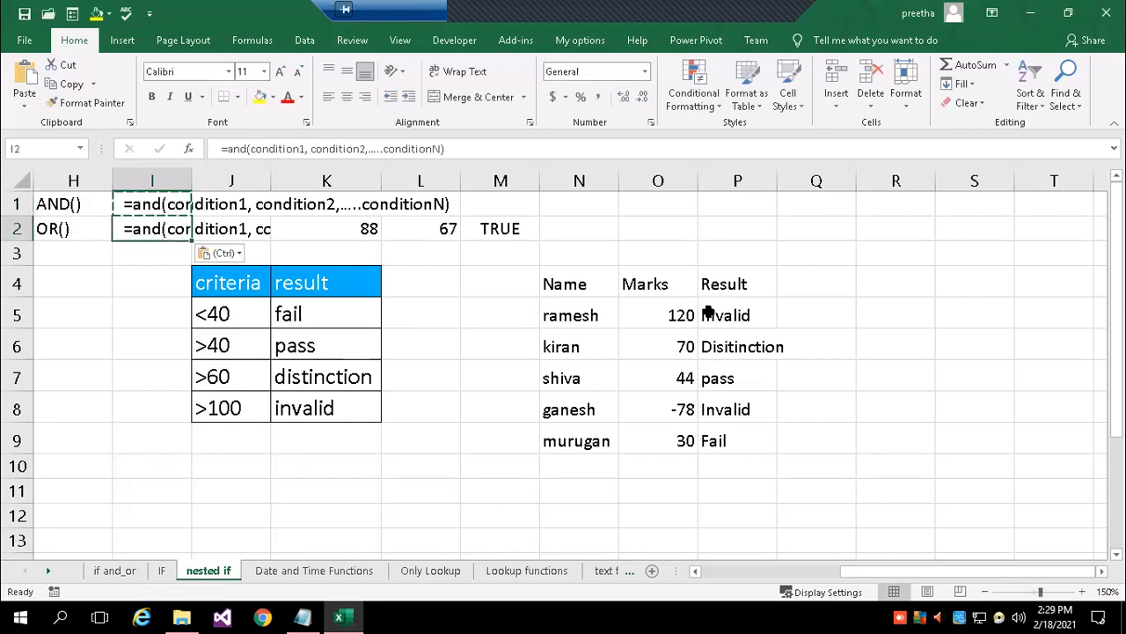
pyautogui.press('Escape')
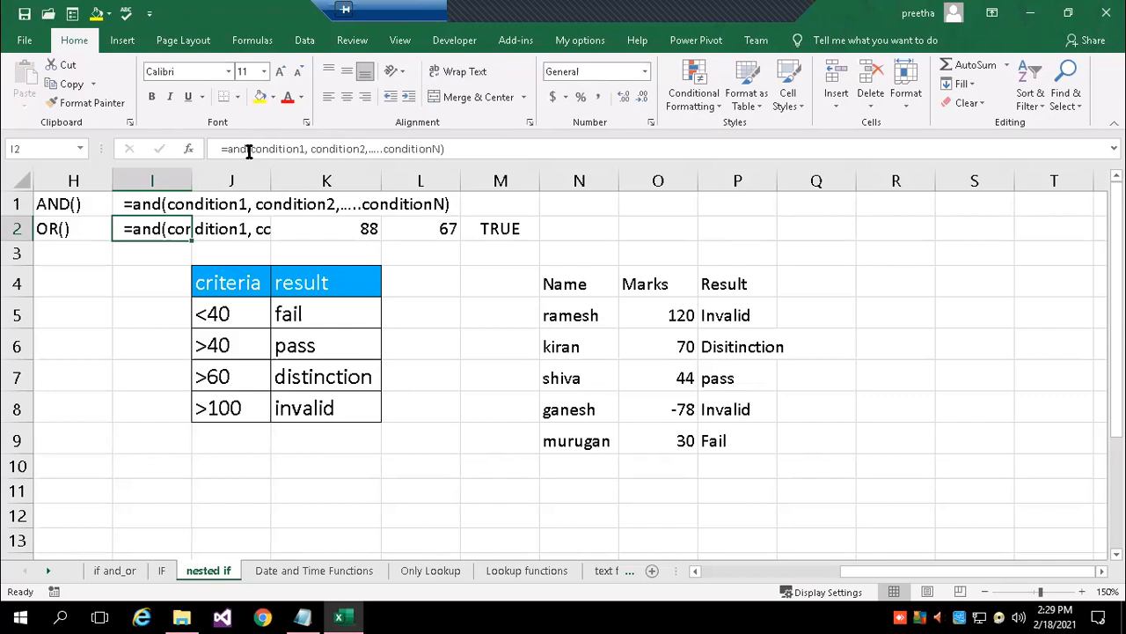
pyautogui.moveTo(247, 149); pyautogui.dragTo(226, 148)
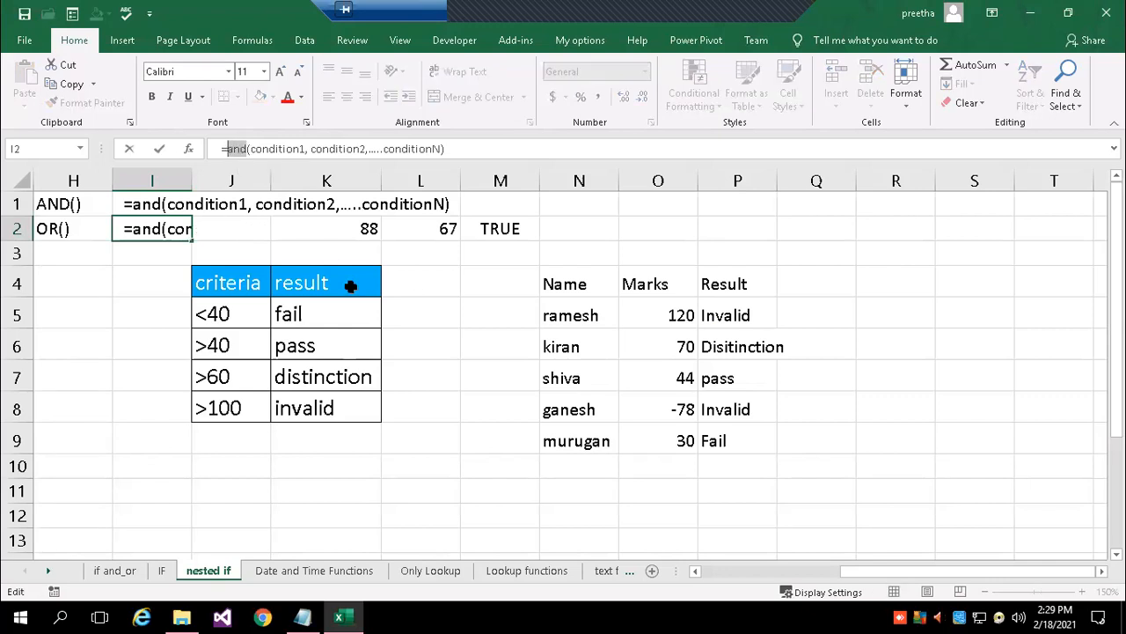
pyautogui.write('OR')
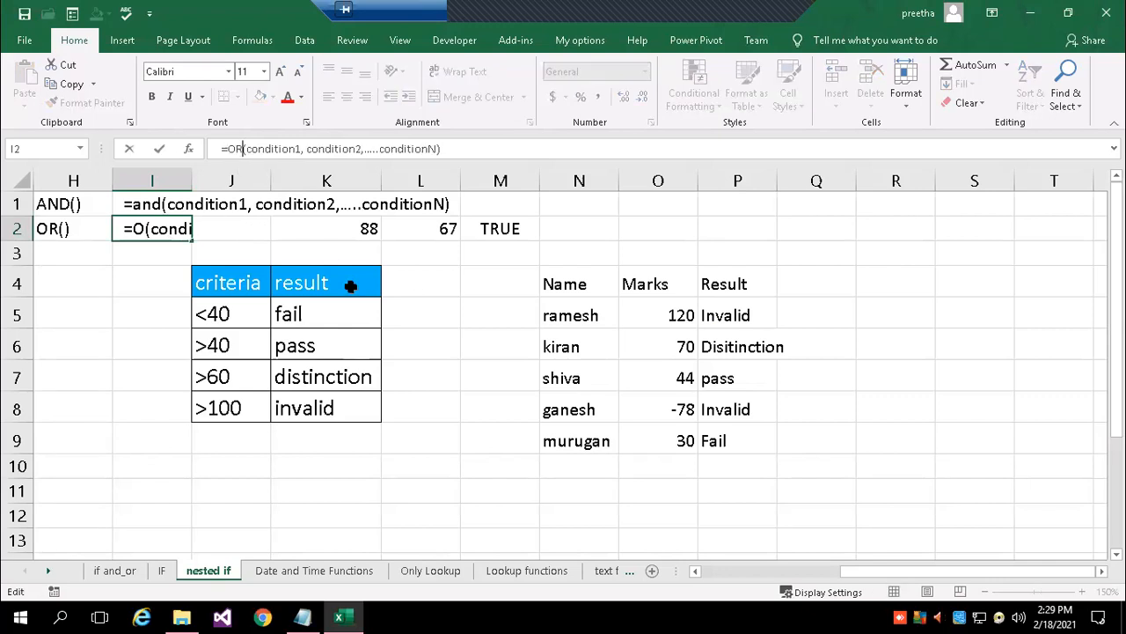
pyautogui.press('Return')
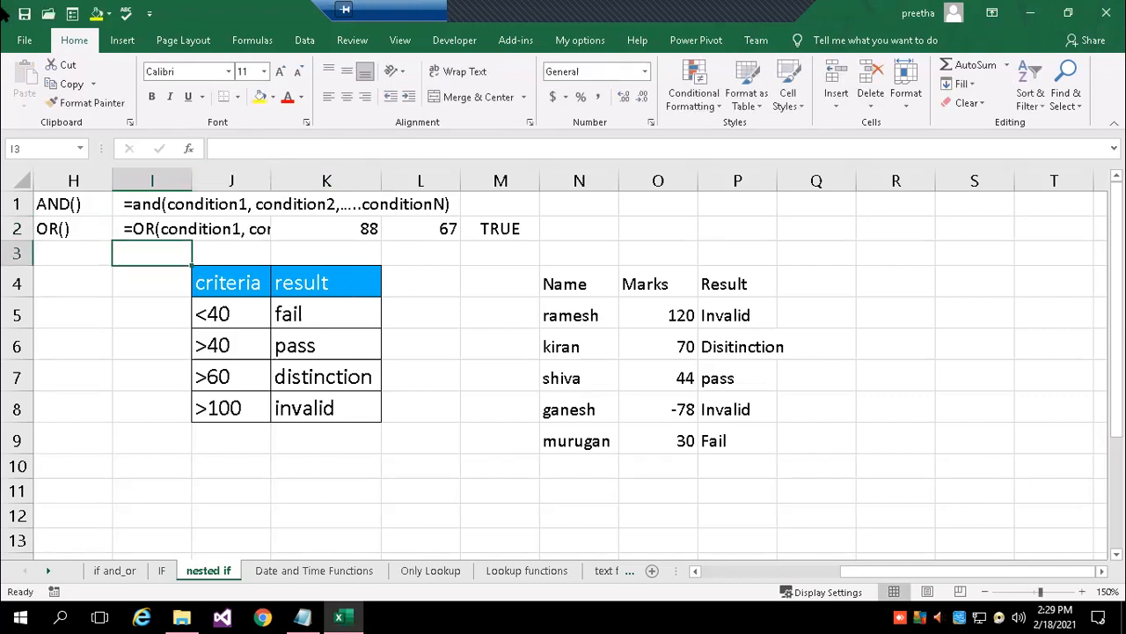
# Widen column J until the whole OR syntax text from cell I2 fits before column K.
pyautogui.click(185, 225)
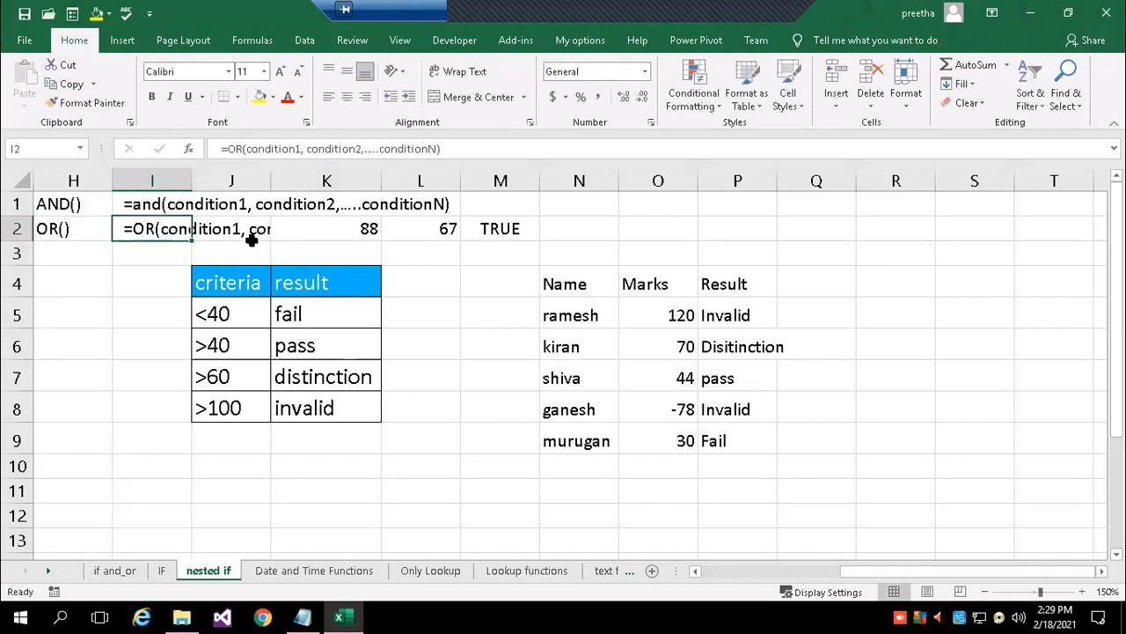
pyautogui.click(54, 248)
pyautogui.moveTo(381, 181); pyautogui.dragTo(486, 180)
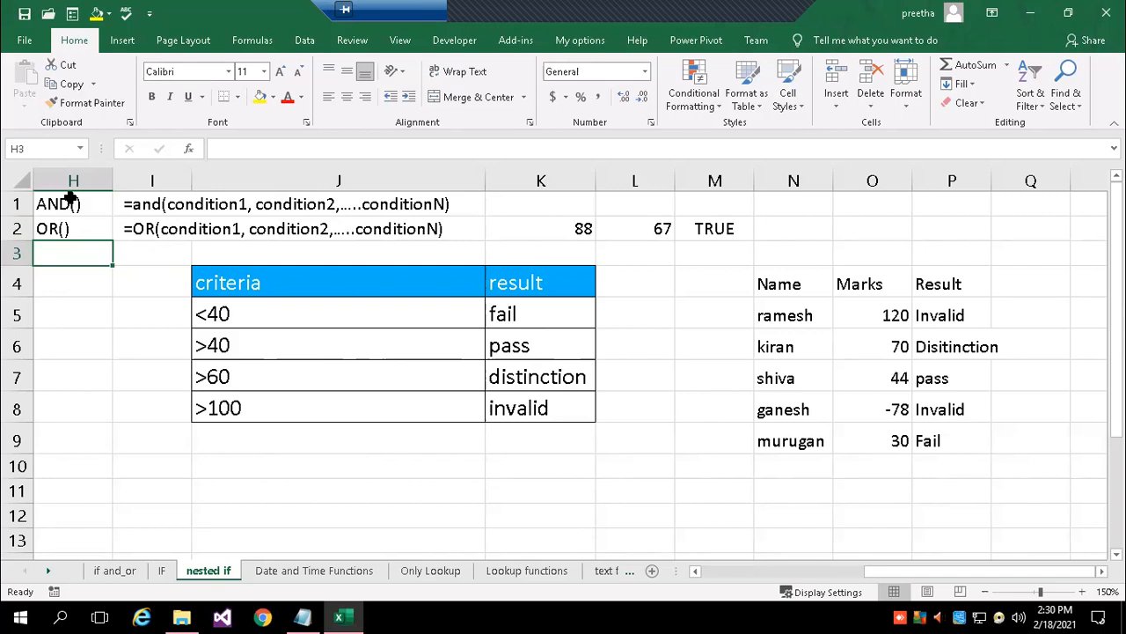
# Examine the two conditions of the AND formula in cell M2 and the cells they reference.
pyautogui.click(715, 224)
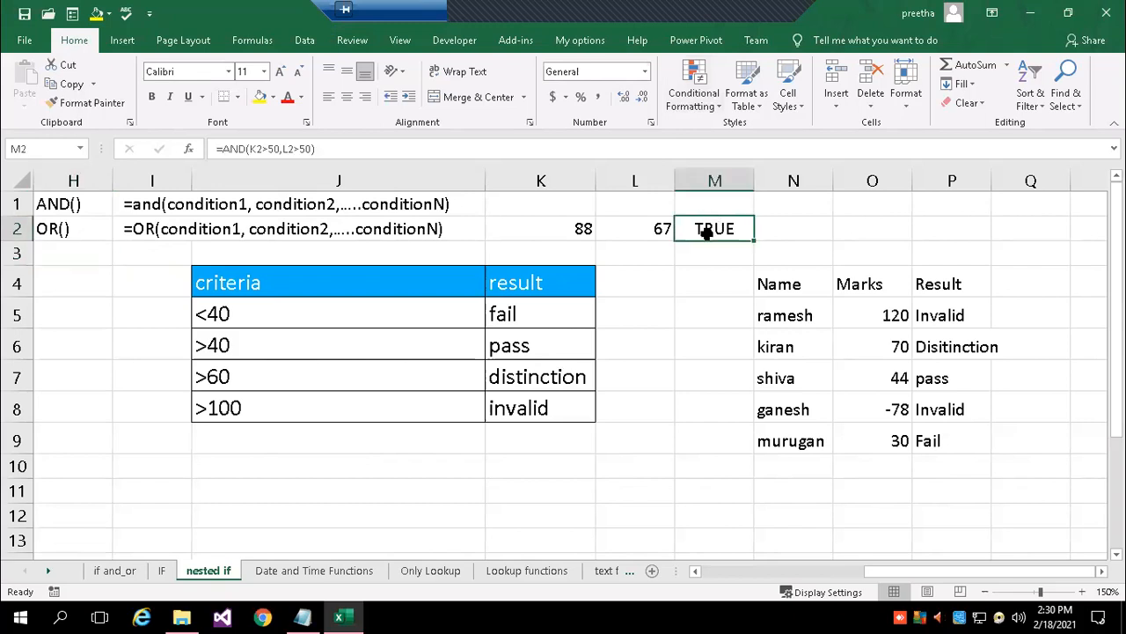
pyautogui.doubleClick(706, 231)
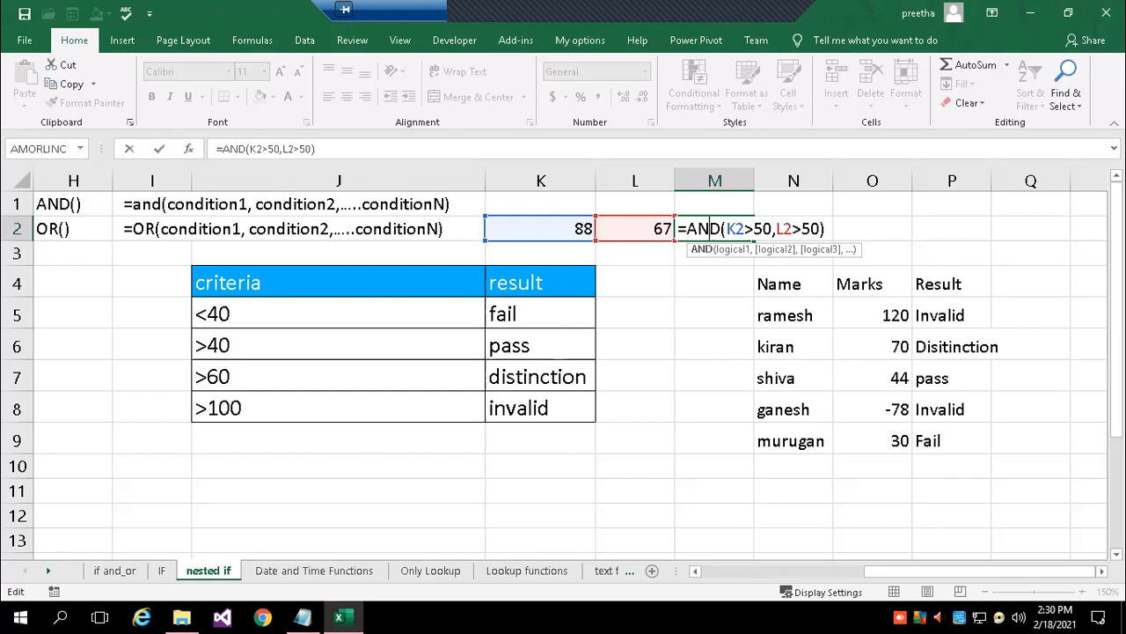
pyautogui.press('Return')
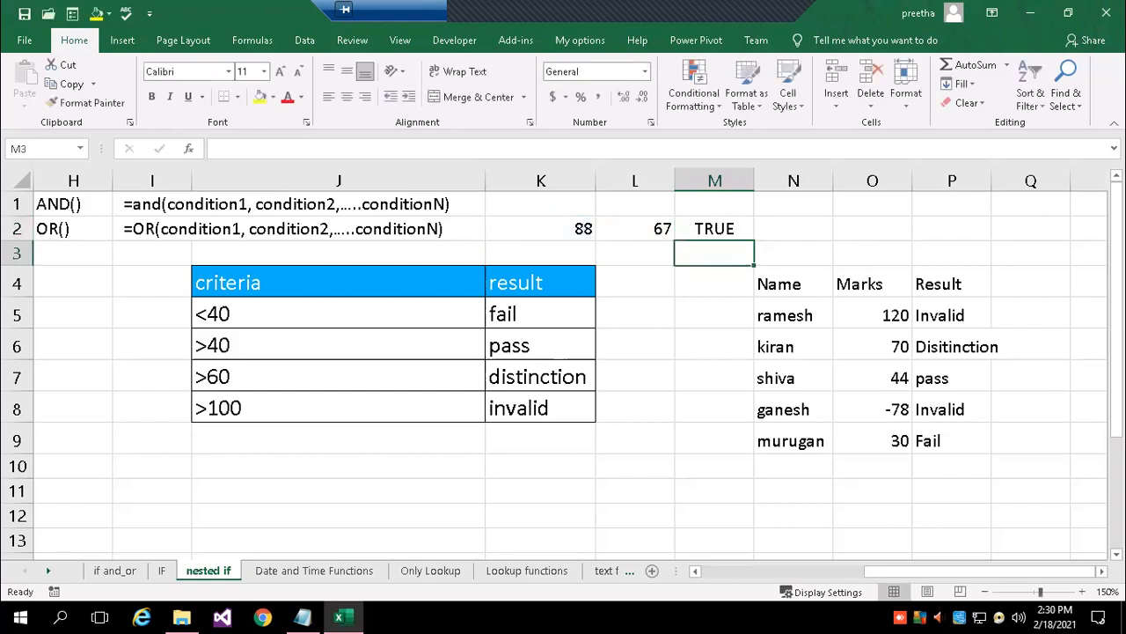
# Set cell L2 to 50 and check the AND result in cell M2.
pyautogui.press('Up')
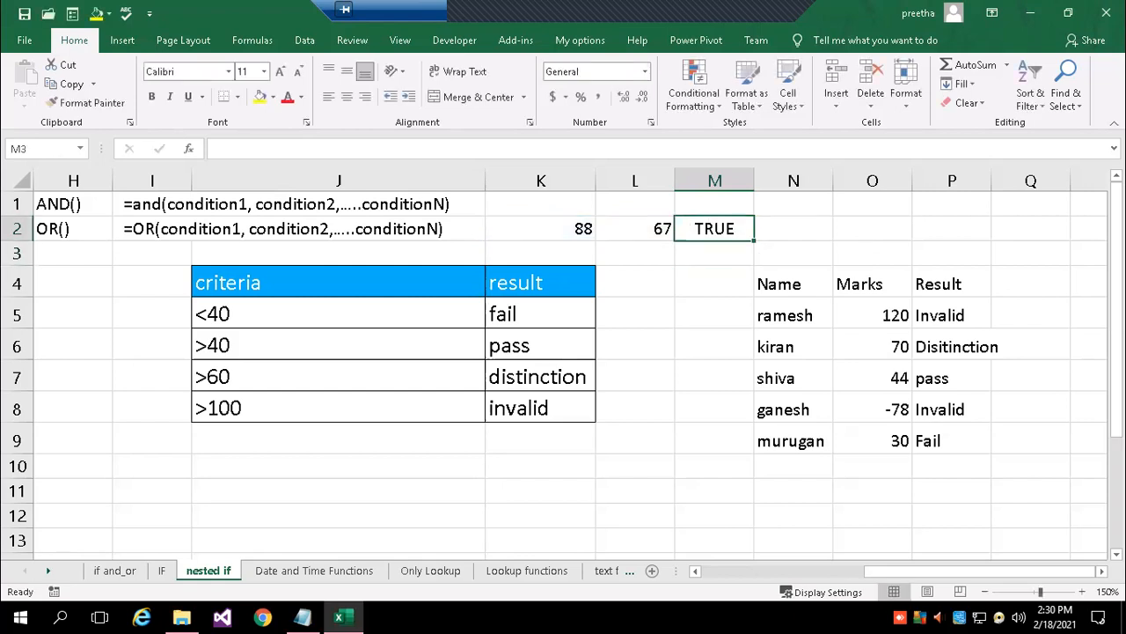
pyautogui.press('Left')
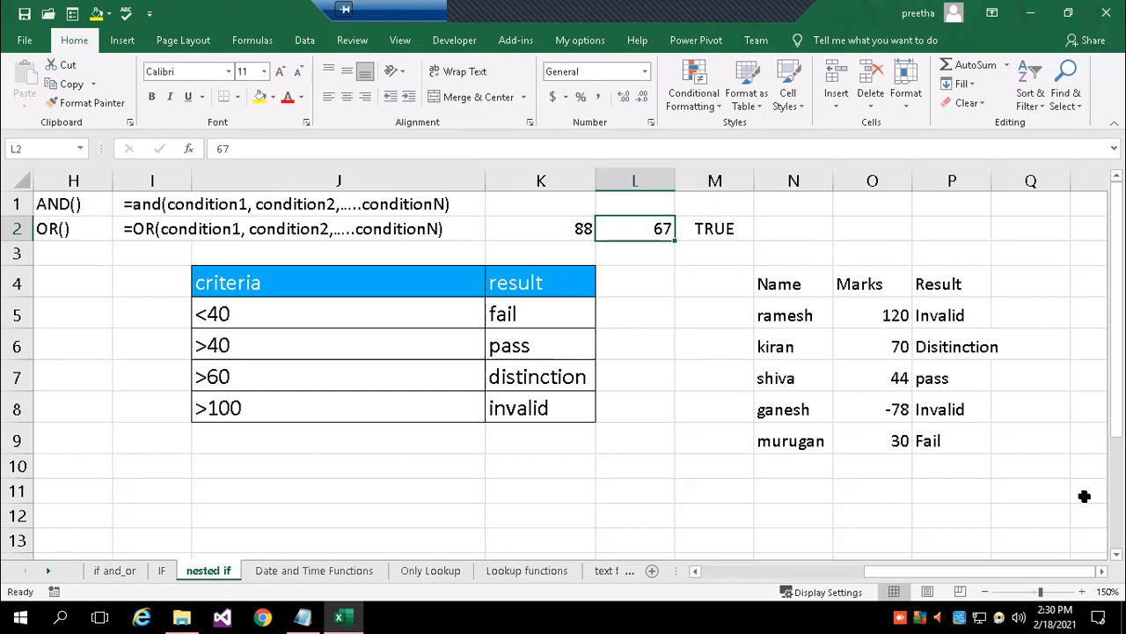
pyautogui.write('50')
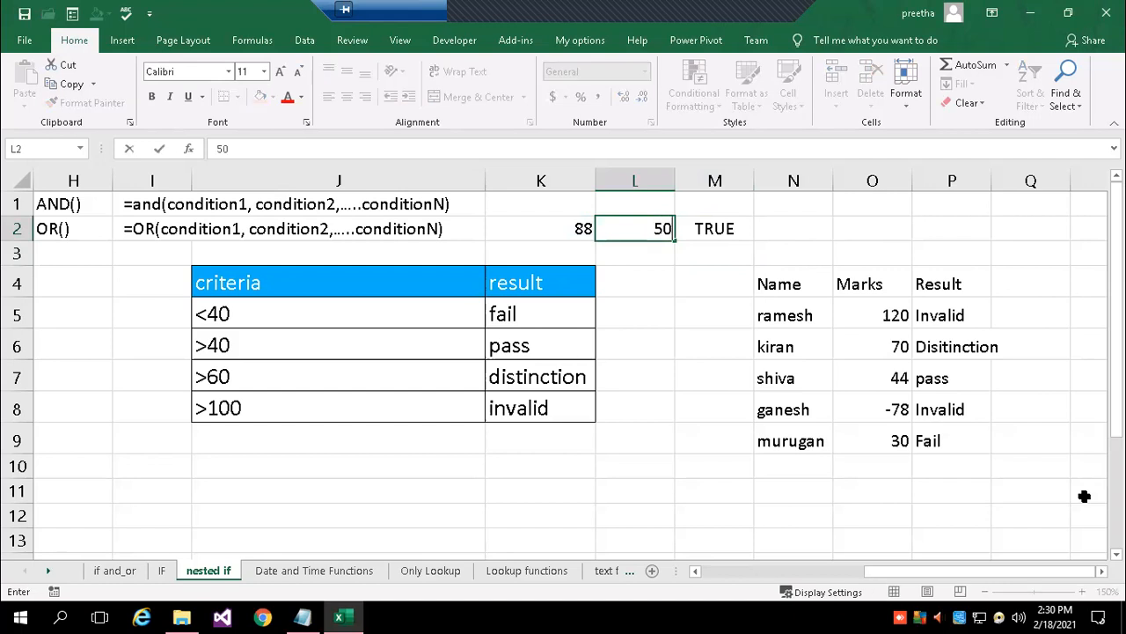
pyautogui.press('Return')
pyautogui.press('Up')
pyautogui.press('Right')
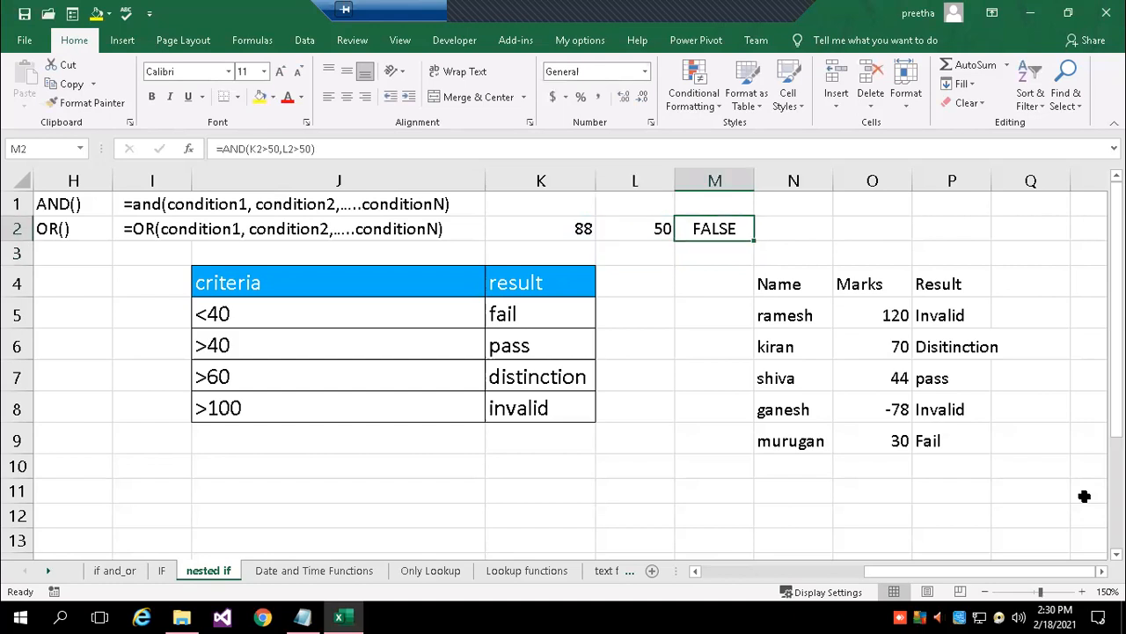
# Inspect the AND formula in cell M2 against the value in L2, leaving the formula as it is.
pyautogui.doubleClick(727, 229)
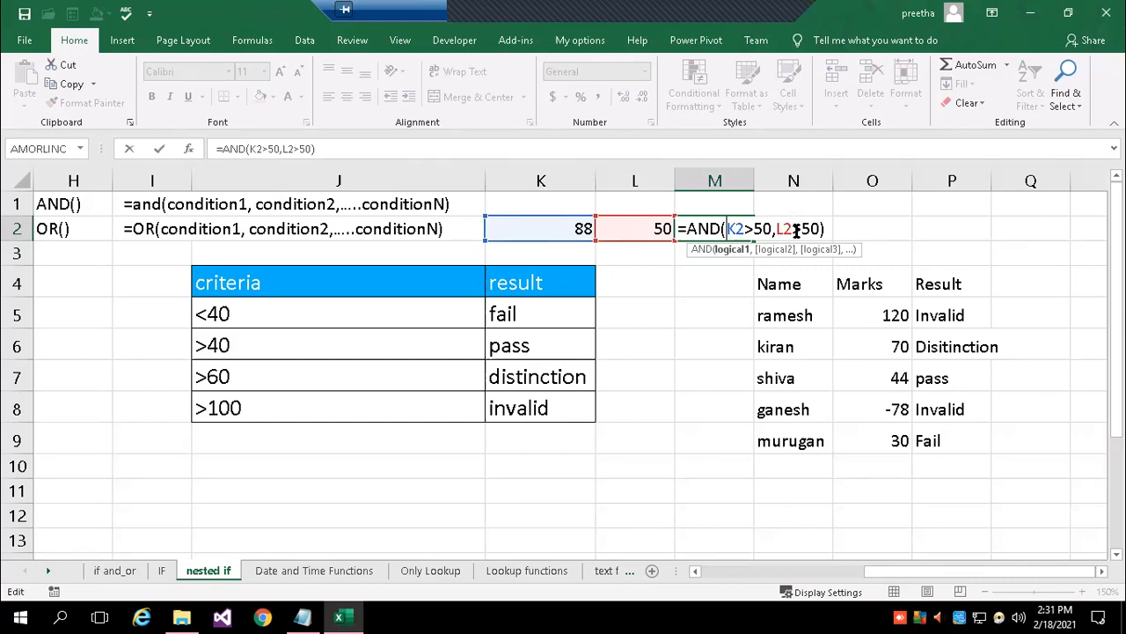
pyautogui.click(649, 229)
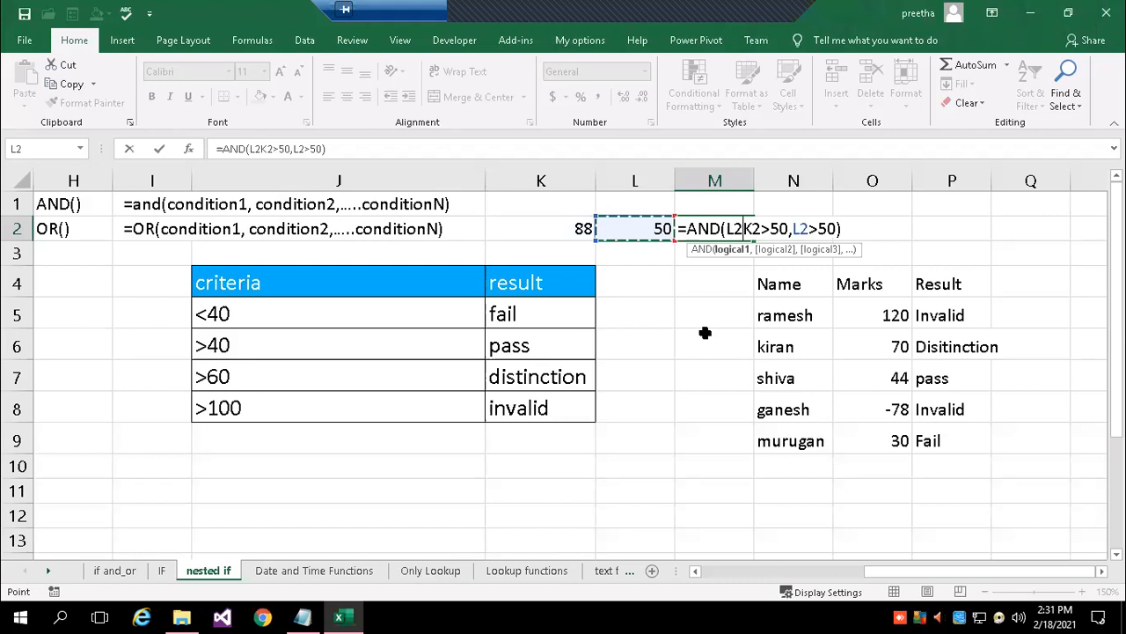
pyautogui.press('Escape')
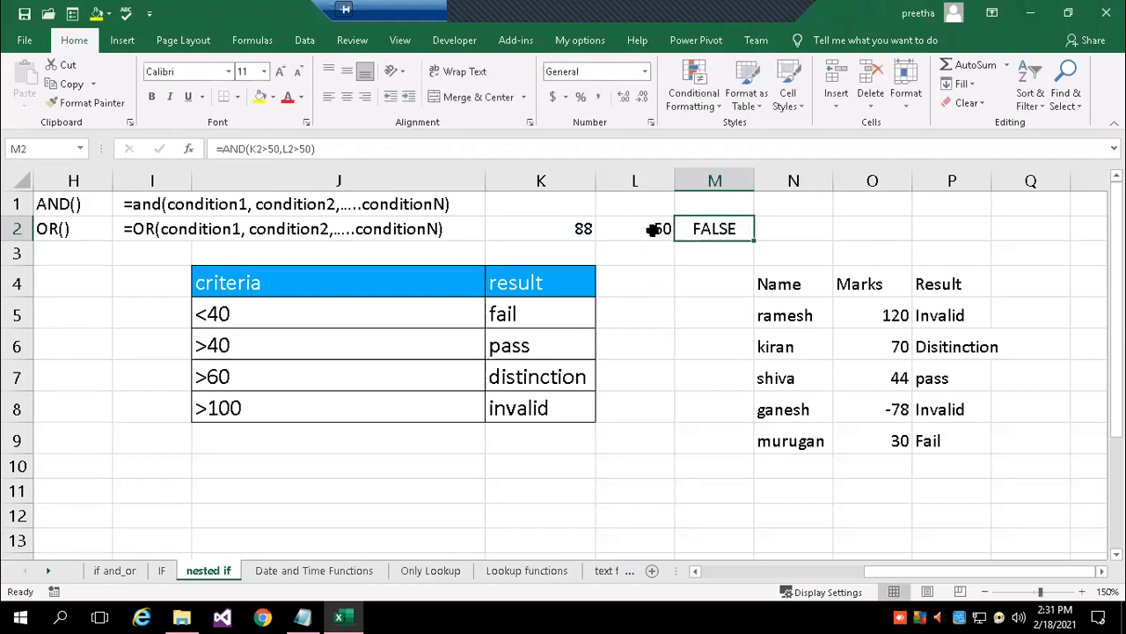
# Set cell L2 to 40 to test the AND formula, and select cell K2.
pyautogui.click(652, 229)
pyautogui.write('40')
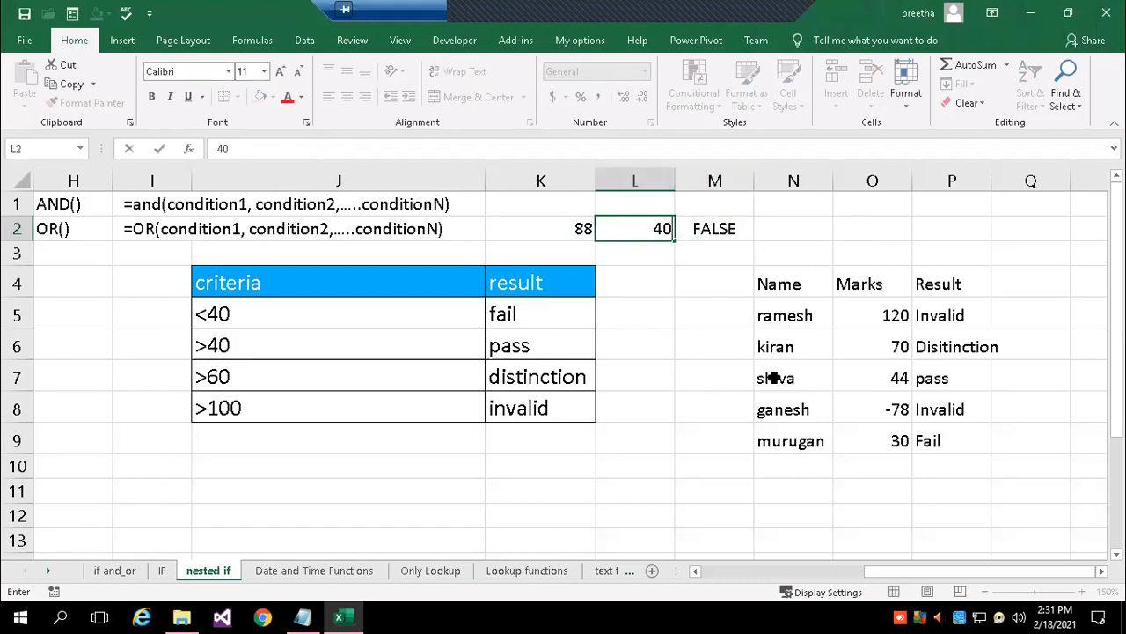
pyautogui.press('Return')
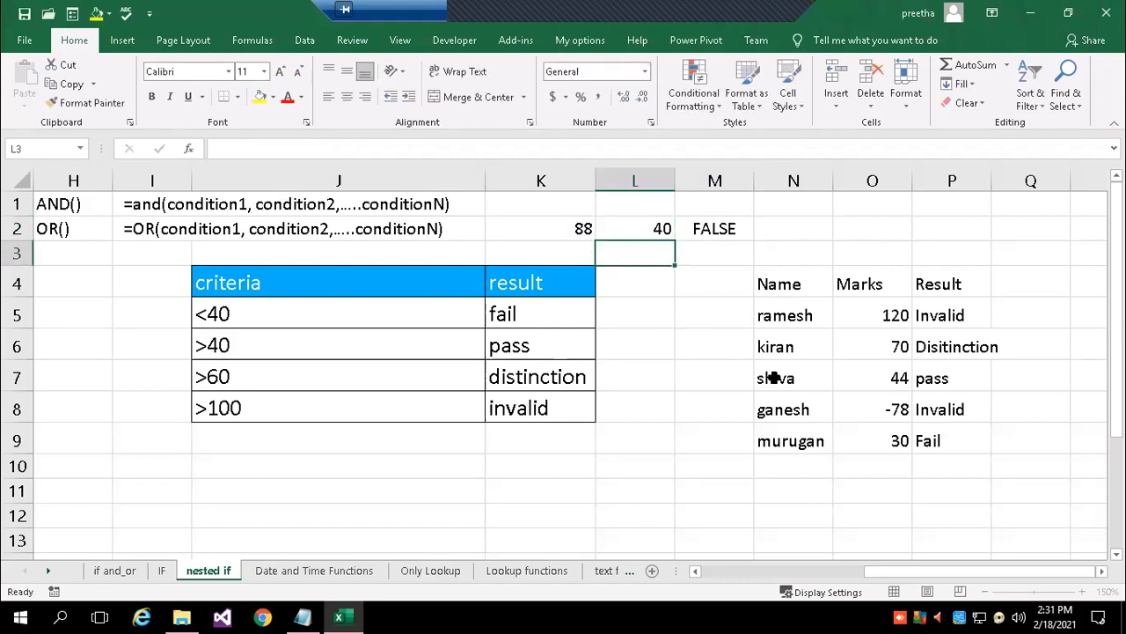
pyautogui.press('Up')
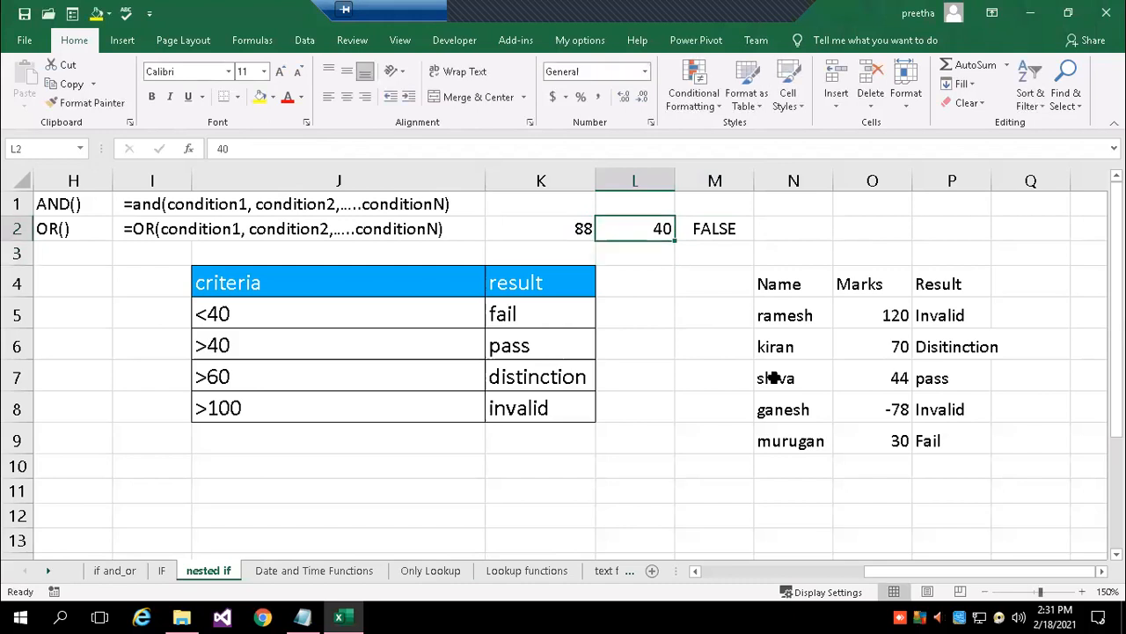
pyautogui.press('Left')
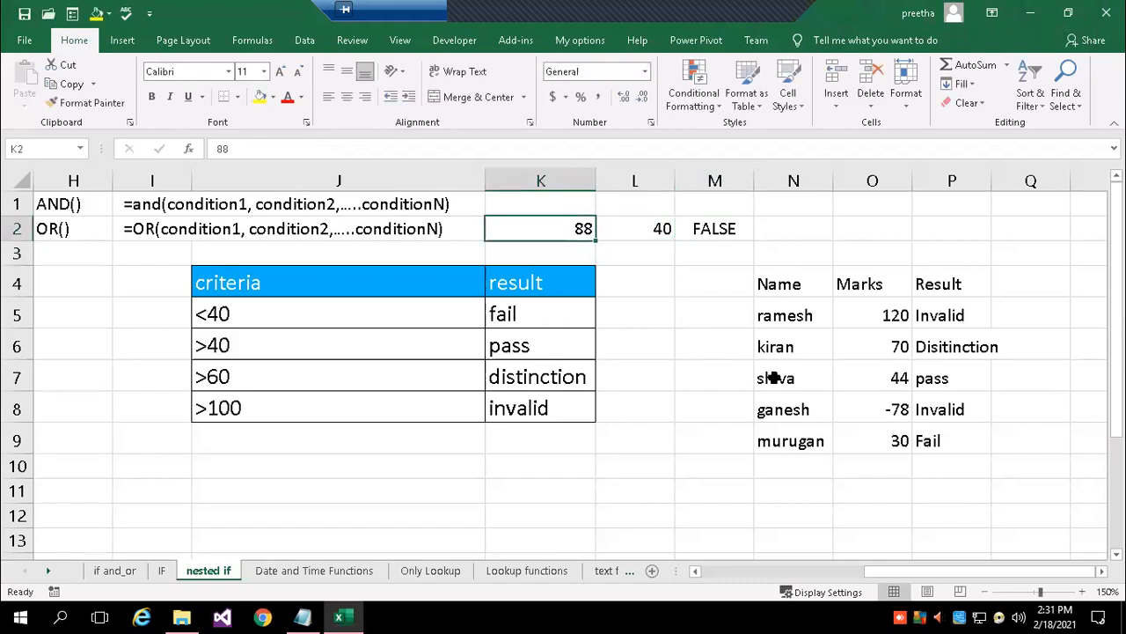
# Set cell L2 to 55 to test the AND formula in cell M2.
pyautogui.press('Right')
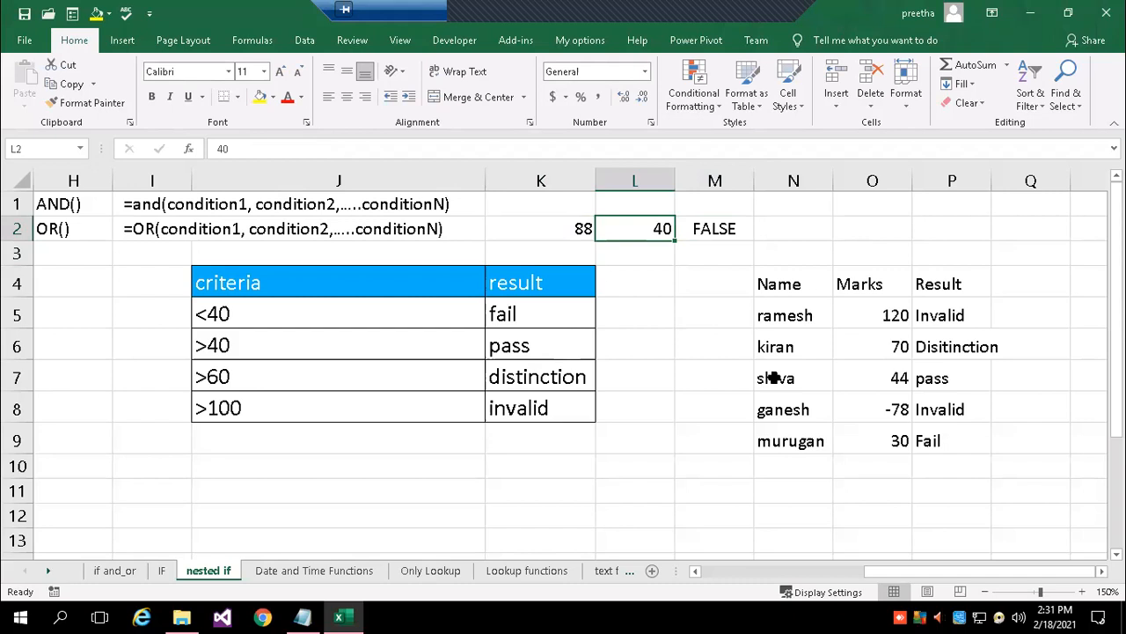
pyautogui.write('55')
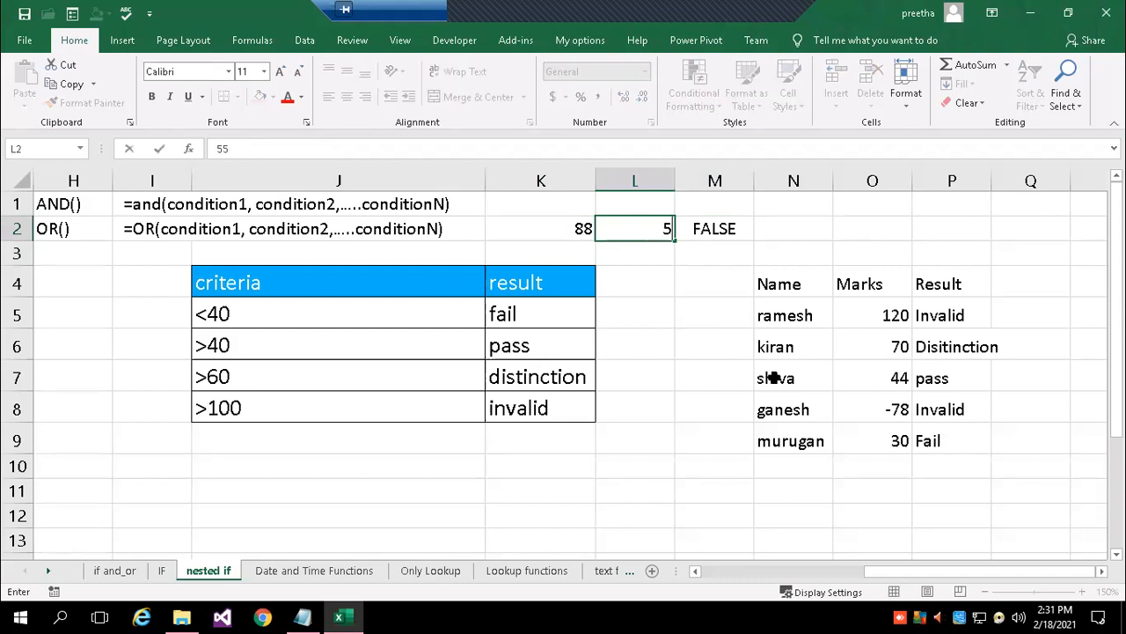
pyautogui.press('Return')
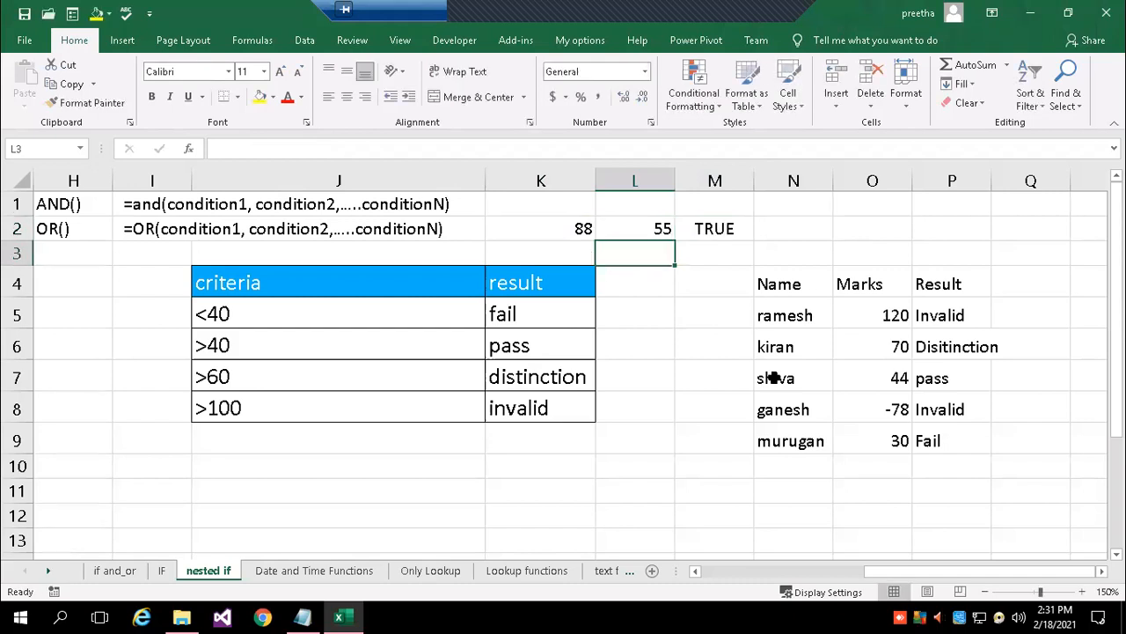
pyautogui.press('Up')
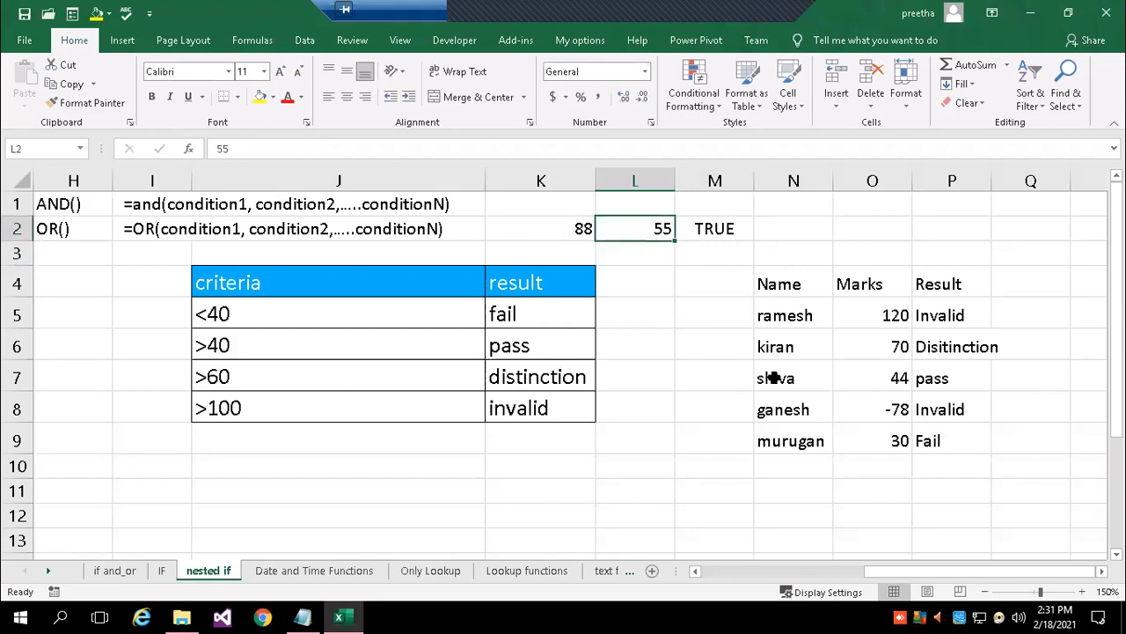
pyautogui.press('Left')
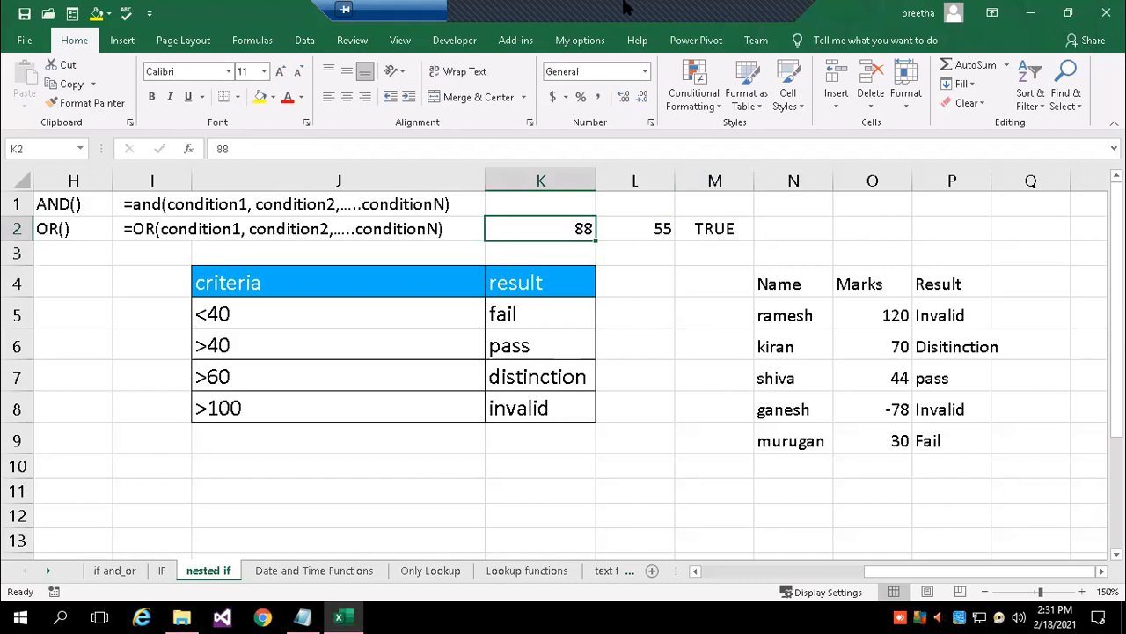
# Inspect the AND formula in cell M2 and its two conditions, leaving the formula as it is.
pyautogui.click(729, 225)
pyautogui.doubleClick(729, 231)
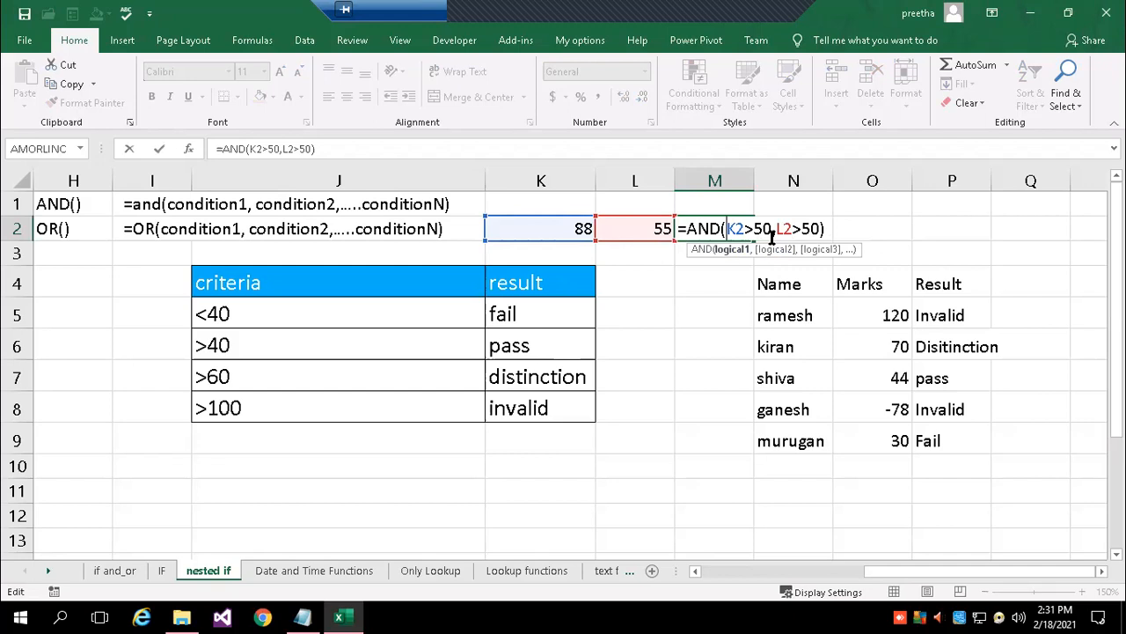
pyautogui.press('Return')
pyautogui.press('Up')
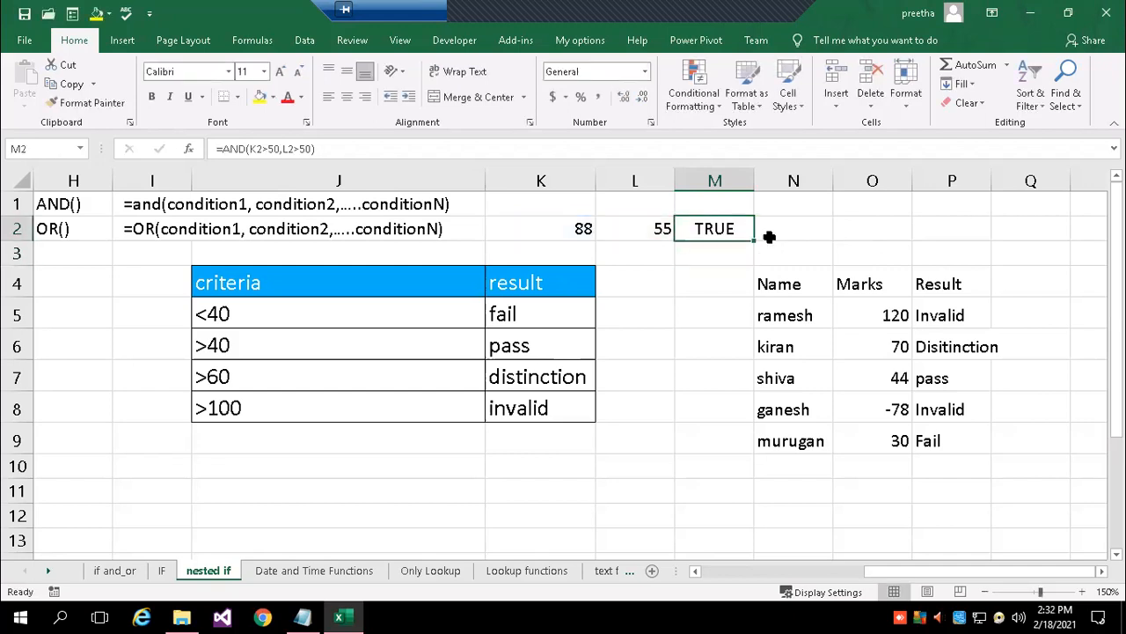
# Set cell L2 to 49 to make the second condition of the AND formula false.
pyautogui.press('Left')
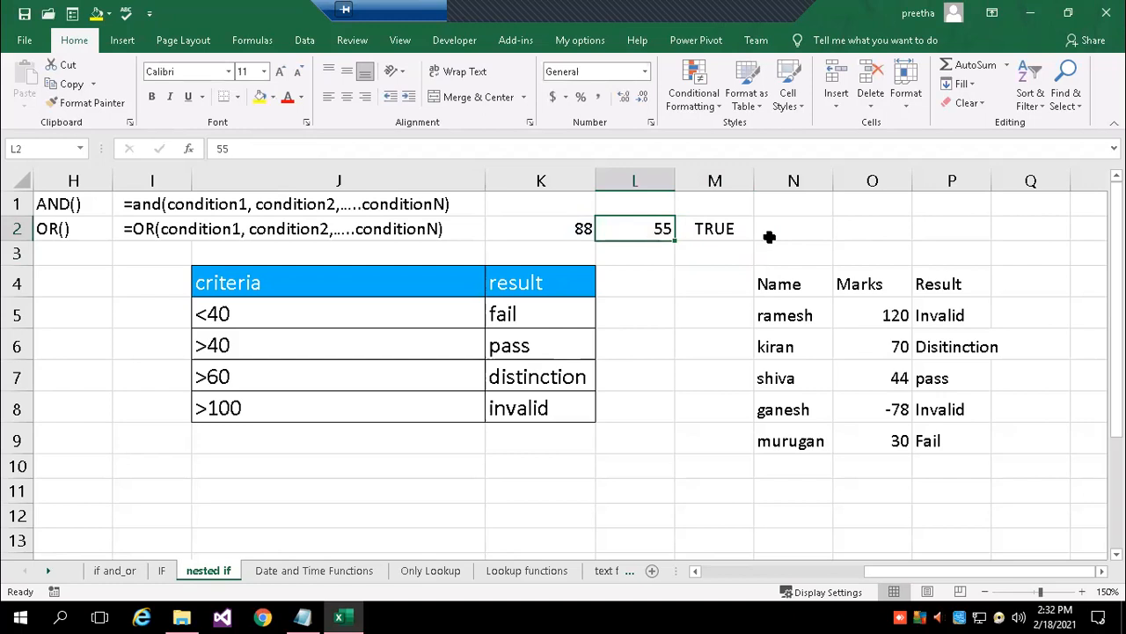
pyautogui.write('49')
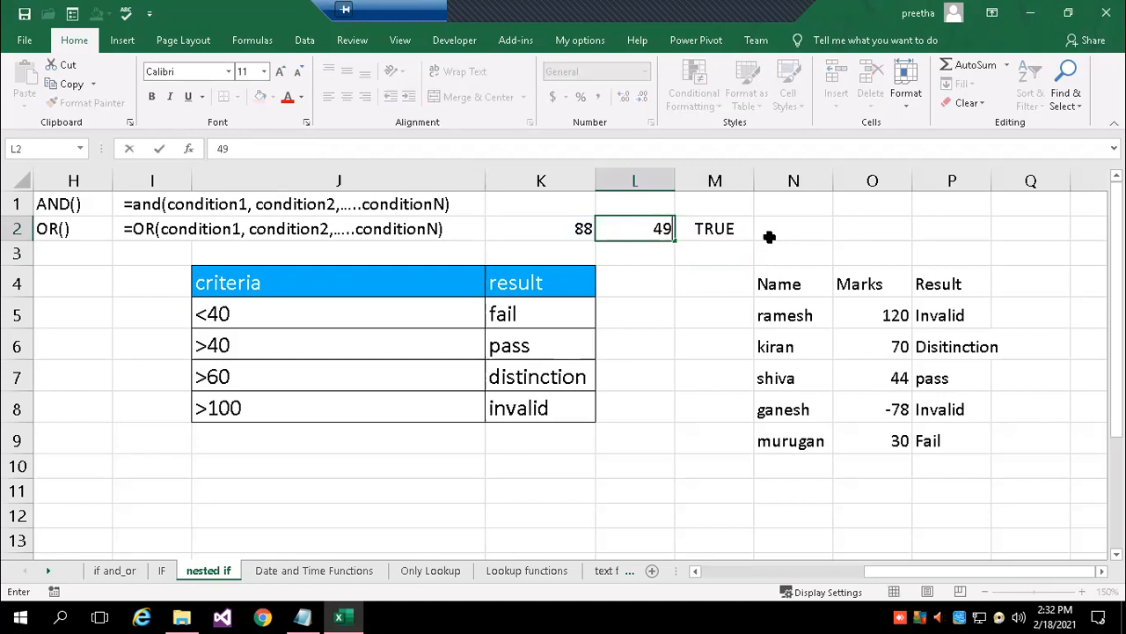
pyautogui.press('Return')
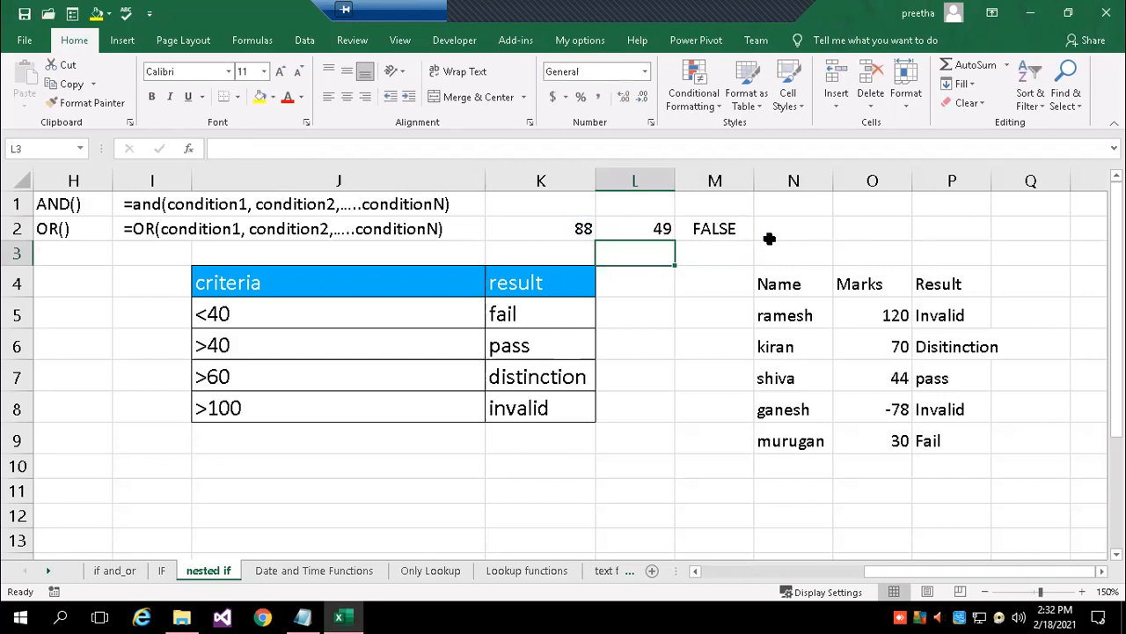
# Enter the formula =OR(K2>50,L2>50) in cell O2 and check its result.
pyautogui.press('Up')
pyautogui.press('Right')
pyautogui.press('Right')
pyautogui.press('Right')
pyautogui.write('=or')
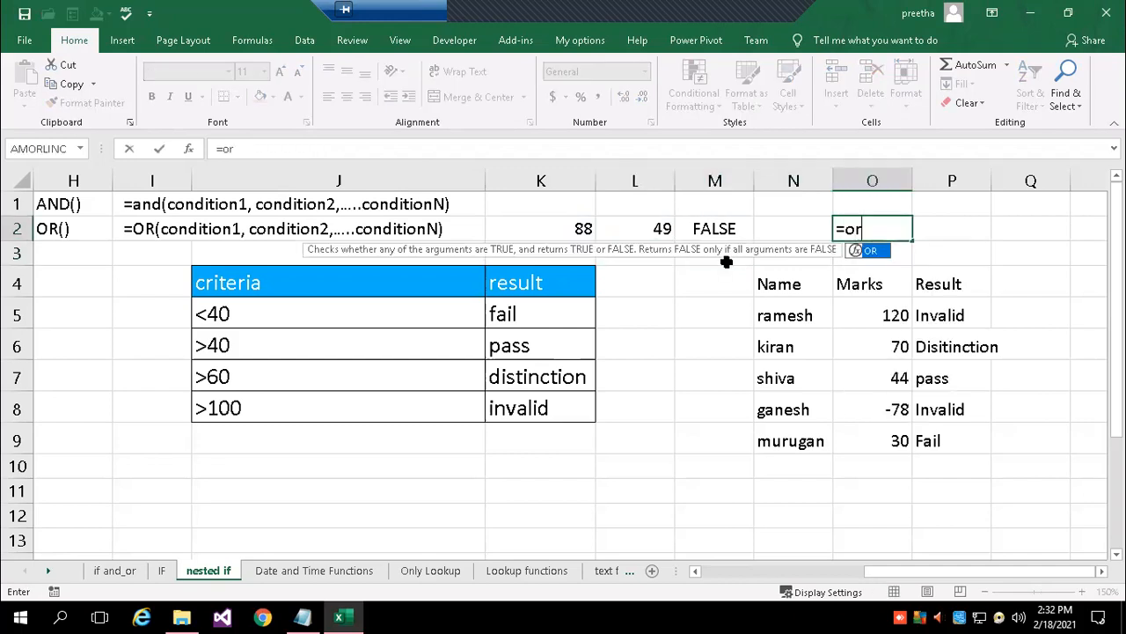
pyautogui.write('(')
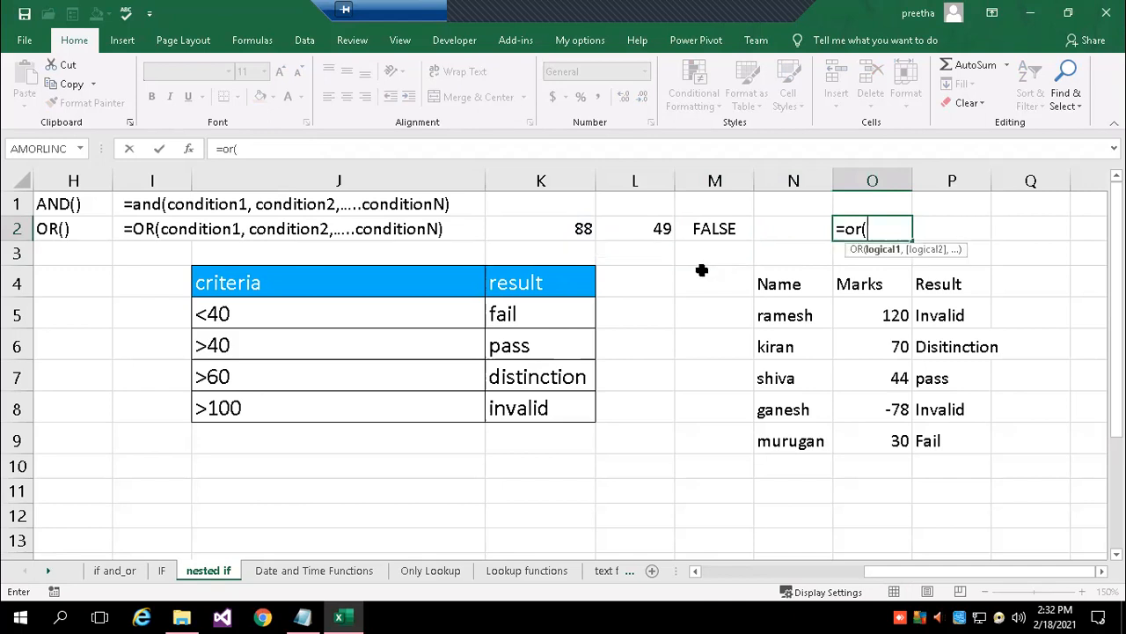
pyautogui.click(578, 225)
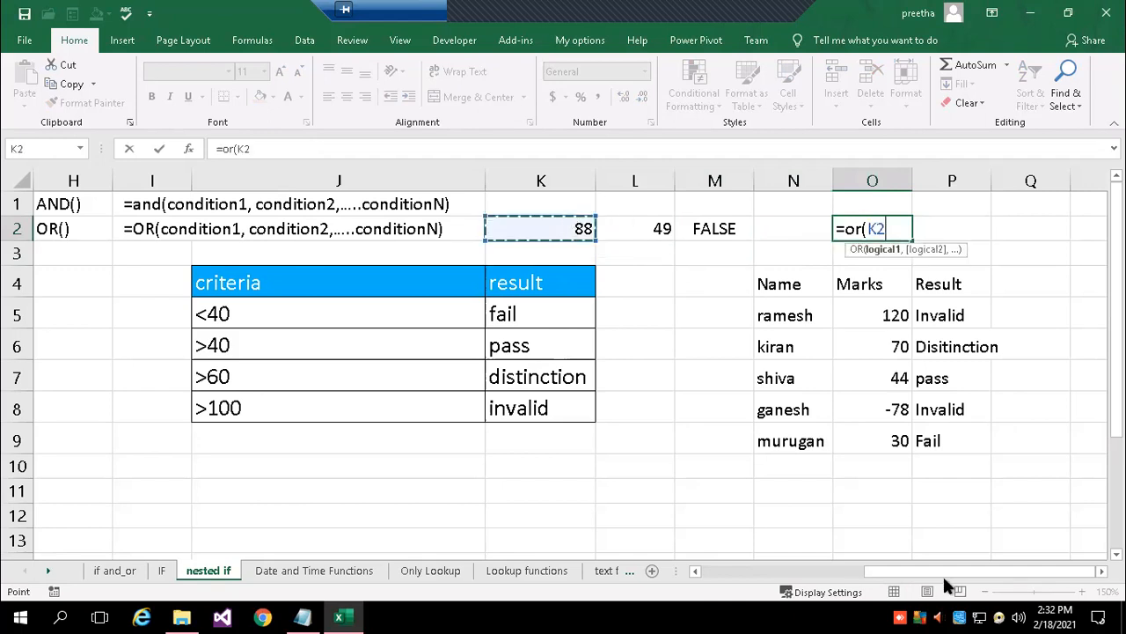
pyautogui.write('>50,')
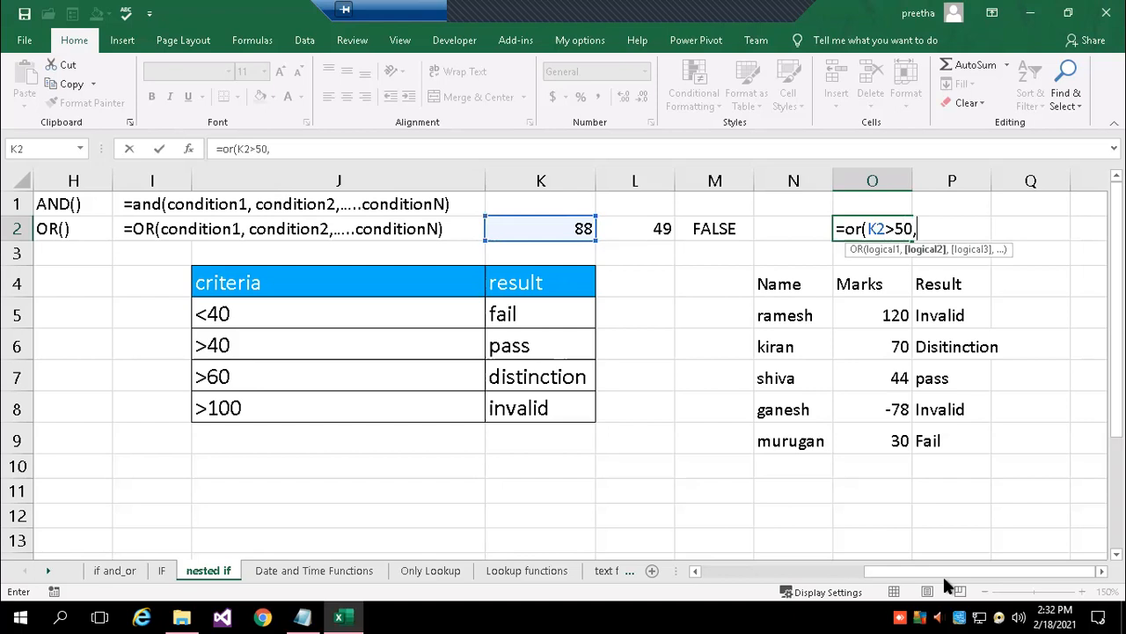
pyautogui.click(638, 226)
pyautogui.write('>50)')
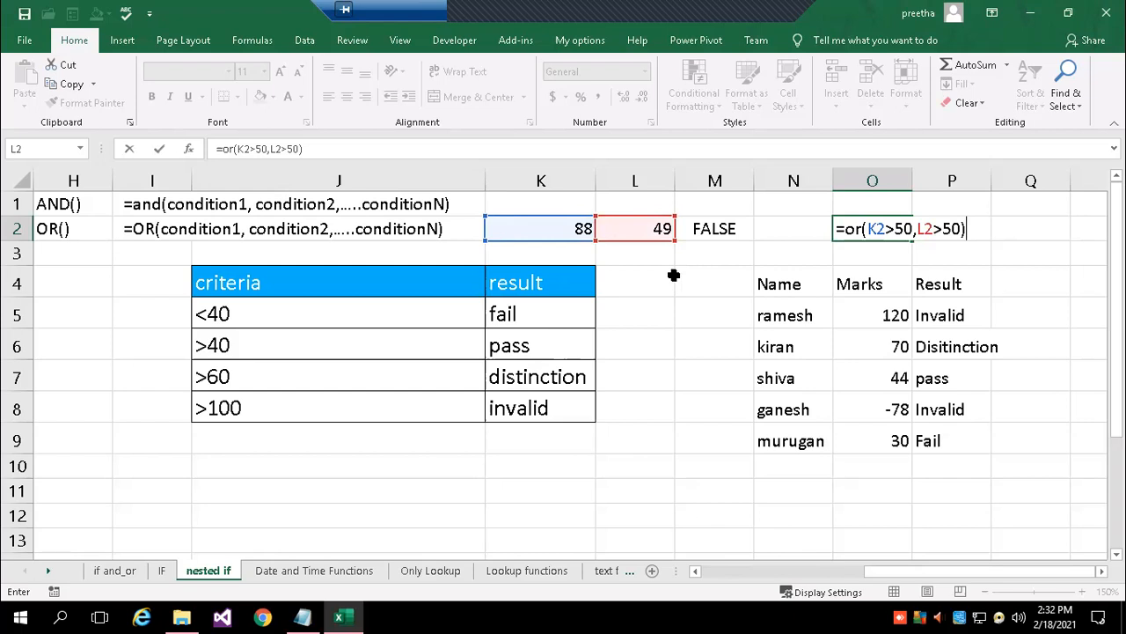
pyautogui.press('Return')
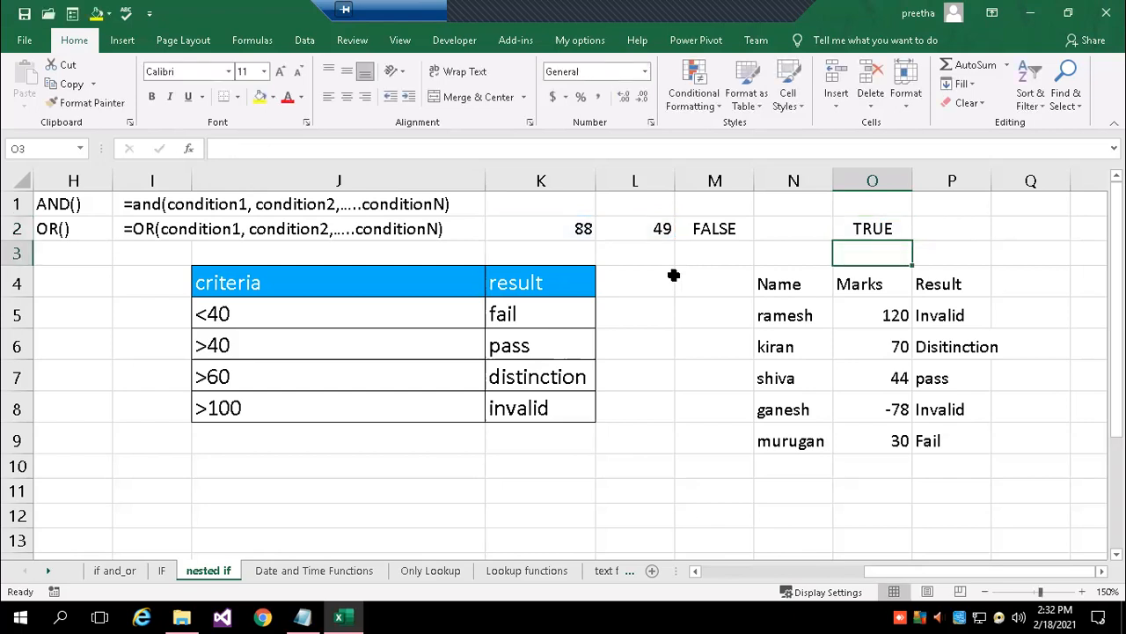
pyautogui.press('Up')
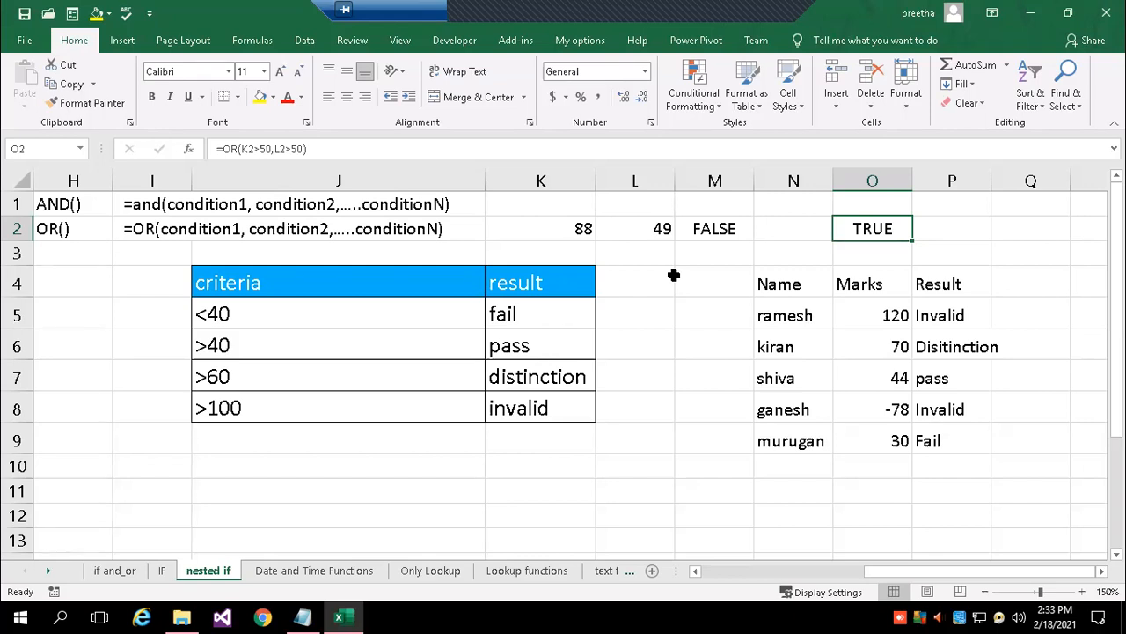
# Enter the subject headings s1, s2, s3 and s4 in cells K11 to N11.
pyautogui.scroll(-1, 616, 444)
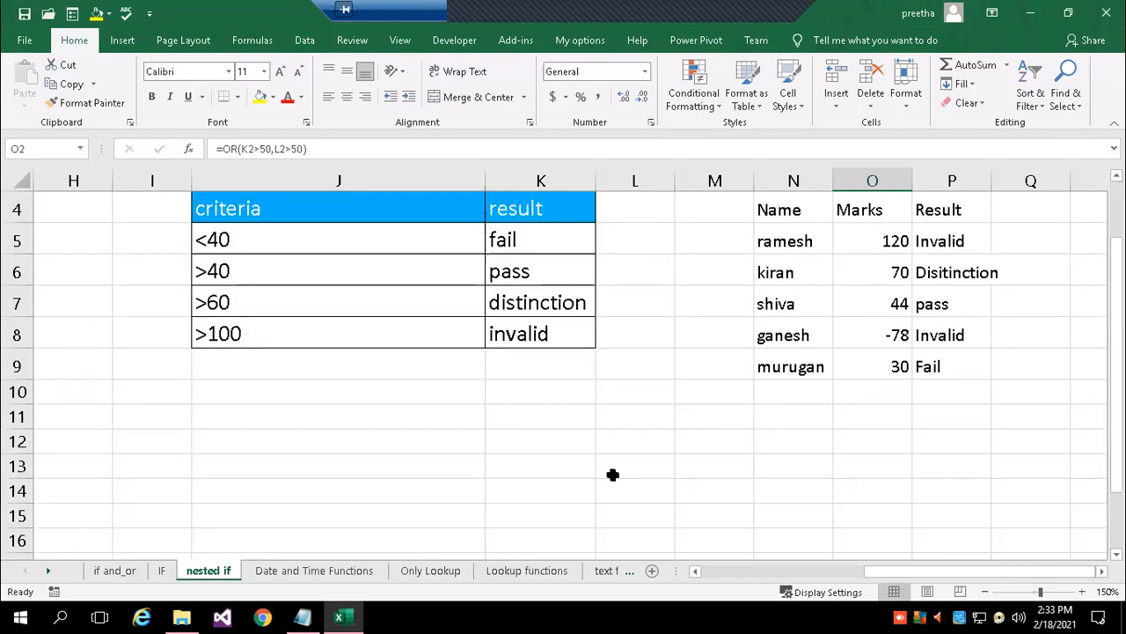
pyautogui.click(561, 410)
pyautogui.write('s1')
pyautogui.press('Tab')
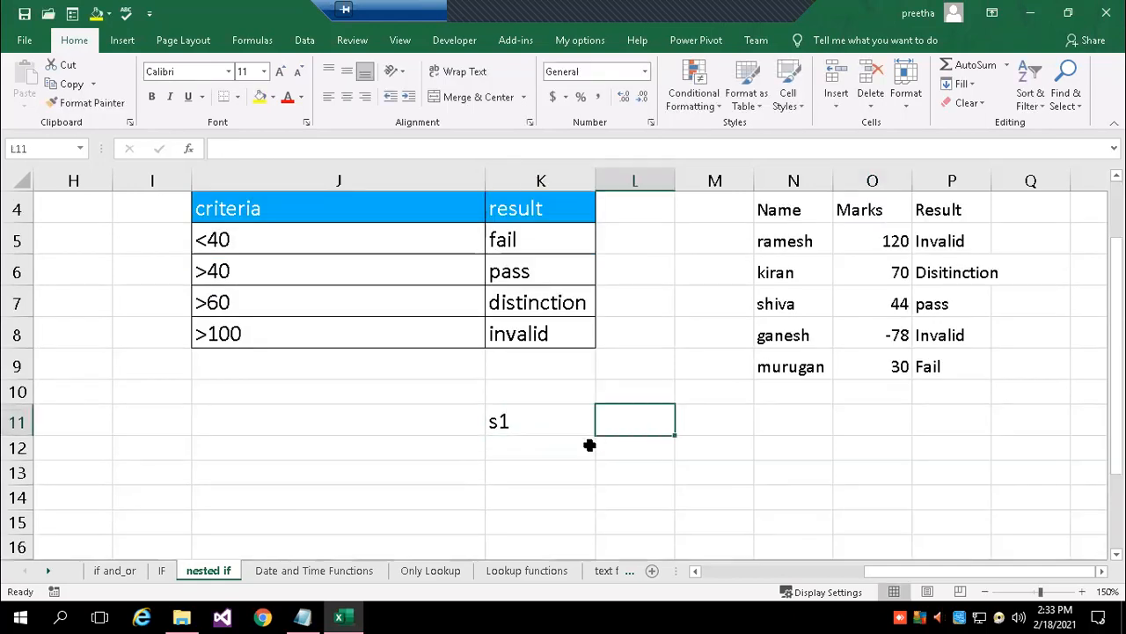
pyautogui.write('s2')
pyautogui.press('Tab')
pyautogui.write('s3')
pyautogui.press('Tab')
pyautogui.write('s4')
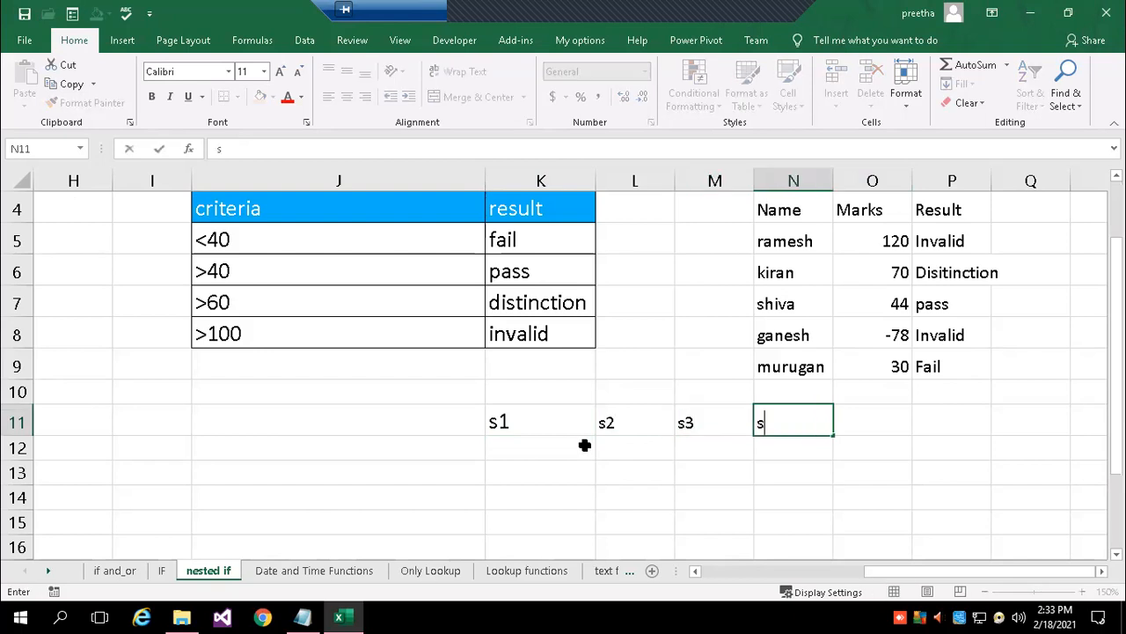
pyautogui.press('Return')
# Fill in the marks 45, 67, 45 and 78 under s1 to s4 in cells K12 to N12.
pyautogui.press('Left')
pyautogui.press('Left')
pyautogui.press('Left')
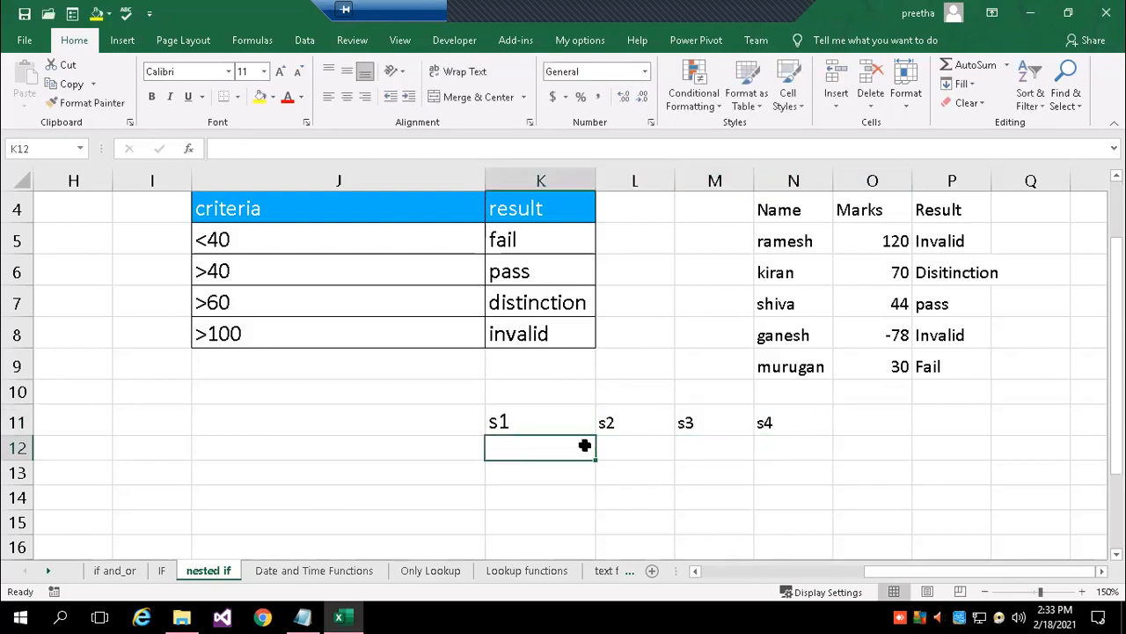
pyautogui.write('45')
pyautogui.press('Tab')
pyautogui.write('67')
pyautogui.press('Tab')
pyautogui.write('45')
pyautogui.press('Tab')
pyautogui.write('78')
pyautogui.press('Tab')
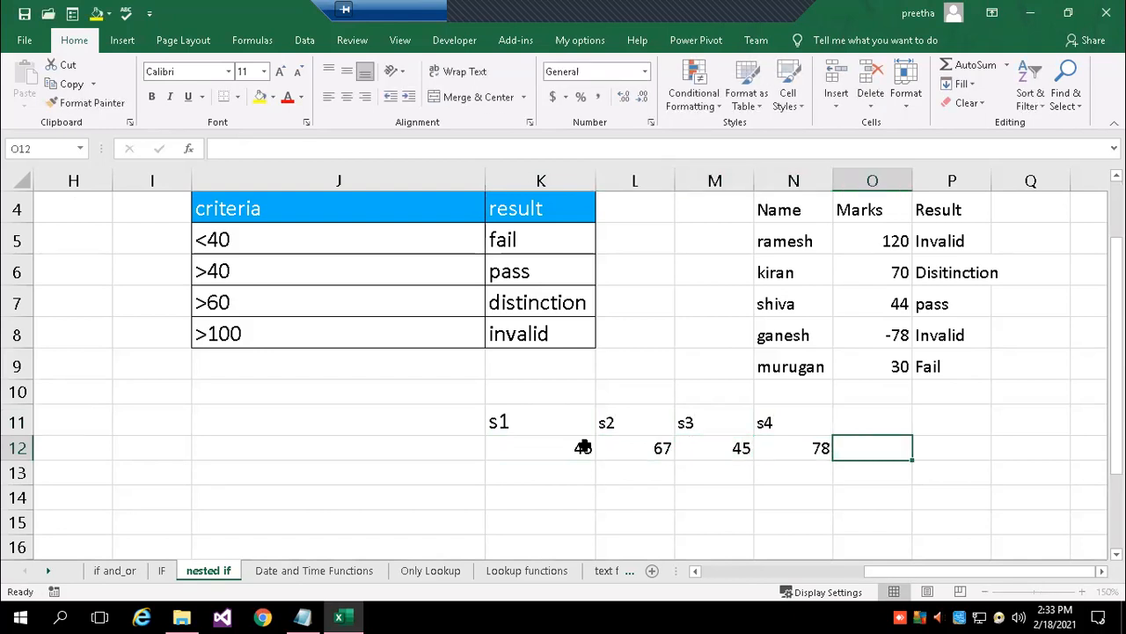
# Add the heading "result" in cell O11 beside the s4 heading.
pyautogui.press('Up')
pyautogui.write('result')
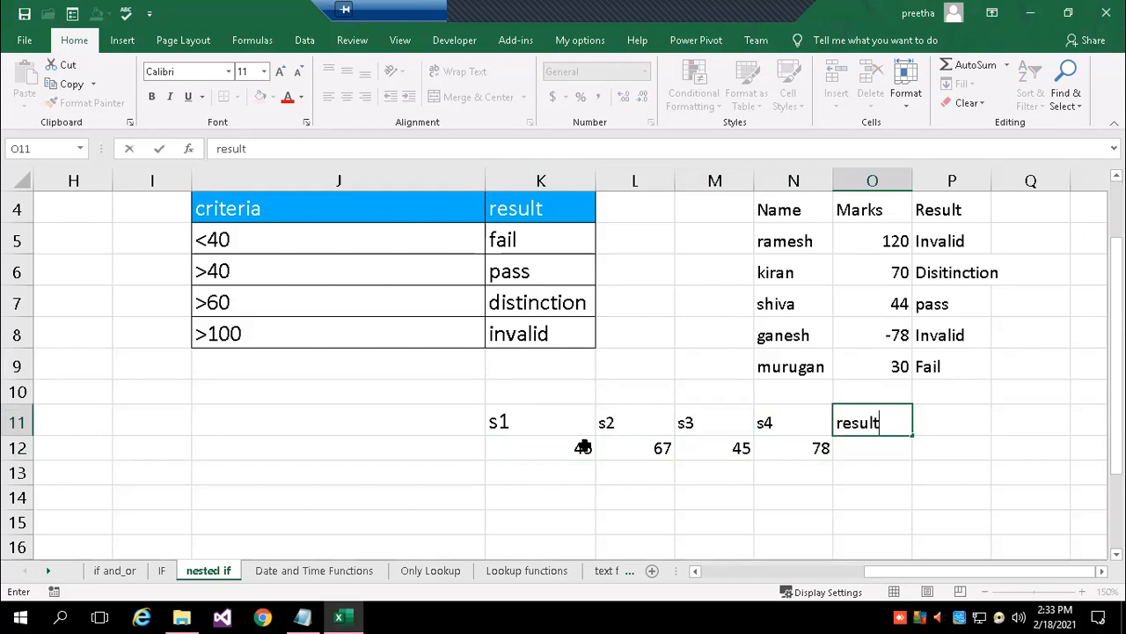
pyautogui.press('Return')
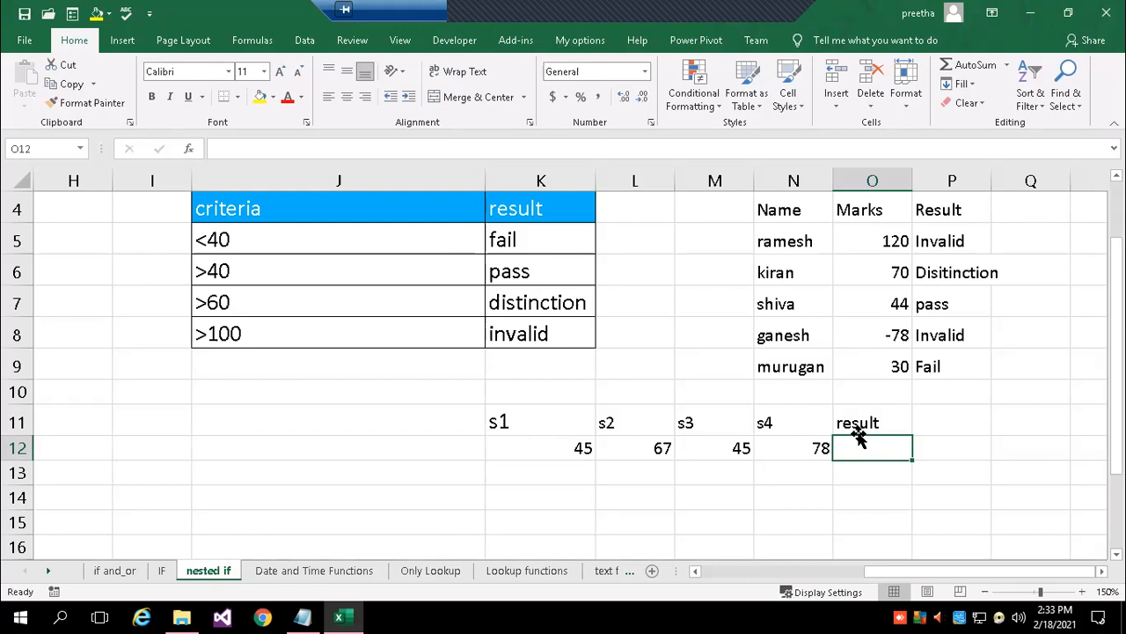
# Begin an IF formula in cell O12 whose AND test requires K12, L12, M12 and N12 each to be greater than 40.
pyautogui.write('=')
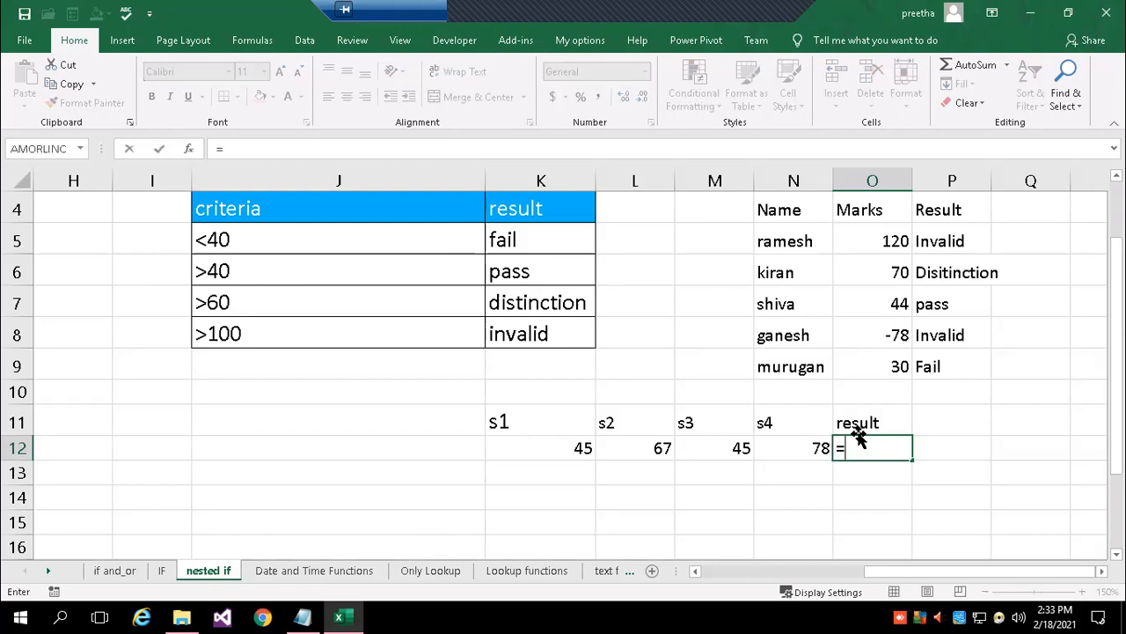
pyautogui.write('if(')
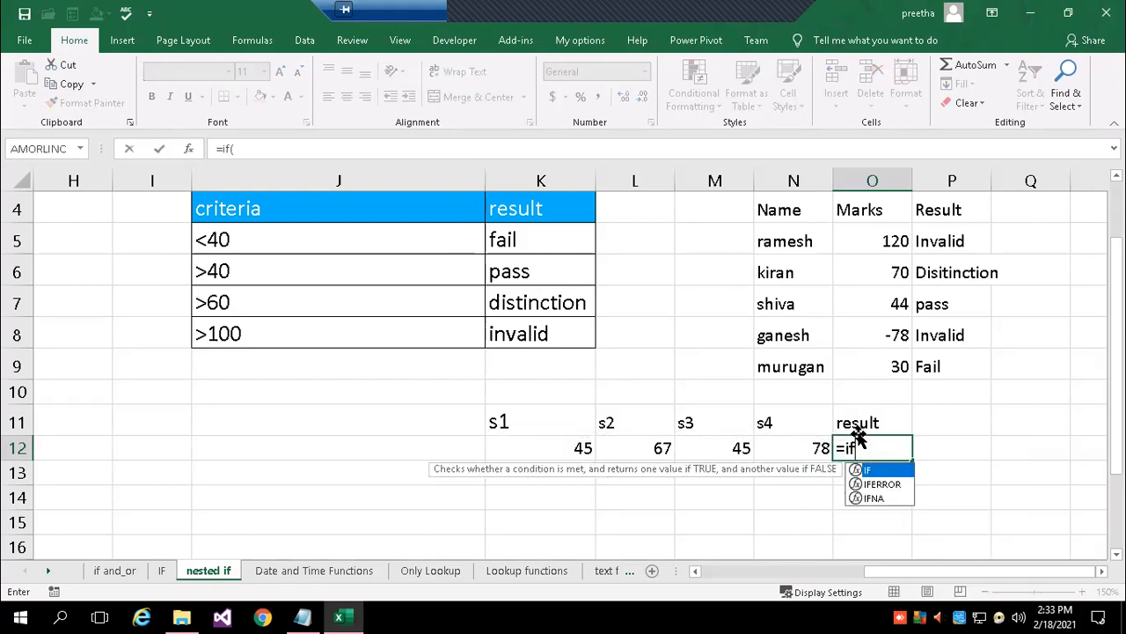
pyautogui.write('and(')
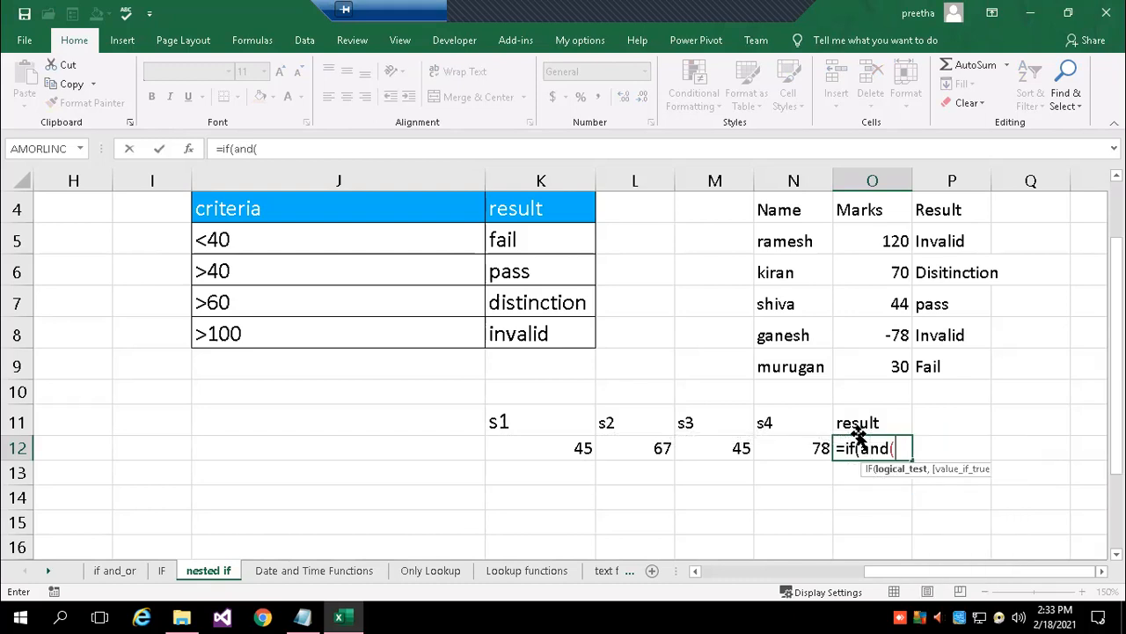
pyautogui.click(551, 454)
pyautogui.write('>40')
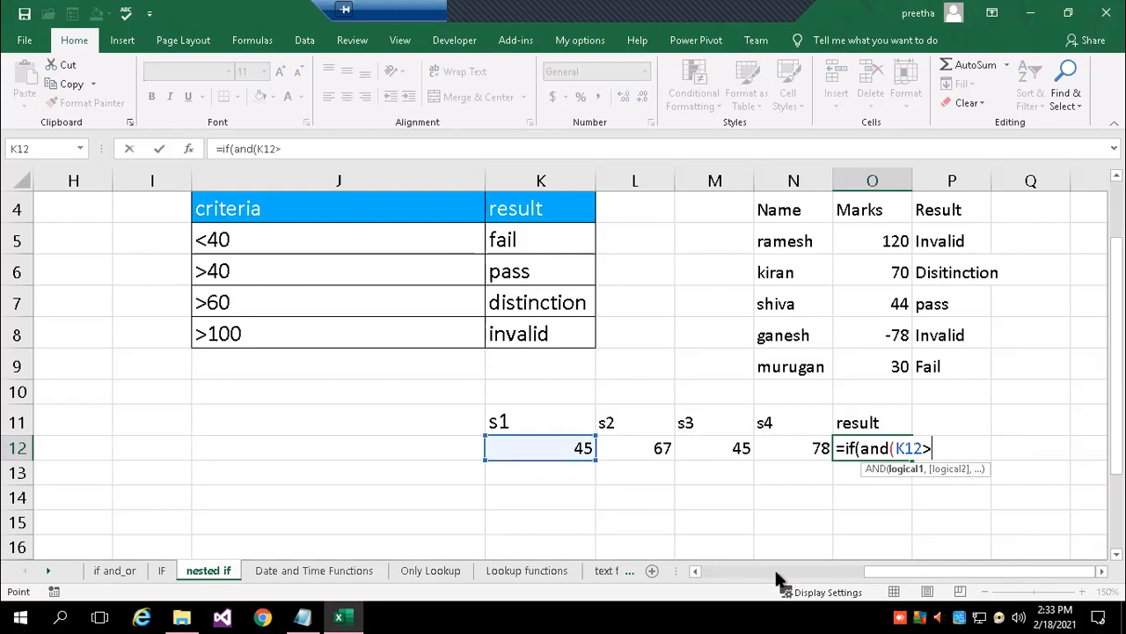
pyautogui.write(',')
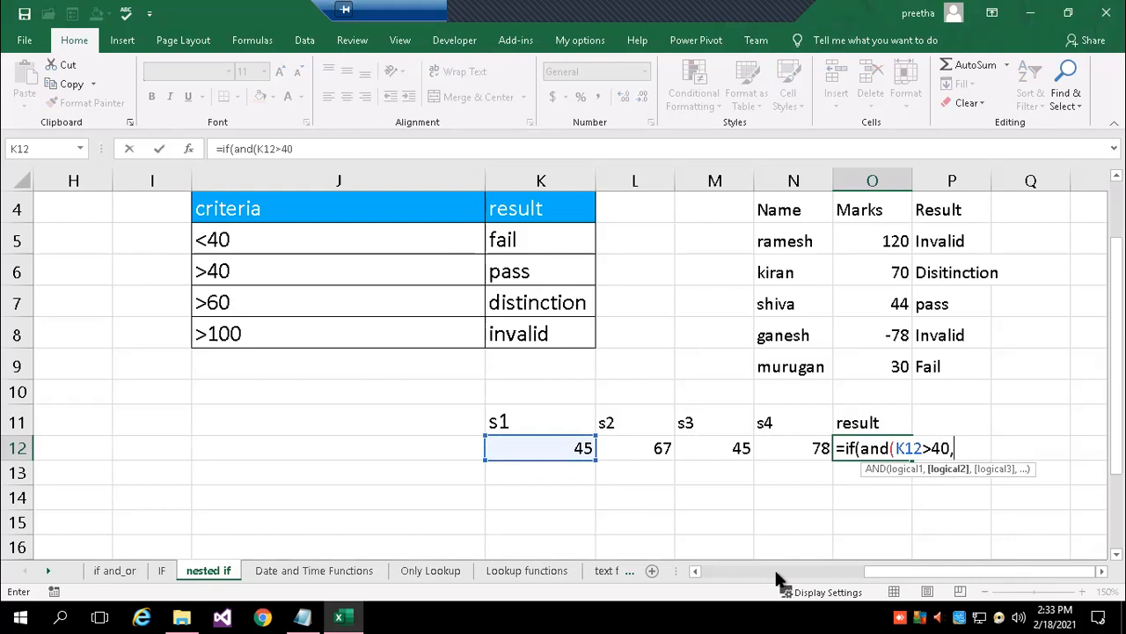
pyautogui.write('l12')
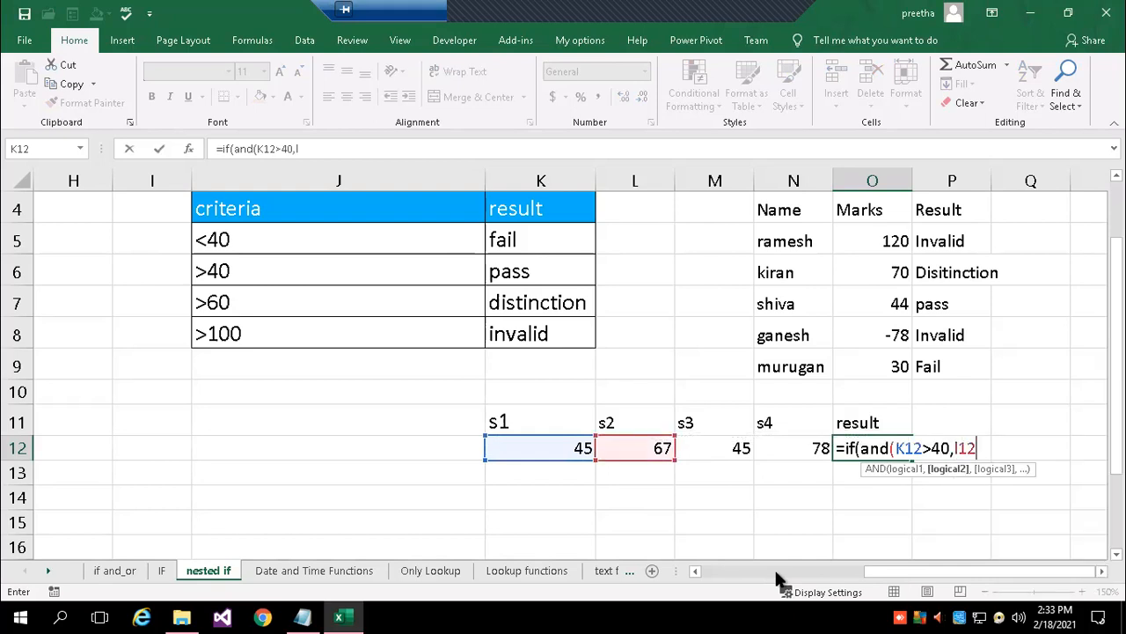
pyautogui.write('>40')
pyautogui.write(',')
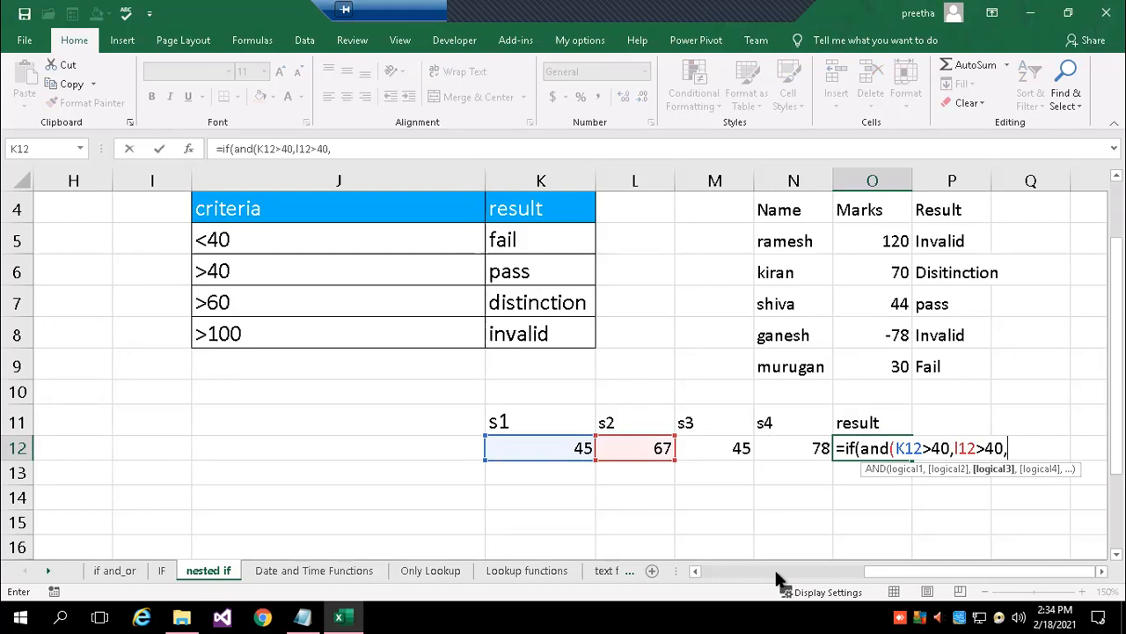
pyautogui.write('m12')
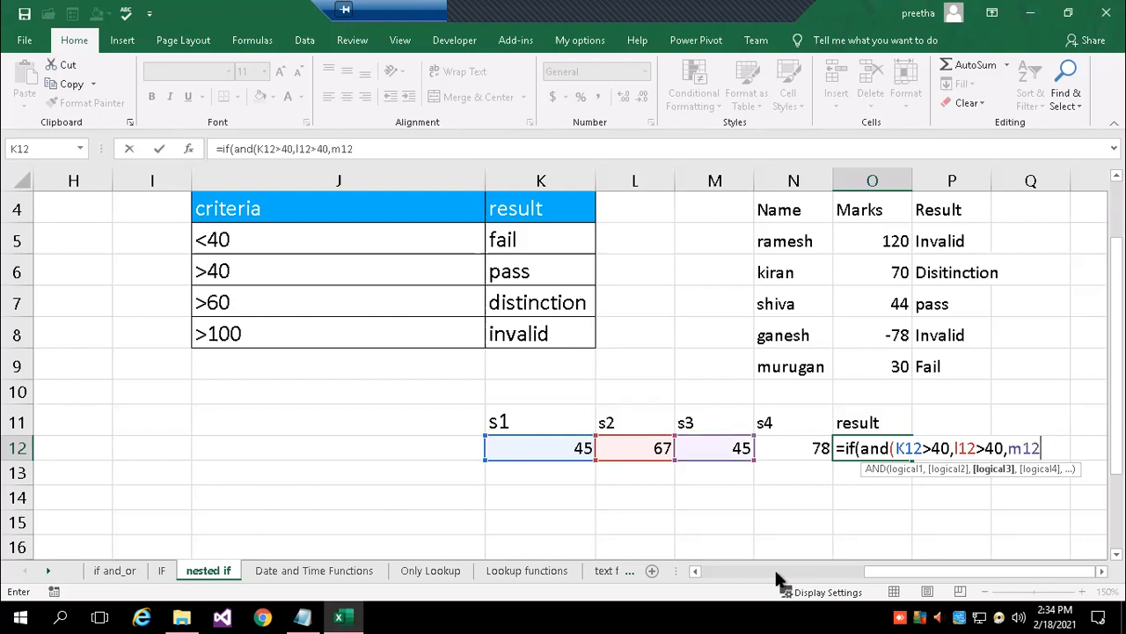
pyautogui.write('>40,')
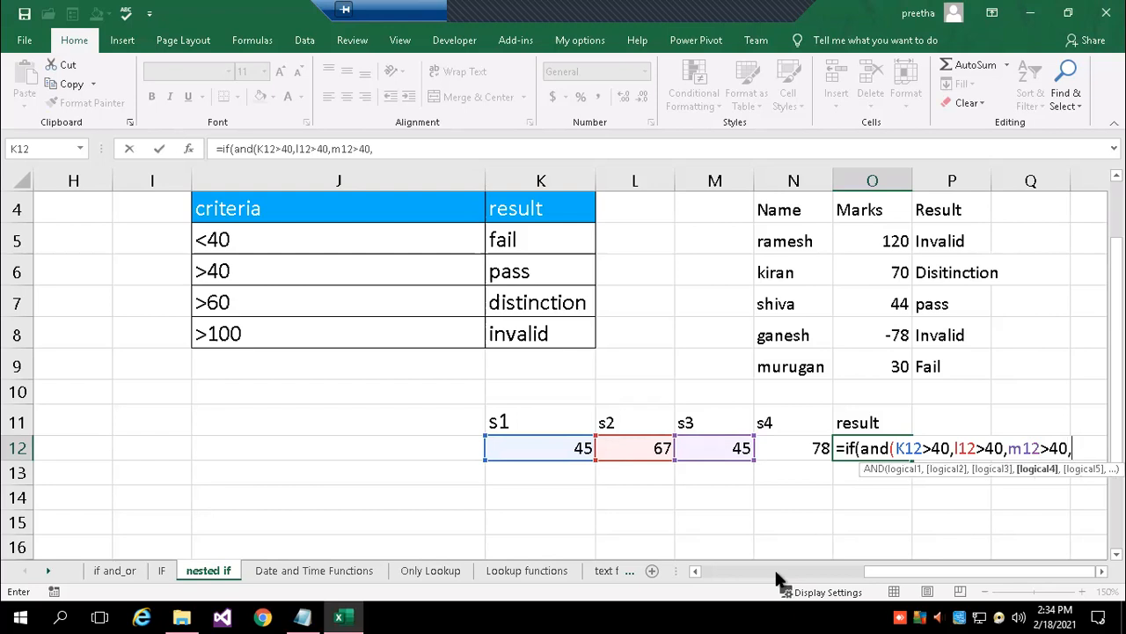
pyautogui.write('n12>')
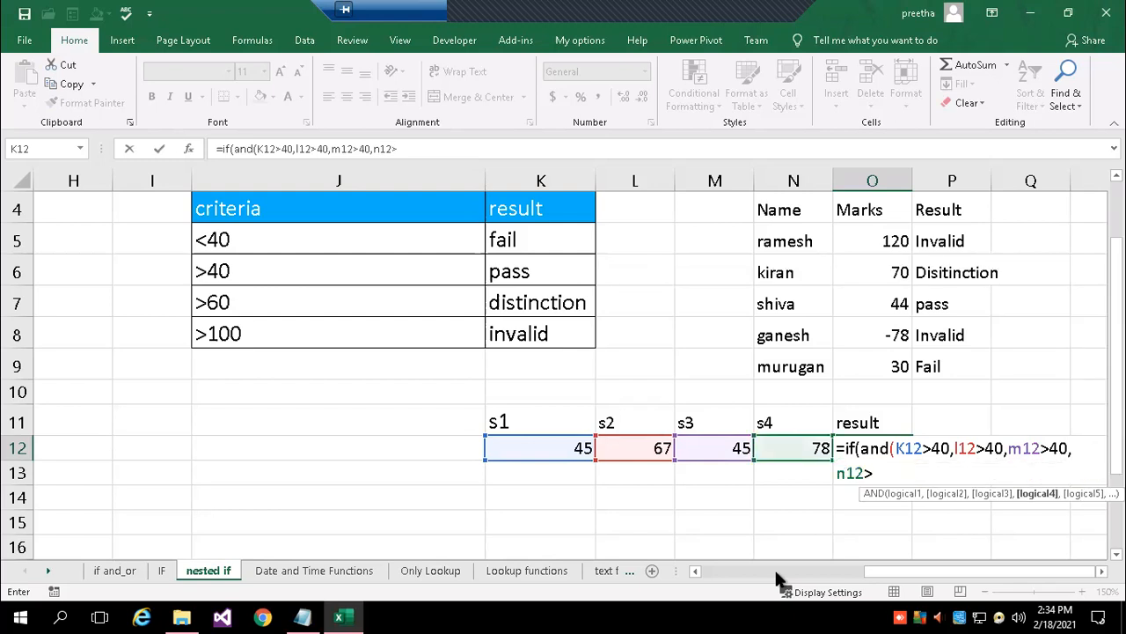
pyautogui.write('40)')
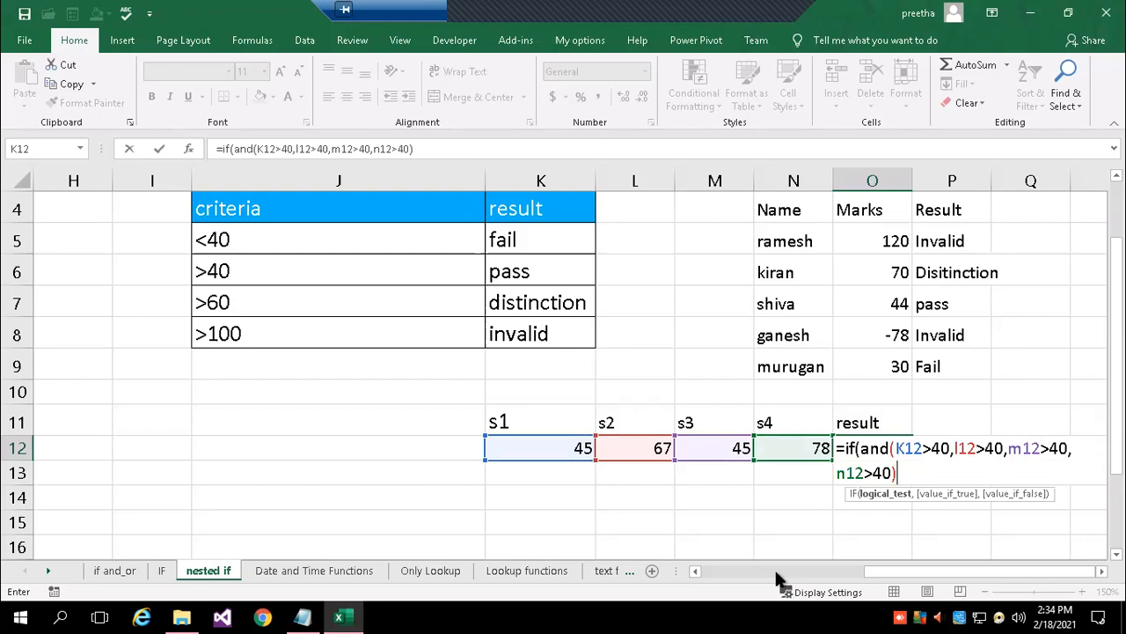
# Complete the O12 formula with "Pass" as the true value and "Fail" as the false value.
pyautogui.write(',')
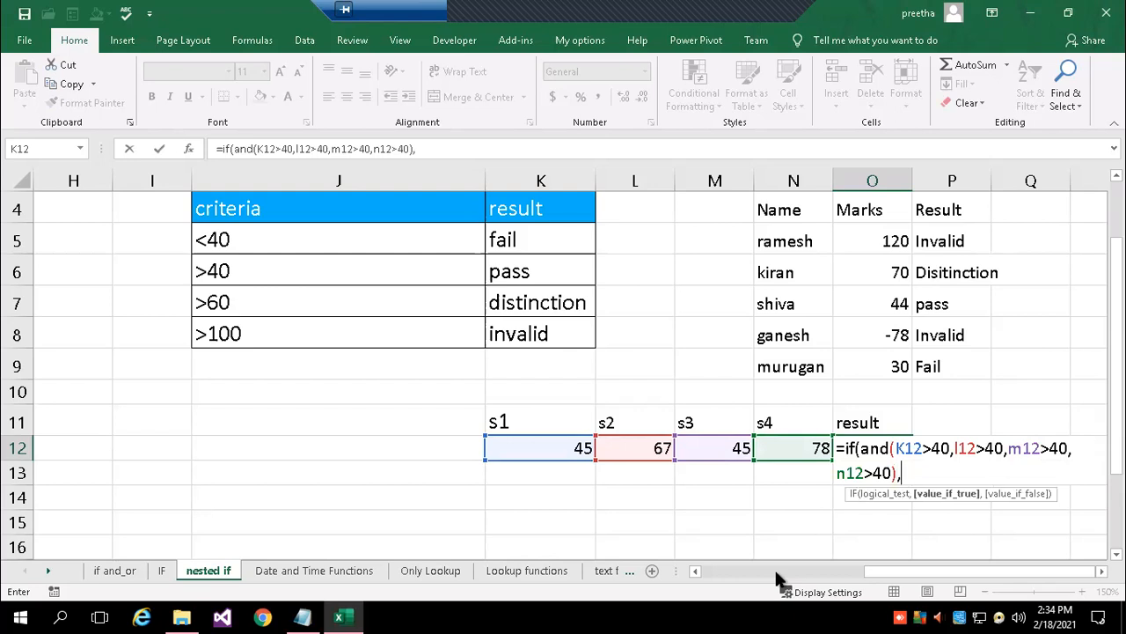
pyautogui.write('"Pass","Fail')
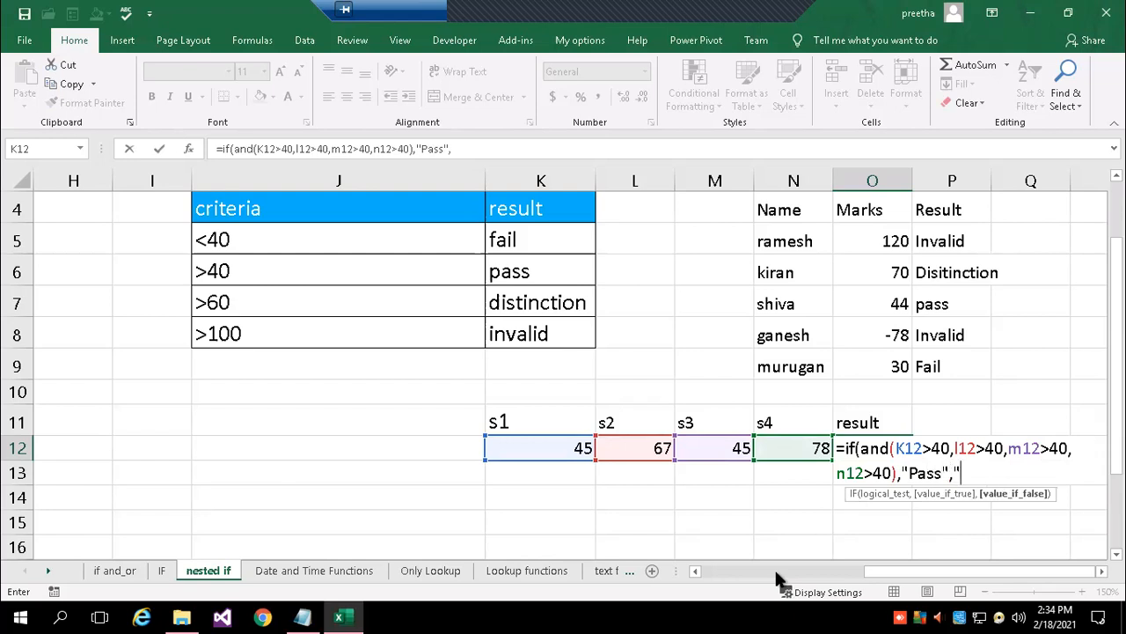
pyautogui.write('")')
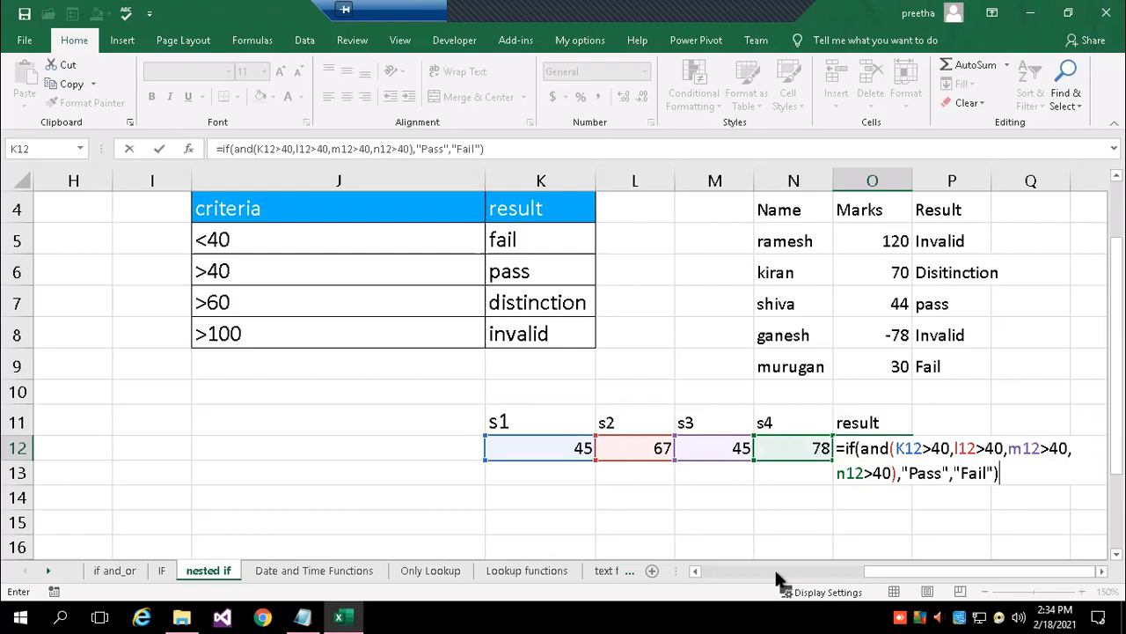
pyautogui.press('Return')
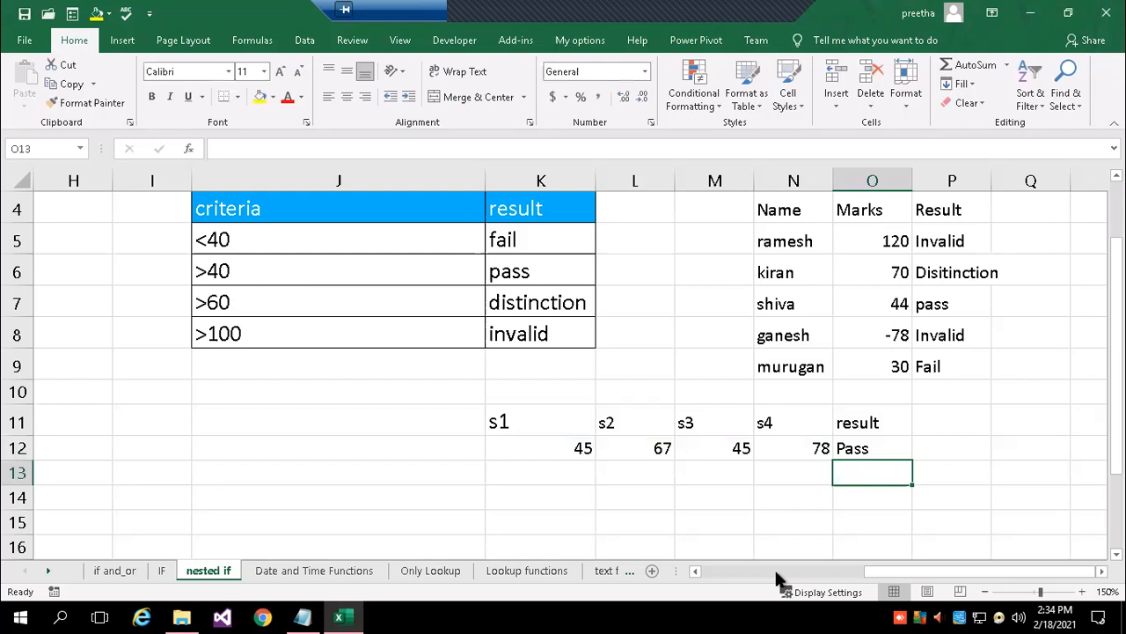
# Set the s3 mark in cell M12 to 39 to test the IF and AND formula.
pyautogui.press('Up')
pyautogui.press('Left')
pyautogui.press('Left')
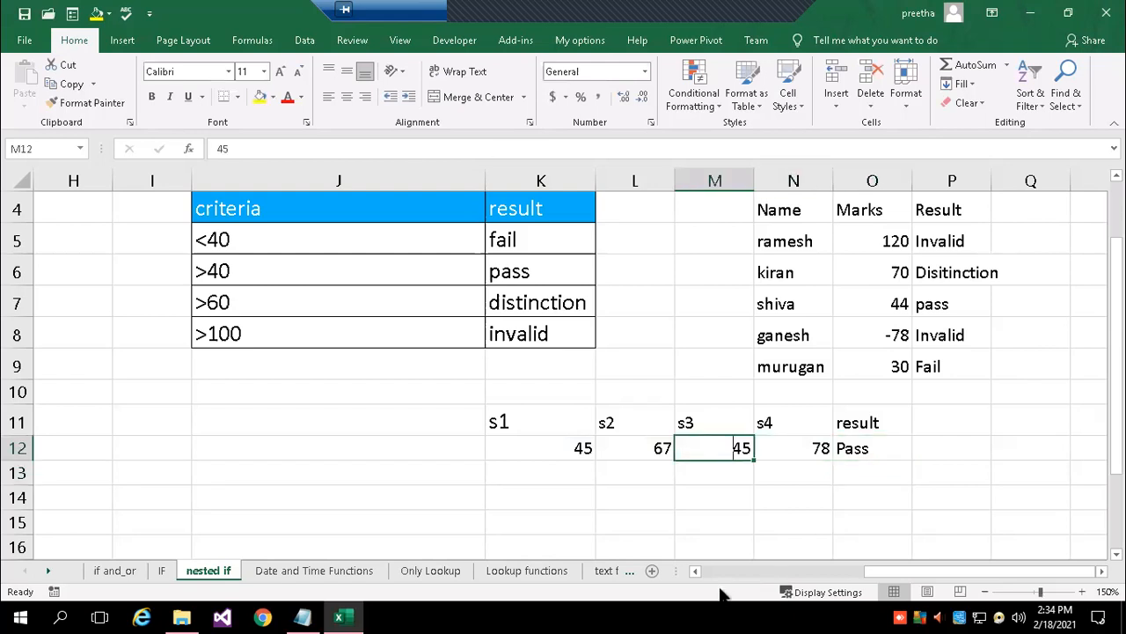
pyautogui.write('39')
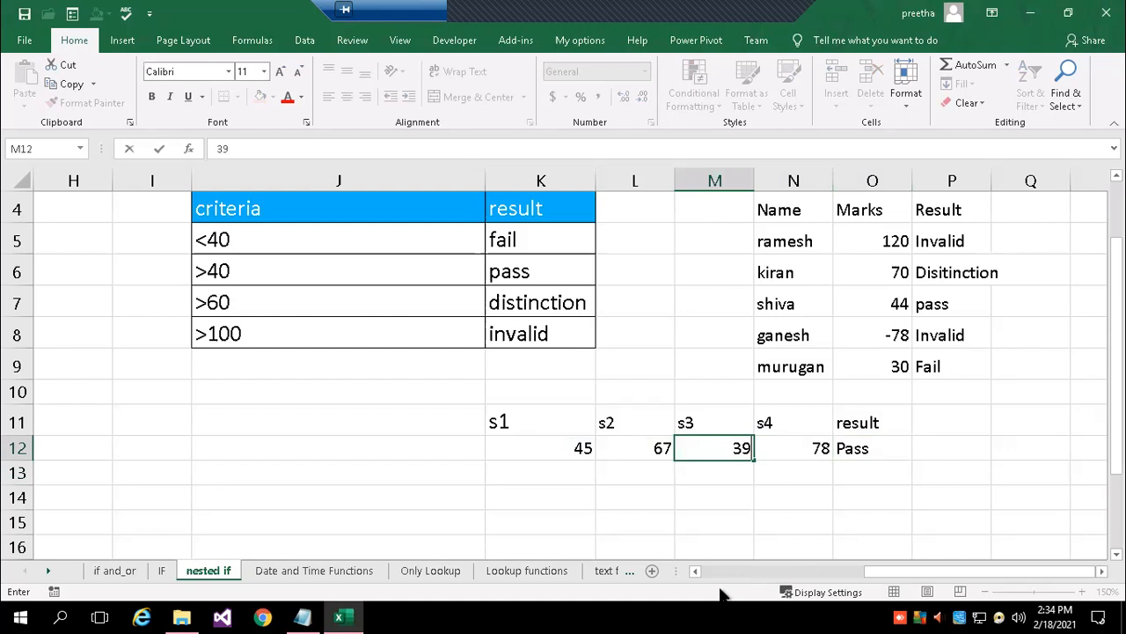
pyautogui.press('Return')
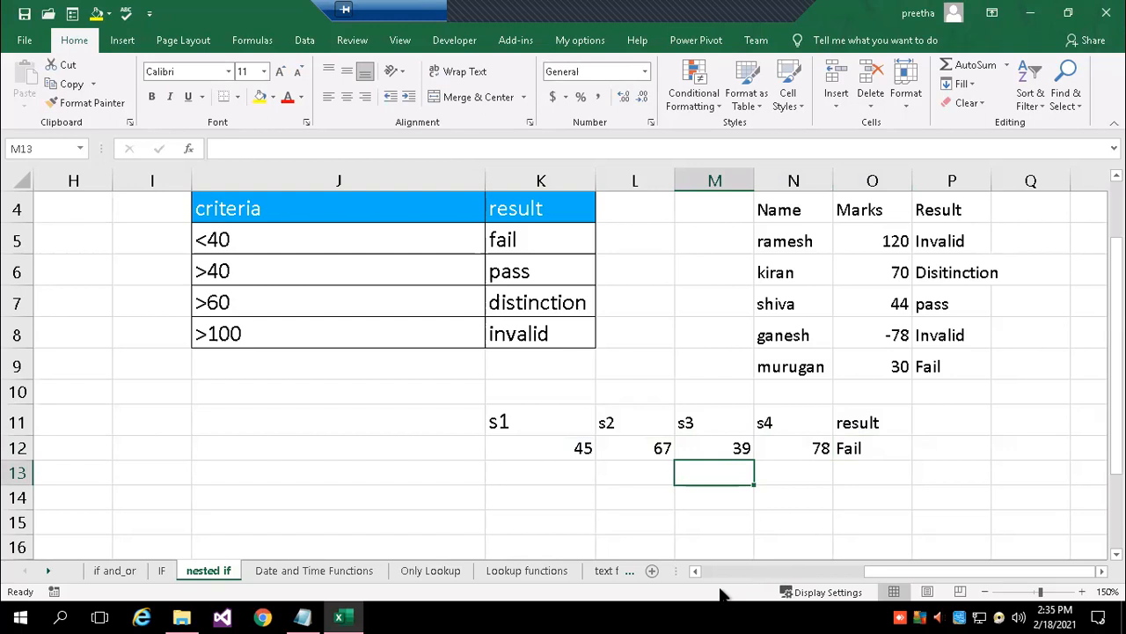
# Review the IF and AND formula in result cell O12 without changing it.
pyautogui.press('Up')
pyautogui.press('Right')
pyautogui.press('Right')
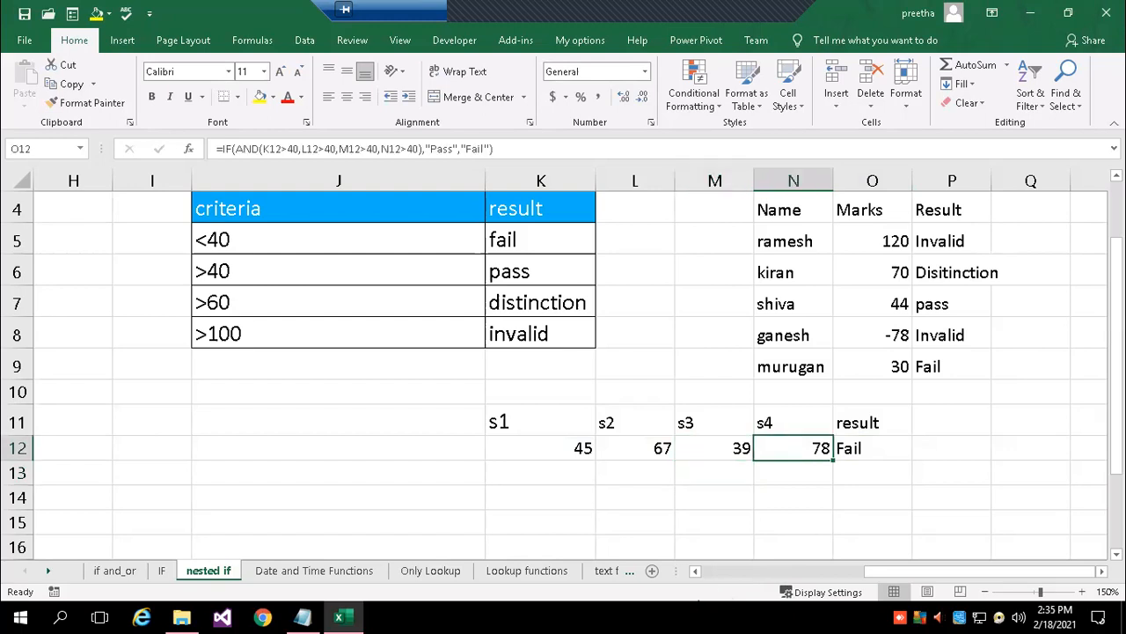
pyautogui.doubleClick(869, 447)
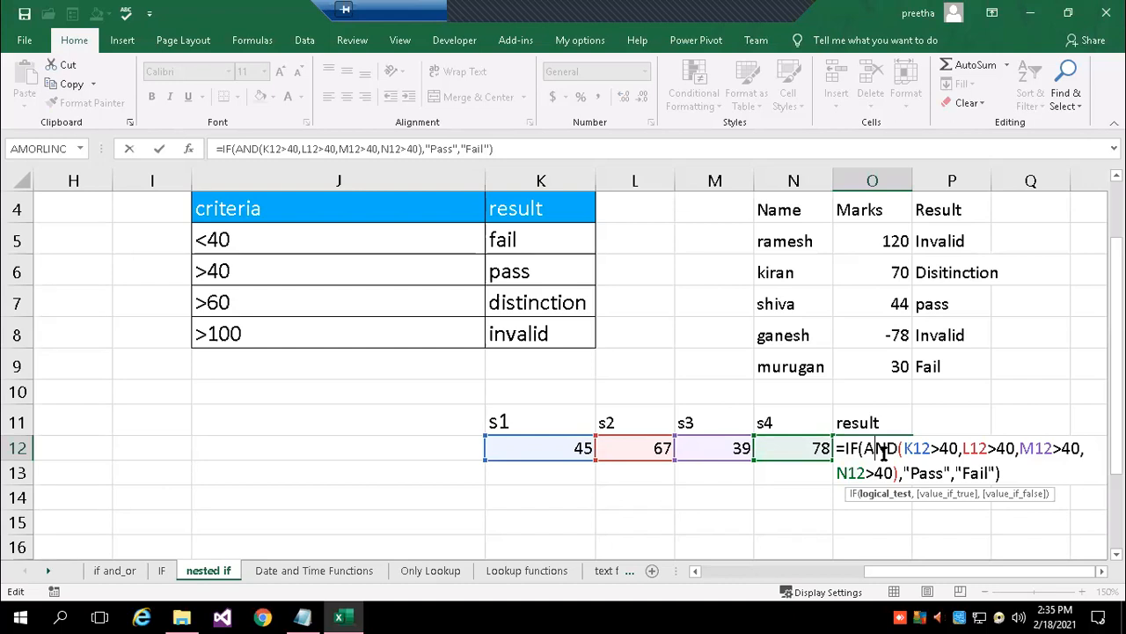
pyautogui.press('Return')
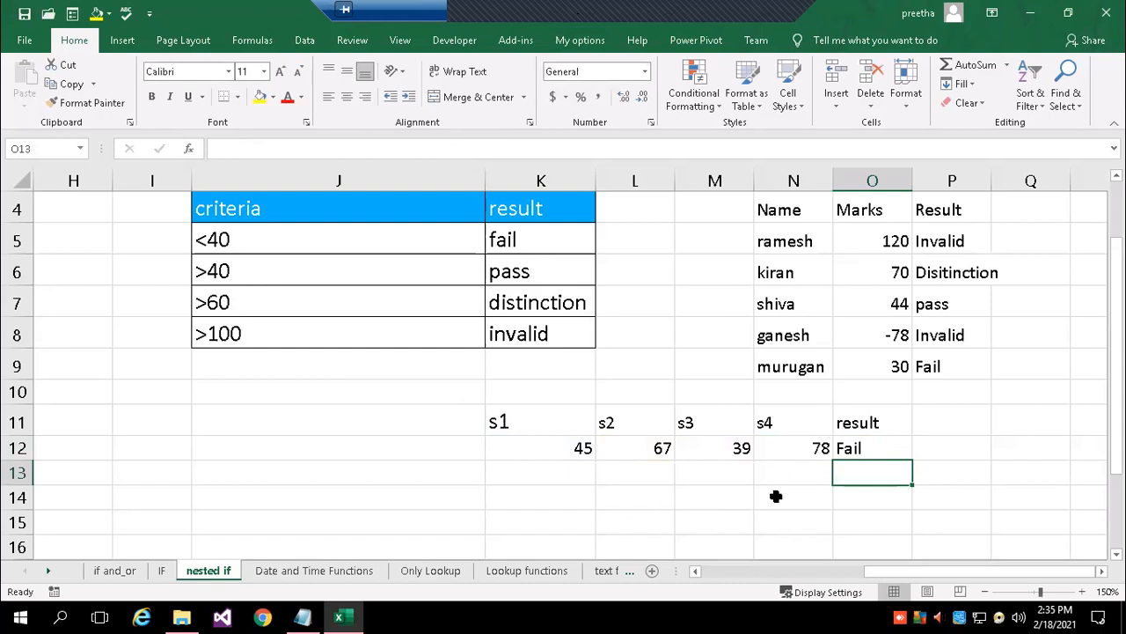
pyautogui.click(859, 447)
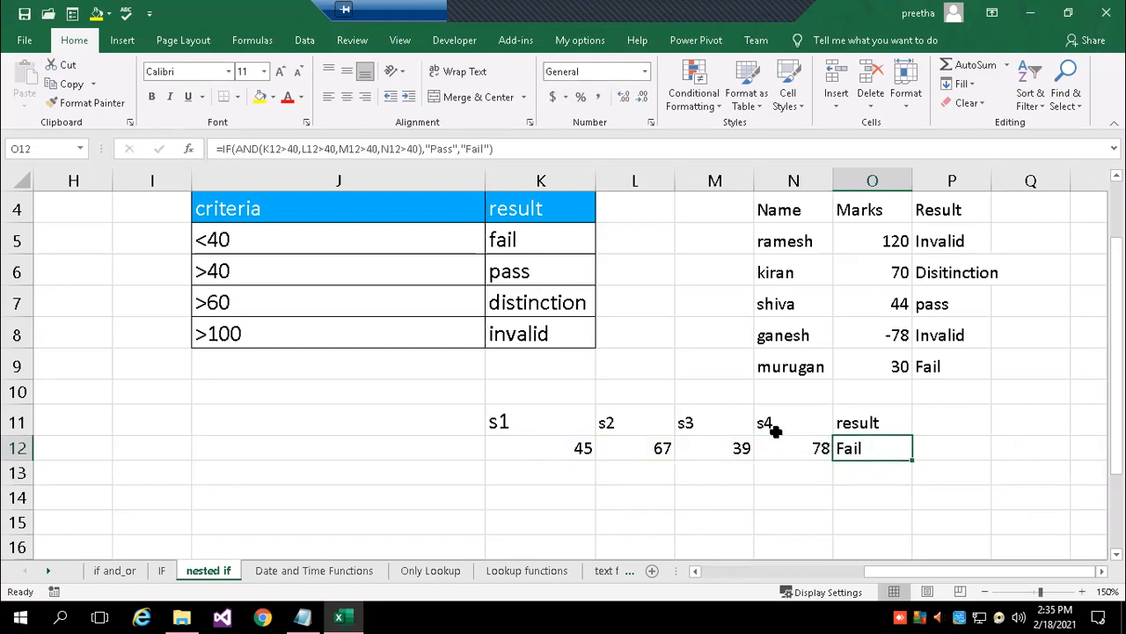
# Examine the grading criteria and results table in cells J4 to K8.
pyautogui.scroll(1, 774, 429)
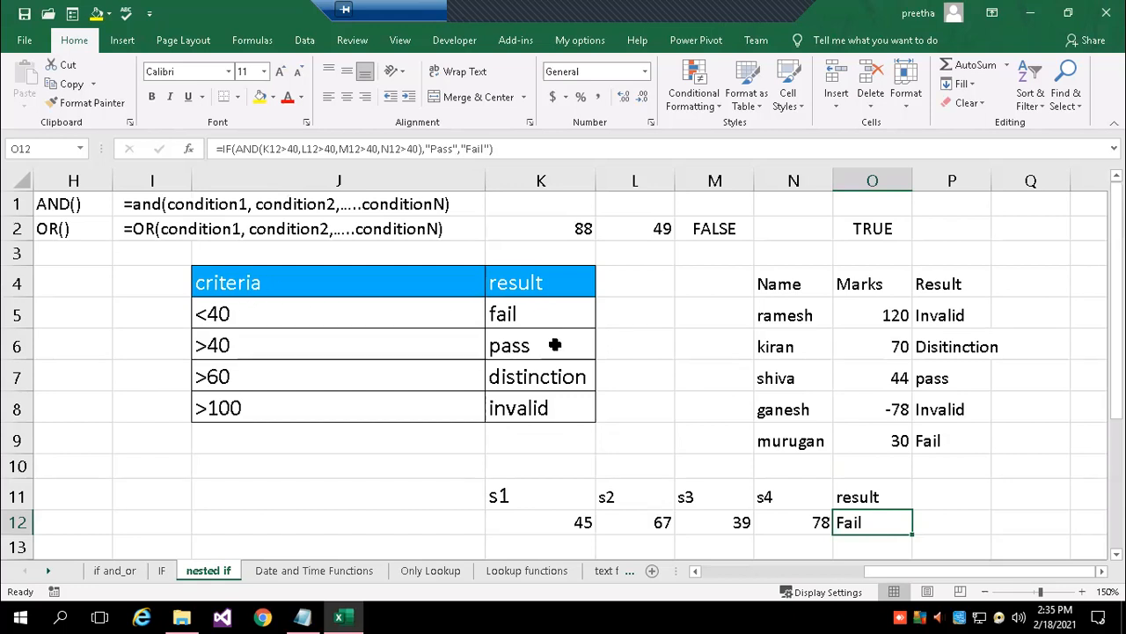
pyautogui.moveTo(288, 279); pyautogui.dragTo(544, 407)
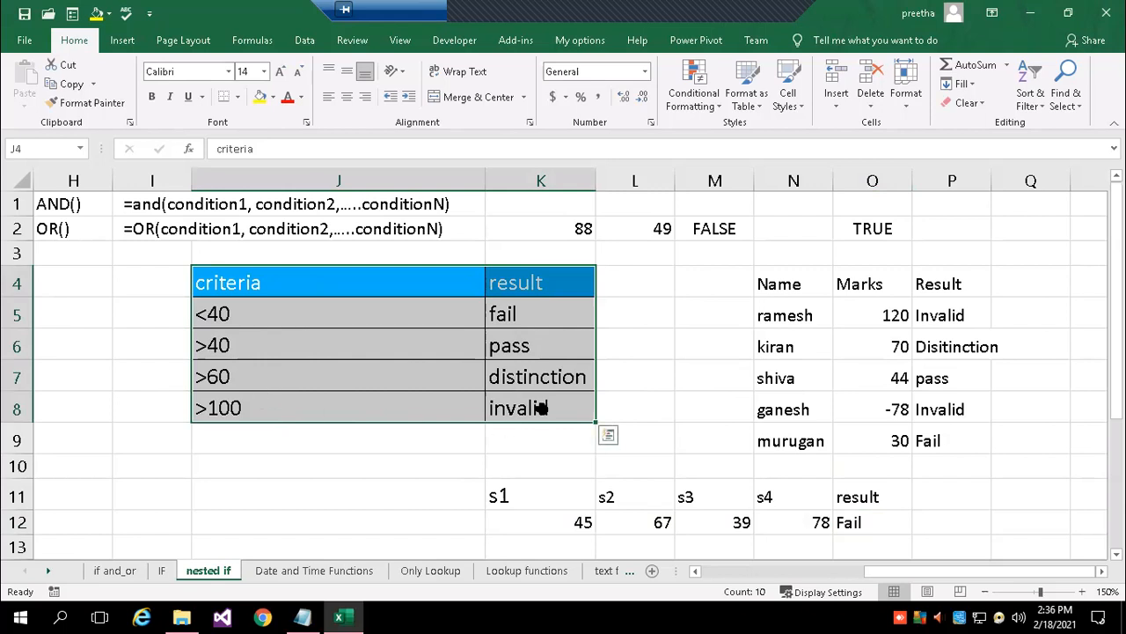
pyautogui.click(365, 431)
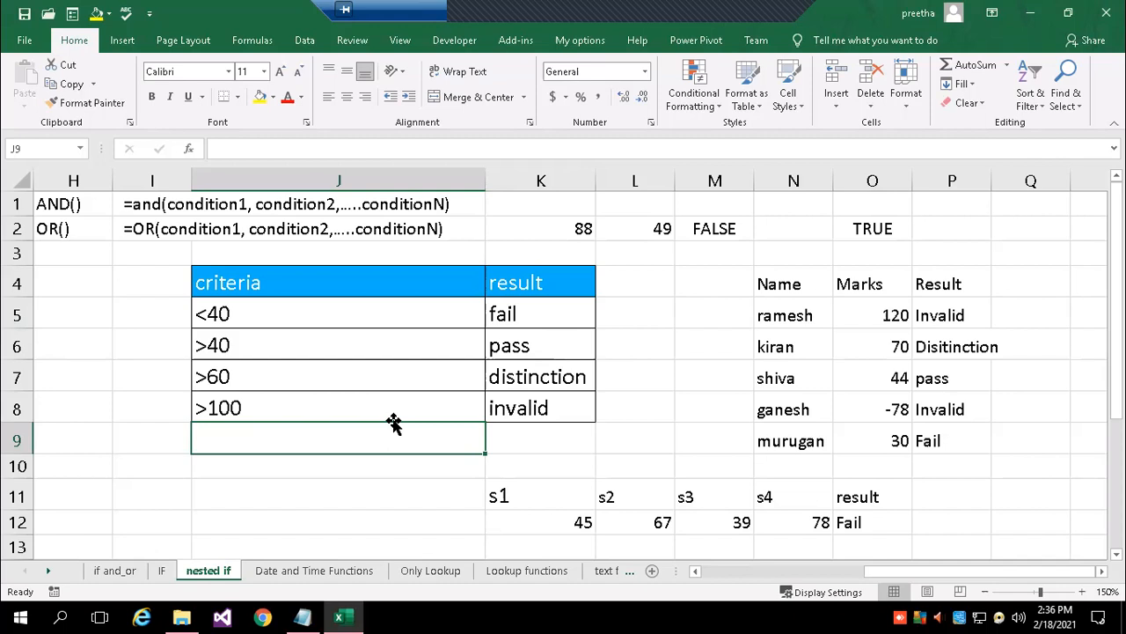
# Open the nested IF formula in cell P5 and examine its conditions on the mark in O5.
pyautogui.click(870, 310)
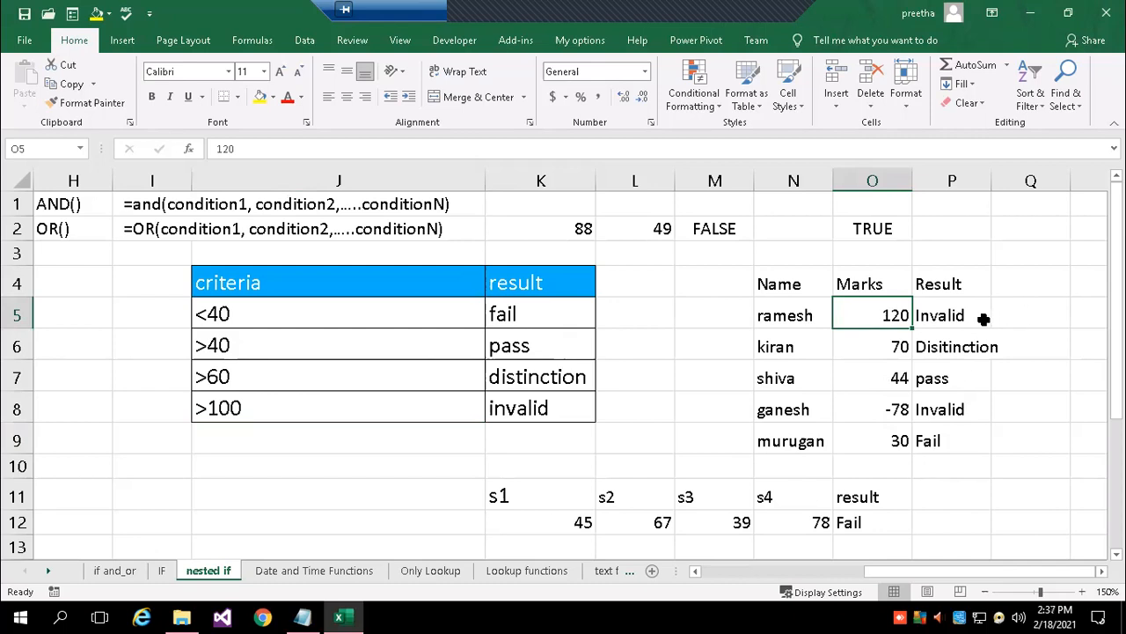
pyautogui.click(1101, 570)
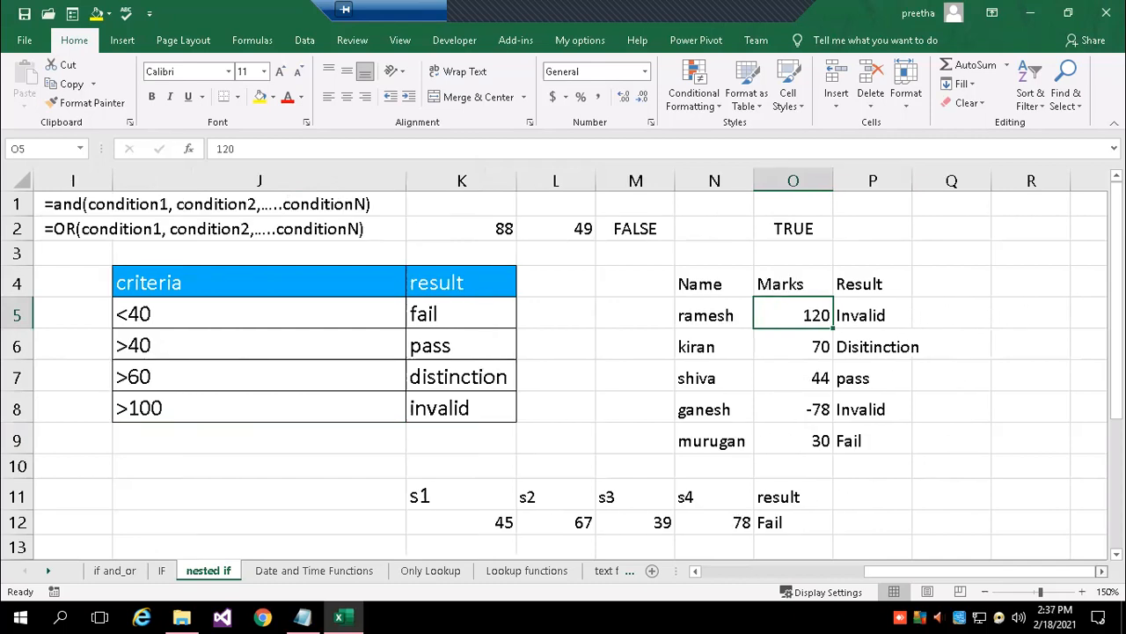
pyautogui.doubleClick(868, 315)
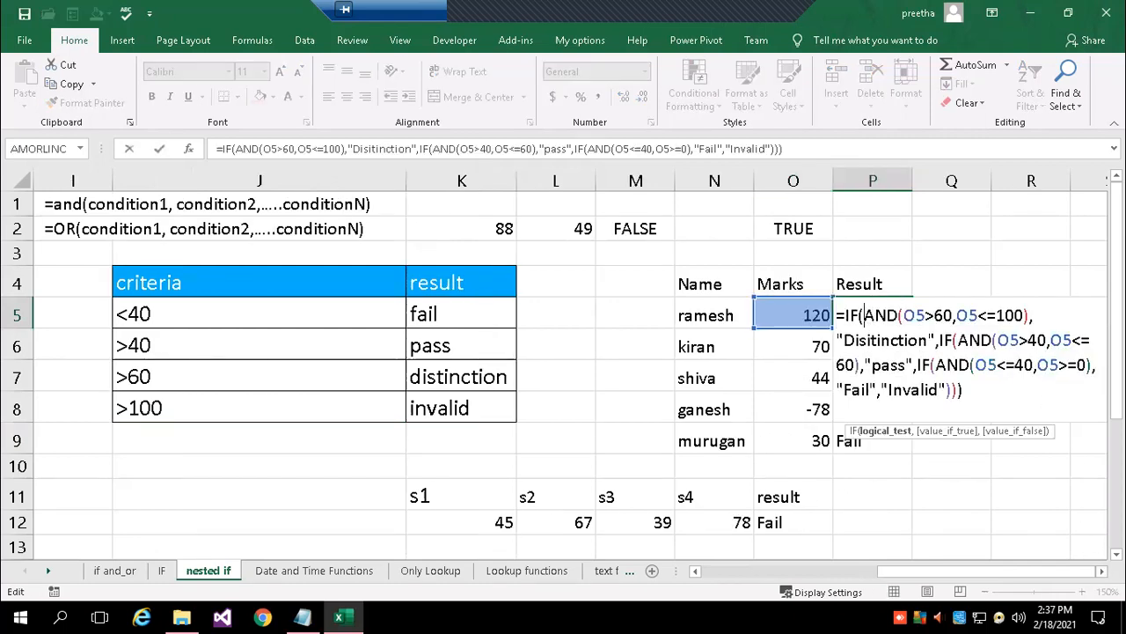
pyautogui.click(1100, 571)
pyautogui.click(1101, 571)
pyautogui.click(1101, 571)
pyautogui.click(1101, 571)
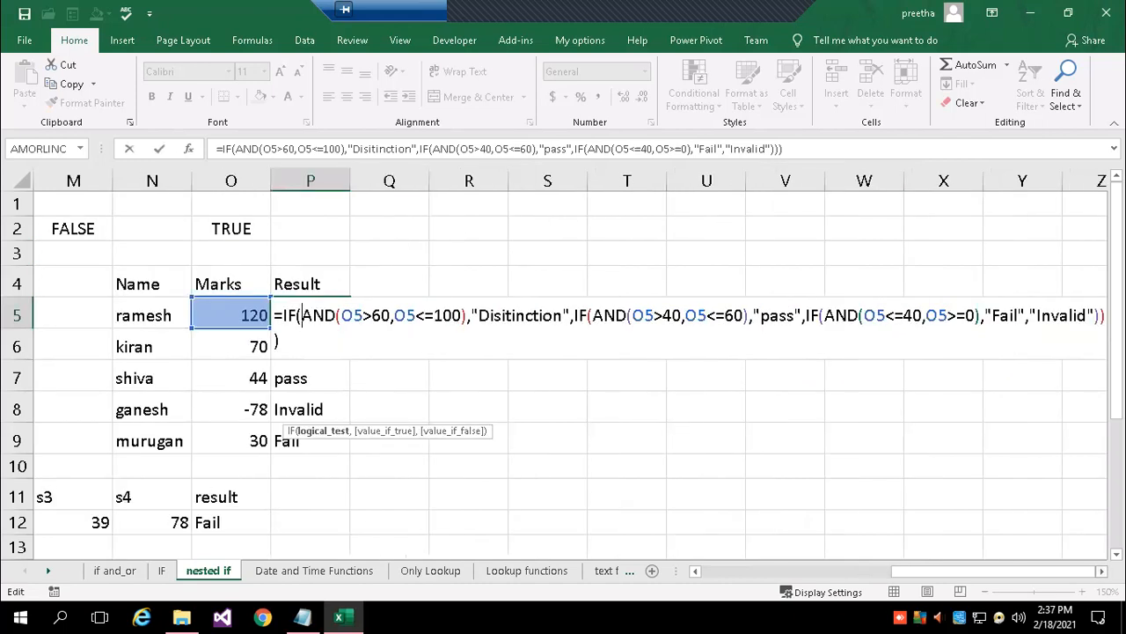
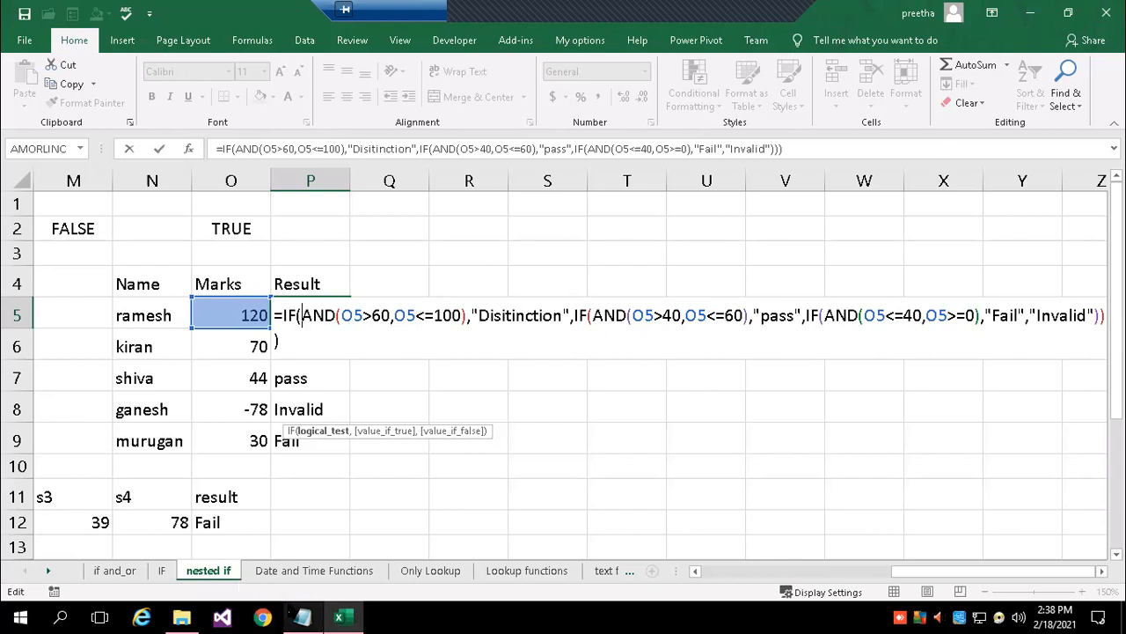
# Switch to the Notepad notes and add the heading "Nested If" below the relational operators line.
pyautogui.click(310, 613)
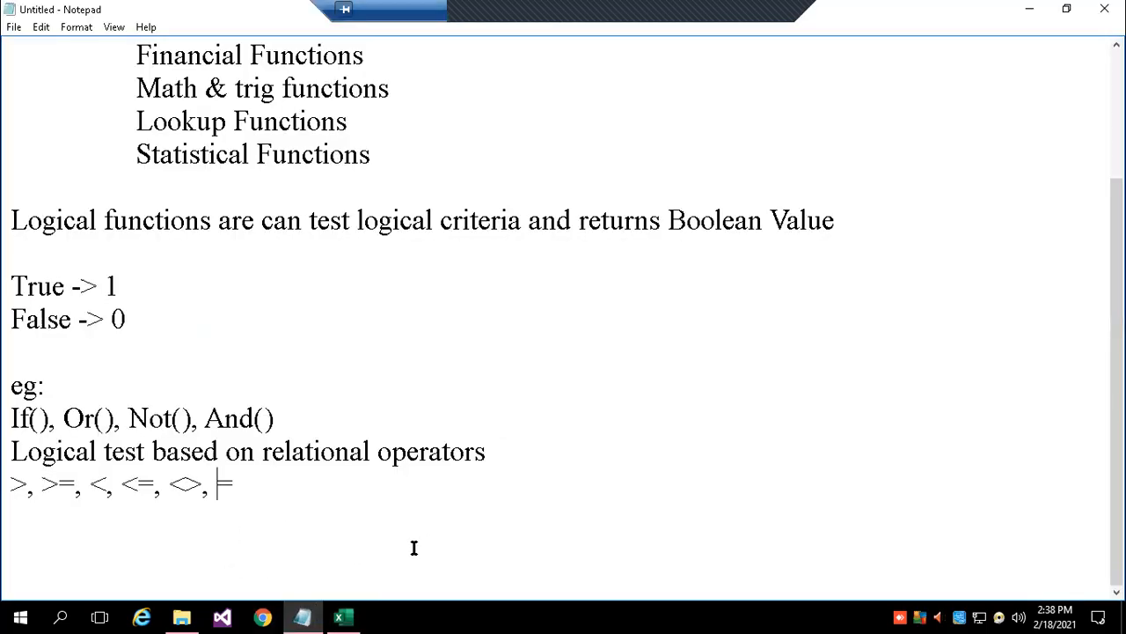
pyautogui.click(414, 548)
pyautogui.press('Return')
pyautogui.write('Nested If')
pyautogui.press('Return')
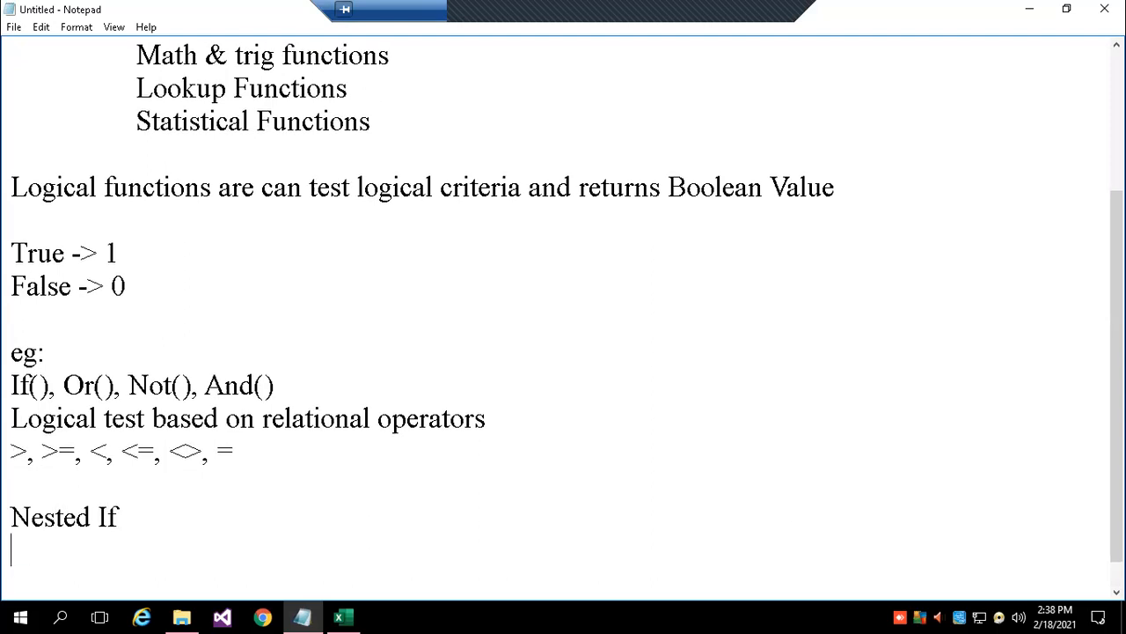
# Write the definition "one If within the scope of another if function" below the Nested If heading.
pyautogui.write('one of')
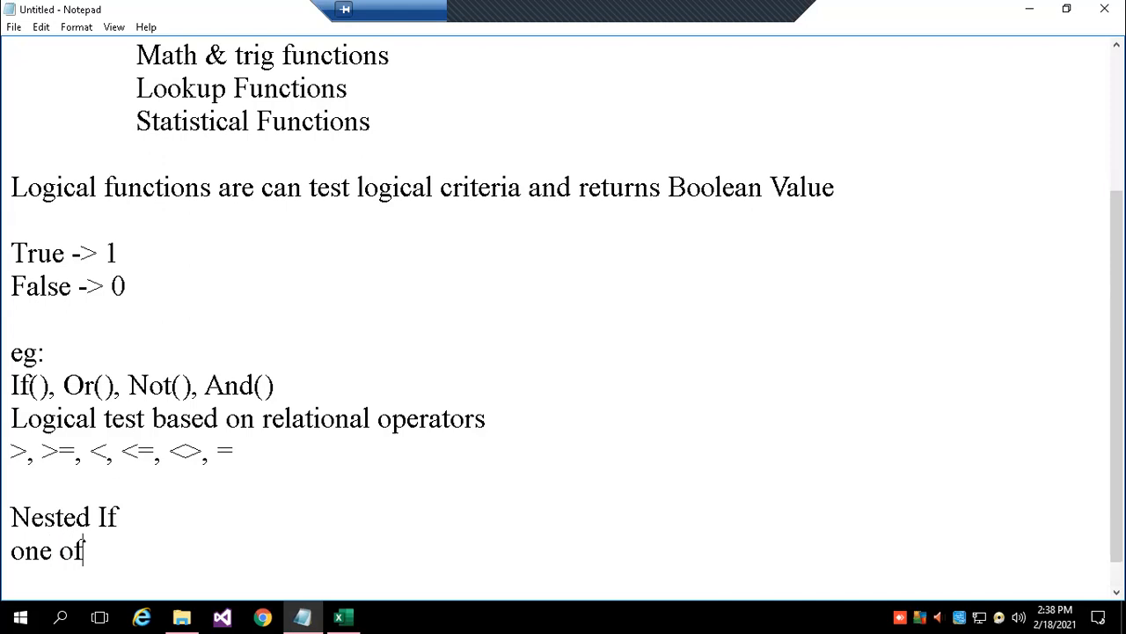
pyautogui.press('BackSpace')
pyautogui.press('BackSpace')
pyautogui.press('BackSpace')
pyautogui.write('If wit')
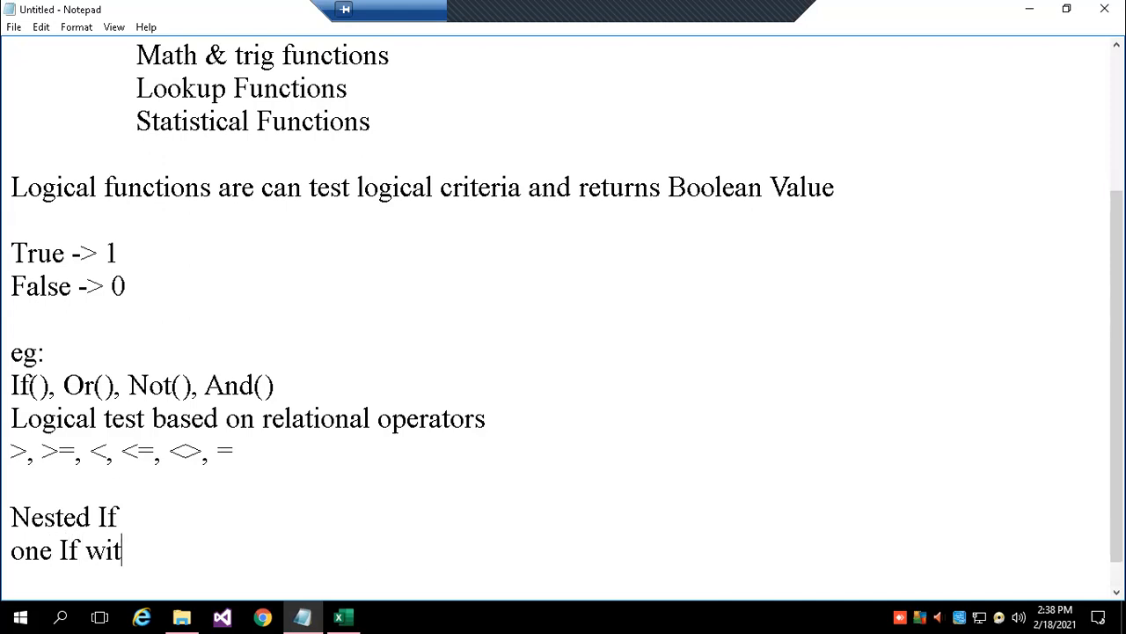
pyautogui.write('hin the ')
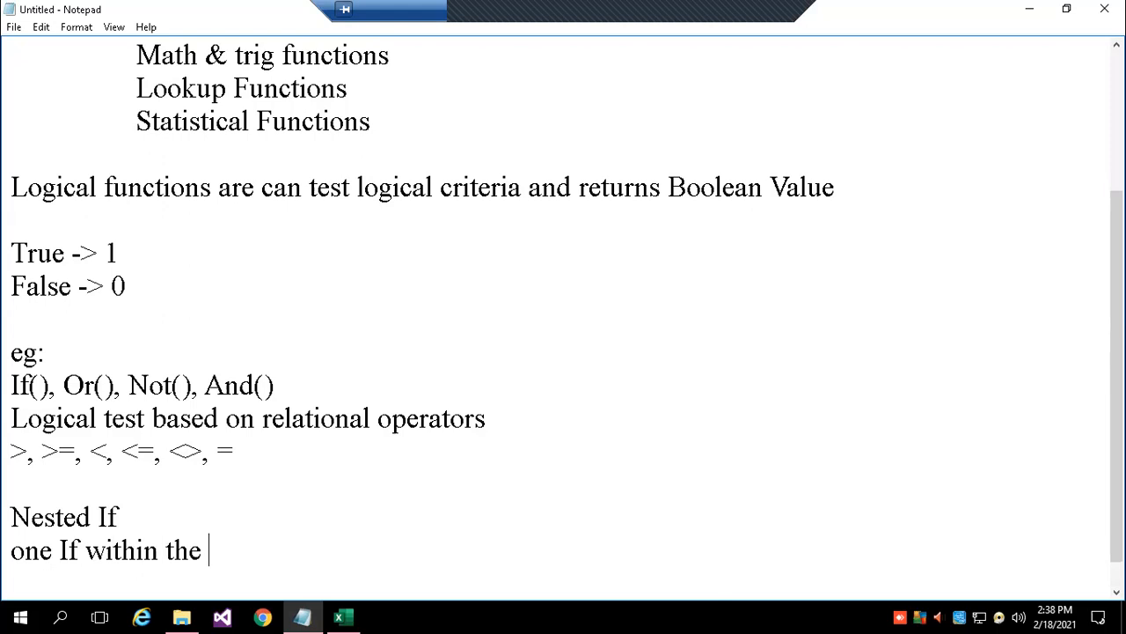
pyautogui.write('scope of ')
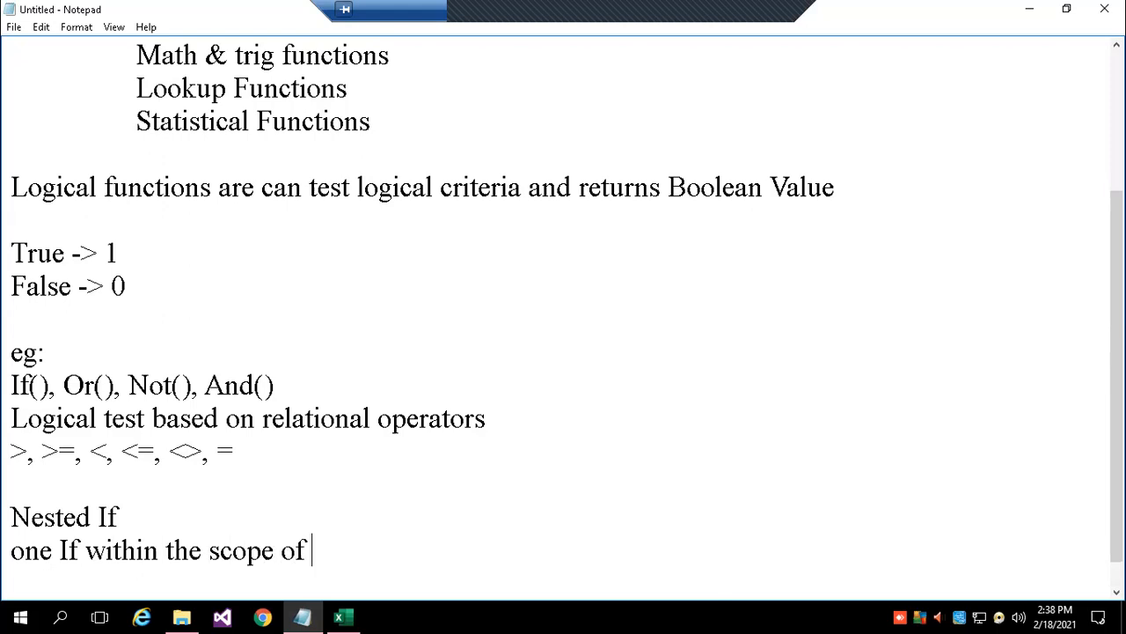
pyautogui.write('another ')
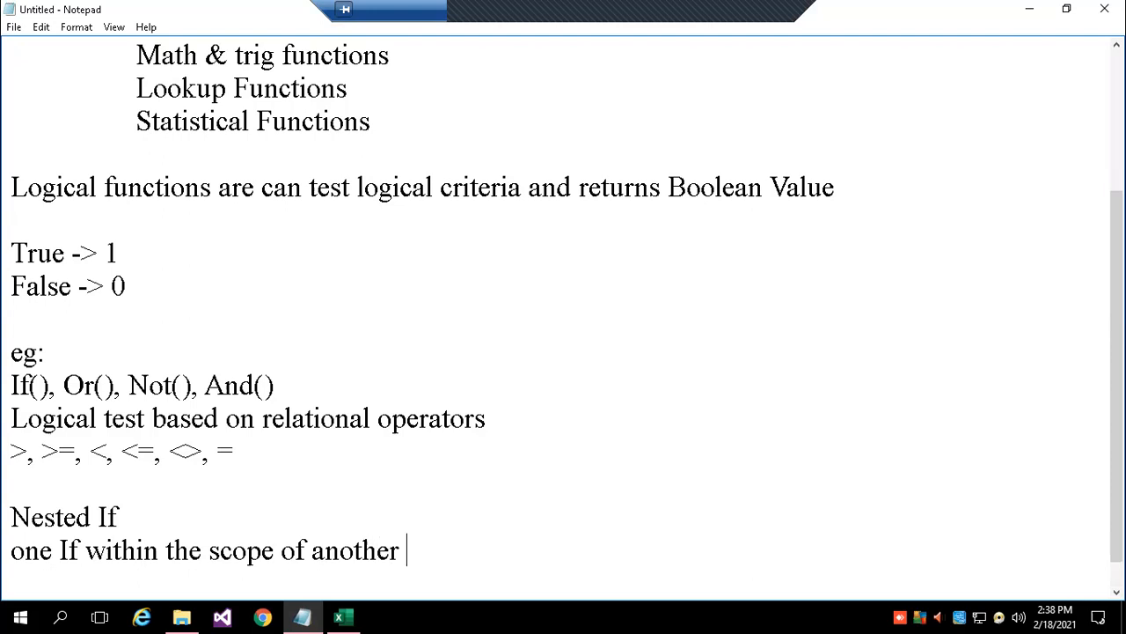
pyautogui.write('if functui')
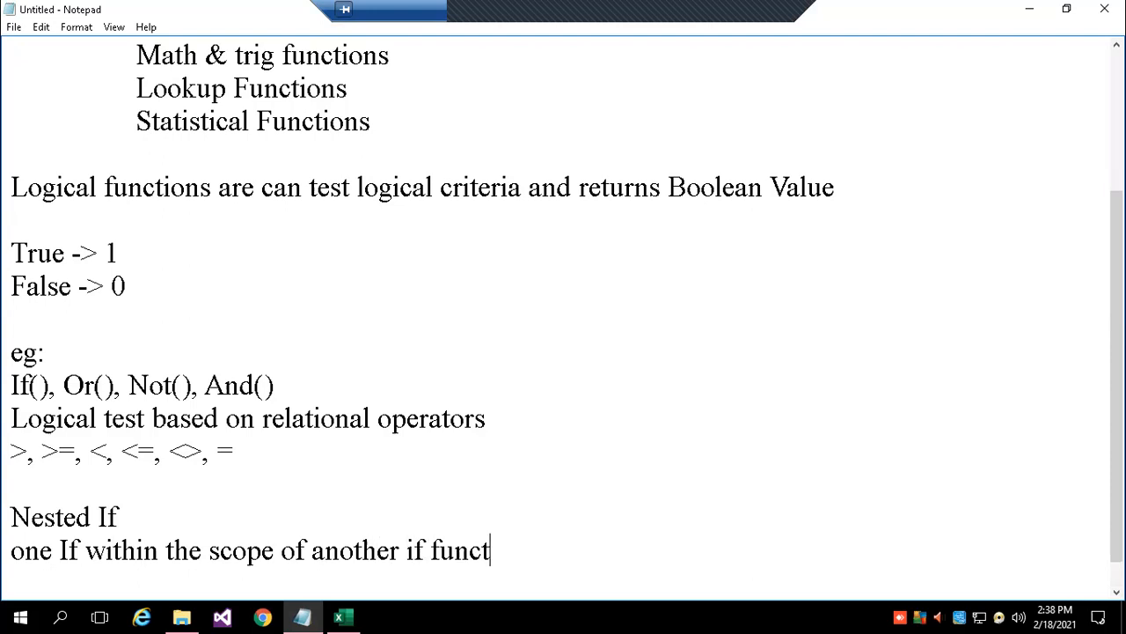
pyautogui.press('BackSpace')
pyautogui.press('BackSpace')
pyautogui.write('ion')
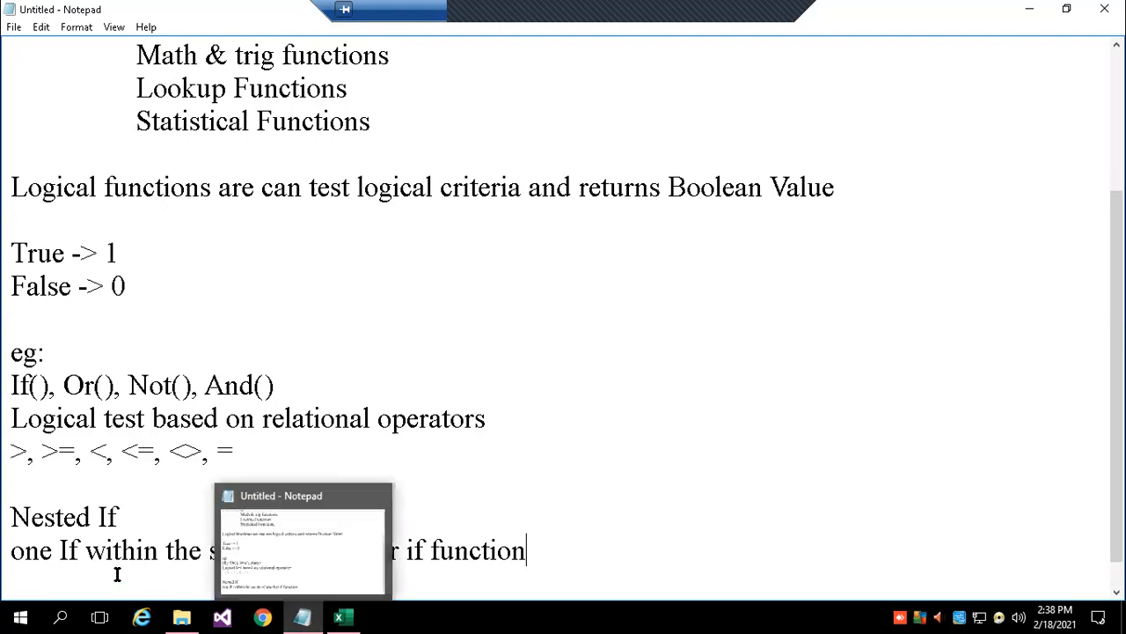
# Insert the word "function" after "one If" in the nested IF definition.
pyautogui.click(87, 550)
pyautogui.write('functio')
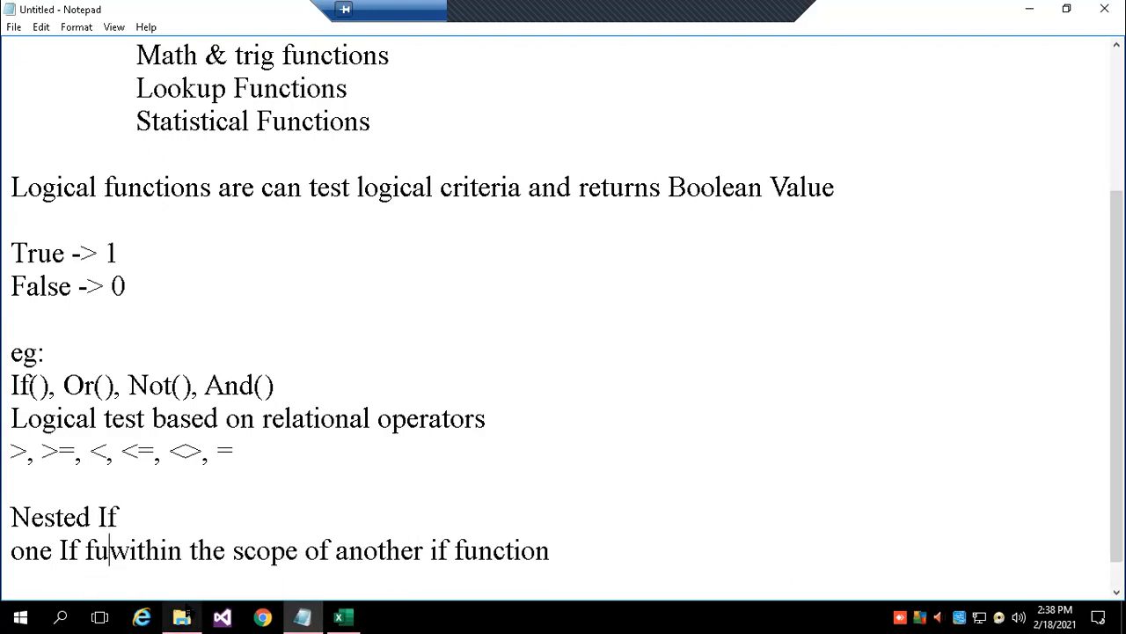
pyautogui.write('n')
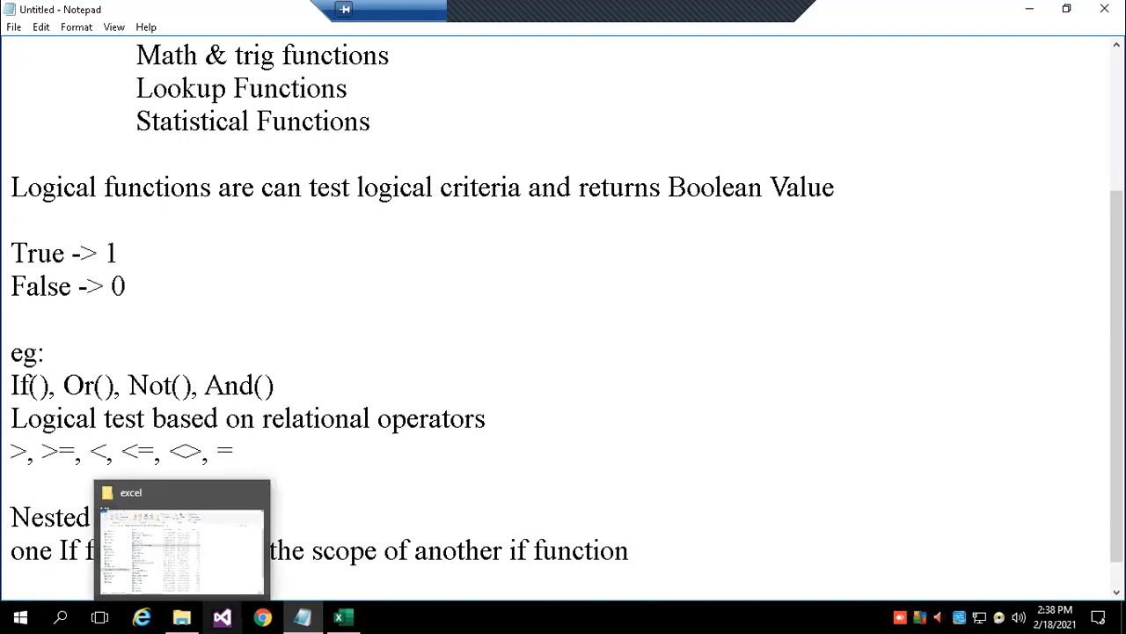
# Switch to Excel, leave the formula in P5 without changing it, and select the empty cell R5.
pyautogui.click(350, 614)
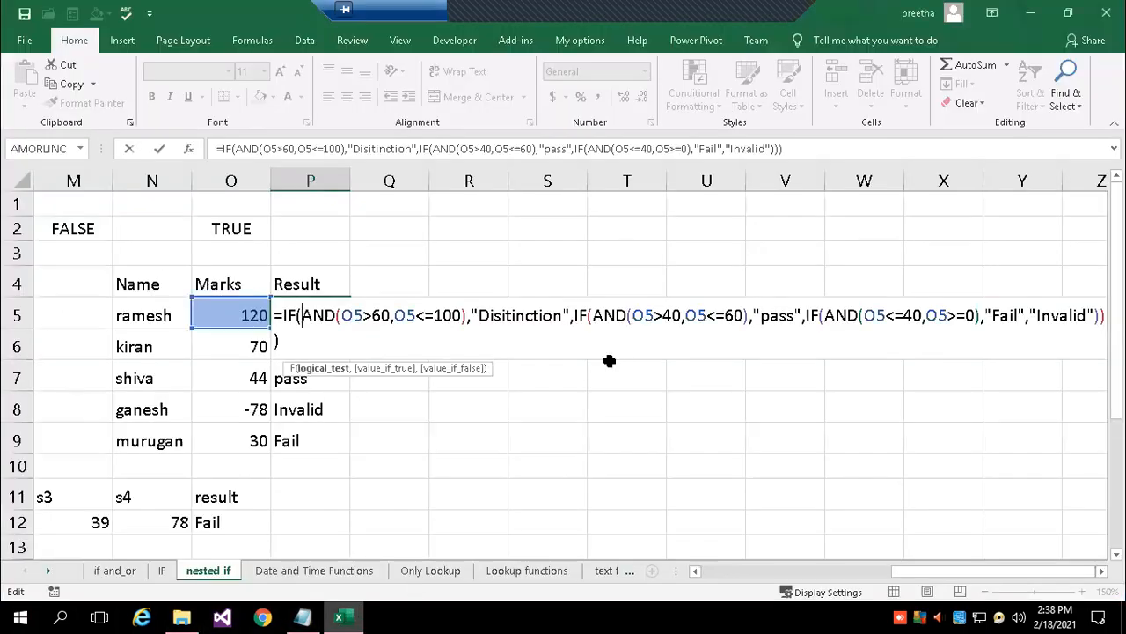
pyautogui.press('Escape')
pyautogui.click(467, 459)
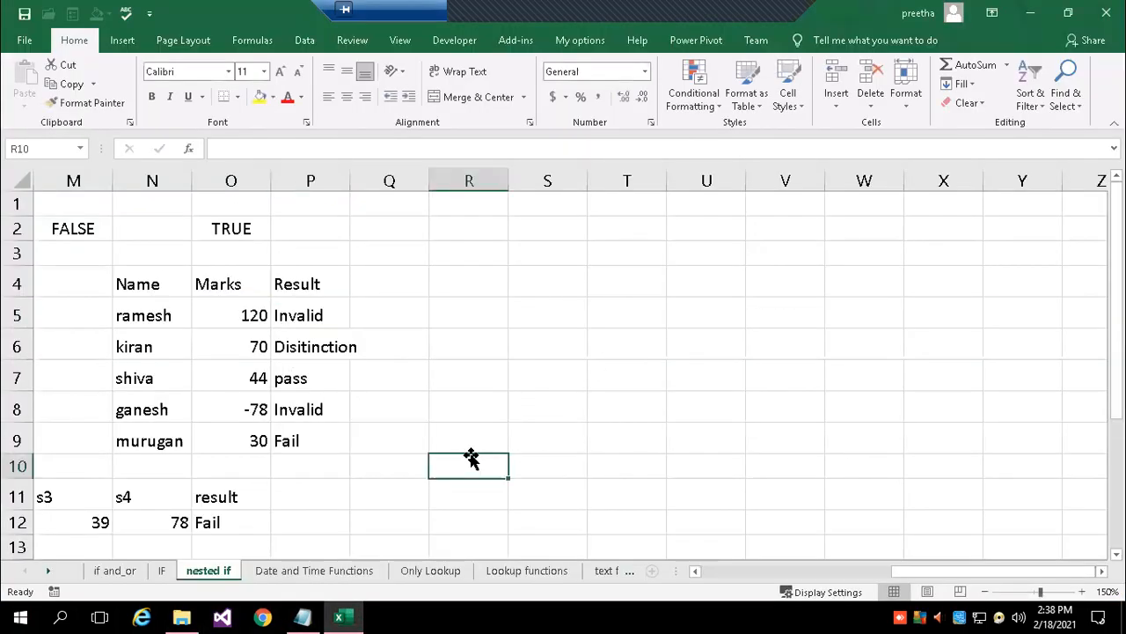
pyautogui.click(452, 308)
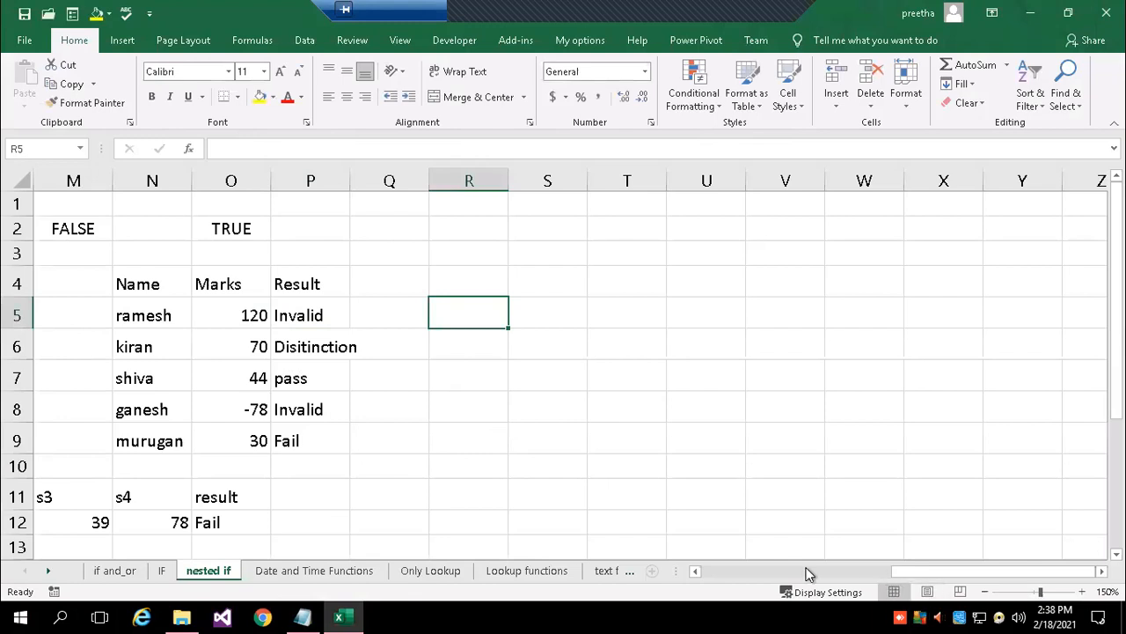
# Narrow column J so that the criteria table takes up less width beside the marks table.
pyautogui.click(694, 570)
pyautogui.click(694, 570)
pyautogui.click(695, 570)
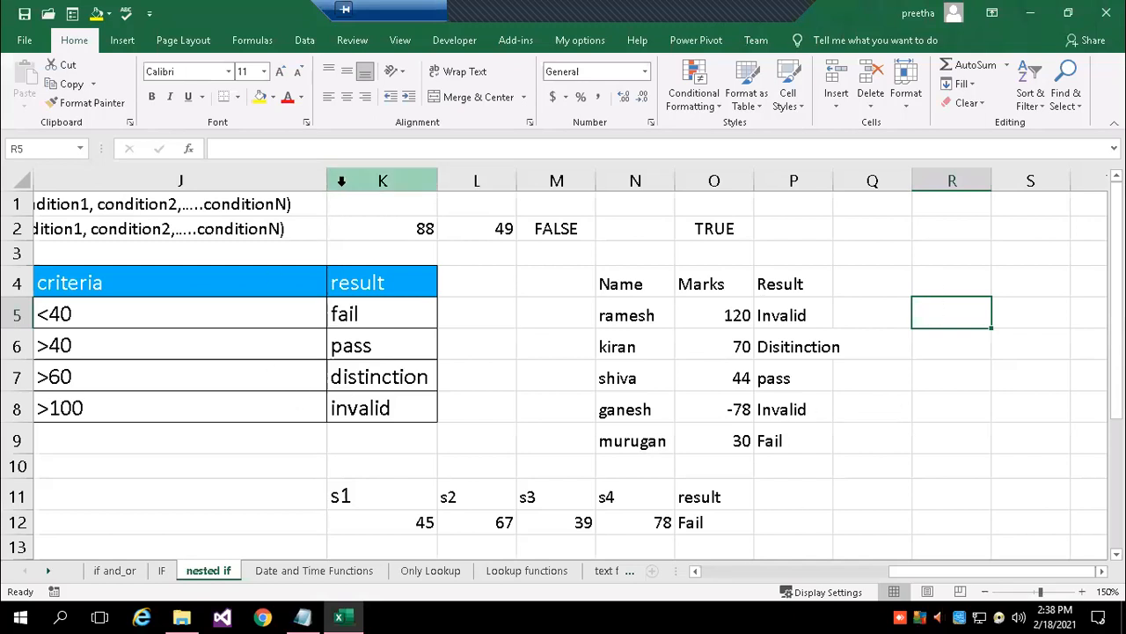
pyautogui.moveTo(327, 179); pyautogui.dragTo(122, 199)
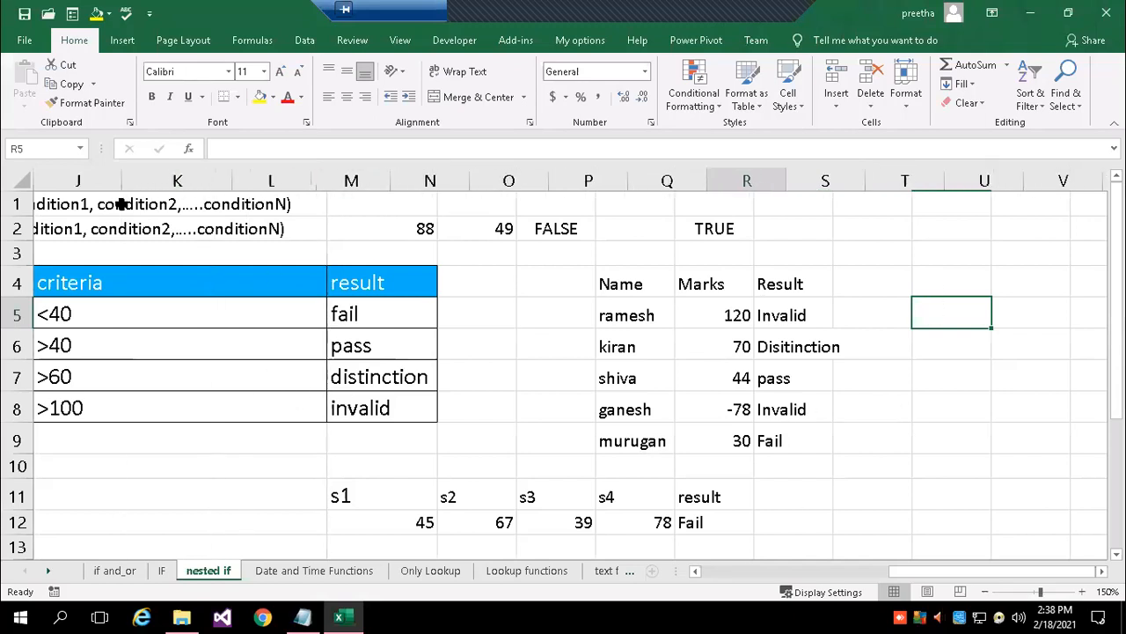
pyautogui.click(691, 571)
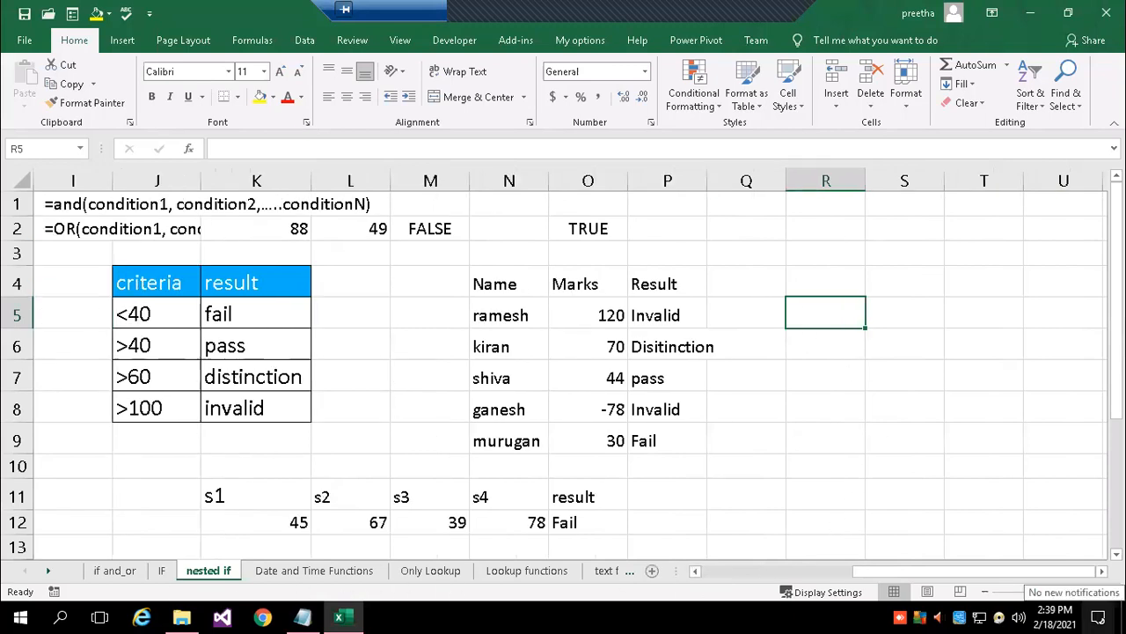
# Start an IF formula in R5 with an AND test for o5>60 and o5<=100.
pyautogui.write('=f')
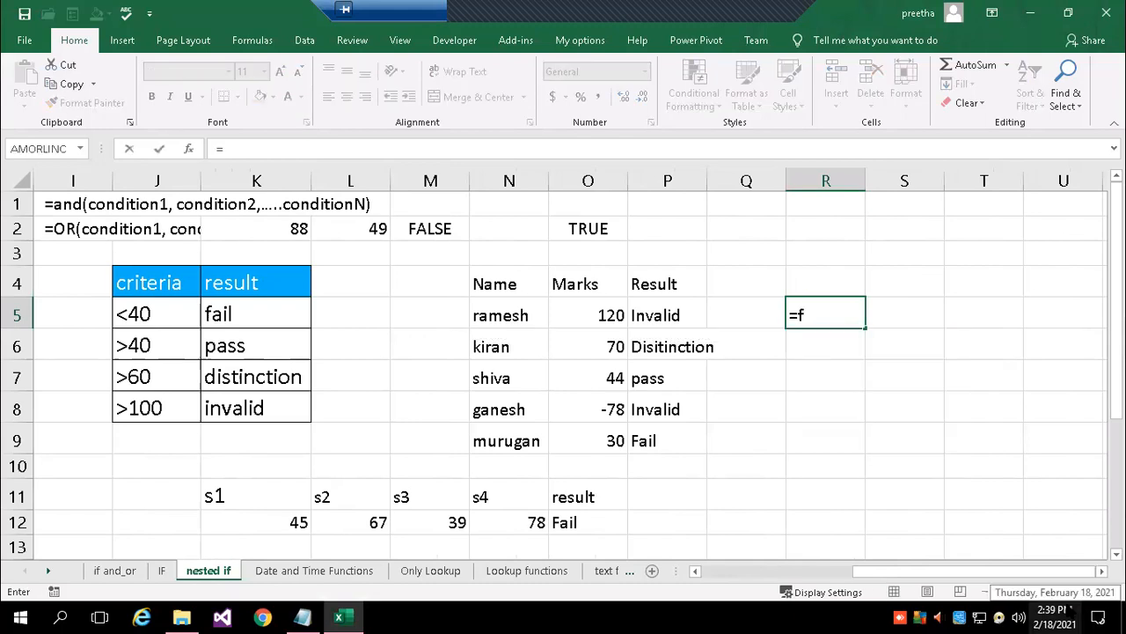
pyautogui.press('BackSpace')
pyautogui.write('if')
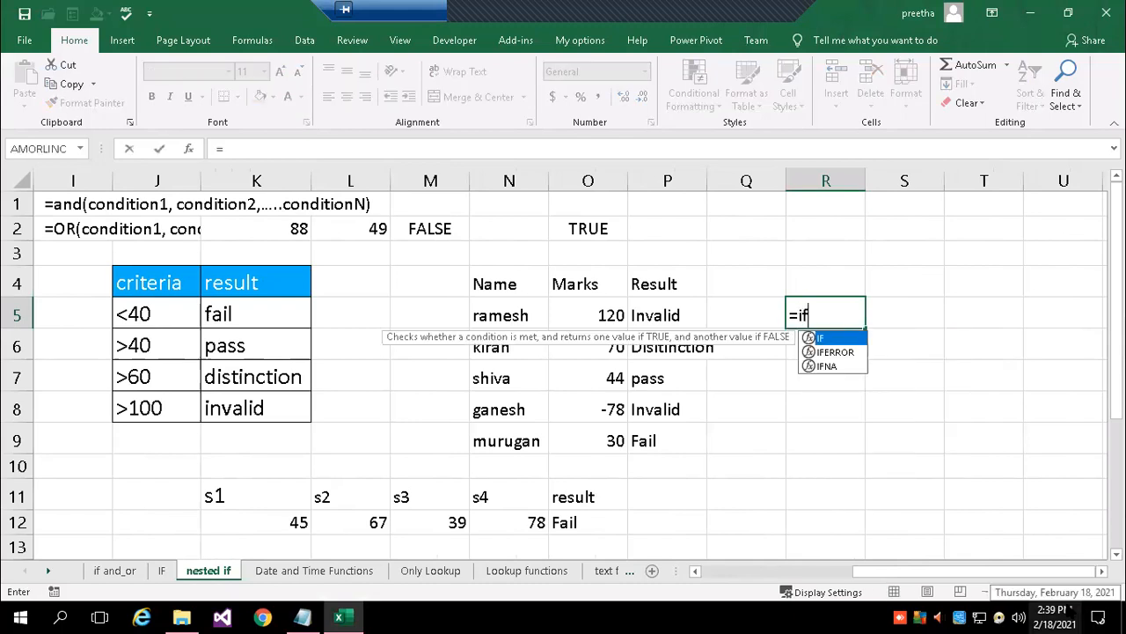
pyautogui.write('(and(')
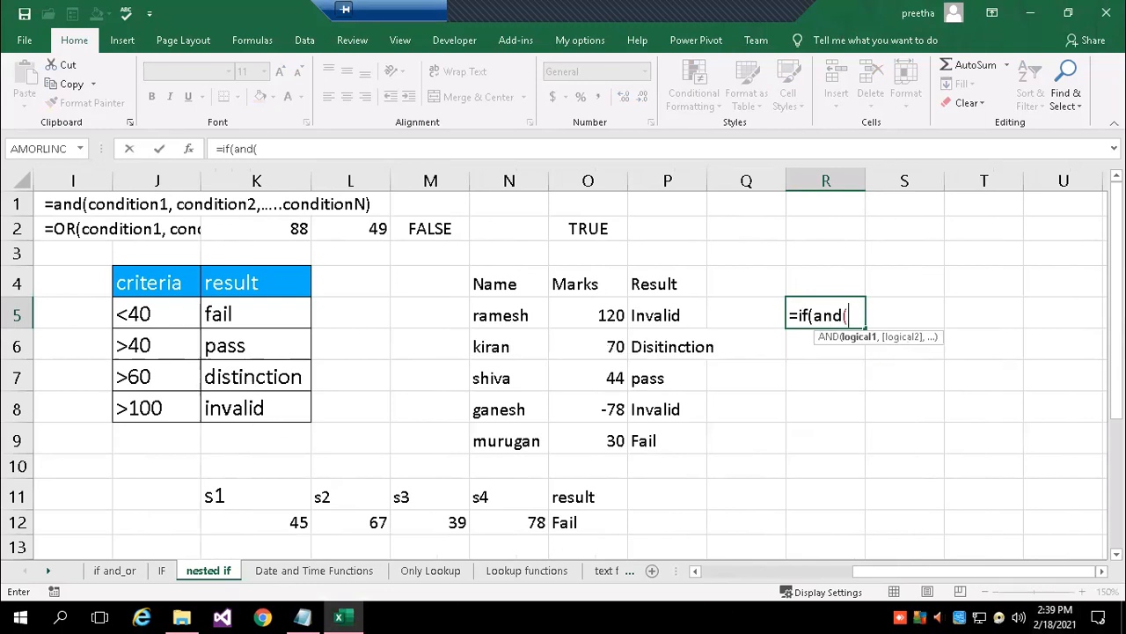
pyautogui.write('>60,')
pyautogui.press('BackSpace')
pyautogui.press('BackSpace')
pyautogui.press('BackSpace')
pyautogui.press('BackSpace')
pyautogui.write('o5')
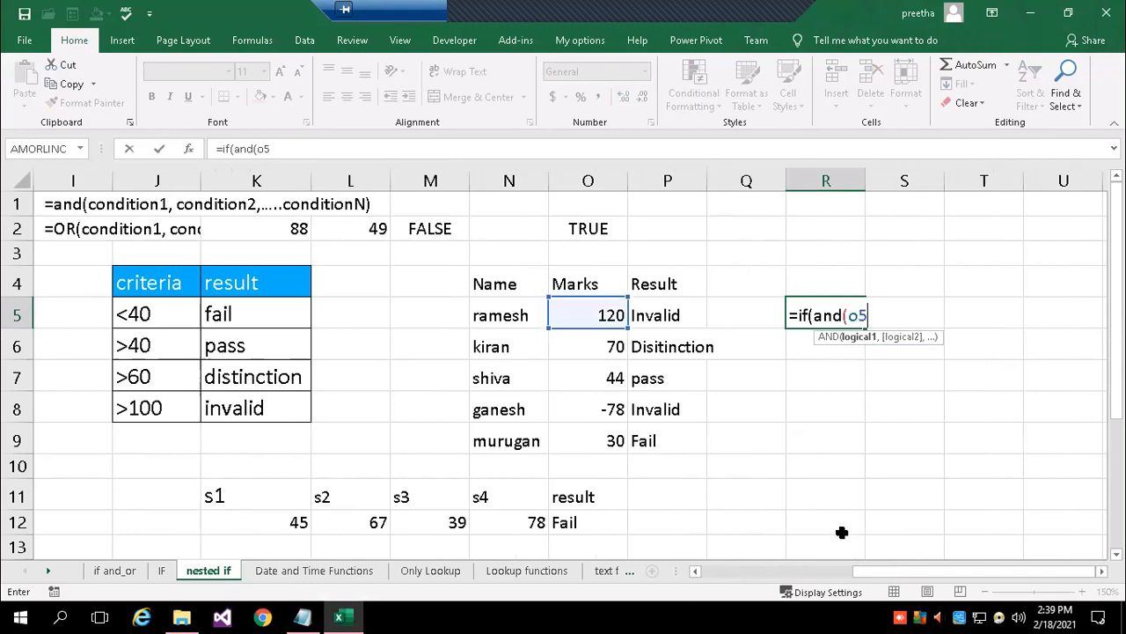
pyautogui.write('>60,o5')
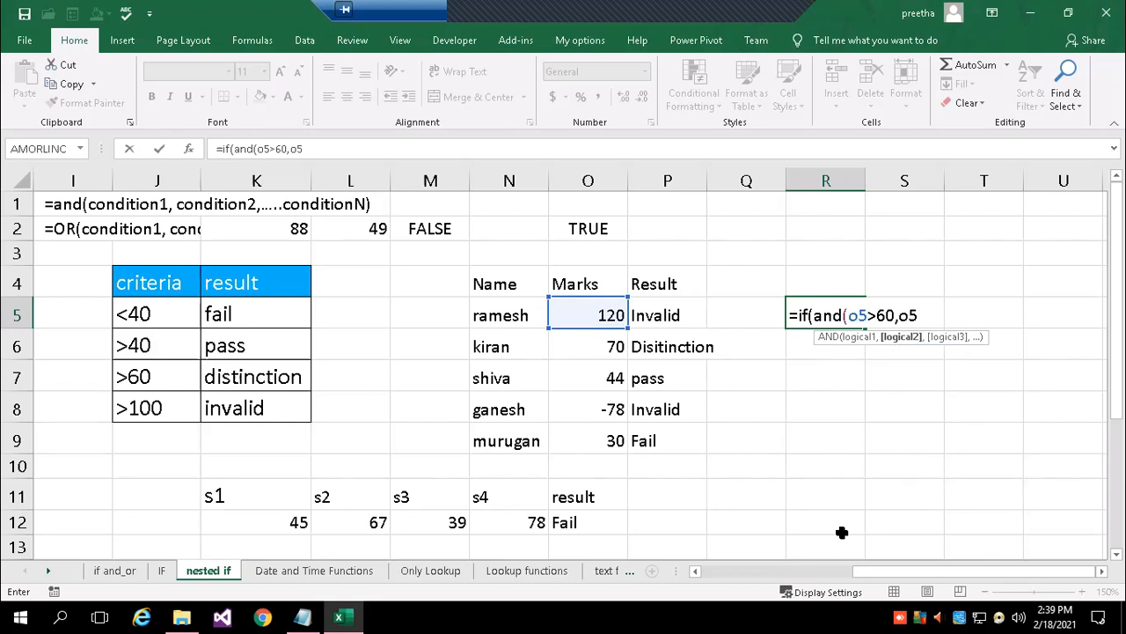
pyautogui.write('<=100')
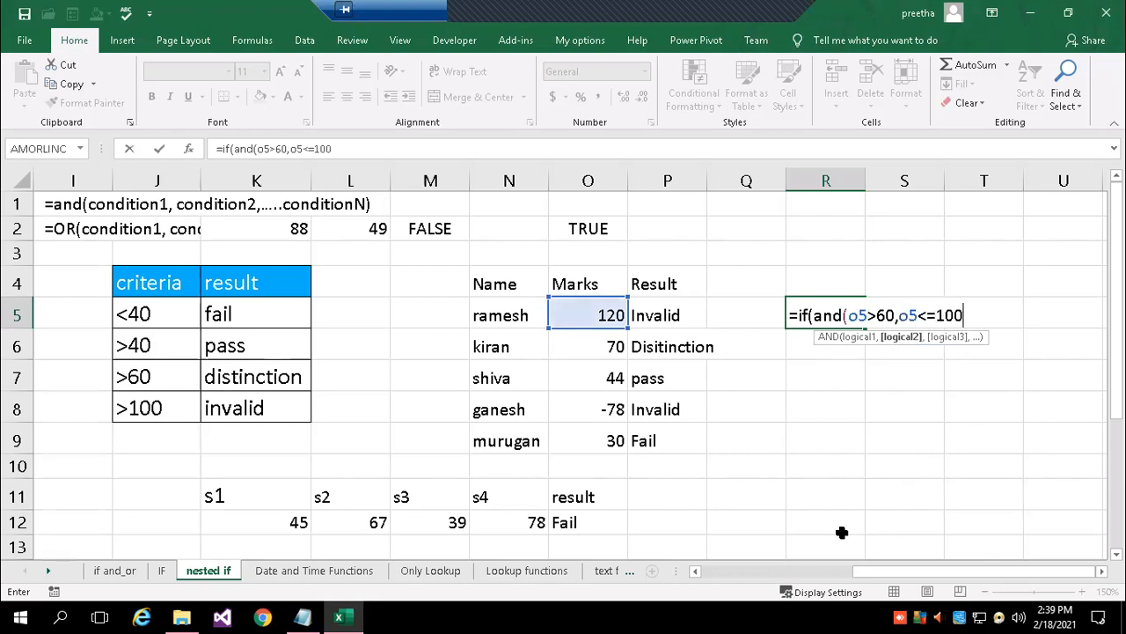
# Close the AND test and enter "Disctinction" as the IF formula's value if true.
pyautogui.write('),"Di')
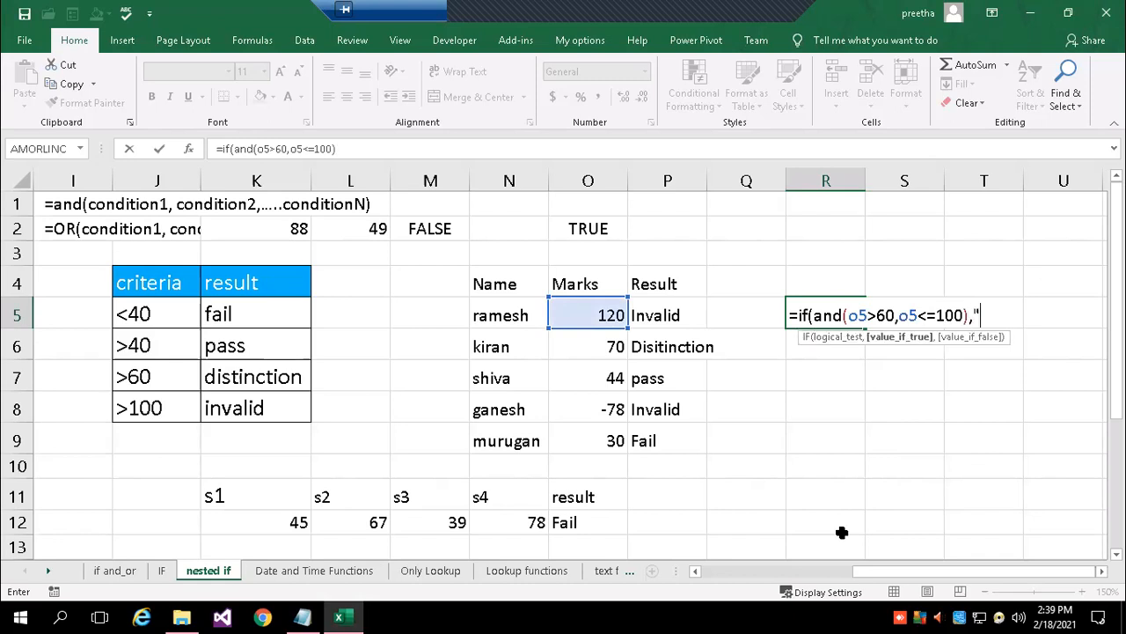
pyautogui.write('sctincti')
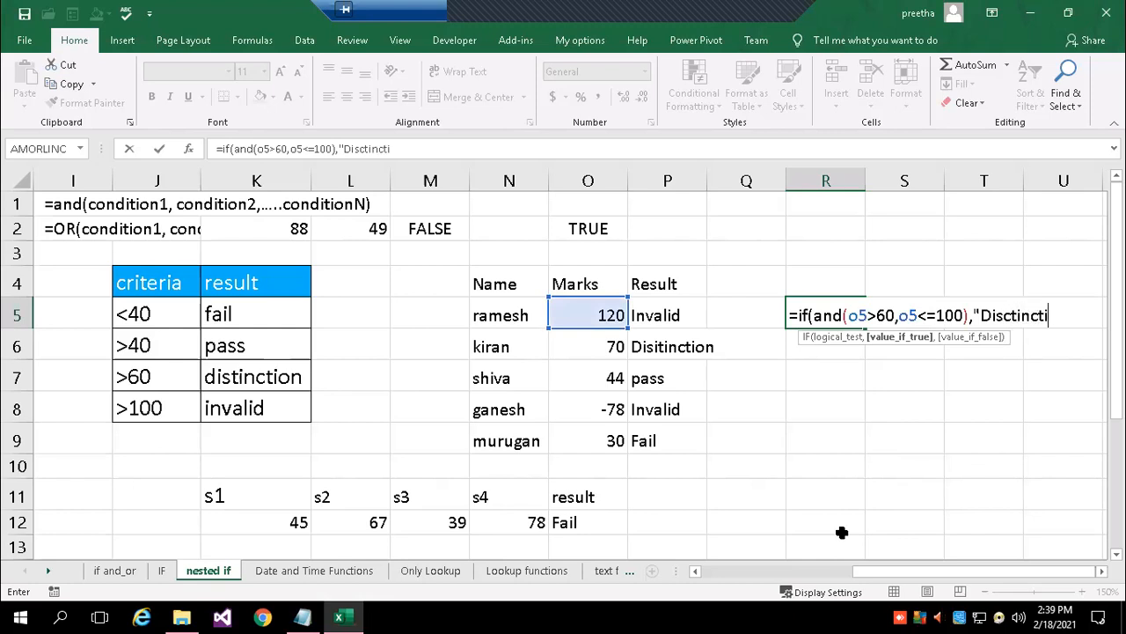
pyautogui.write('on",')
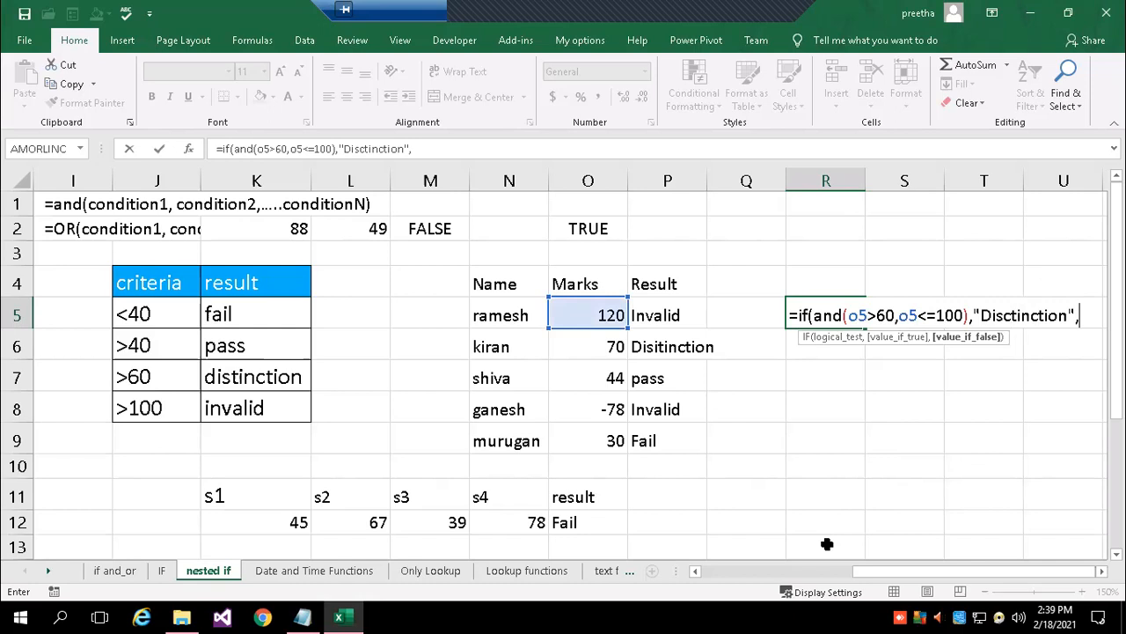
# Nest a second IF as the value if false, returning "Pass" when AND(o5>=40,o5<=60) holds.
pyautogui.write('if')
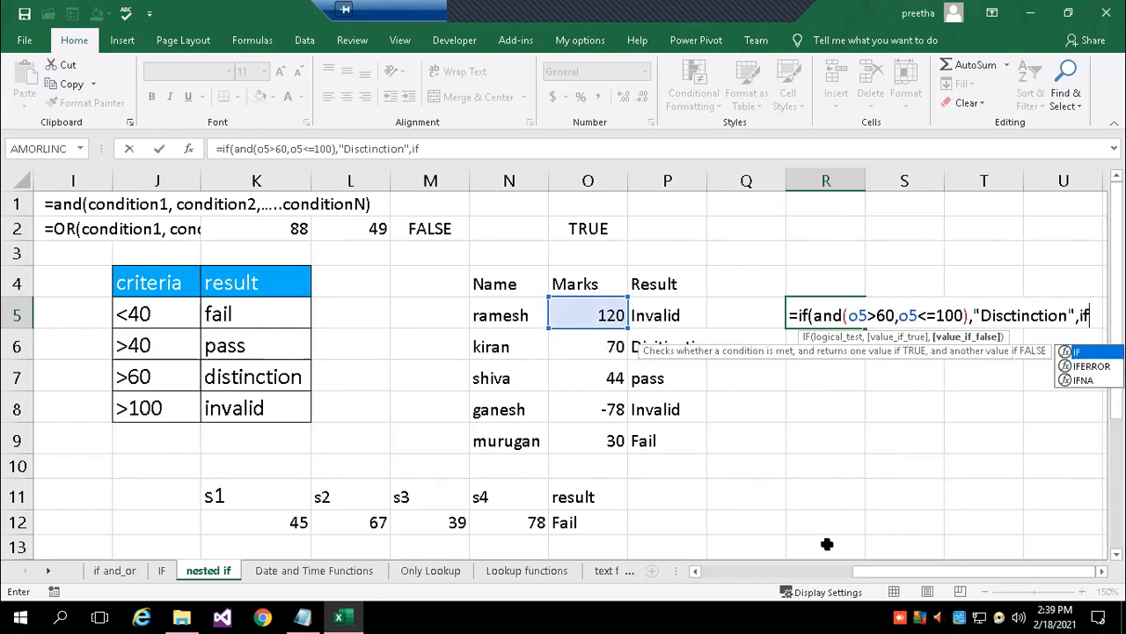
pyautogui.write('(and(')
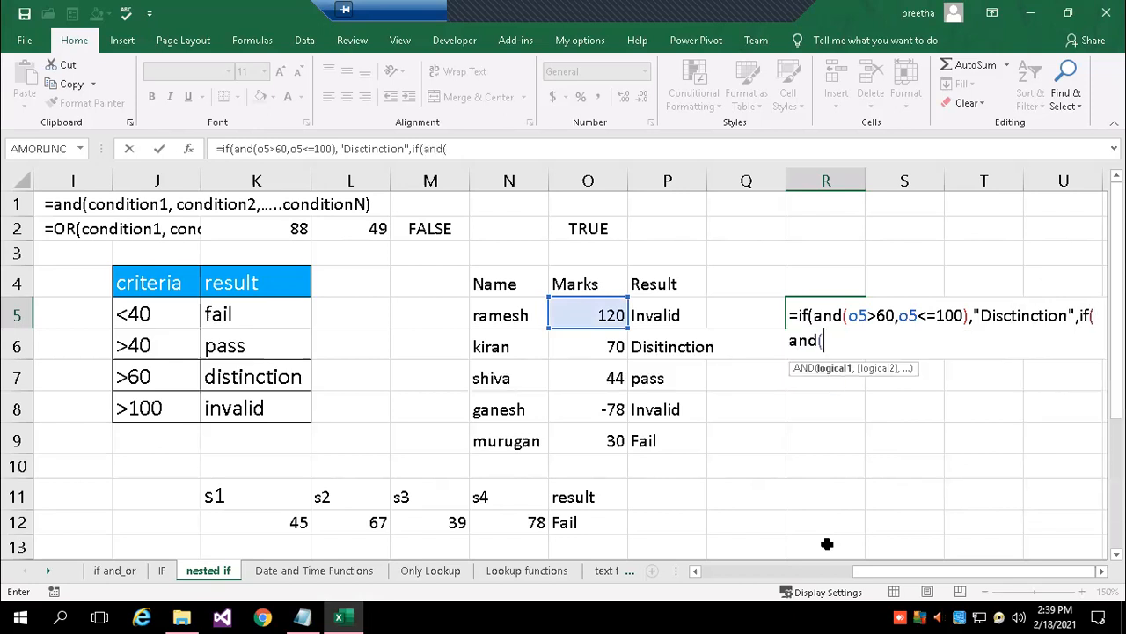
pyautogui.write('o5')
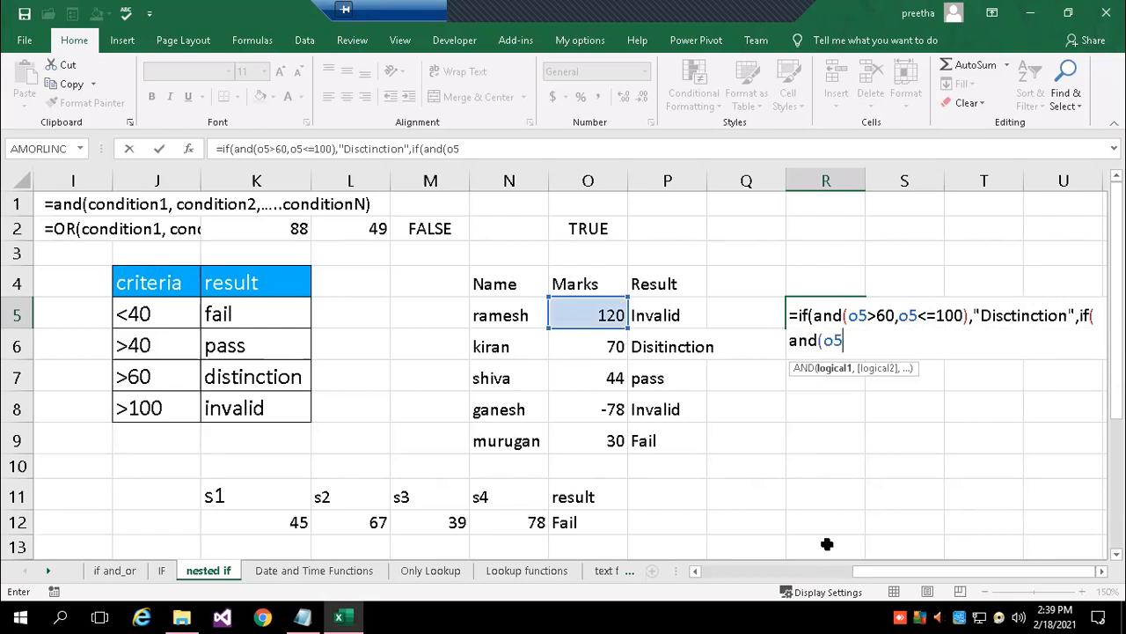
pyautogui.write('>=')
pyautogui.write('40')
pyautogui.write(',o5')
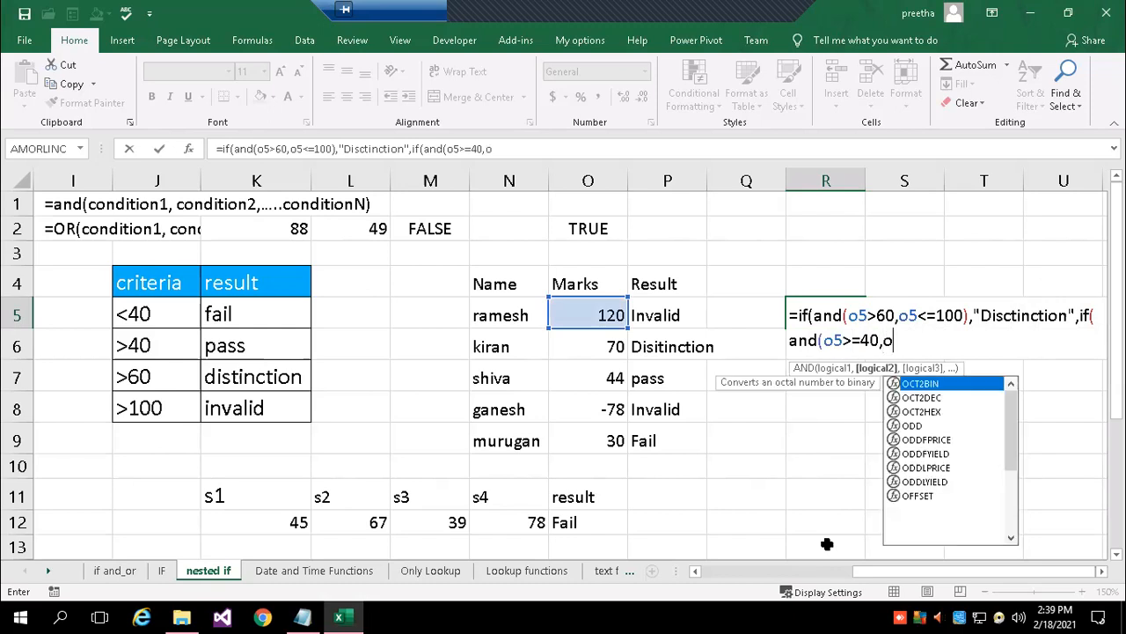
pyautogui.write('<=60')
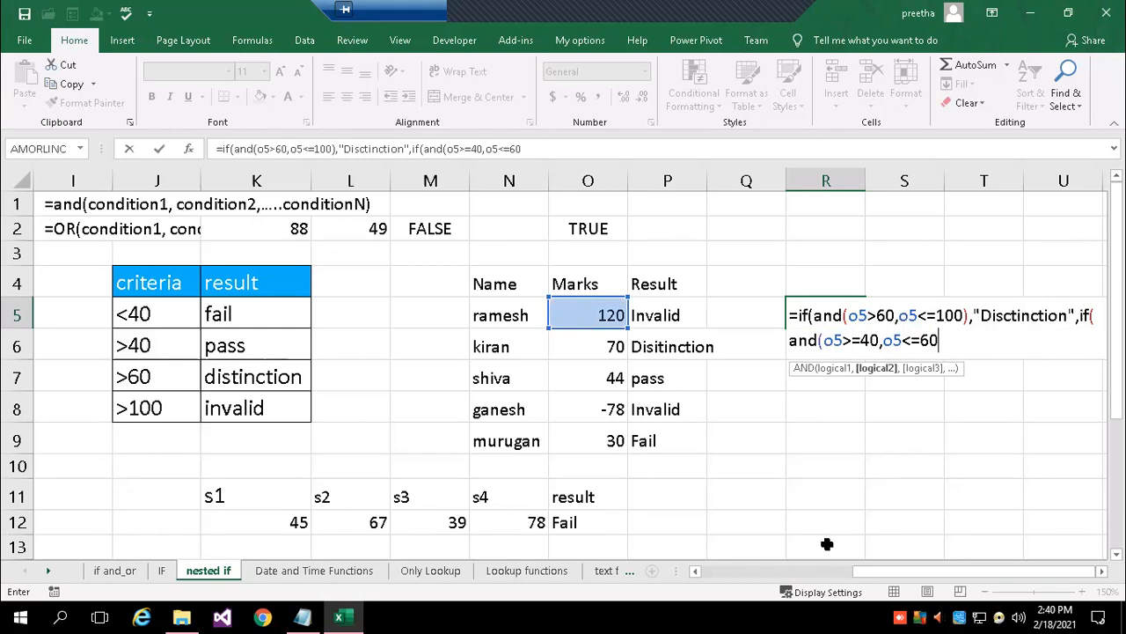
pyautogui.write('),"Pass",')
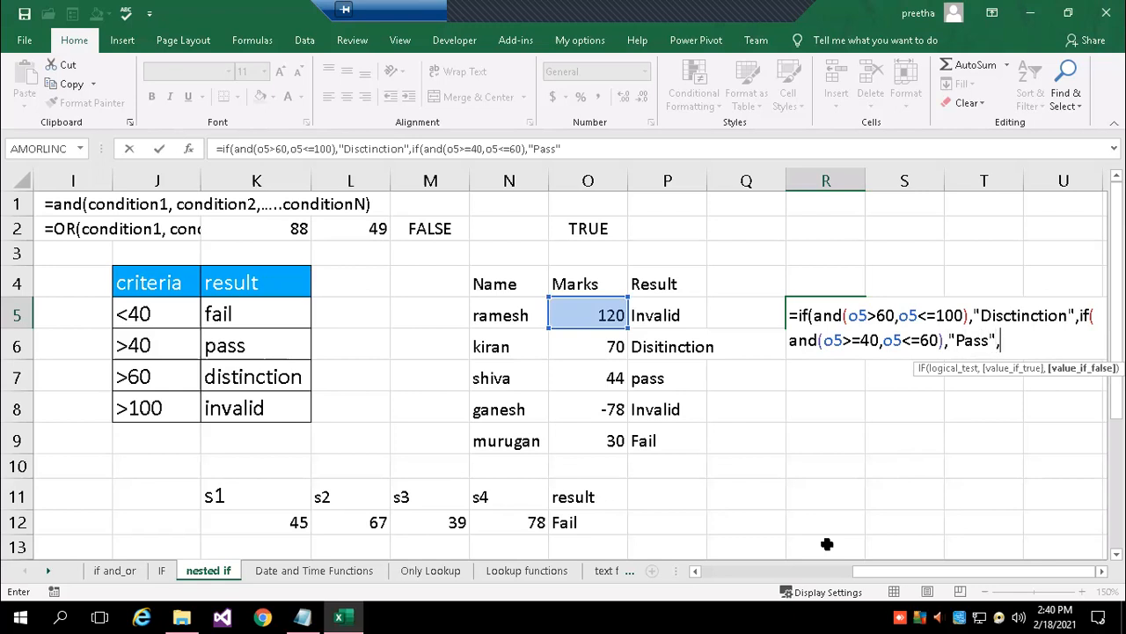
# Nest a third IF with the tests o5>0,o5<40, the values "Fail" and "Invaid", and two closing parentheses, and try to enter the formula.
pyautogui.write('if')
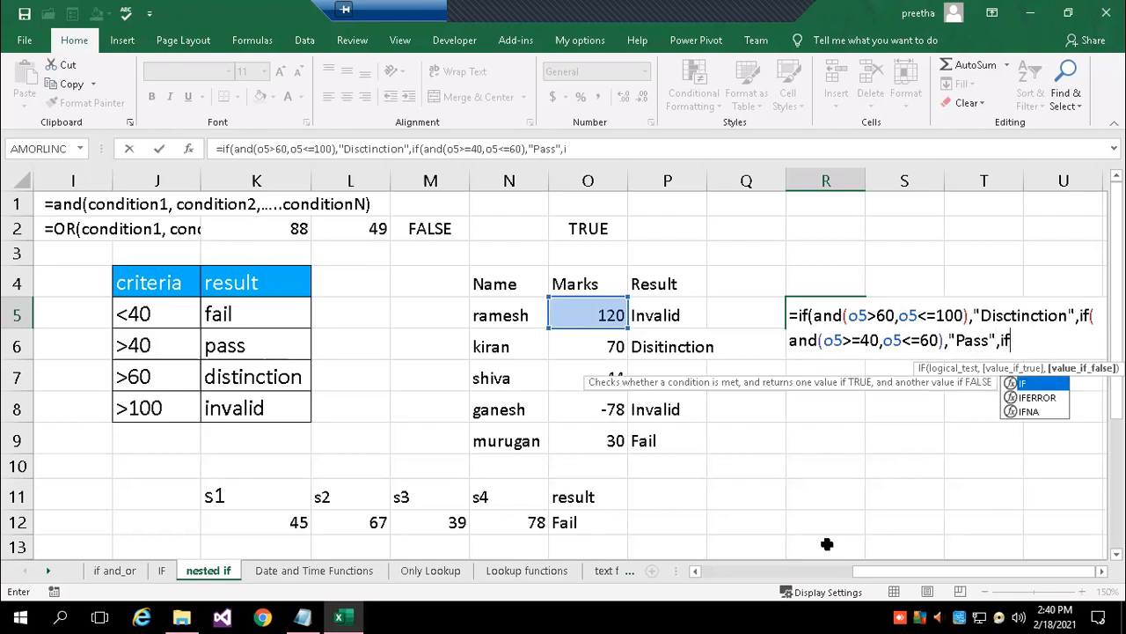
pyautogui.write('(o5')
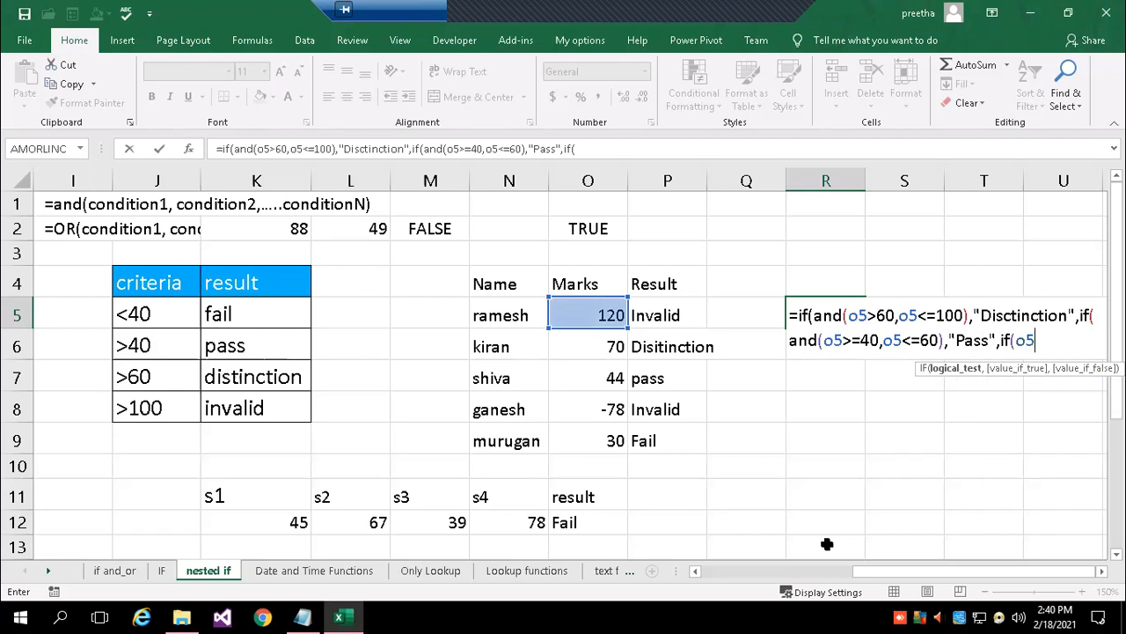
pyautogui.write('>0,o5')
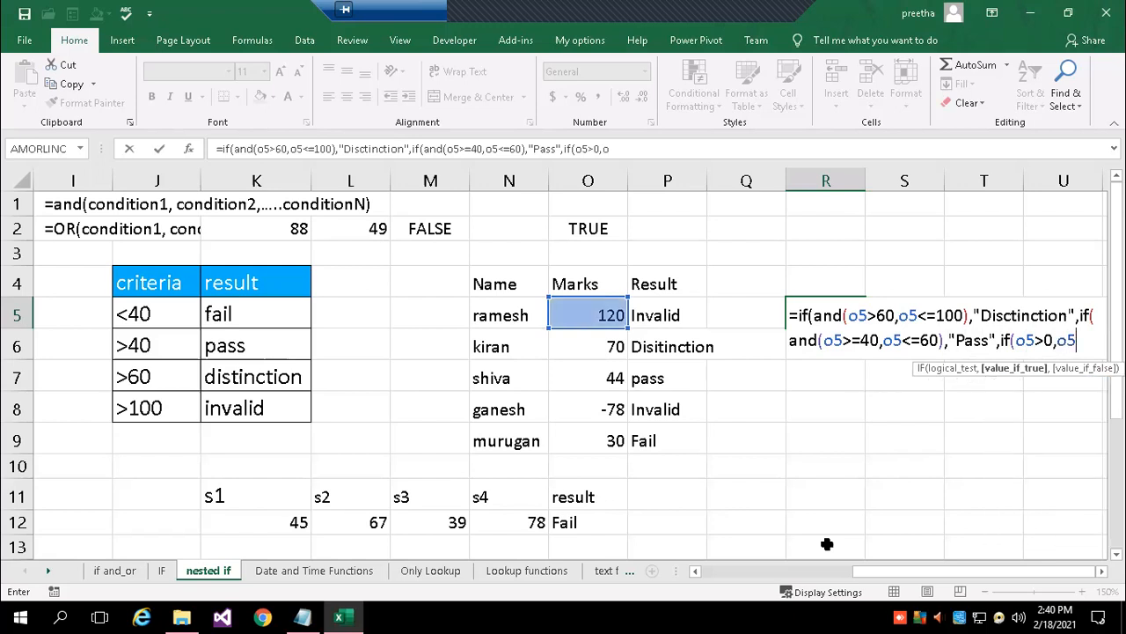
pyautogui.write('<40),"')
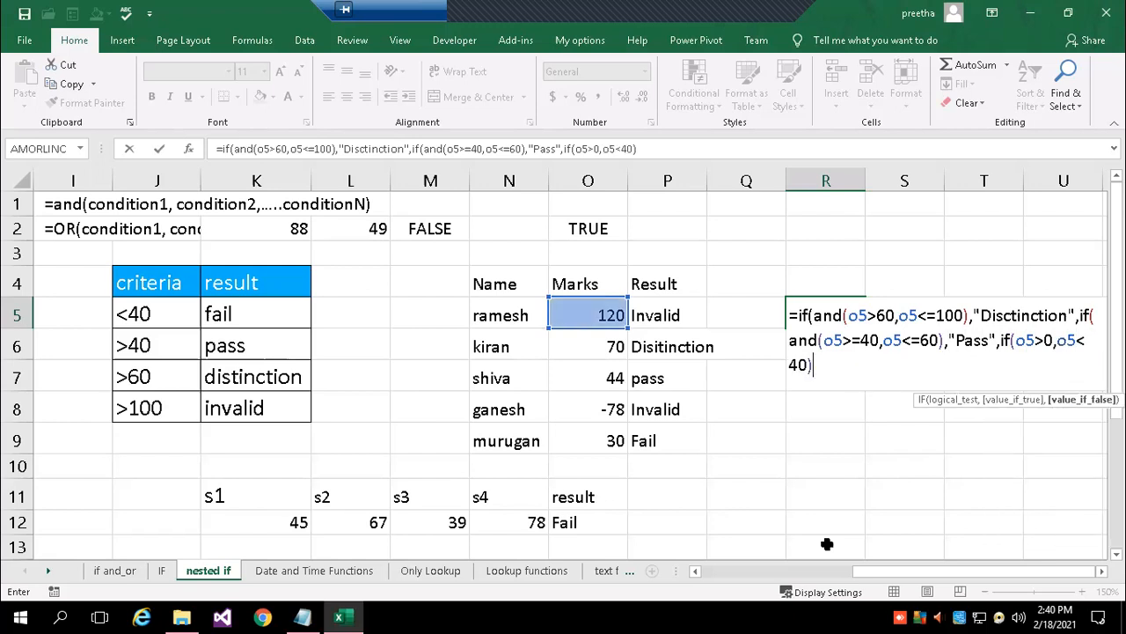
pyautogui.write('Fa')
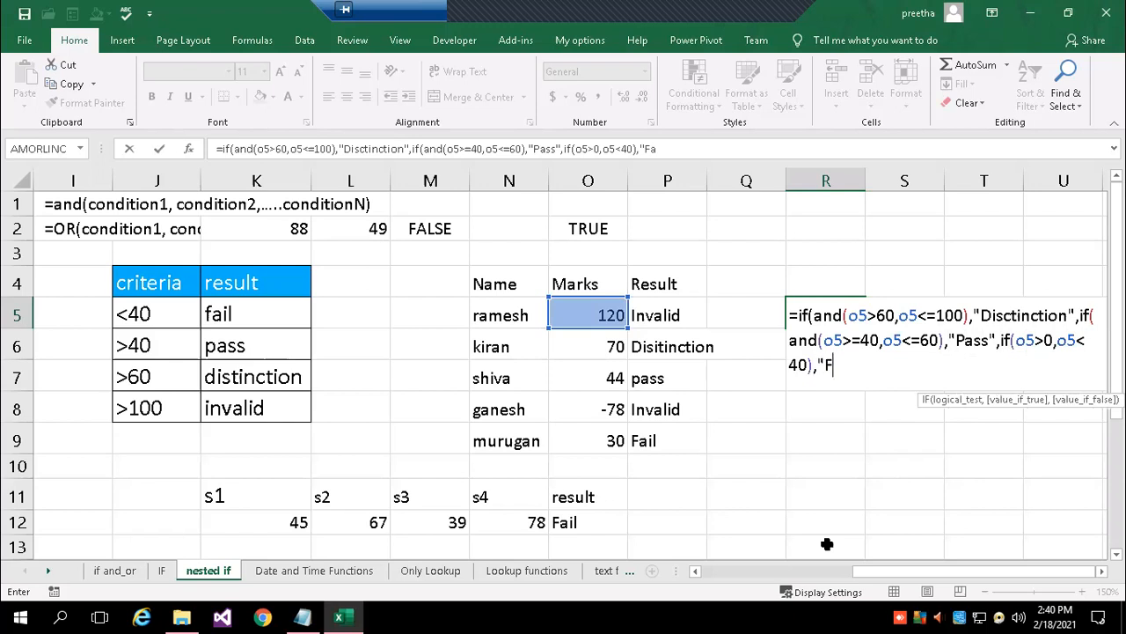
pyautogui.write('il","Invai')
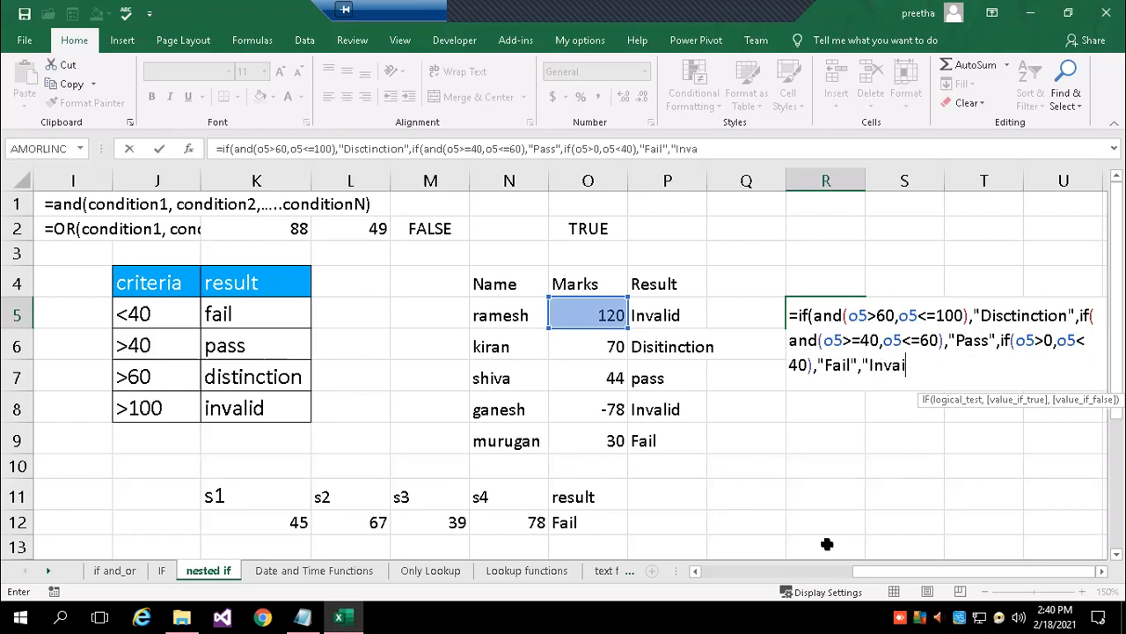
pyautogui.write('d"')
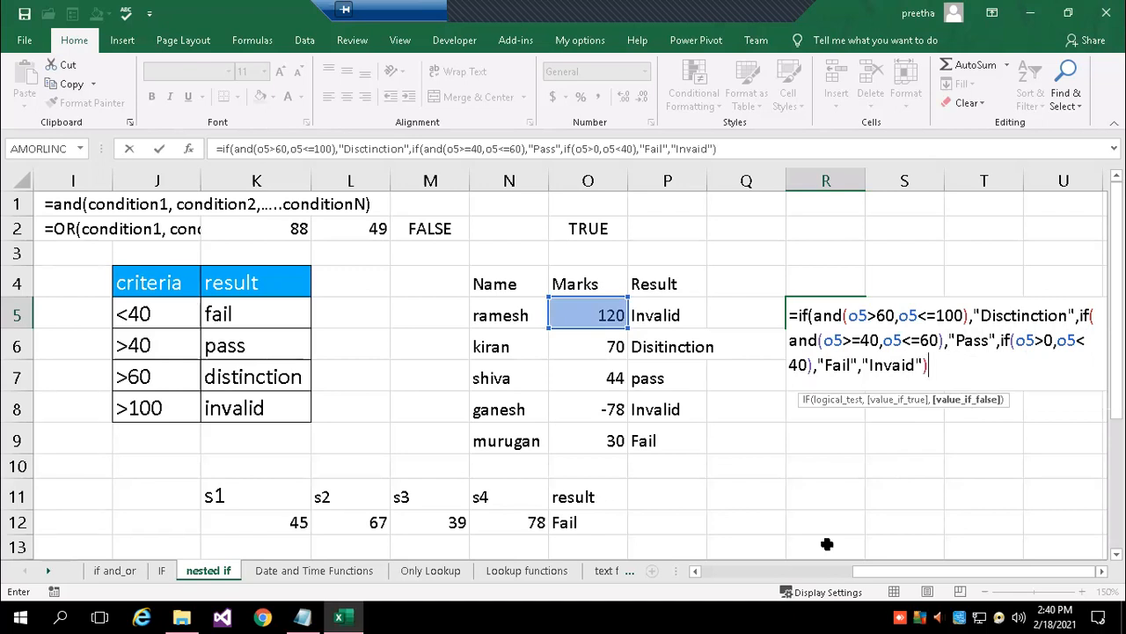
pyautogui.write(')')
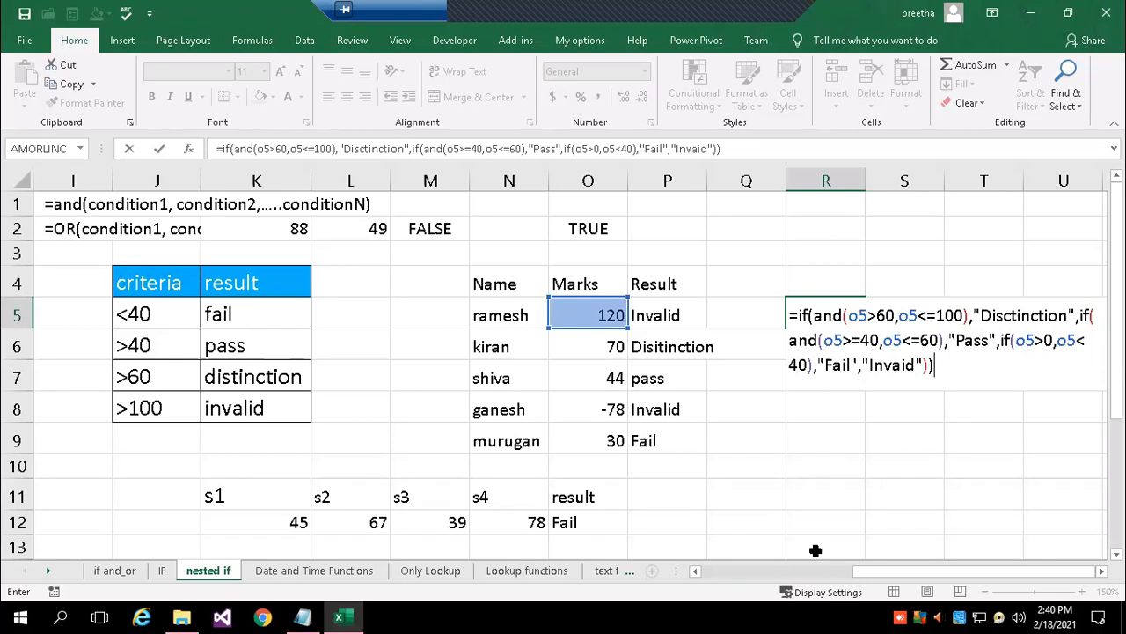
pyautogui.press('Return')
pyautogui.press('Return')
# Remove the "Fail" argument and its extra comma from the innermost IF, and try to enter the formula again.
pyautogui.write('\\')
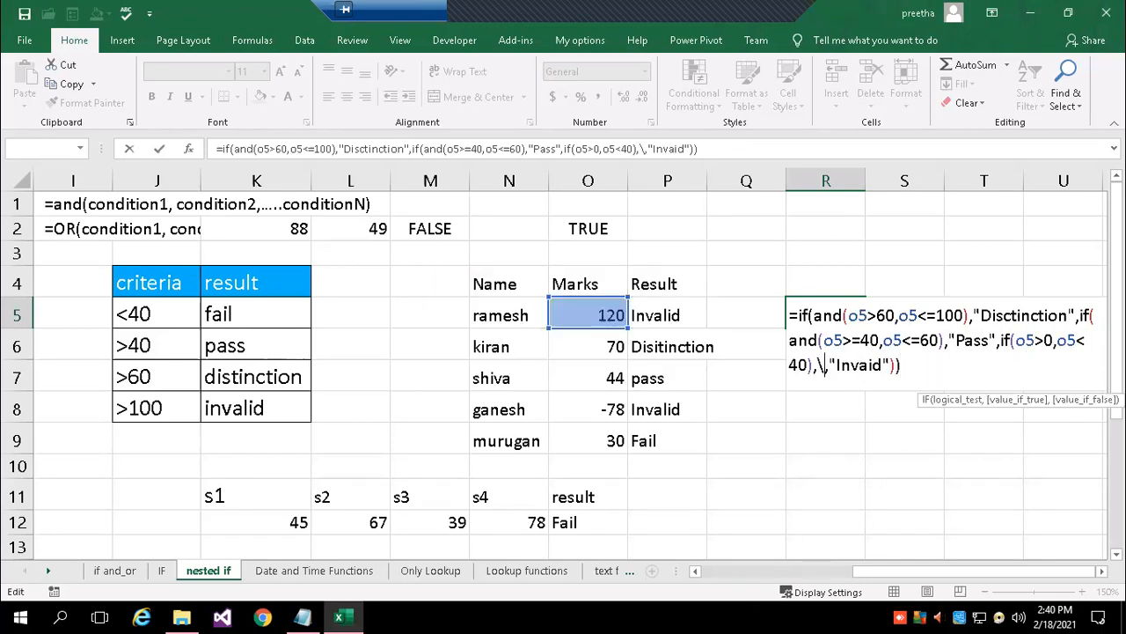
pyautogui.press('BackSpace')
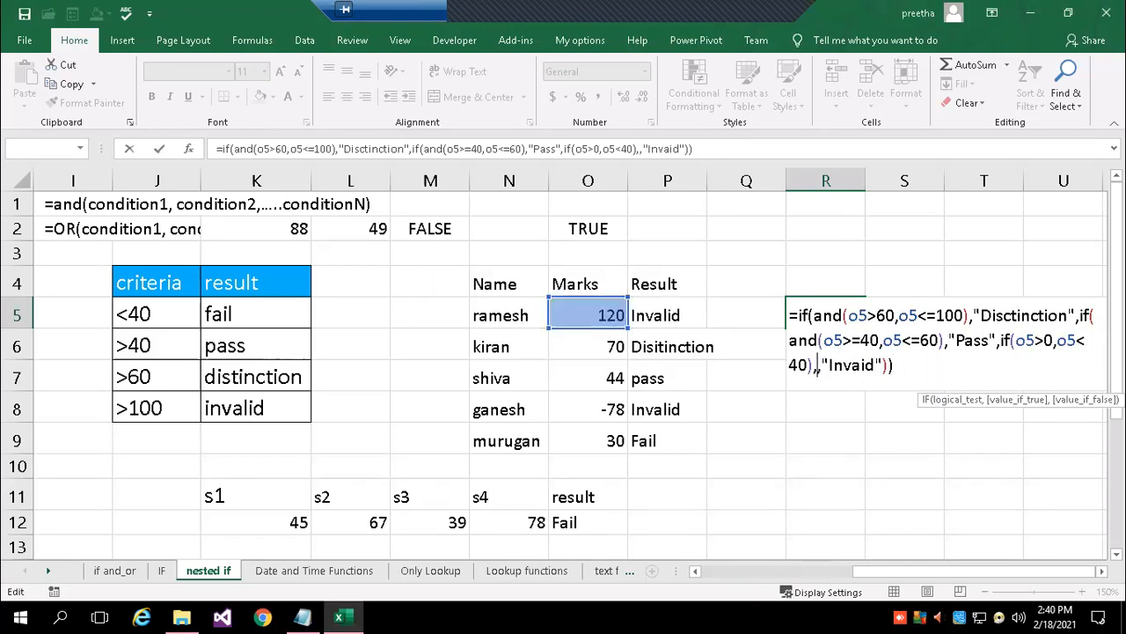
pyautogui.press('Delete')
pyautogui.press('Return')
pyautogui.press('Return')
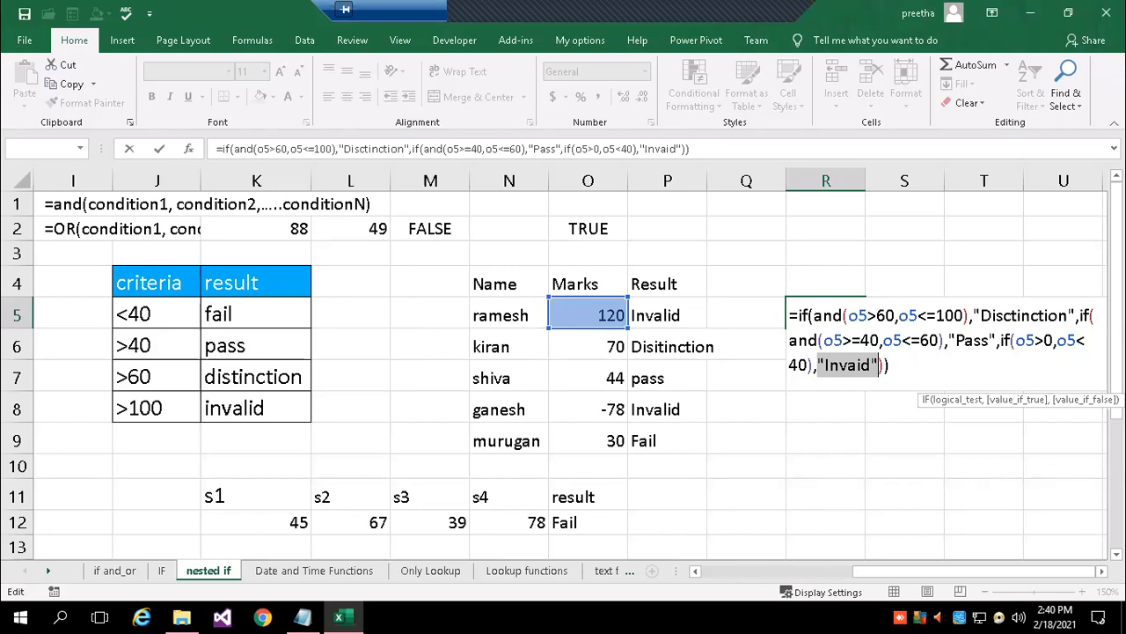
# Wrap the innermost IF's o5>0,o5<40 tests in an AND function and enter the formula, accepting Excel's proposed correction.
pyautogui.click(1017, 342)
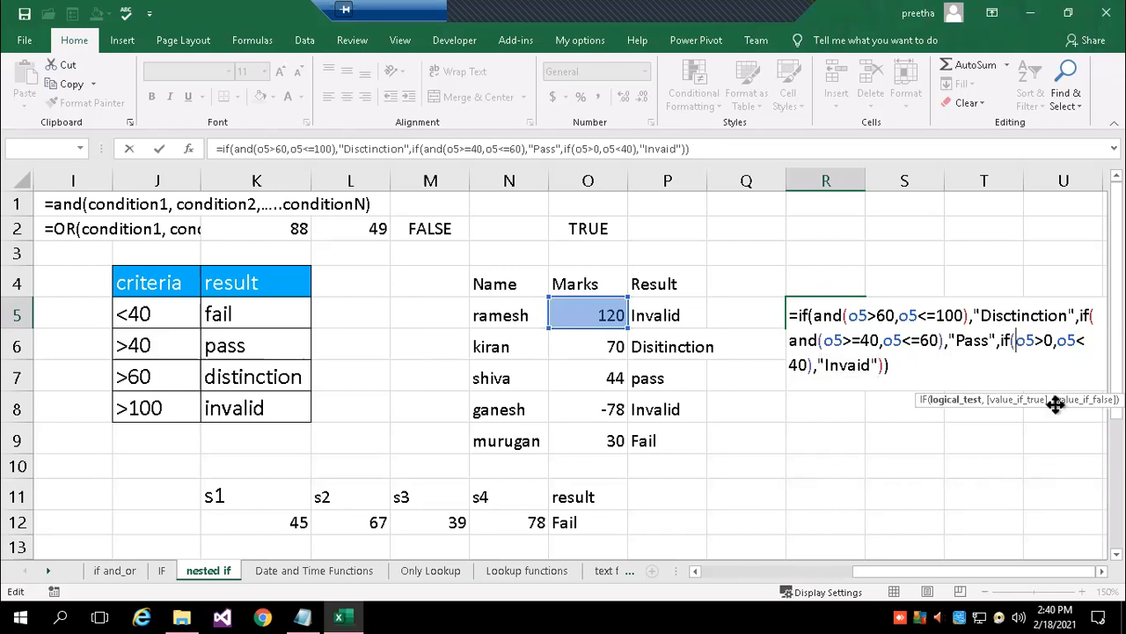
pyautogui.write('and(')
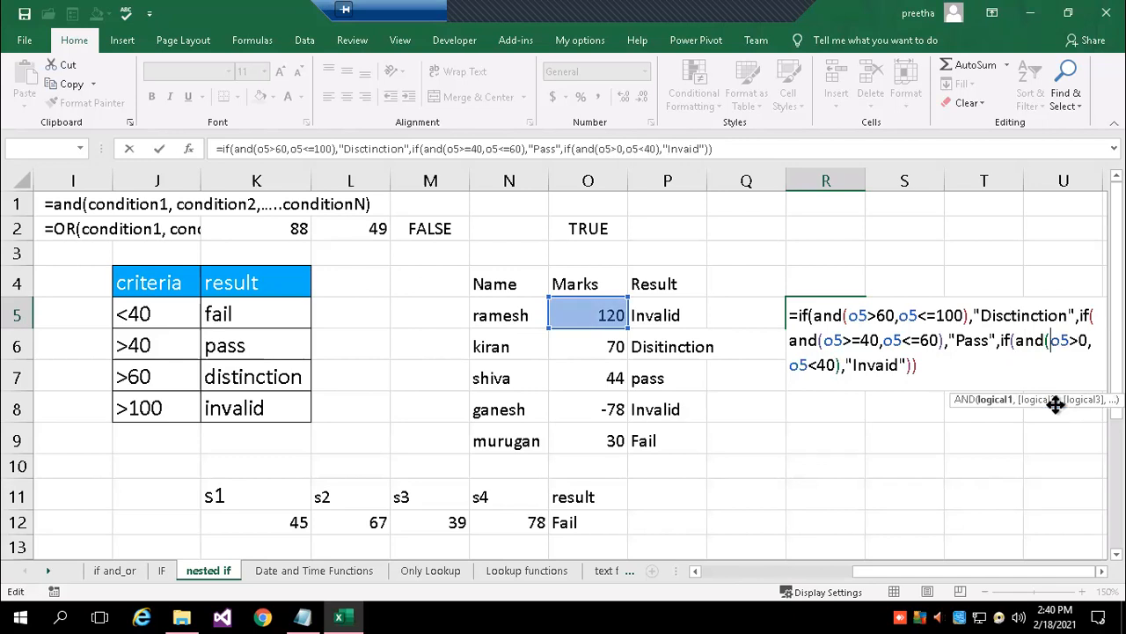
pyautogui.press('Return')
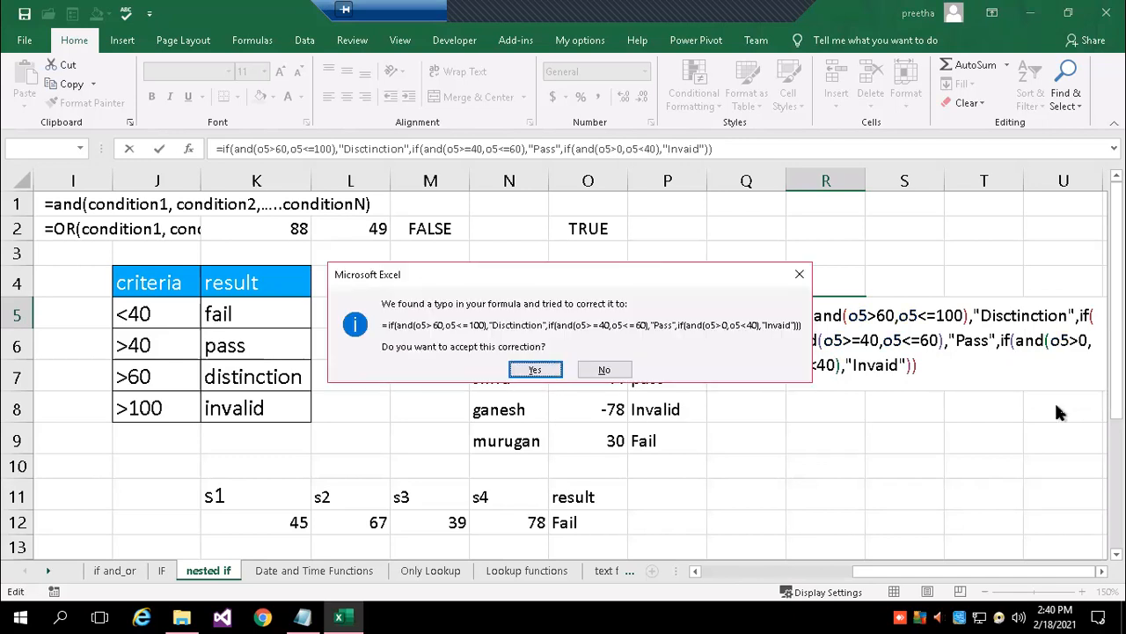
pyautogui.press('Return')
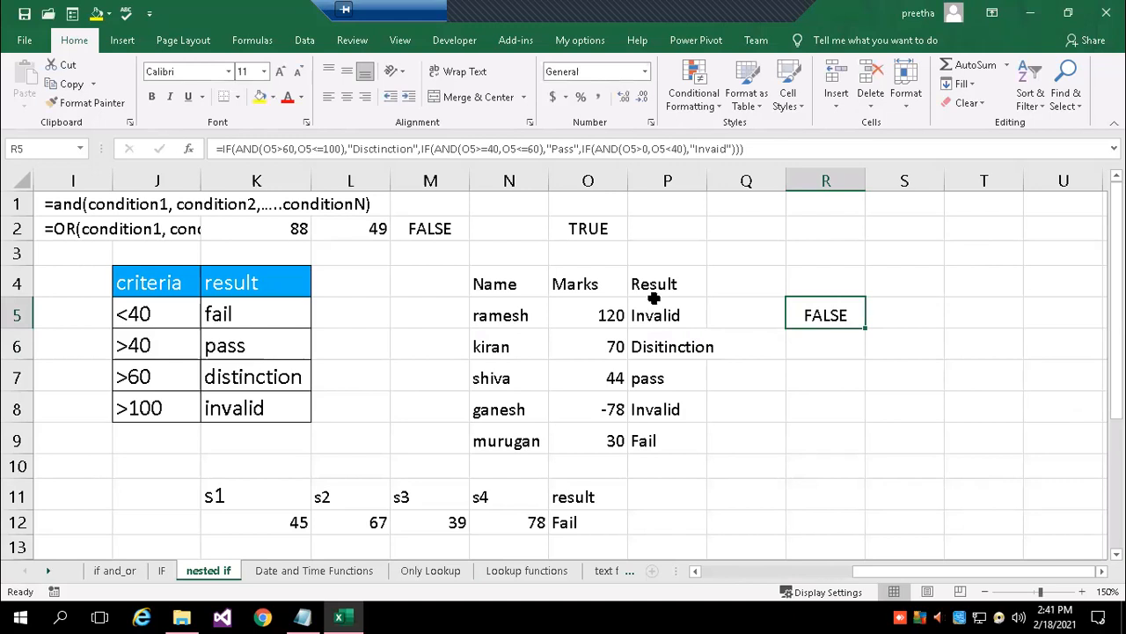
# Try an extra closing parenthesis after the AND(O5>0,O5<40) test in R5's formula, and remove it again.
pyautogui.doubleClick(818, 315)
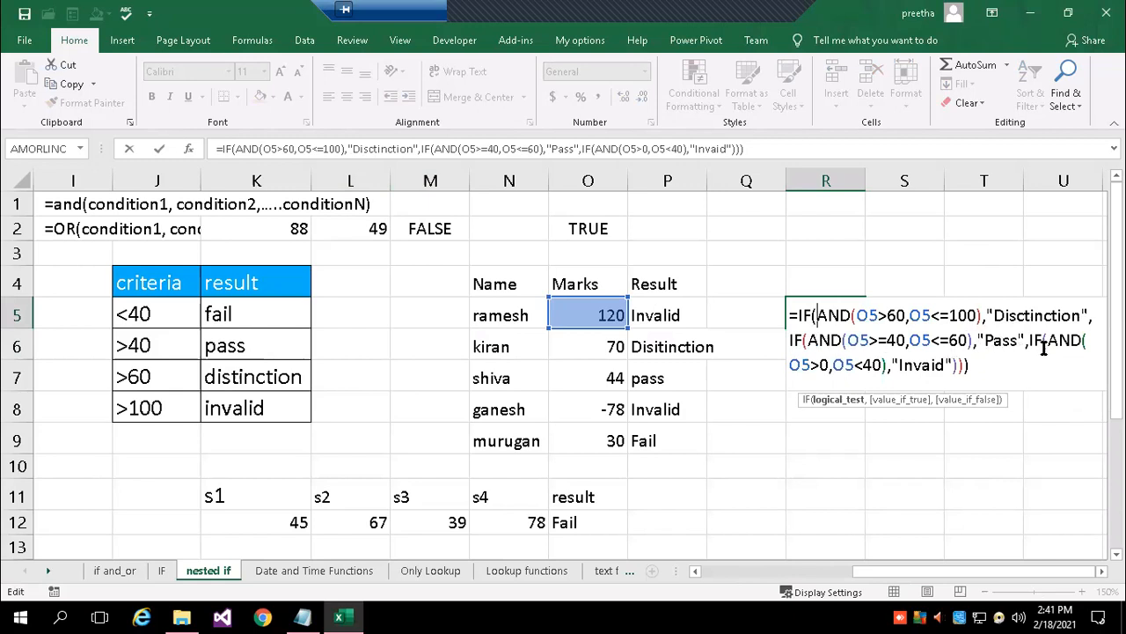
pyautogui.click(887, 366)
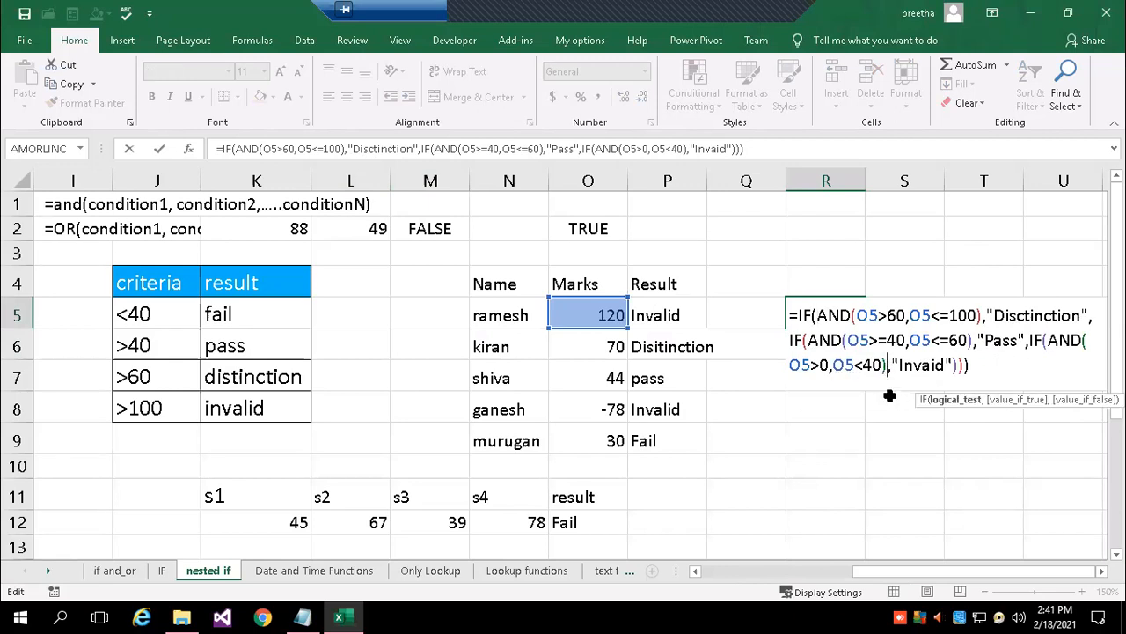
pyautogui.write(')')
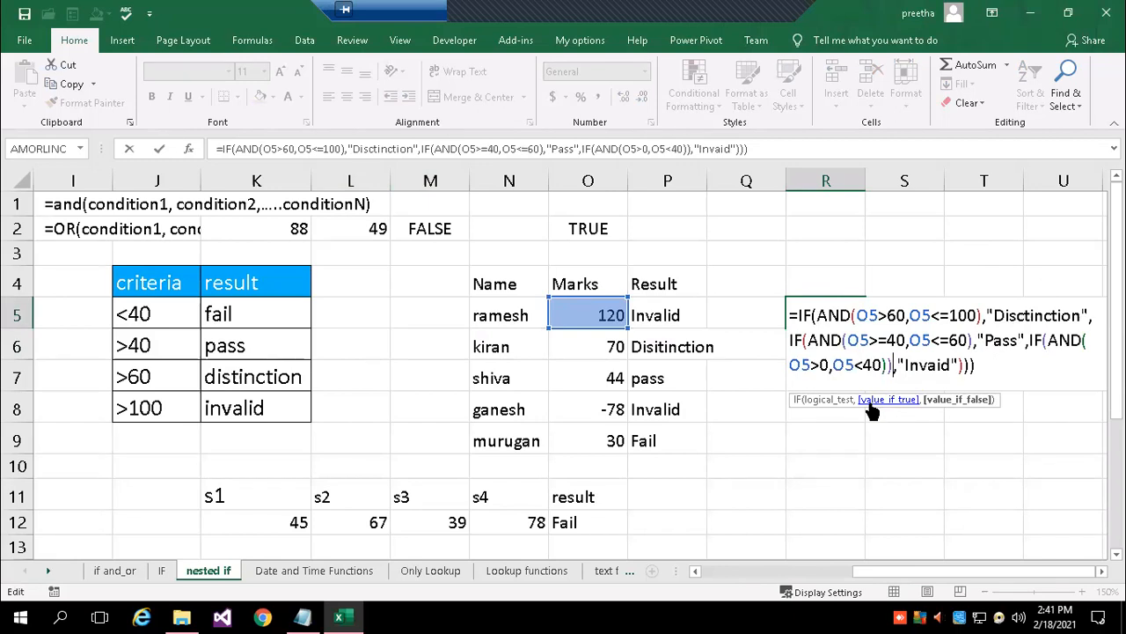
pyautogui.press('Left')
pyautogui.press('Delete')
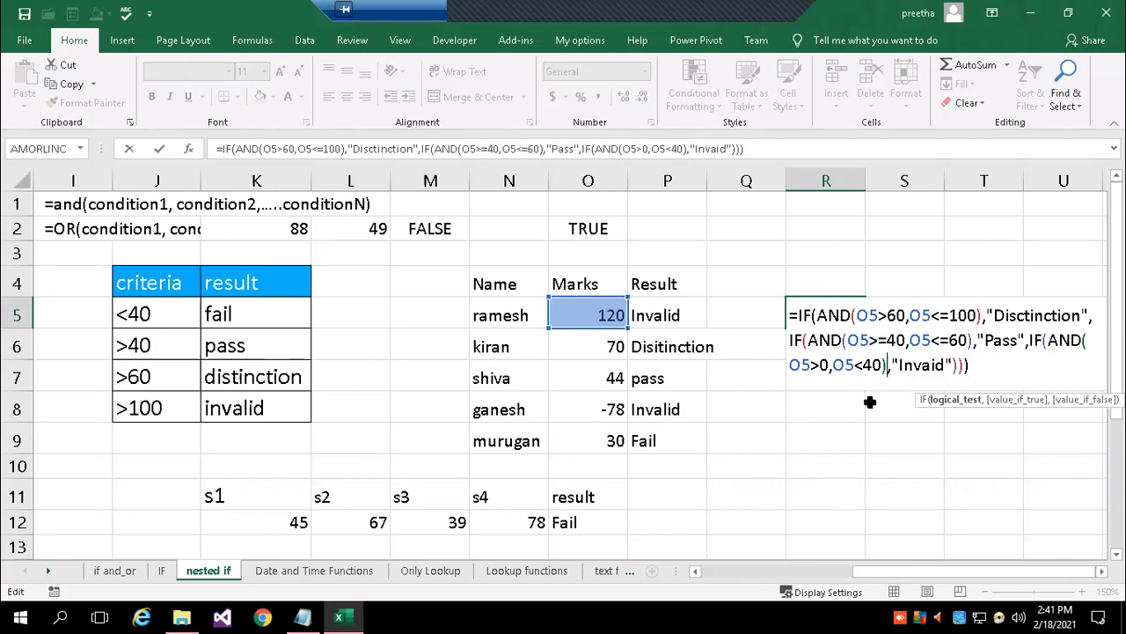
# Retype the three closing parentheses at the end of R5's formula and enter it again.
pyautogui.press('Right')
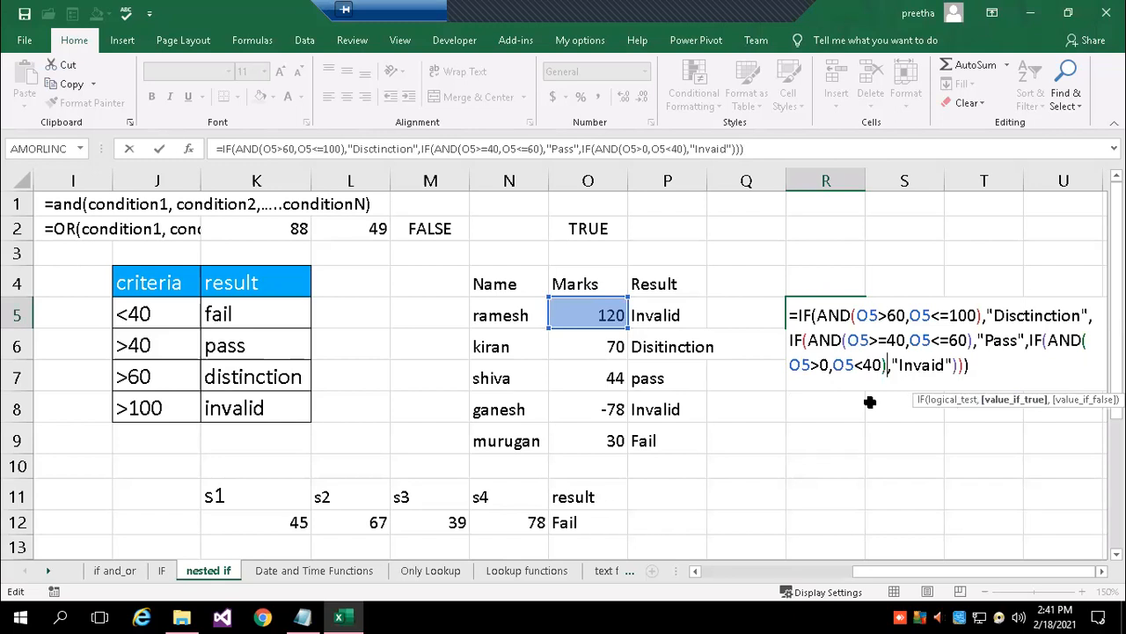
pyautogui.press('Right')
pyautogui.press('Right')
pyautogui.press('Right')
pyautogui.press('Right')
pyautogui.press('Right')
pyautogui.press('Right')
pyautogui.press('Right')
pyautogui.press('Right')
pyautogui.press('Right')
pyautogui.press('Right')
pyautogui.press('Right')
pyautogui.press('Right')
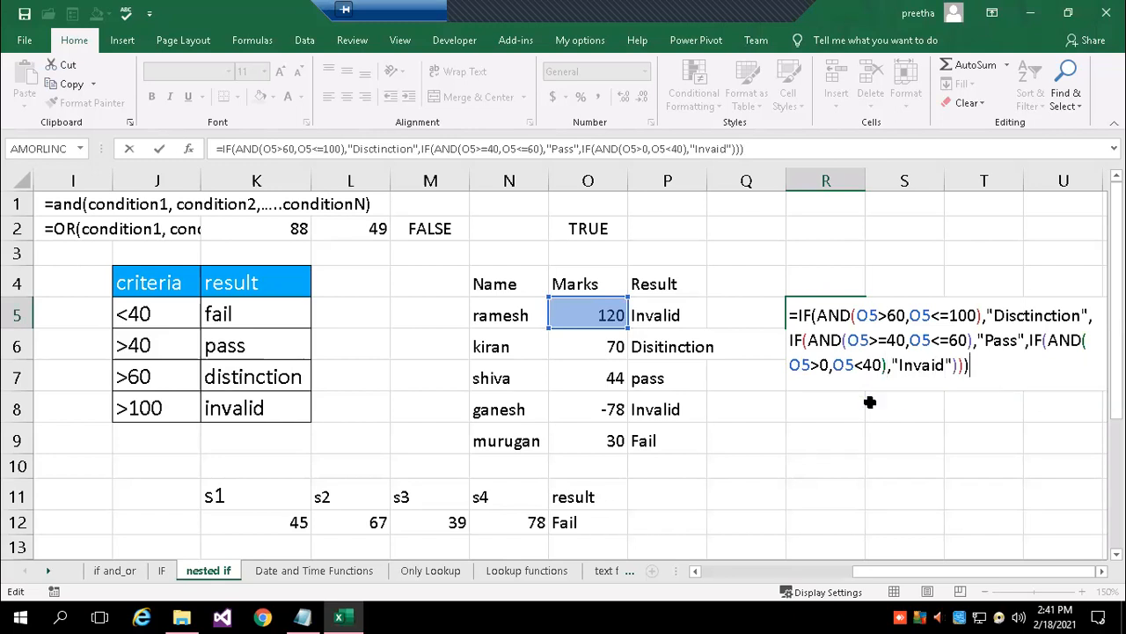
pyautogui.press('BackSpace')
pyautogui.press('BackSpace')
pyautogui.press('BackSpace')
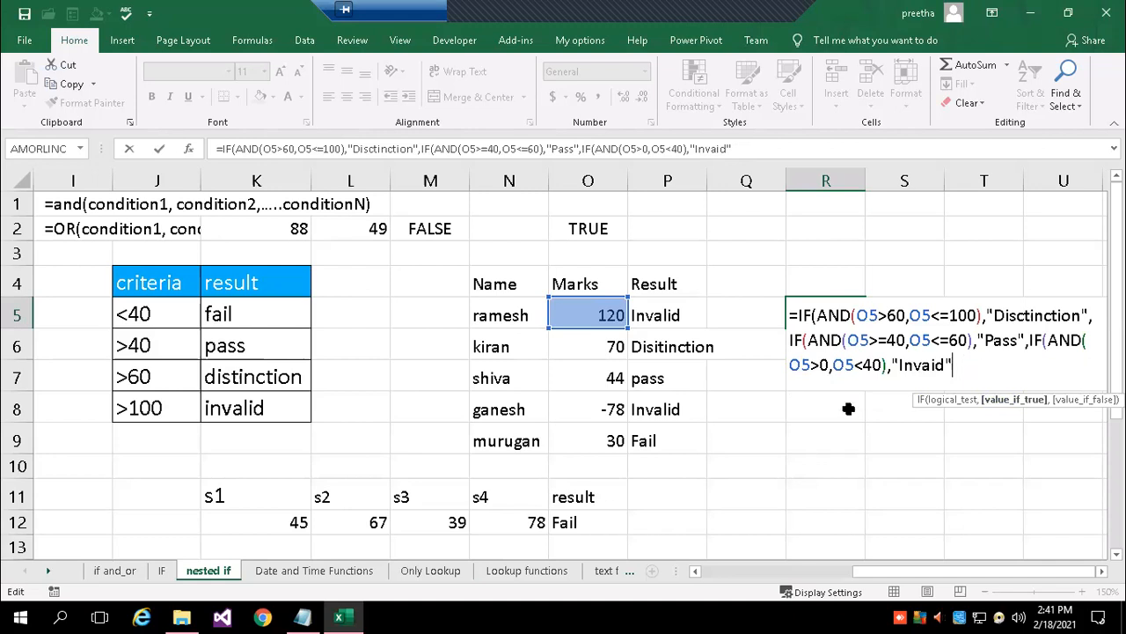
pyautogui.write(')')
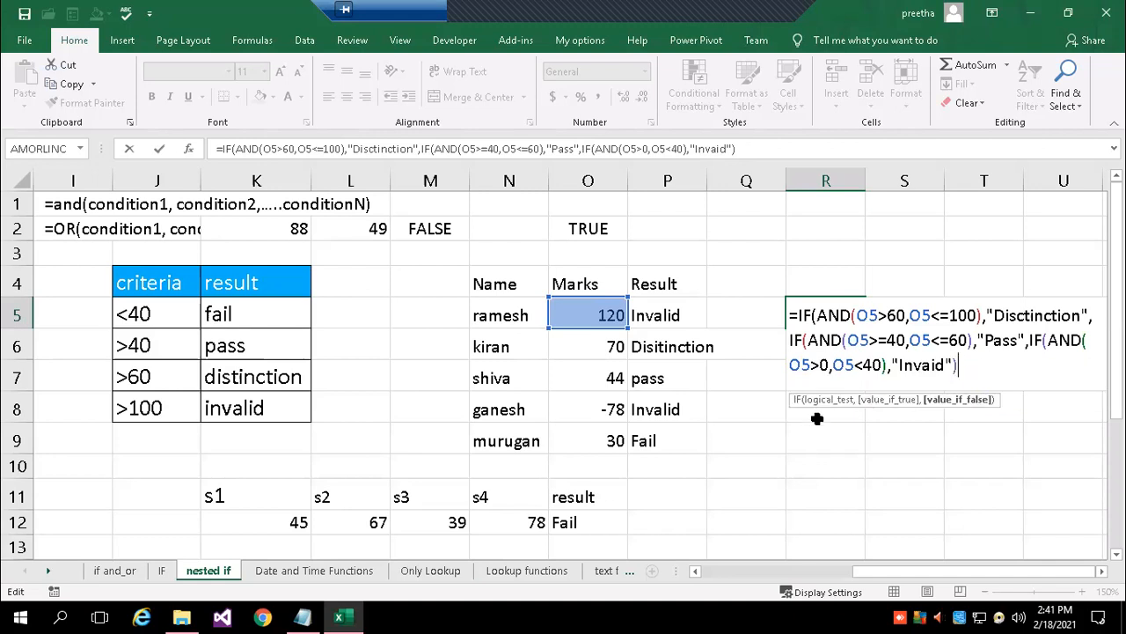
pyautogui.write(')')
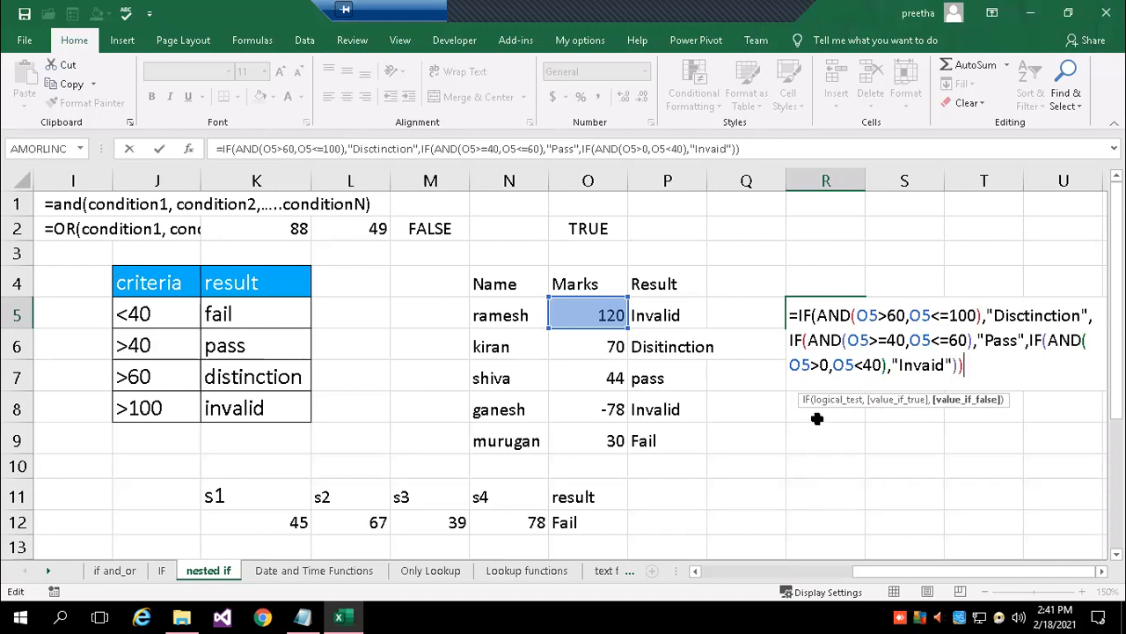
pyautogui.write(')')
pyautogui.press('Return')
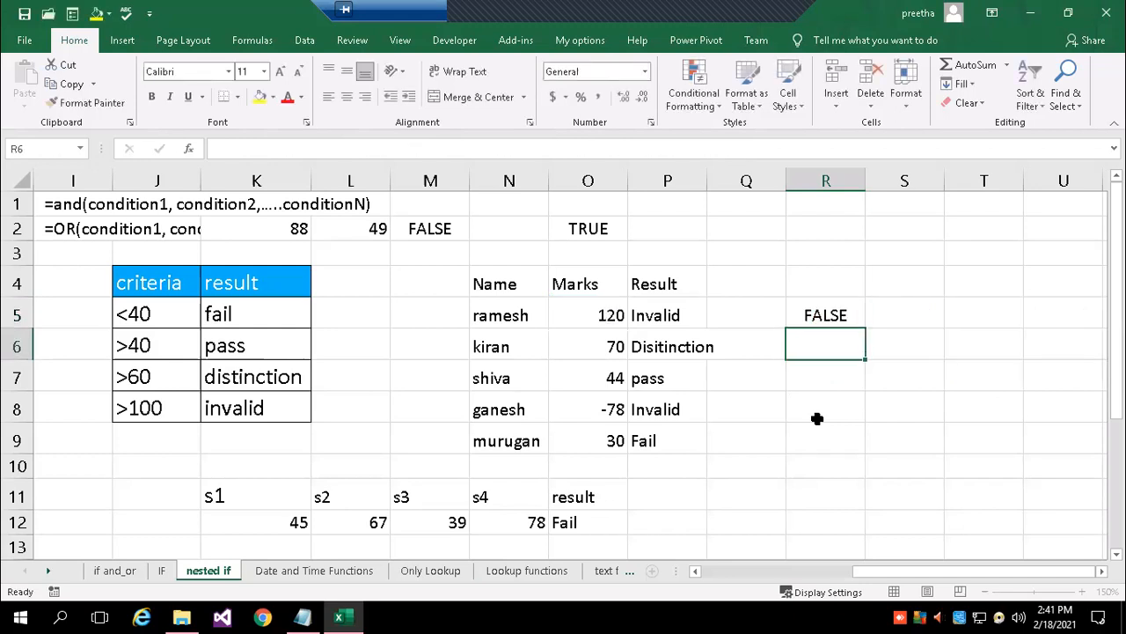
# Insert "Fail" as the innermost IF's value if true in R5's formula, ahead of "Invaid".
pyautogui.click(827, 320)
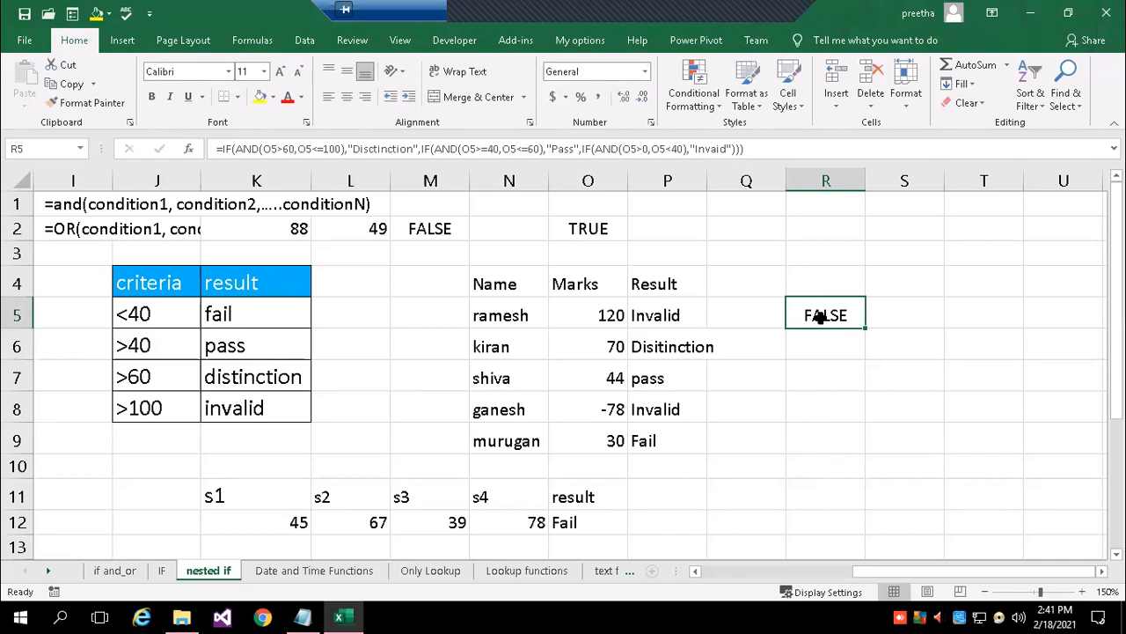
pyautogui.doubleClick(818, 315)
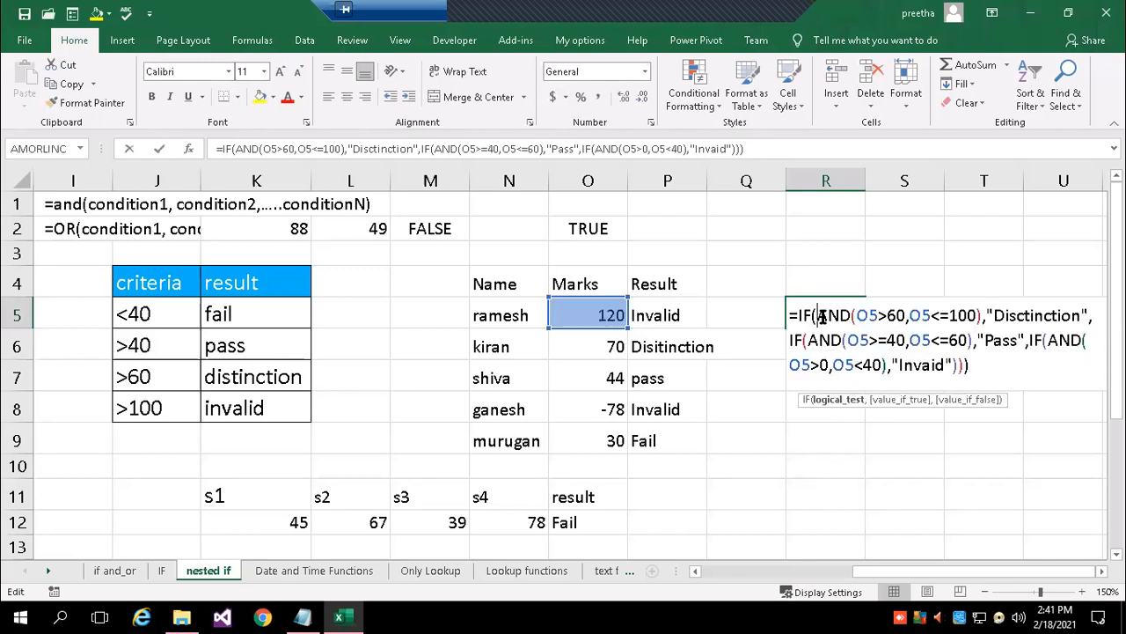
pyautogui.click(1101, 570)
pyautogui.click(1101, 570)
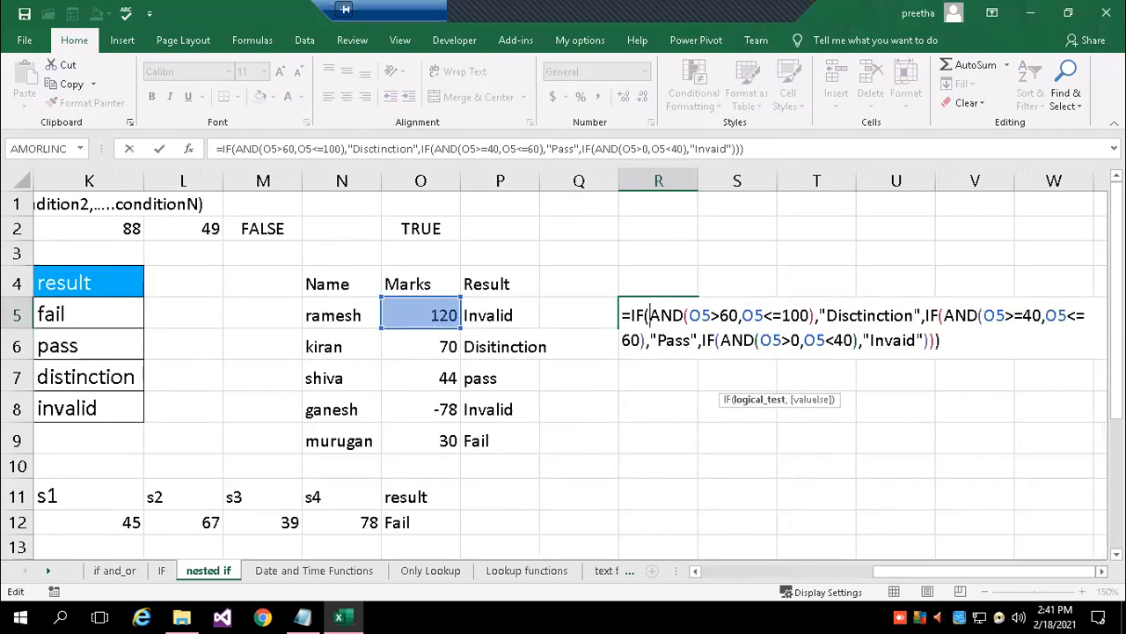
pyautogui.click(1100, 570)
pyautogui.click(1101, 570)
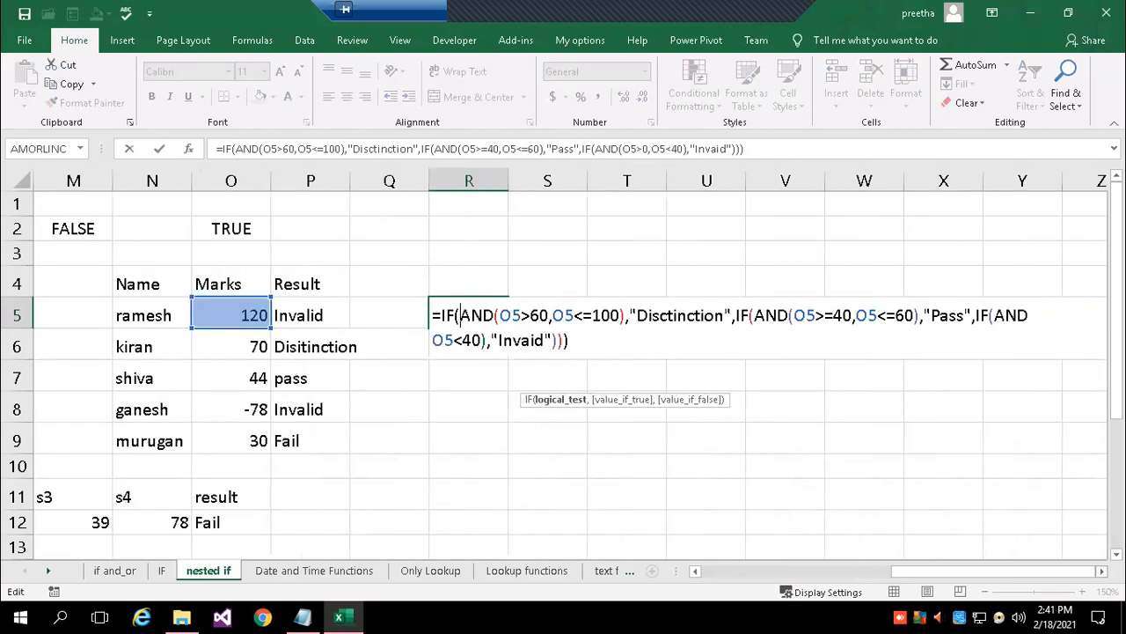
pyautogui.click(492, 340)
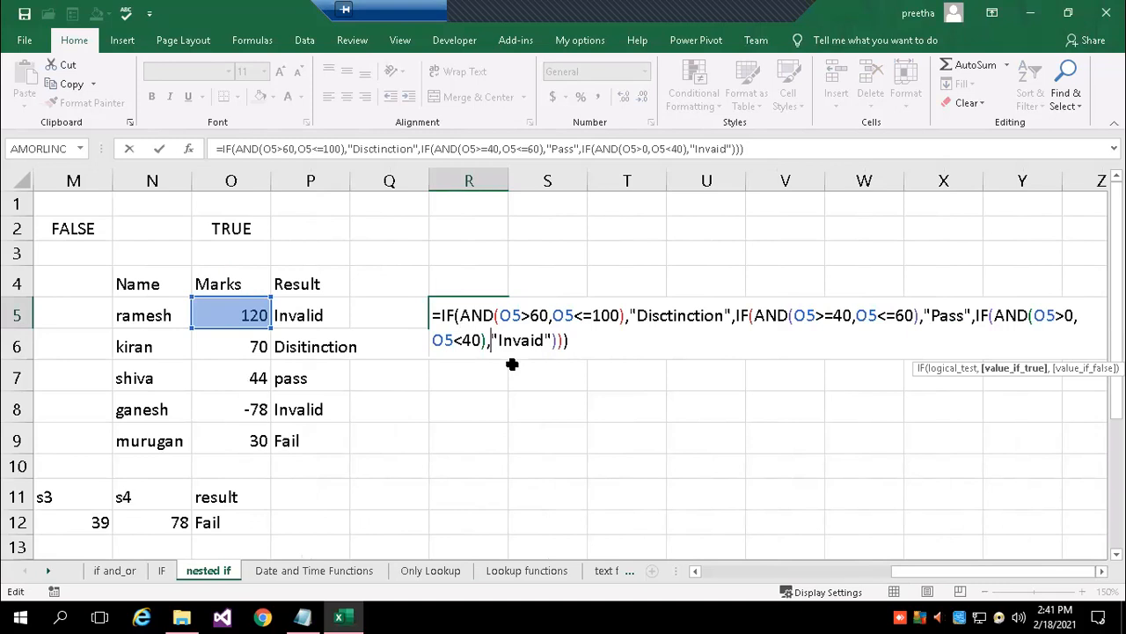
pyautogui.press('BackSpace')
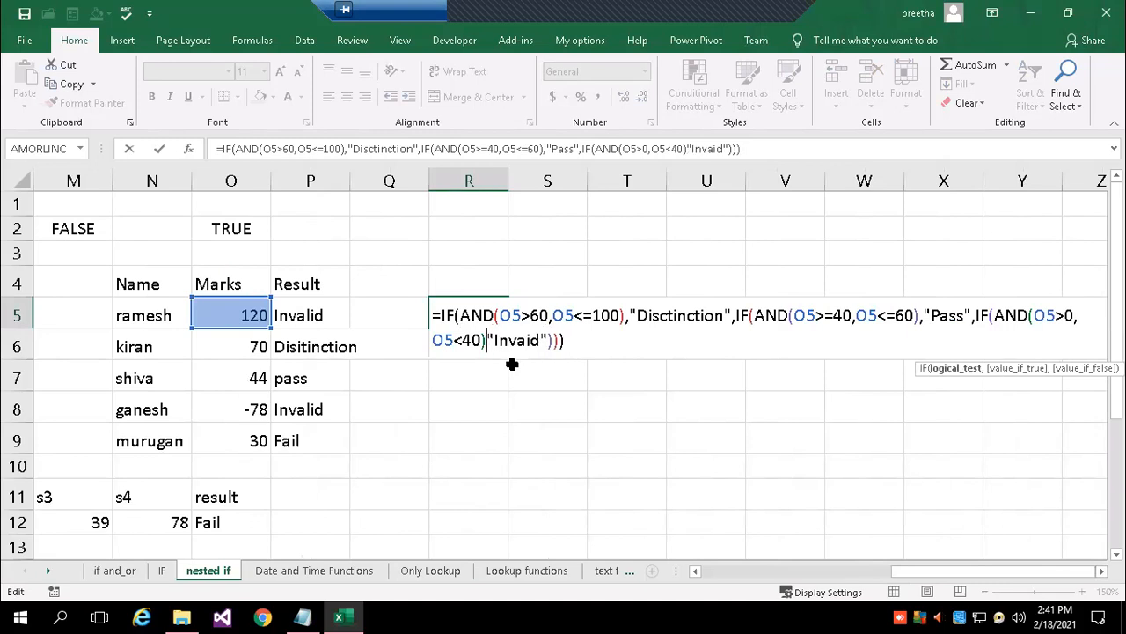
pyautogui.write(')')
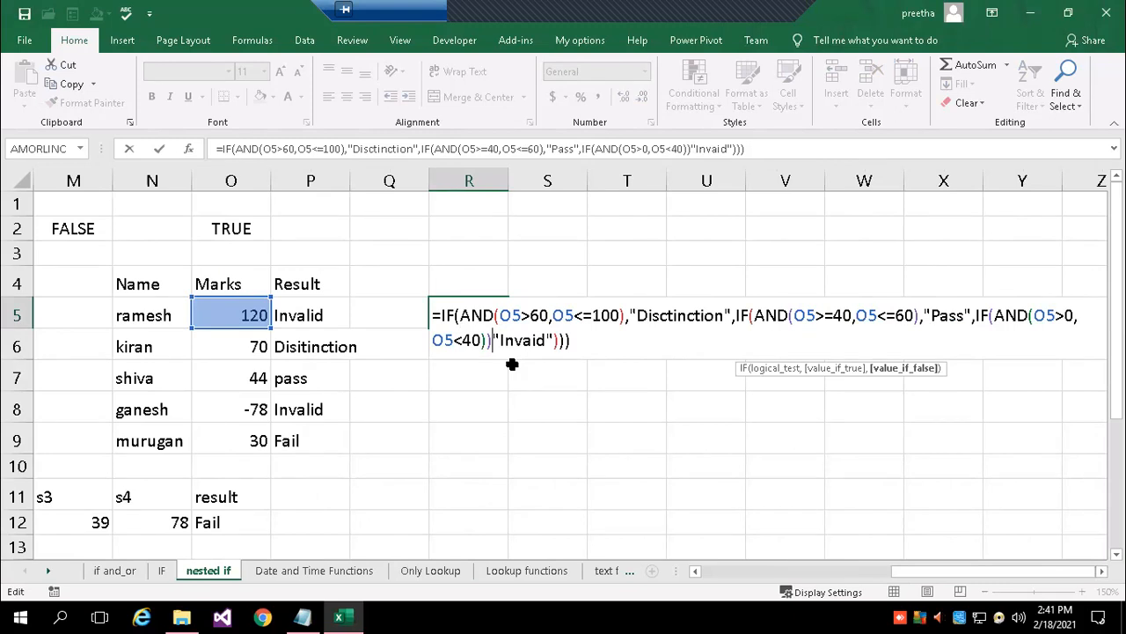
pyautogui.press('BackSpace')
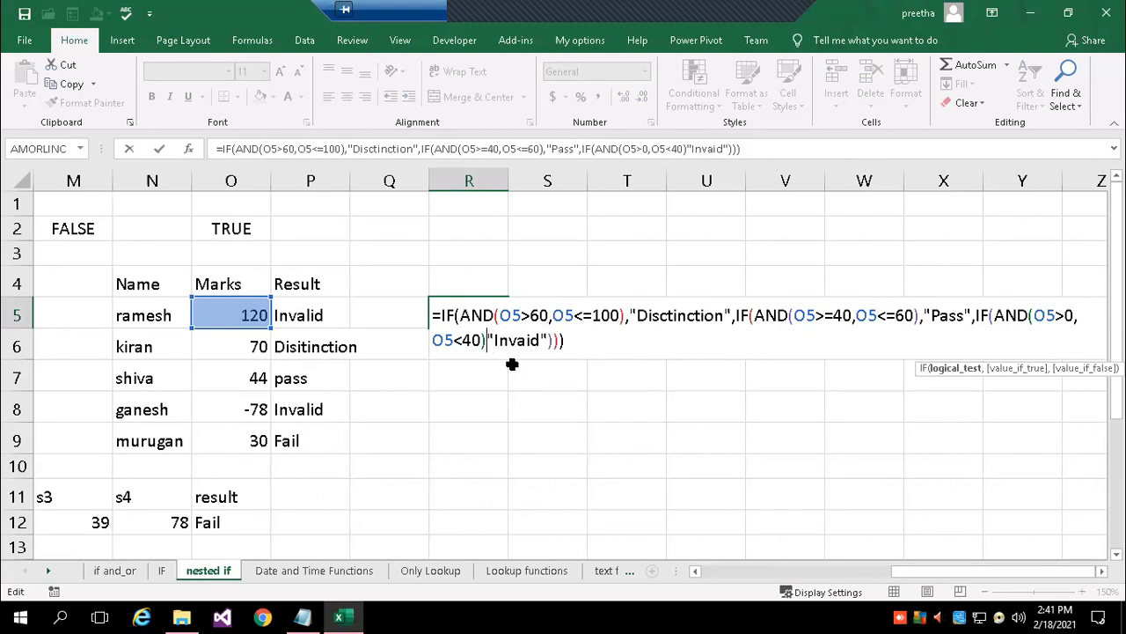
pyautogui.write(',')
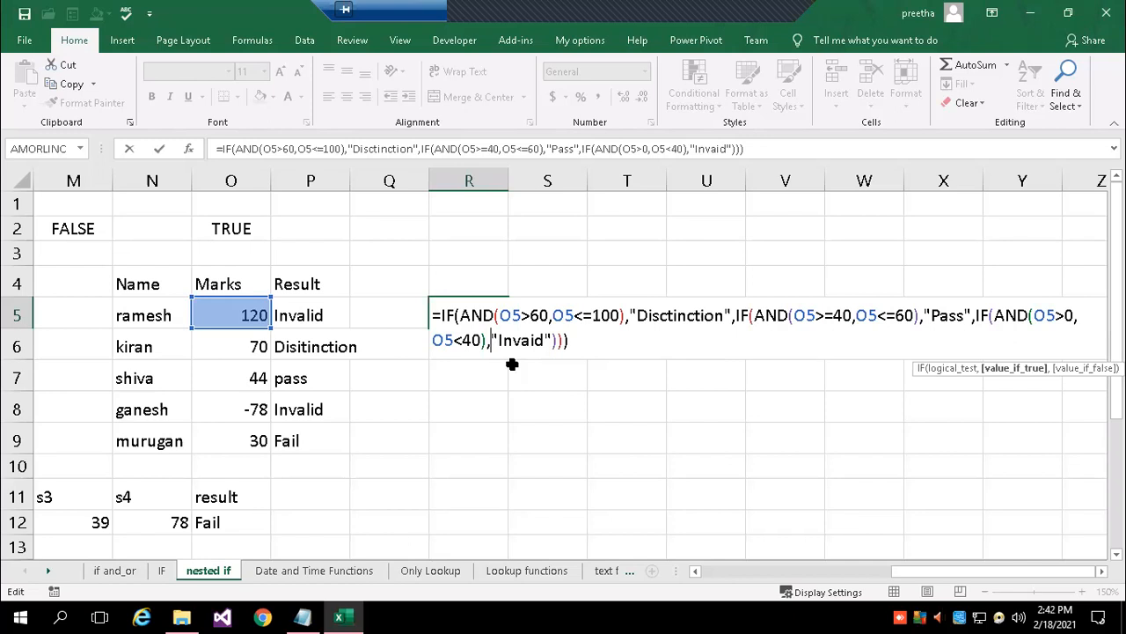
pyautogui.write('"Fai')
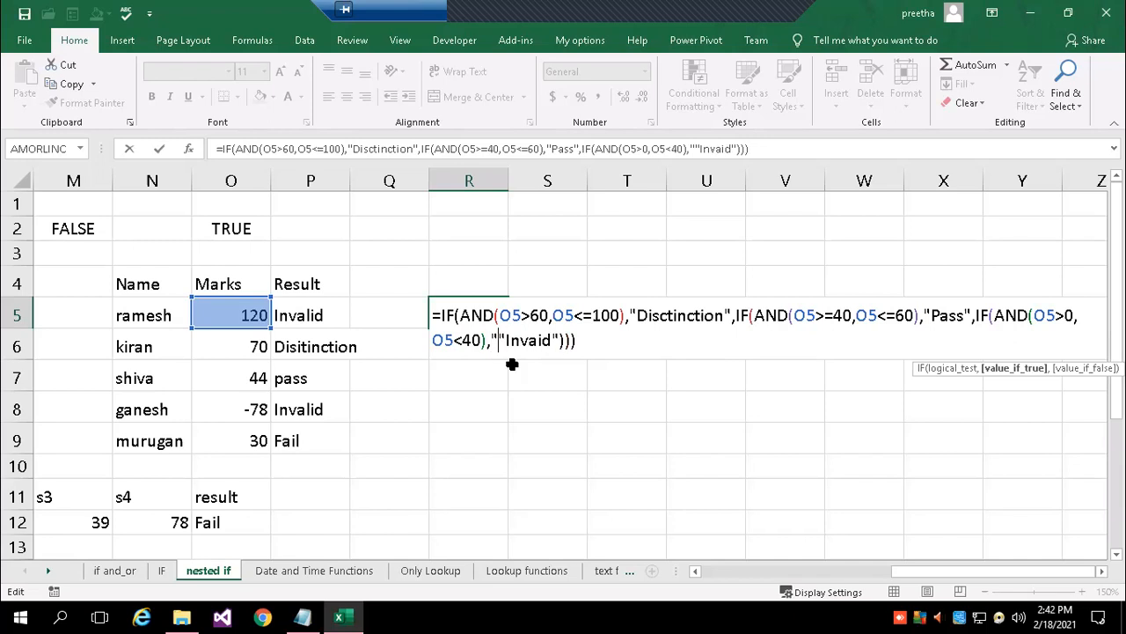
pyautogui.write('l')
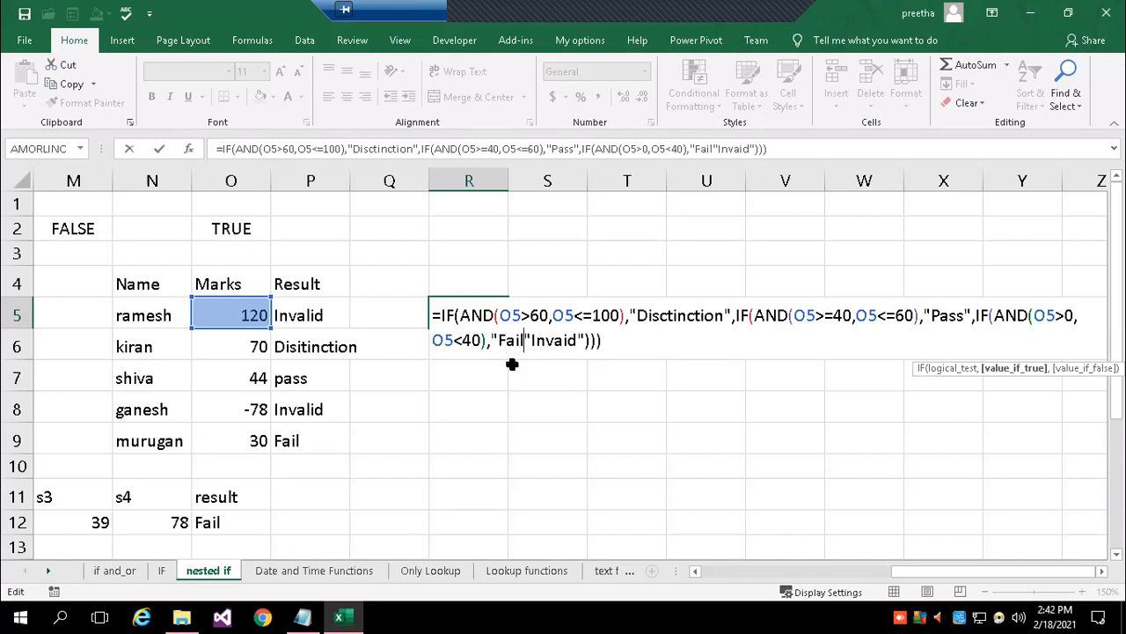
# Complete the nested IF formula in R5 by adding the missing closing quote and comma after "Fail", and enter it.
pyautogui.write('",')
pyautogui.press('BackSpace')
pyautogui.write(',')
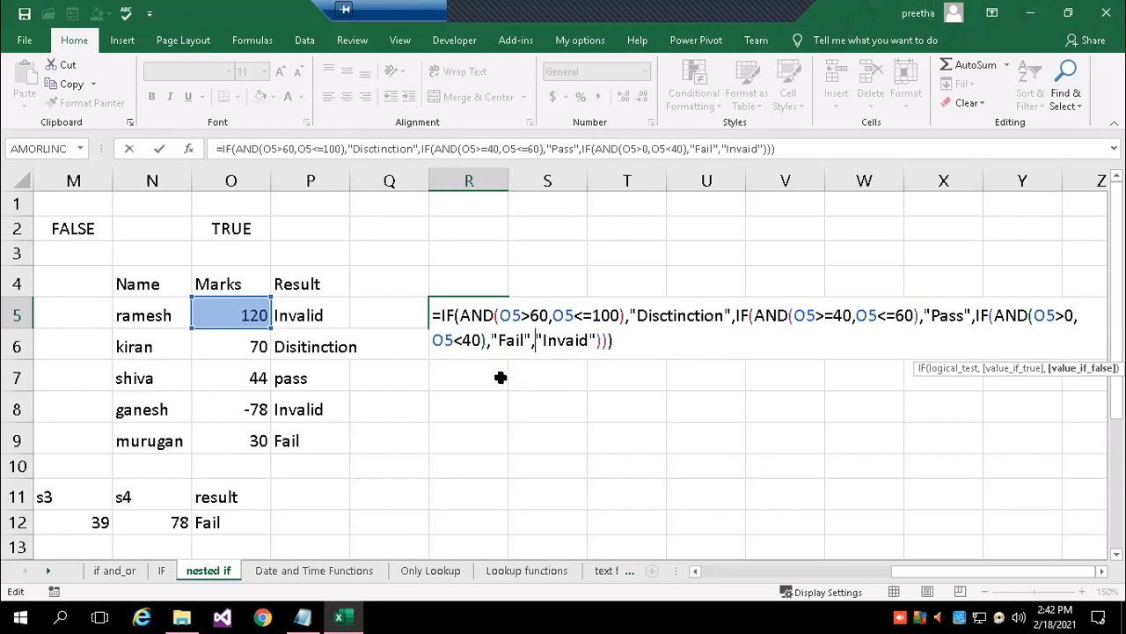
pyautogui.press('Right')
pyautogui.press('Right')
pyautogui.press('Right')
pyautogui.press('Right')
pyautogui.press('End')
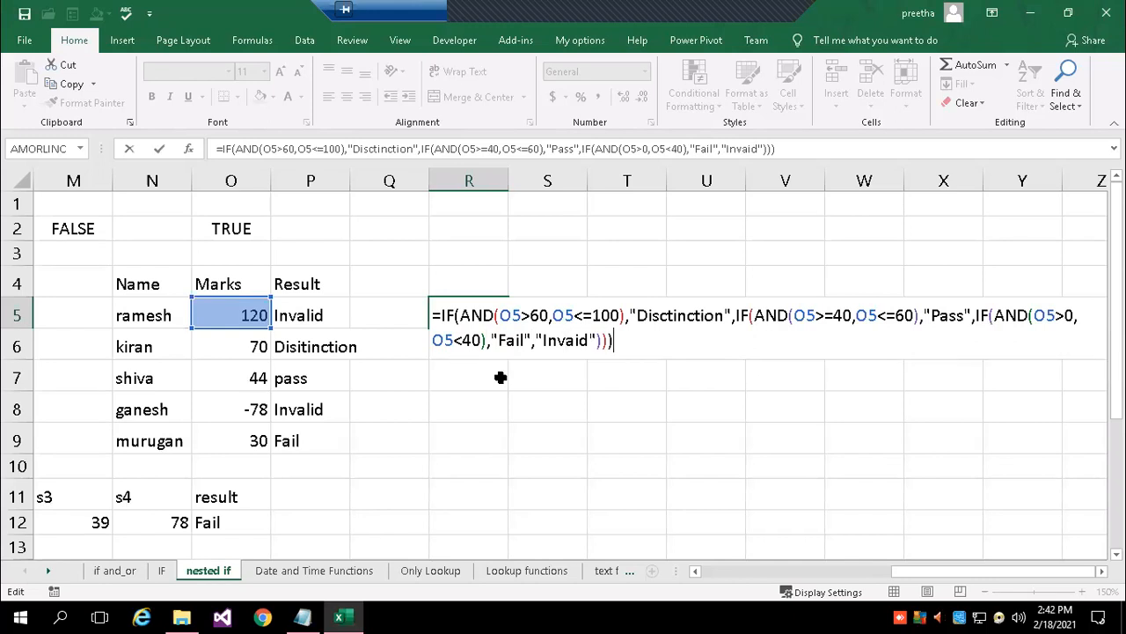
pyautogui.press('Return')
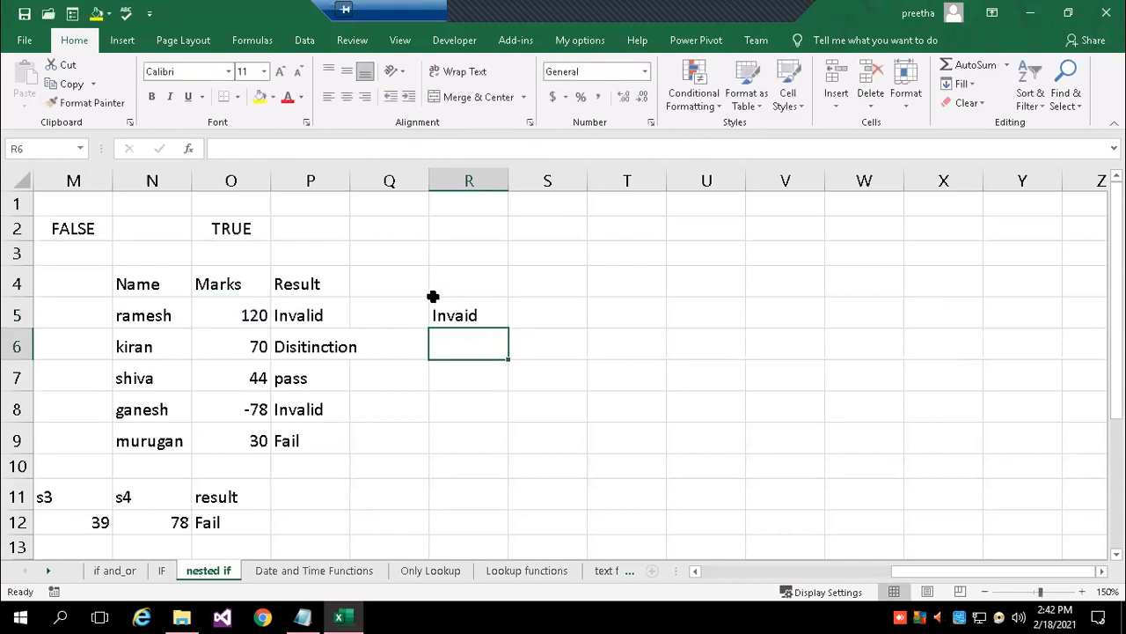
# Fill the nested IF formula from R5 down through R9.
pyautogui.click(467, 313)
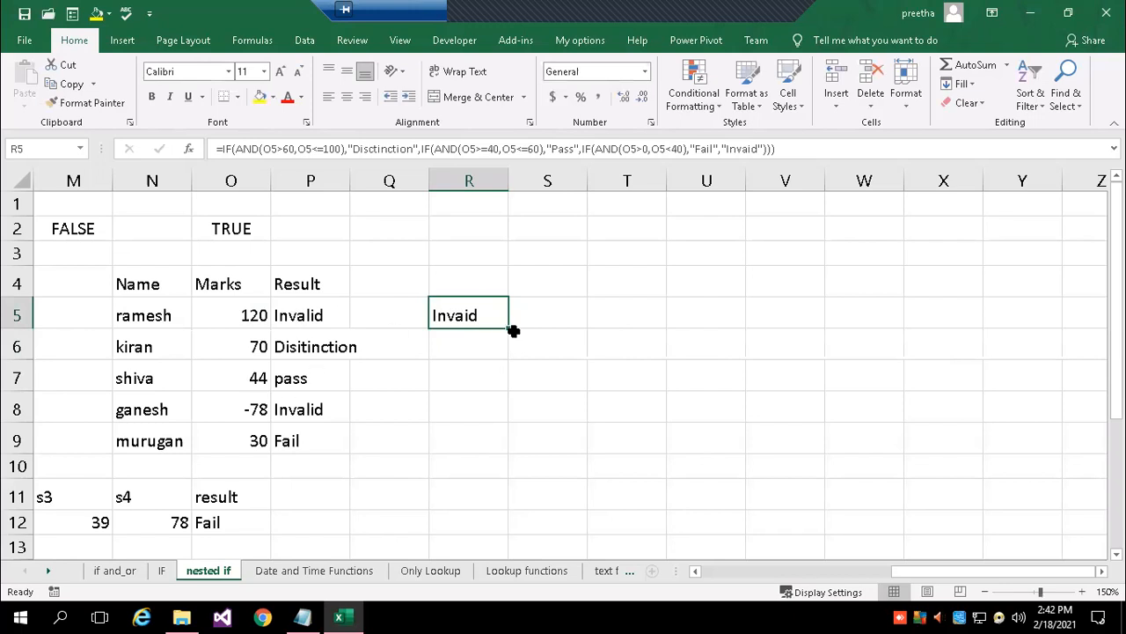
pyautogui.moveTo(507, 326); pyautogui.dragTo(501, 450)
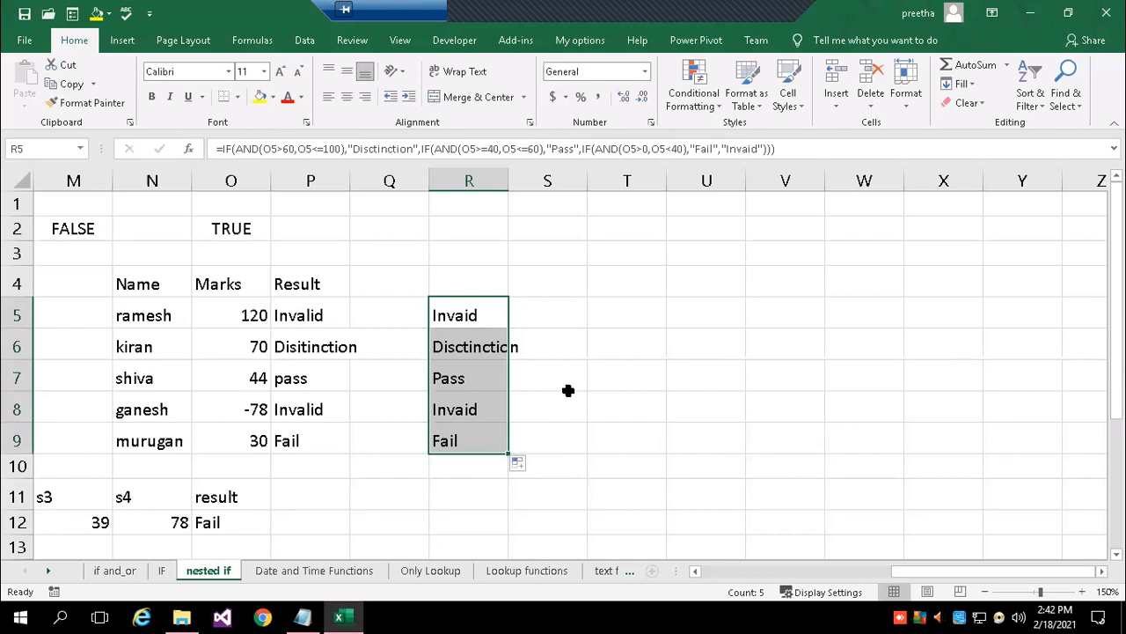
pyautogui.click(540, 395)
# Set the marks in O5 to 90 to test the result formulas.
pyautogui.click(249, 314)
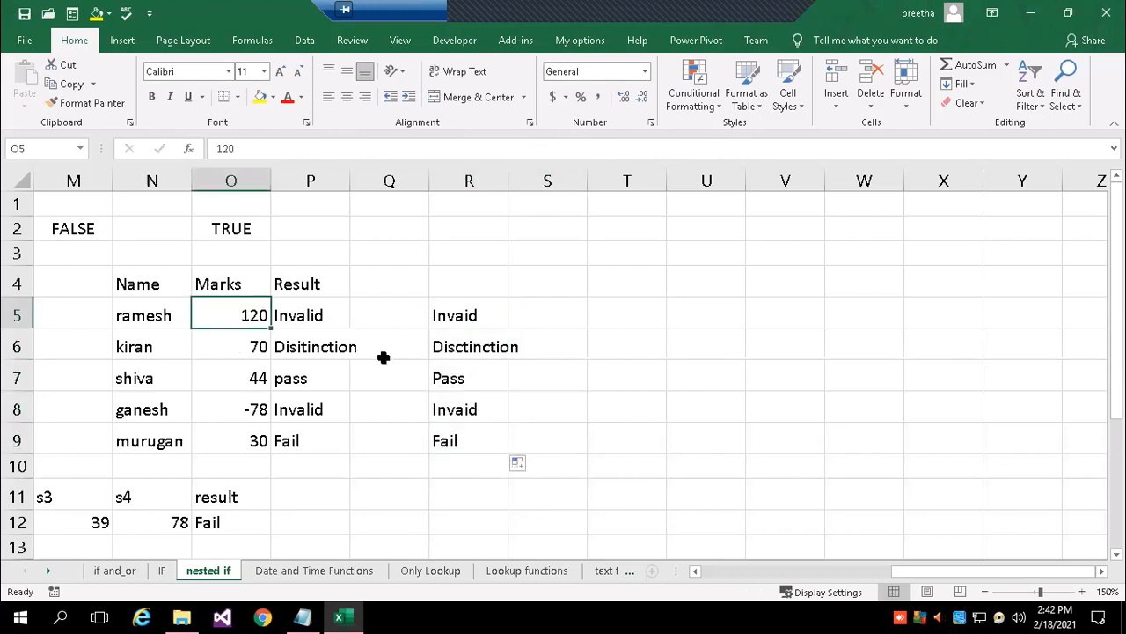
pyautogui.write('90')
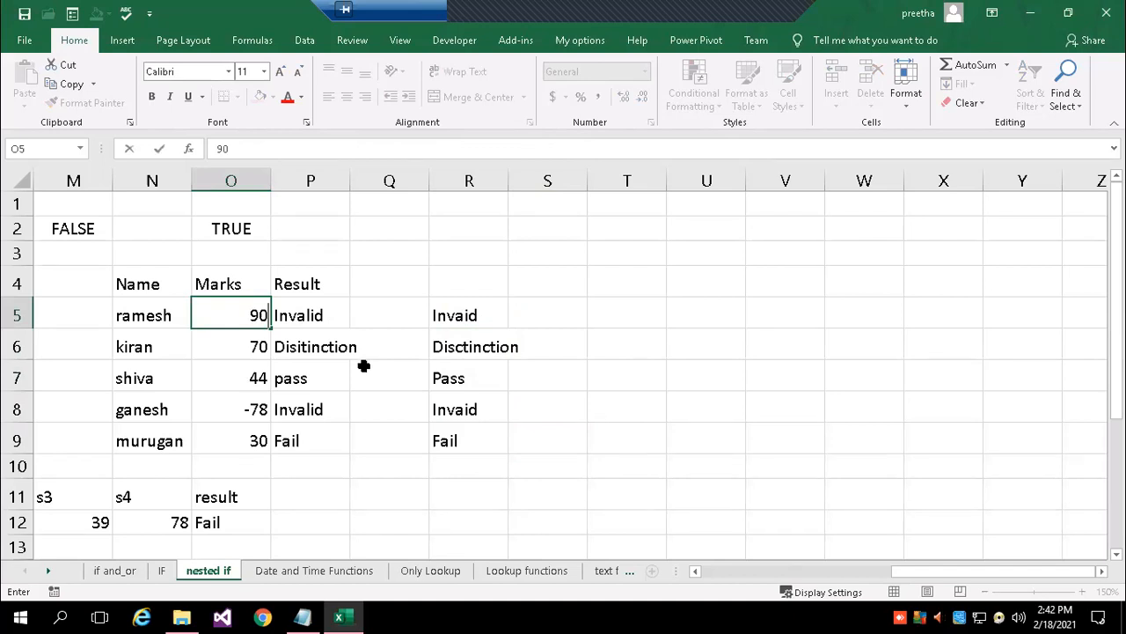
pyautogui.press('Return')
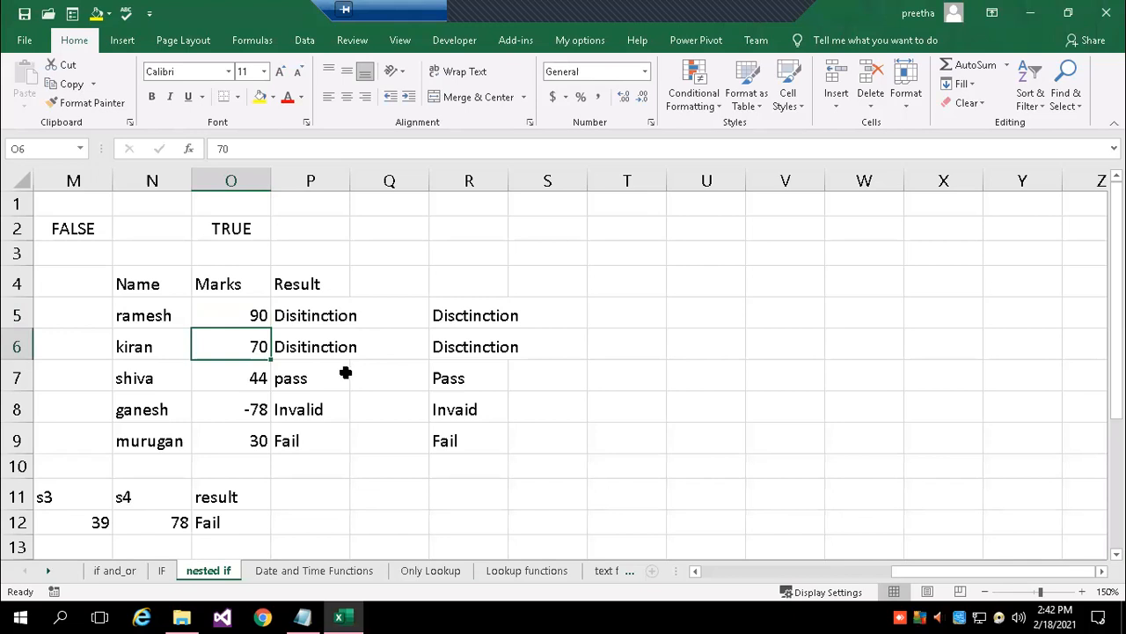
# Set the marks in O5 to -58 to test the formulas with a negative value.
pyautogui.press('Up')
pyautogui.write('-')
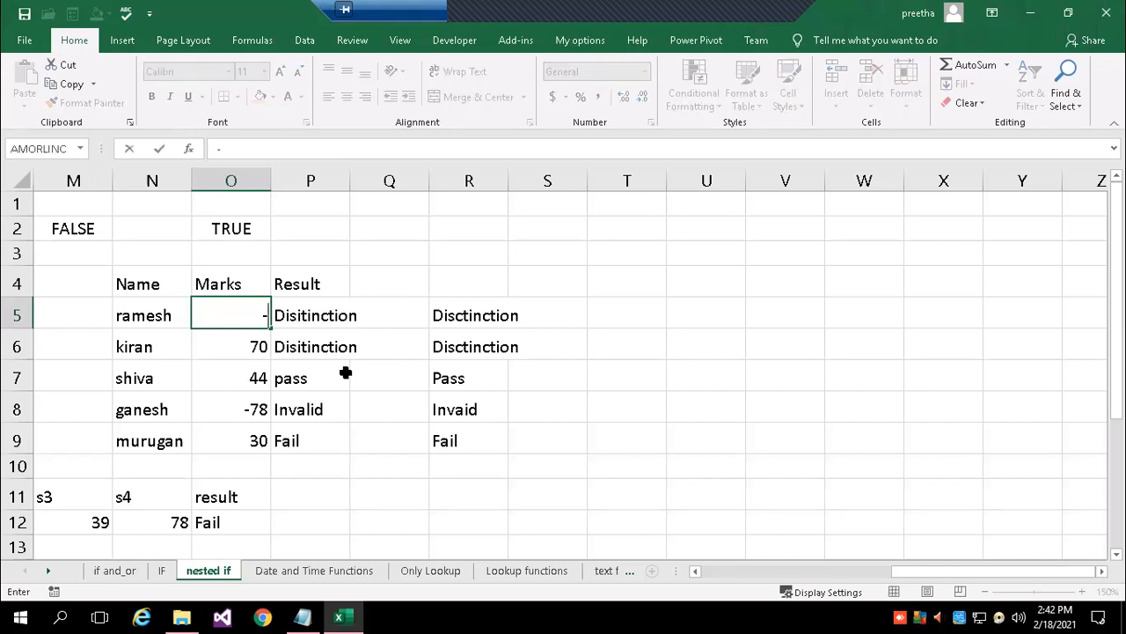
pyautogui.write('58')
pyautogui.press('Return')
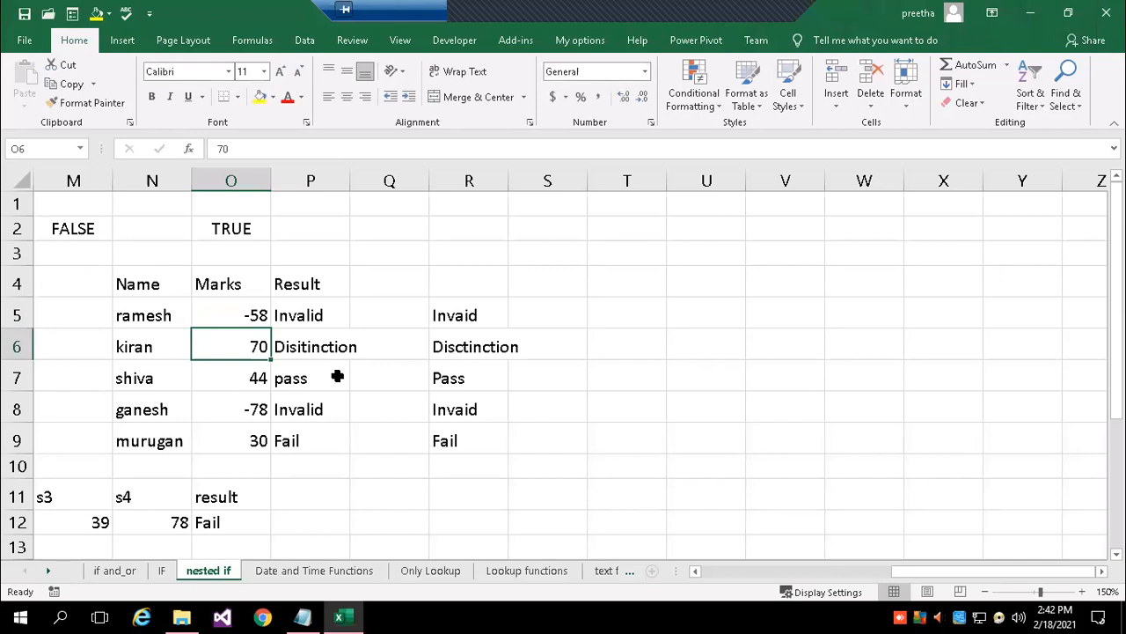
# Examine the nested IF formula in R5 alongside the marks in O5:O9 and the results in the criteria table.
pyautogui.doubleClick(455, 313)
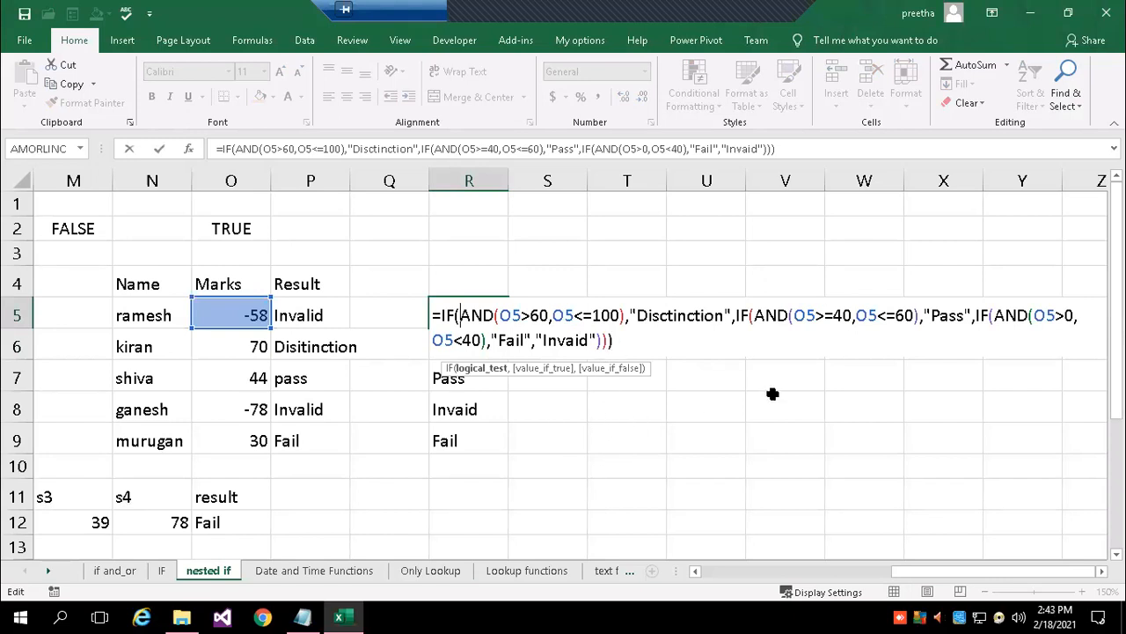
pyautogui.click(739, 467)
pyautogui.press('Escape')
pyautogui.moveTo(915, 572); pyautogui.dragTo(748, 568)
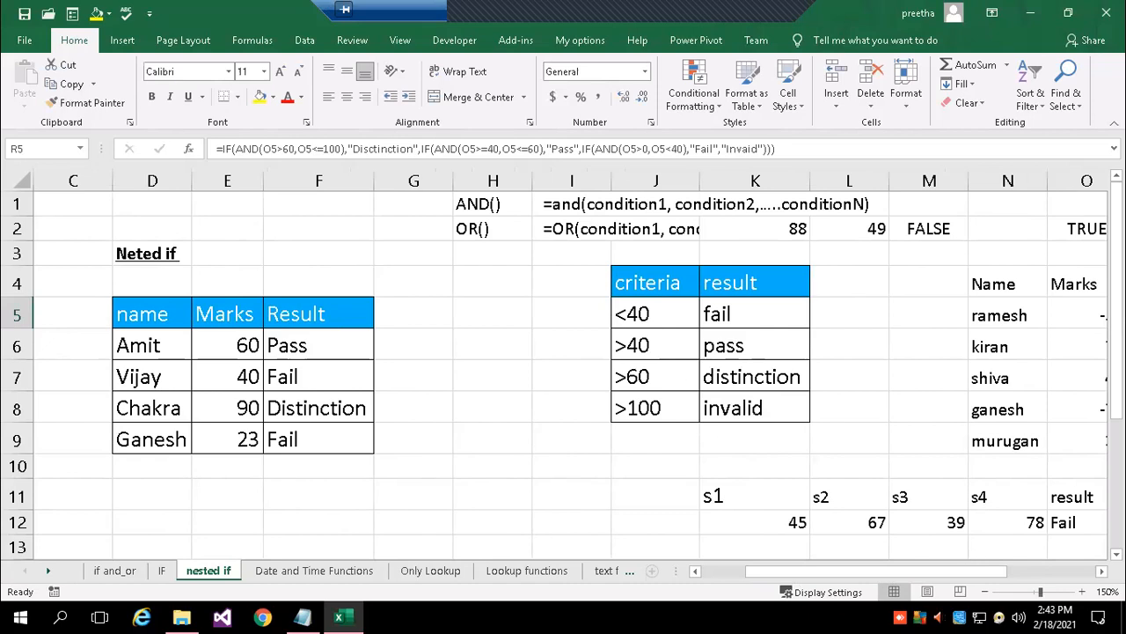
pyautogui.hscroll(3, 572, 369)
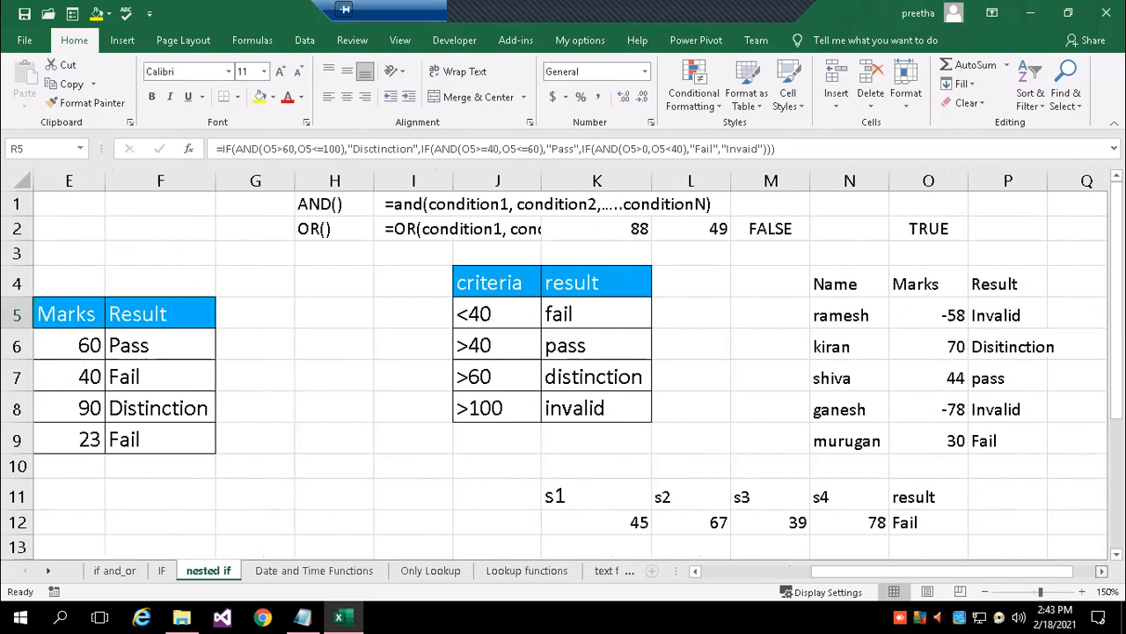
pyautogui.hscroll(1, 572, 370)
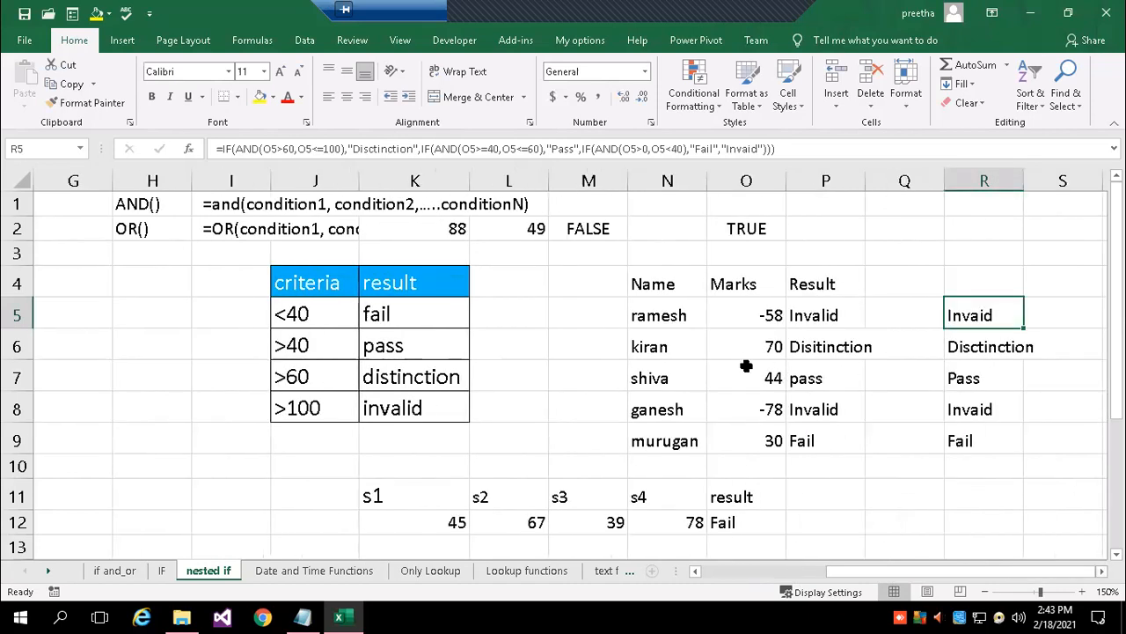
pyautogui.click(759, 310)
pyautogui.click(766, 440)
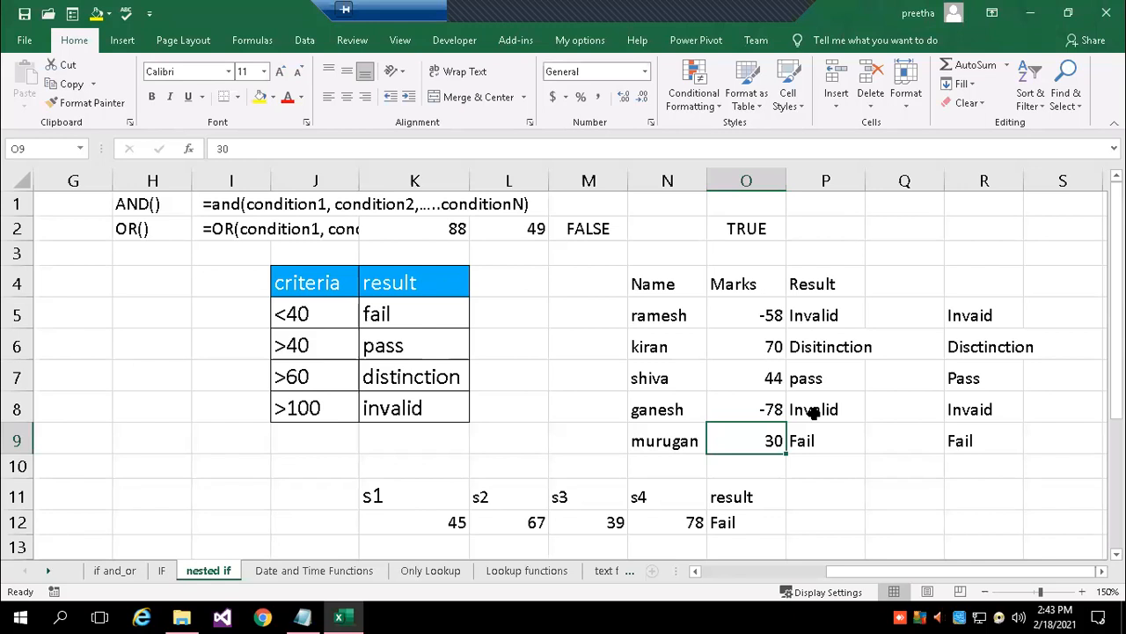
pyautogui.moveTo(377, 310); pyautogui.dragTo(404, 403)
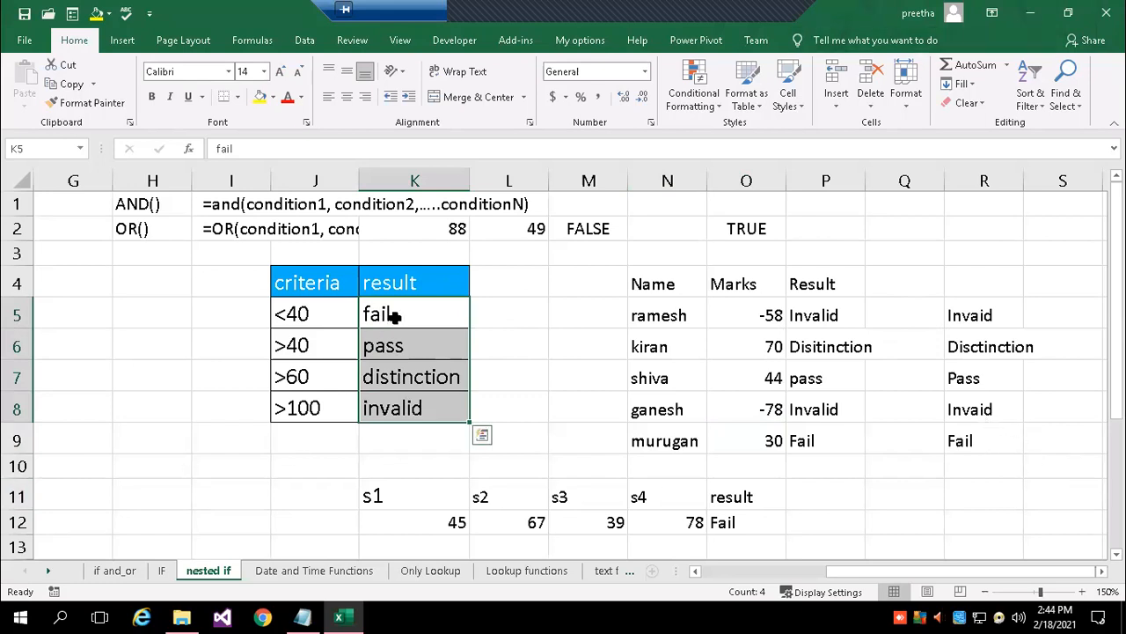
# Change the fail criterion in J5 to "0 to <=40" and autofit column J to its contents.
pyautogui.click(294, 314)
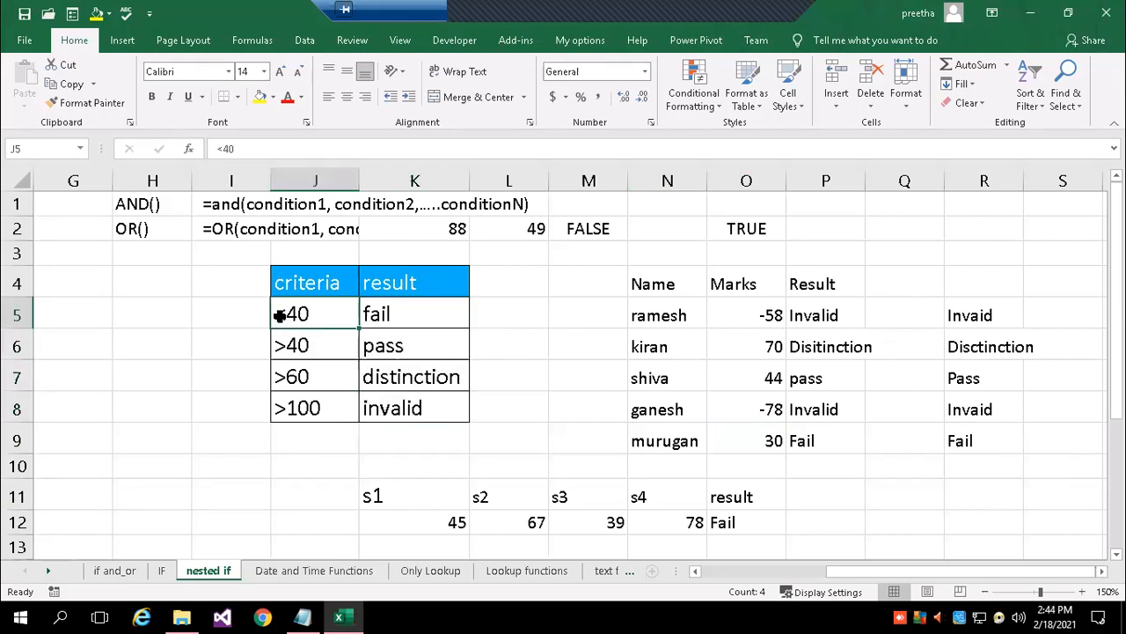
pyautogui.doubleClick(290, 314)
pyautogui.click(278, 314)
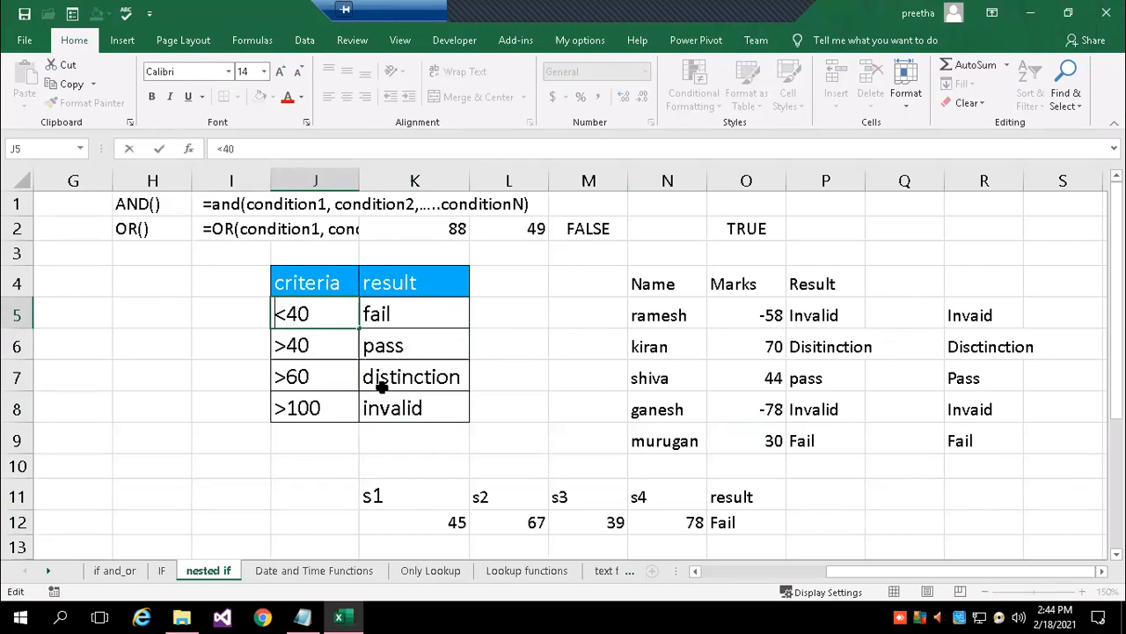
pyautogui.write('0 to')
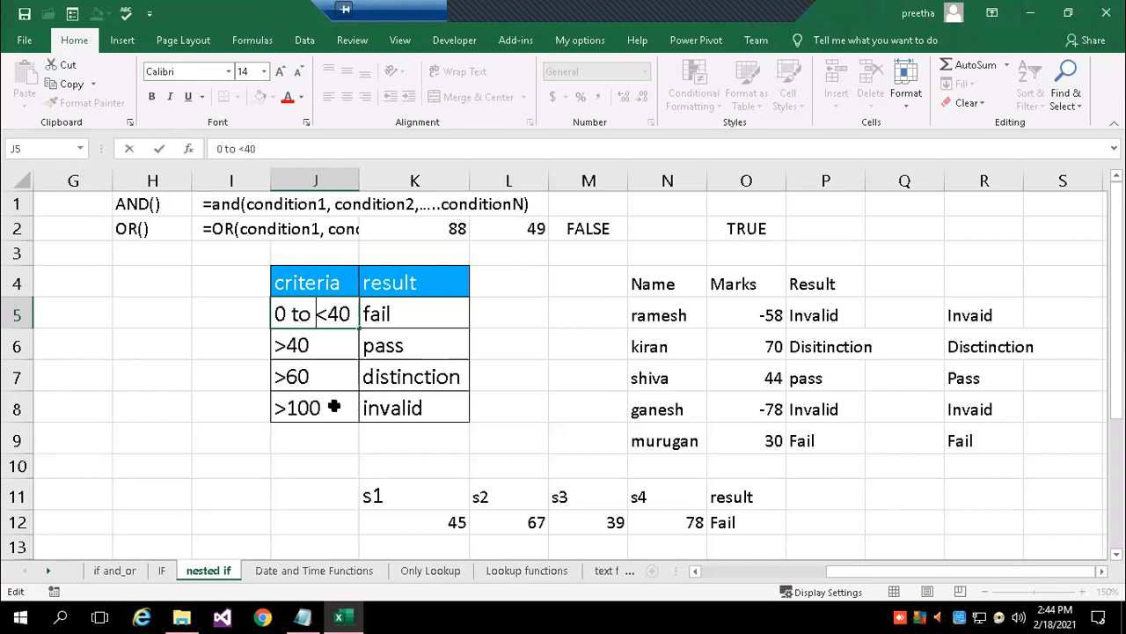
pyautogui.press('Right')
pyautogui.write('=')
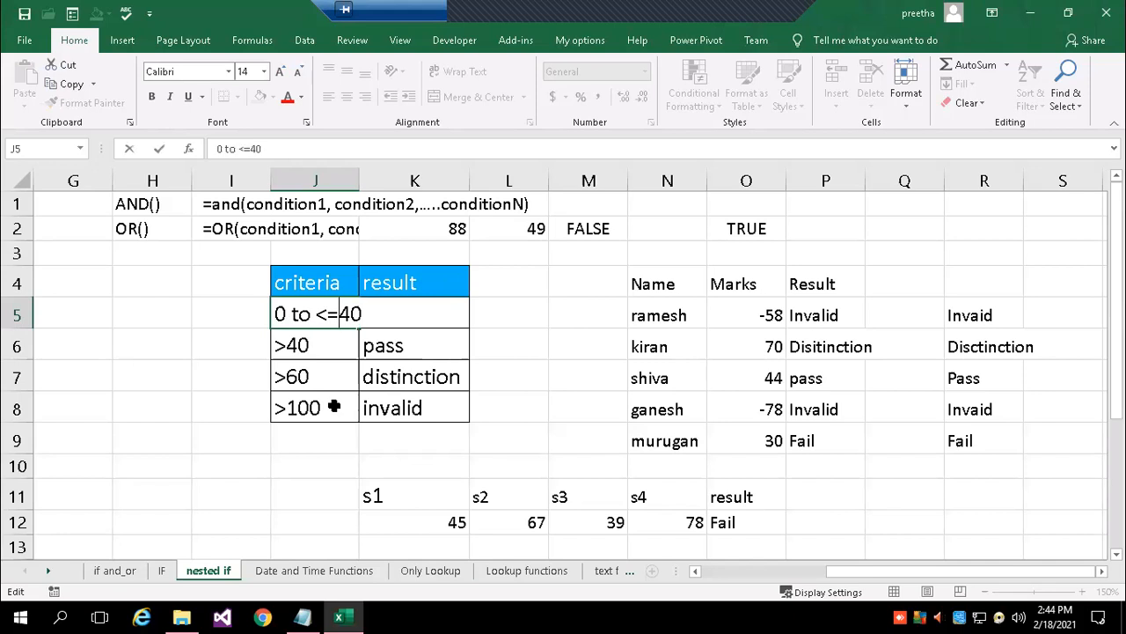
pyautogui.press('Return')
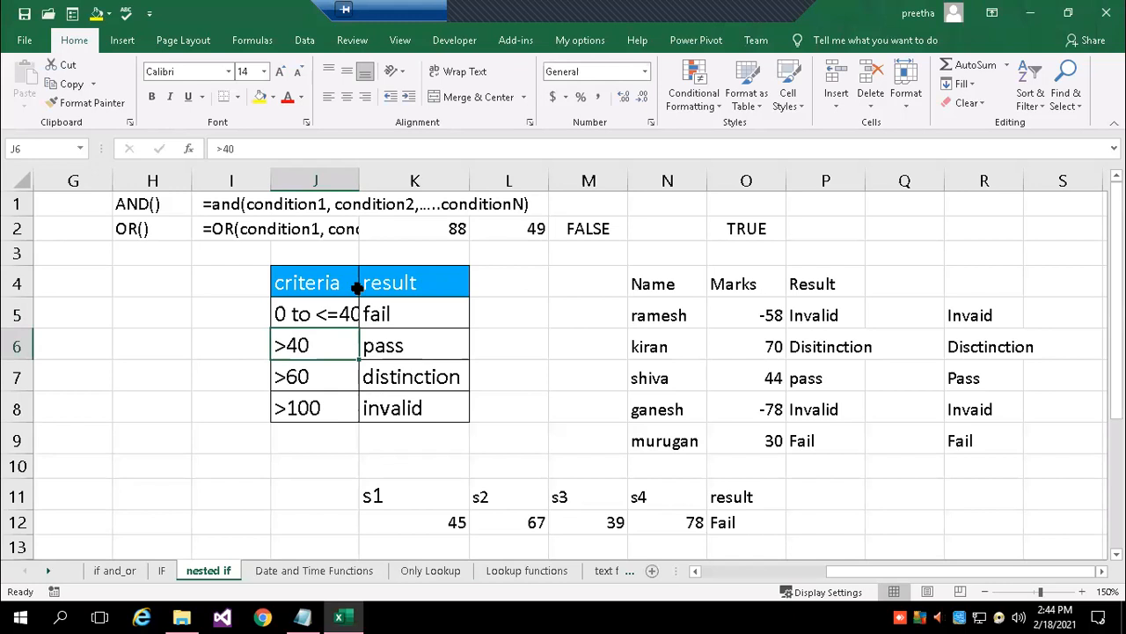
pyautogui.doubleClick(361, 178)
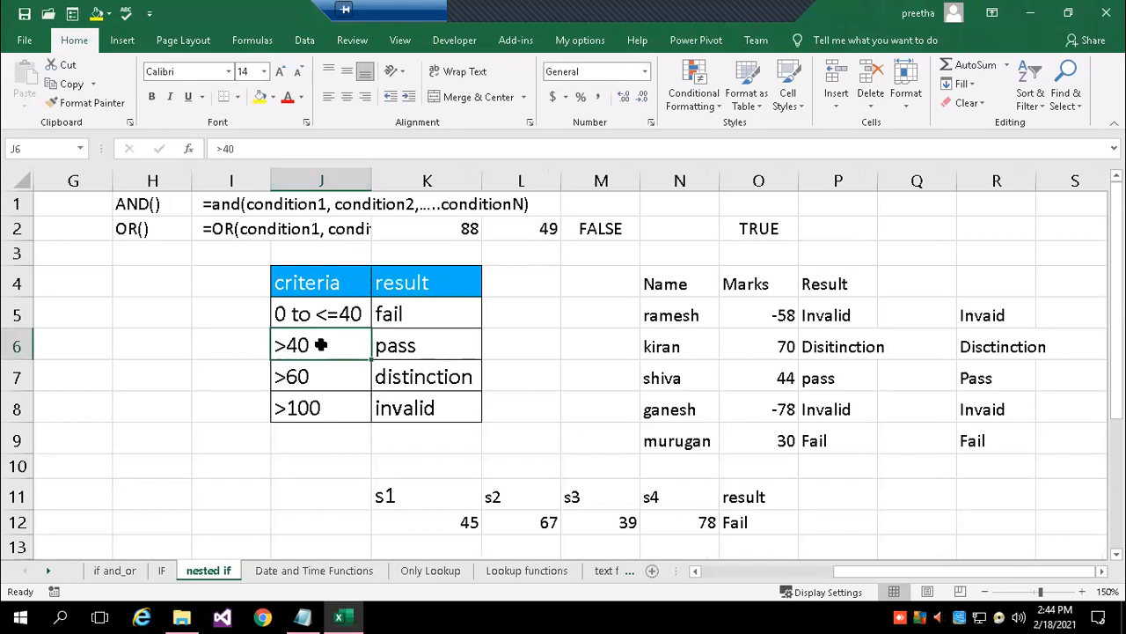
# Change the pass criterion in J6 to ">40 to 60" and the distinction criterion in J7 to ">60 to 100".
pyautogui.click(264, 147)
pyautogui.write('to ')
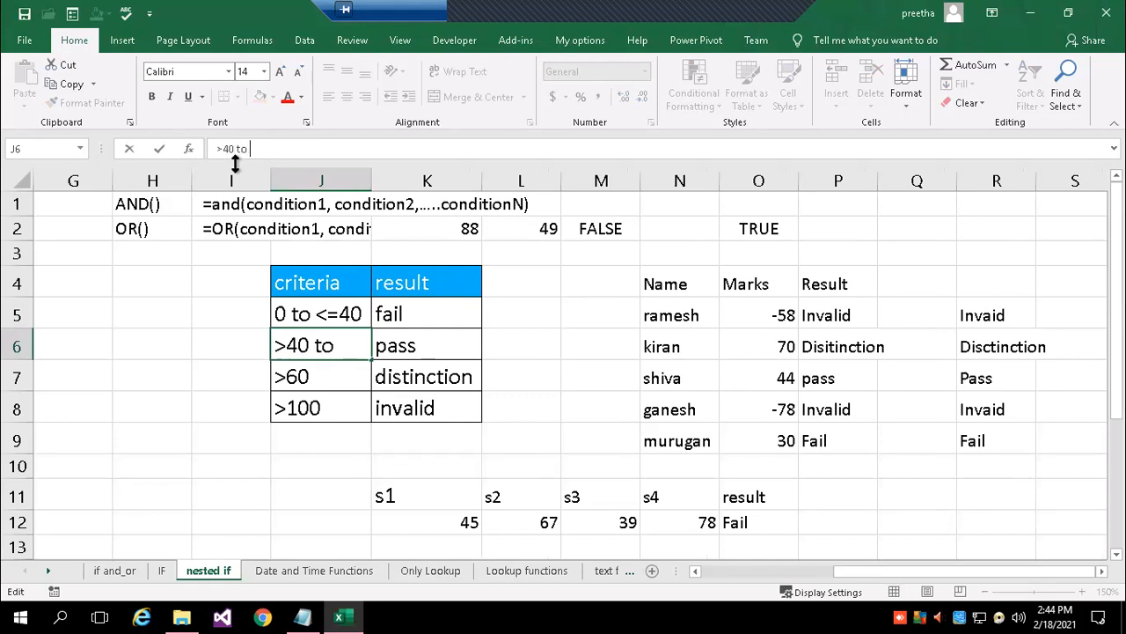
pyautogui.write('60')
pyautogui.press('Return')
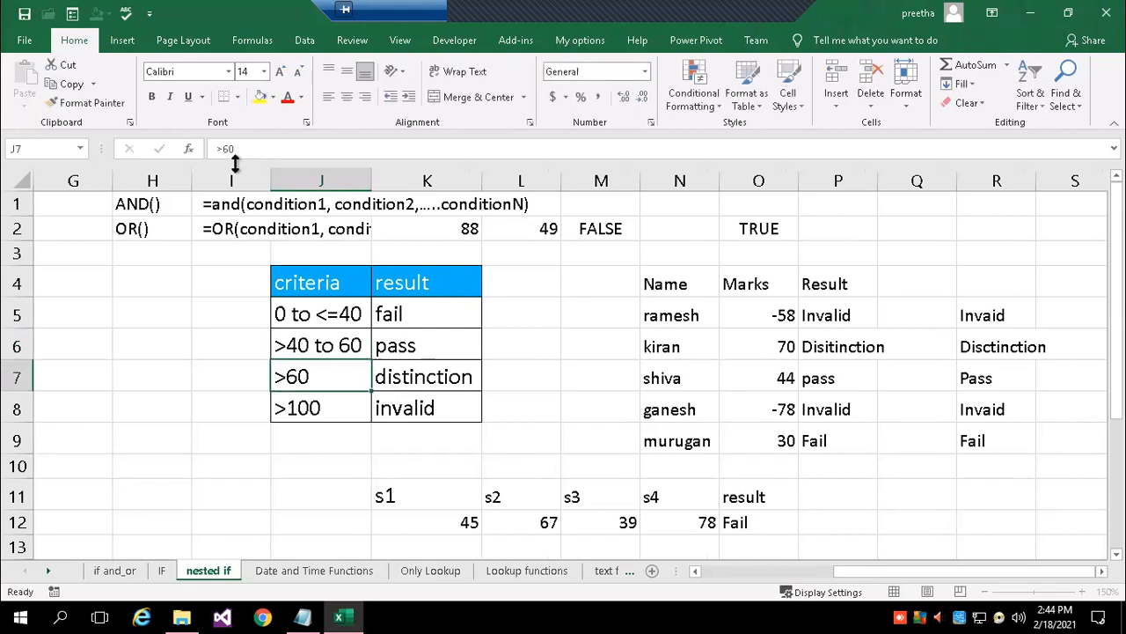
pyautogui.doubleClick(331, 371)
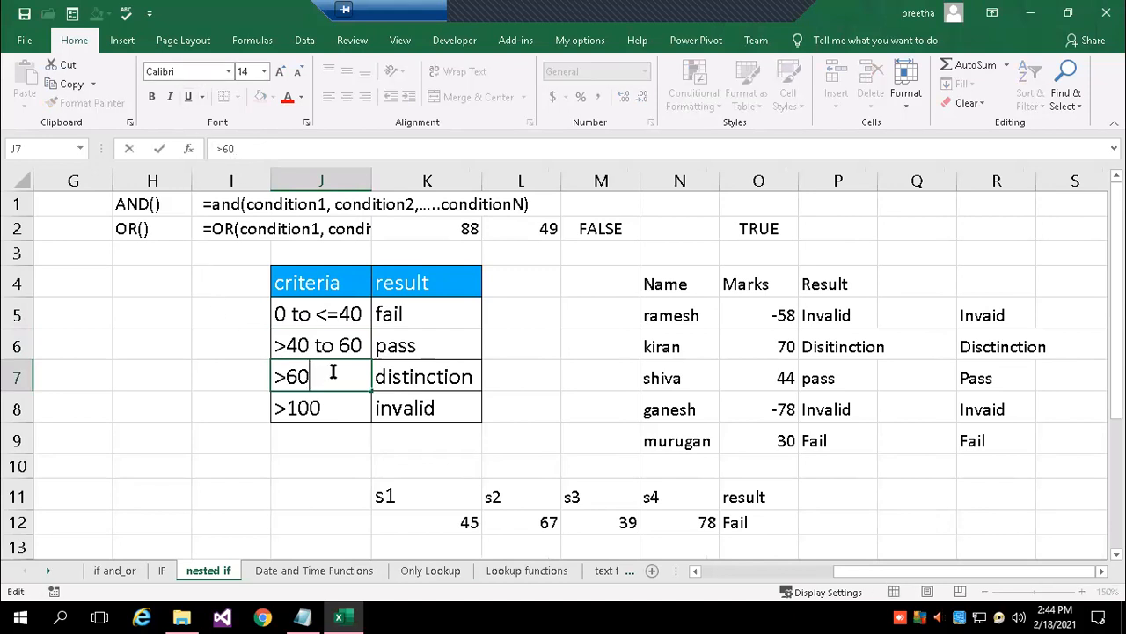
pyautogui.press('BackSpace')
pyautogui.write('0 to 100')
pyautogui.press('Return')
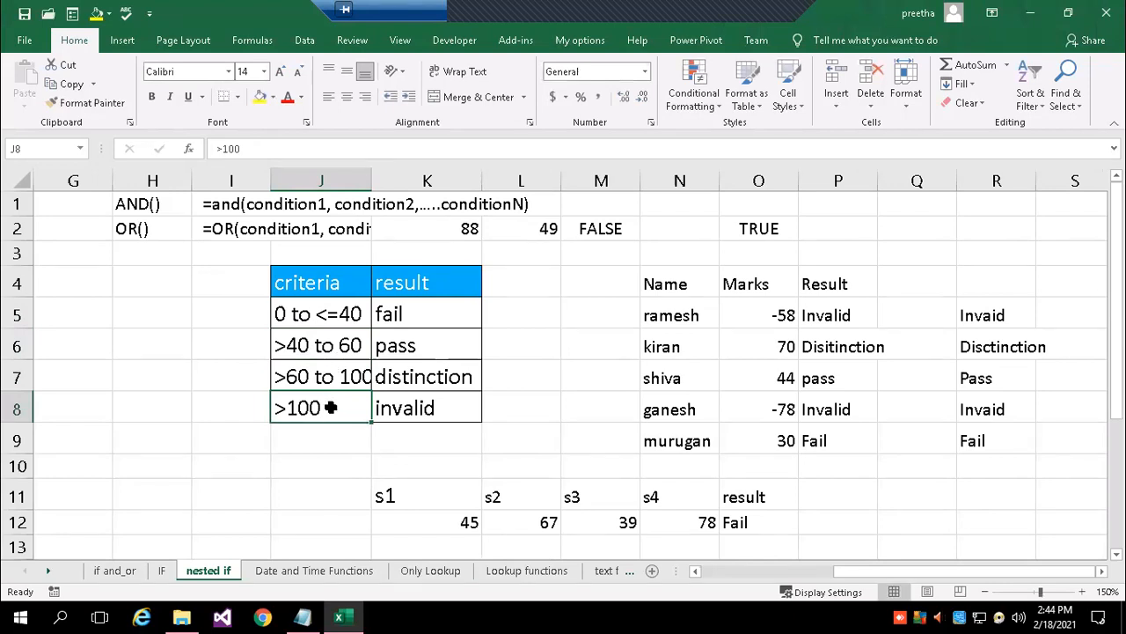
# Extend the invalid criterion in J8 to read ">100 or <0".
pyautogui.click(274, 148)
pyautogui.write('or ')
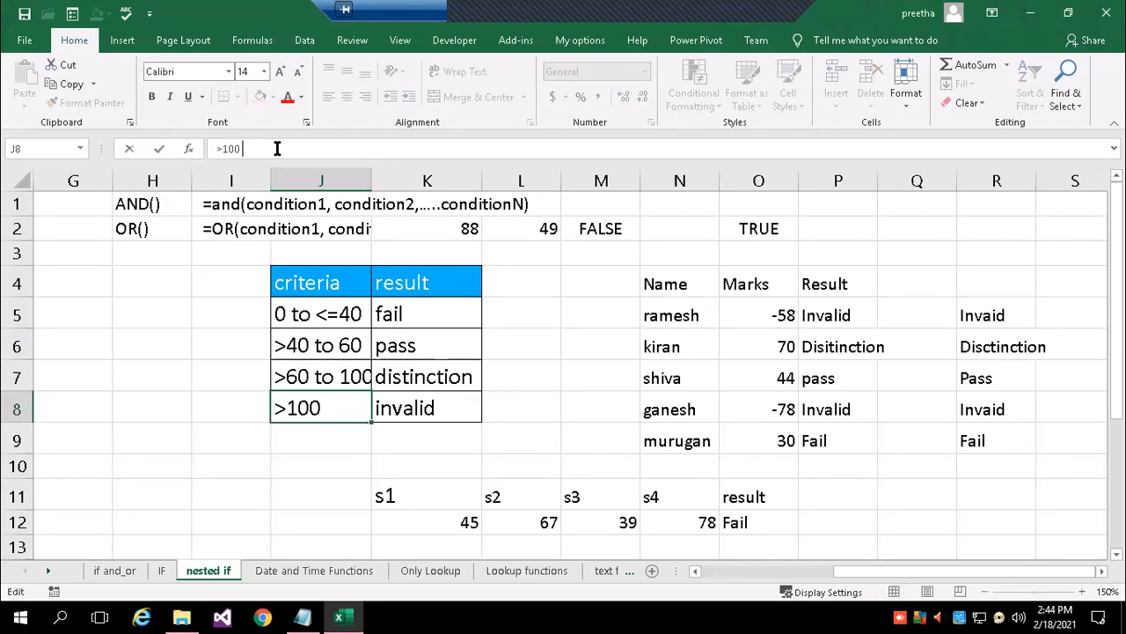
pyautogui.write('<0')
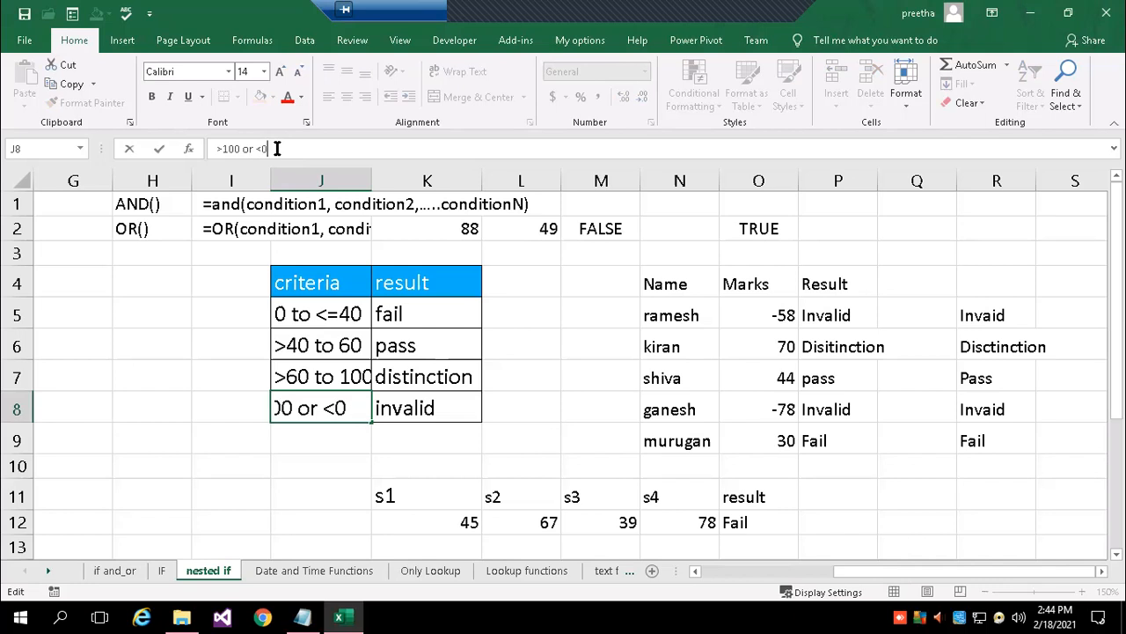
pyautogui.press('Return')
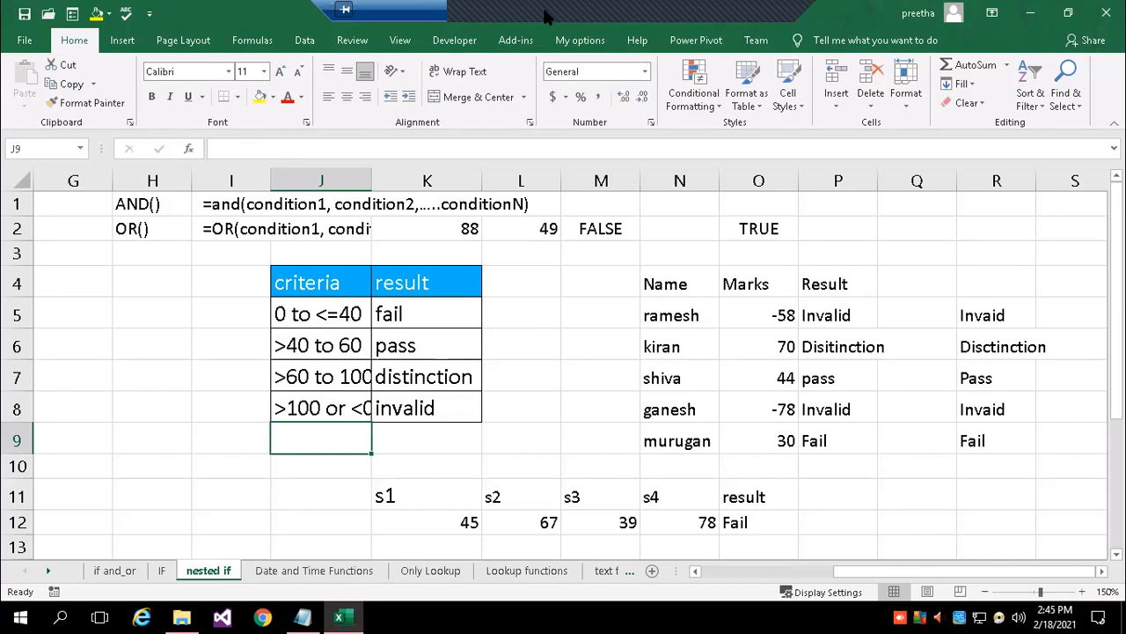
# Remove the "Fail" argument and its comma from the innermost IF of the formula in R5.
pyautogui.click(783, 526)
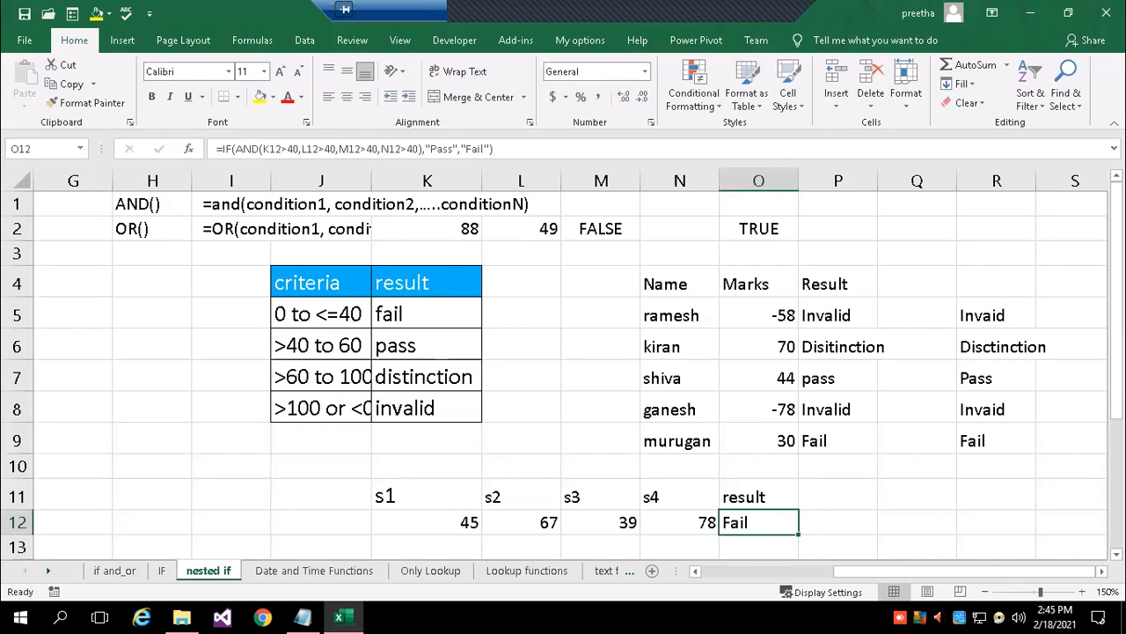
pyautogui.hscroll(2, 563, 352)
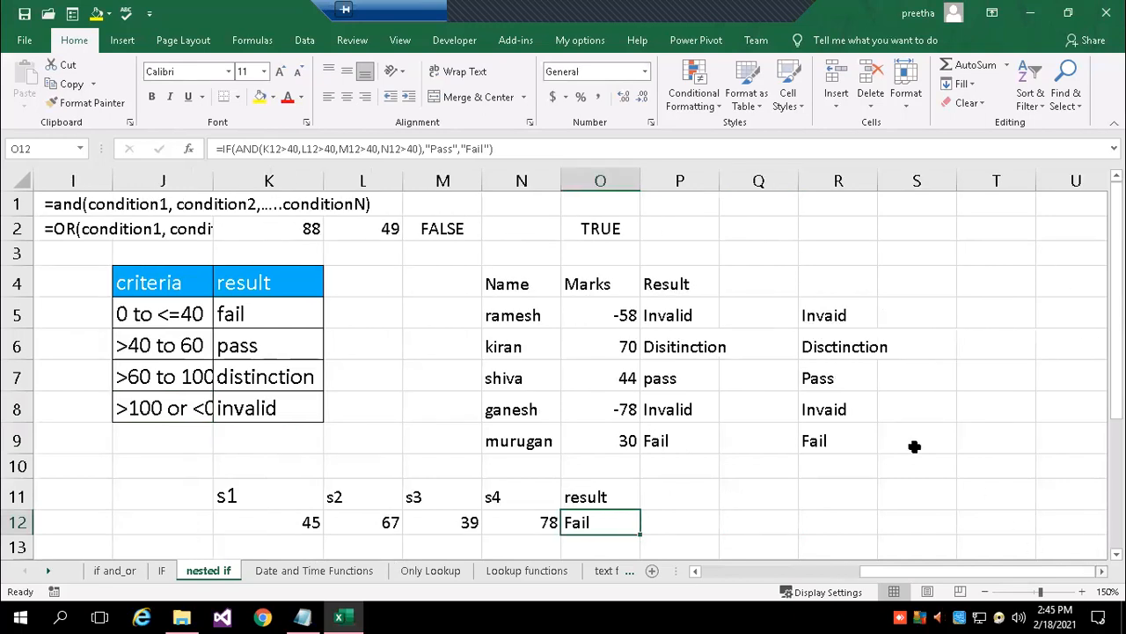
pyautogui.doubleClick(831, 316)
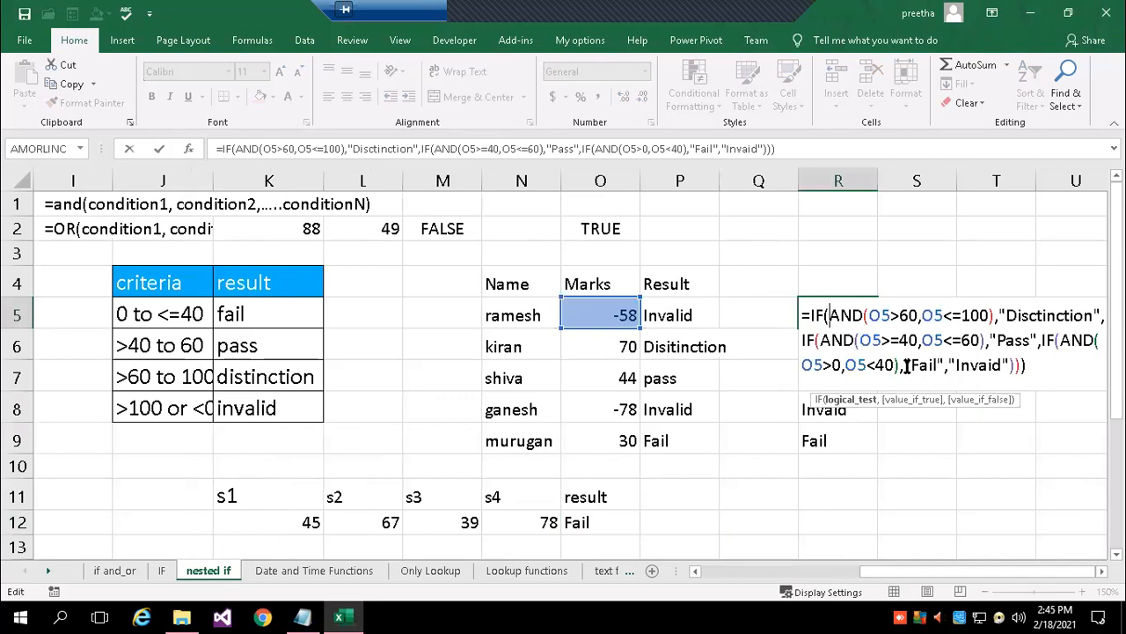
pyautogui.moveTo(906, 364); pyautogui.dragTo(945, 364)
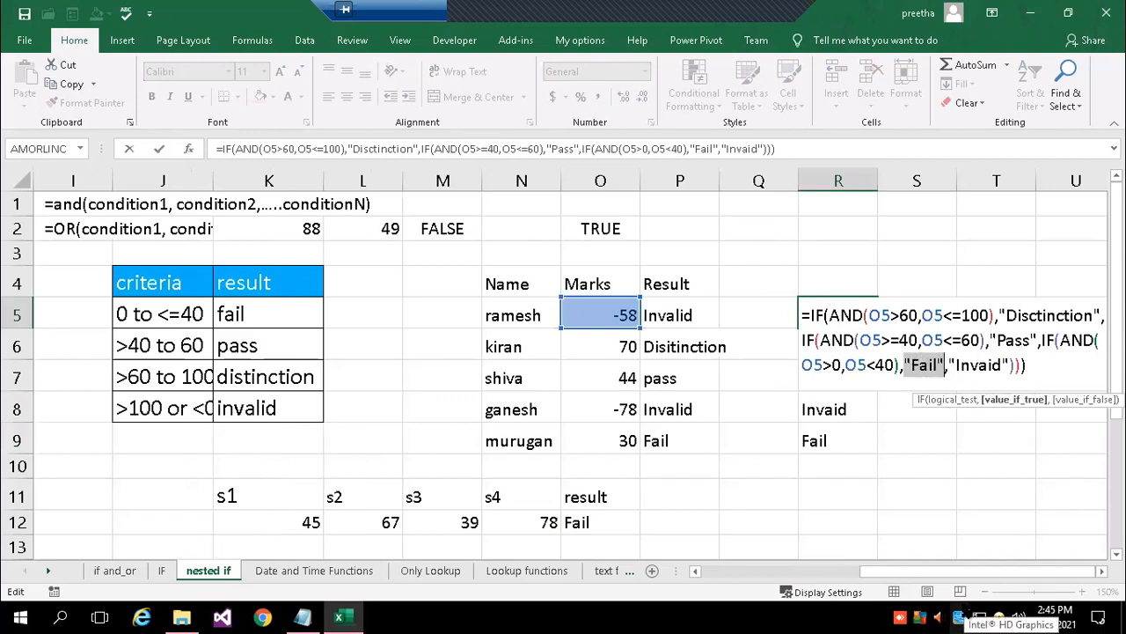
pyautogui.press('Delete')
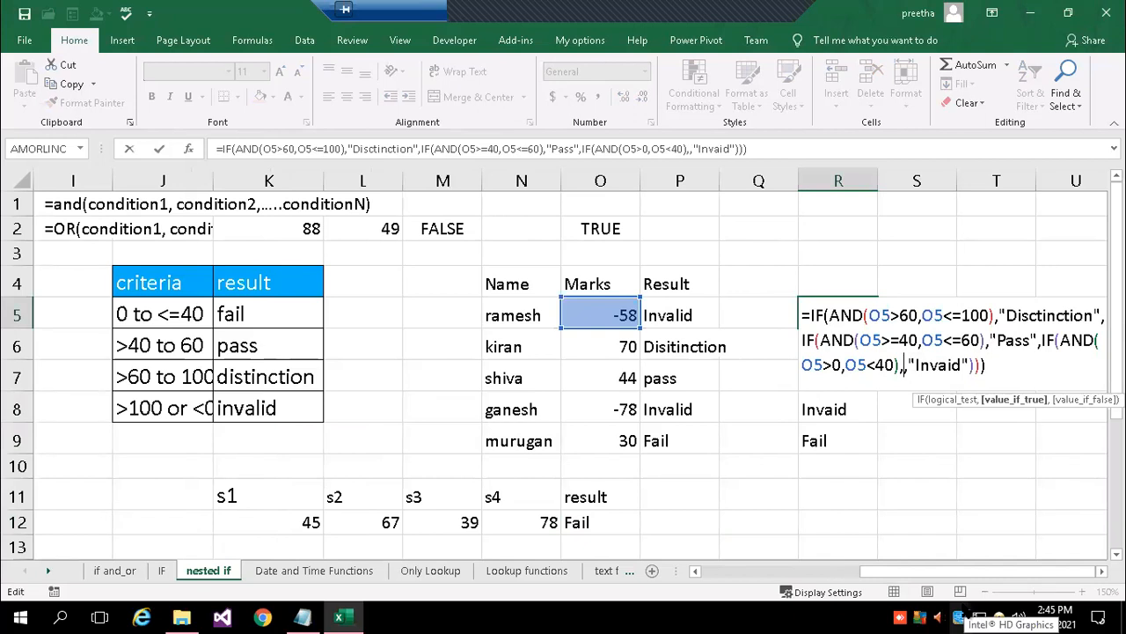
pyautogui.press('Delete')
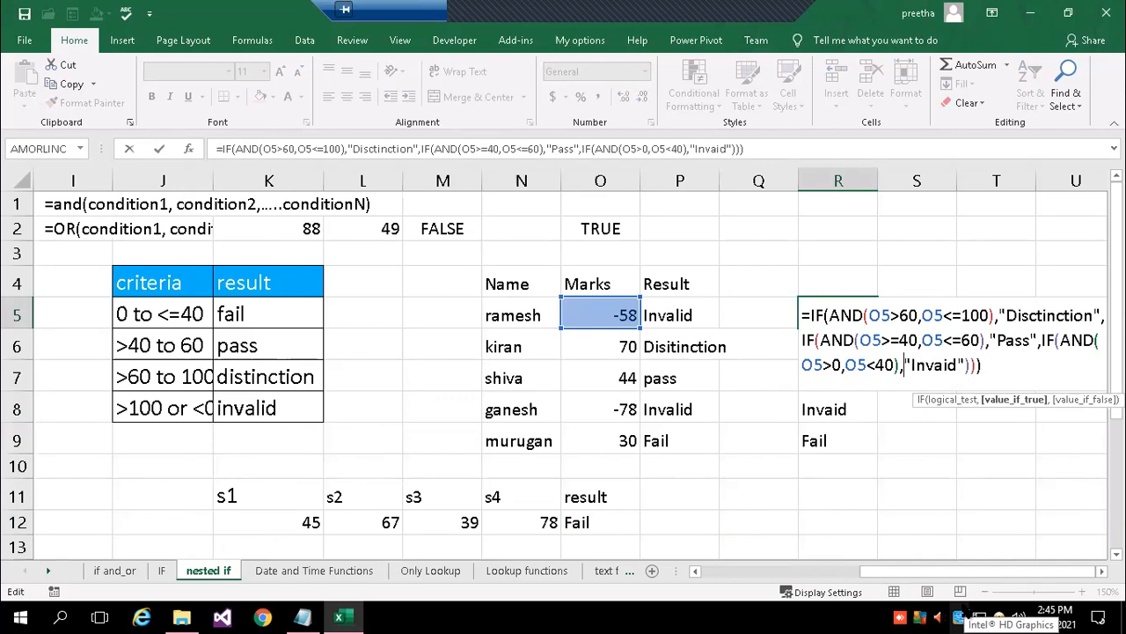
pyautogui.press('Return')
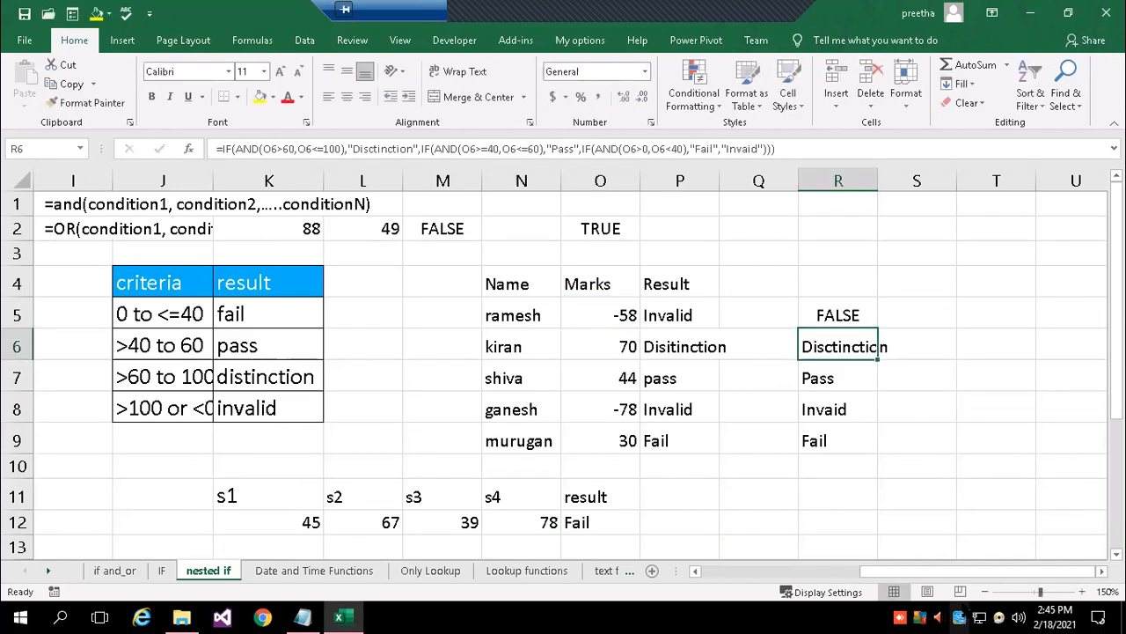
# Fill the shortened R5 formula down through R9 and check the results in R5 and R8.
pyautogui.press('Up')
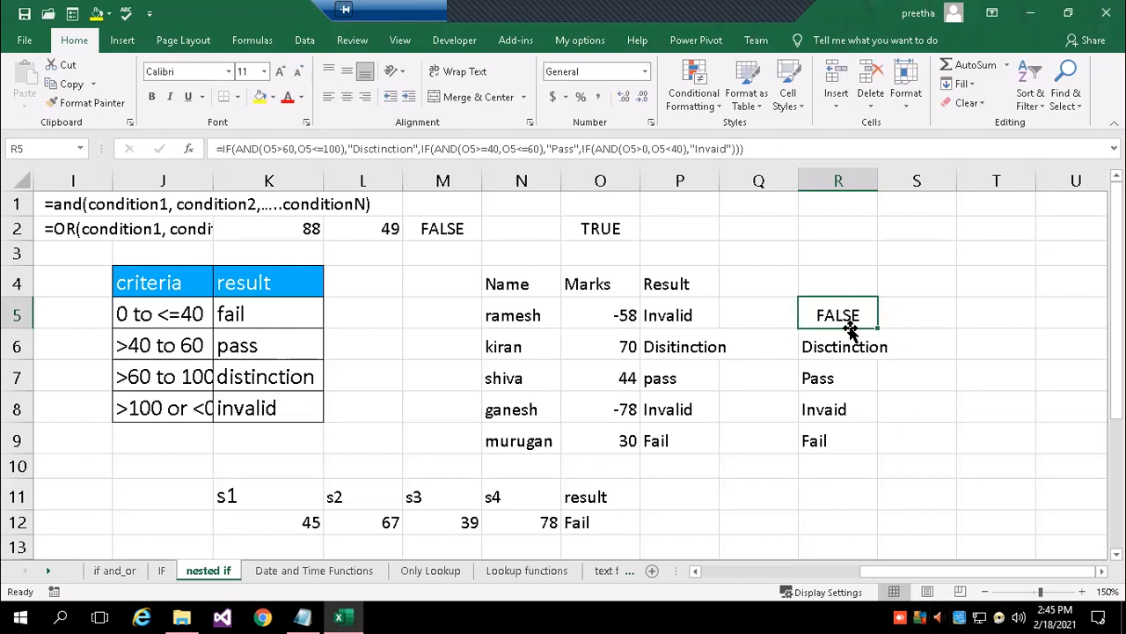
pyautogui.doubleClick(880, 332)
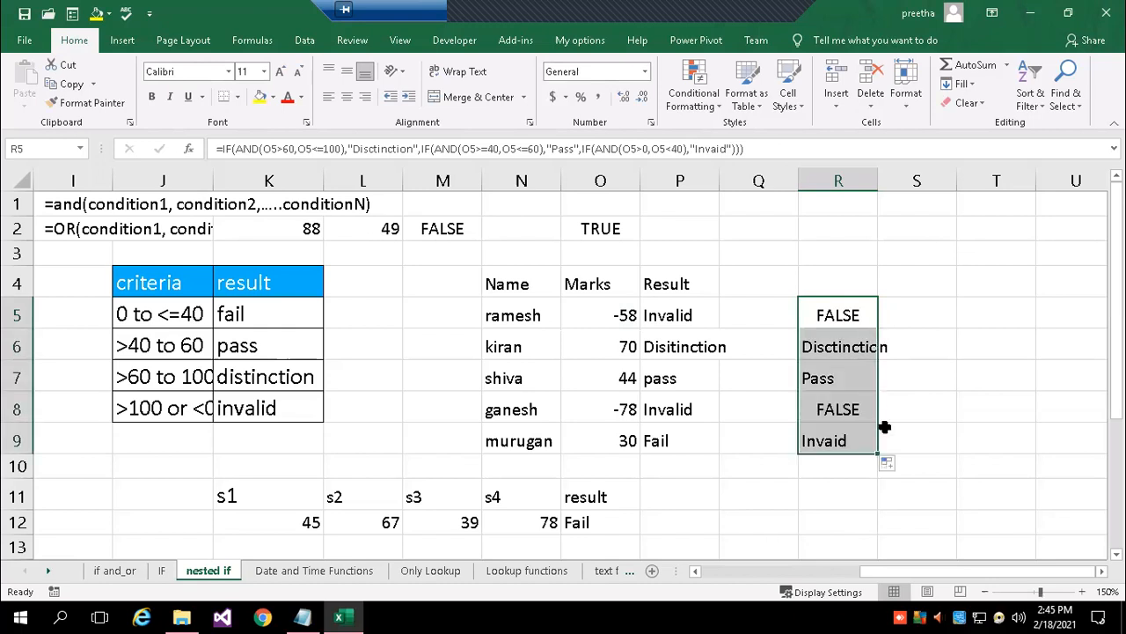
pyautogui.click(797, 501)
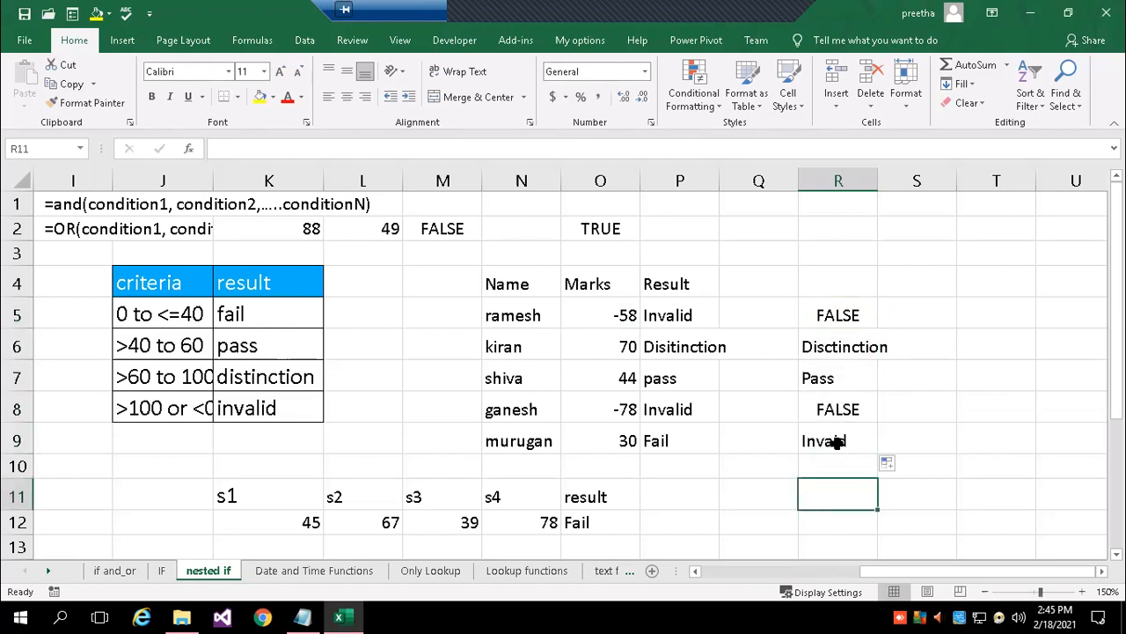
pyautogui.click(840, 317)
pyautogui.click(843, 418)
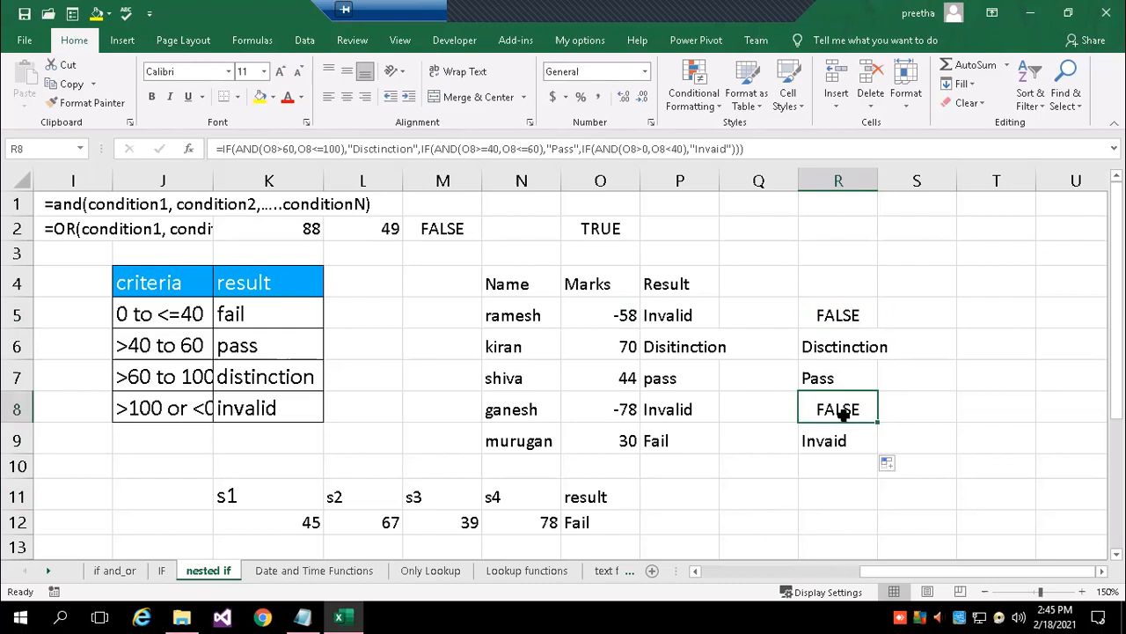
# Reinsert "Fail" before "Invaid" as the value-if-true argument of the innermost IF in R5.
pyautogui.doubleClick(836, 319)
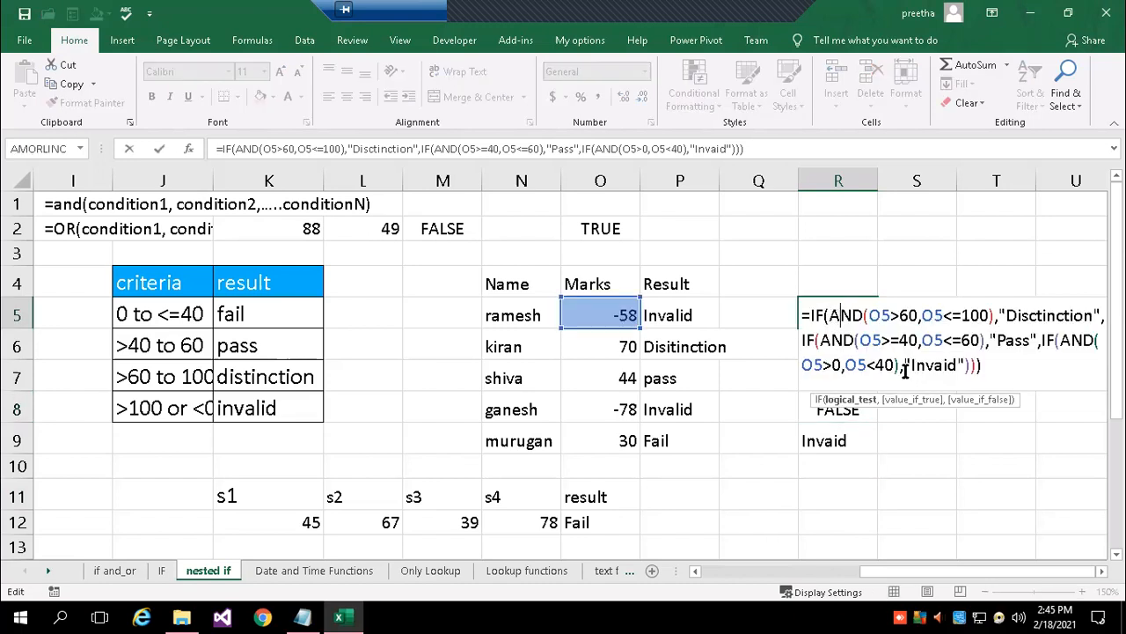
pyautogui.click(904, 369)
pyautogui.write('"f')
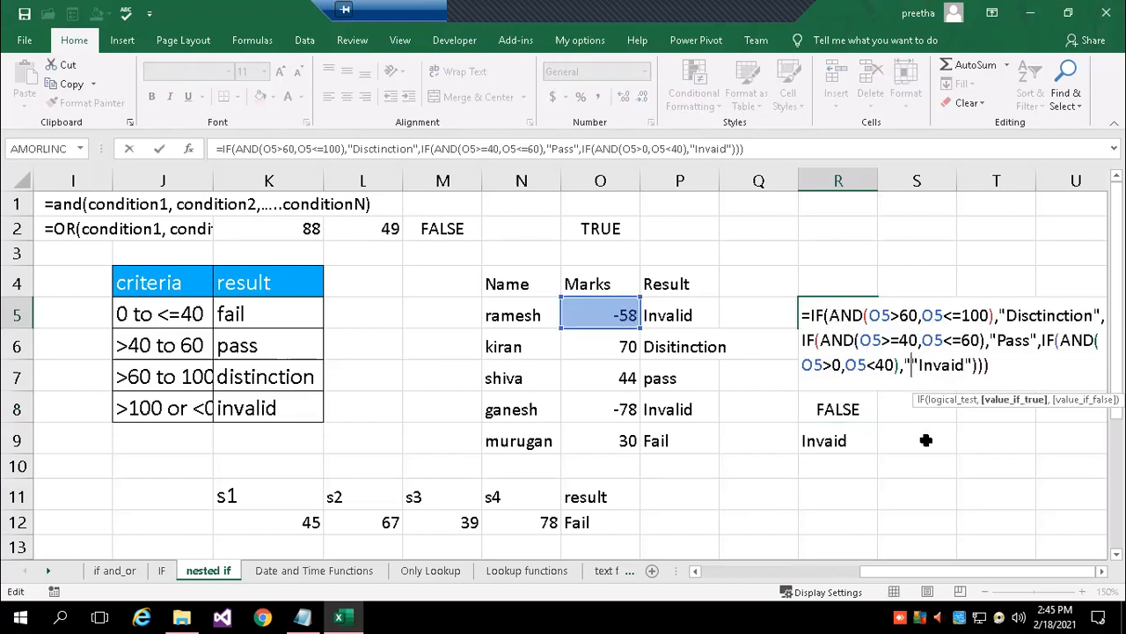
pyautogui.press('BackSpace')
pyautogui.write('Fail')
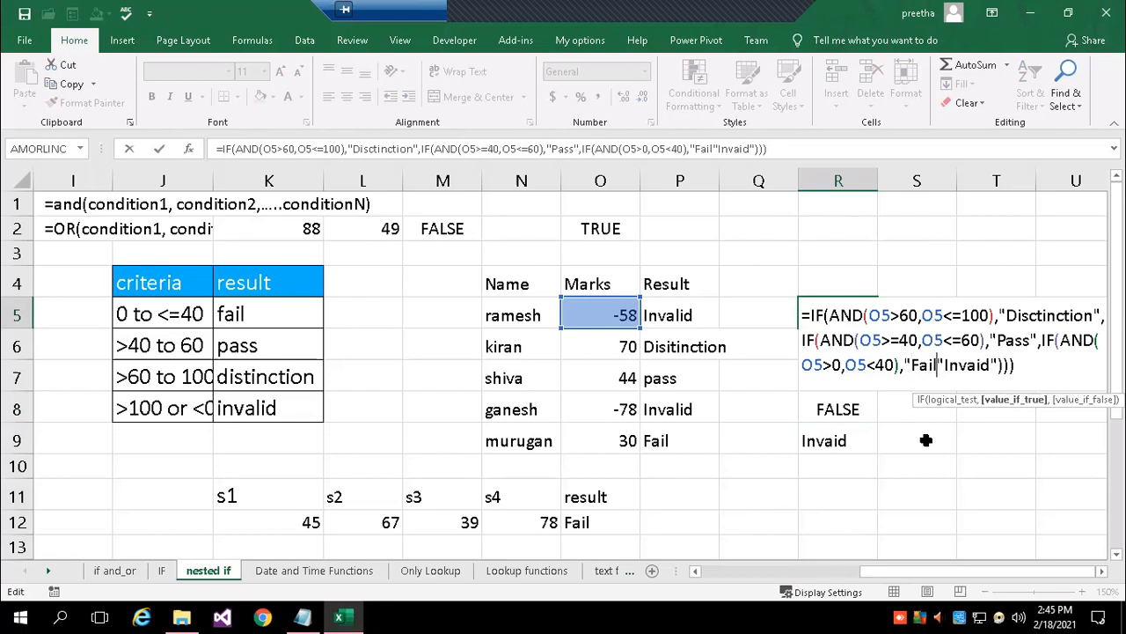
pyautogui.write('",')
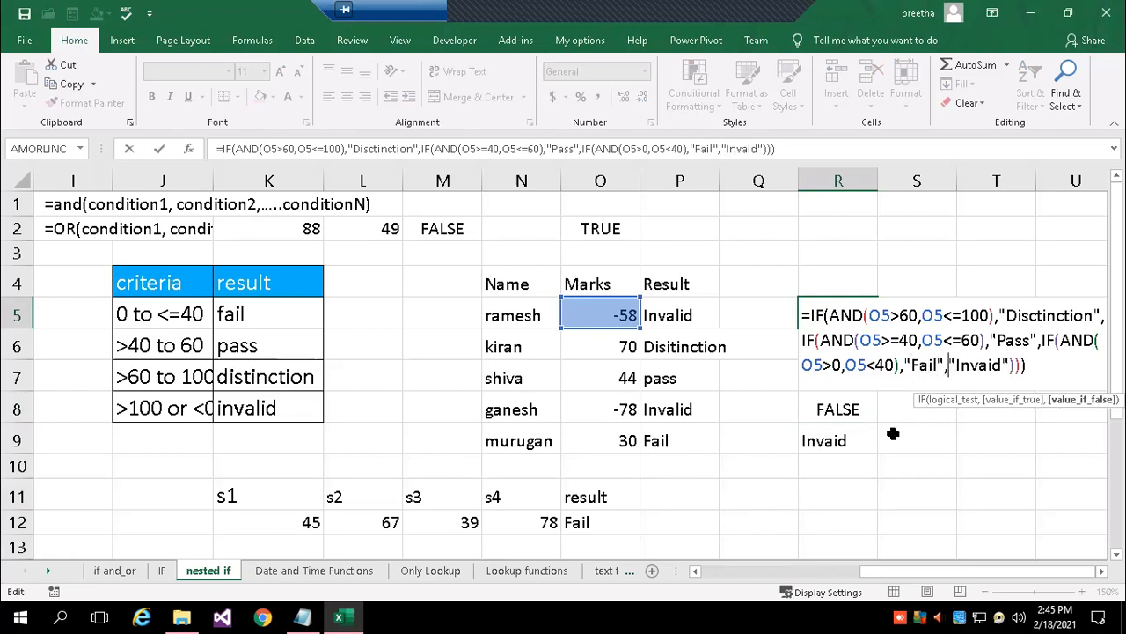
pyautogui.press('Return')
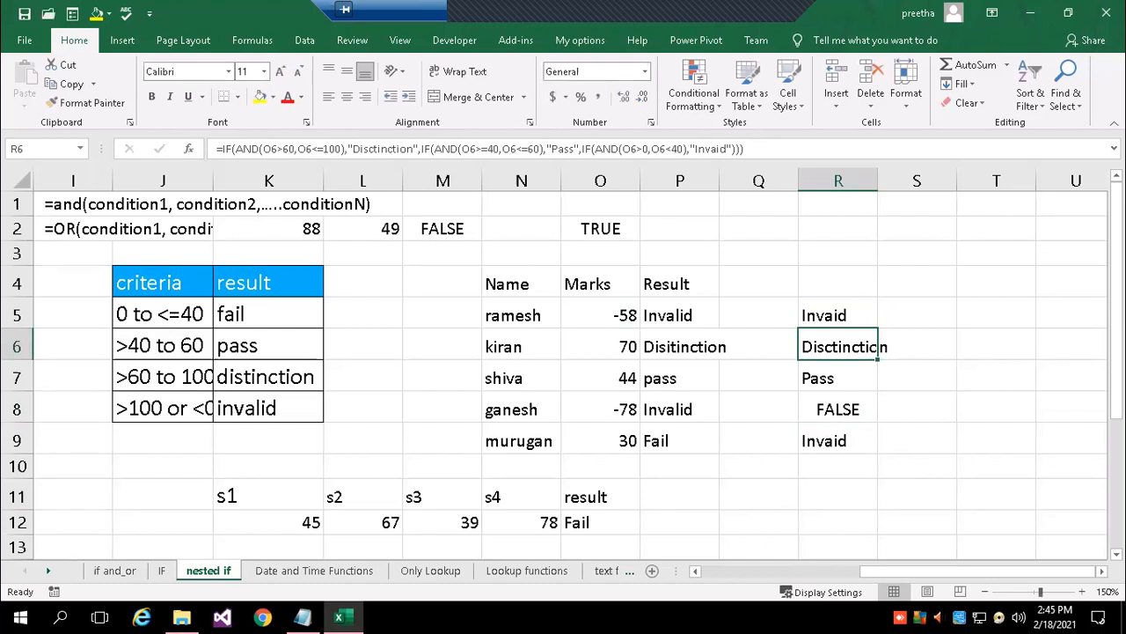
# Examine the nested IF formula in P5, including its AND conditions for each grade.
pyautogui.click(680, 313)
pyautogui.doubleClick(682, 313)
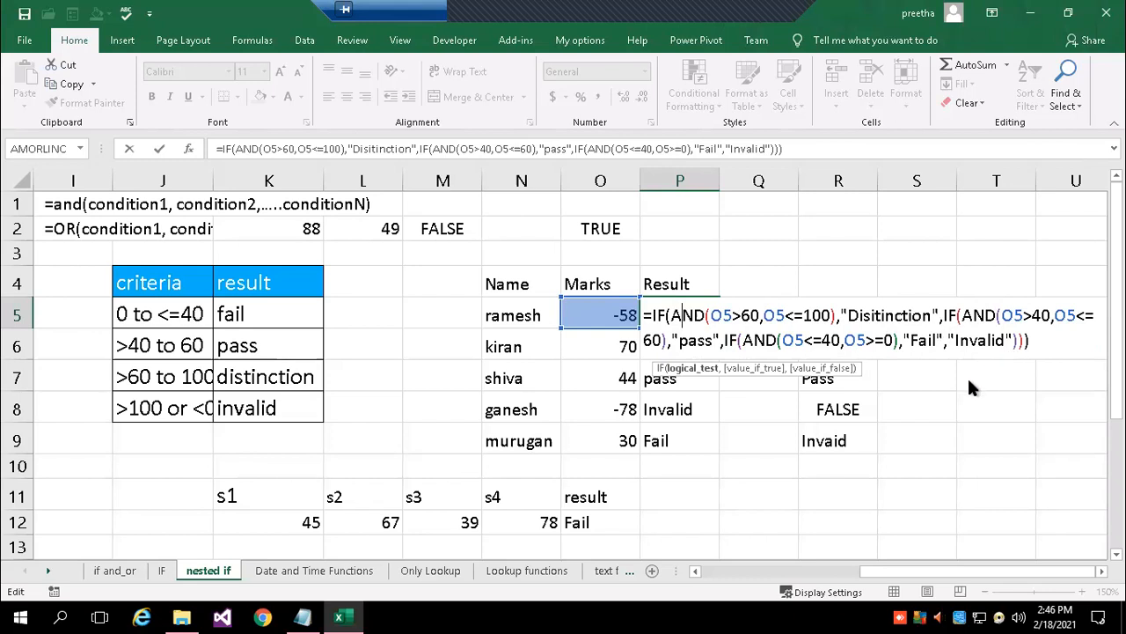
pyautogui.press('Return')
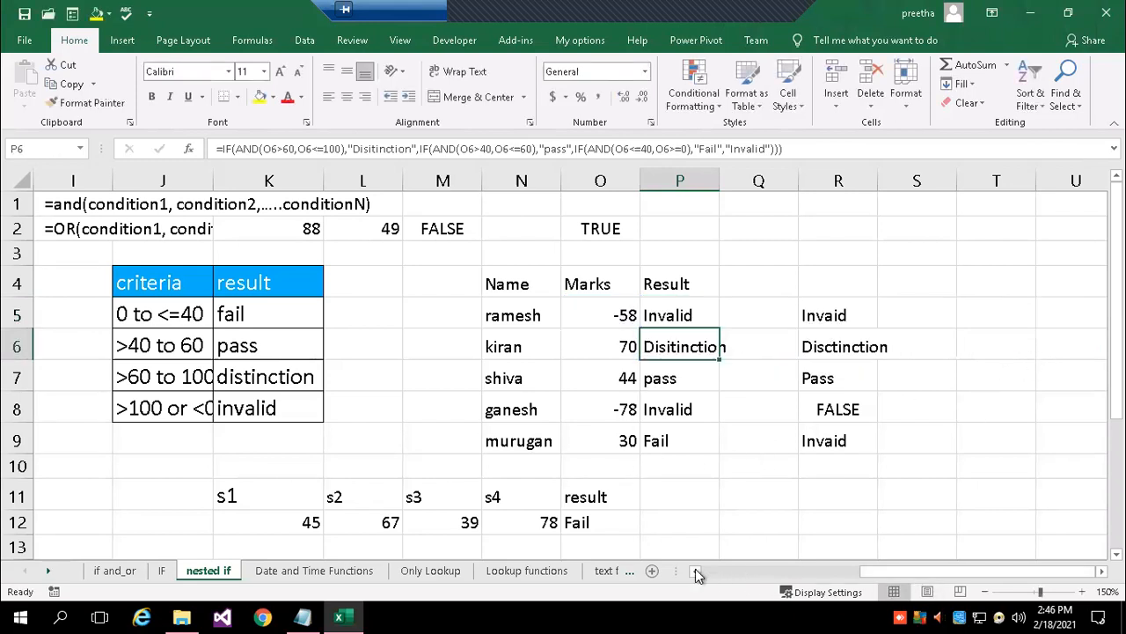
# Copy the complete formula text from R5 into the Notepad notes, below the definition of Nested If.
pyautogui.doubleClick(811, 318)
pyautogui.moveTo(802, 315); pyautogui.dragTo(1053, 383)
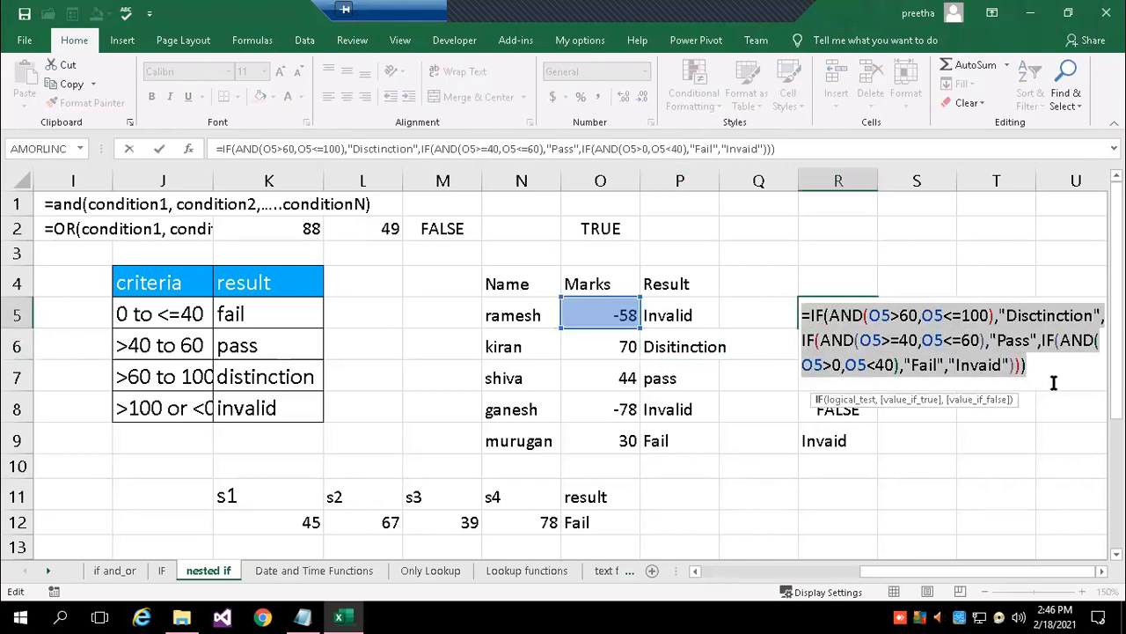
pyautogui.hotkey('ctrl', 'c')
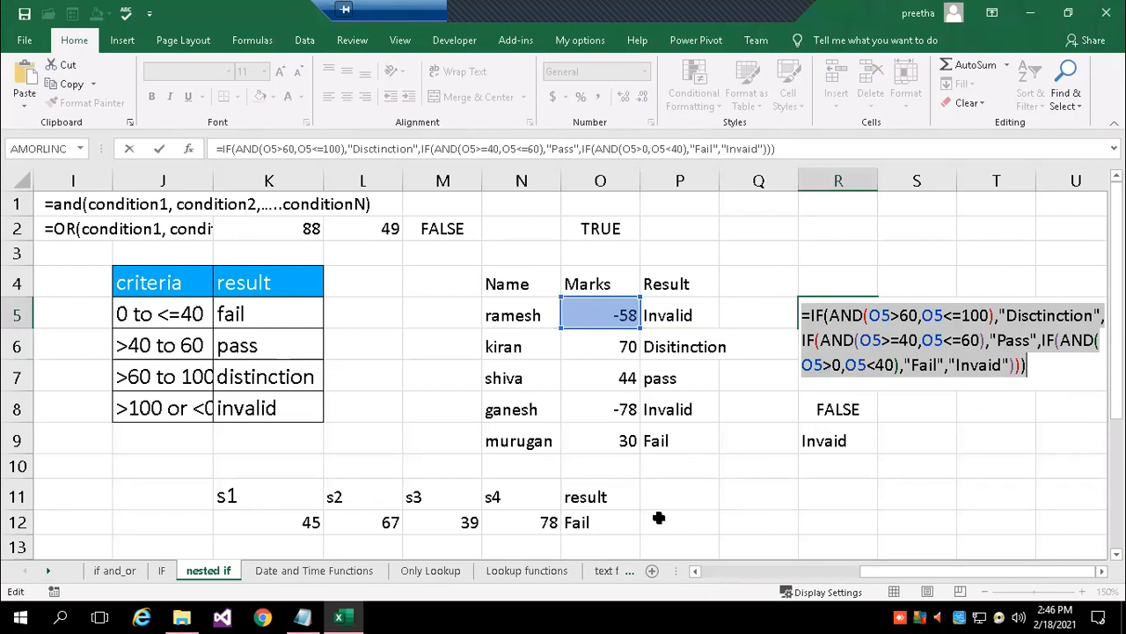
pyautogui.click(303, 617)
pyautogui.scroll(-1, 350, 544)
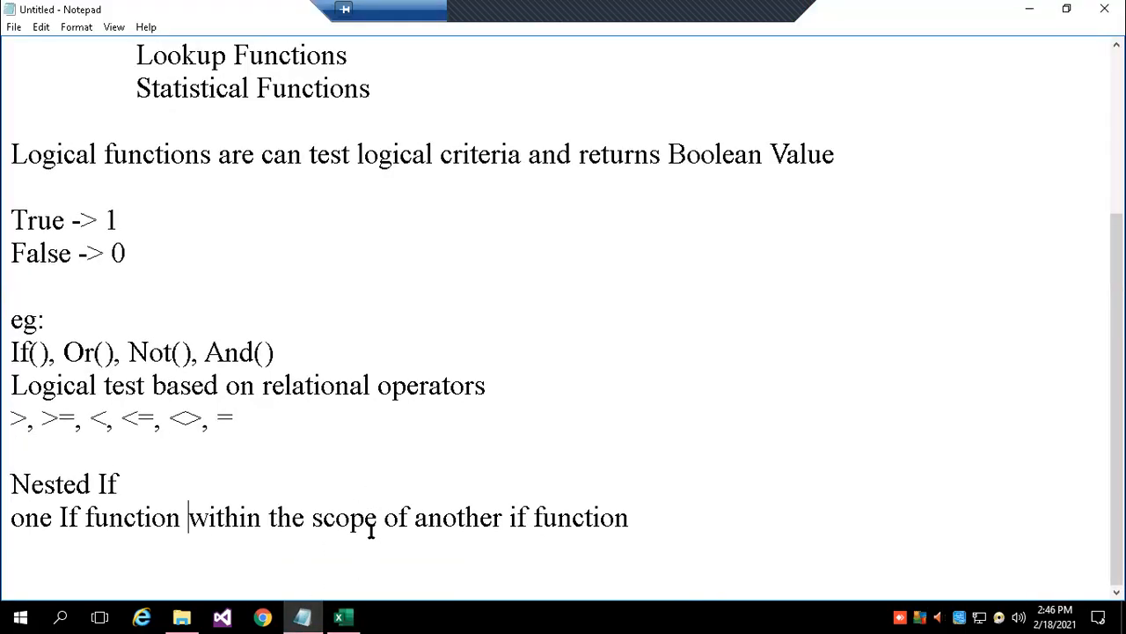
pyautogui.click(649, 519)
pyautogui.press('Return')
pyautogui.press('Return')
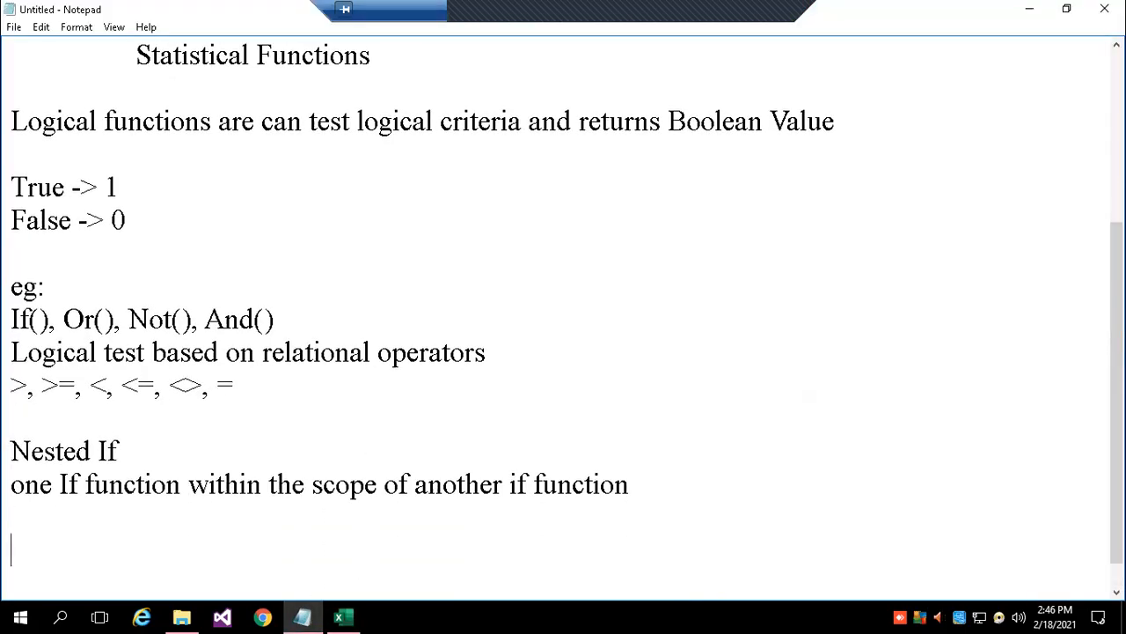
pyautogui.hotkey('ctrl', 'v')
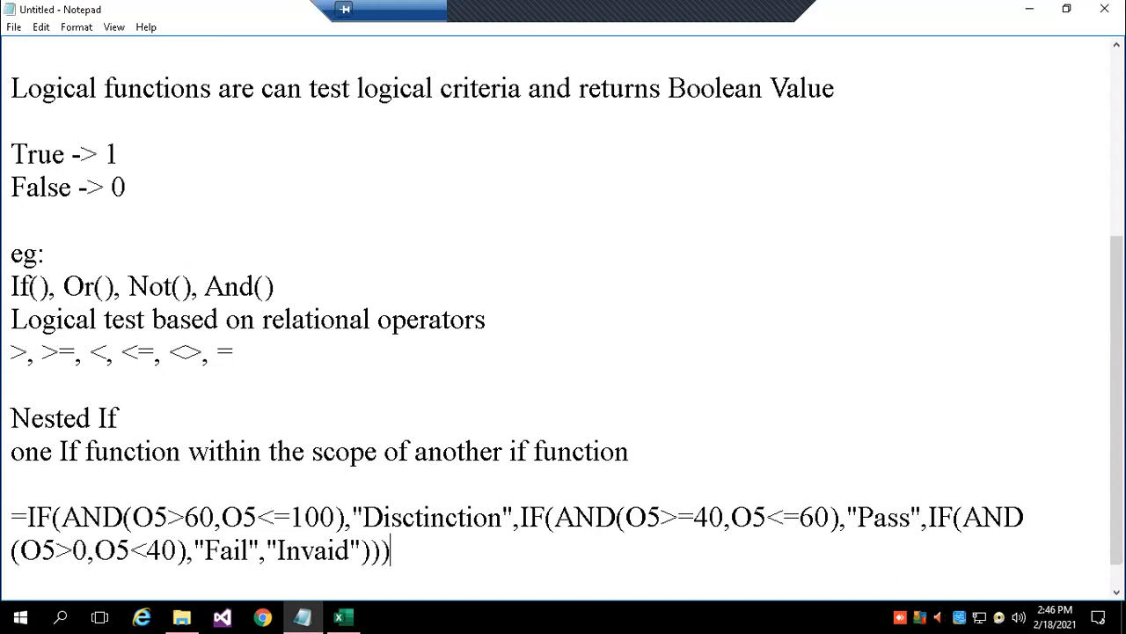
pyautogui.press('Return')
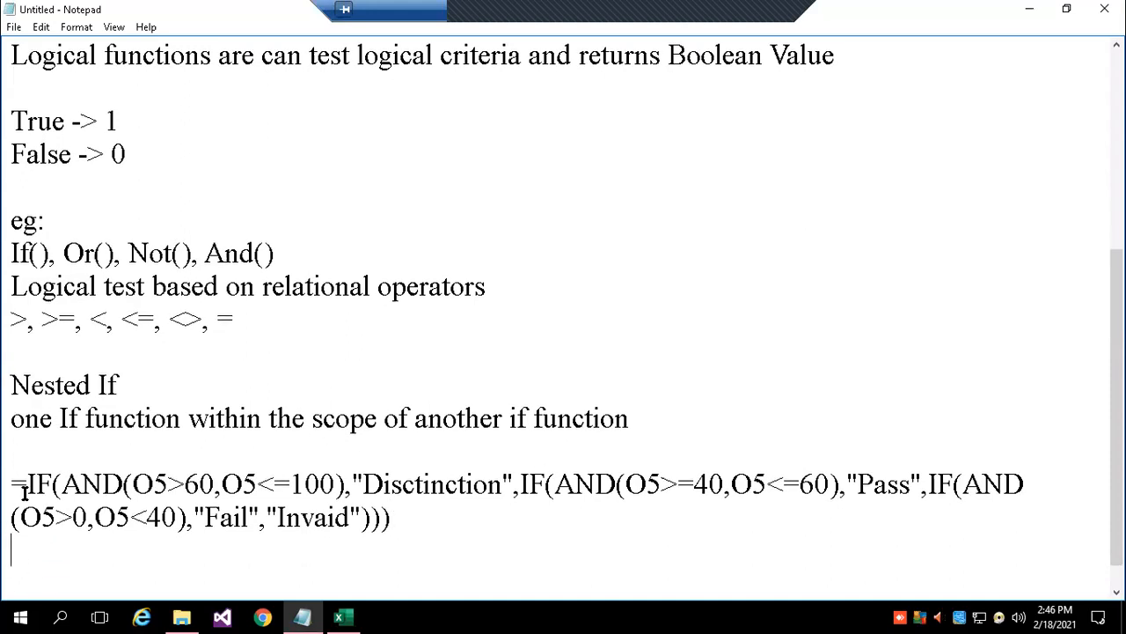
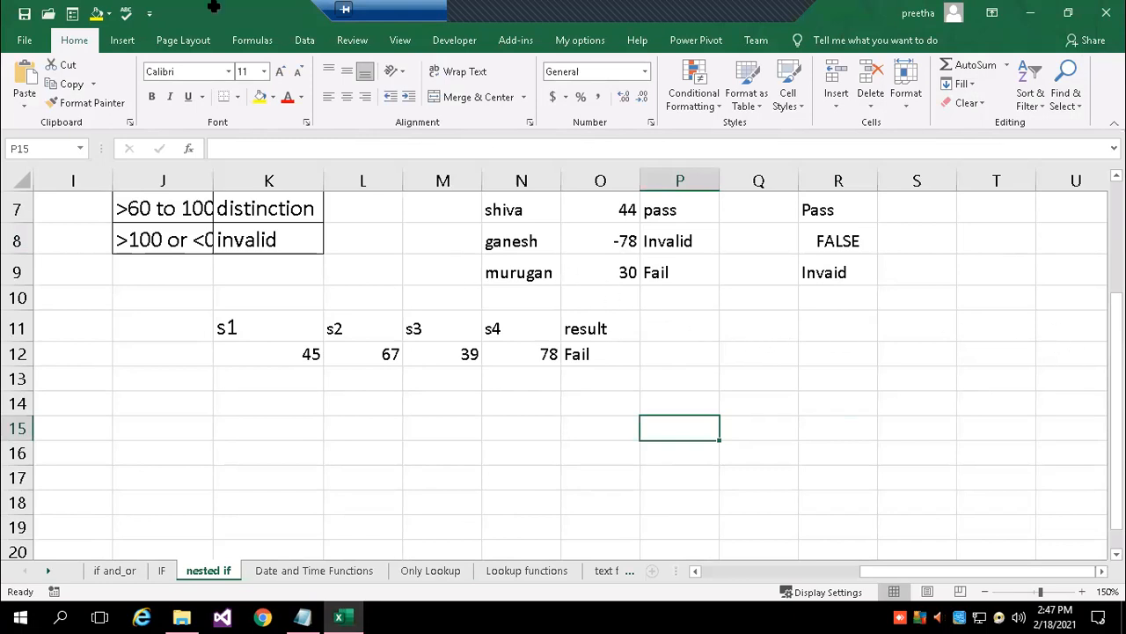
pyautogui.click(831, 337)
pyautogui.scroll(1, 831, 337)
pyautogui.scroll(1, 563, 376)
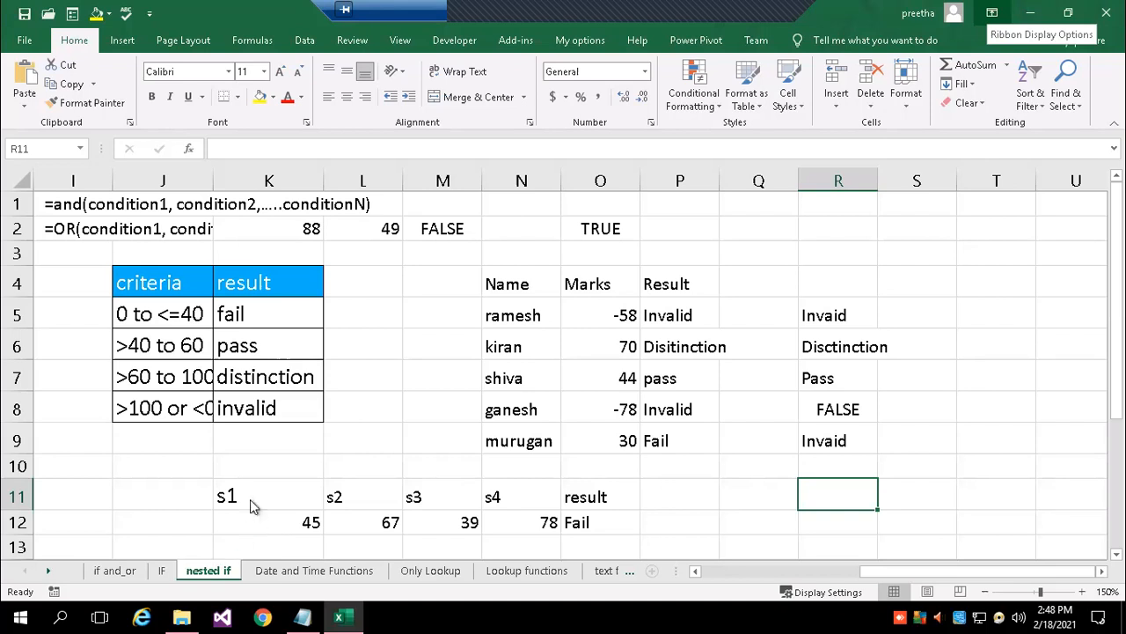
# Open the if and_or sheet and examine the IF formula with OR in C2 of the order status table.
pyautogui.click(113, 570)
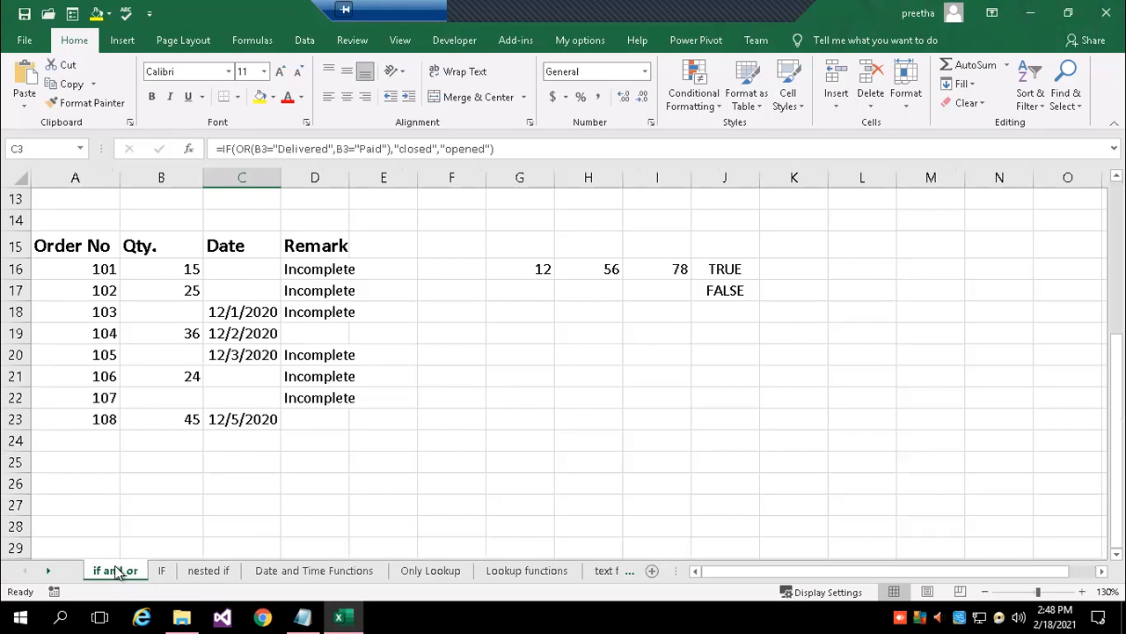
pyautogui.click(343, 487)
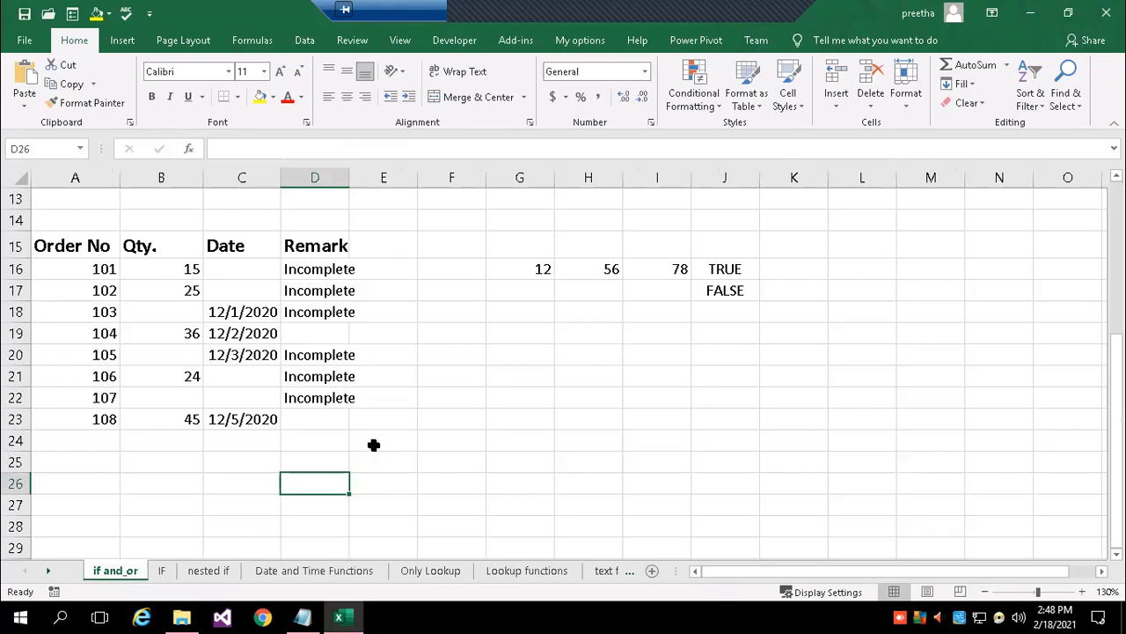
pyautogui.scroll(4, 380, 450)
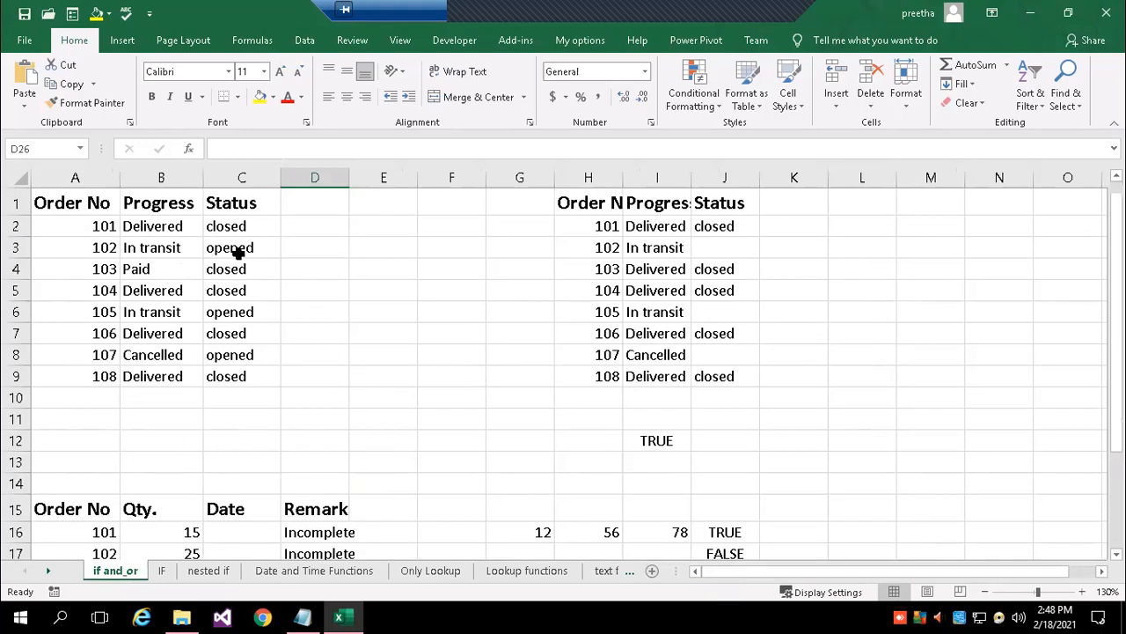
pyautogui.doubleClick(242, 226)
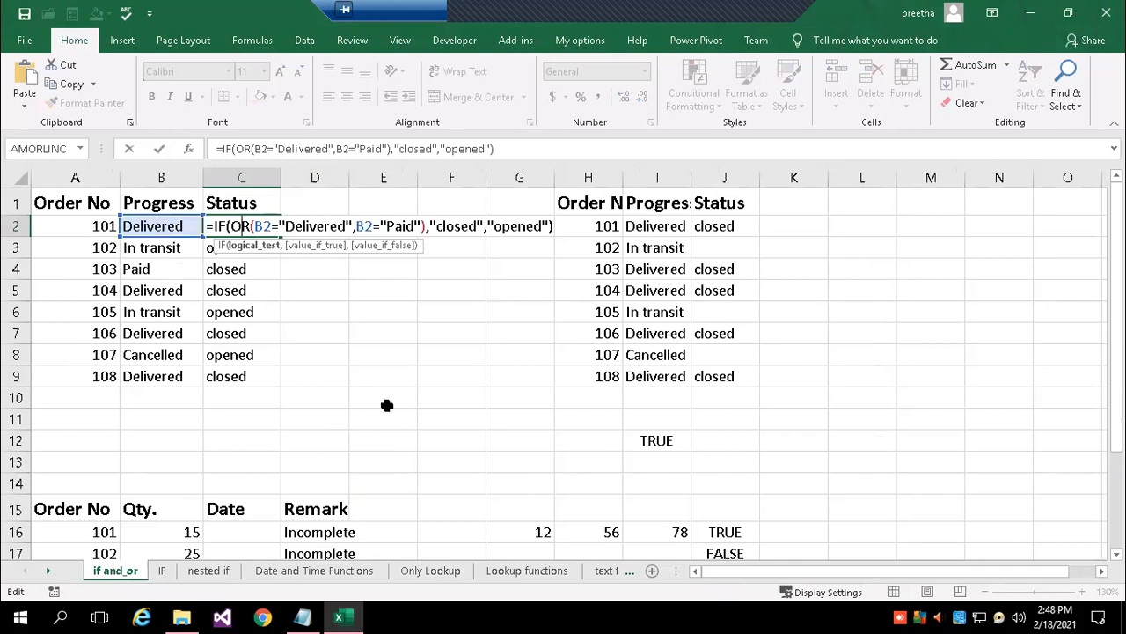
pyautogui.press('Escape')
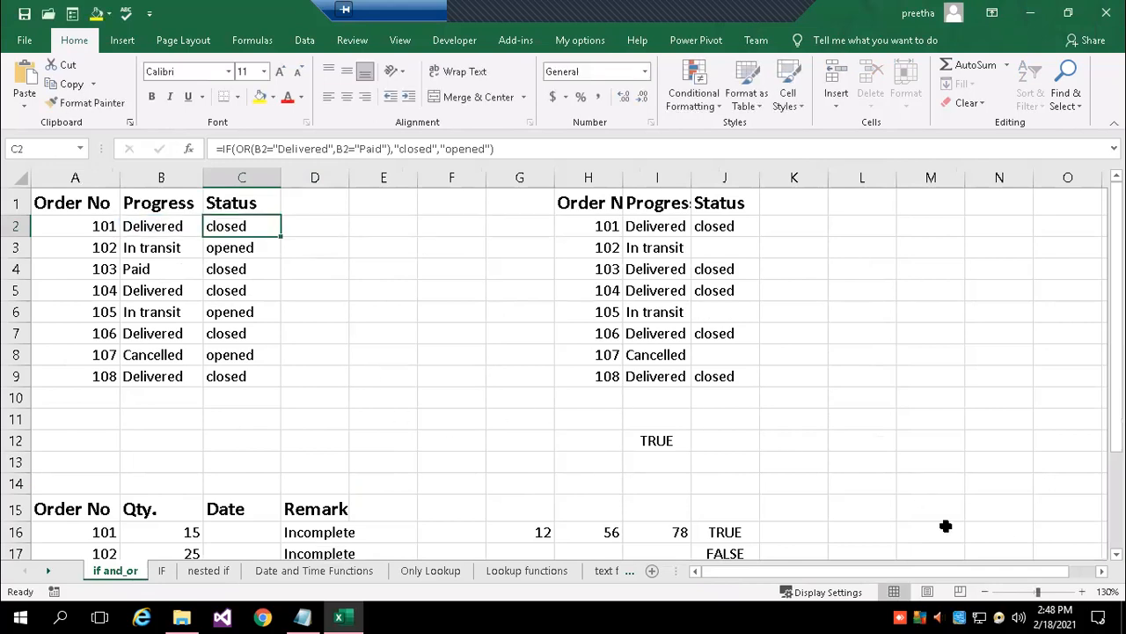
# Enlarge the if and_or sheet's zoom to 206% for viewing the order status tables.
pyautogui.click(1083, 592)
pyautogui.click(1072, 593)
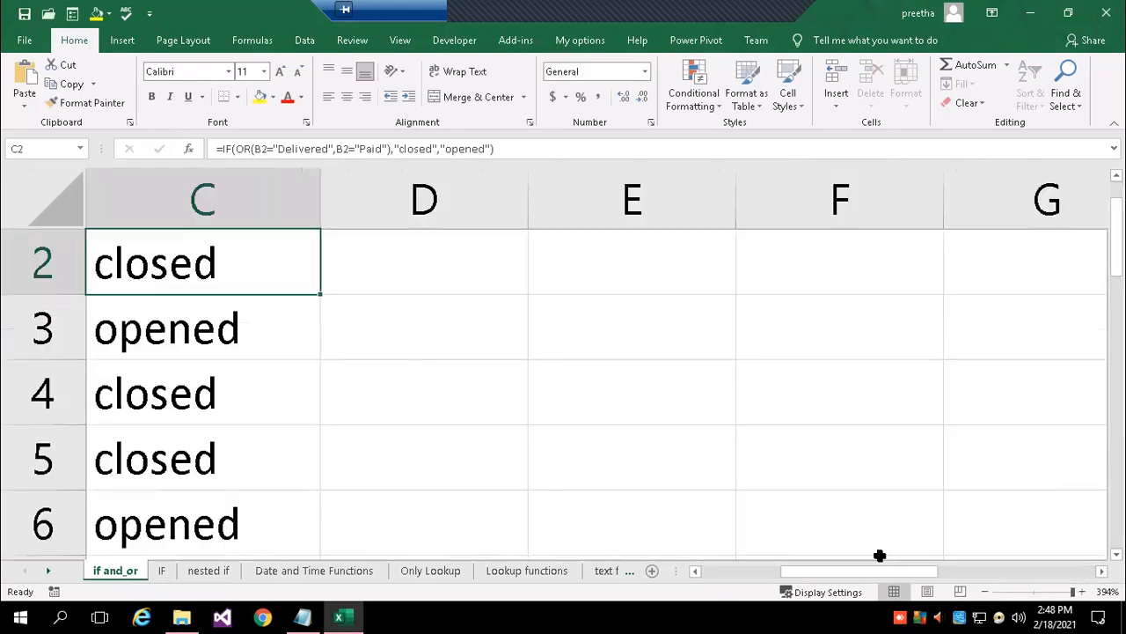
pyautogui.click(984, 591)
pyautogui.click(984, 592)
pyautogui.click(984, 591)
pyautogui.click(985, 591)
pyautogui.click(985, 591)
pyautogui.click(985, 592)
pyautogui.click(985, 591)
pyautogui.click(985, 591)
pyautogui.click(985, 591)
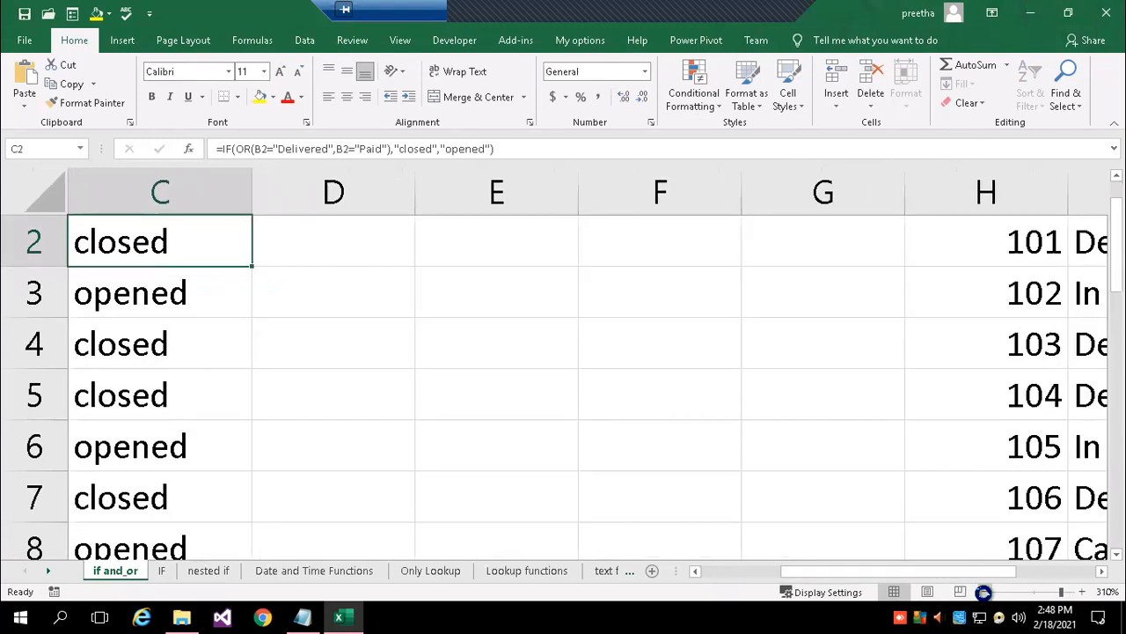
pyautogui.click(984, 591)
pyautogui.click(985, 592)
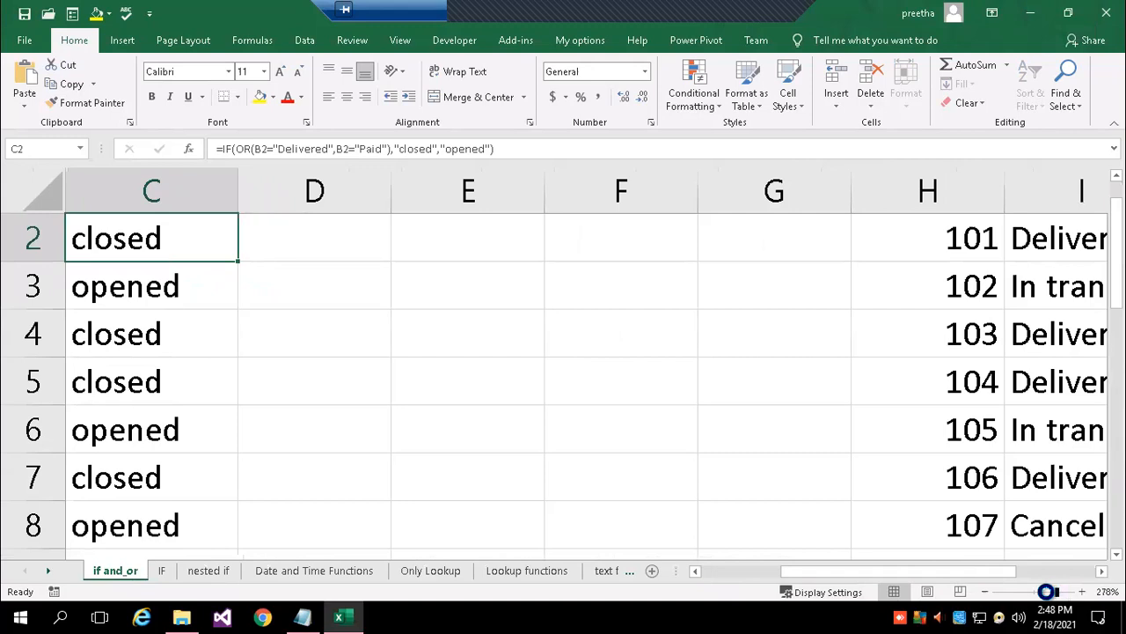
pyautogui.click(1047, 592)
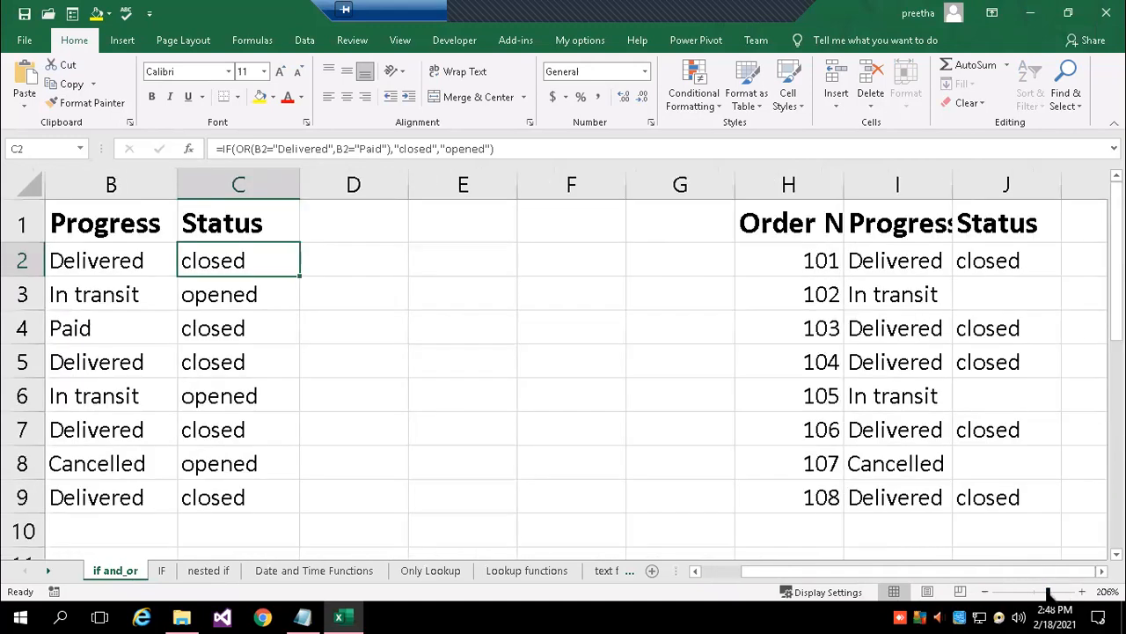
# Examine the IF formula with OR in C2 and compare the Progress entries with the Status results in column C.
pyautogui.click(695, 570)
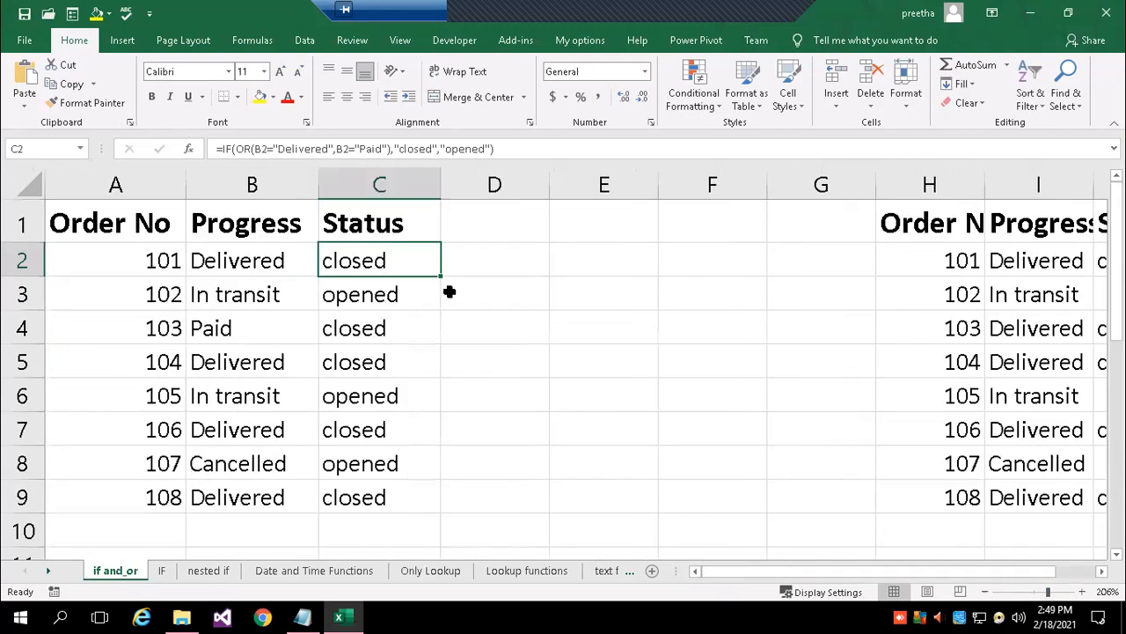
pyautogui.doubleClick(393, 261)
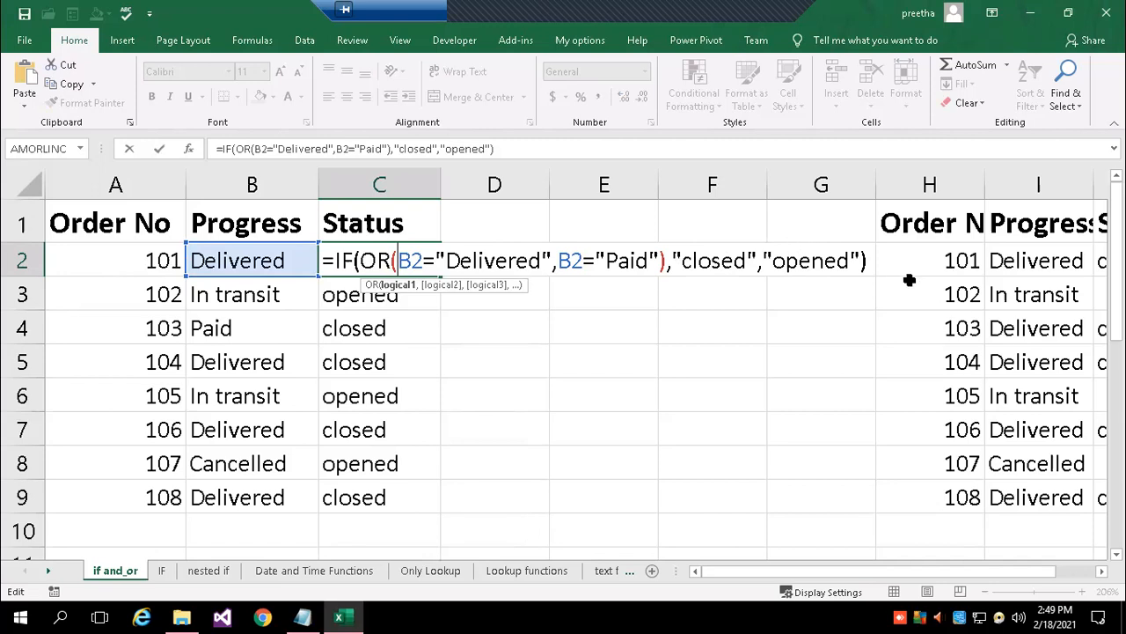
pyautogui.click(618, 335)
pyautogui.press('Escape')
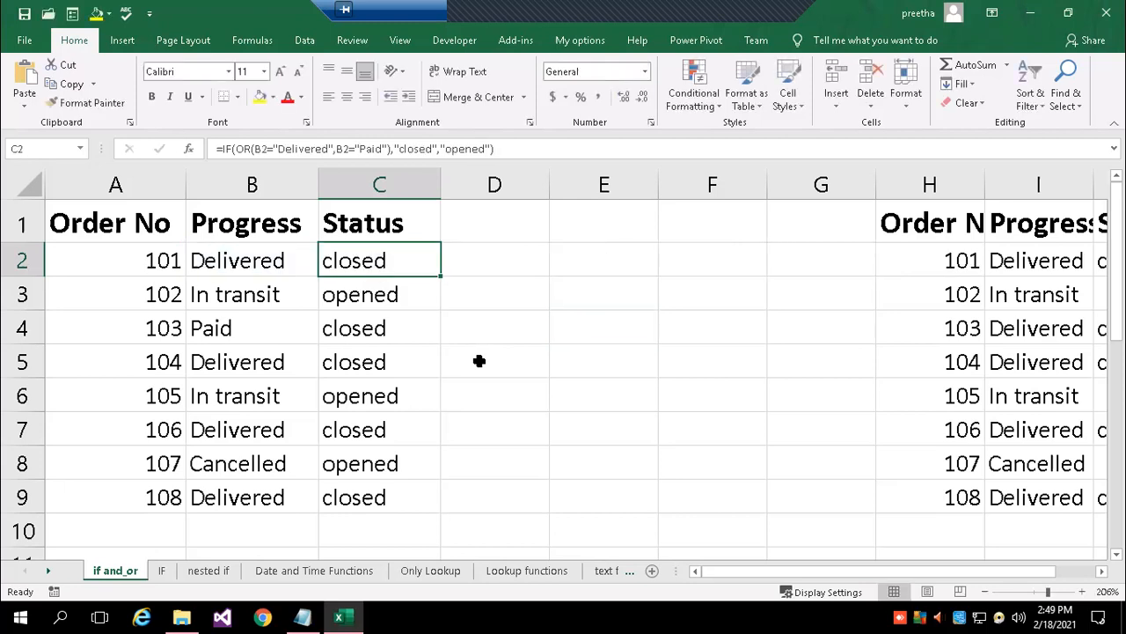
pyautogui.click(220, 262)
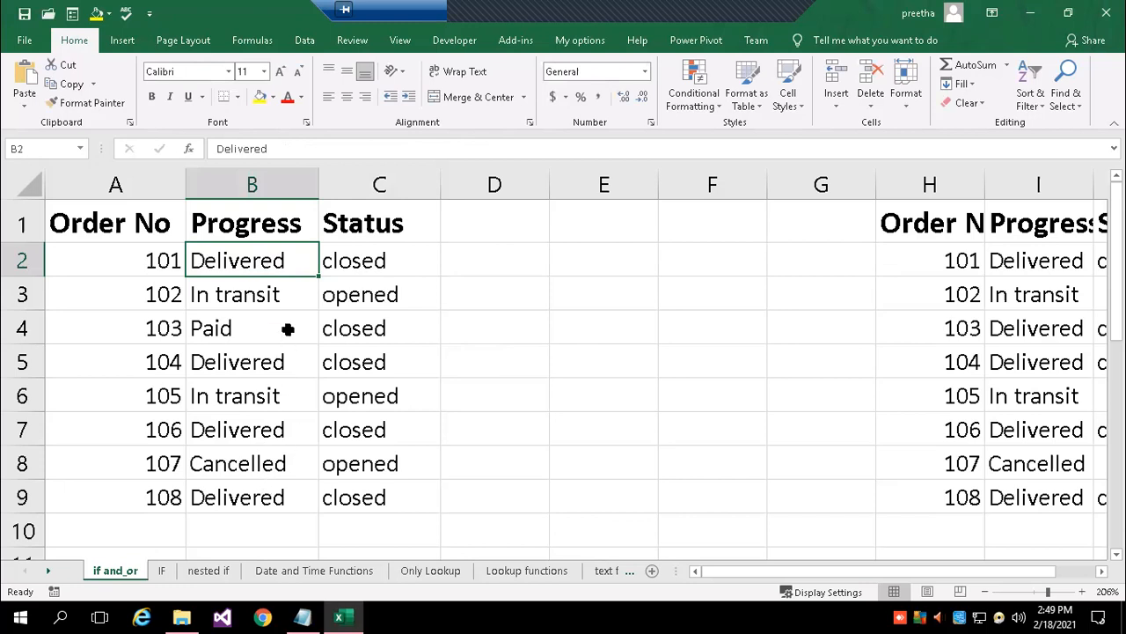
pyautogui.click(211, 327)
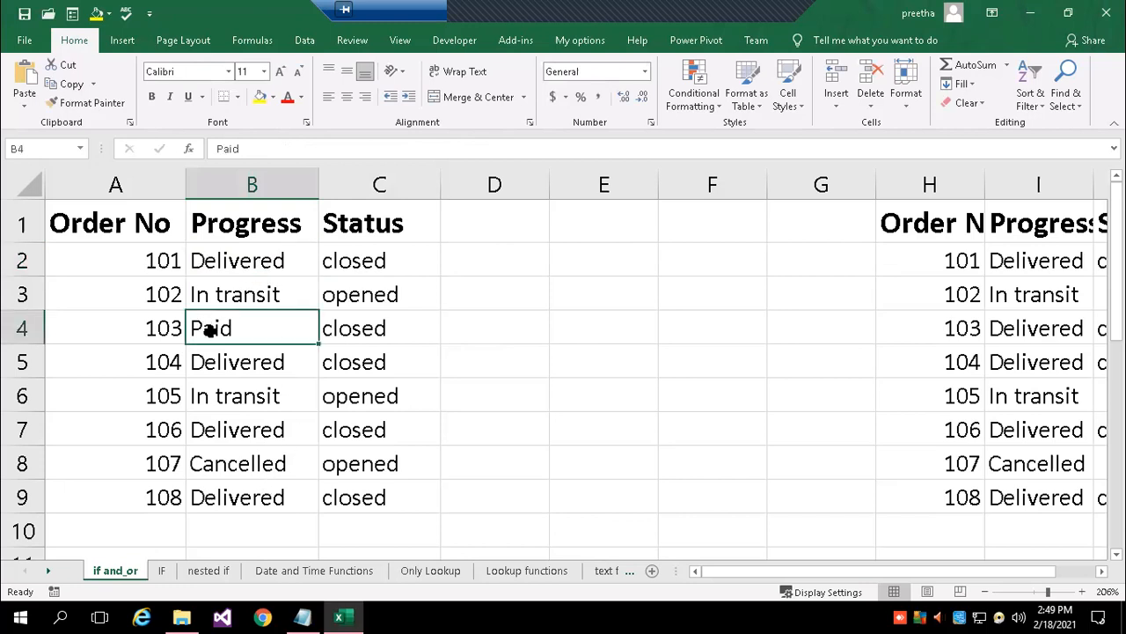
pyautogui.click(352, 294)
pyautogui.click(383, 397)
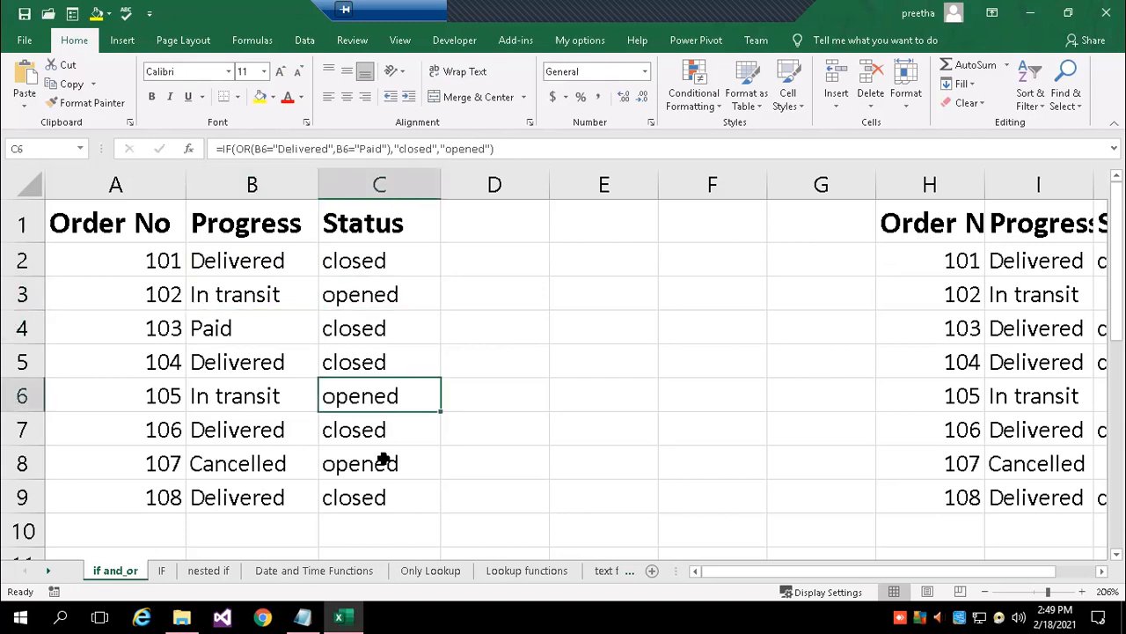
pyautogui.click(379, 460)
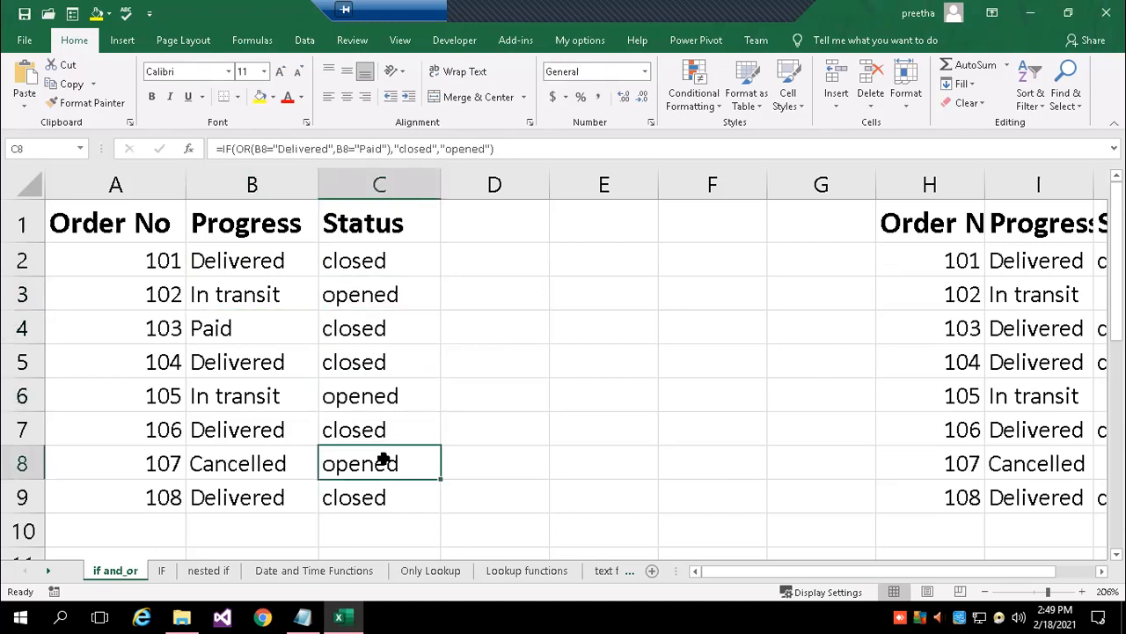
# Examine how the OR conditions for "Delivered" and "Paid" are evaluated in the Status formulas of C2, C3 and C8.
pyautogui.doubleClick(387, 261)
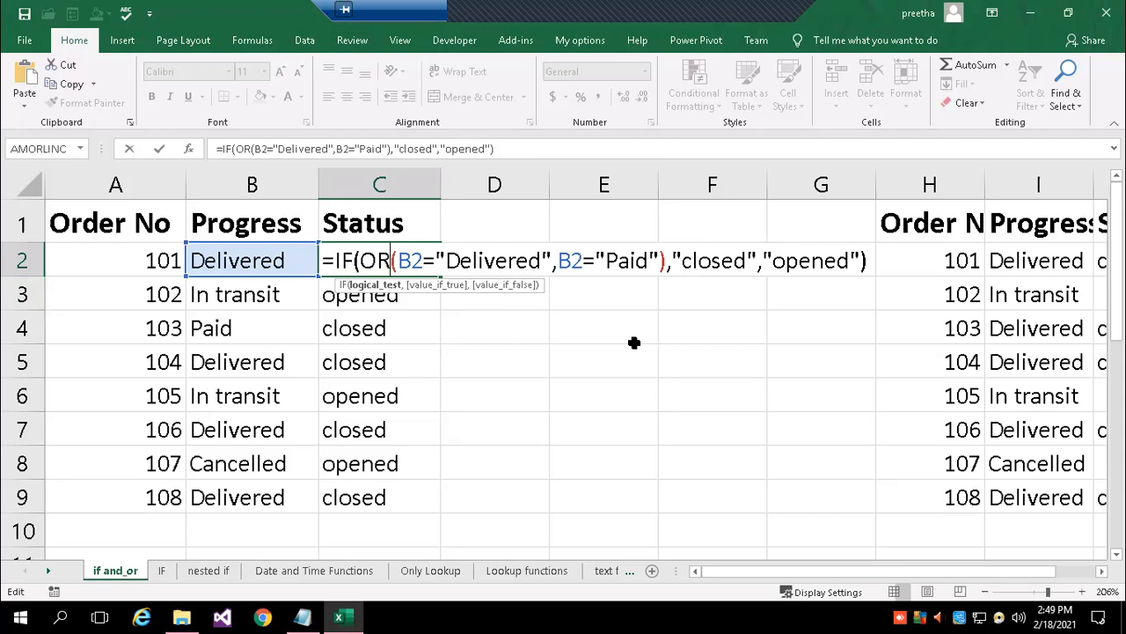
pyautogui.press('Return')
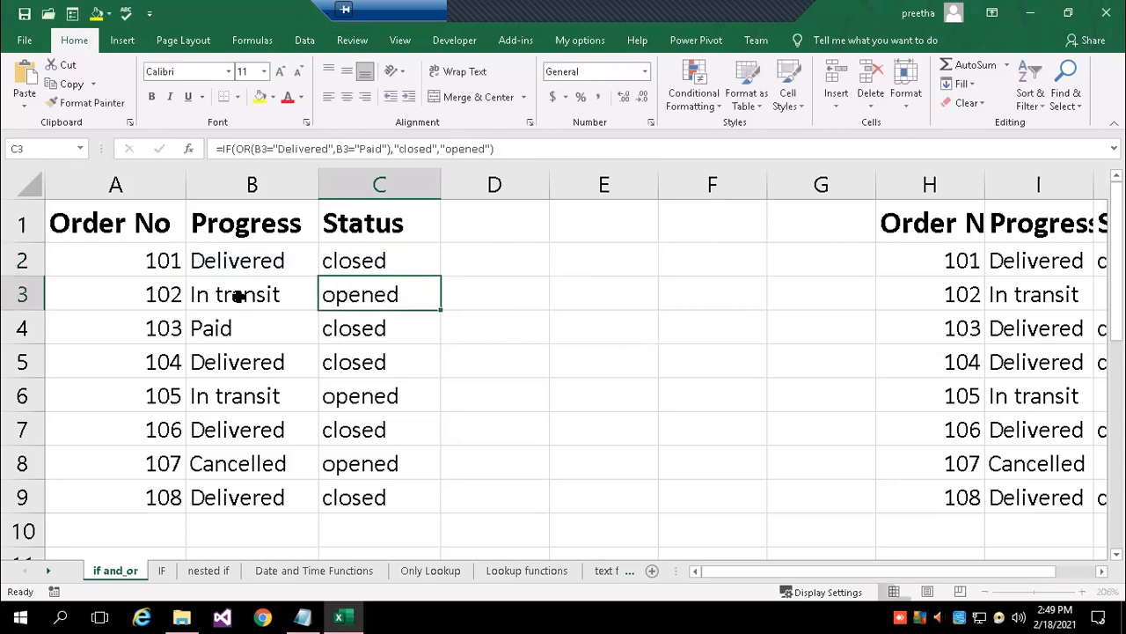
pyautogui.doubleClick(402, 292)
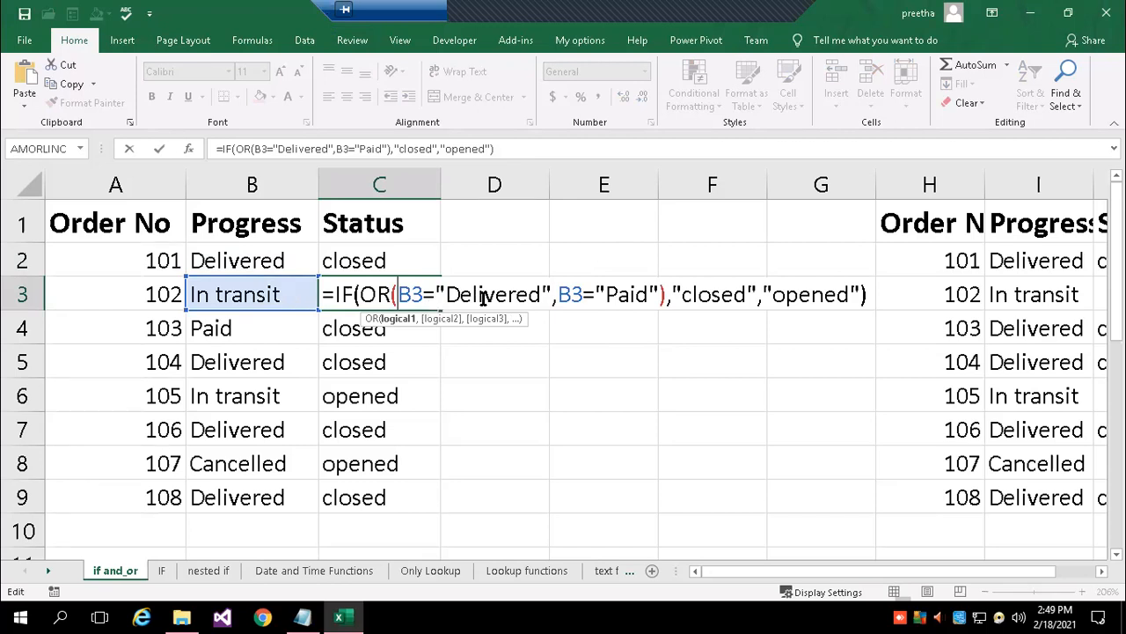
pyautogui.moveTo(447, 294); pyautogui.dragTo(544, 294)
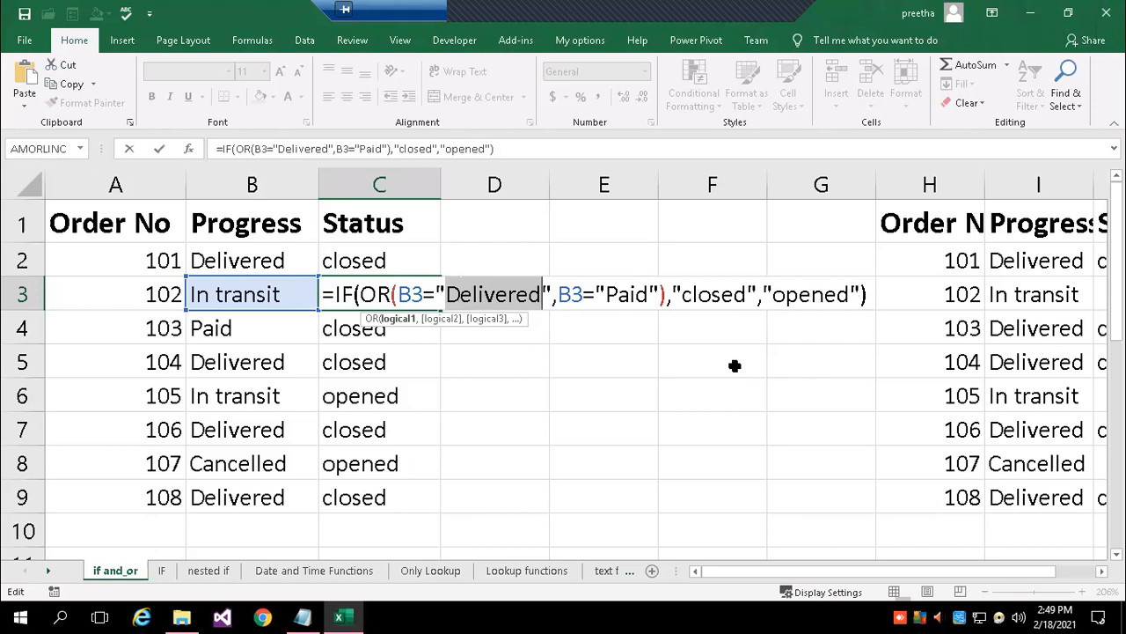
pyautogui.press('Return')
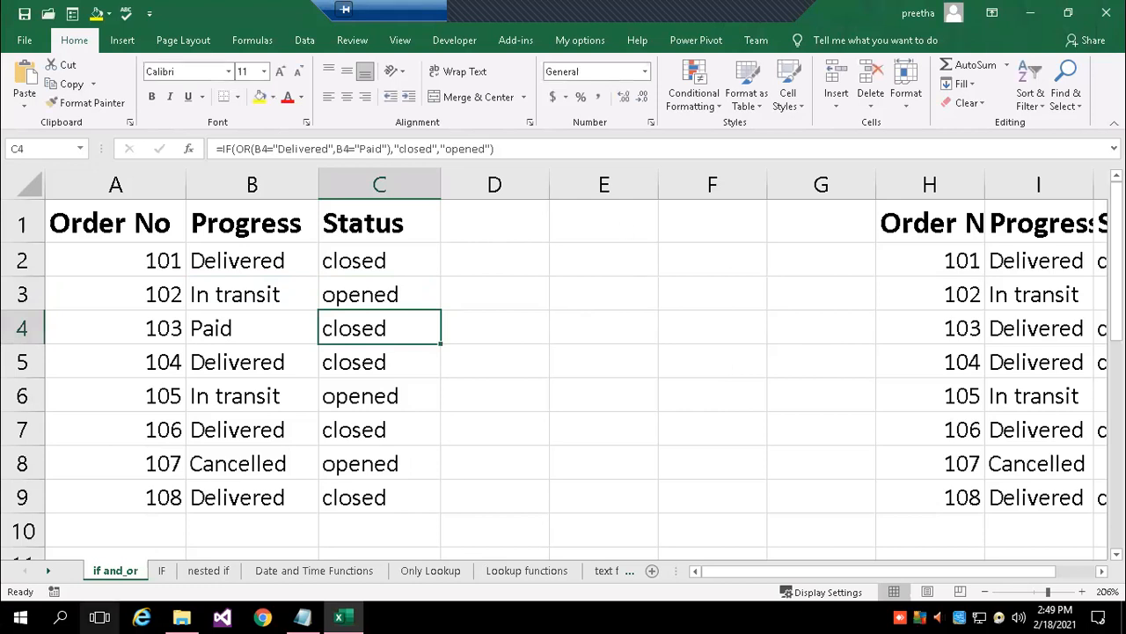
pyautogui.doubleClick(332, 464)
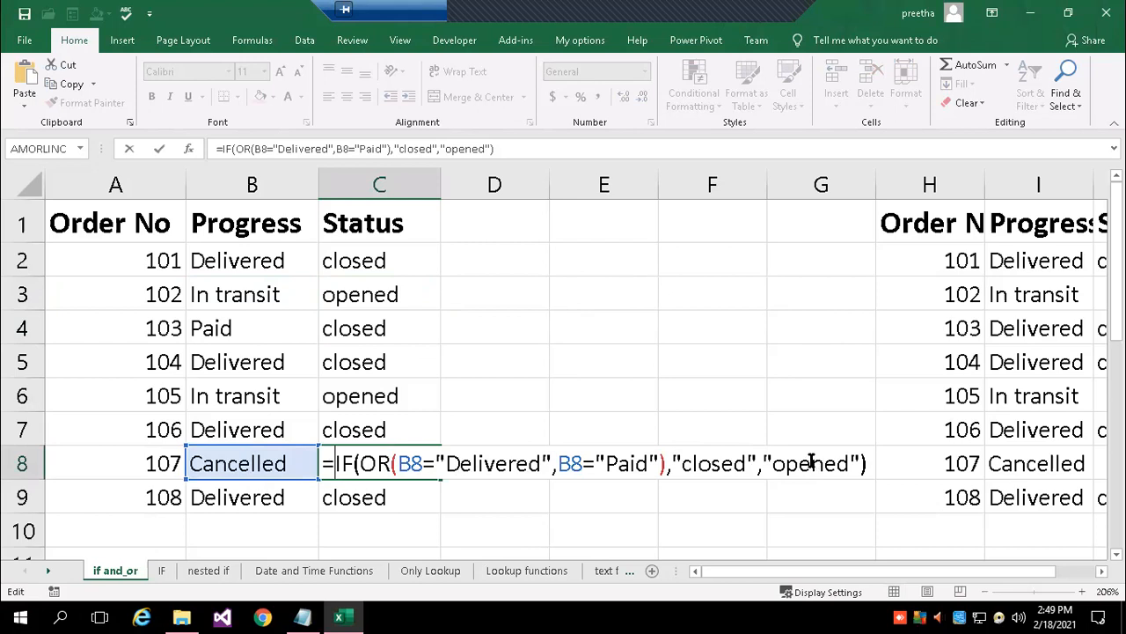
pyautogui.press('Return')
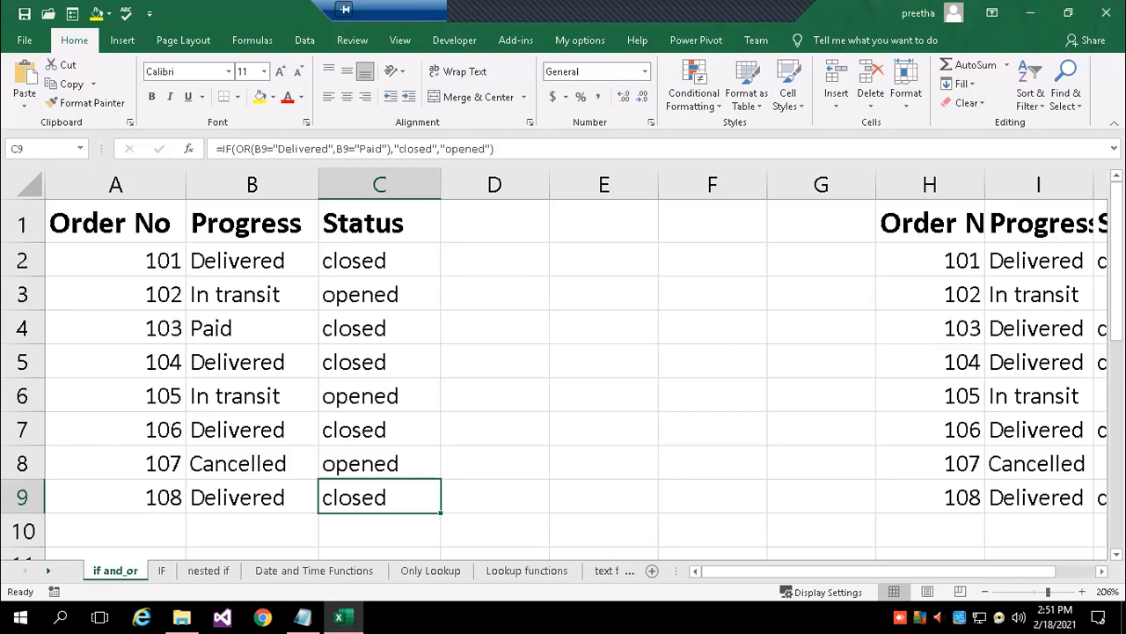
# Widen column H of the second order table so that the Order No heading fits.
pyautogui.click(1101, 571)
pyautogui.click(1102, 570)
pyautogui.click(1101, 570)
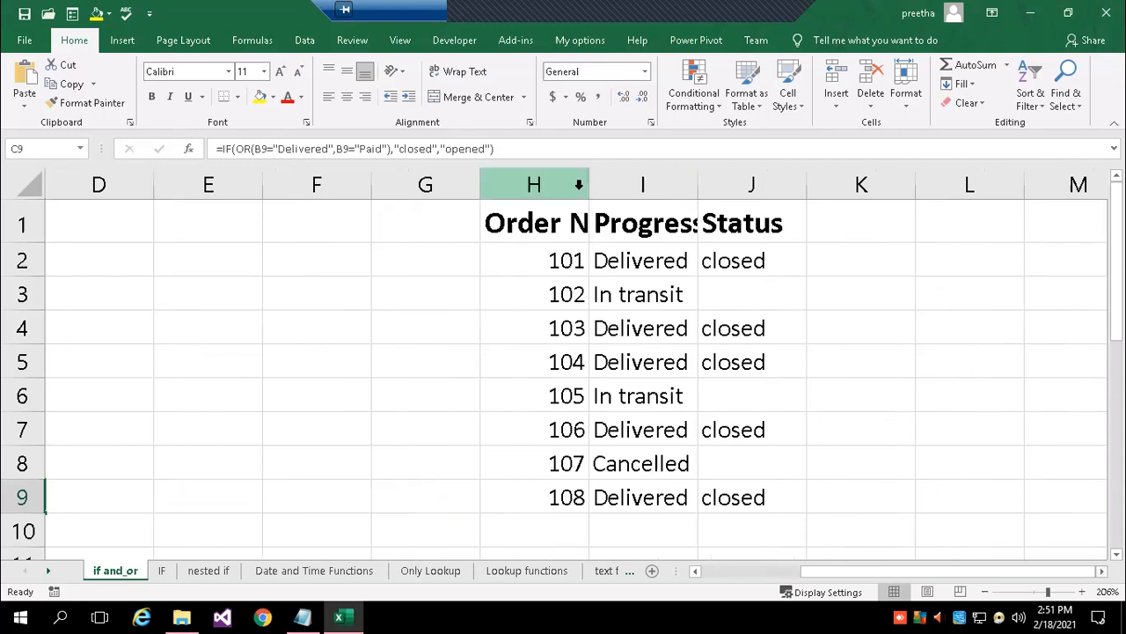
pyautogui.moveTo(590, 185); pyautogui.dragTo(626, 185)
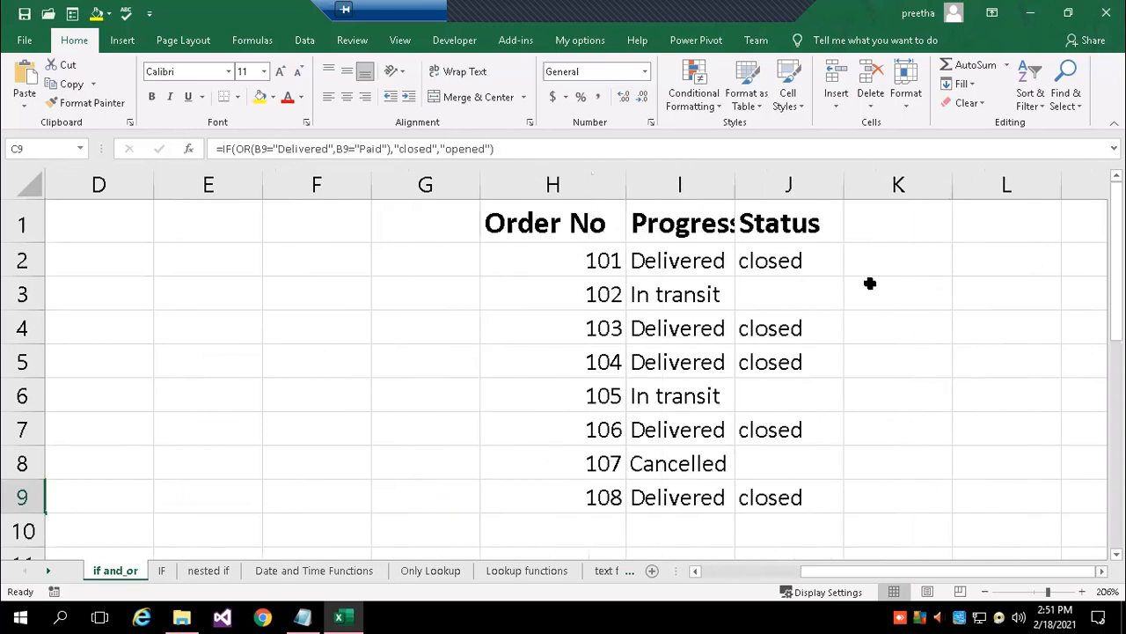
# Examine the IF formula with OR in J2, including its empty-text value for the false case.
pyautogui.click(783, 260)
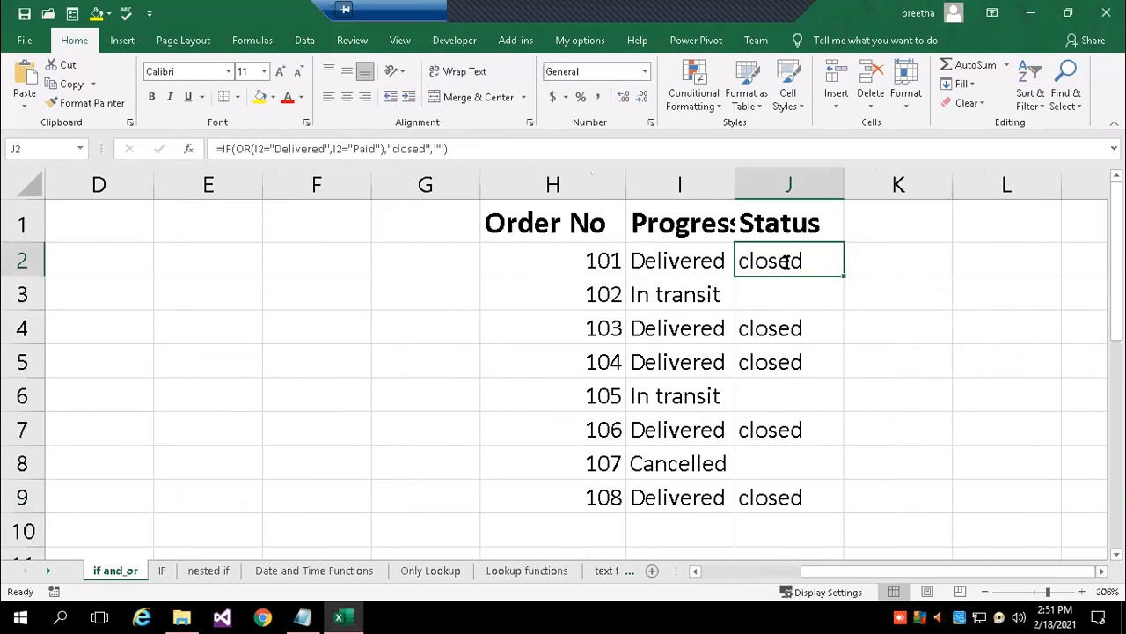
pyautogui.doubleClick(783, 261)
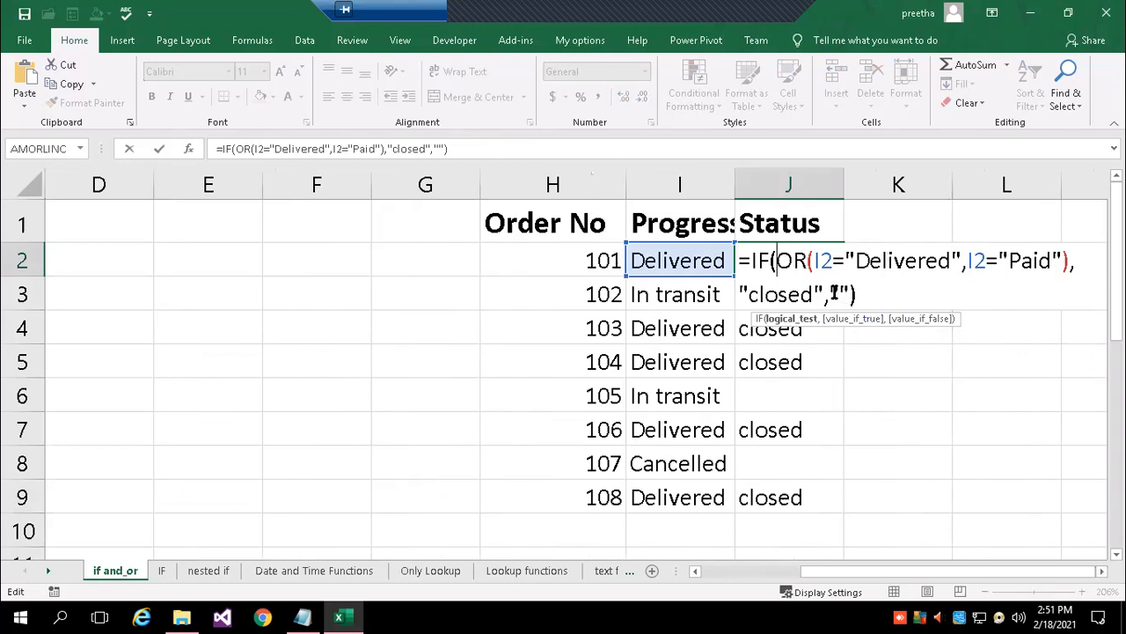
pyautogui.moveTo(830, 291); pyautogui.dragTo(855, 292)
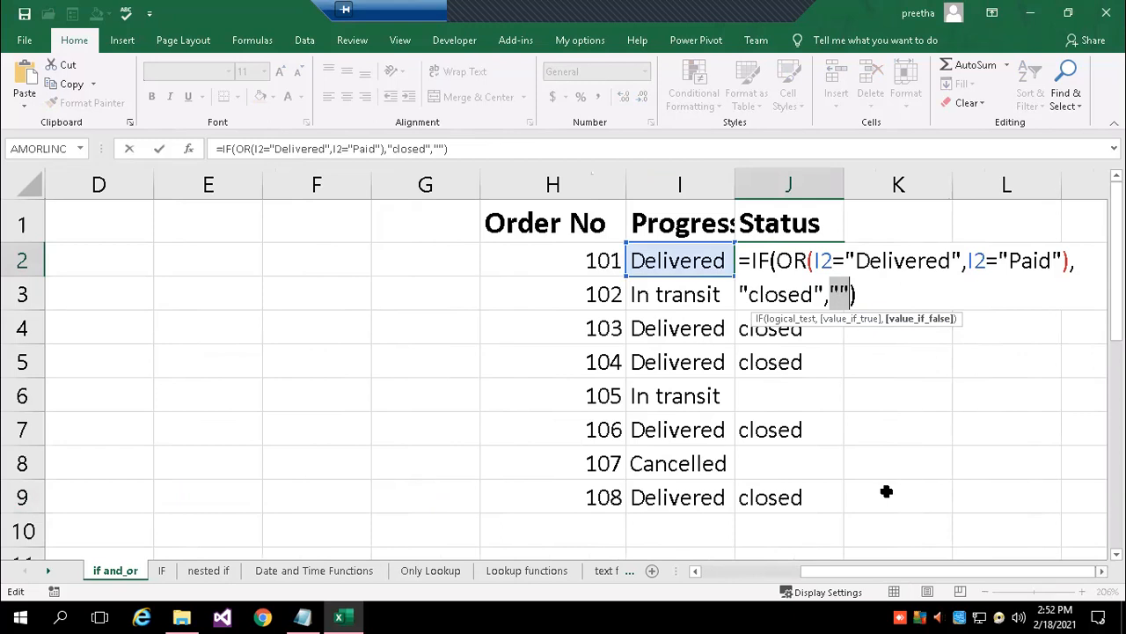
pyautogui.press('End')
pyautogui.press('Return')
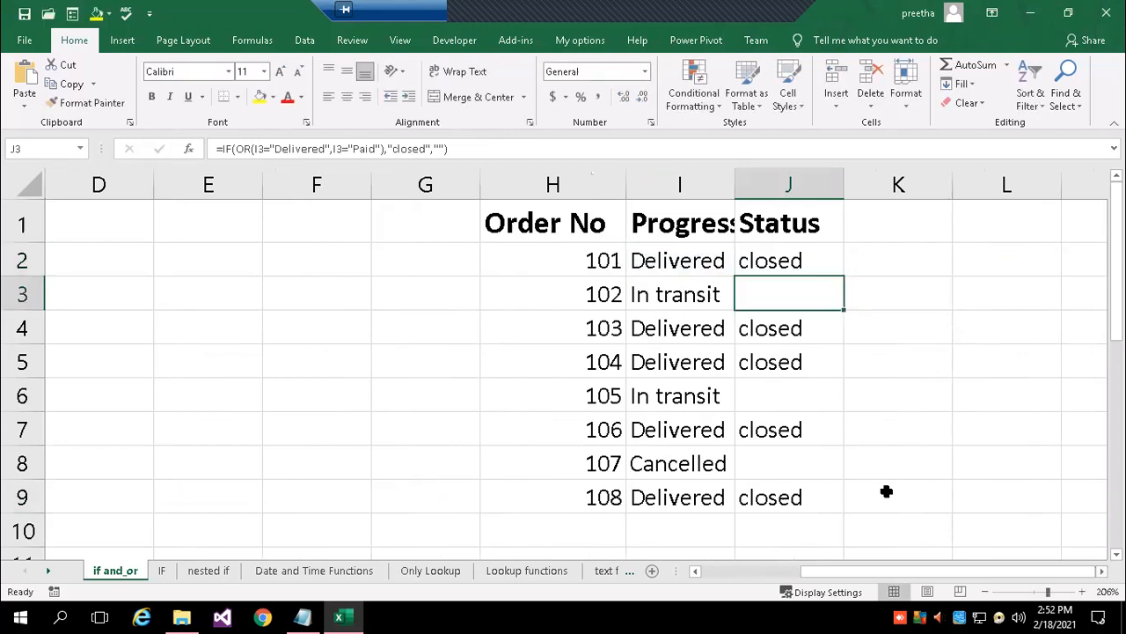
# Compare the Progress and Status entries for orders in columns I and J, and review the empty-text argument in J2's formula.
pyautogui.click(659, 265)
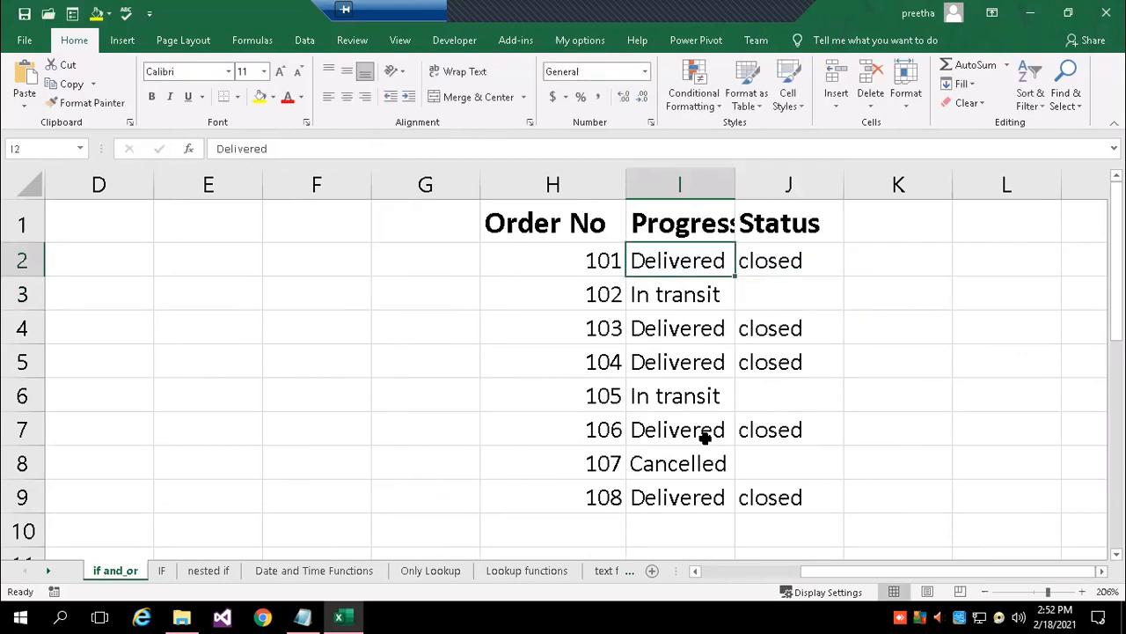
pyautogui.click(661, 294)
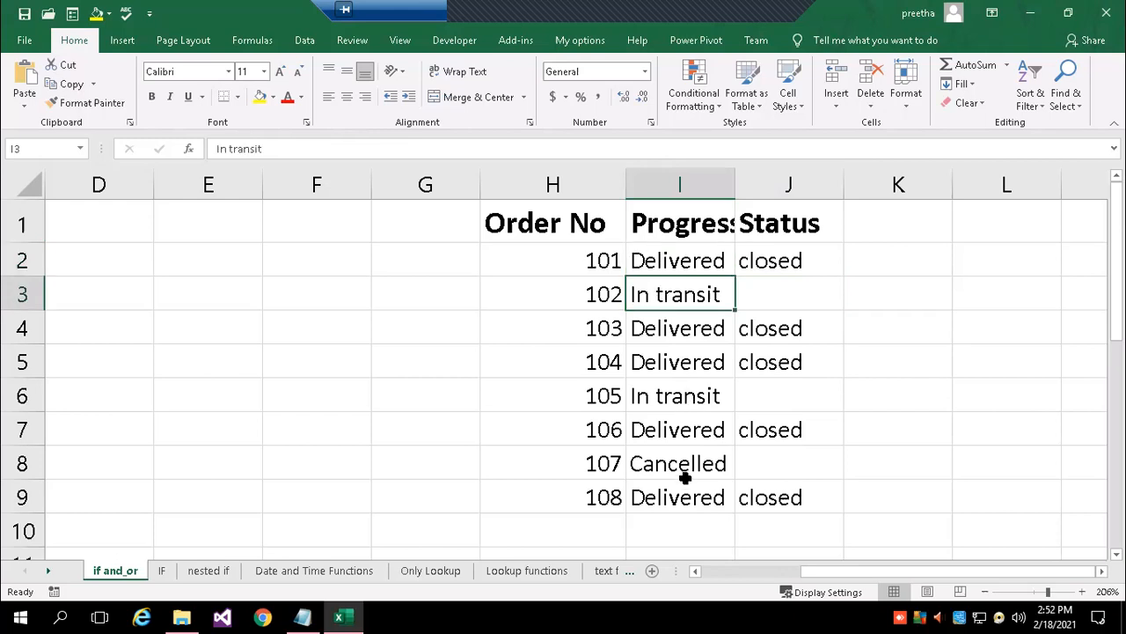
pyautogui.click(708, 465)
pyautogui.click(750, 461)
pyautogui.click(741, 396)
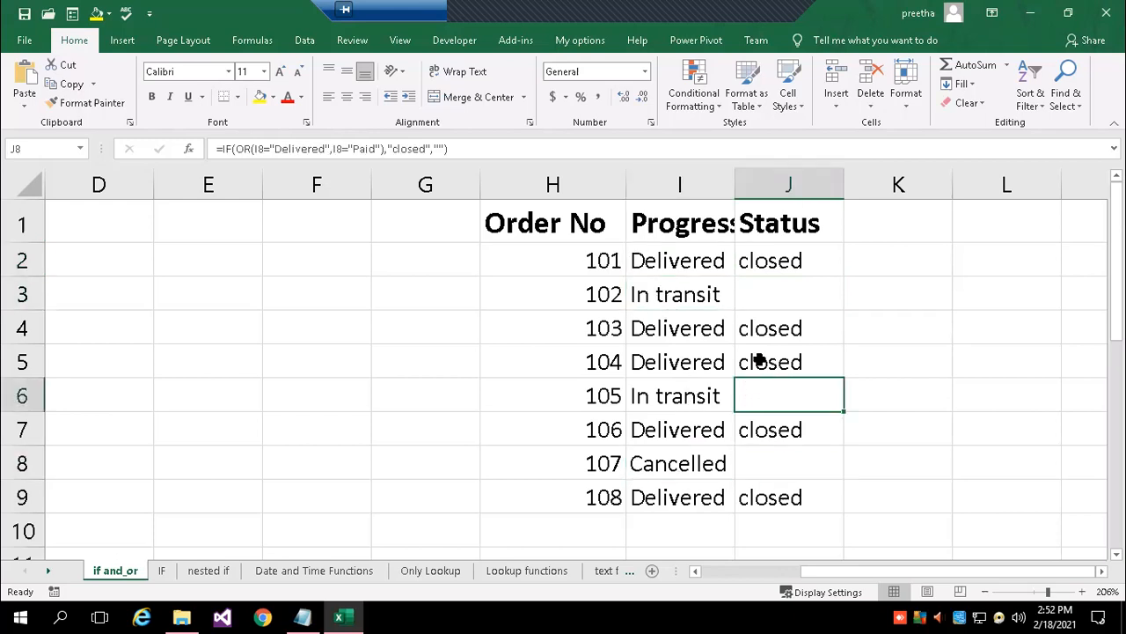
pyautogui.click(753, 297)
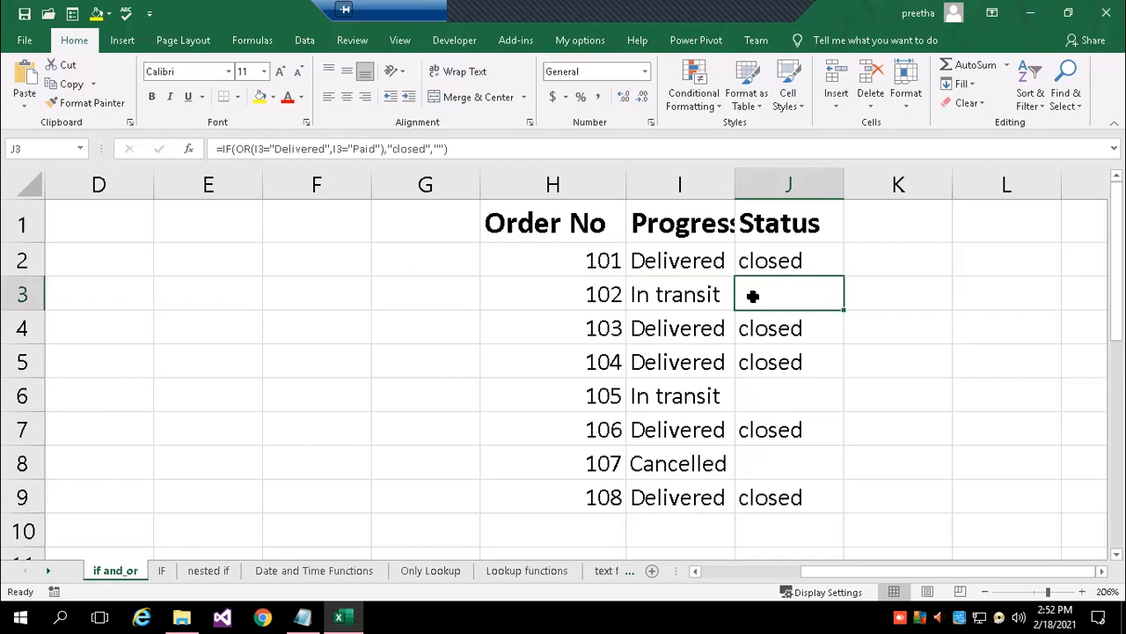
pyautogui.doubleClick(754, 259)
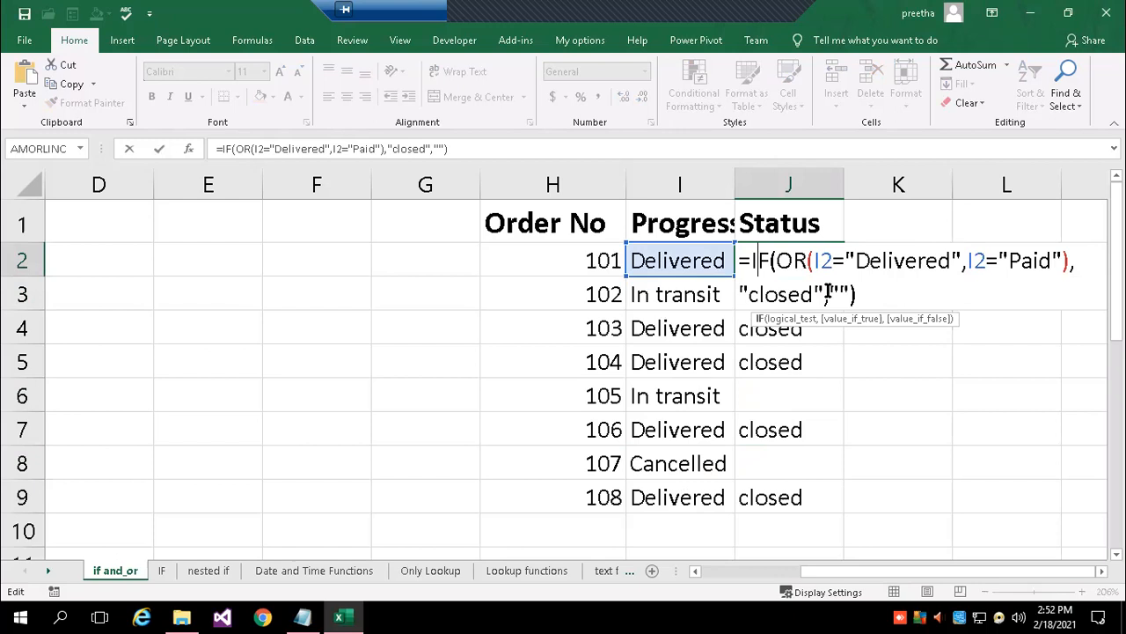
pyautogui.moveTo(830, 294); pyautogui.dragTo(850, 294)
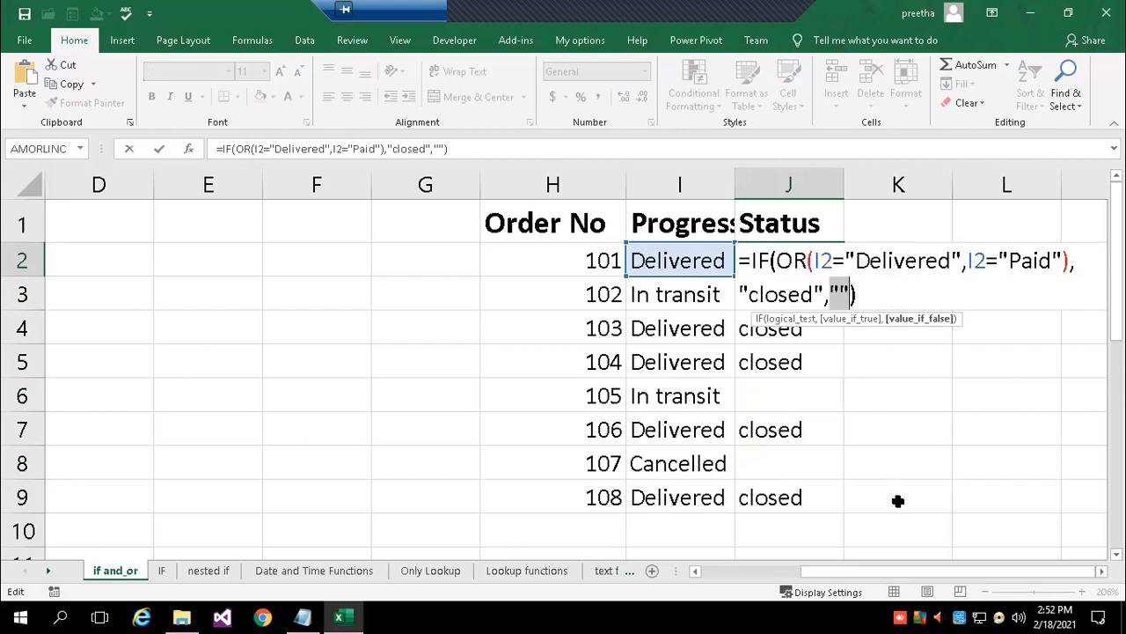
pyautogui.press('Return')
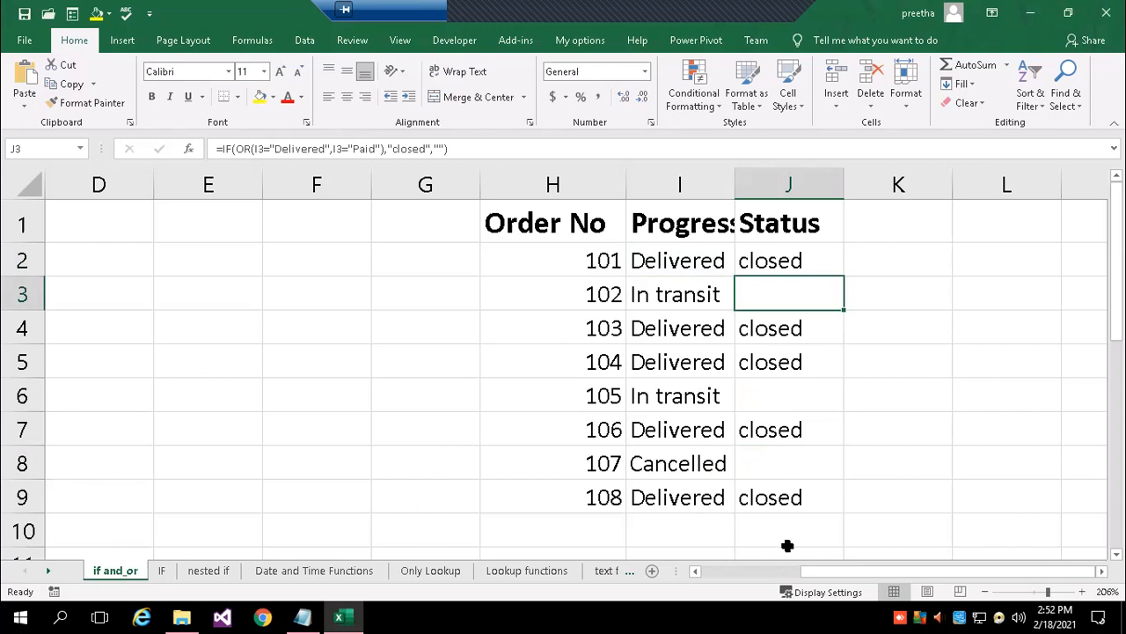
# Try entering a pair of empty double quotes in cell E4, and clear the entry.
pyautogui.click(216, 321)
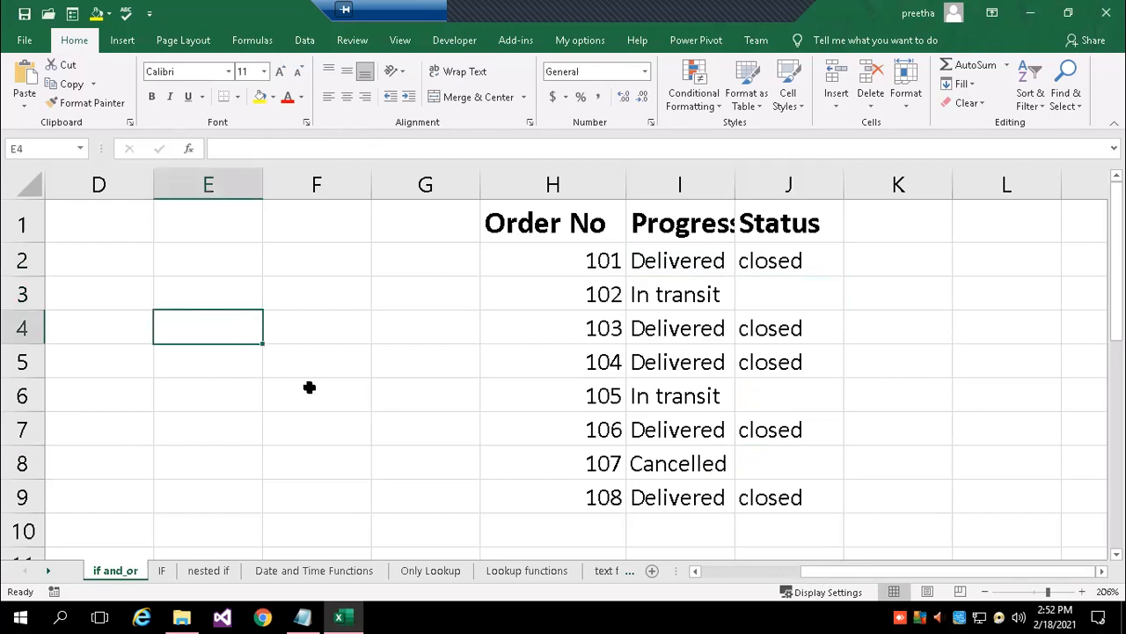
pyautogui.write('=')
pyautogui.write('""')
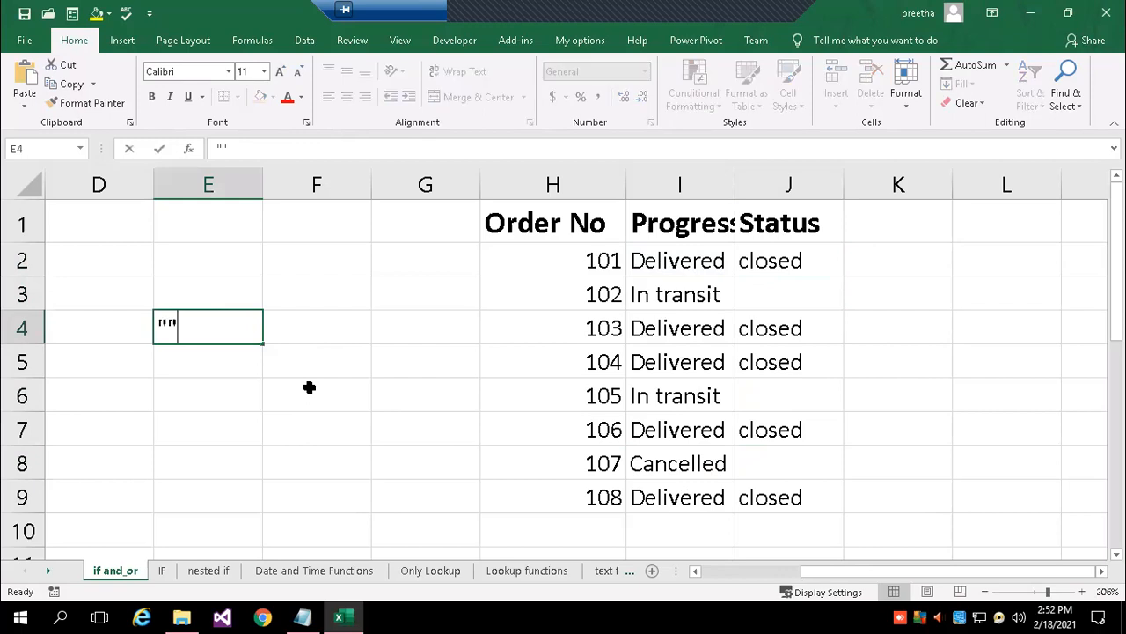
pyautogui.press('BackSpace')
pyautogui.press('BackSpace')
pyautogui.write('""')
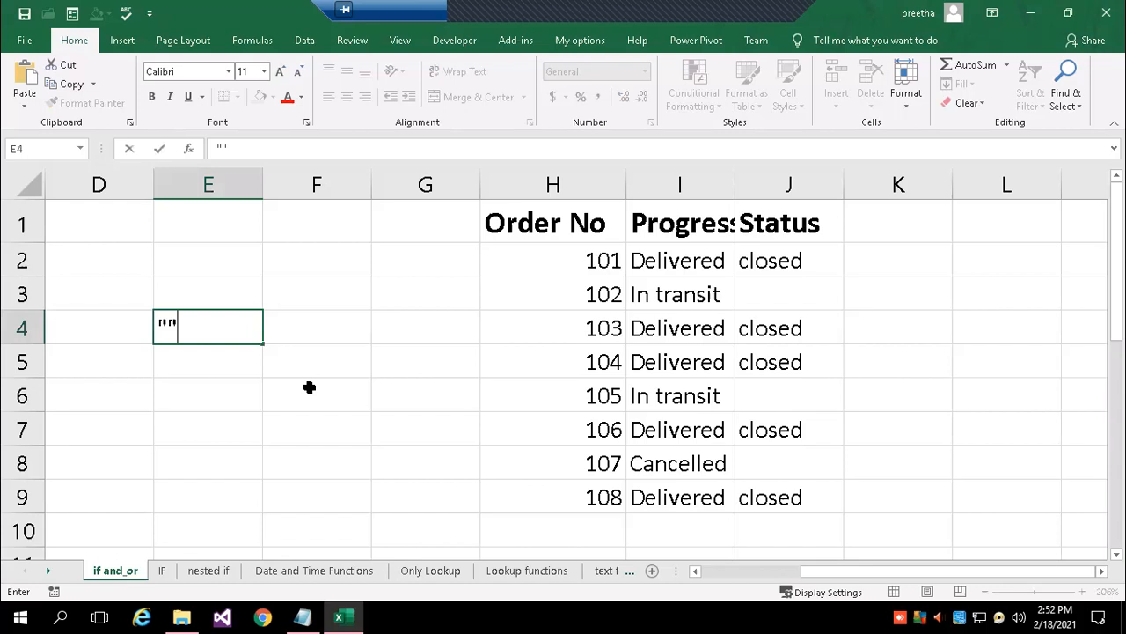
pyautogui.press('BackSpace')
pyautogui.press('BackSpace')
pyautogui.click(336, 403)
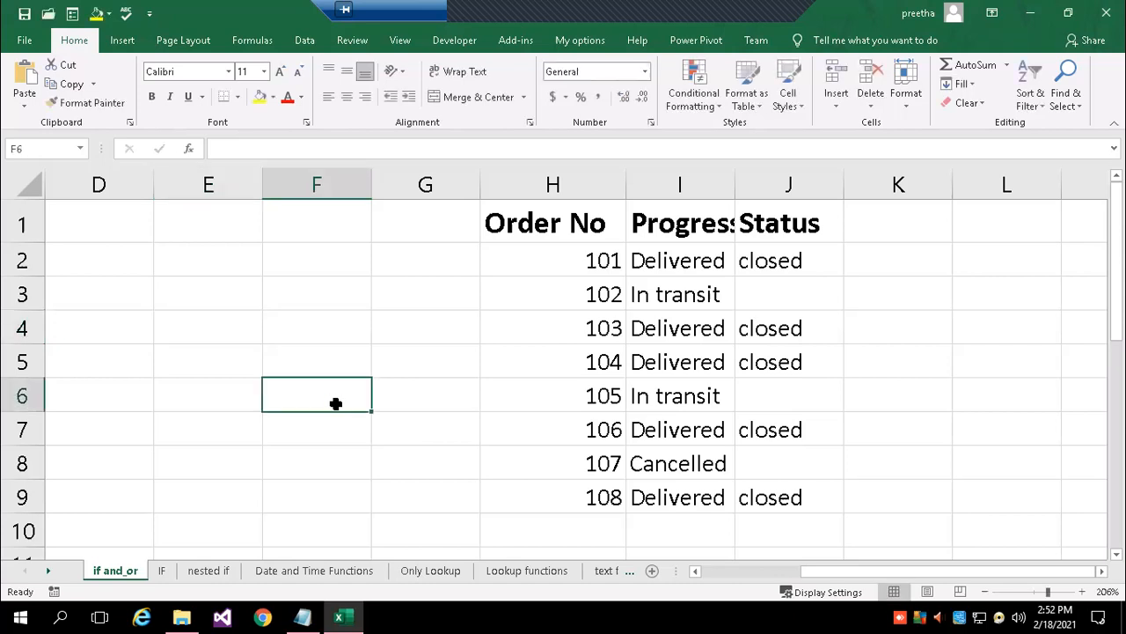
# Examine the IF formula with OR in D16, which tests the Order No, Qty. and Date cells for blanks.
pyautogui.moveTo(862, 570); pyautogui.dragTo(763, 571)
pyautogui.scroll(-5, 552, 403)
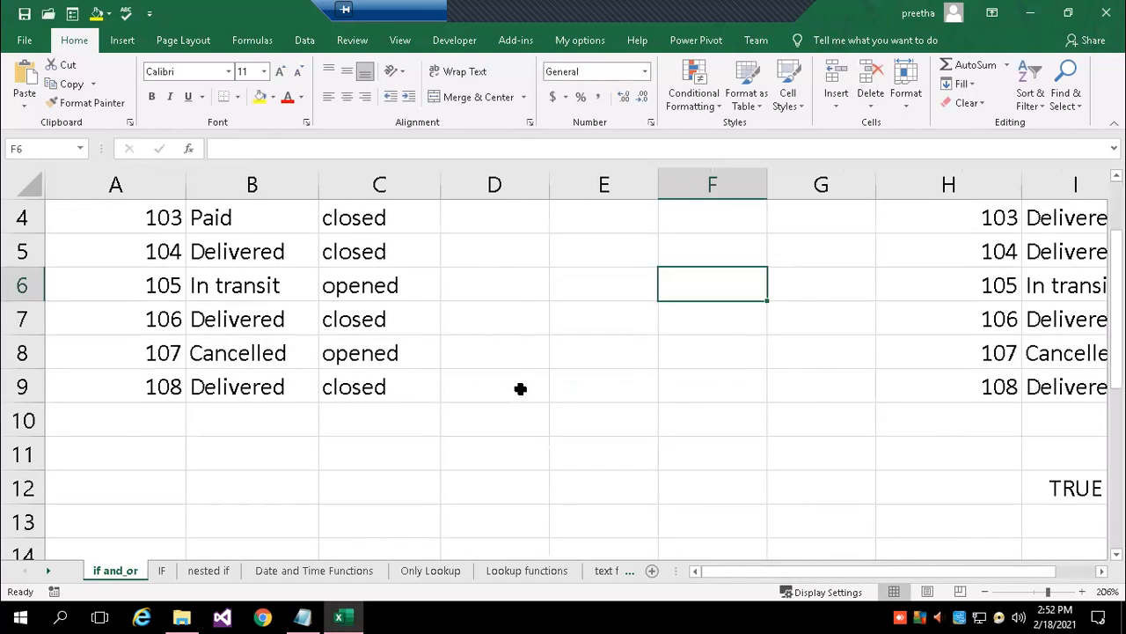
pyautogui.scroll(1, 548, 392)
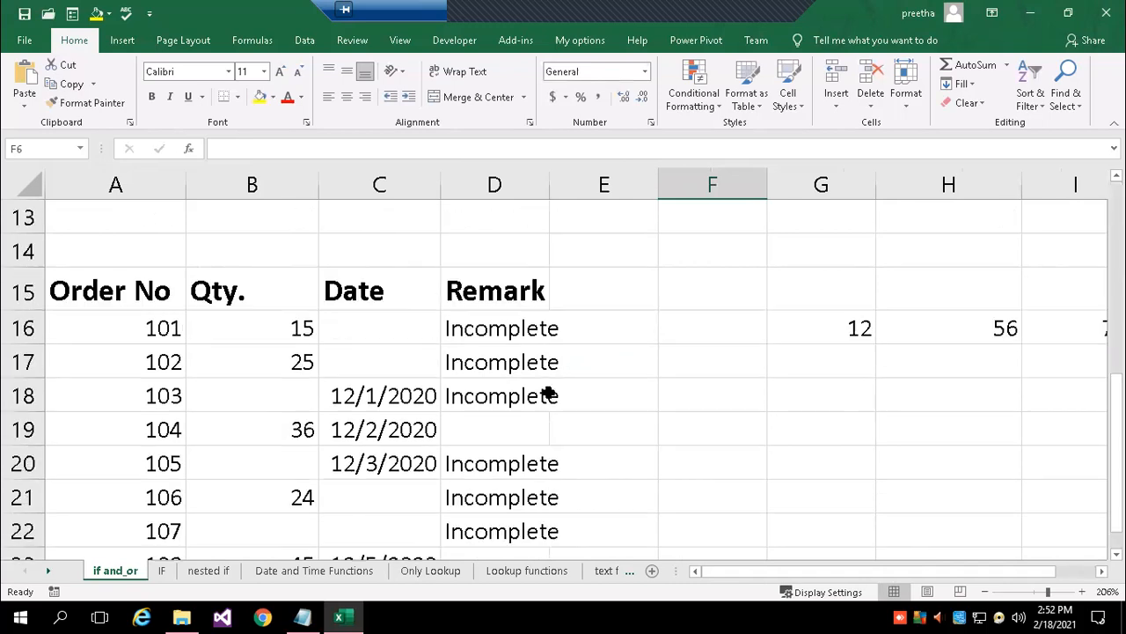
pyautogui.click(511, 329)
pyautogui.doubleClick(513, 328)
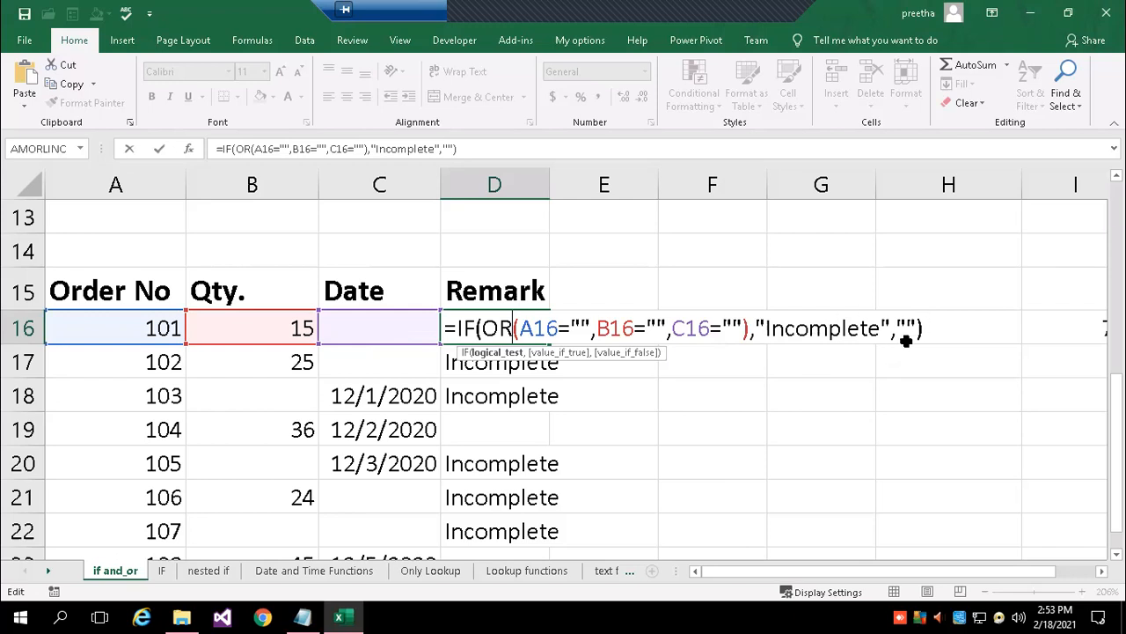
pyautogui.press('Return')
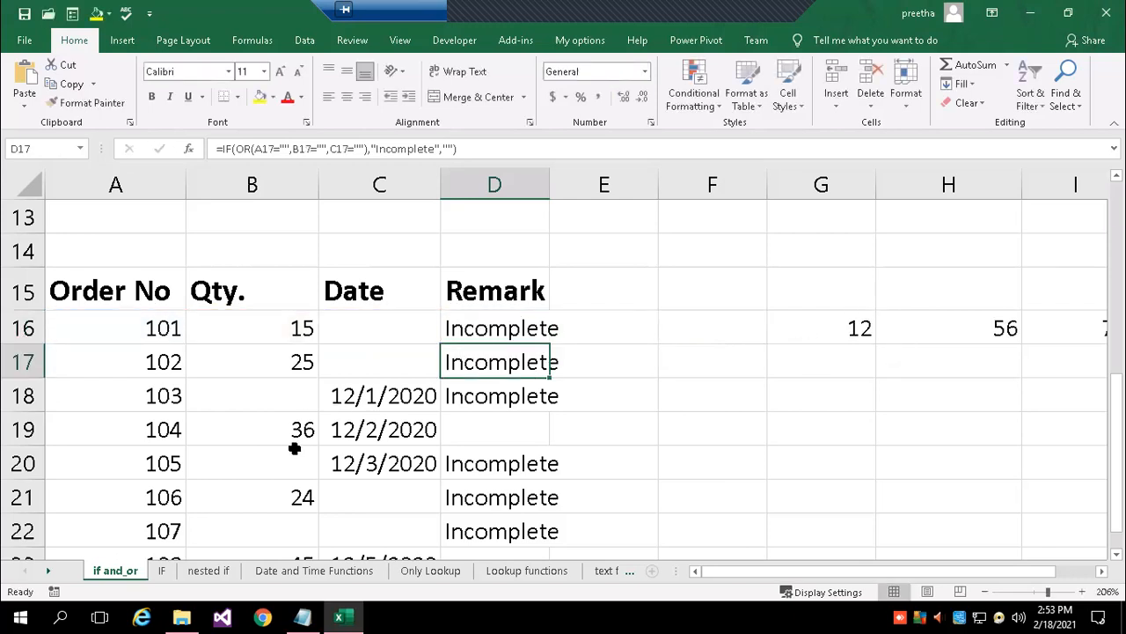
# Compare the Order No, Qty. and Date entries from row 16 down with the Remark column, checking the blank cells.
pyautogui.moveTo(151, 398); pyautogui.dragTo(196, 395)
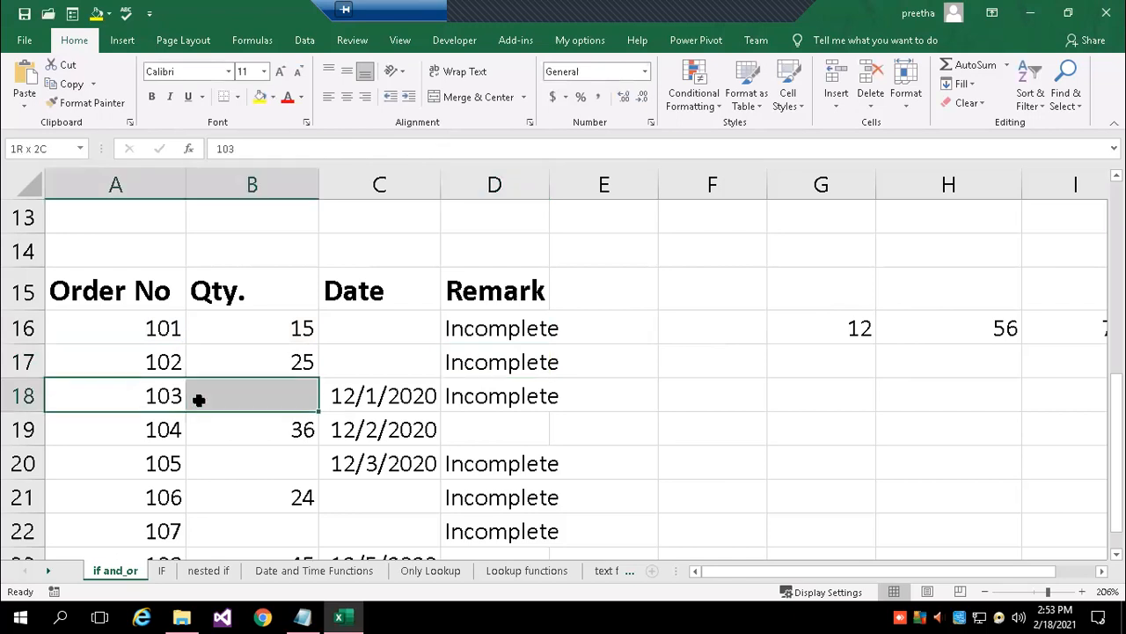
pyautogui.click(151, 429)
pyautogui.moveTo(151, 429); pyautogui.dragTo(407, 428)
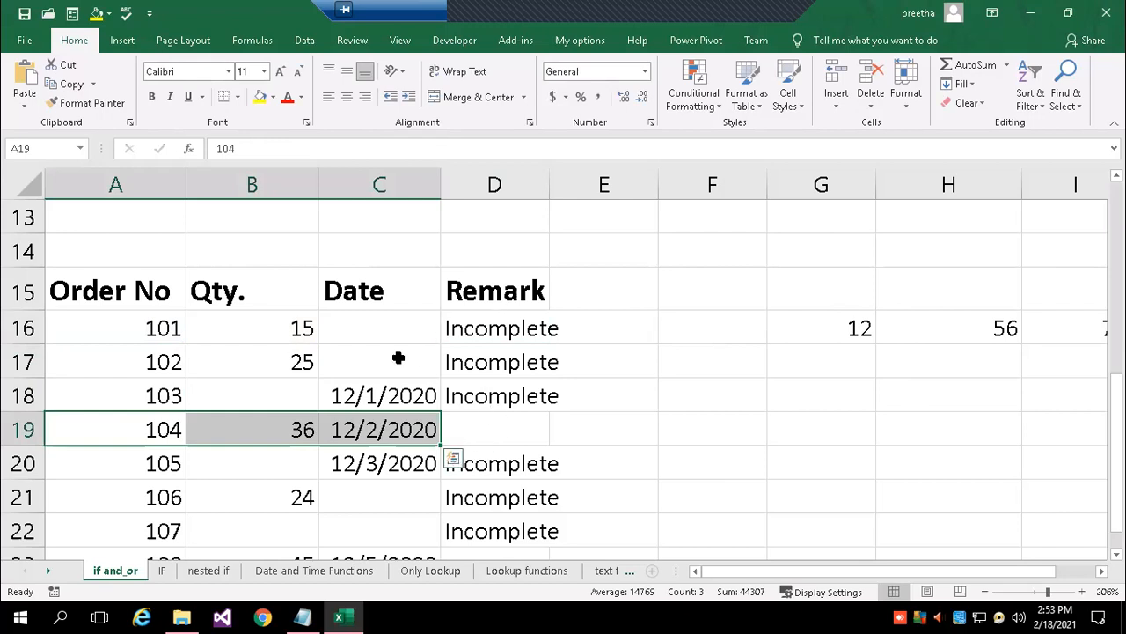
pyautogui.click(350, 334)
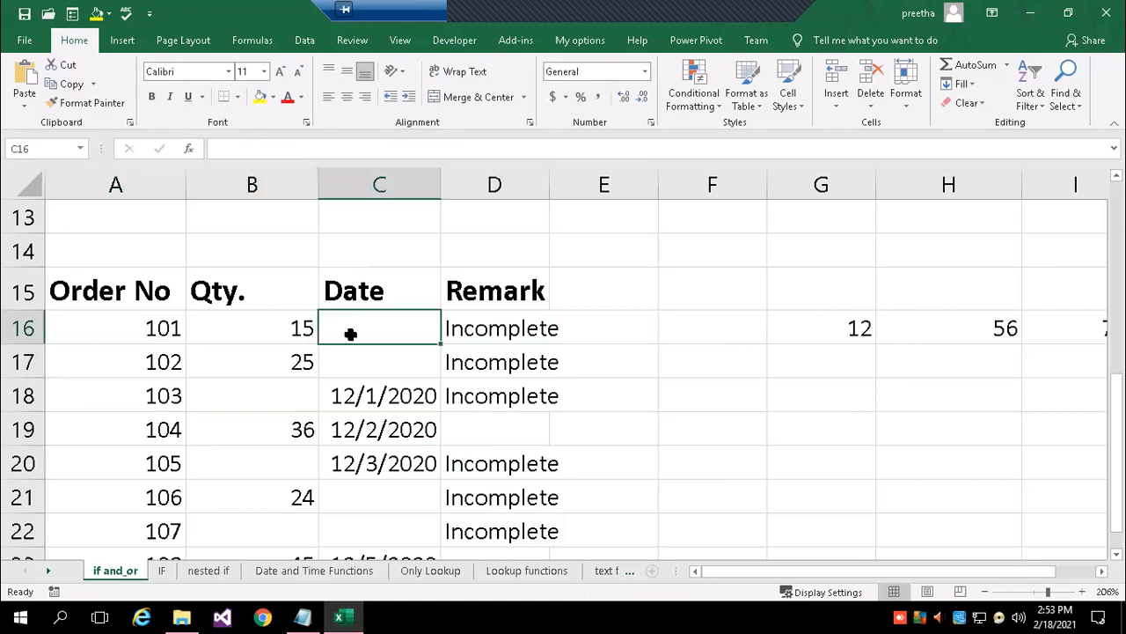
pyautogui.click(249, 395)
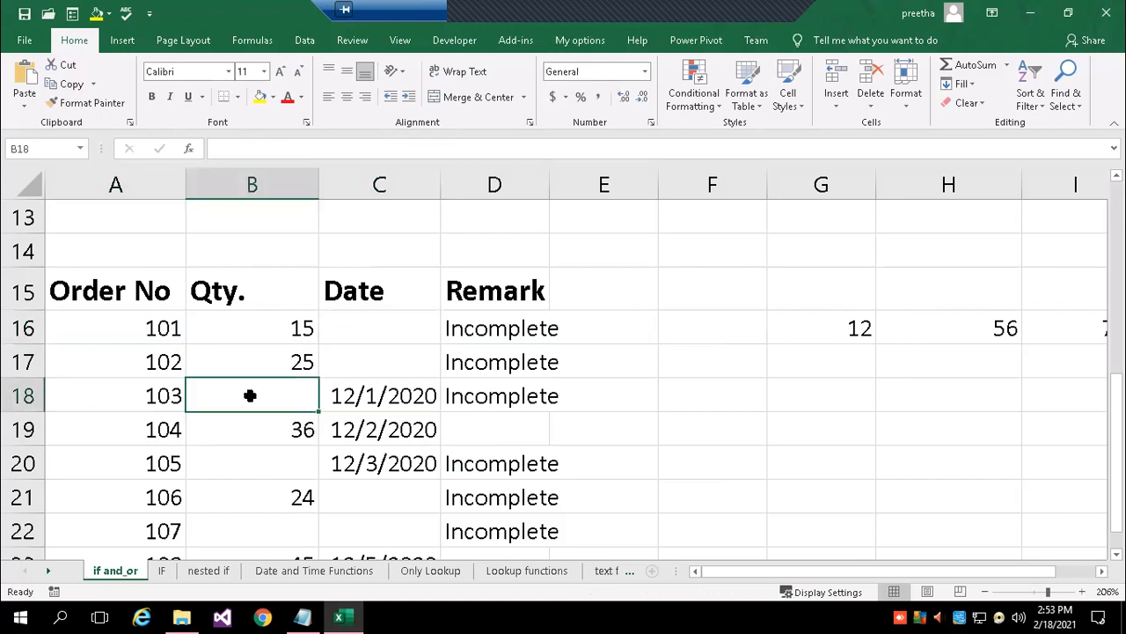
pyautogui.scroll(-1, 251, 403)
pyautogui.scroll(-1, 252, 403)
pyautogui.scroll(2, 251, 405)
pyautogui.moveTo(467, 326); pyautogui.dragTo(479, 534)
pyautogui.click(603, 392)
# Examine the IF formula with OR in D19 against A19:C19, including its empty-text value for the false case.
pyautogui.moveTo(131, 440); pyautogui.dragTo(395, 432)
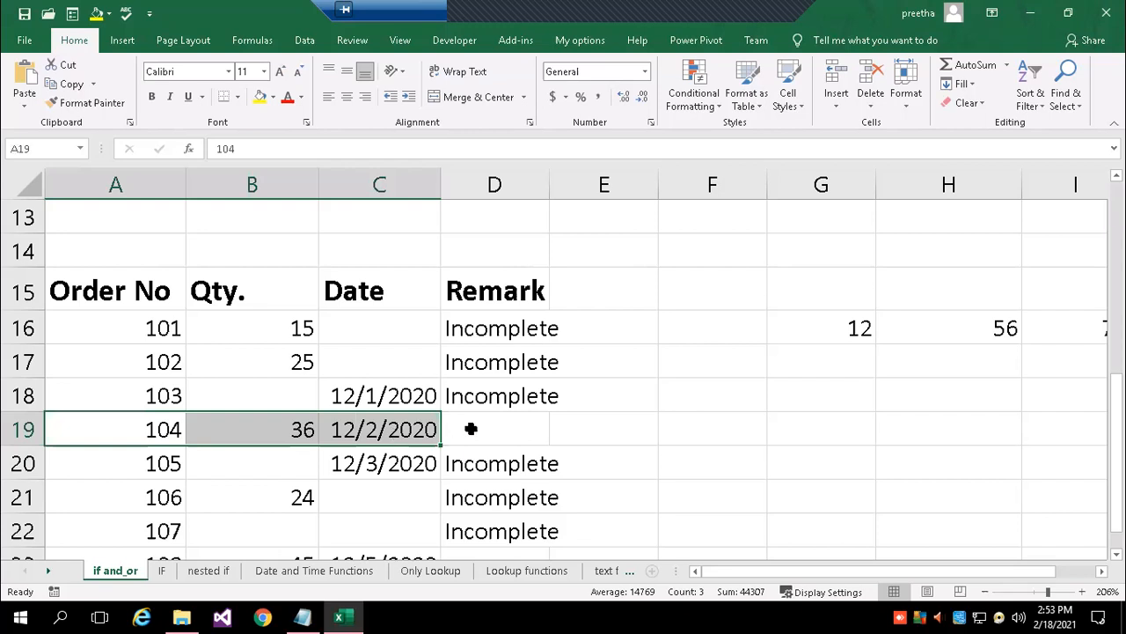
pyautogui.click(476, 429)
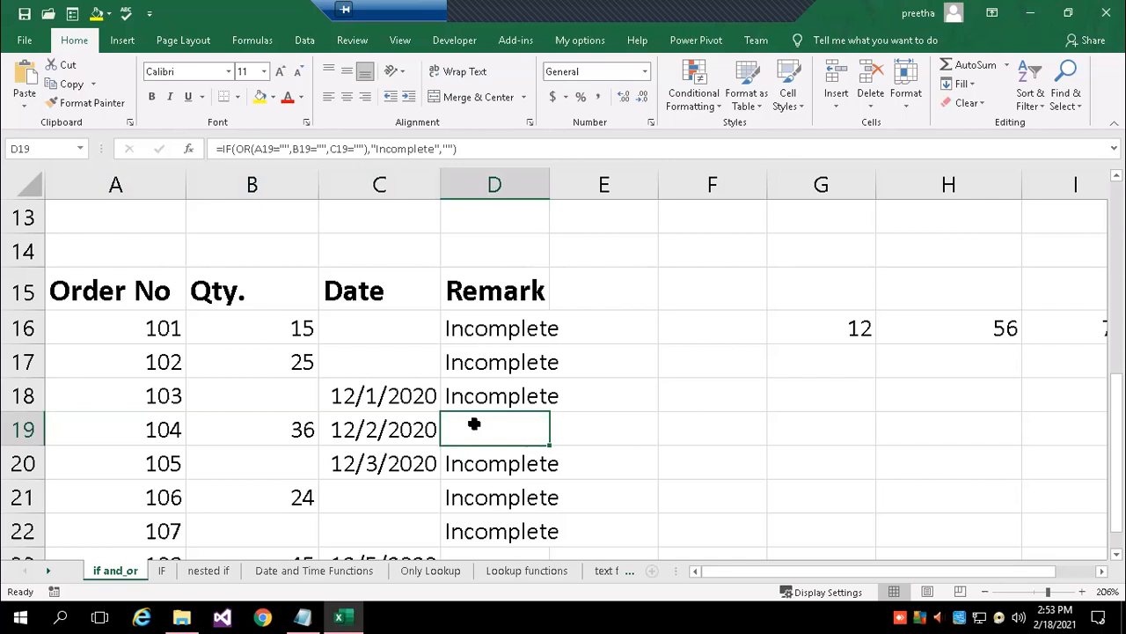
pyautogui.doubleClick(477, 426)
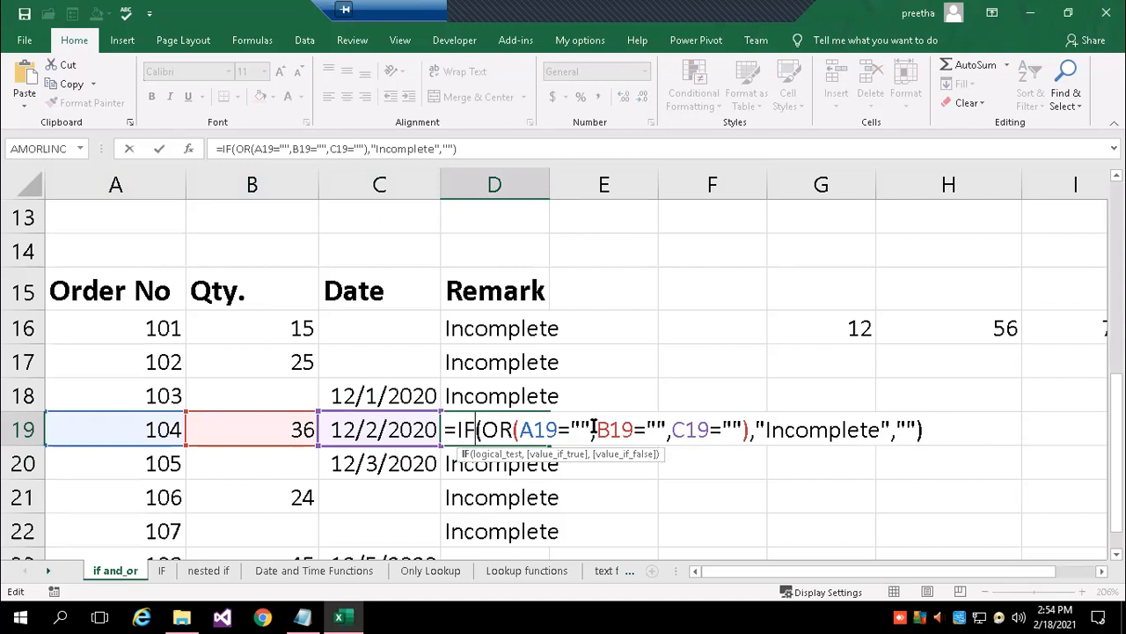
pyautogui.moveTo(898, 429); pyautogui.dragTo(911, 429)
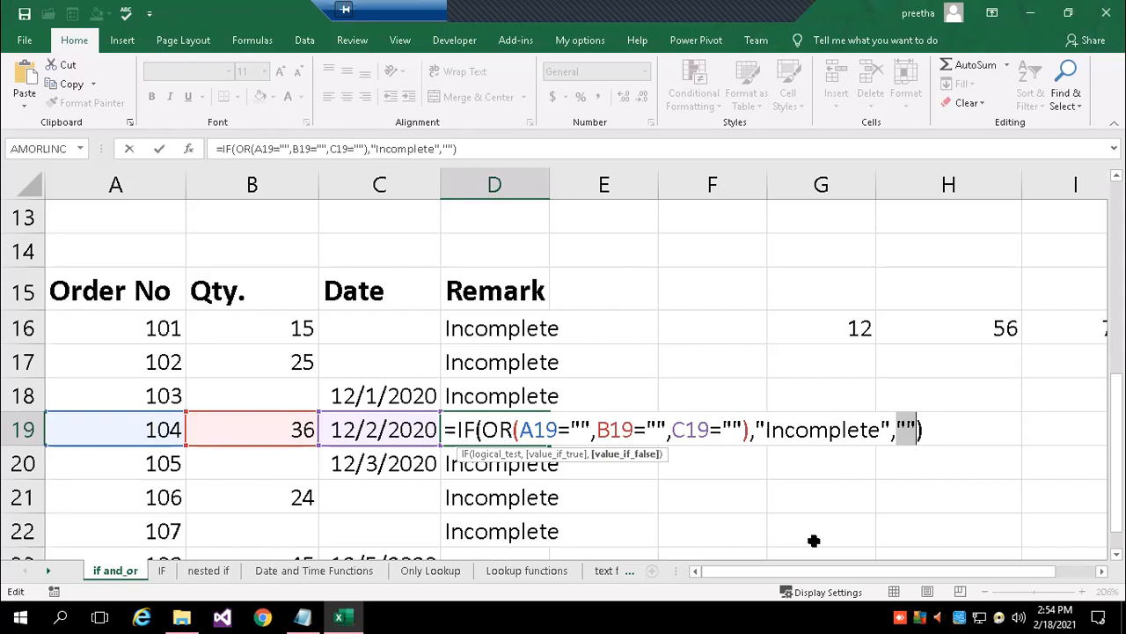
pyautogui.press('Return')
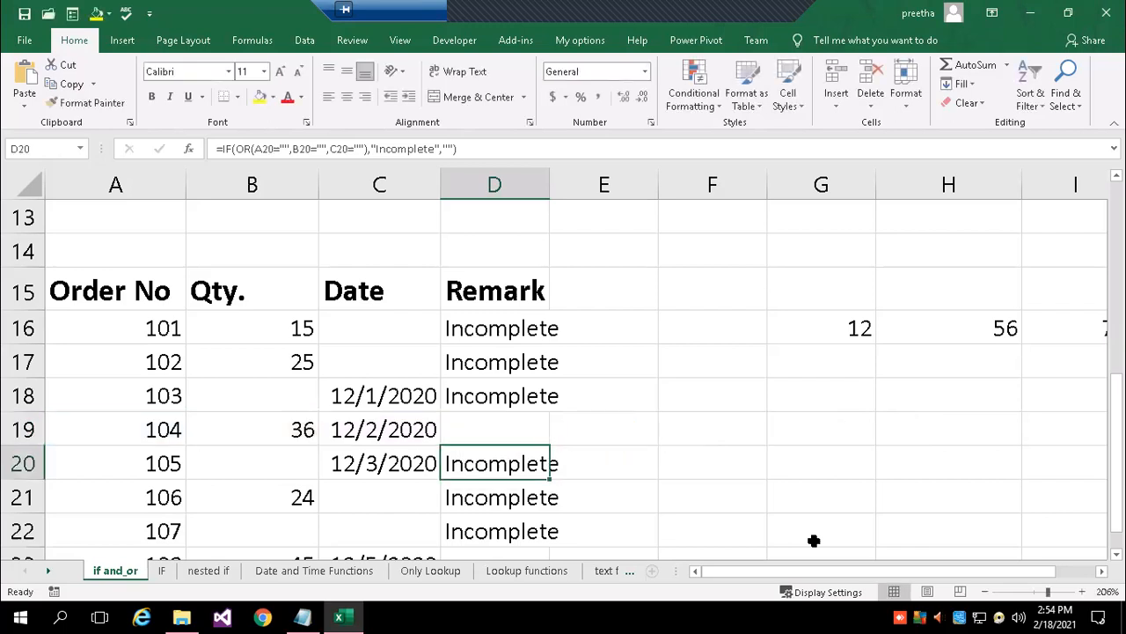
# Compare the Order No, Qty. and Date entries in rows 19 and 23 with their Remark cells.
pyautogui.scroll(-1, 503, 509)
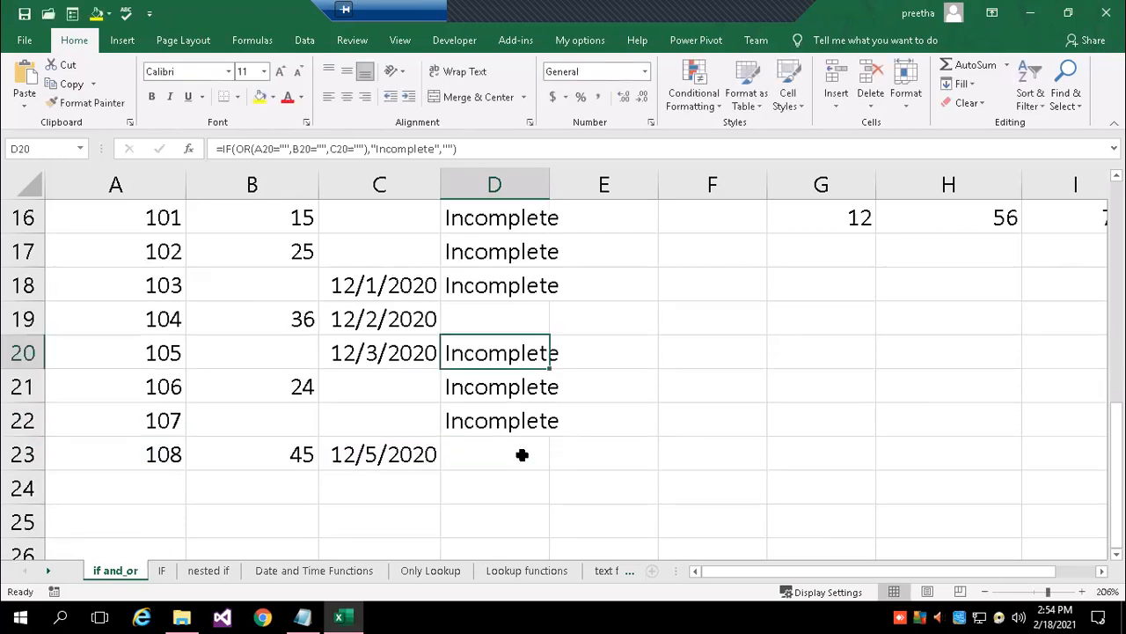
pyautogui.click(490, 332)
pyautogui.click(505, 457)
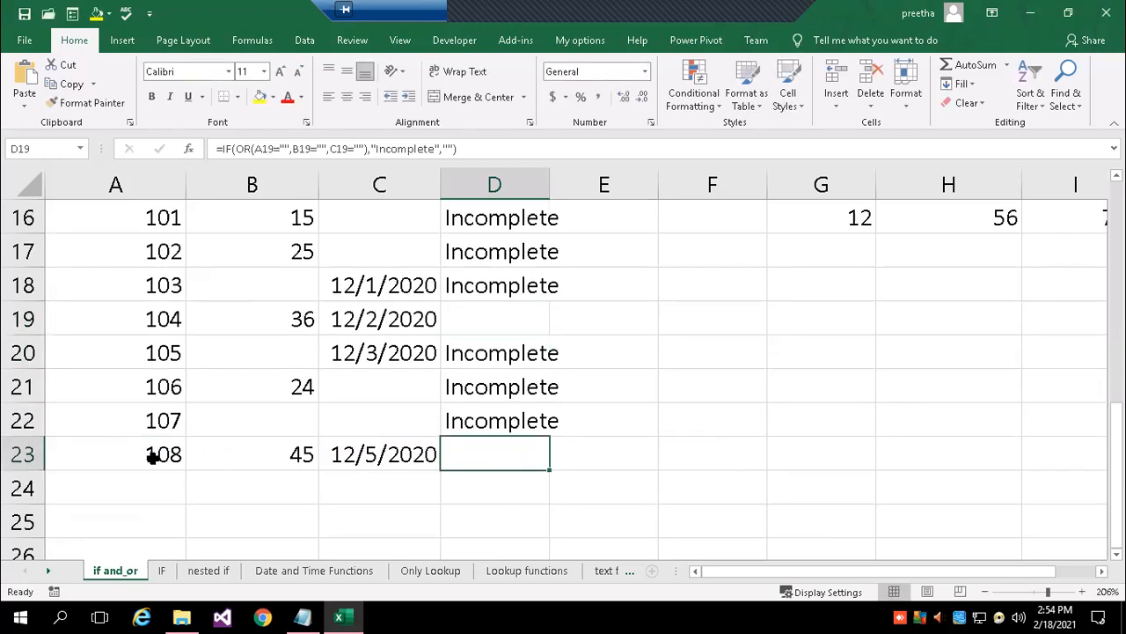
pyautogui.moveTo(111, 463); pyautogui.dragTo(414, 457)
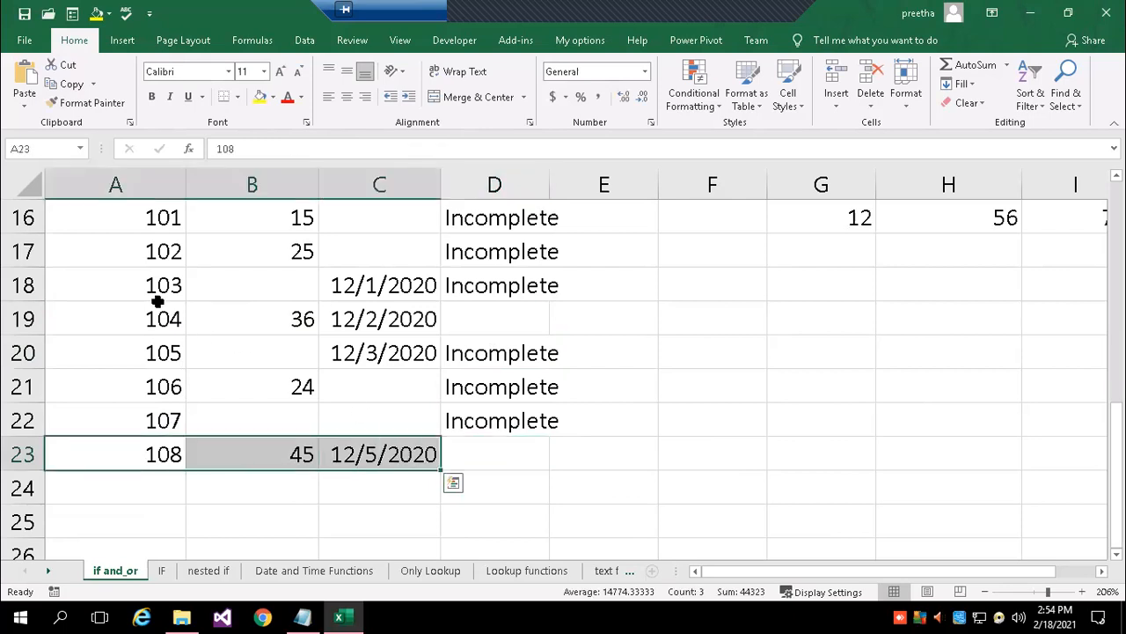
pyautogui.moveTo(142, 322); pyautogui.dragTo(401, 320)
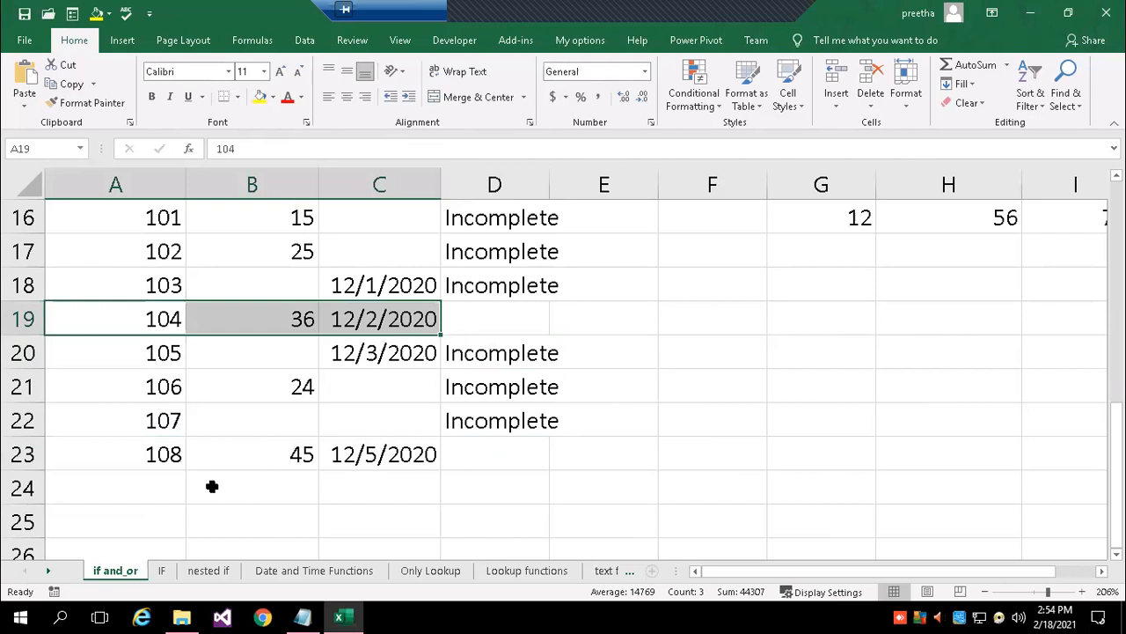
pyautogui.keyDown('ctrl'); pyautogui.moveTo(140, 462); pyautogui.dragTo(380, 452); pyautogui.keyUp('ctrl')
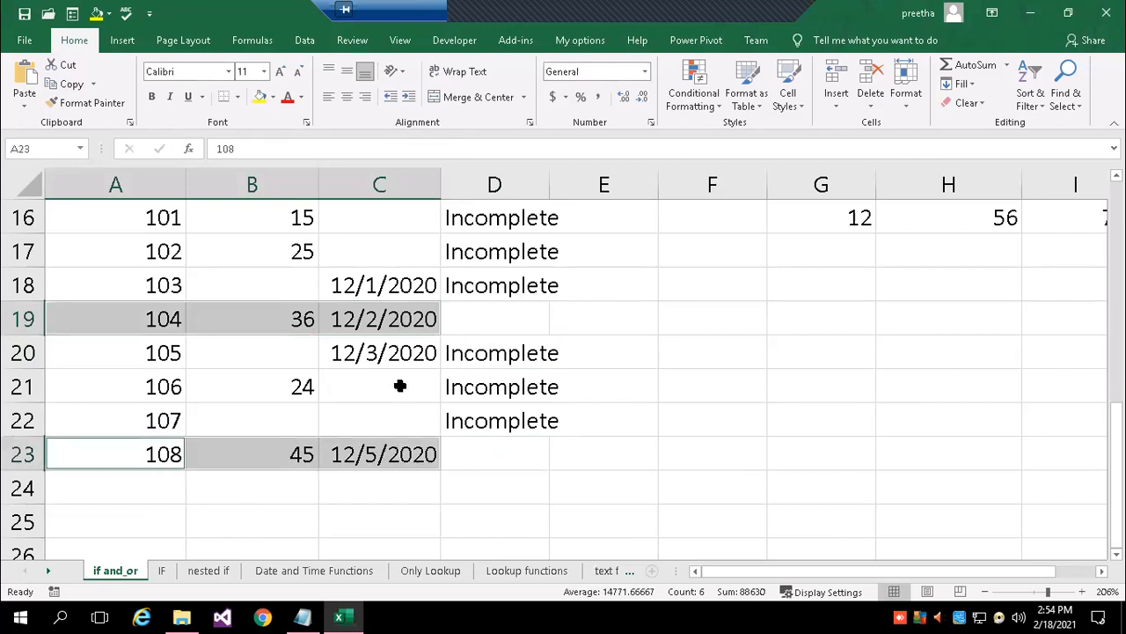
pyautogui.scroll(1, 400, 387)
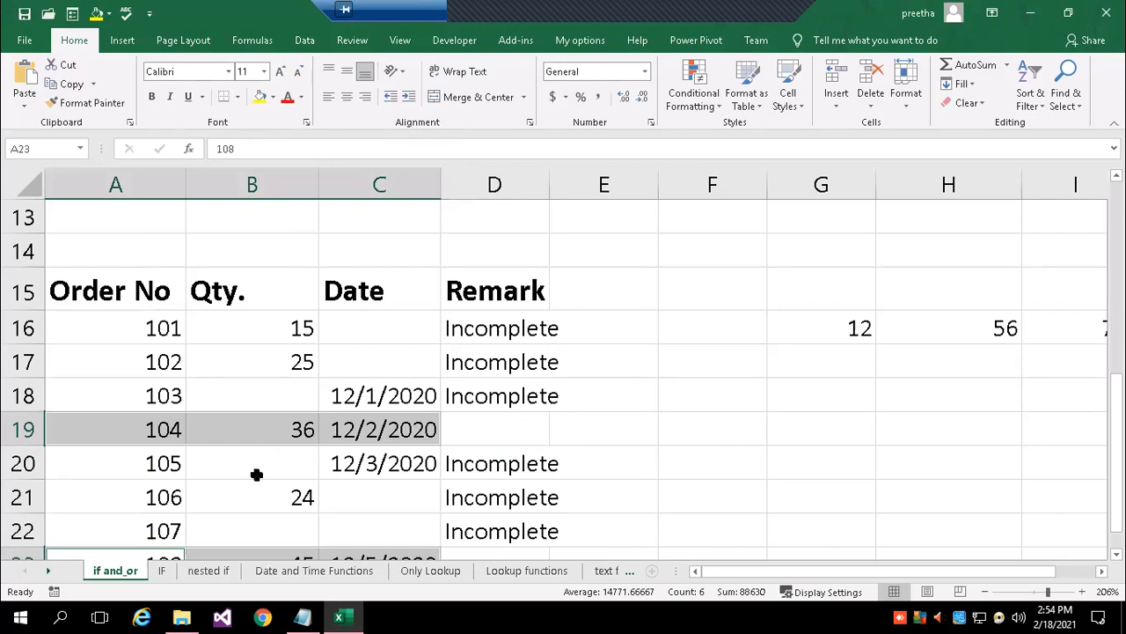
pyautogui.scroll(-1, 403, 450)
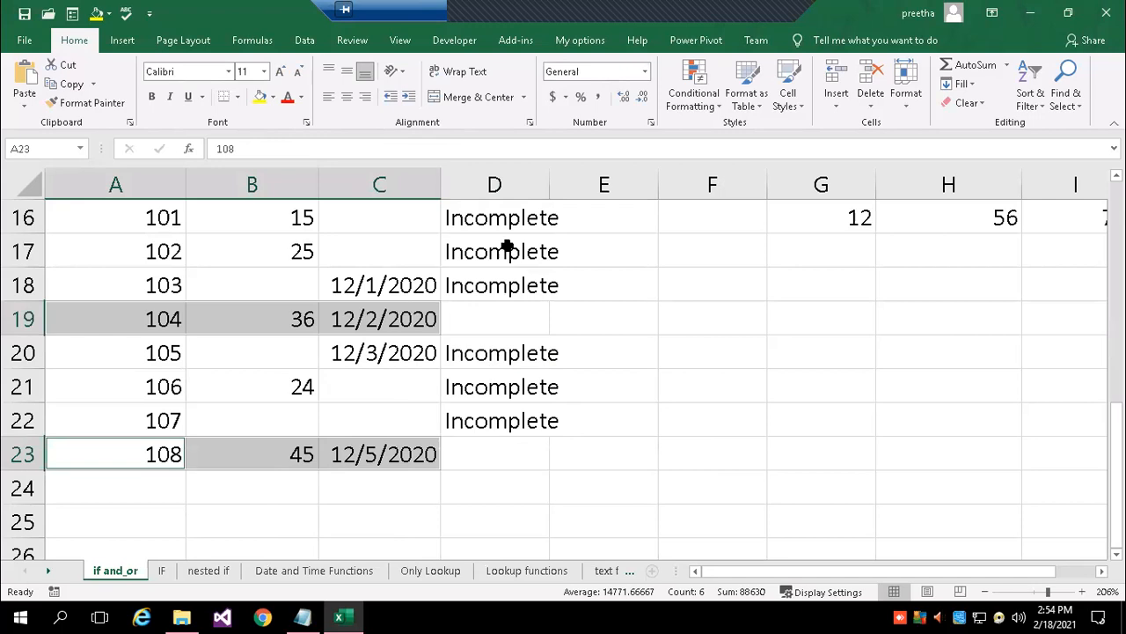
pyautogui.scroll(2, 528, 264)
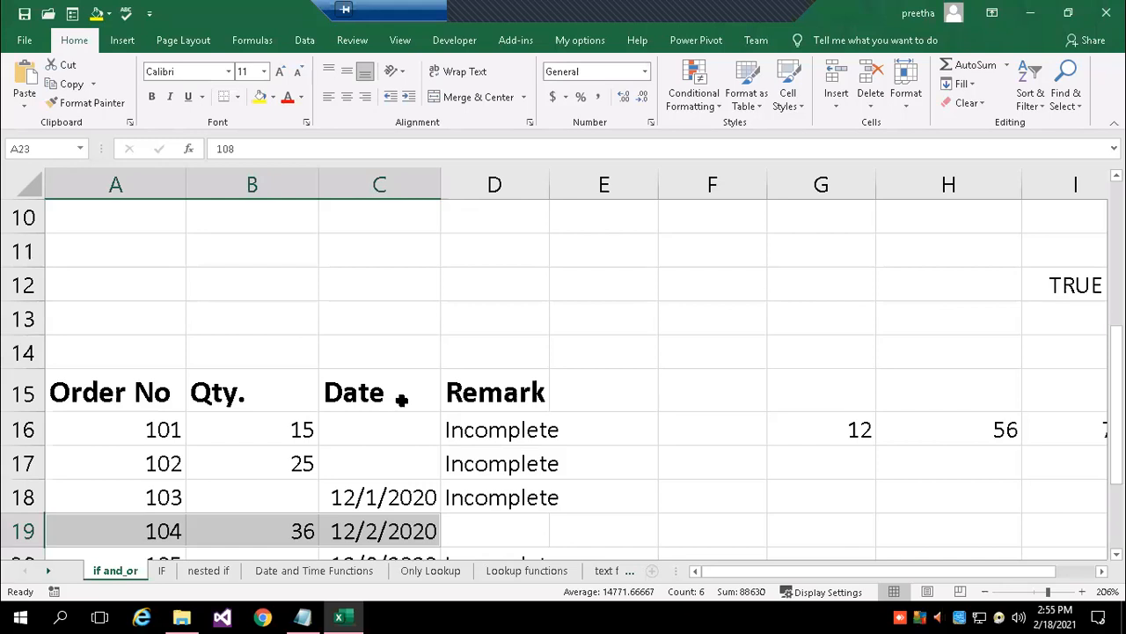
pyautogui.click(651, 320)
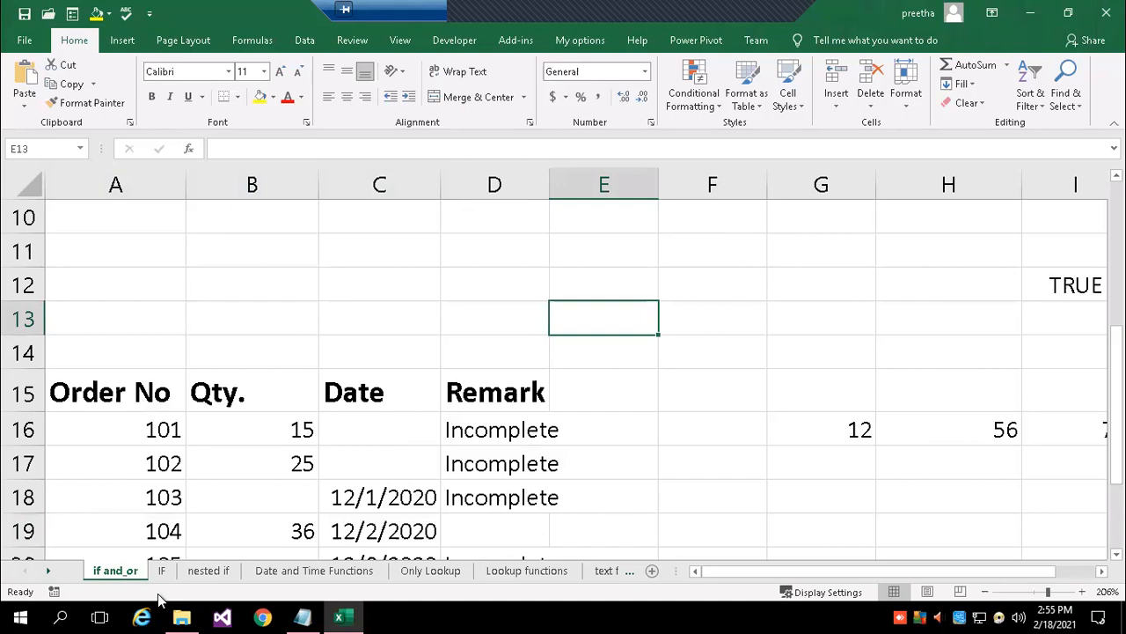
# Enter the heading "total sales" in C10 with 45000 in C11, and the heading "discount" in D10.
pyautogui.click(350, 229)
pyautogui.write('tot')
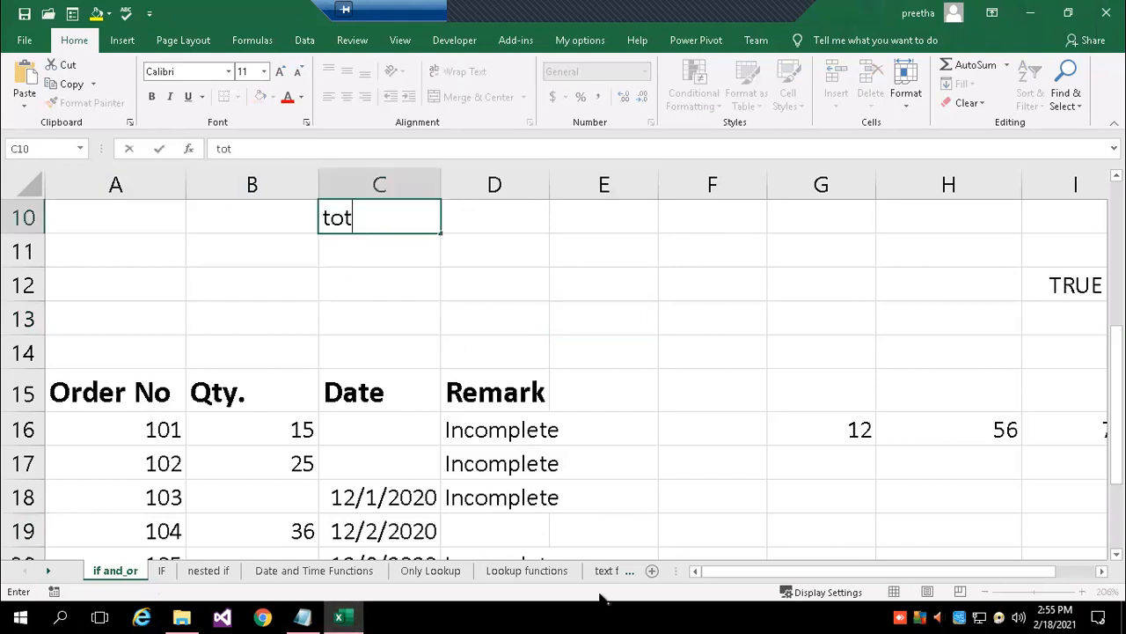
pyautogui.write('al sales')
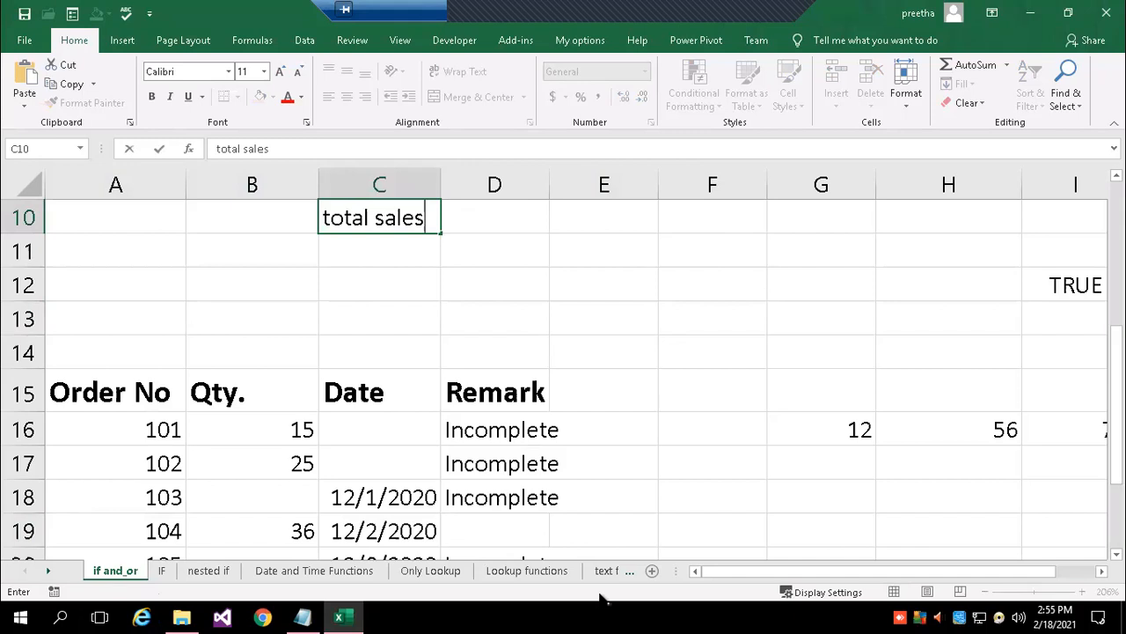
pyautogui.press('Return')
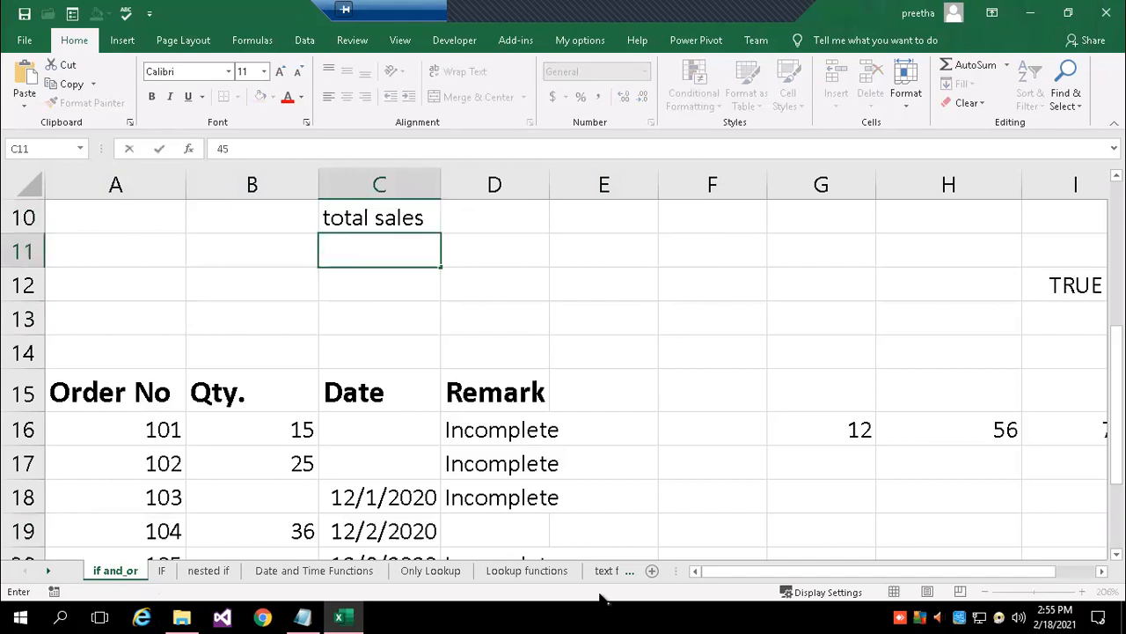
pyautogui.write('45000')
pyautogui.press('Up')
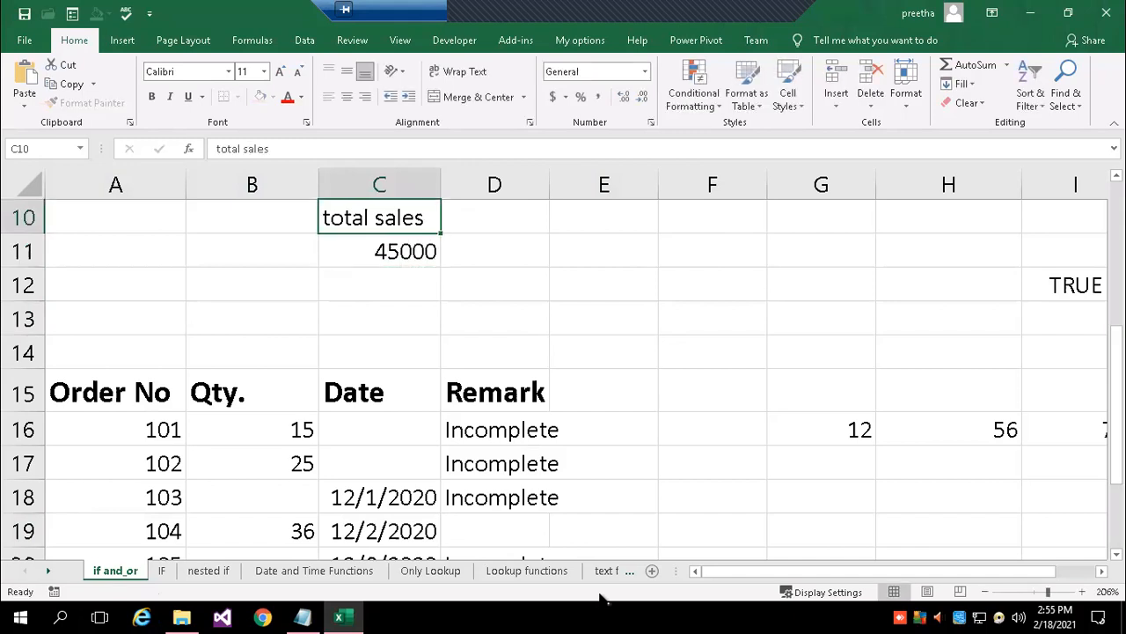
pyautogui.press('Right')
pyautogui.write('discount')
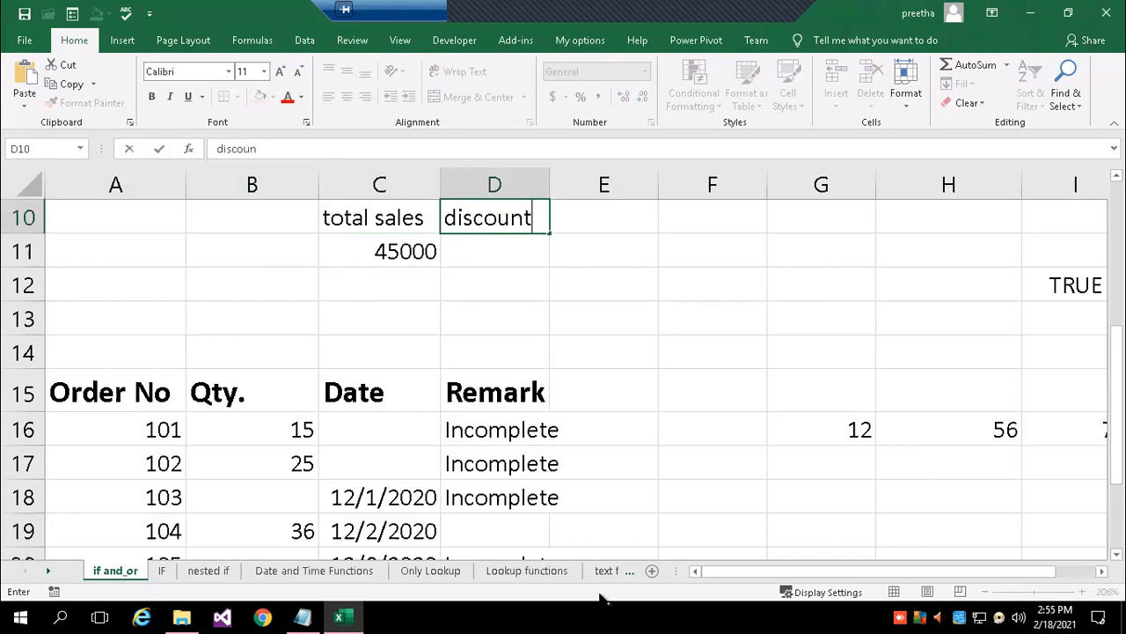
pyautogui.hotkey('ctrl', 'Return')
# Enter the formula =IF(C11>50000, C11*10/100,0) in D11 to calculate a 10 percent discount on total sales.
pyautogui.press('Down')
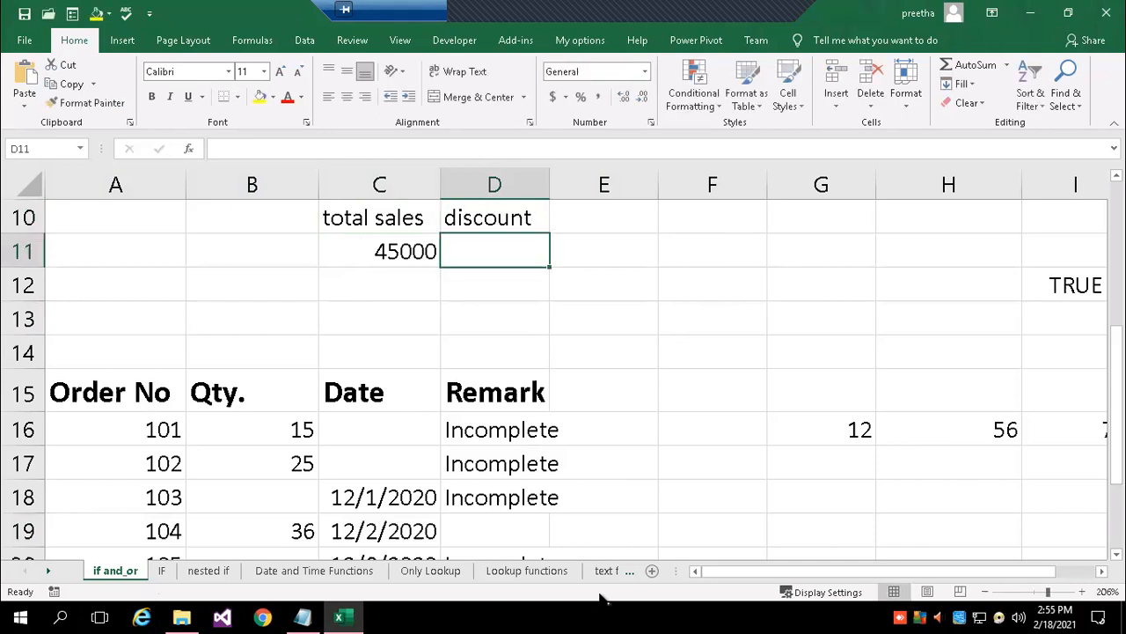
pyautogui.write('=')
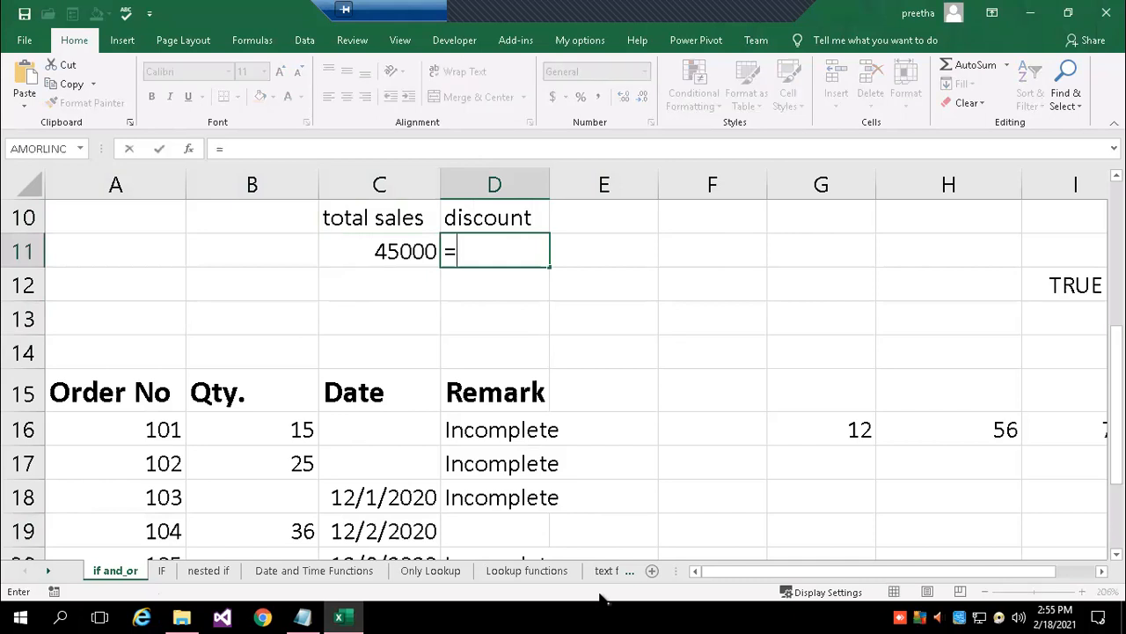
pyautogui.write('if(')
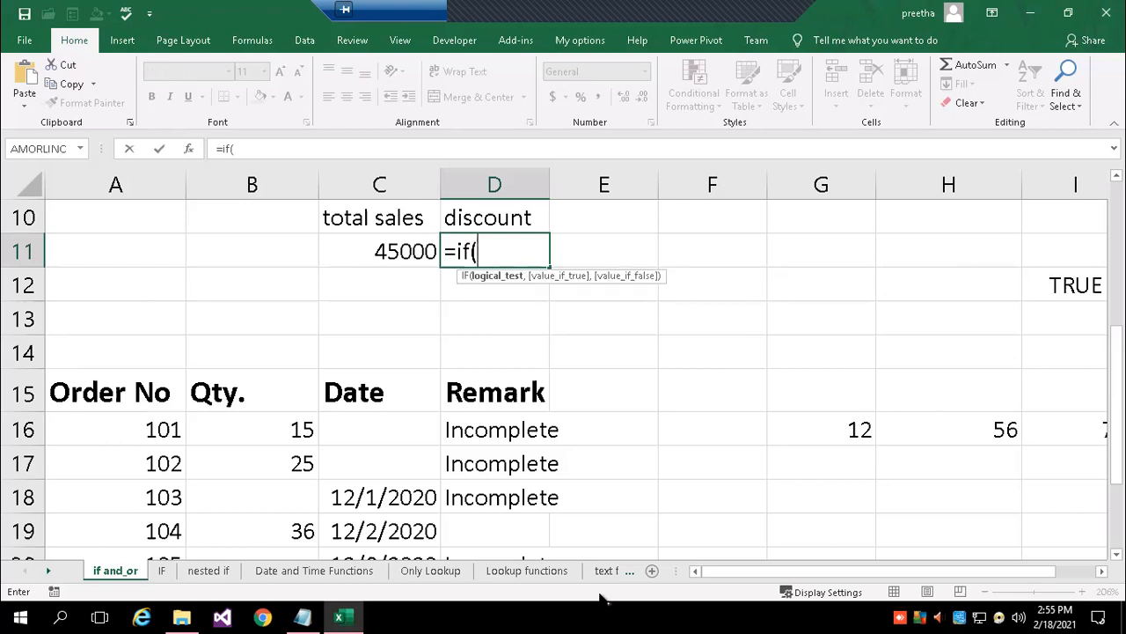
pyautogui.write('c11>50000')
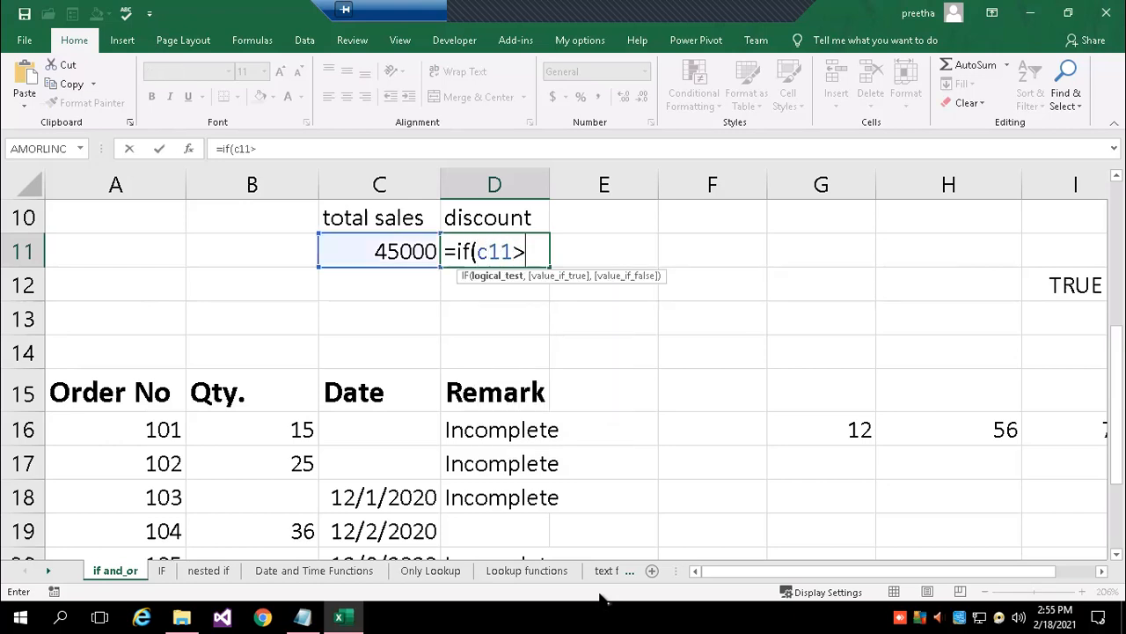
pyautogui.write(',')
pyautogui.write(' c11')
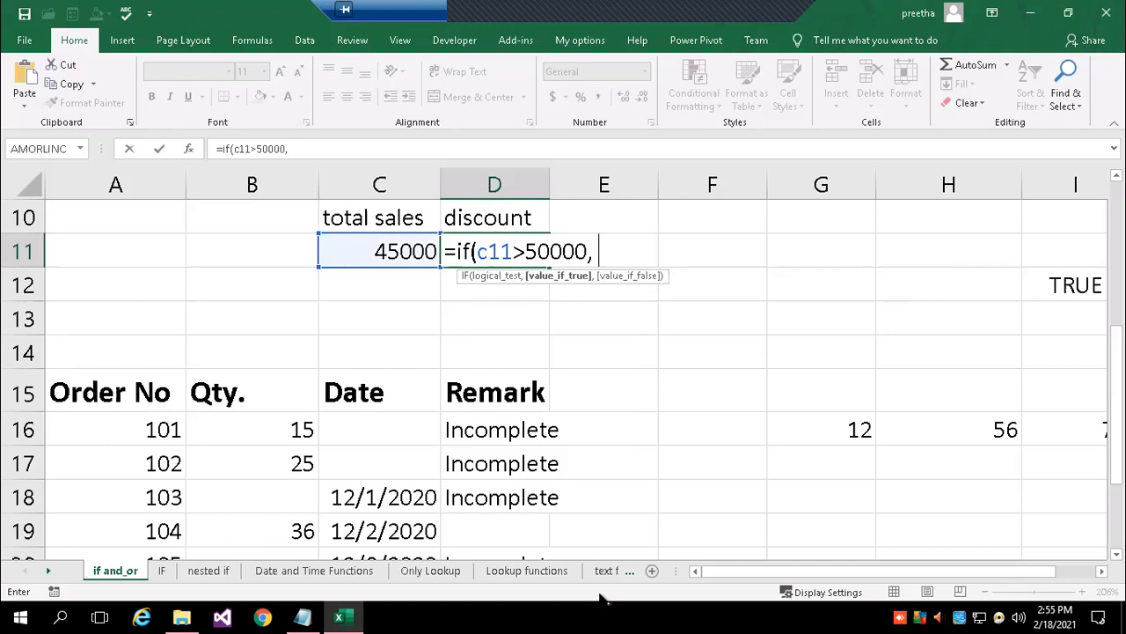
pyautogui.write('*')
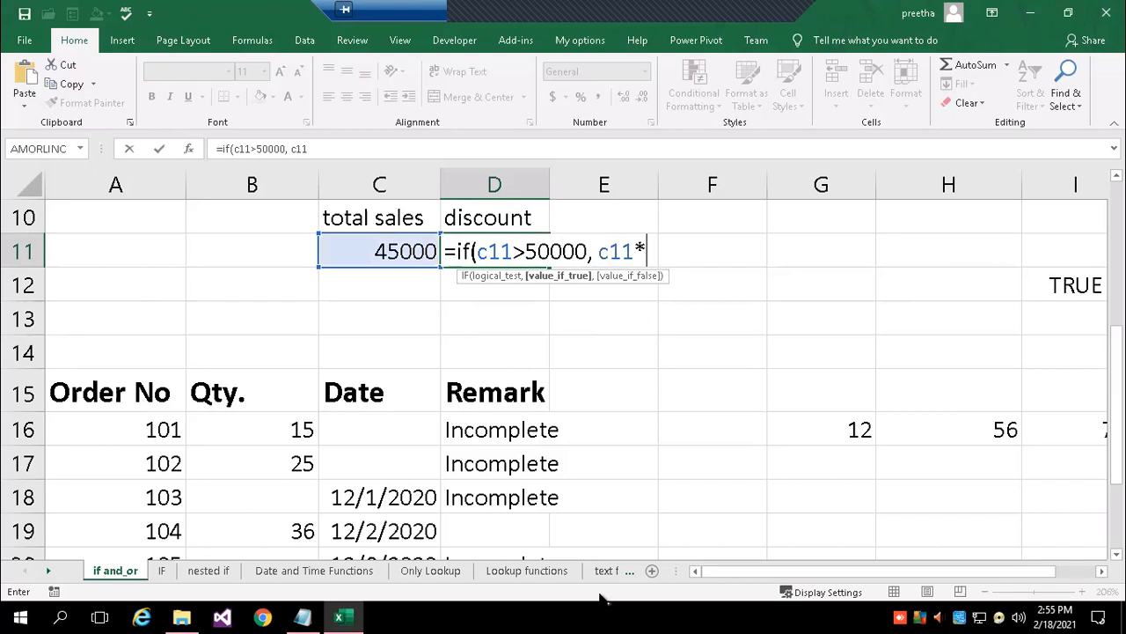
pyautogui.write('10/100')
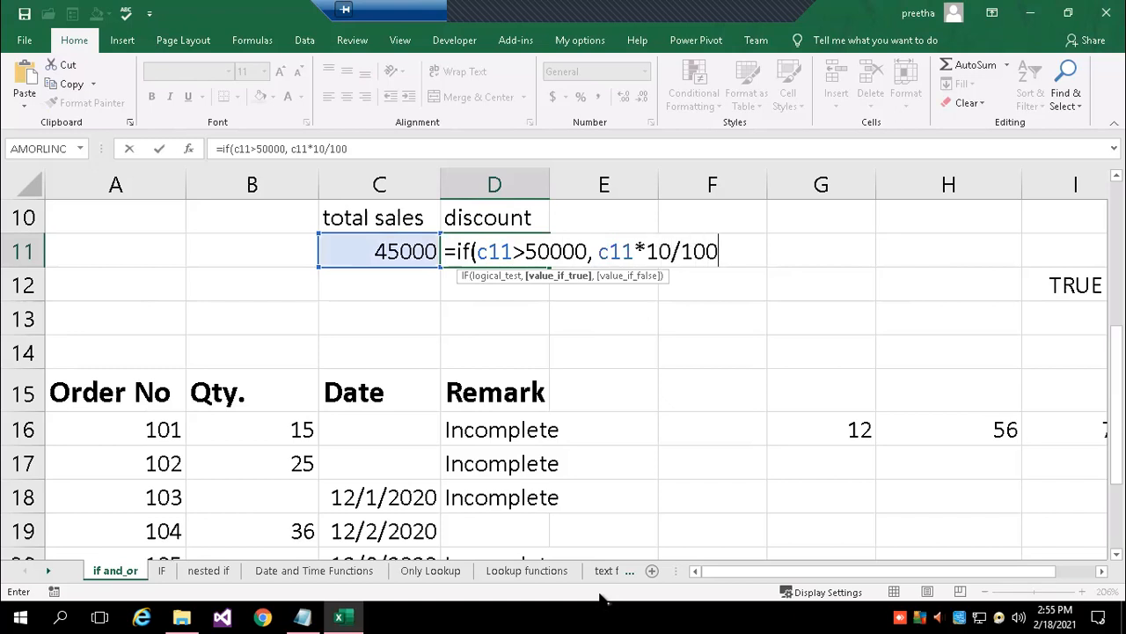
pyautogui.write(',')
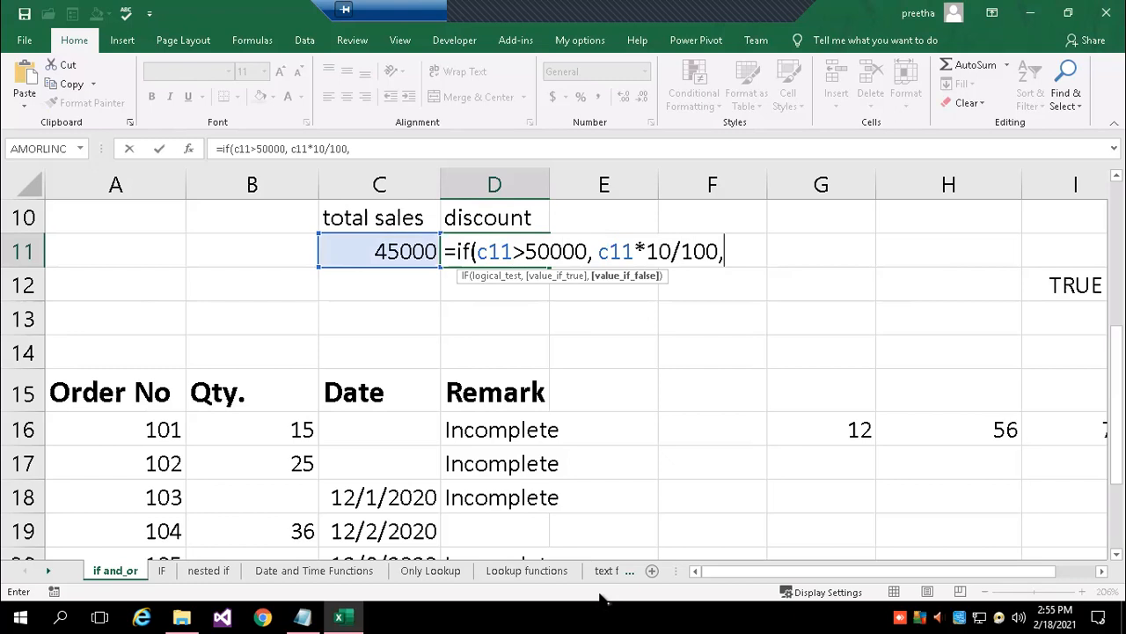
pyautogui.write('0)')
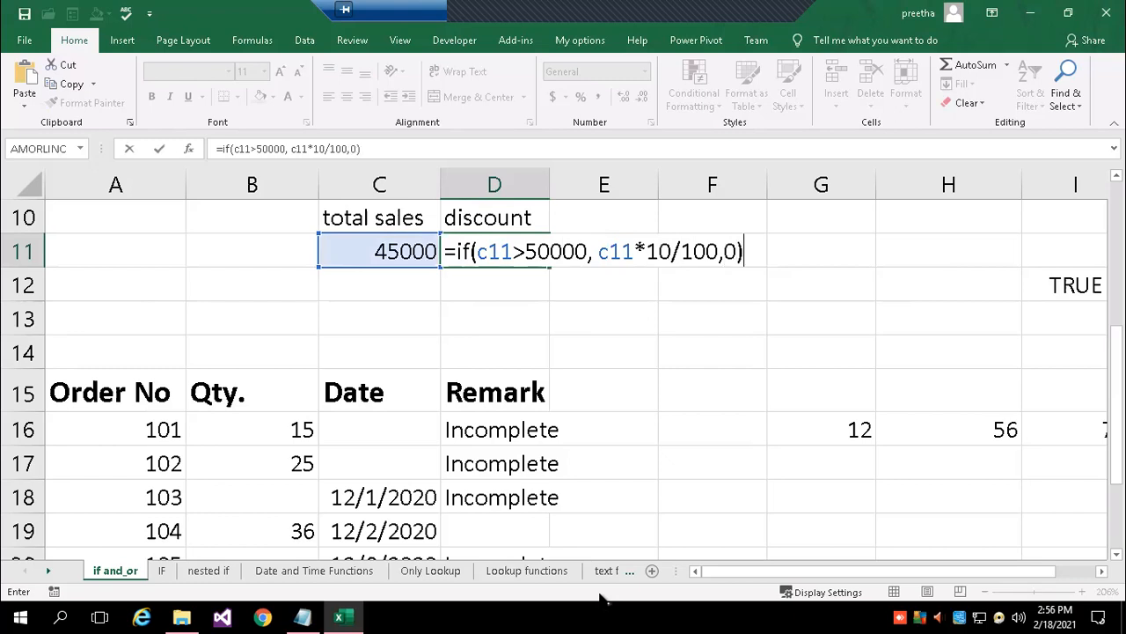
pyautogui.press('Return')
pyautogui.press('Up')
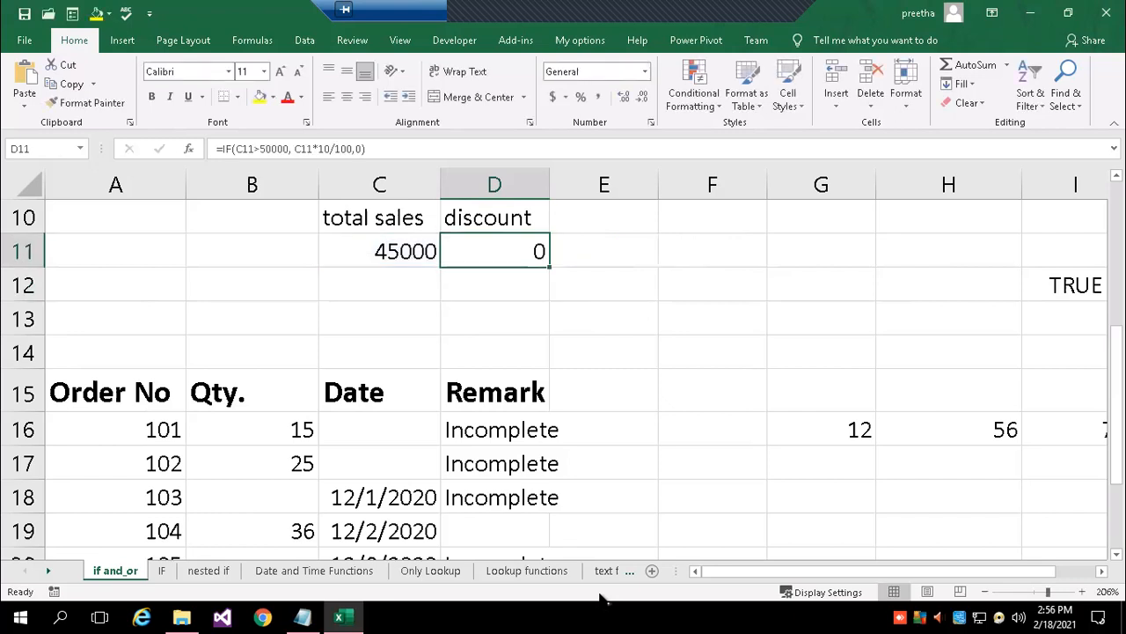
# Set the total sales in C11 to 52000 and check the discount formula in D11.
pyautogui.press('Left')
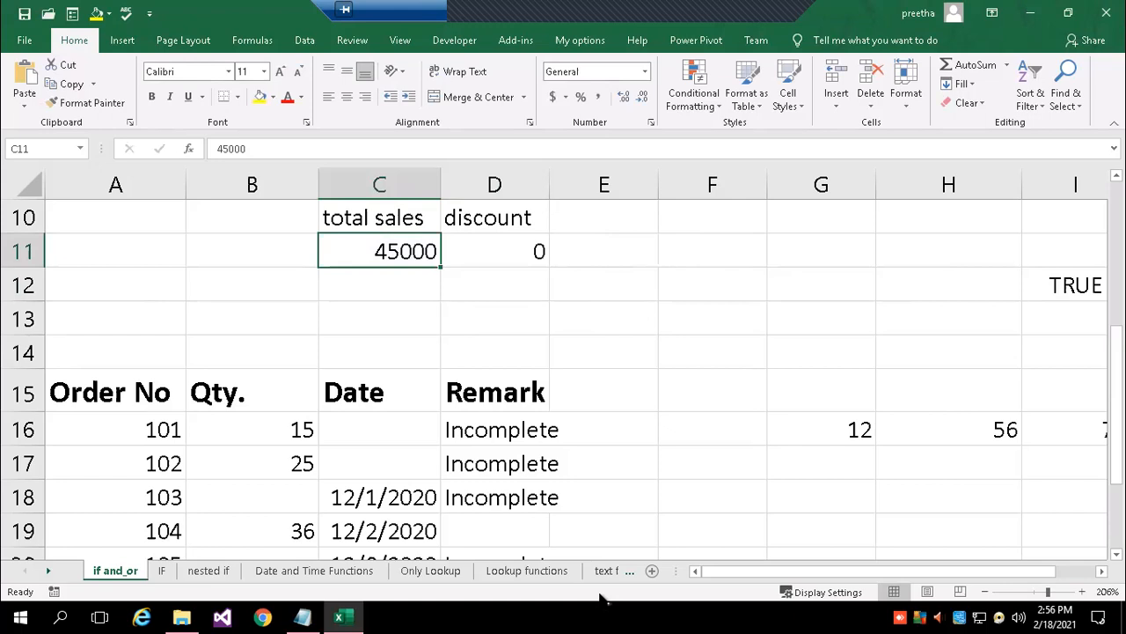
pyautogui.write('52000')
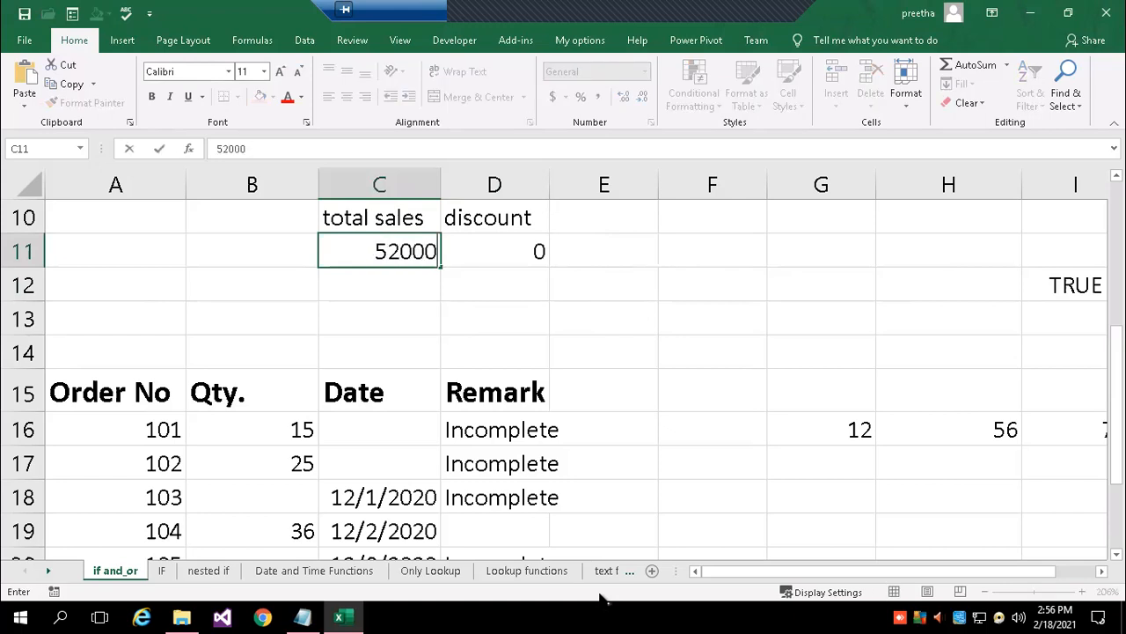
pyautogui.press('Return')
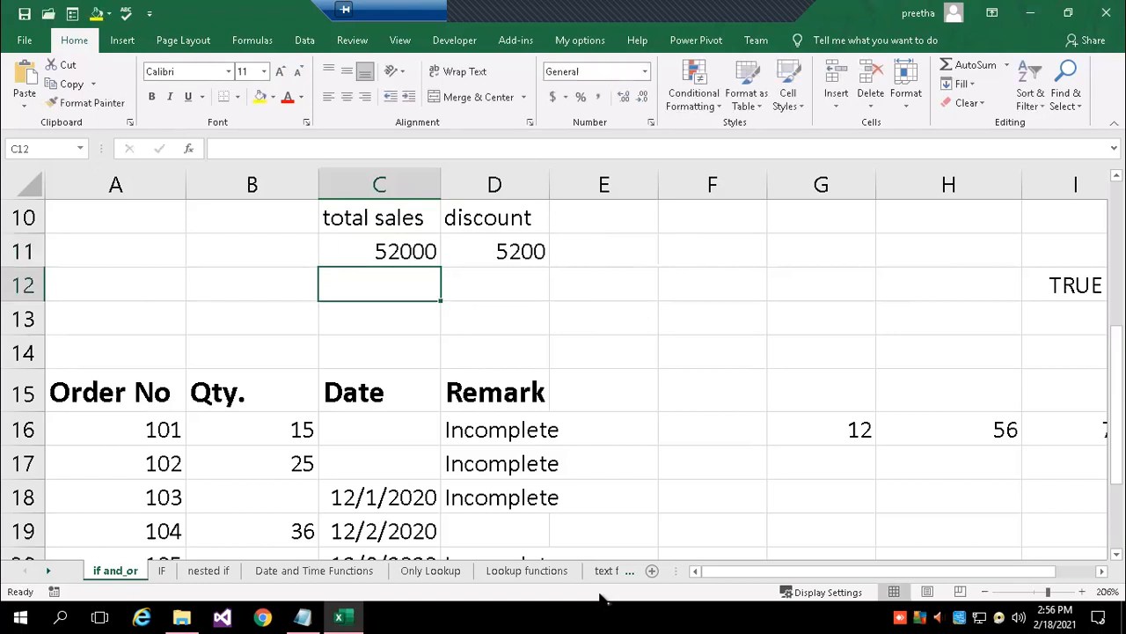
pyautogui.press('Up')
pyautogui.press('Right')
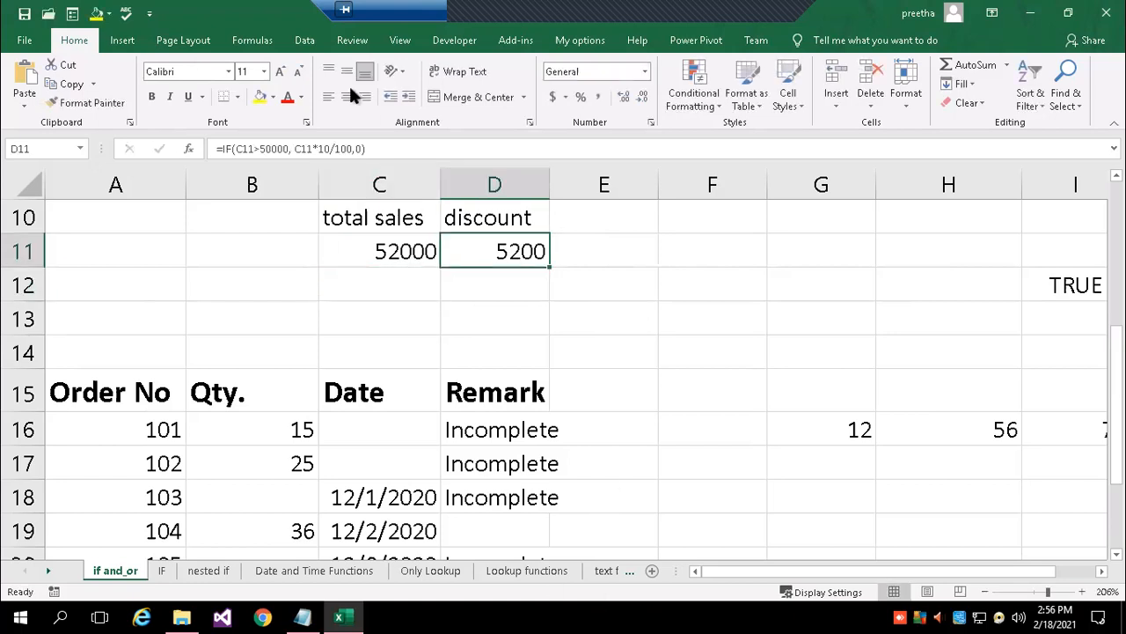
# Change the value-if-false argument of the IF formula in D11 to C11*5/100 for a 5 percent discount.
pyautogui.doubleClick(495, 255)
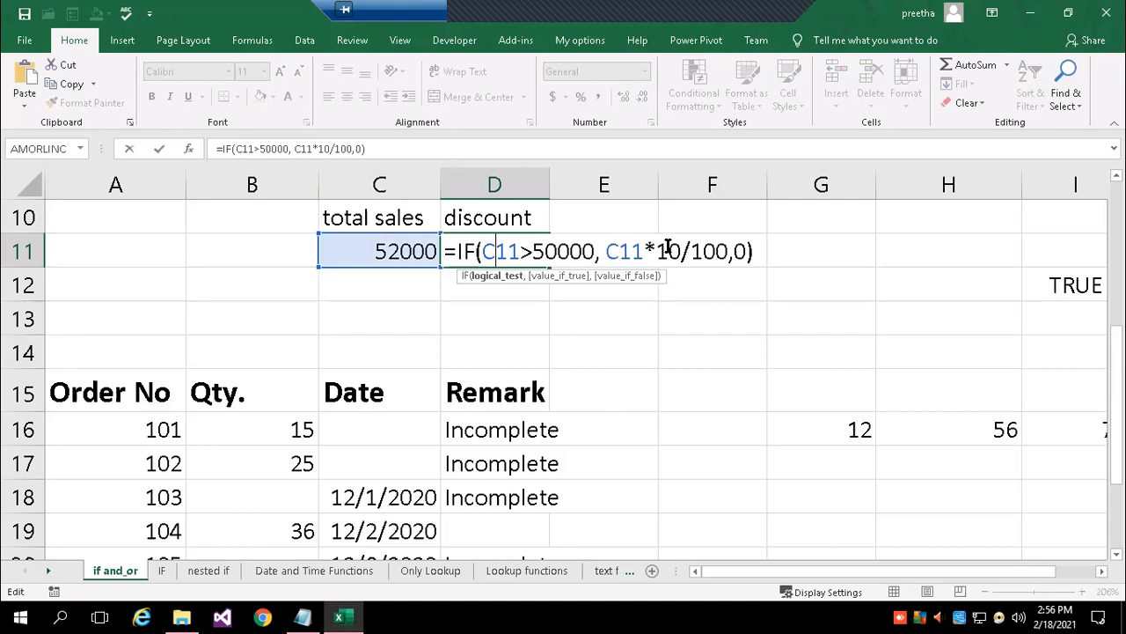
pyautogui.click(737, 252)
pyautogui.press('Delete')
pyautogui.write('c11')
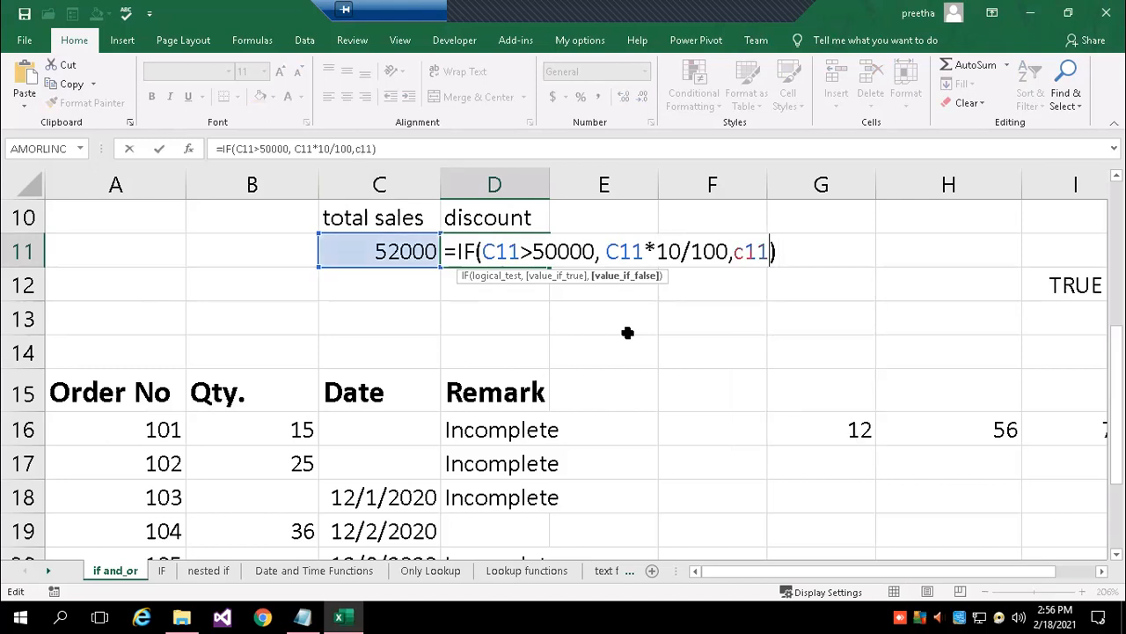
pyautogui.write('*5/100')
pyautogui.press('Return')
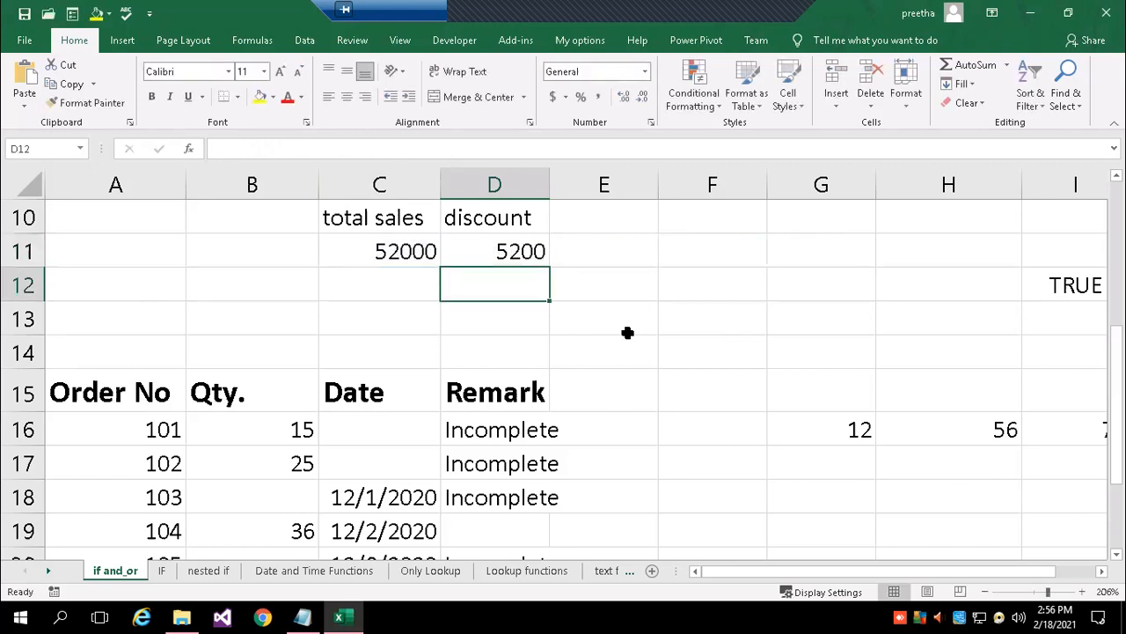
# Set the total sales in C11 to 40000 and check the discount in D11.
pyautogui.press('Up')
pyautogui.press('Left')
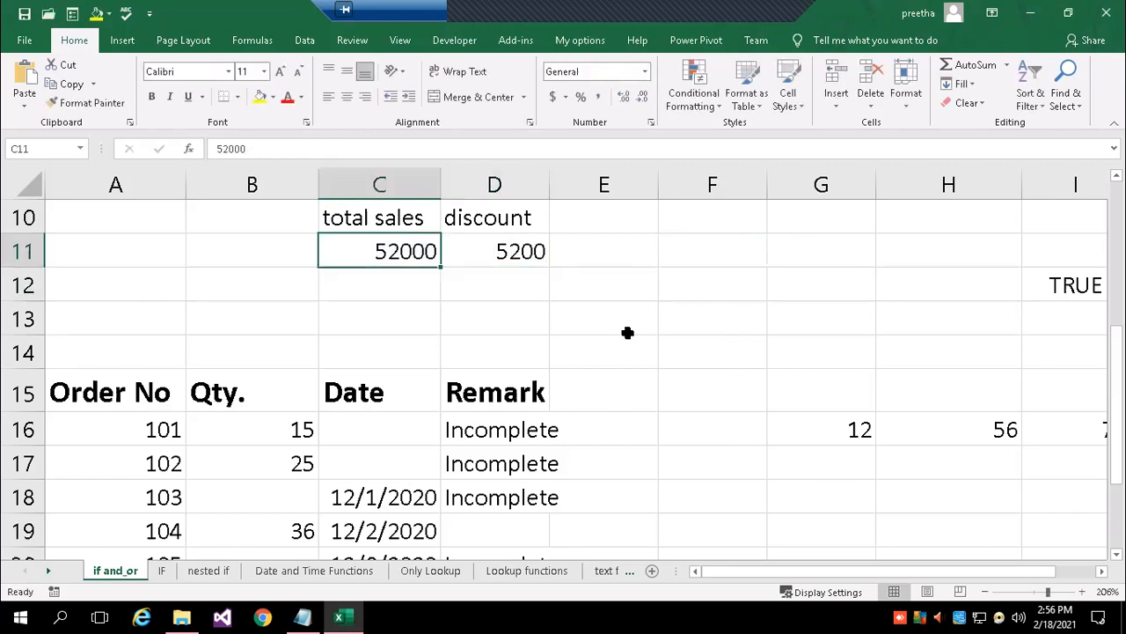
pyautogui.write('40000')
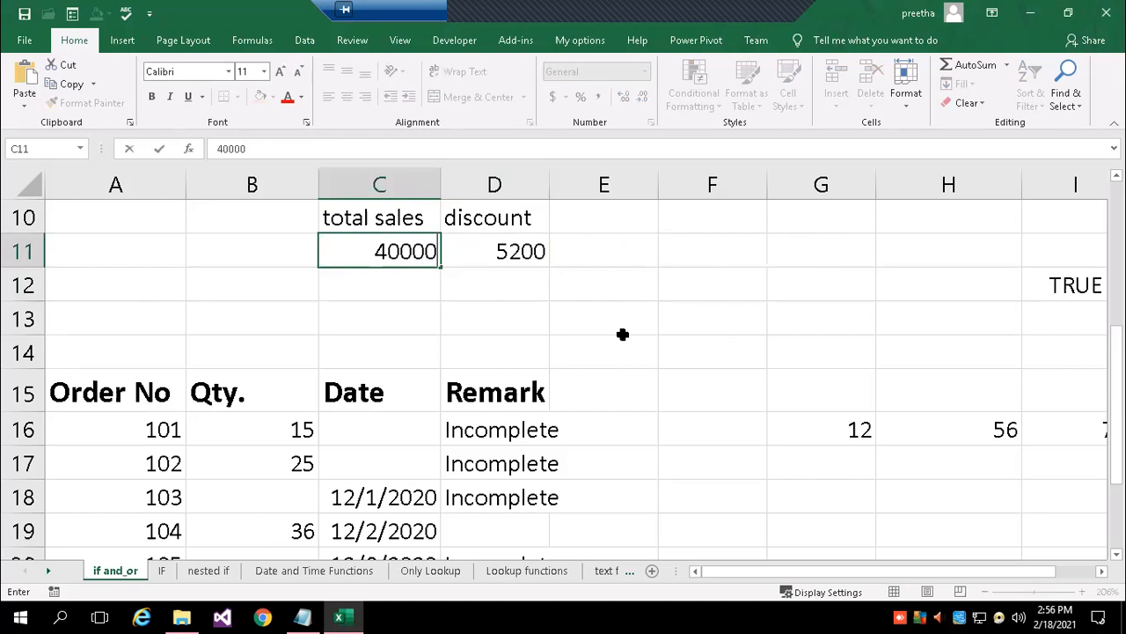
pyautogui.press('Return')
pyautogui.press('Up')
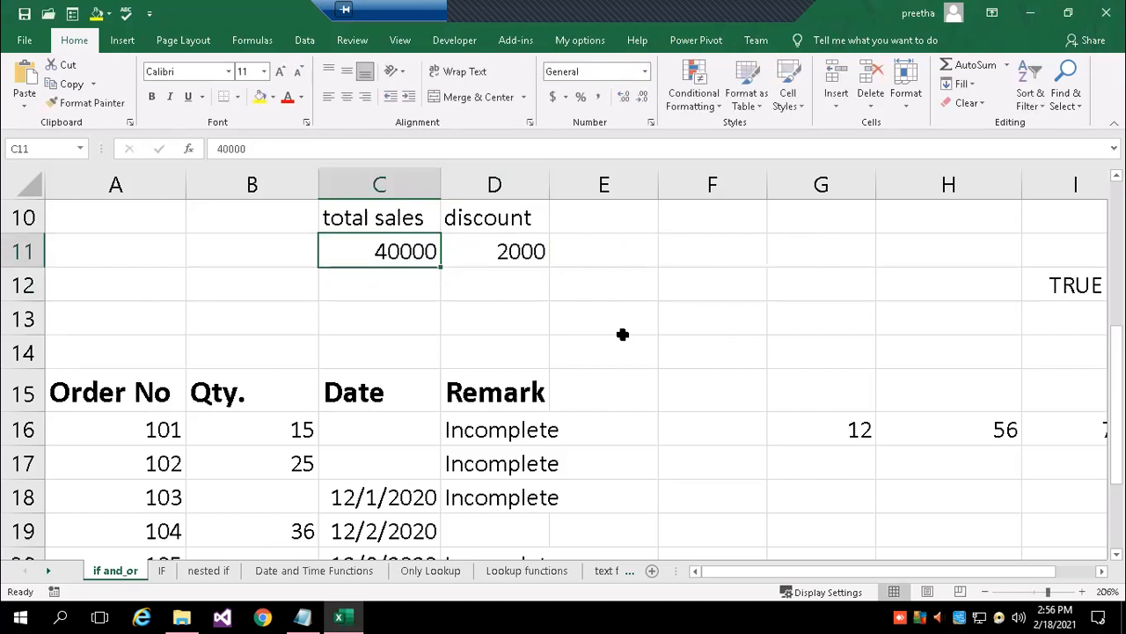
pyautogui.press('Right')
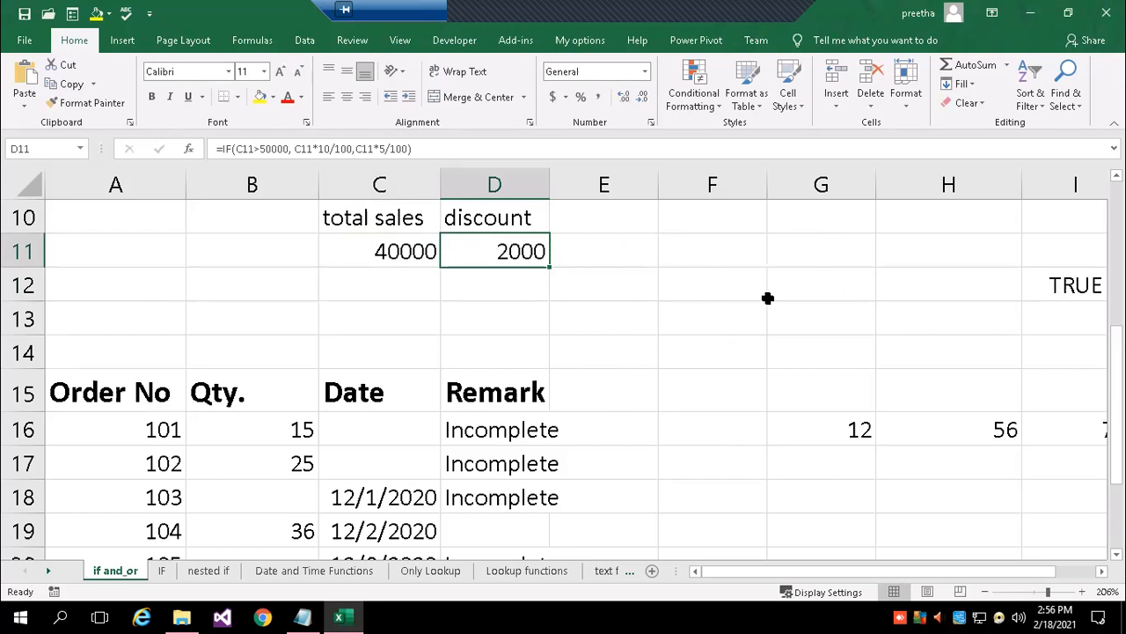
# Examine the logical test, value-if-true and value-if-false arguments of the IF formula in D11.
pyautogui.doubleClick(511, 251)
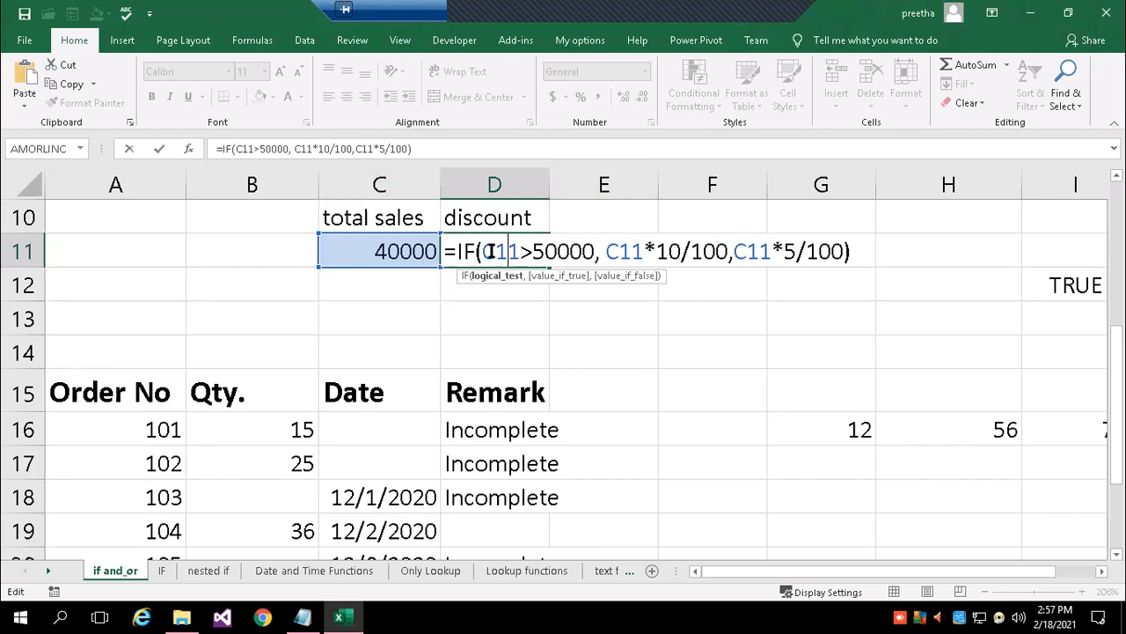
pyautogui.moveTo(483, 251); pyautogui.dragTo(594, 254)
pyautogui.click(601, 254)
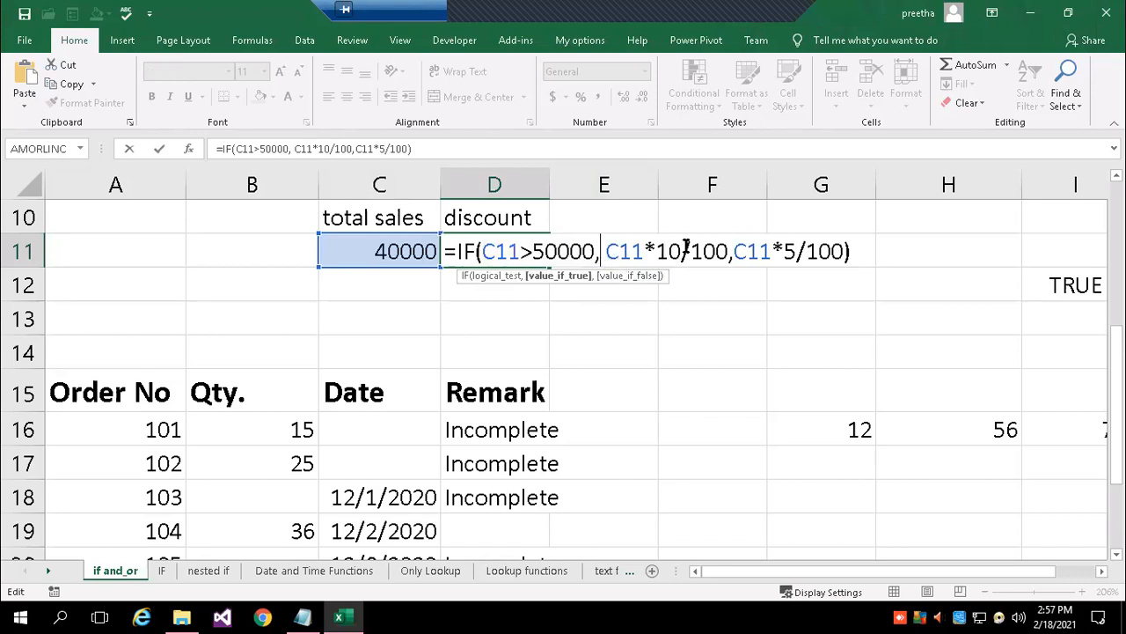
pyautogui.click(729, 255)
pyautogui.click(732, 258)
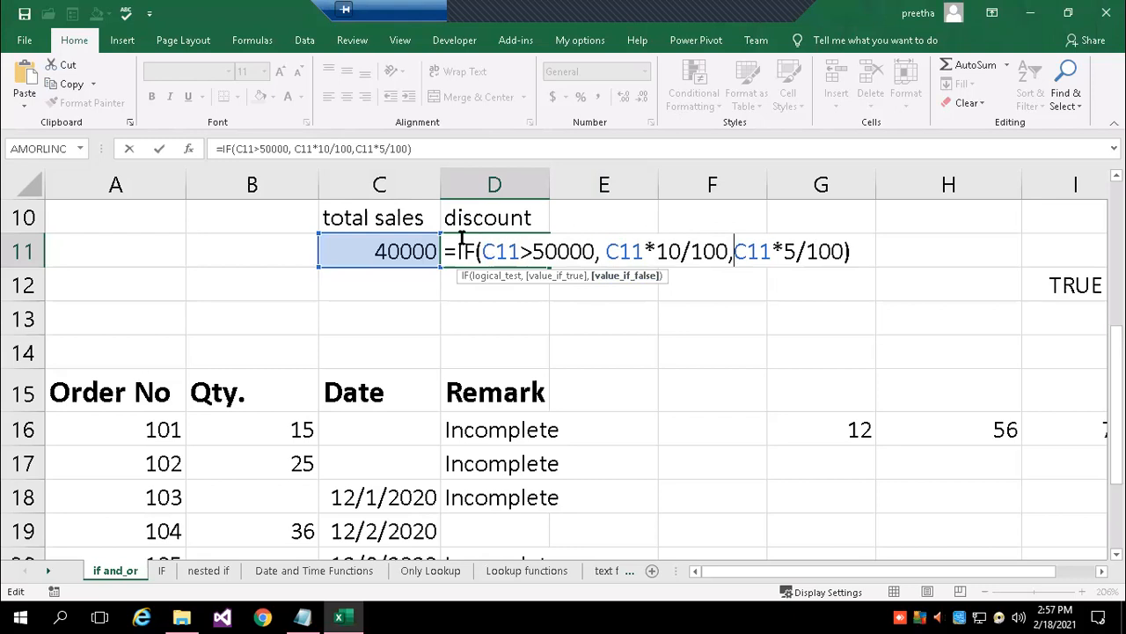
pyautogui.moveTo(483, 253); pyautogui.dragTo(583, 253)
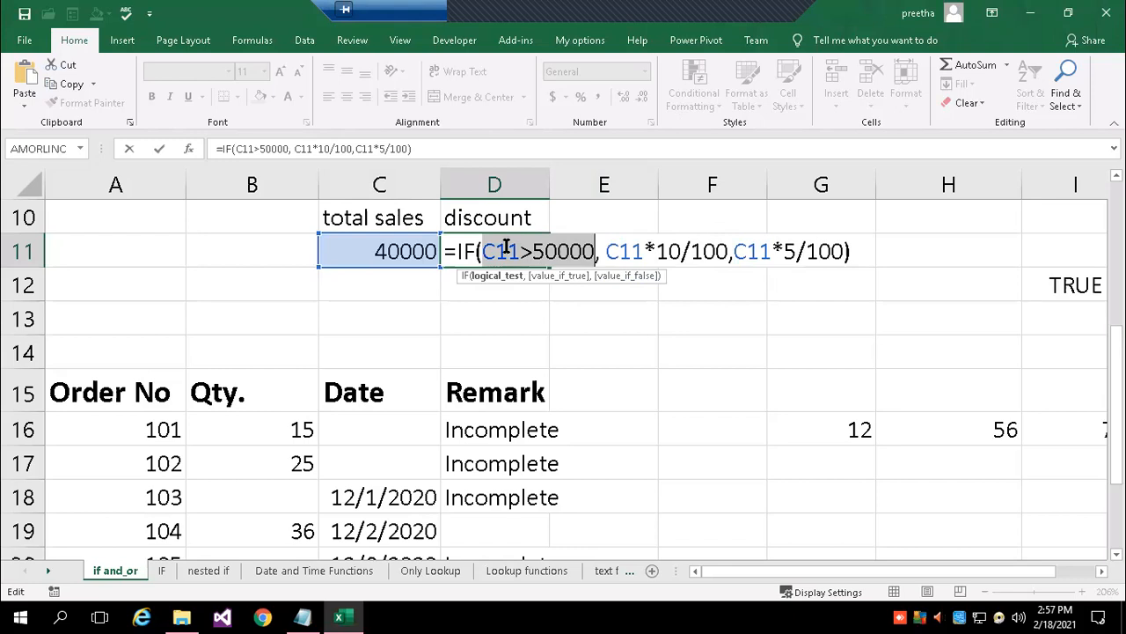
pyautogui.press('Return')
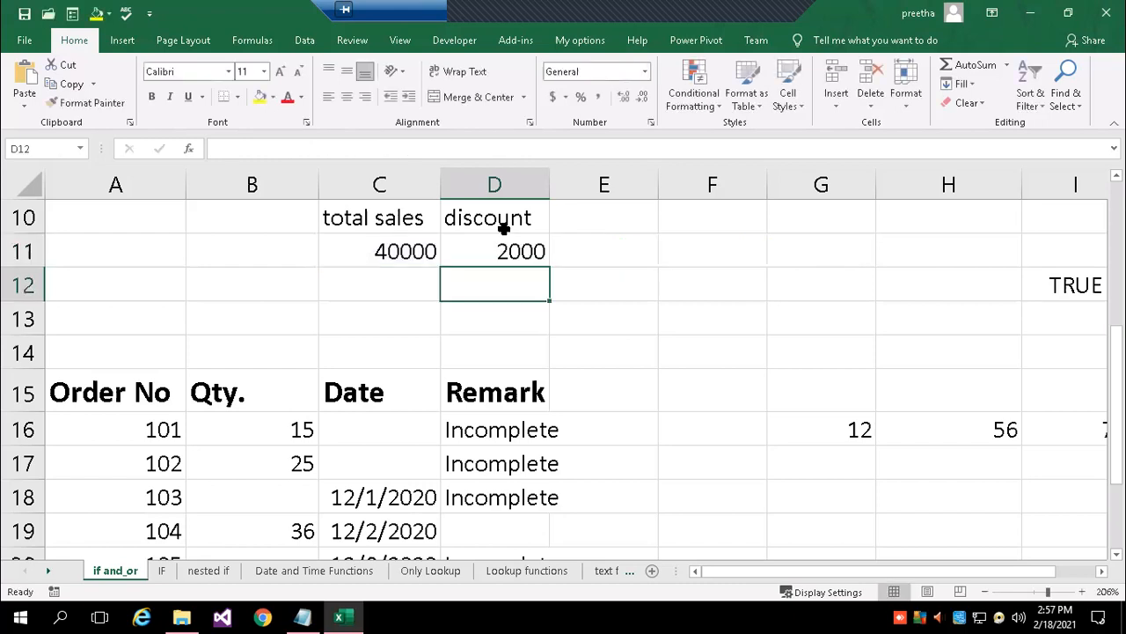
# Review the examples on the IF and nested if sheets, and the order status table on the if and_or sheet.
pyautogui.click(162, 572)
pyautogui.click(212, 572)
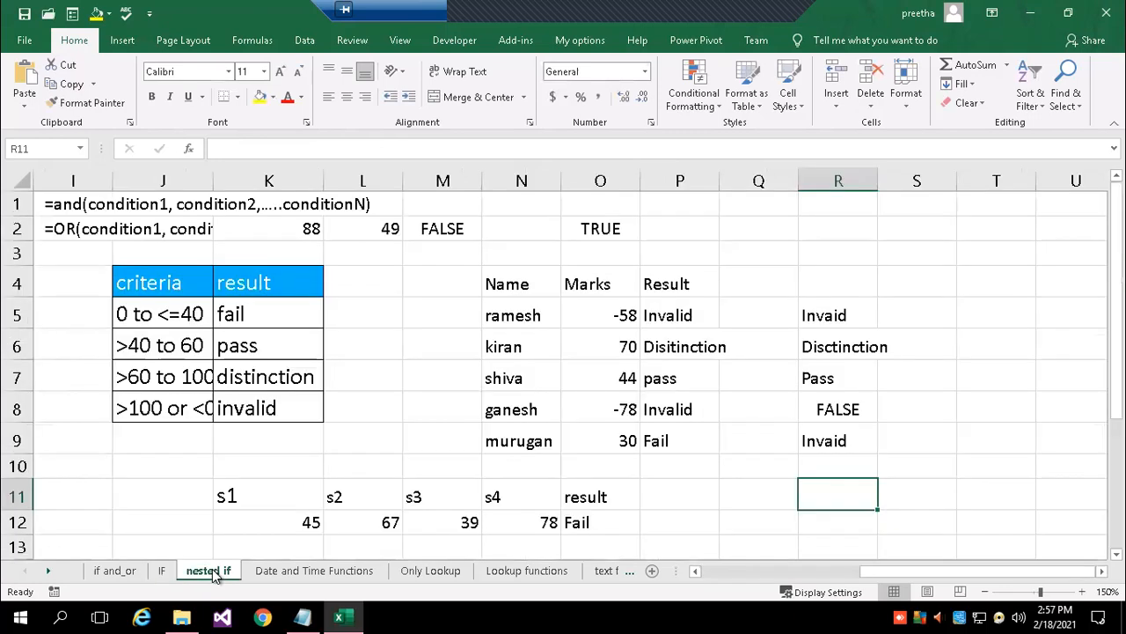
pyautogui.click(161, 570)
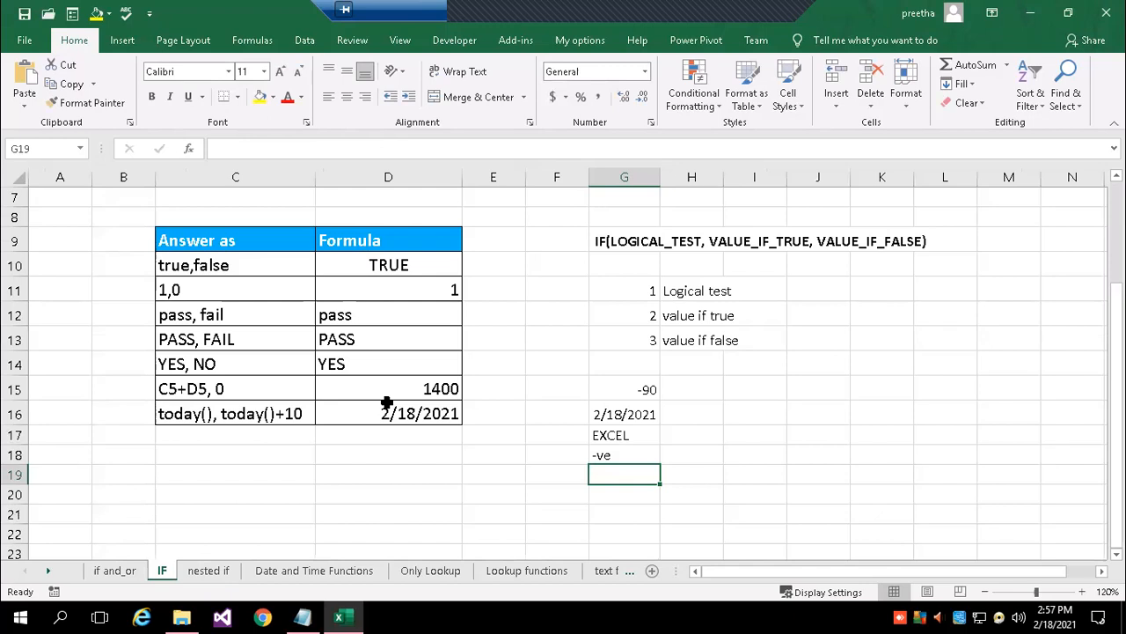
pyautogui.click(221, 569)
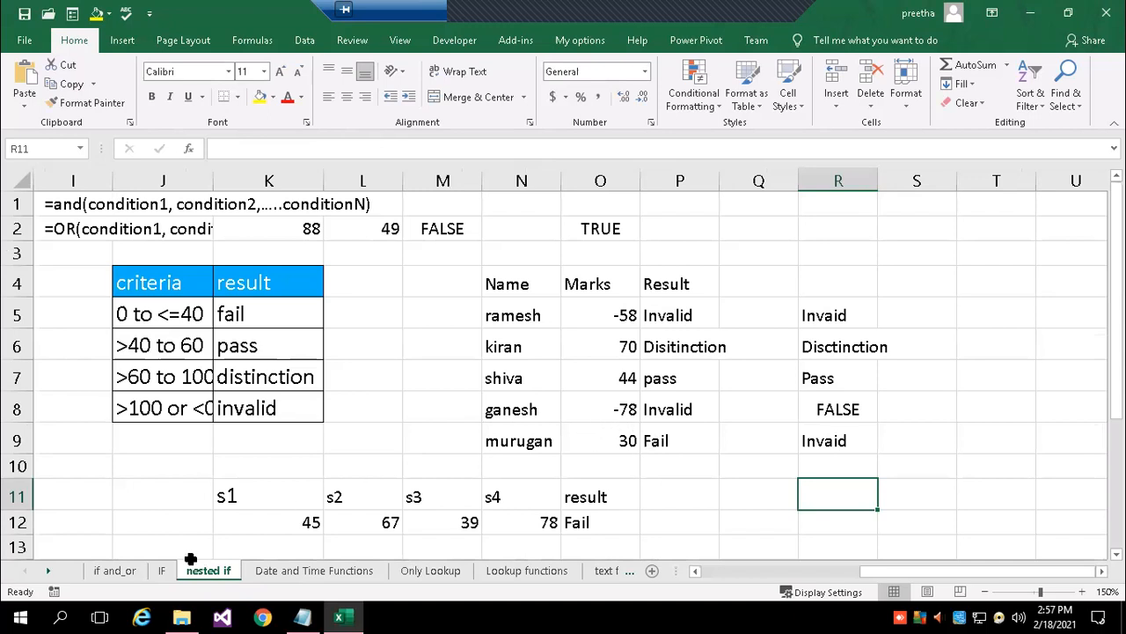
pyautogui.click(115, 571)
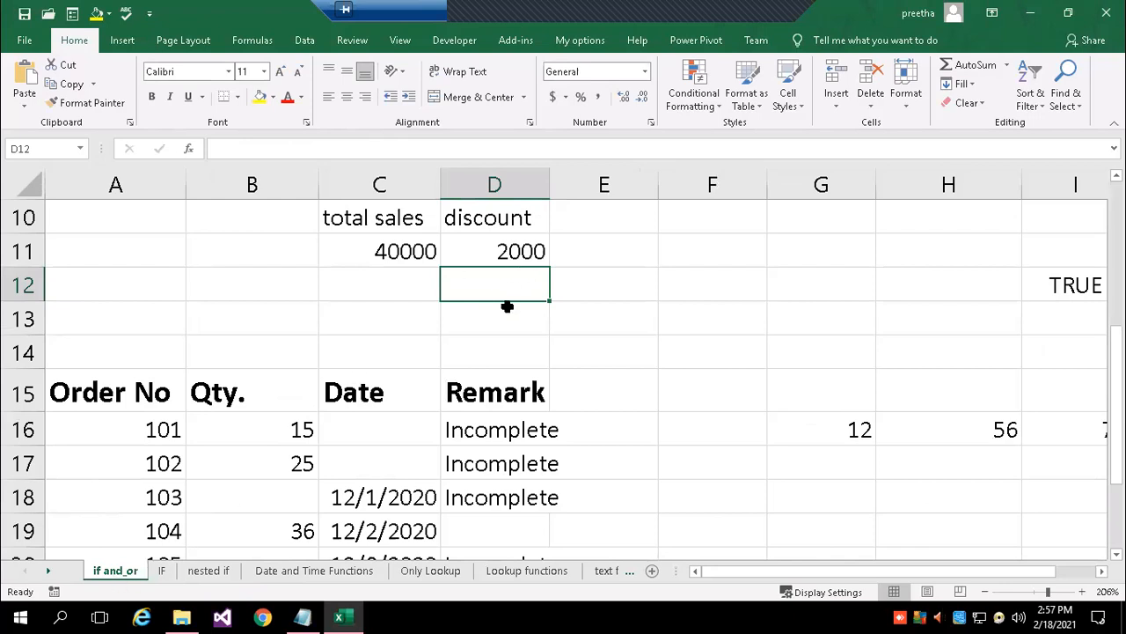
pyautogui.scroll(2, 604, 299)
pyautogui.scroll(1, 605, 297)
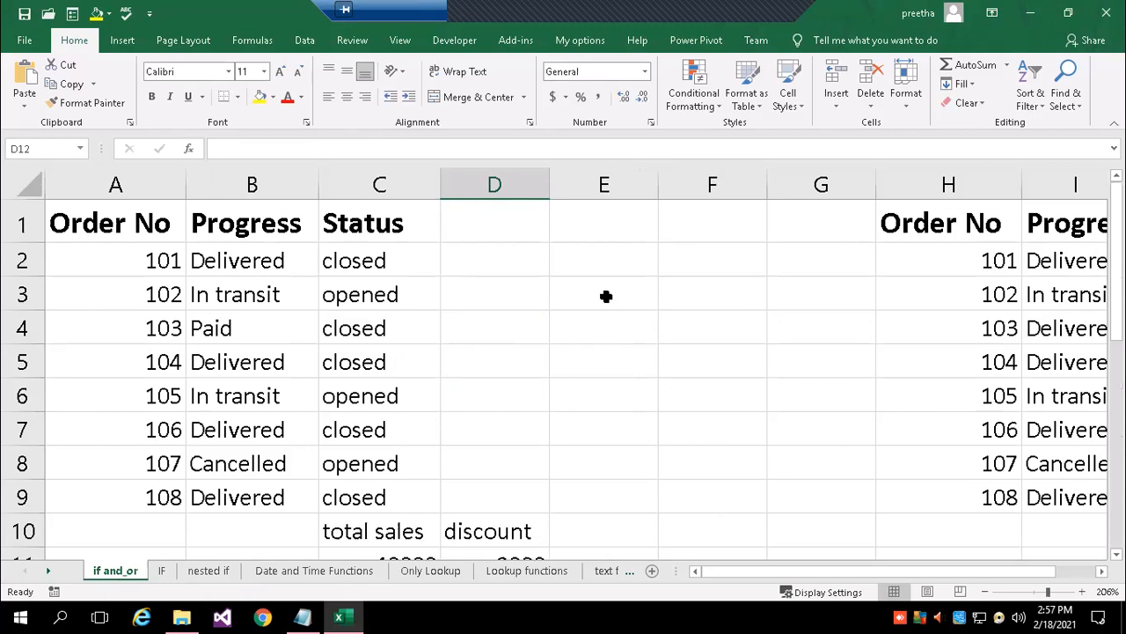
pyautogui.scroll(-3, 613, 298)
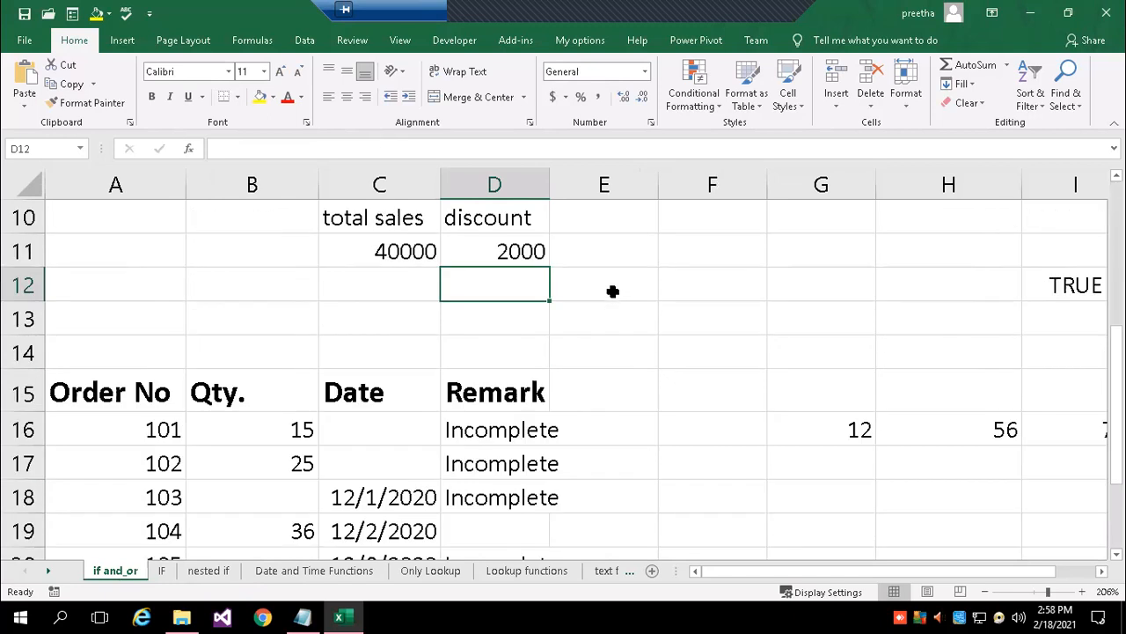
# Replace the value-if-false argument C11*5/100 in the D11 discount formula with 0.
pyautogui.click(494, 251)
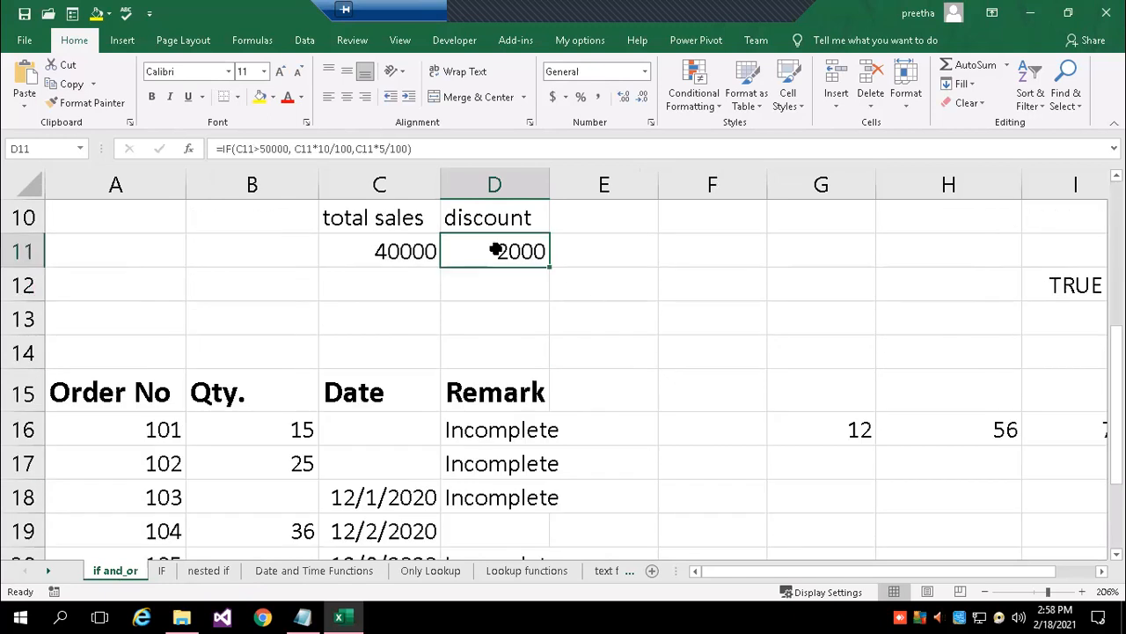
pyautogui.doubleClick(500, 251)
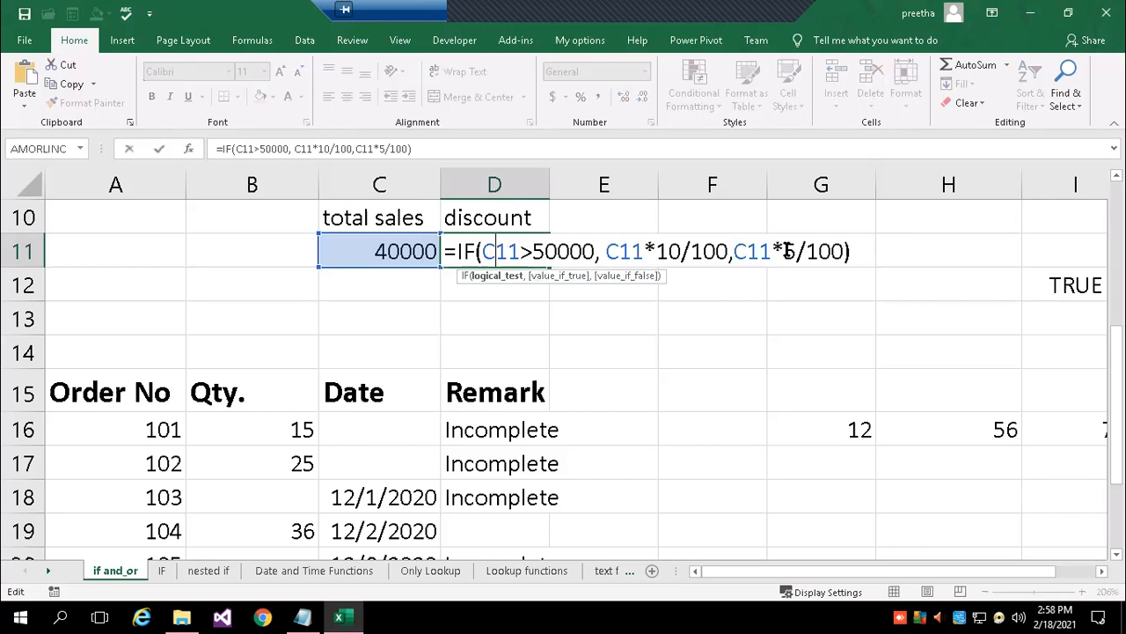
pyautogui.moveTo(734, 252); pyautogui.dragTo(846, 300)
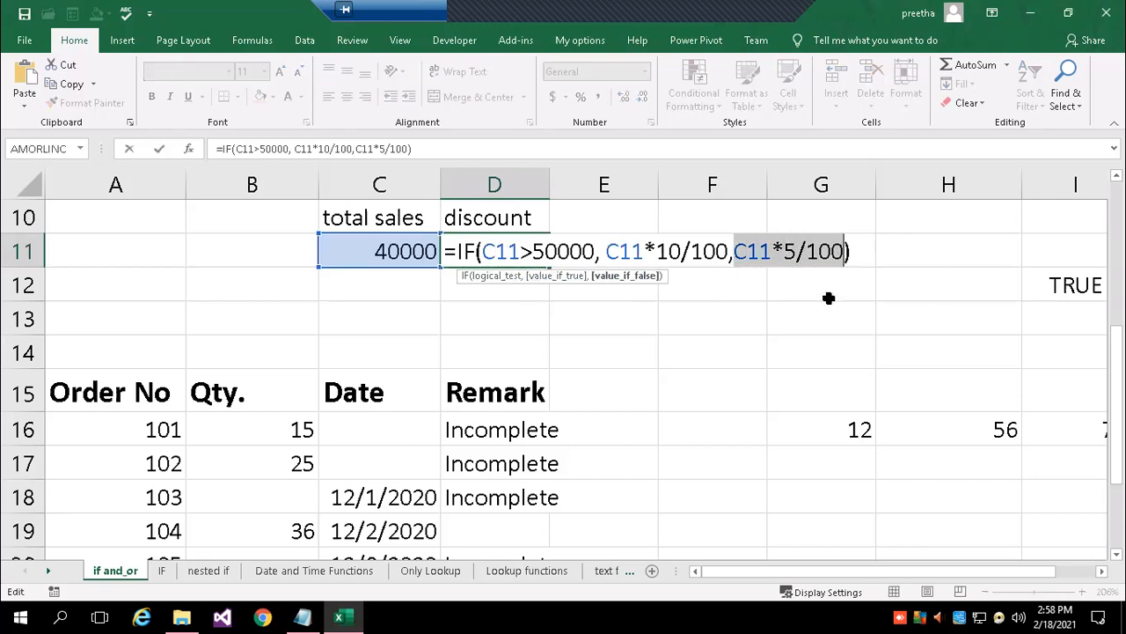
pyautogui.write('0')
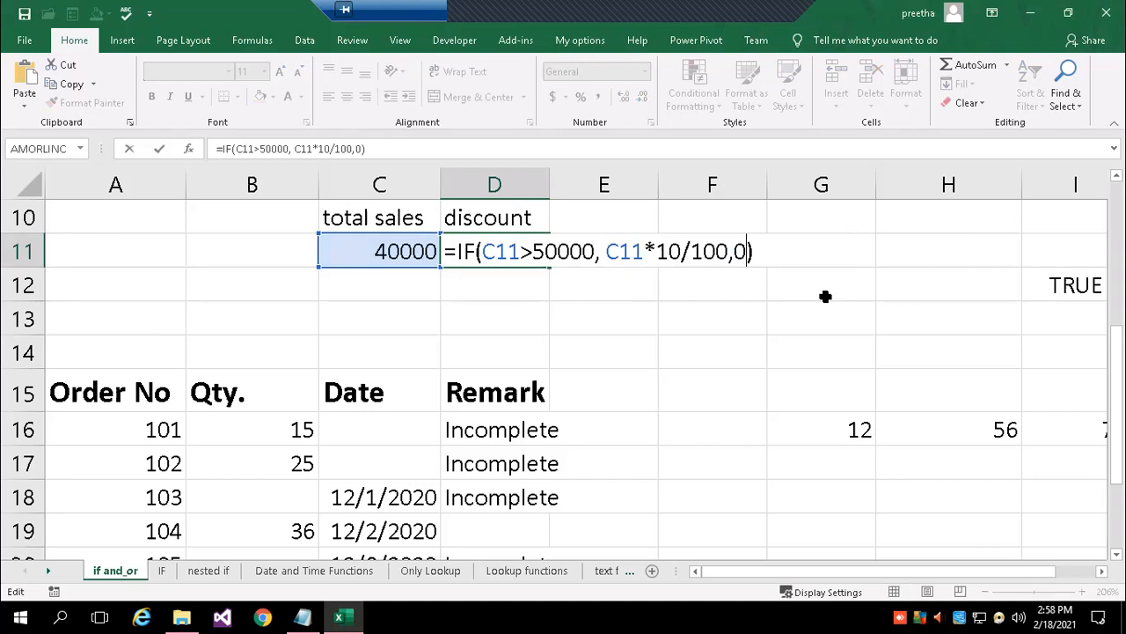
pyautogui.press('Return')
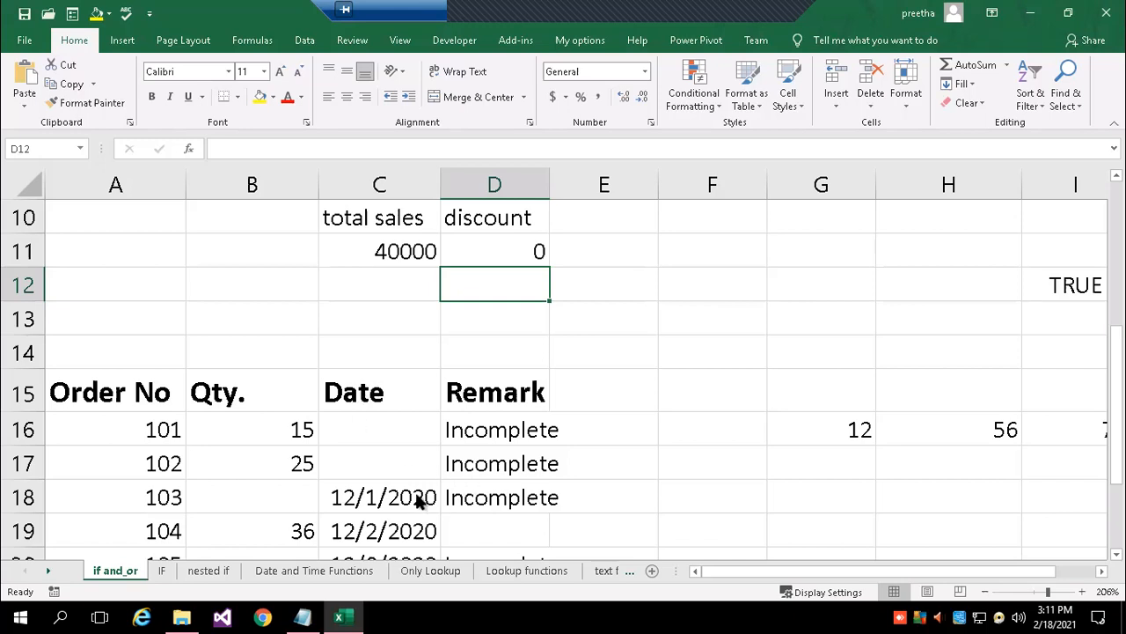
# Open the text functions sheet.
pyautogui.click(49, 571)
pyautogui.click(49, 570)
pyautogui.click(48, 570)
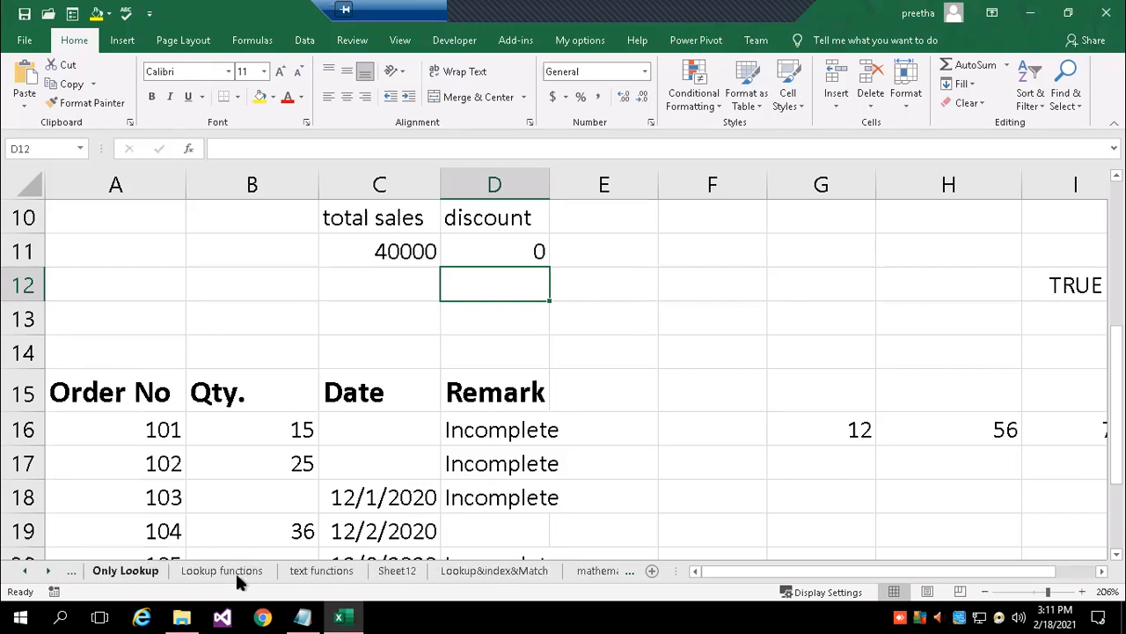
pyautogui.click(307, 568)
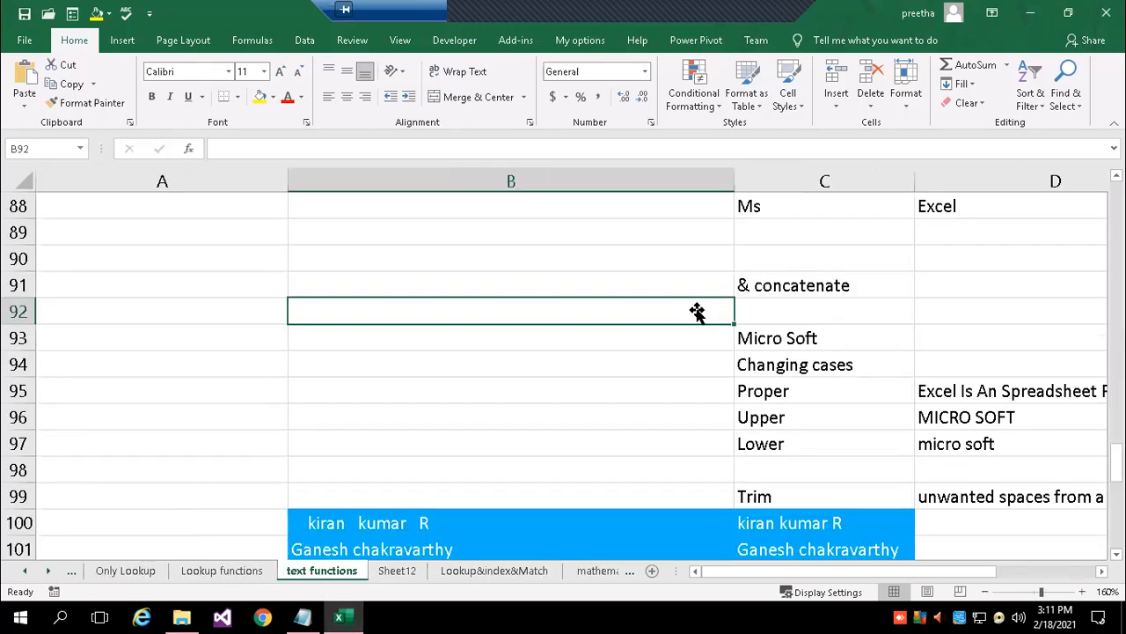
# Switch to the Notepad notes and add the heading "Text Functions" below the nested IF formula.
pyautogui.click(302, 617)
pyautogui.scroll(-1, 285, 547)
pyautogui.click(412, 481)
pyautogui.press('Return')
pyautogui.press('Return')
pyautogui.write('Text ')
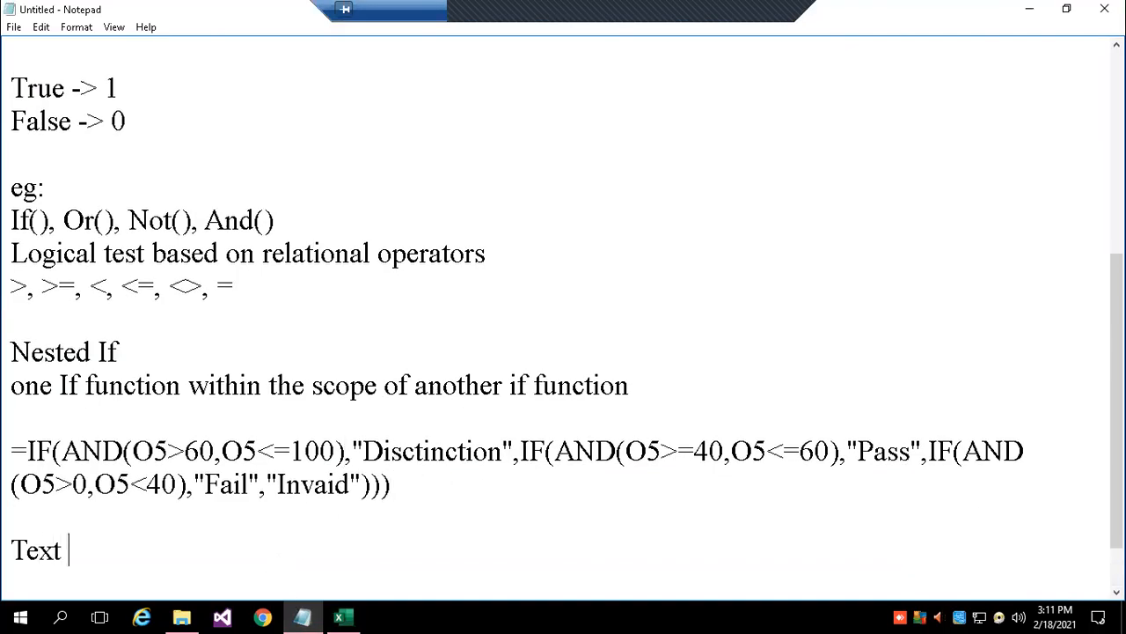
pyautogui.write('Functions')
pyautogui.press('Return')
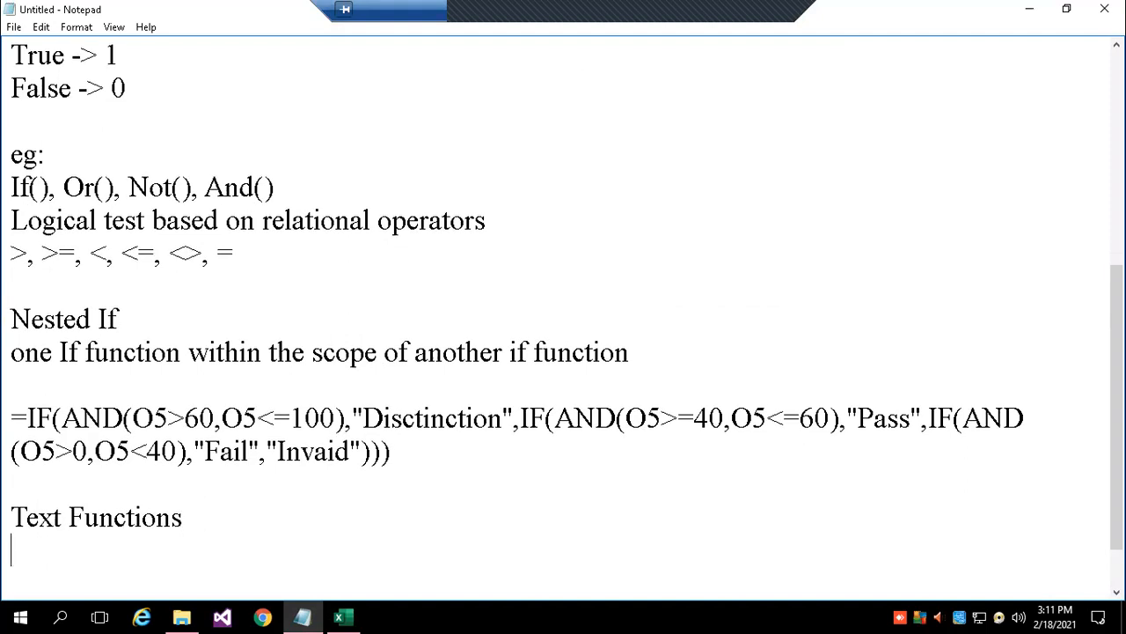
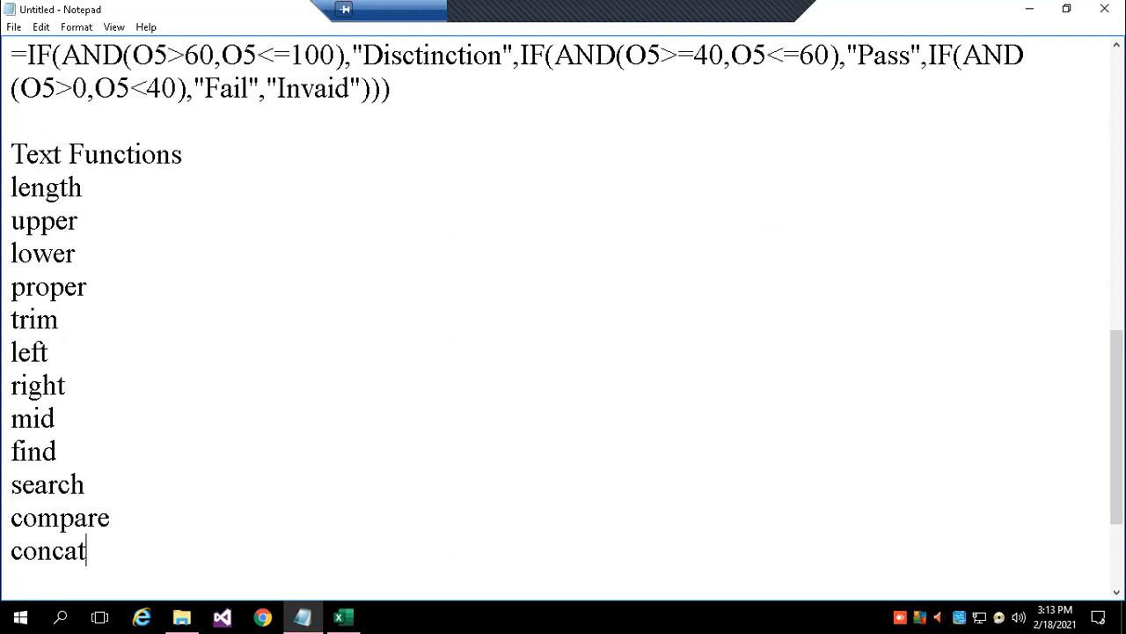
# Add "rept" below "concat" in the Text Functions list and switch back to the Excel workbook.
pyautogui.press('Return')
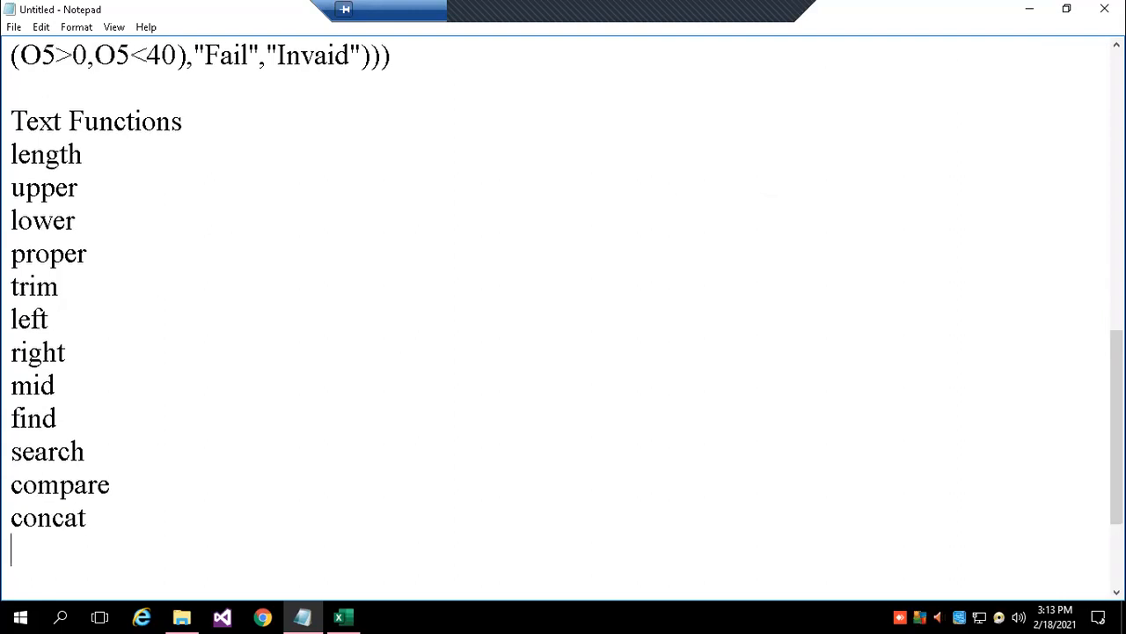
pyautogui.write('rept')
pyautogui.press('Return')
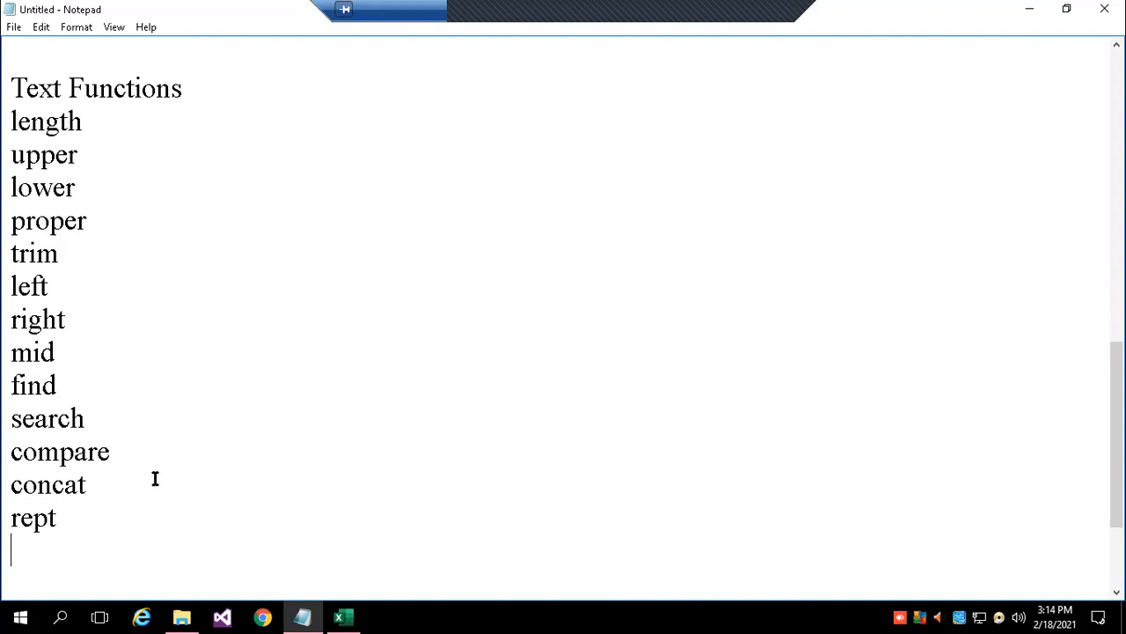
pyautogui.click(343, 615)
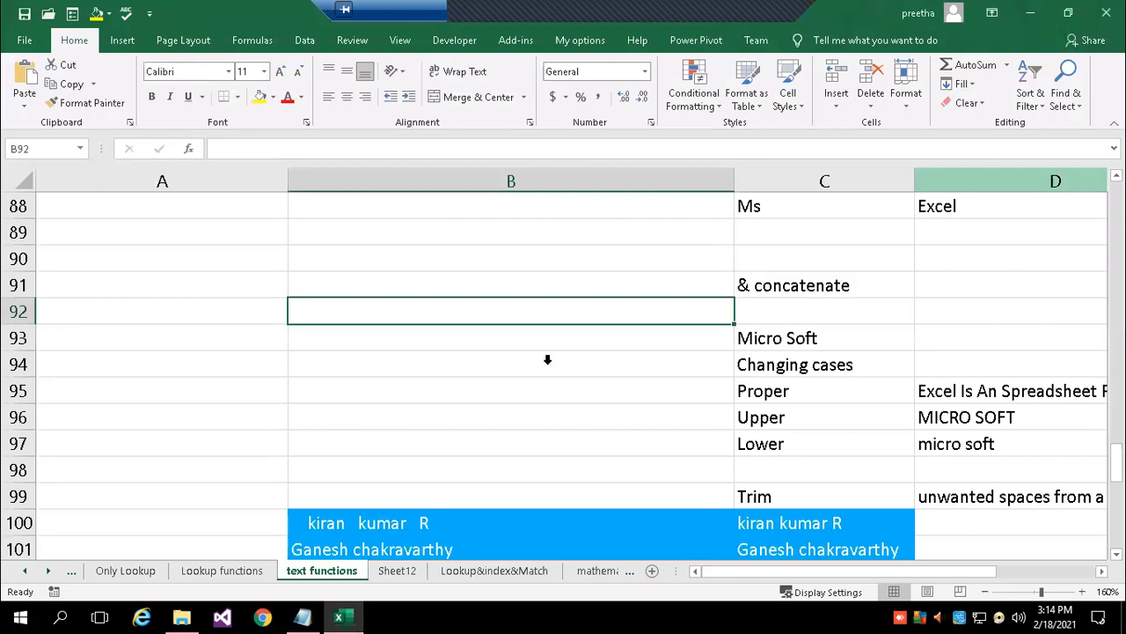
# Examine the E88 formula that joins C88 and D88 with the & operator and a space, along with its source cells.
pyautogui.click(591, 426)
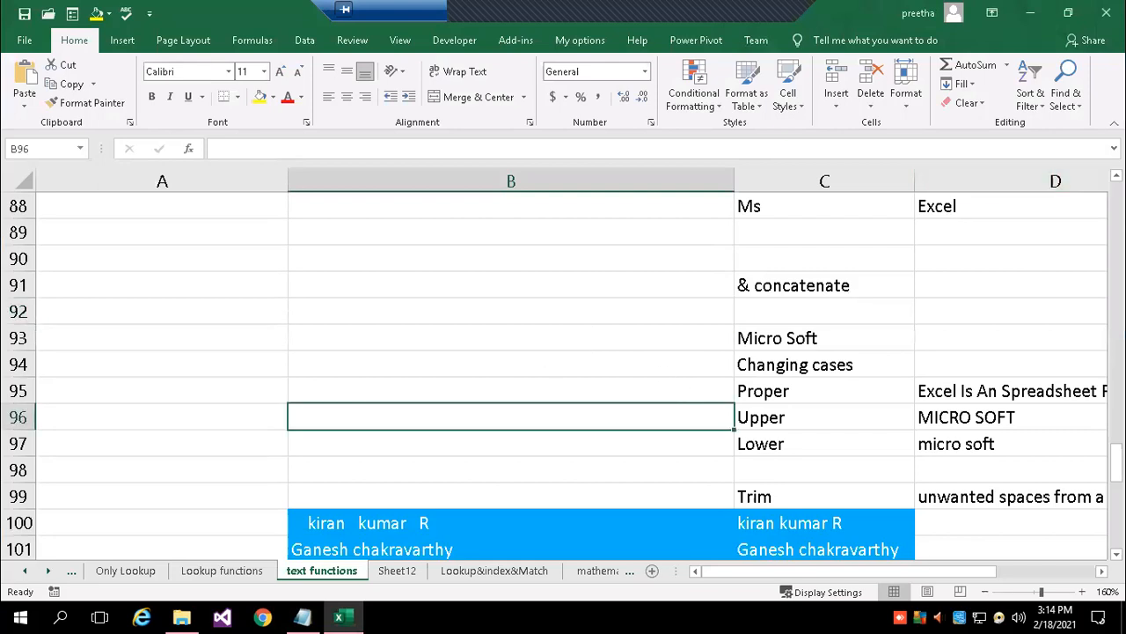
pyautogui.hscroll(1, 615, 428)
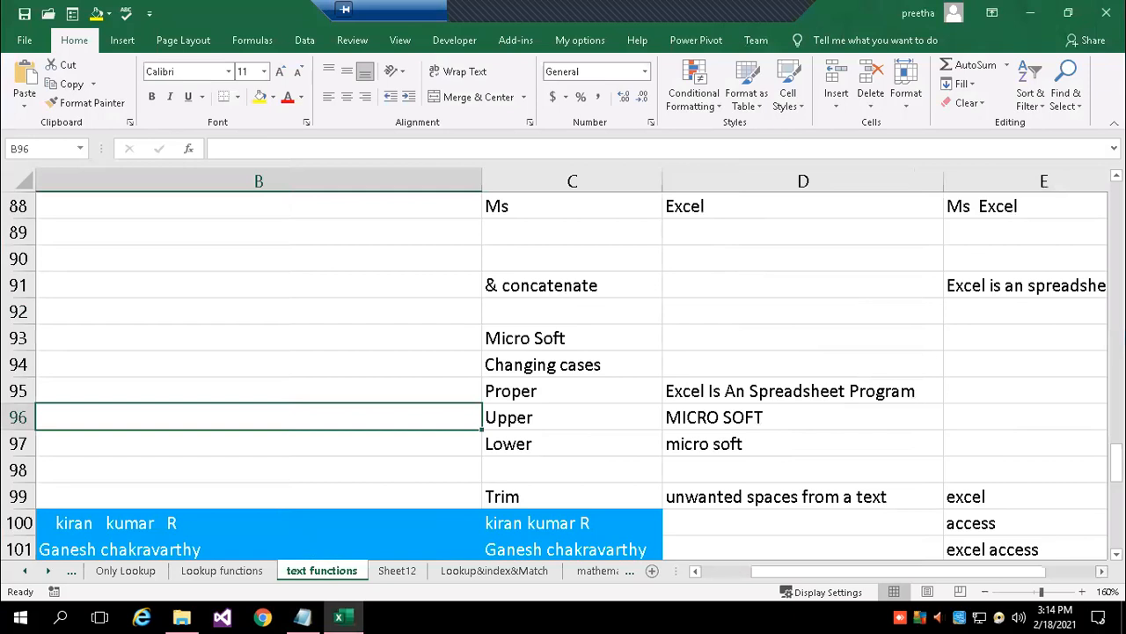
pyautogui.scroll(1, 614, 428)
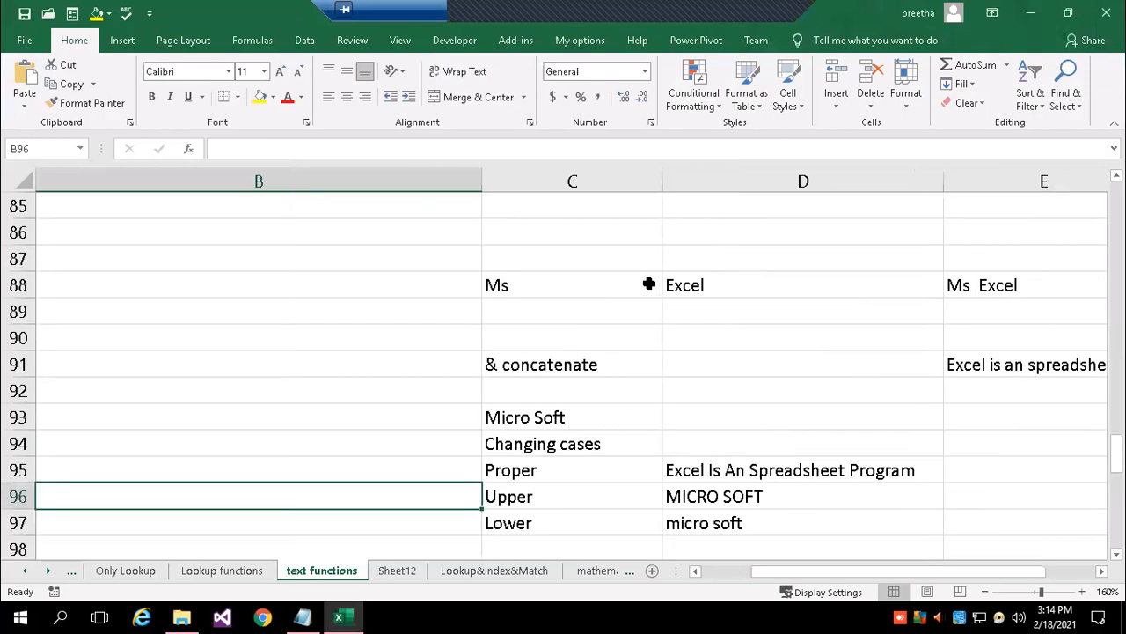
pyautogui.click(571, 286)
pyautogui.click(725, 291)
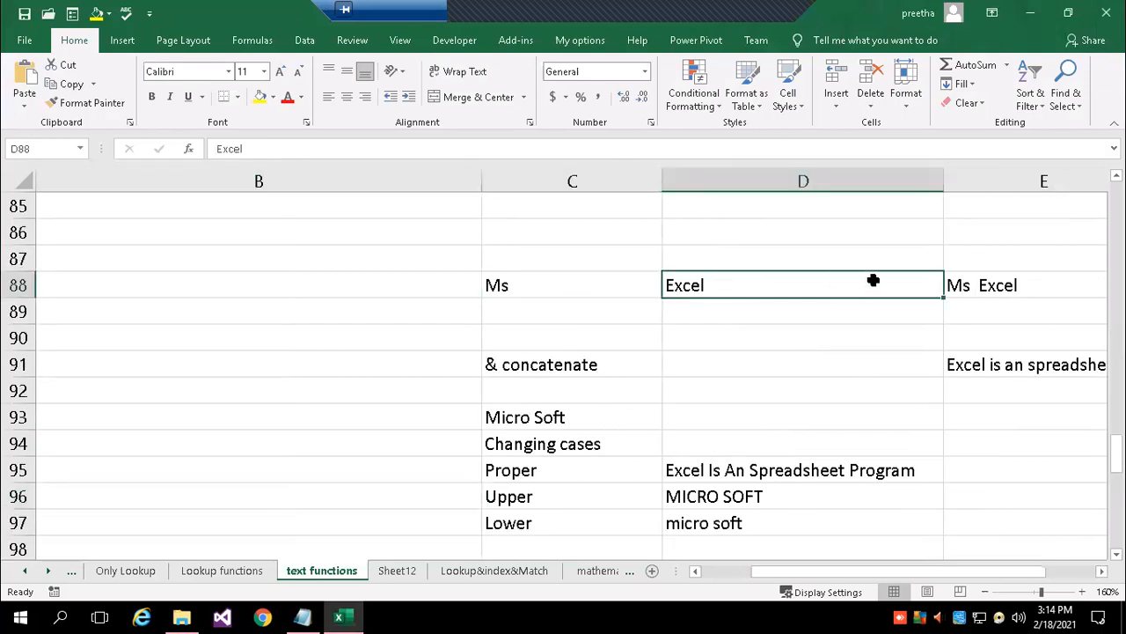
pyautogui.click(958, 292)
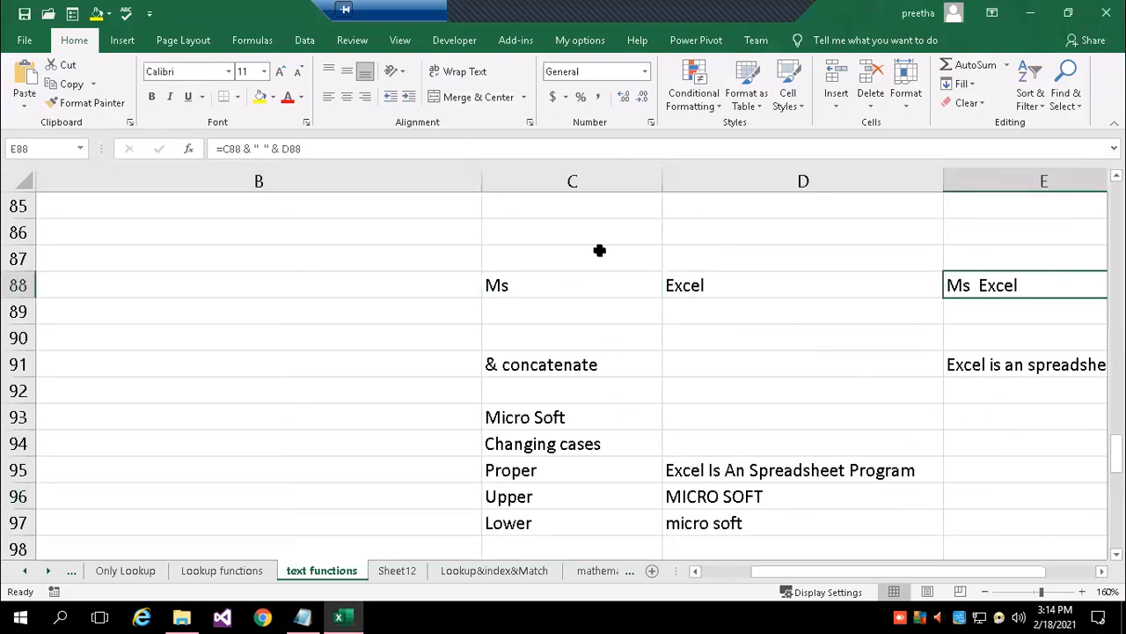
pyautogui.click(247, 149)
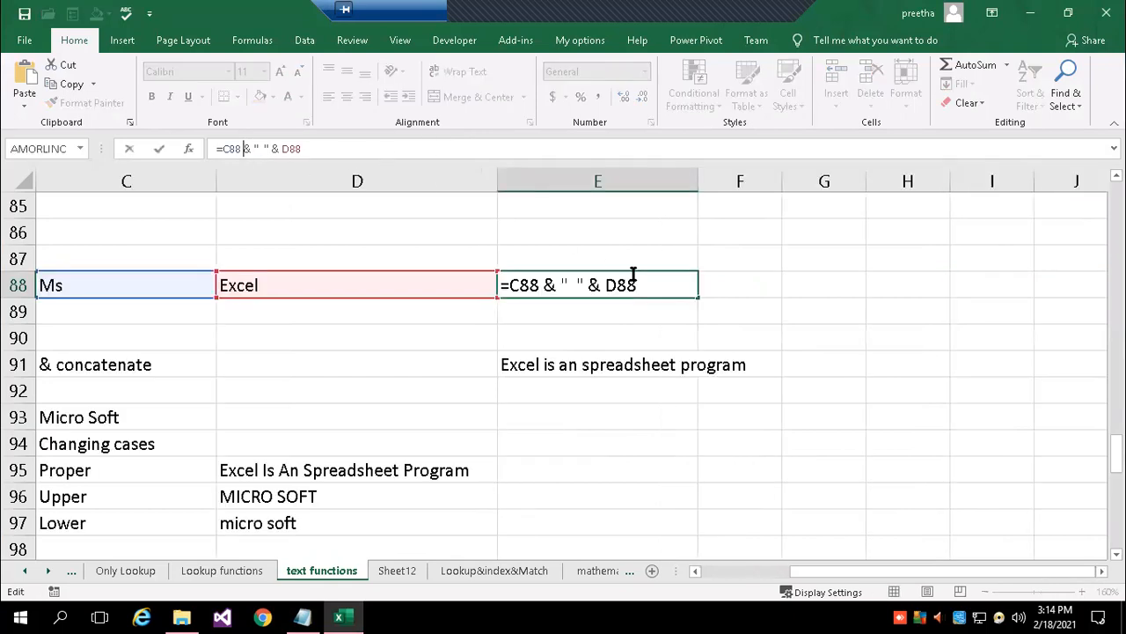
pyautogui.doubleClick(547, 286)
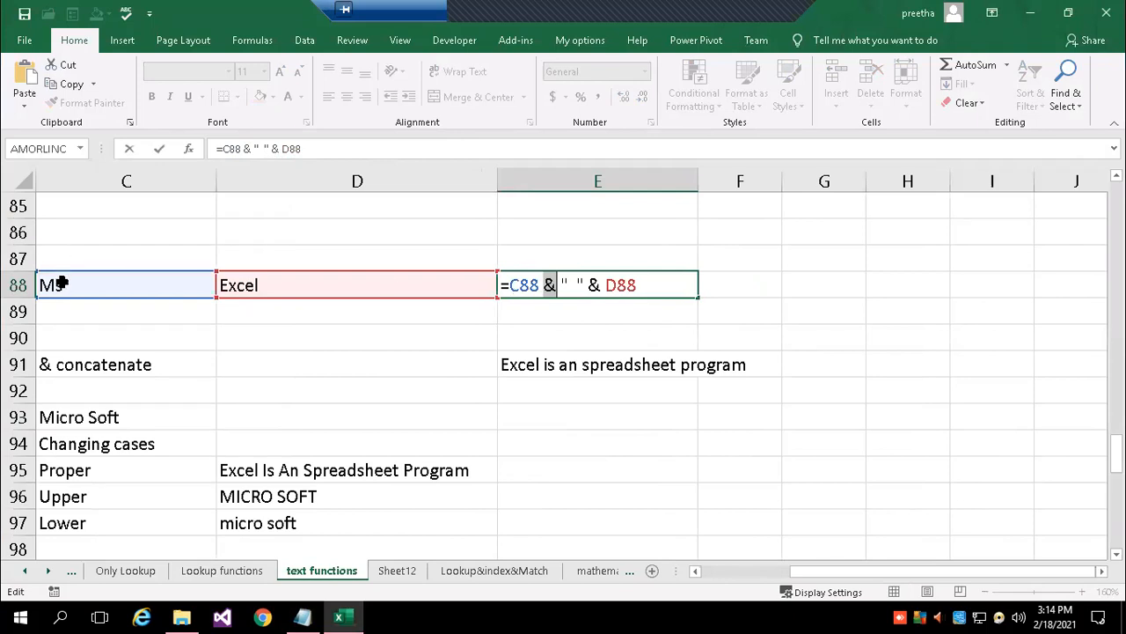
pyautogui.click(589, 284)
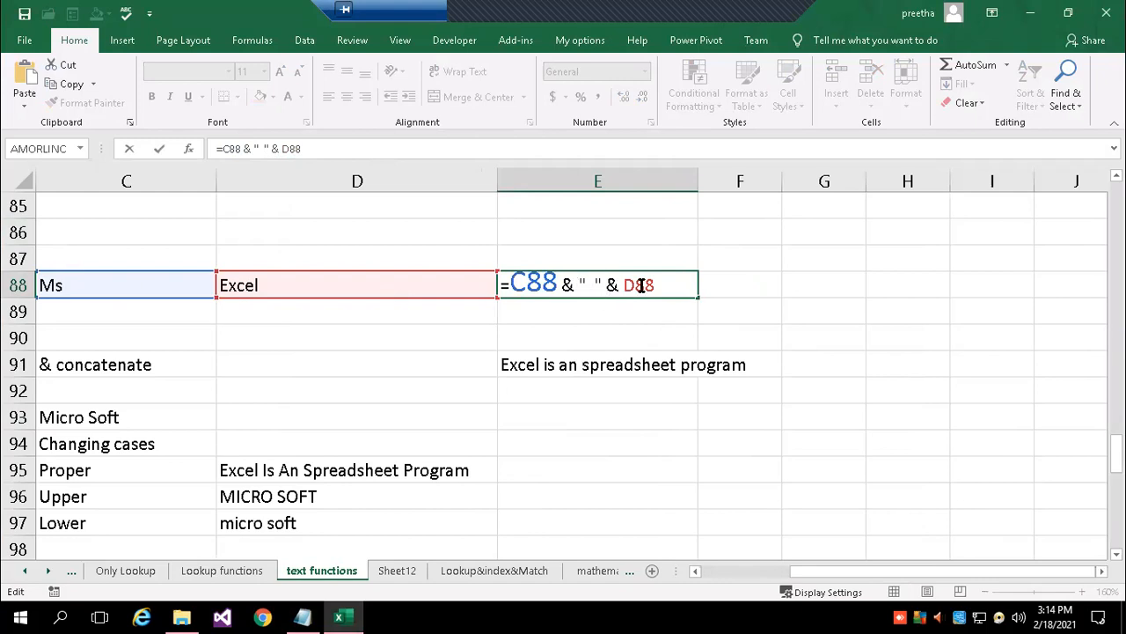
pyautogui.click(364, 279)
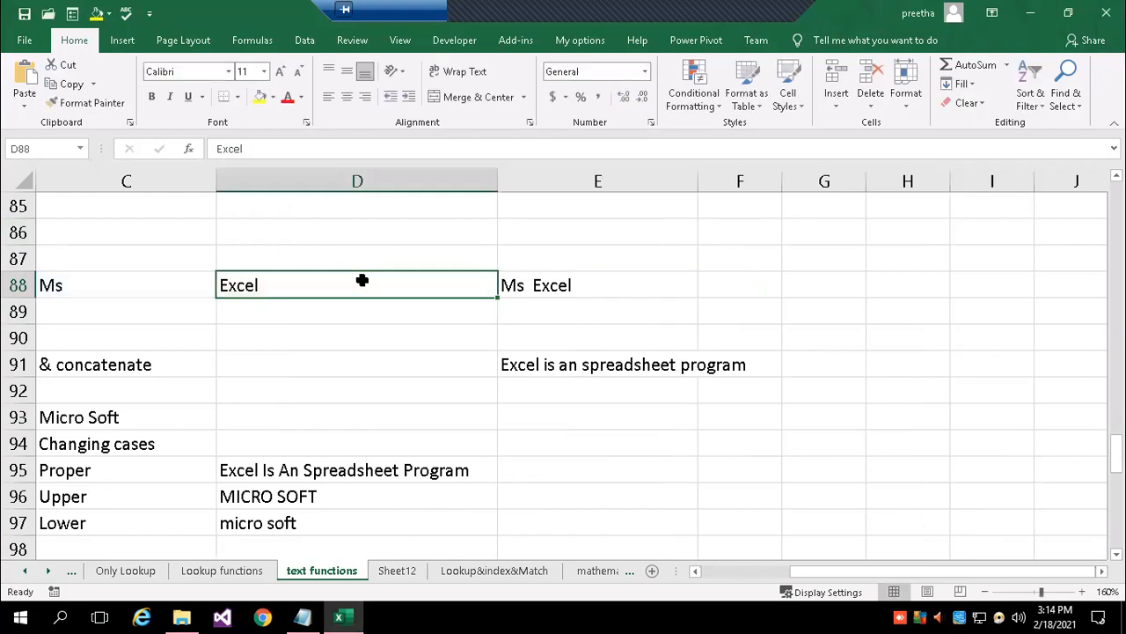
pyautogui.click(562, 289)
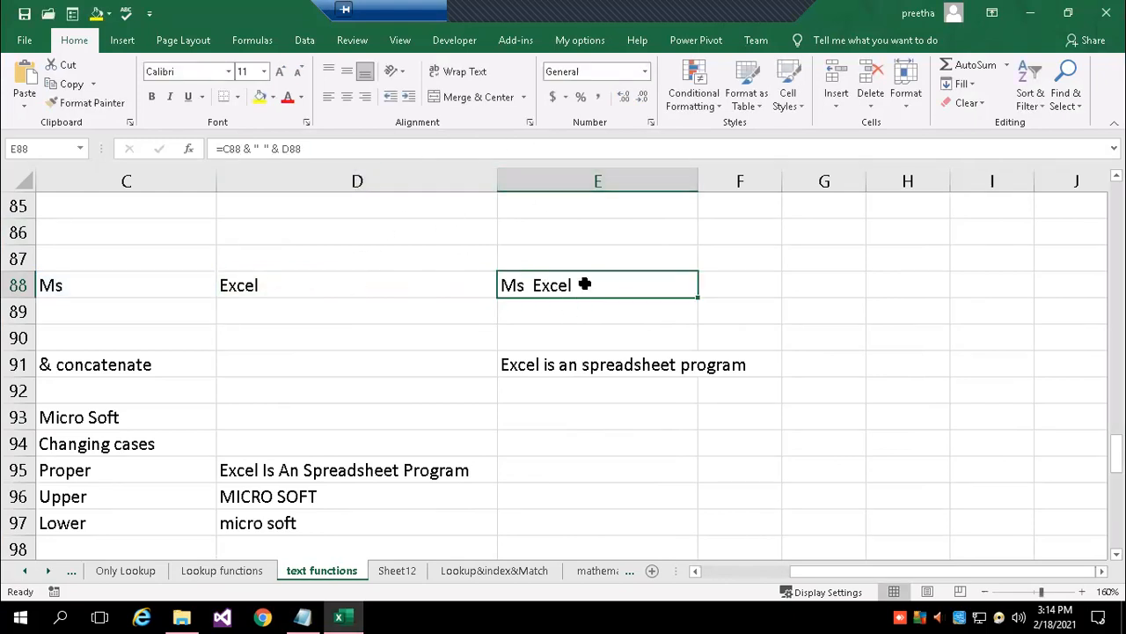
# Enter "excel" in E85 and 2016 in F85.
pyautogui.click(538, 211)
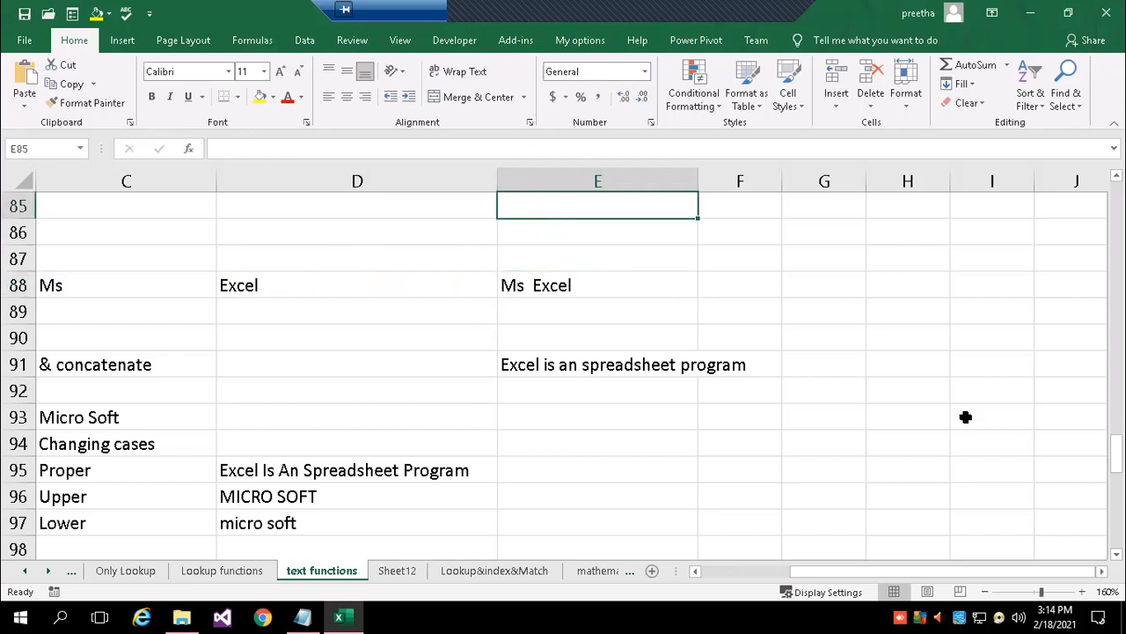
pyautogui.write('excel')
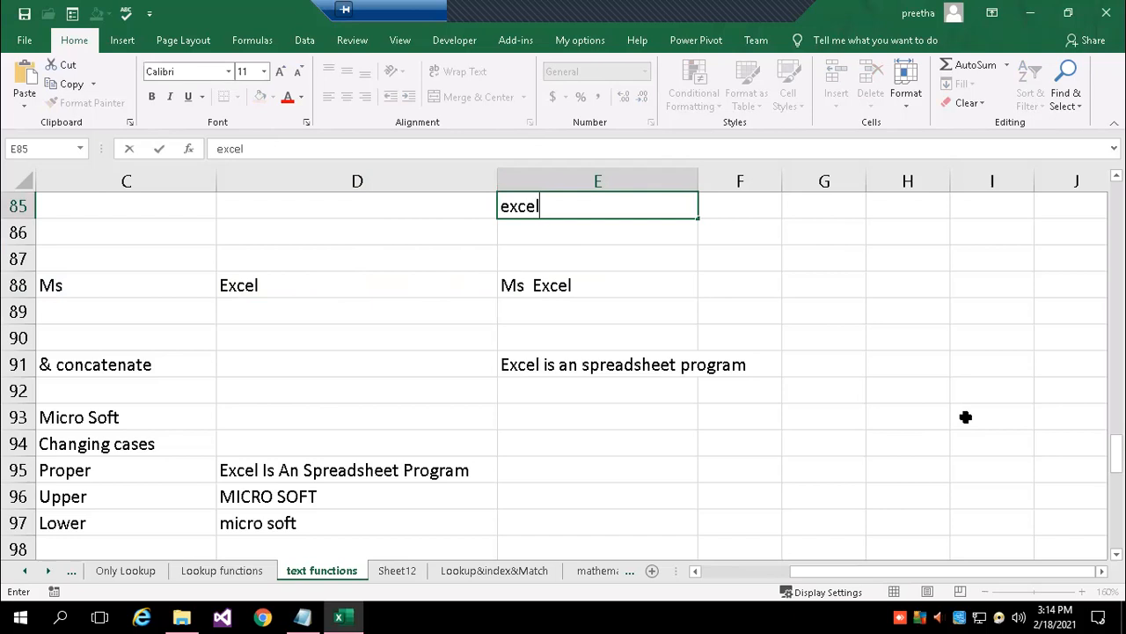
pyautogui.press('Tab')
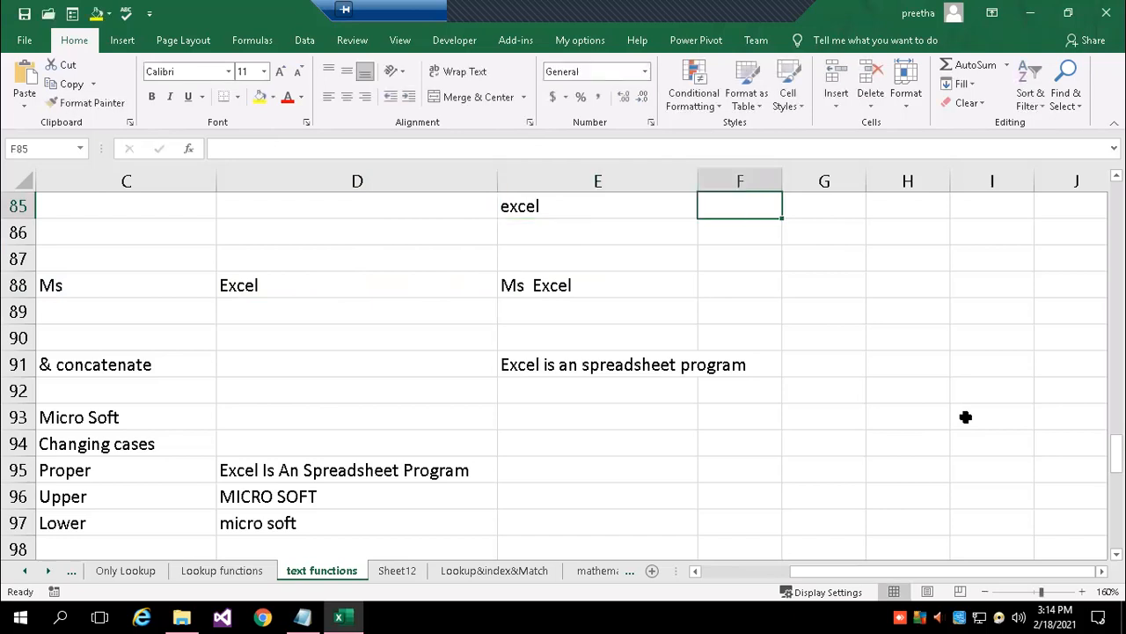
pyautogui.write('2016')
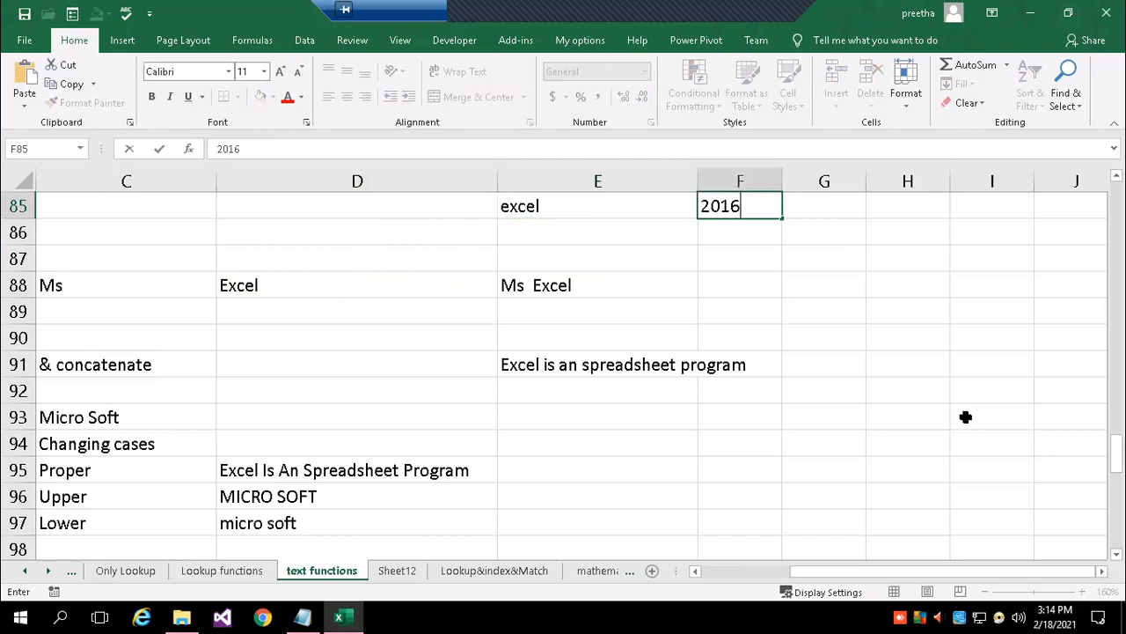
pyautogui.press('Tab')
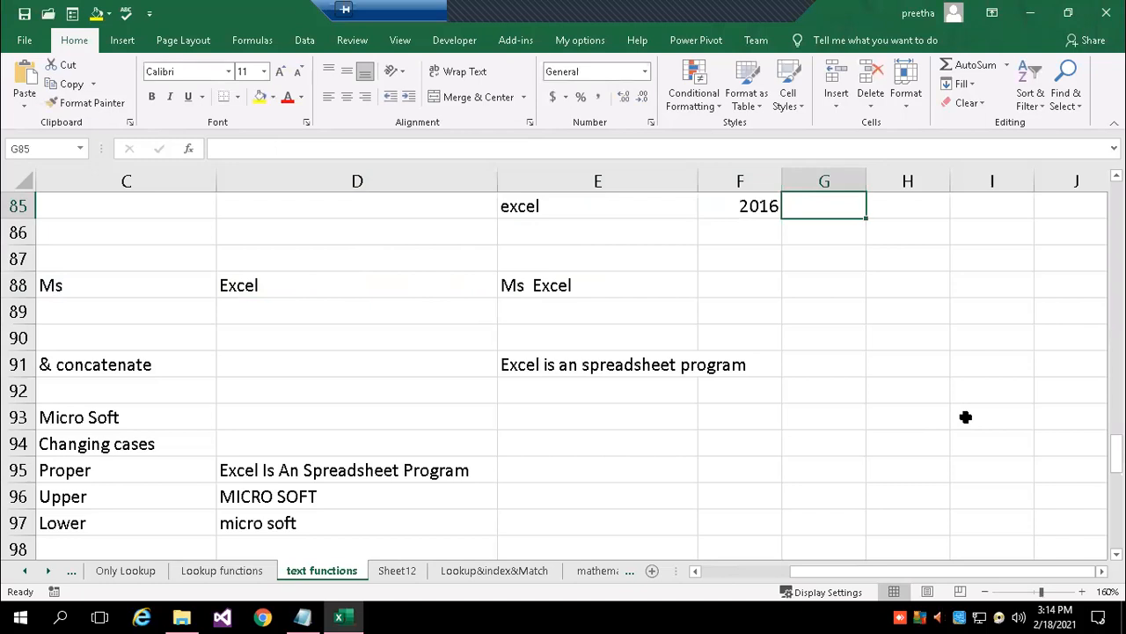
# Join E85 and F85 in G85 with the formula =E85&F85.
pyautogui.write('=')
pyautogui.click(654, 200)
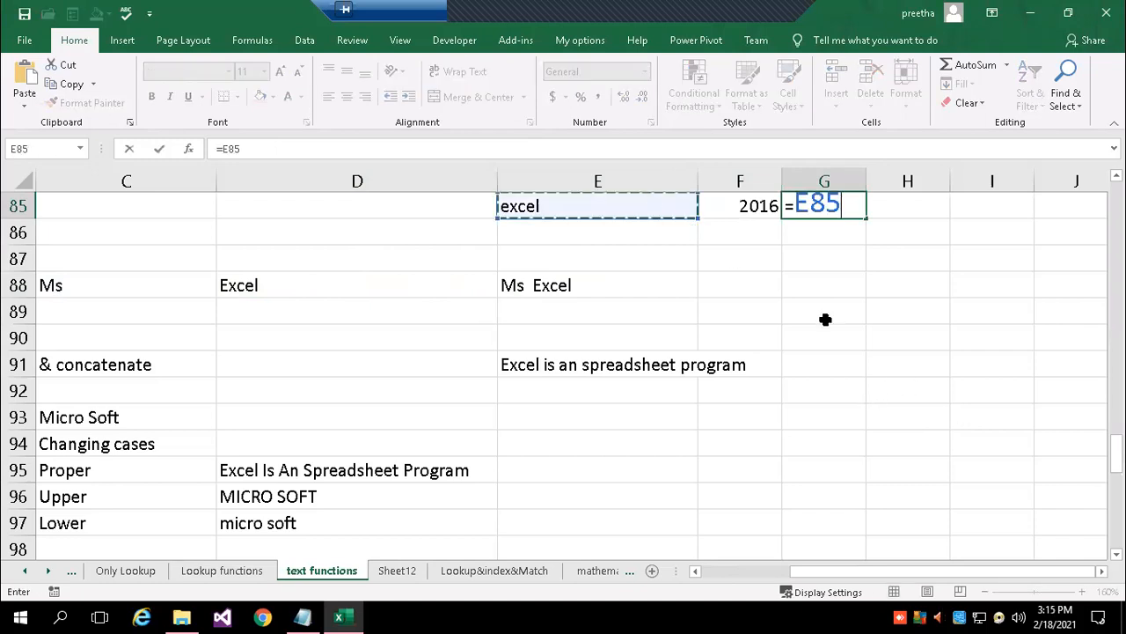
pyautogui.write('&')
pyautogui.click(748, 206)
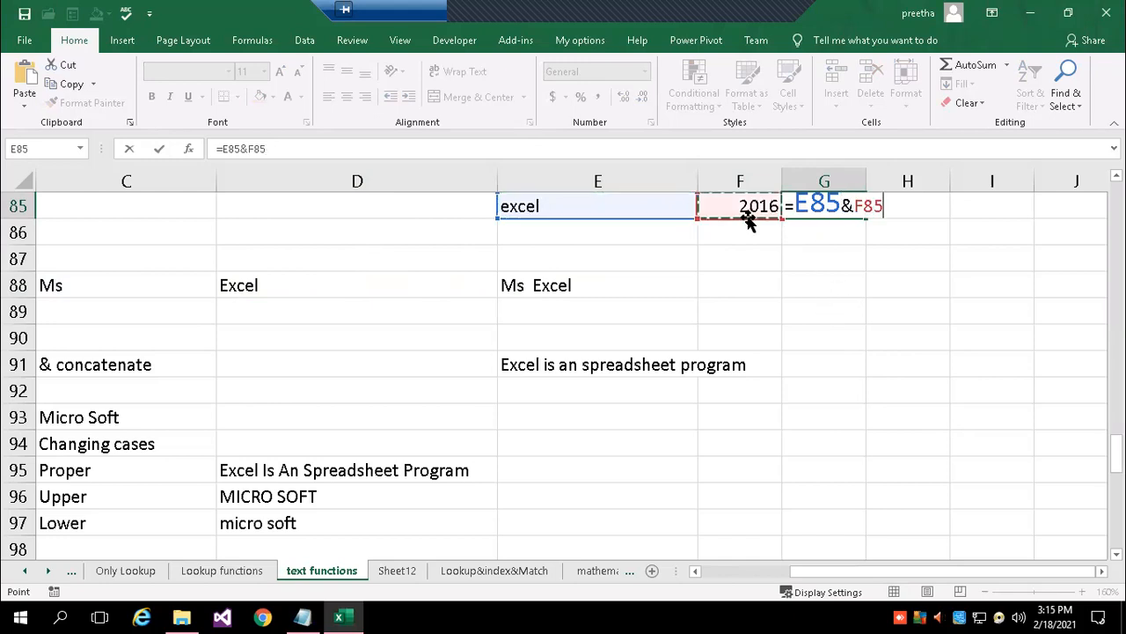
pyautogui.press('Return')
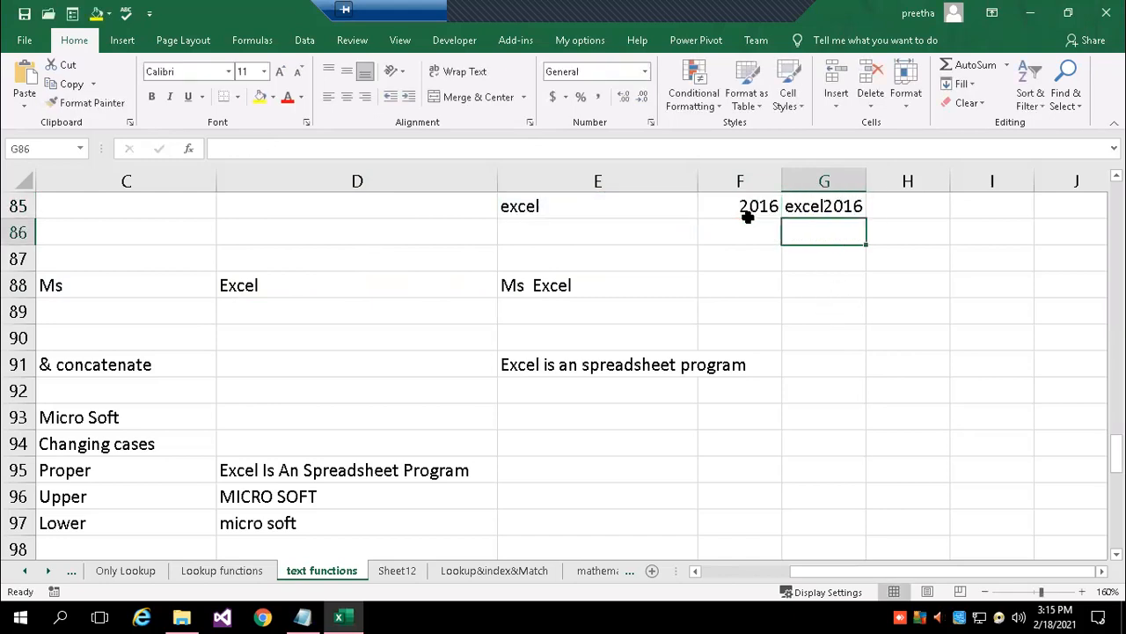
# Add a trailing space after "excel" in E85 and review the & operator in the G85 formula.
pyautogui.click(801, 206)
pyautogui.click(576, 211)
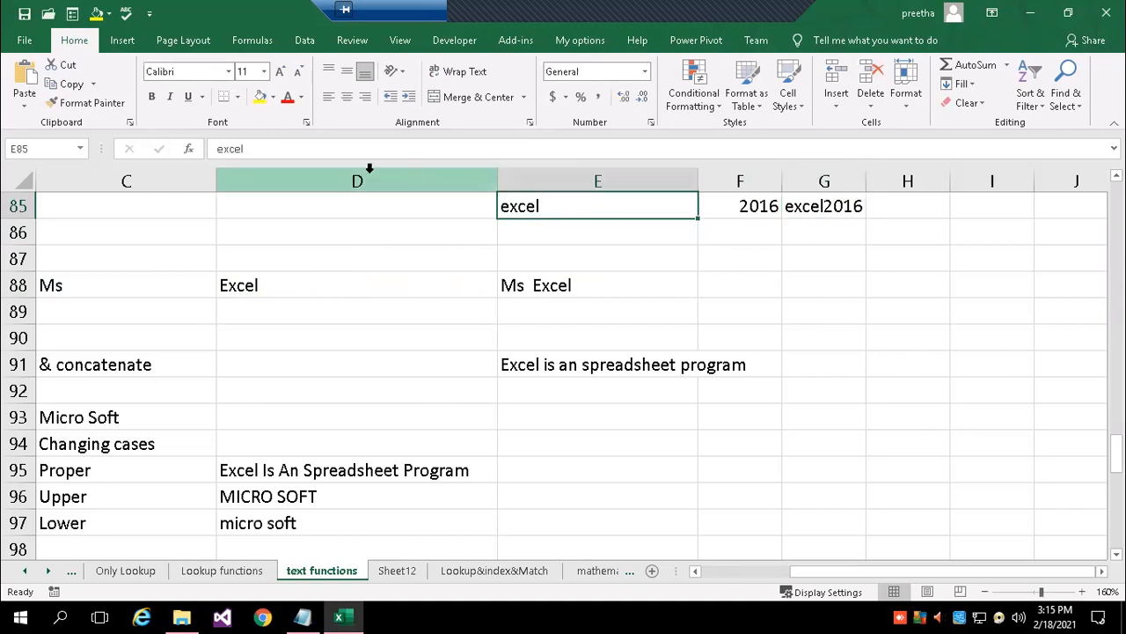
pyautogui.click(266, 148)
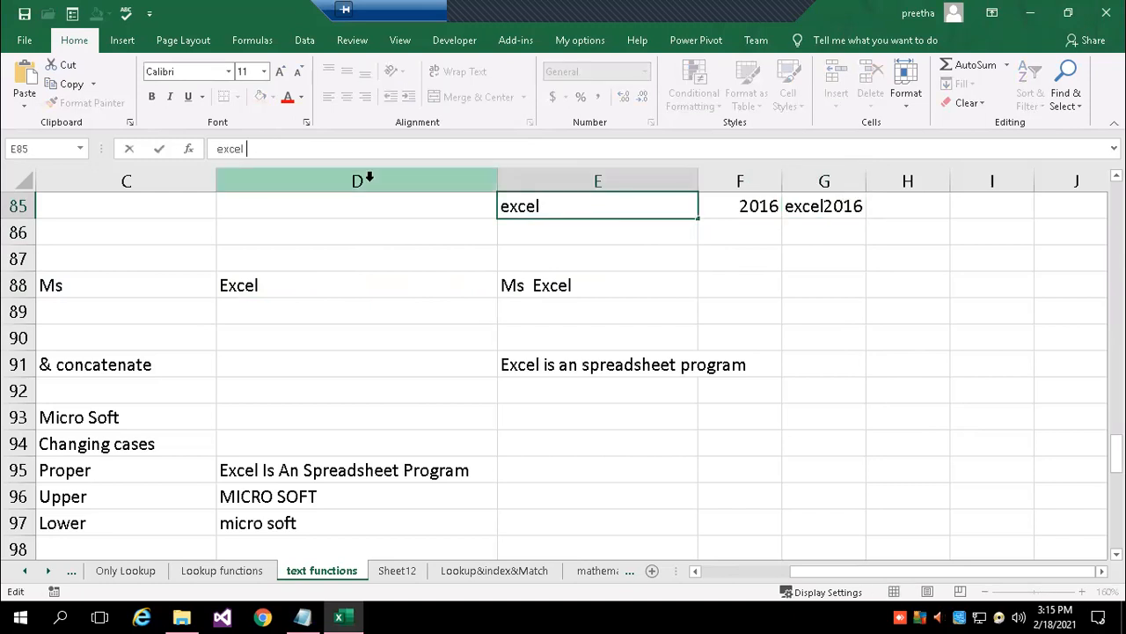
pyautogui.press('Return')
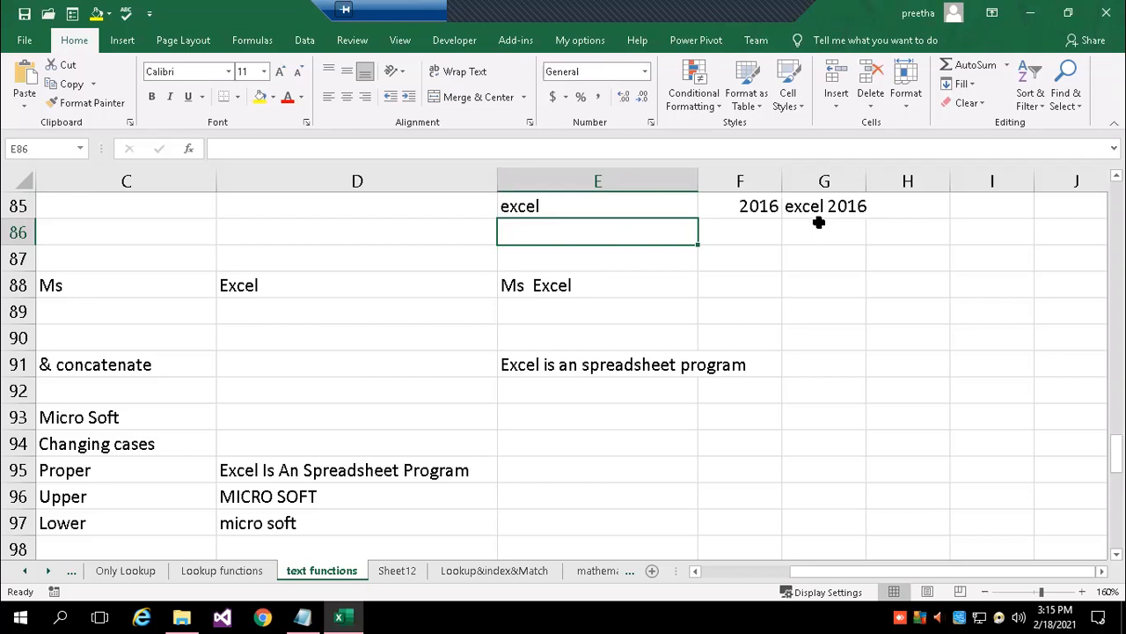
pyautogui.click(817, 209)
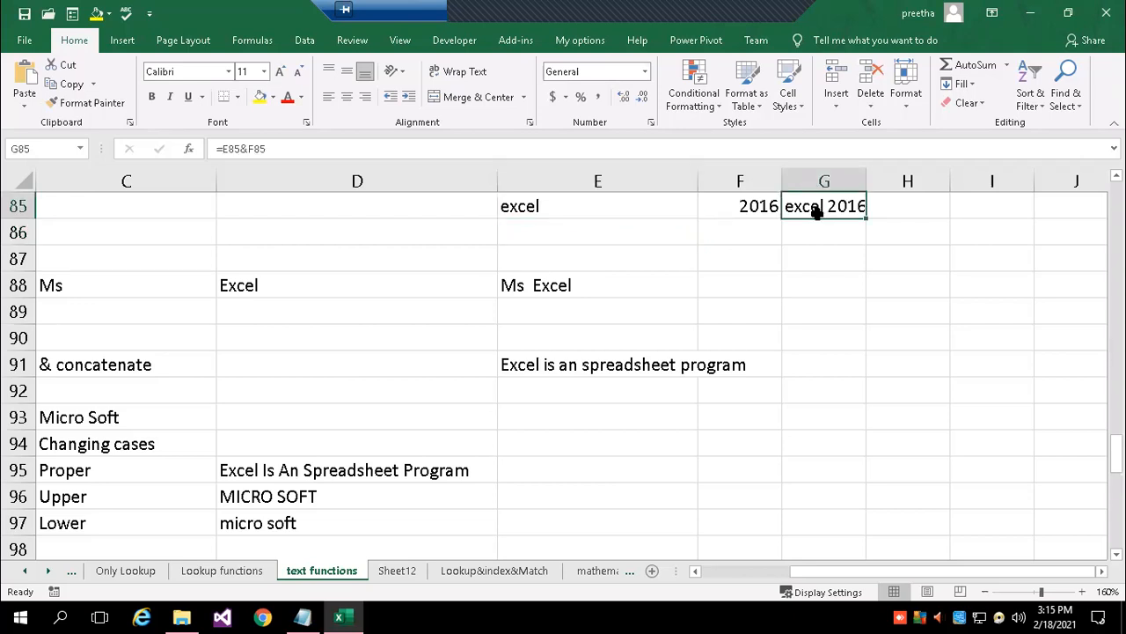
pyautogui.click(241, 149)
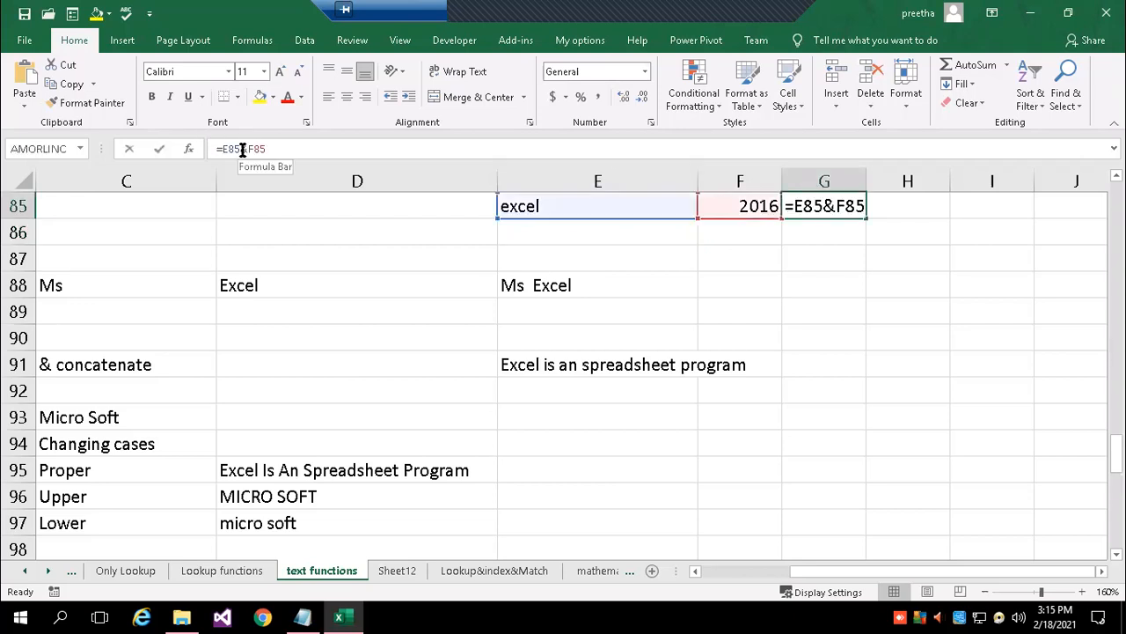
pyautogui.click(825, 205)
pyautogui.moveTo(843, 205); pyautogui.dragTo(853, 205)
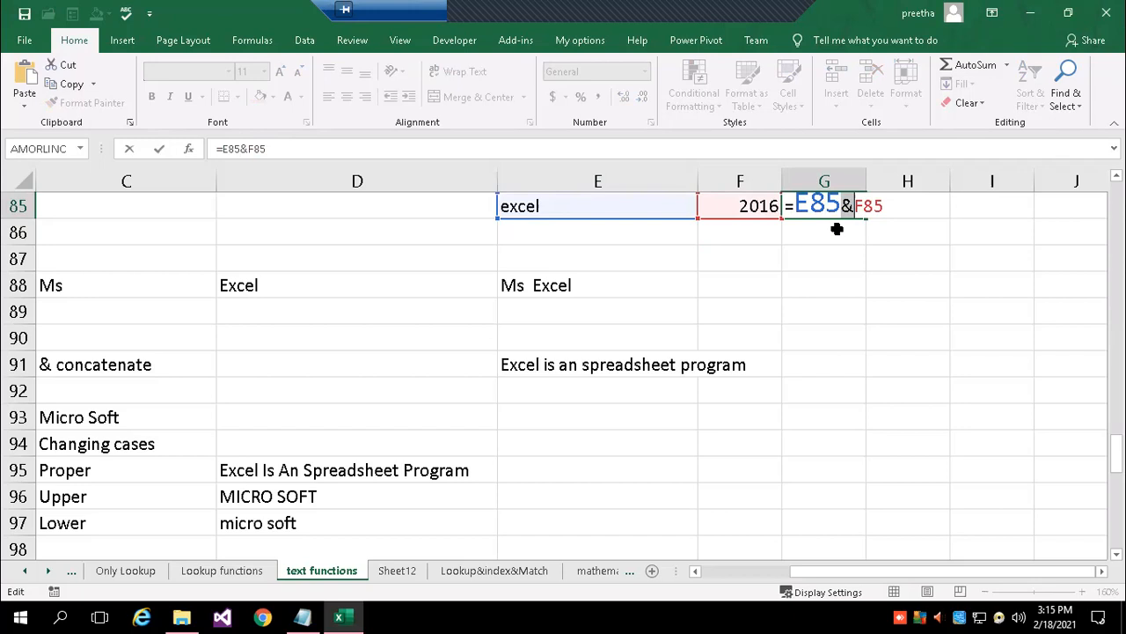
pyautogui.hotkey('ctrl', 'Return')
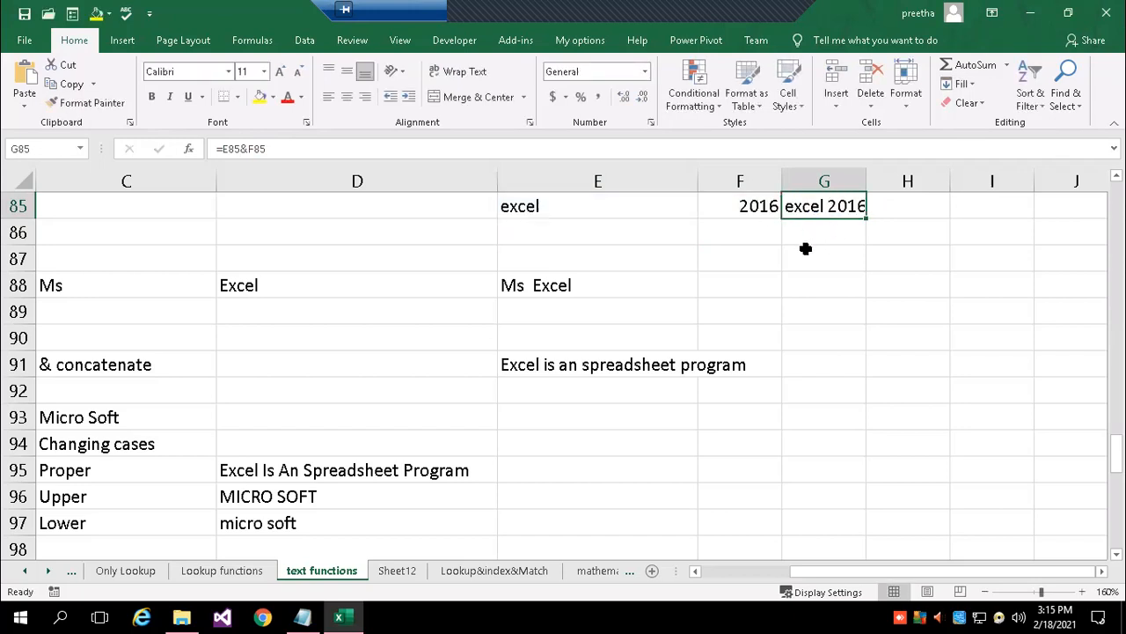
# Enter "ms" followed by a trailing space in D85.
pyautogui.click(439, 215)
pyautogui.write('m')
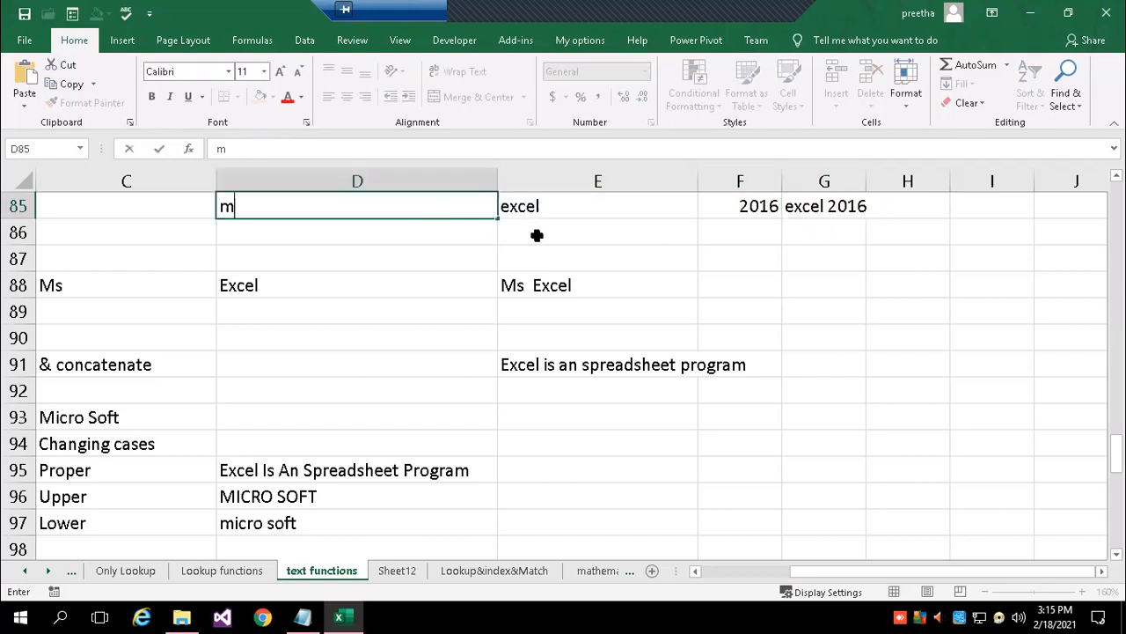
pyautogui.write('s')
pyautogui.click(828, 287)
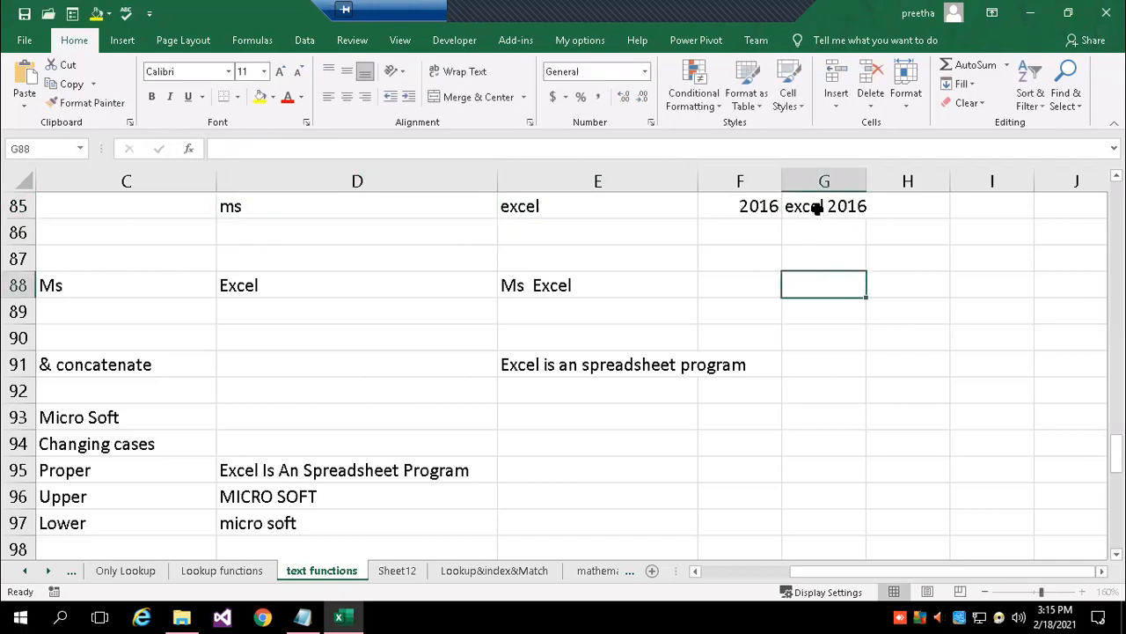
pyautogui.click(308, 209)
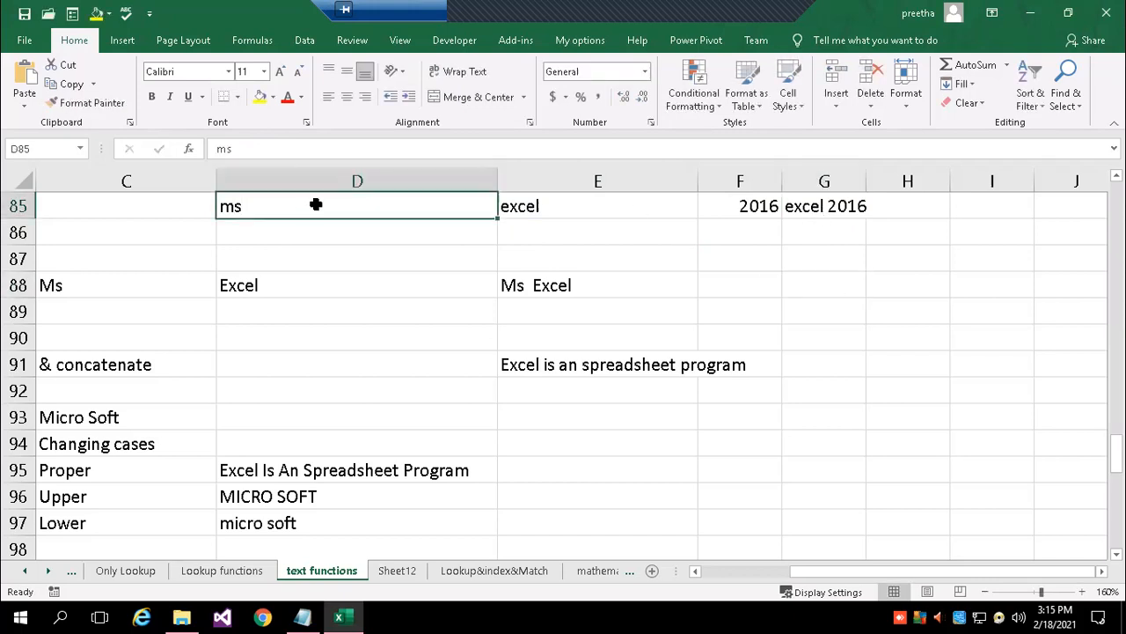
pyautogui.click(286, 151)
# Extend the G85 formula to =D85&E85&F85 and review the cells it joins.
pyautogui.click(796, 209)
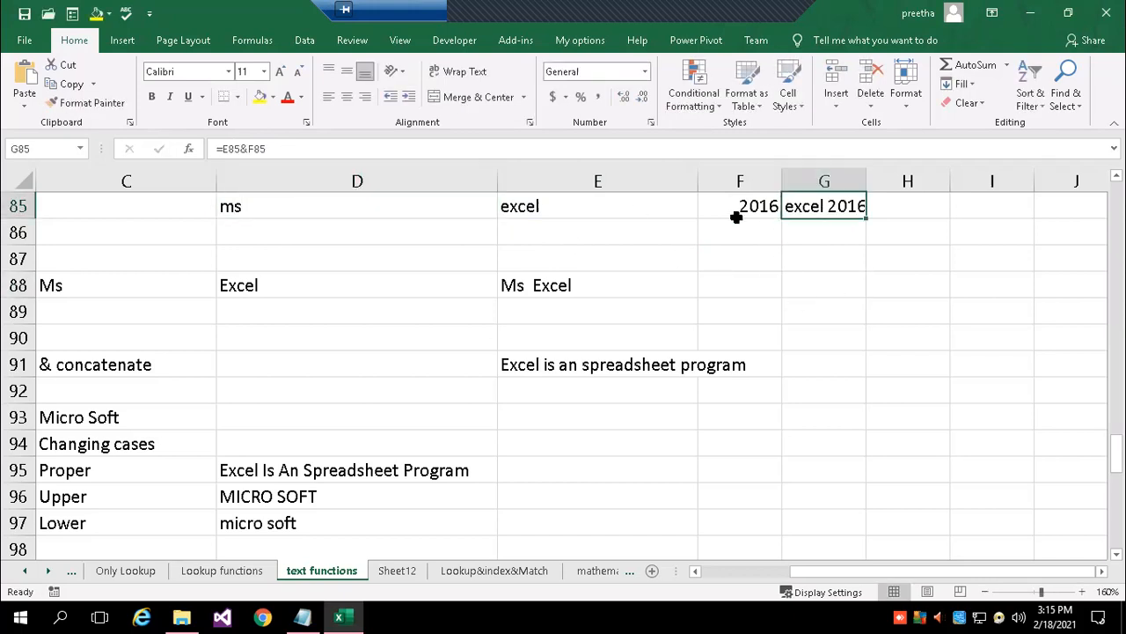
pyautogui.click(221, 149)
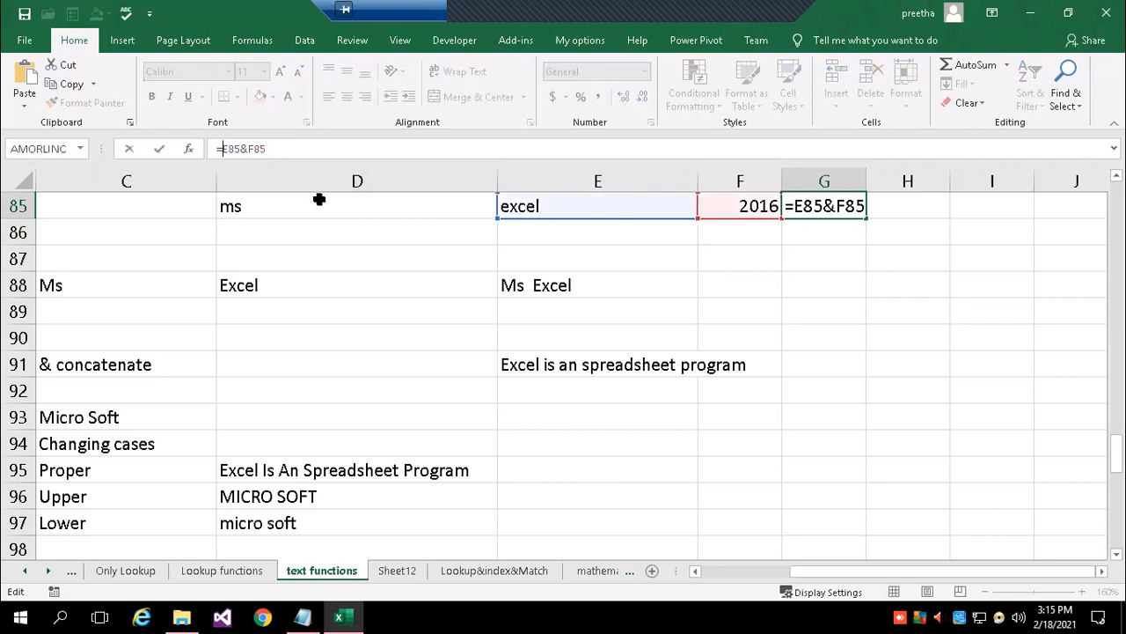
pyautogui.click(291, 206)
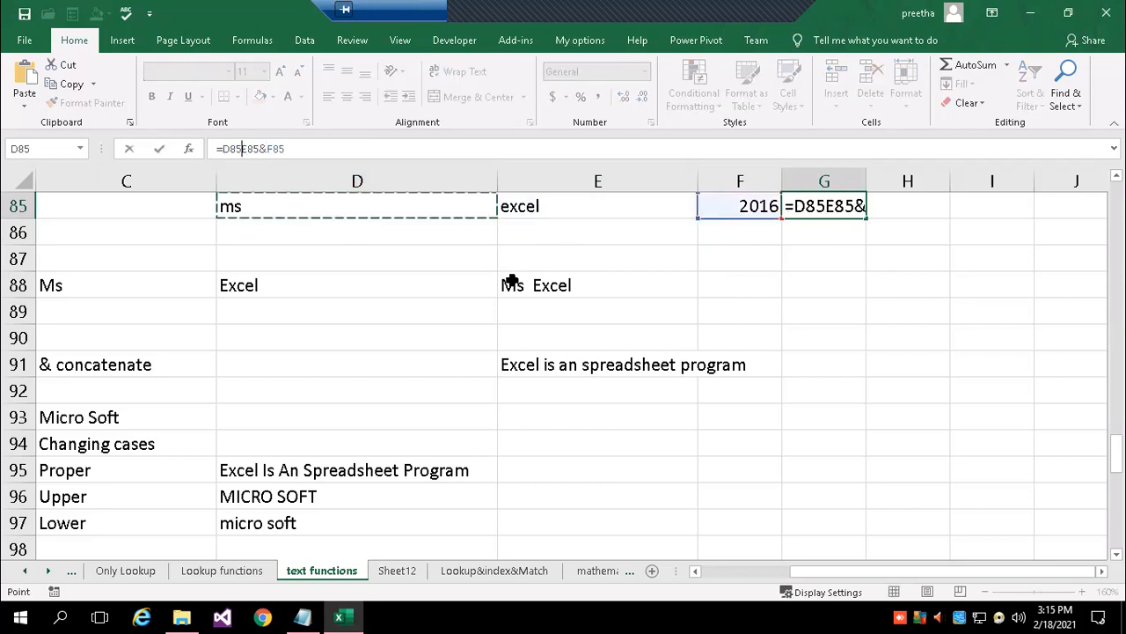
pyautogui.write('&')
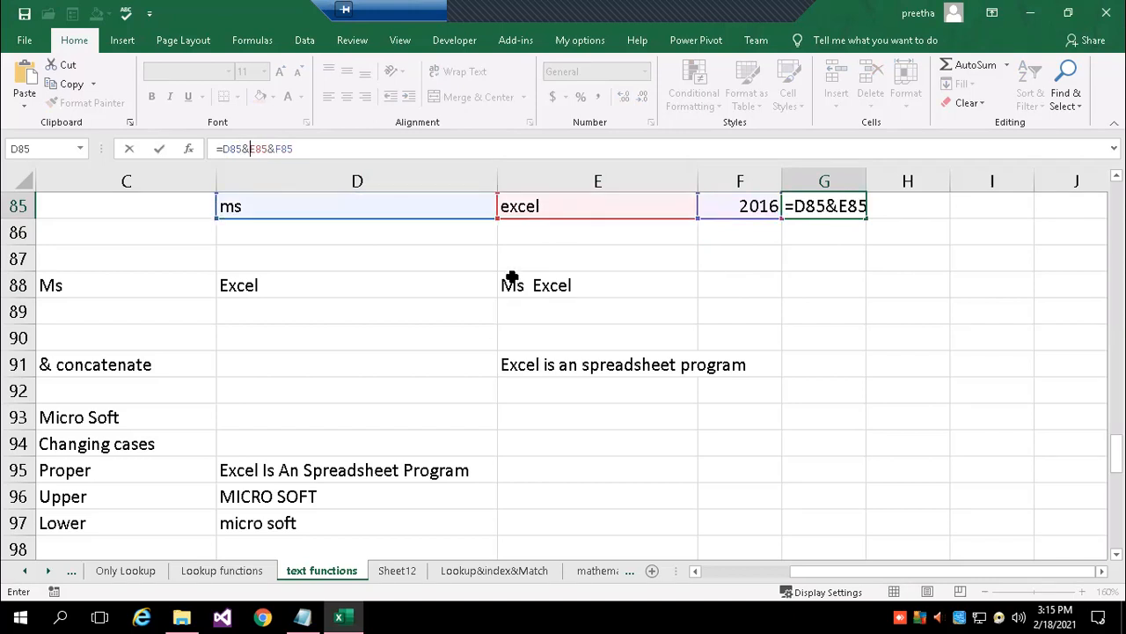
pyautogui.press('Return')
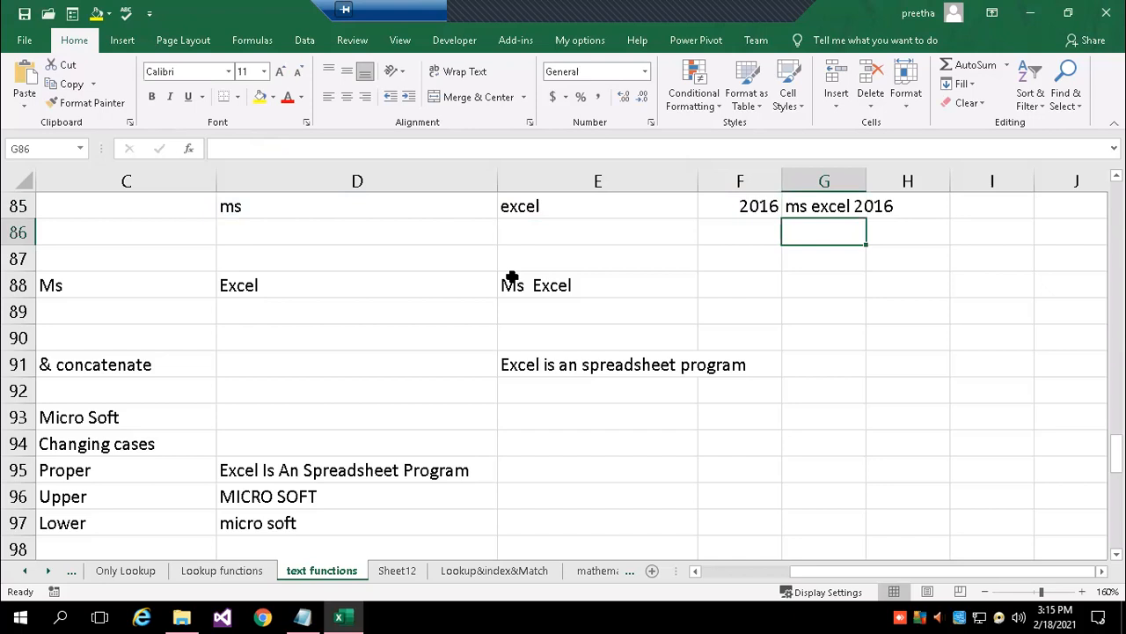
pyautogui.click(451, 206)
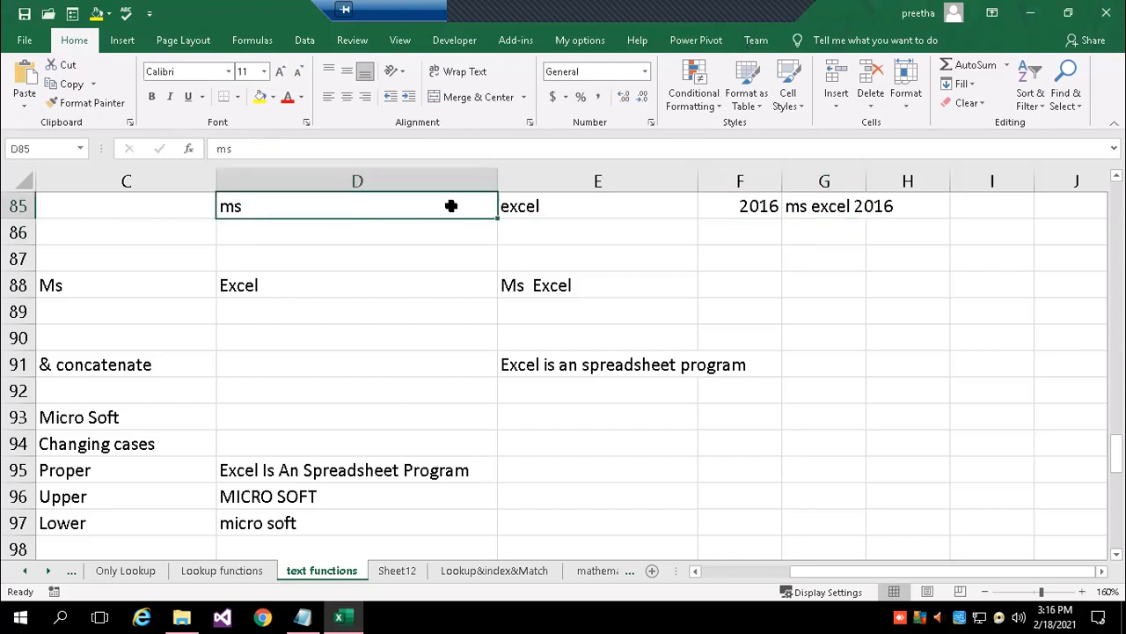
pyautogui.click(542, 206)
pyautogui.click(747, 205)
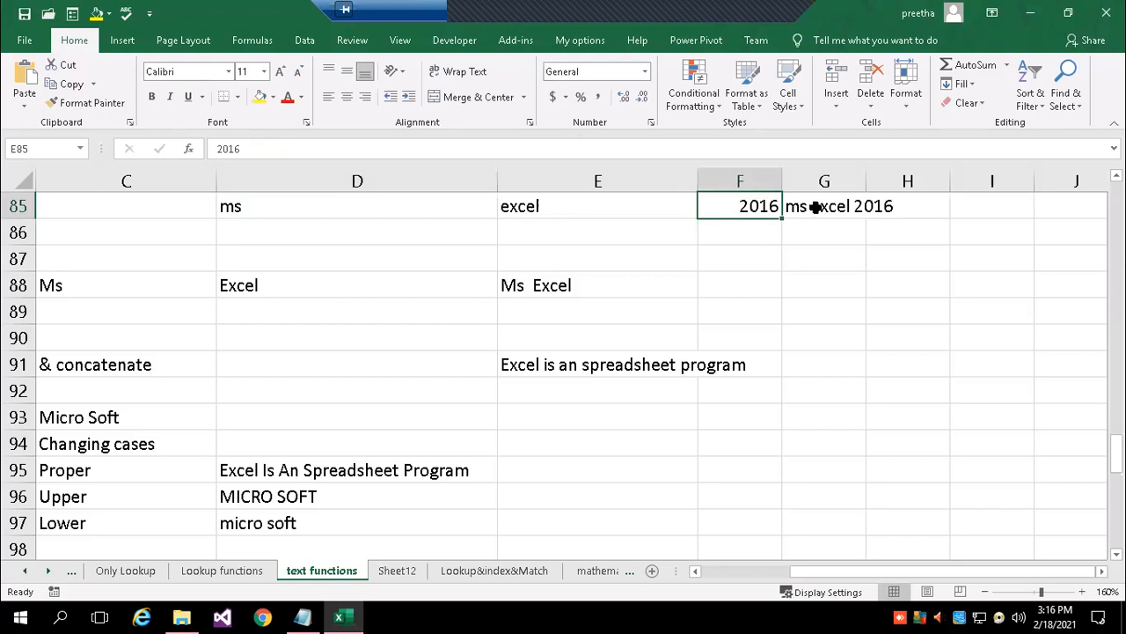
# Widen column G to fit its text and join the three row 85 cells in G86 with =CONCATENATE(D85,E85,F85).
pyautogui.click(816, 206)
pyautogui.moveTo(867, 181); pyautogui.dragTo(905, 178)
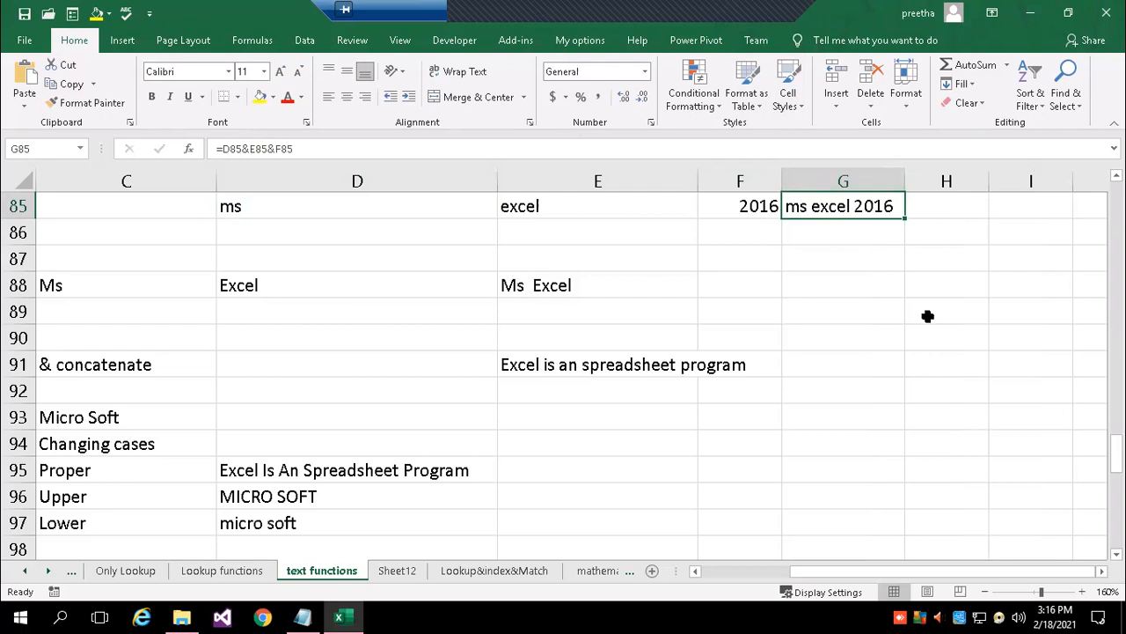
pyautogui.click(803, 234)
pyautogui.write('=con')
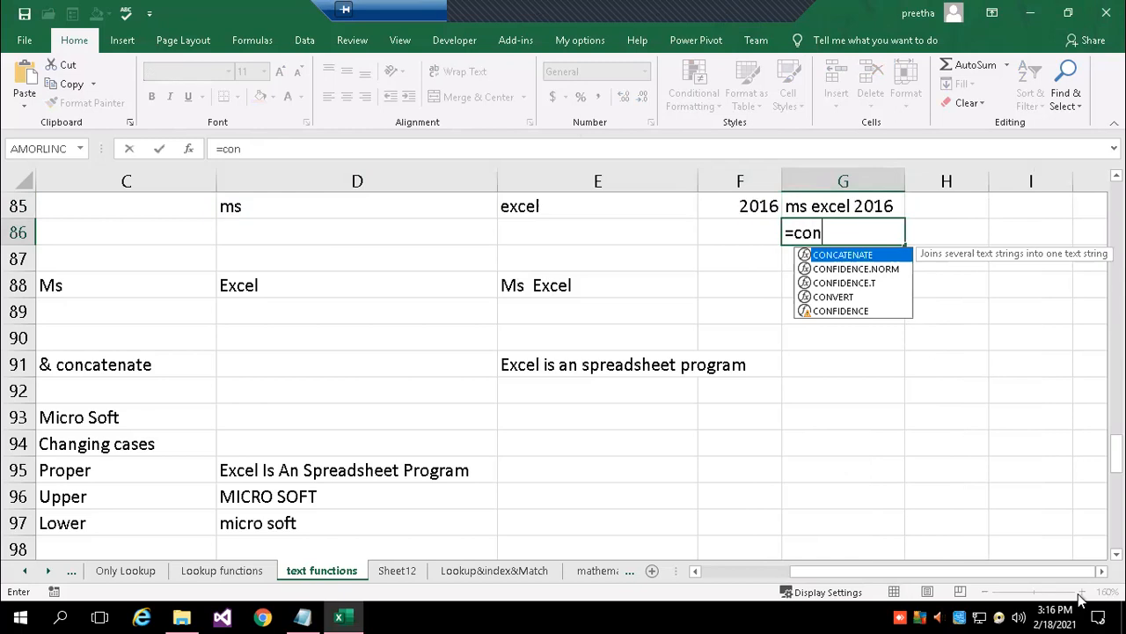
pyautogui.press('Tab')
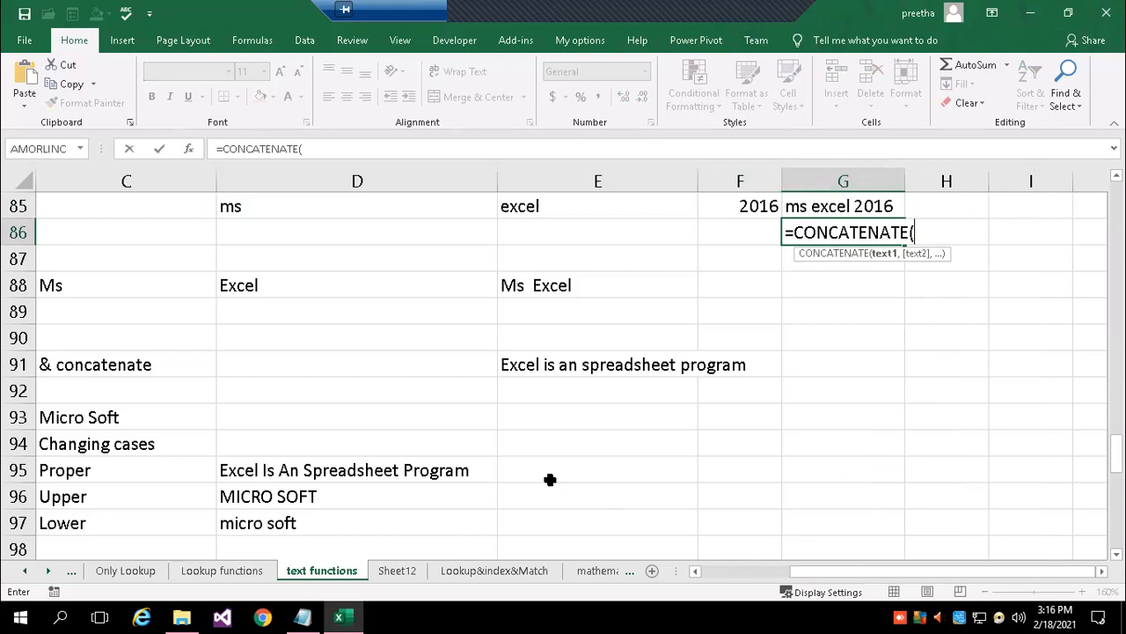
pyautogui.click(357, 204)
pyautogui.write(',')
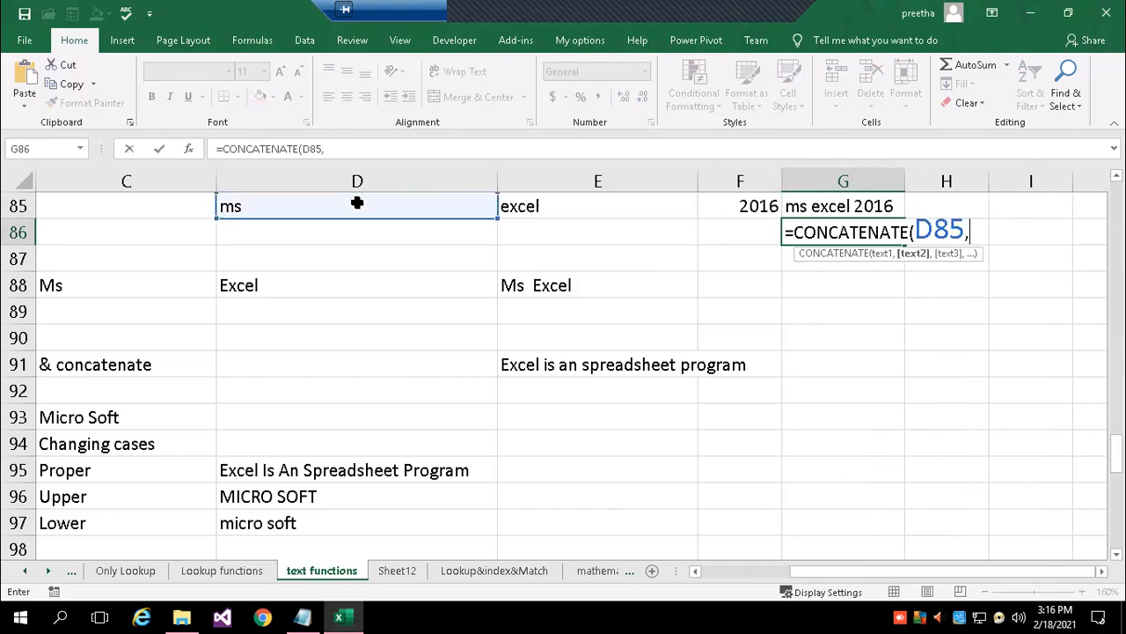
pyautogui.click(551, 213)
pyautogui.write(',')
pyautogui.click(743, 208)
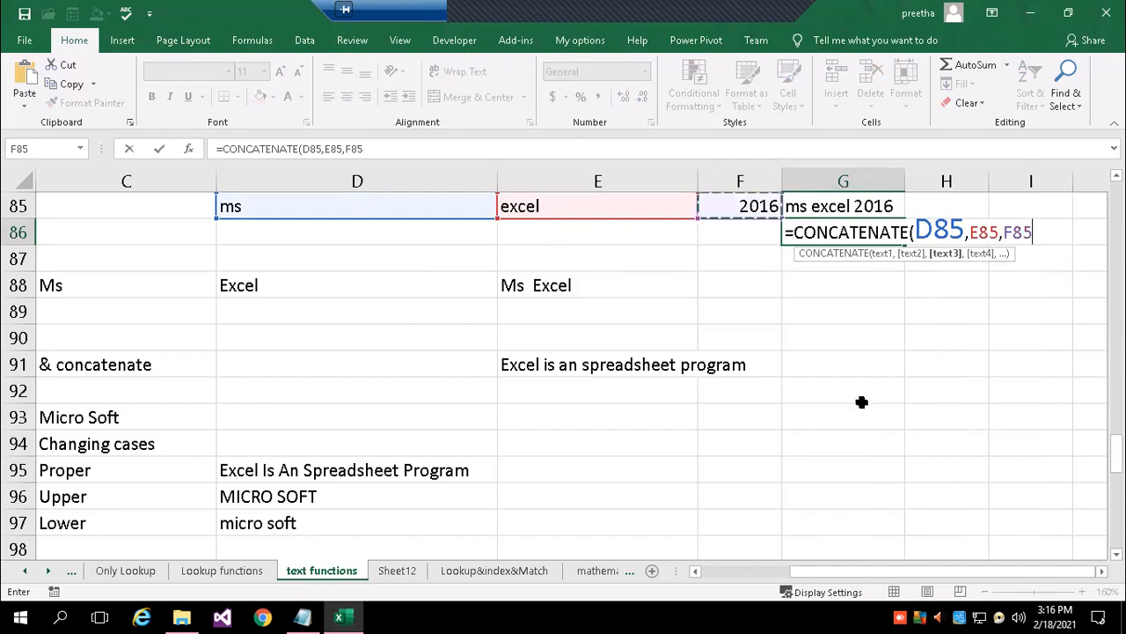
pyautogui.write(')')
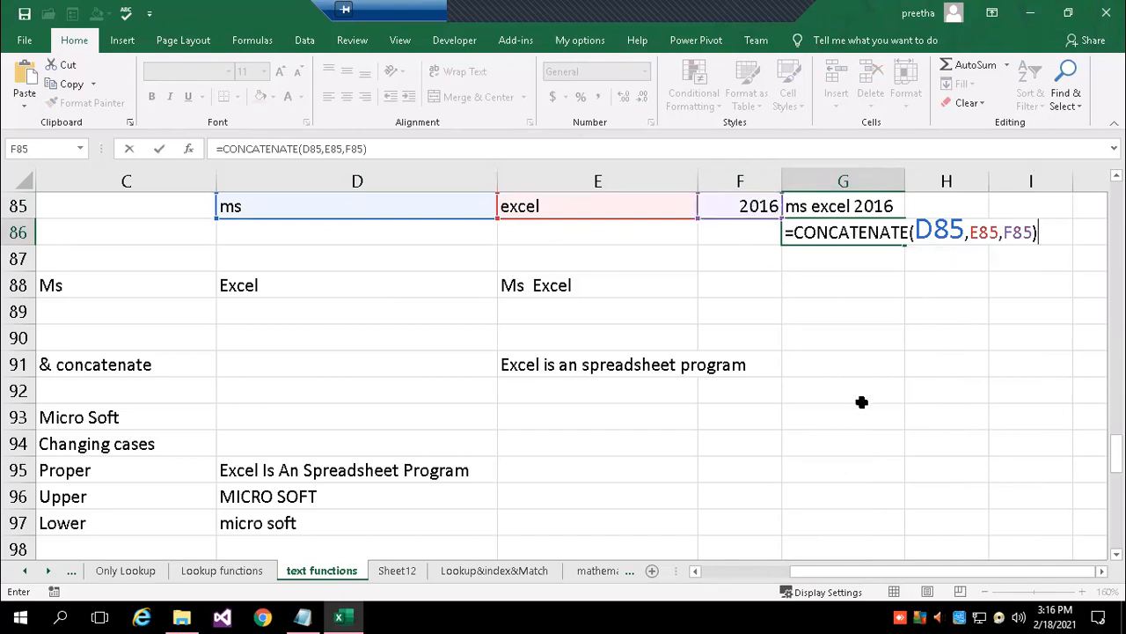
pyautogui.press('Return')
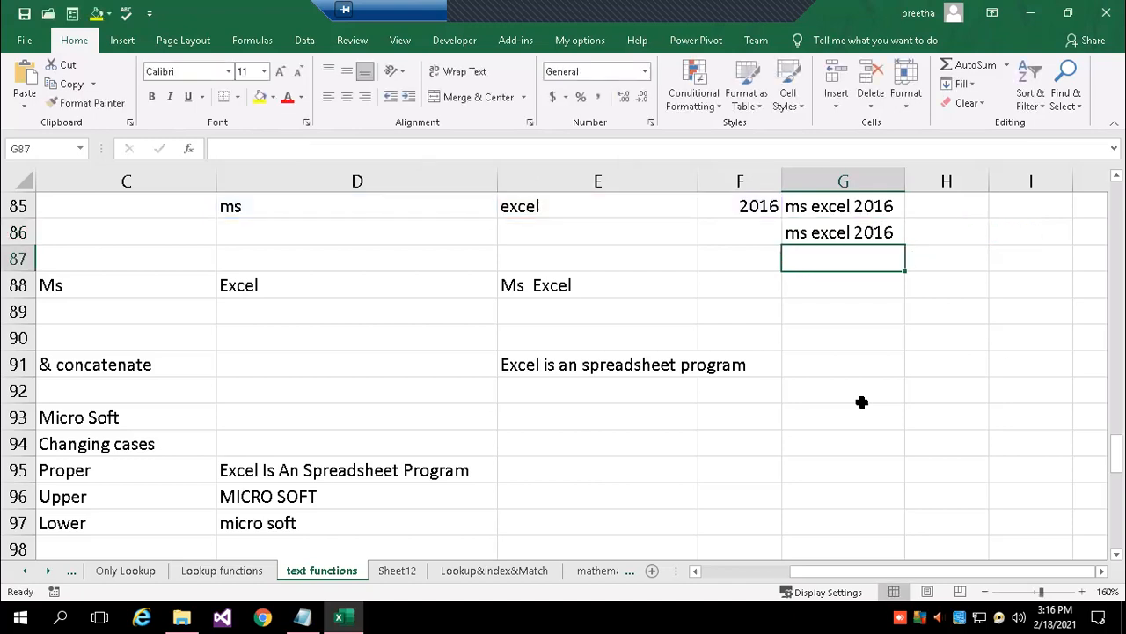
# Change F85 to 2020 and review the joining formulas in G85 and G86.
pyautogui.press('Up')
pyautogui.press('Up')
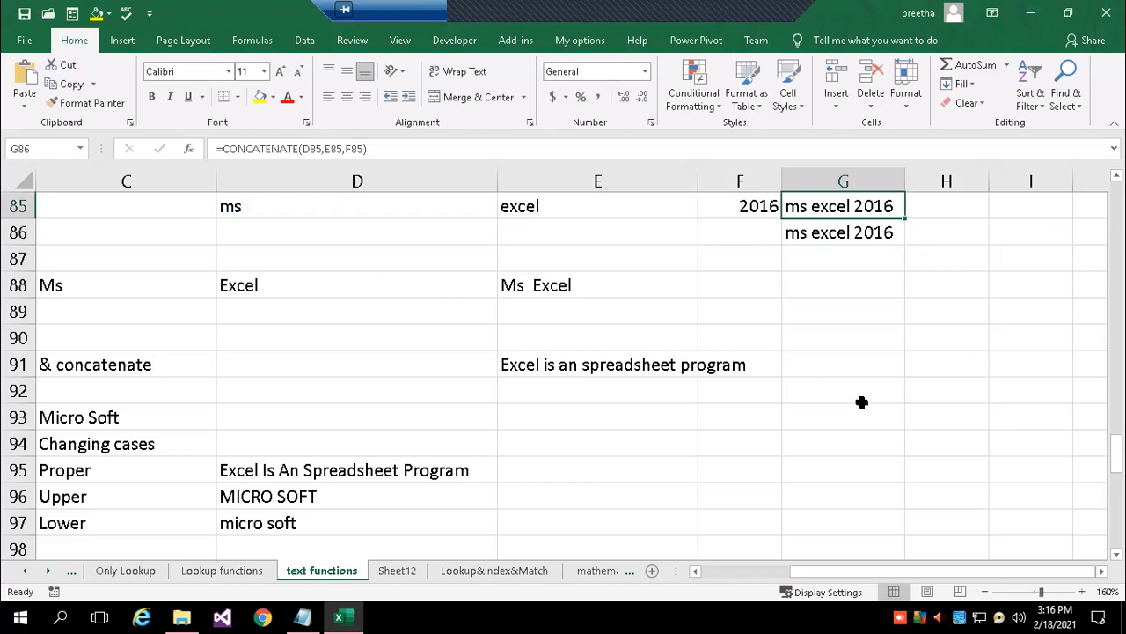
pyautogui.press('Left')
pyautogui.write('2020')
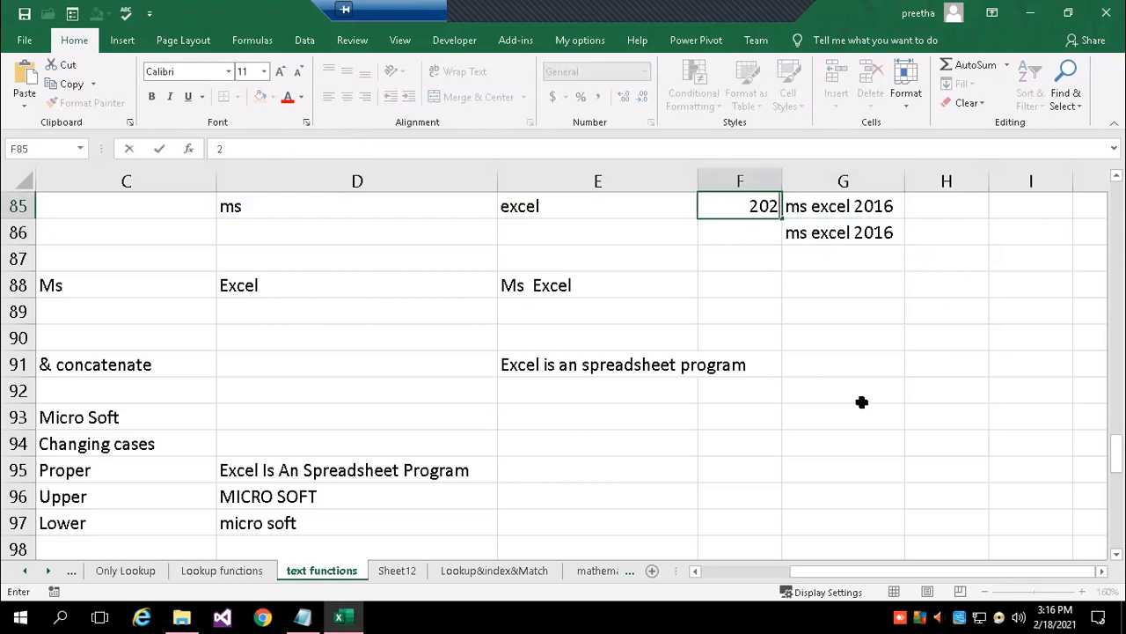
pyautogui.press('Return')
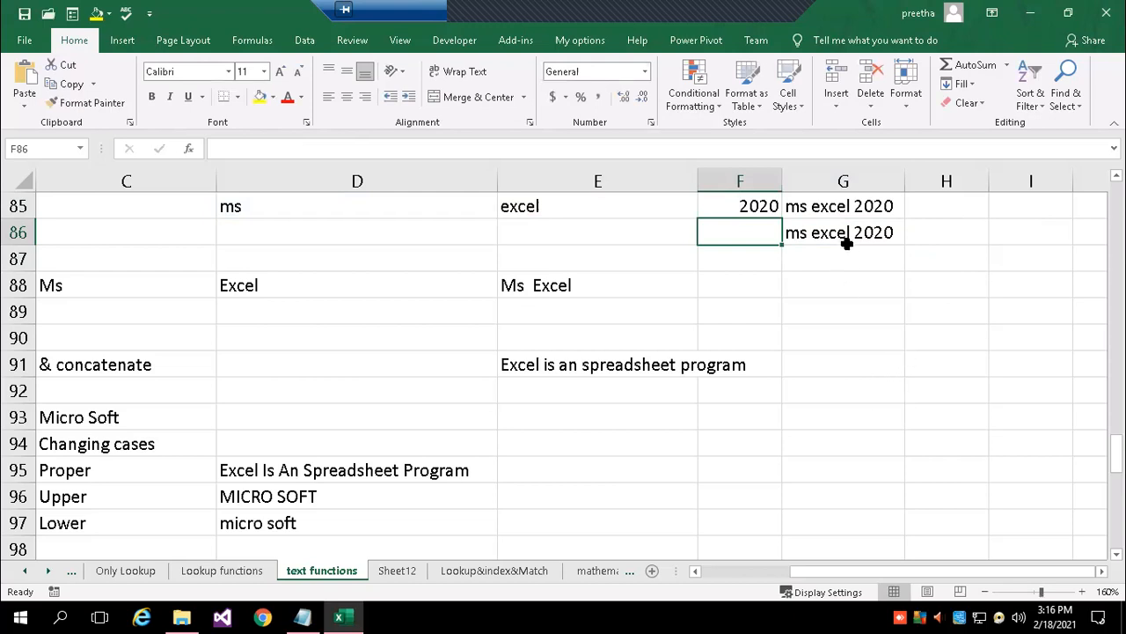
pyautogui.click(845, 213)
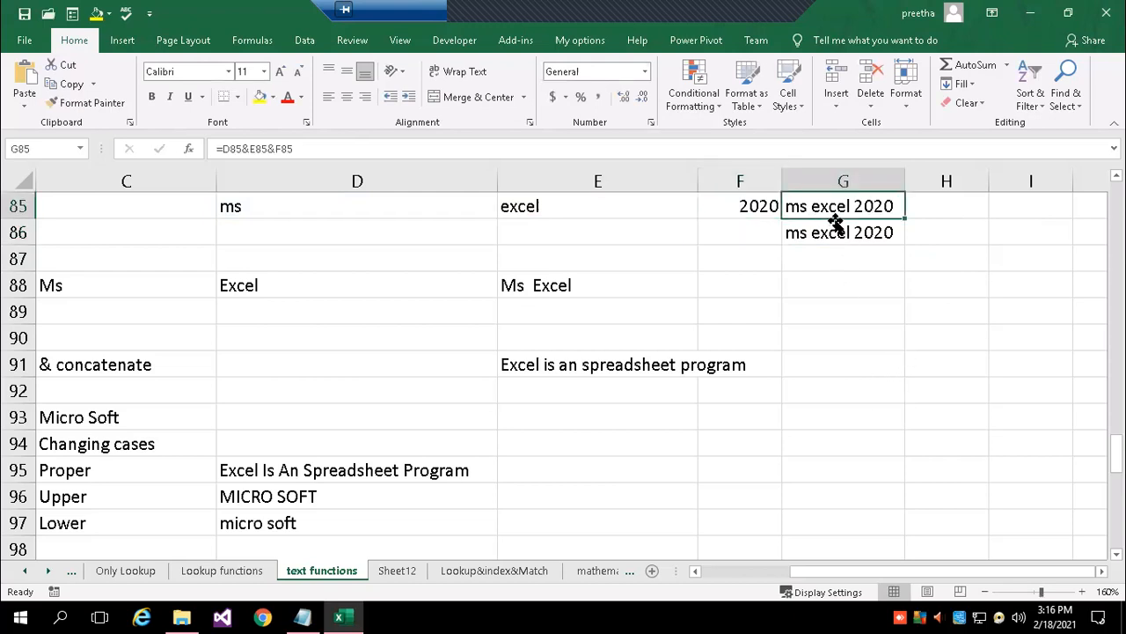
pyautogui.click(840, 233)
pyautogui.doubleClick(841, 233)
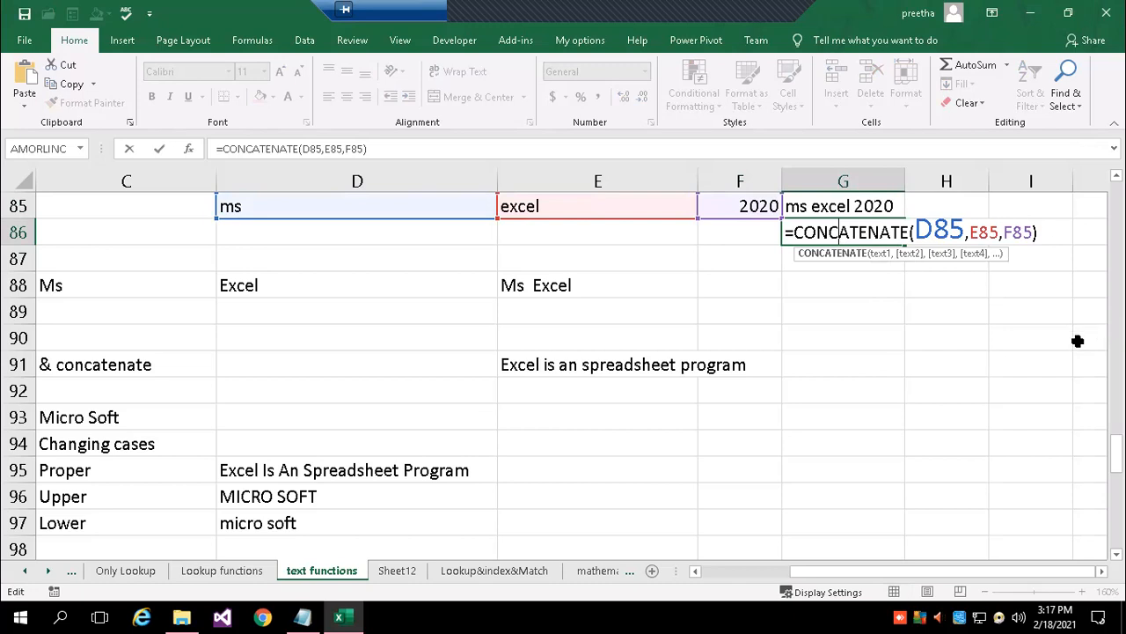
pyautogui.press('Return')
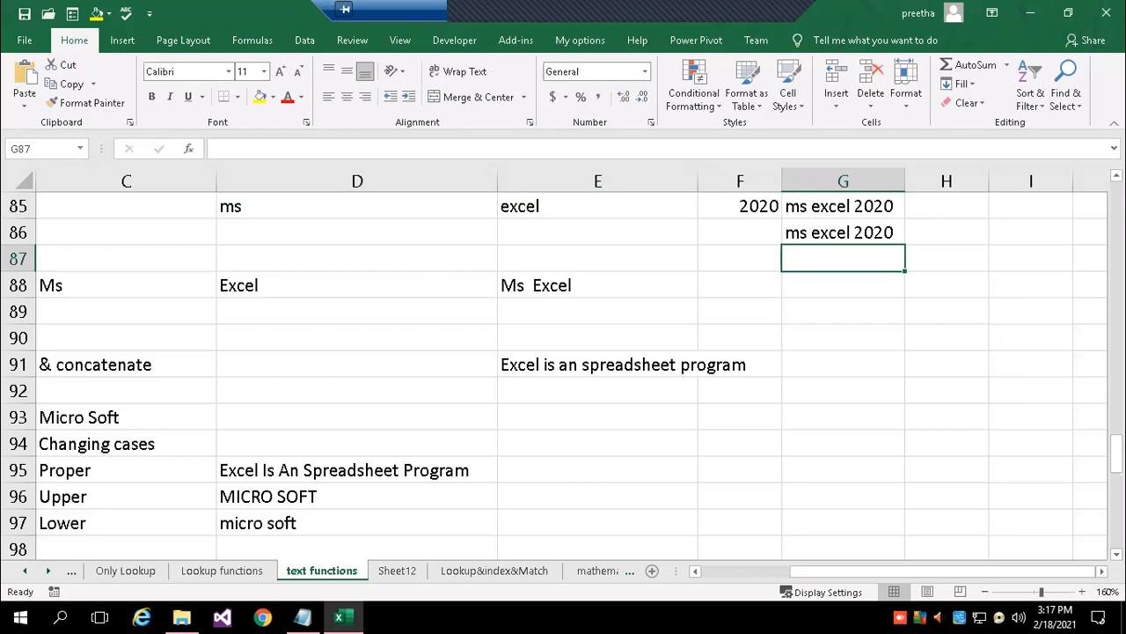
# Enter the column headings First, last and full in cells I85 to K85.
pyautogui.doubleClick(1101, 571)
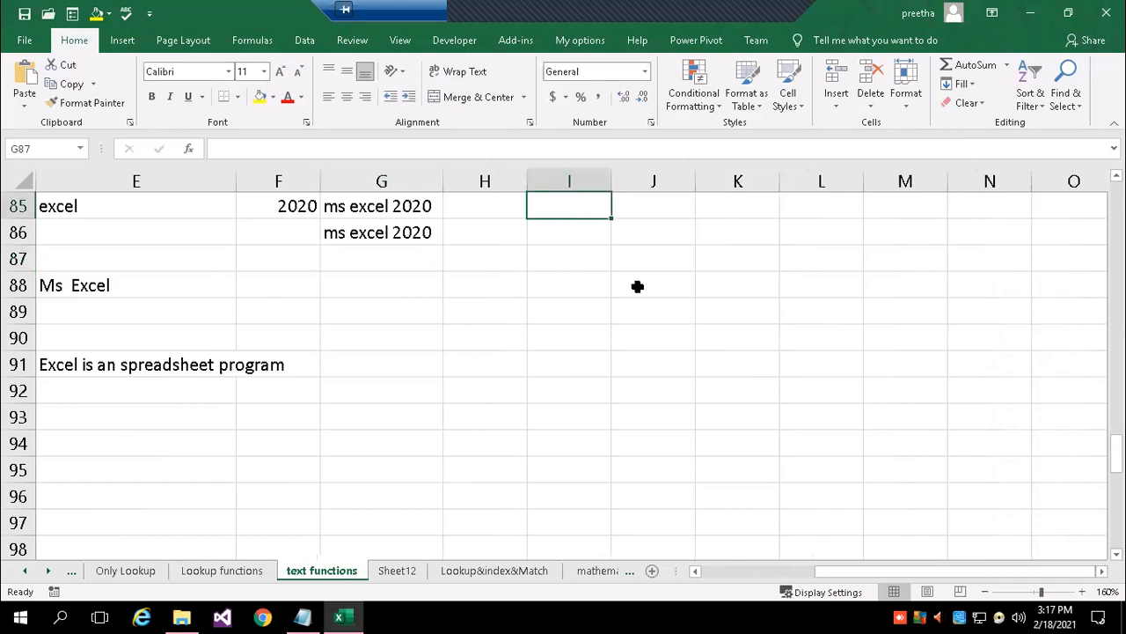
pyautogui.write('firt')
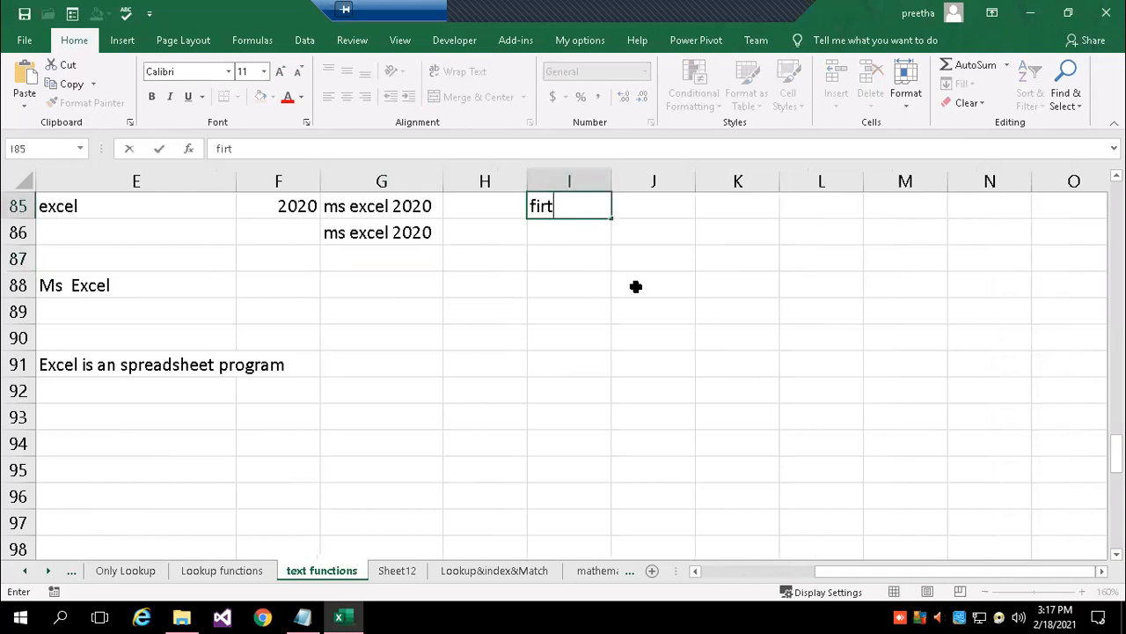
pyautogui.press('Tab')
pyautogui.write('last')
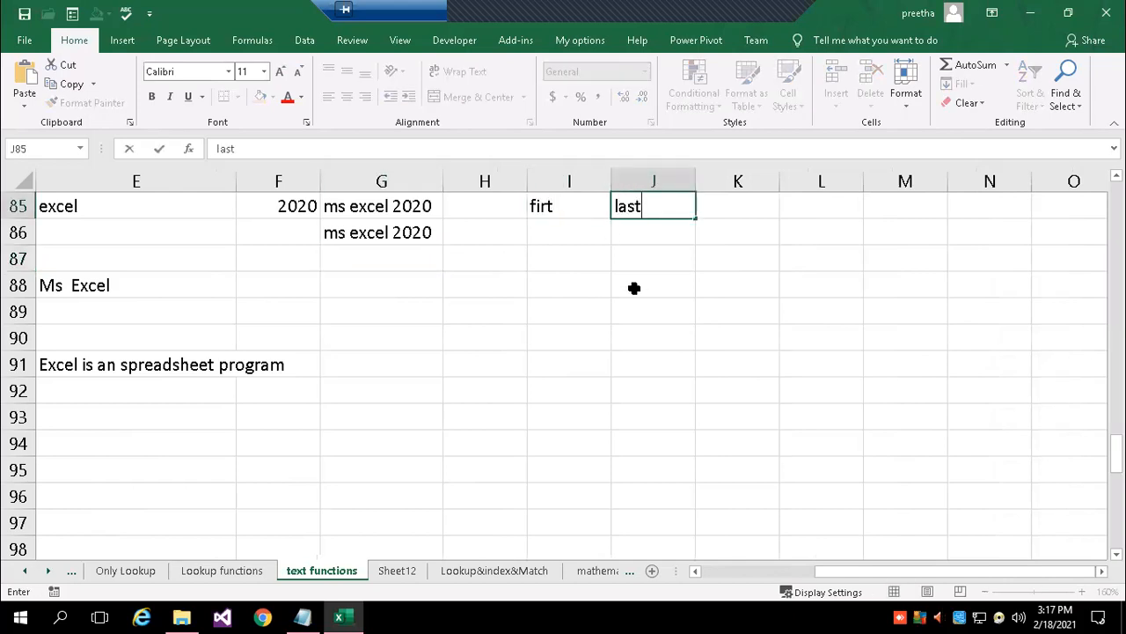
pyautogui.press('Tab')
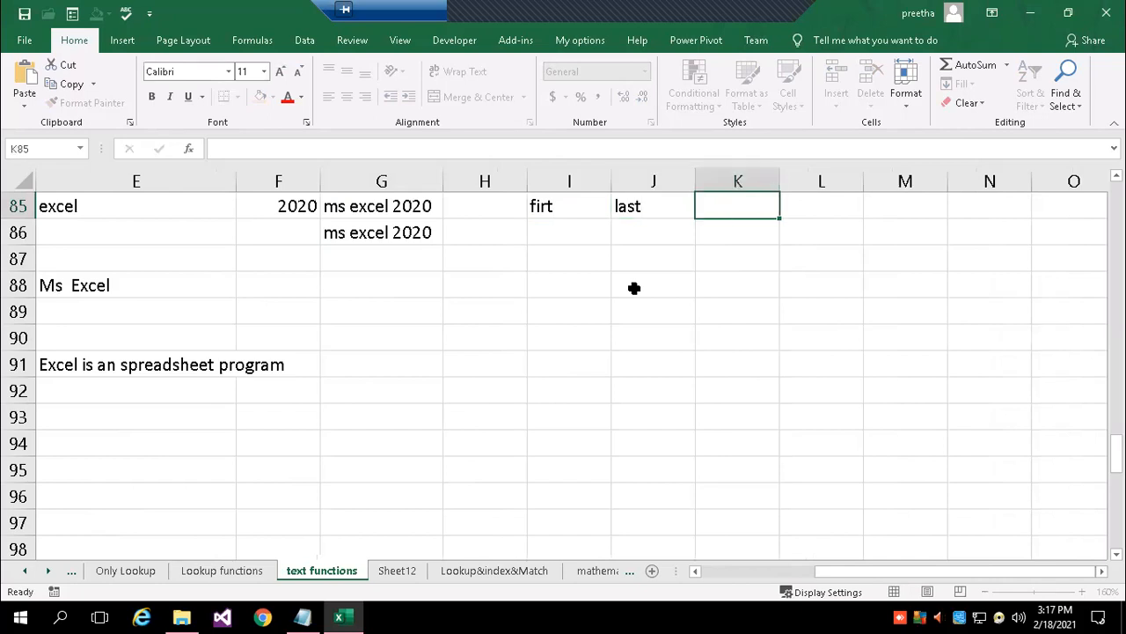
pyautogui.write('full')
pyautogui.press('Return')
pyautogui.press('Left')
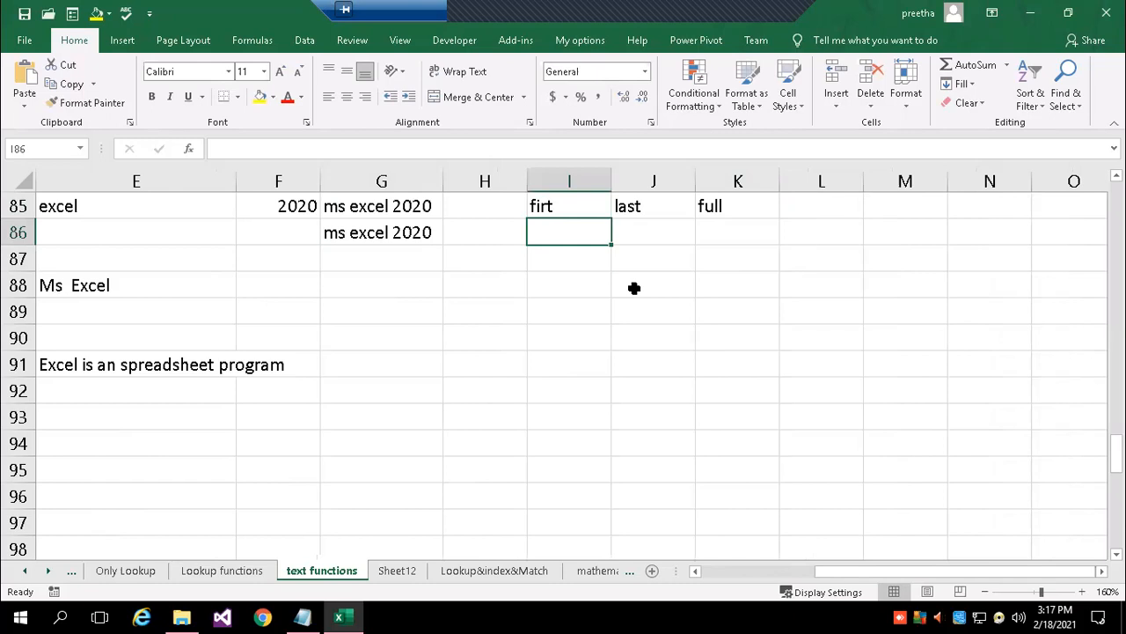
pyautogui.press('Up')
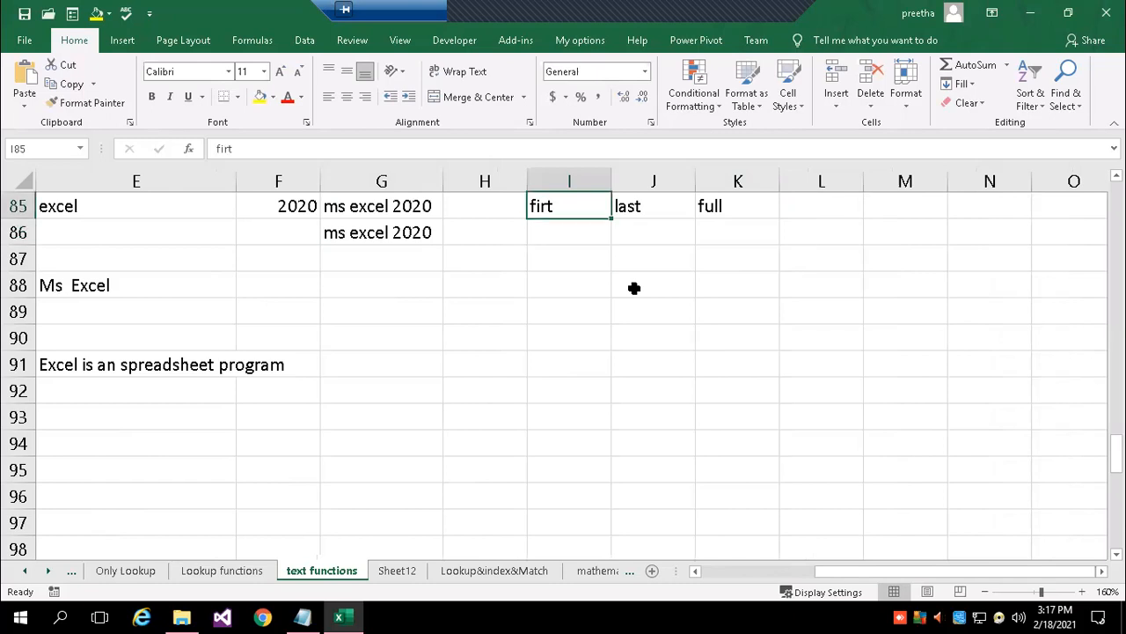
pyautogui.write('First')
pyautogui.press('Return')
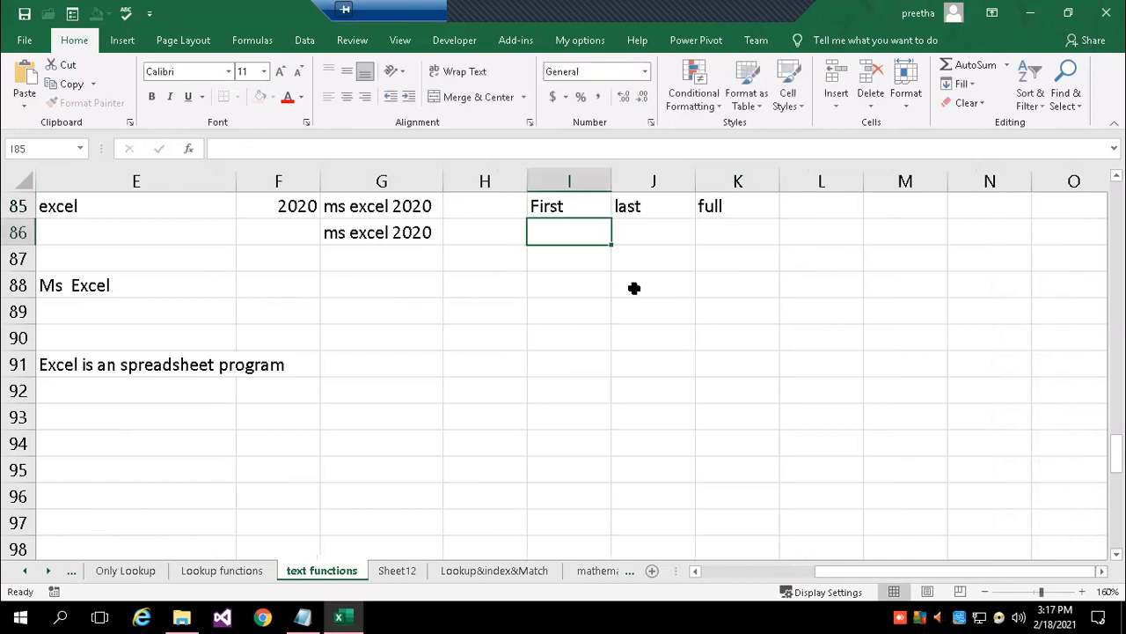
# Fill in the person's first name in I86 and last name in J86.
pyautogui.write('Ramesh')
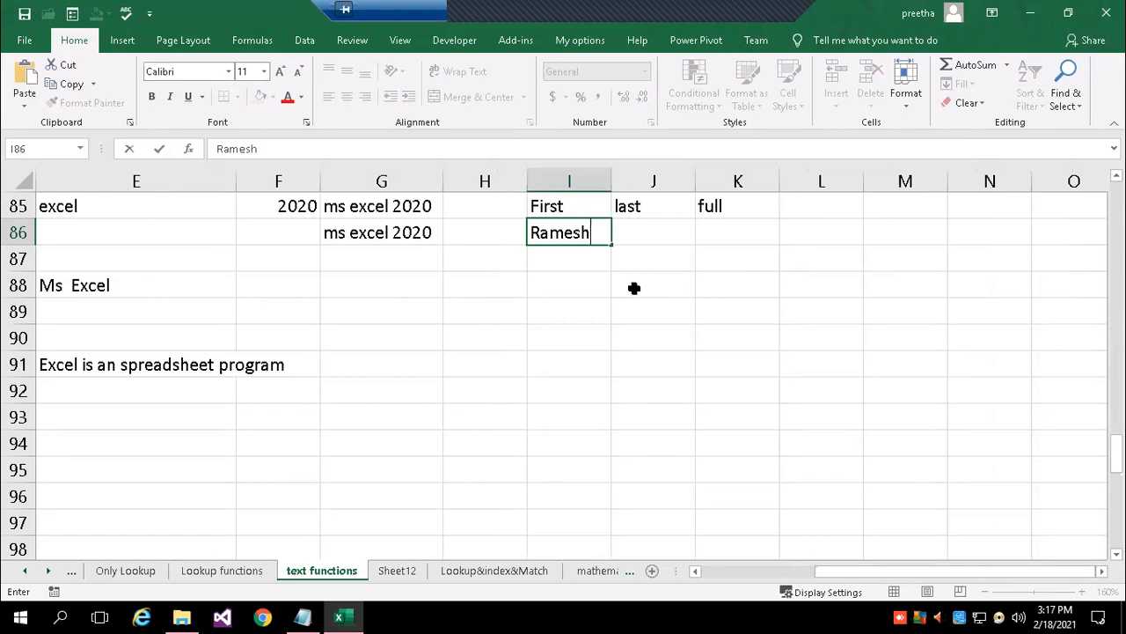
pyautogui.press('Tab')
pyautogui.write('Kr')
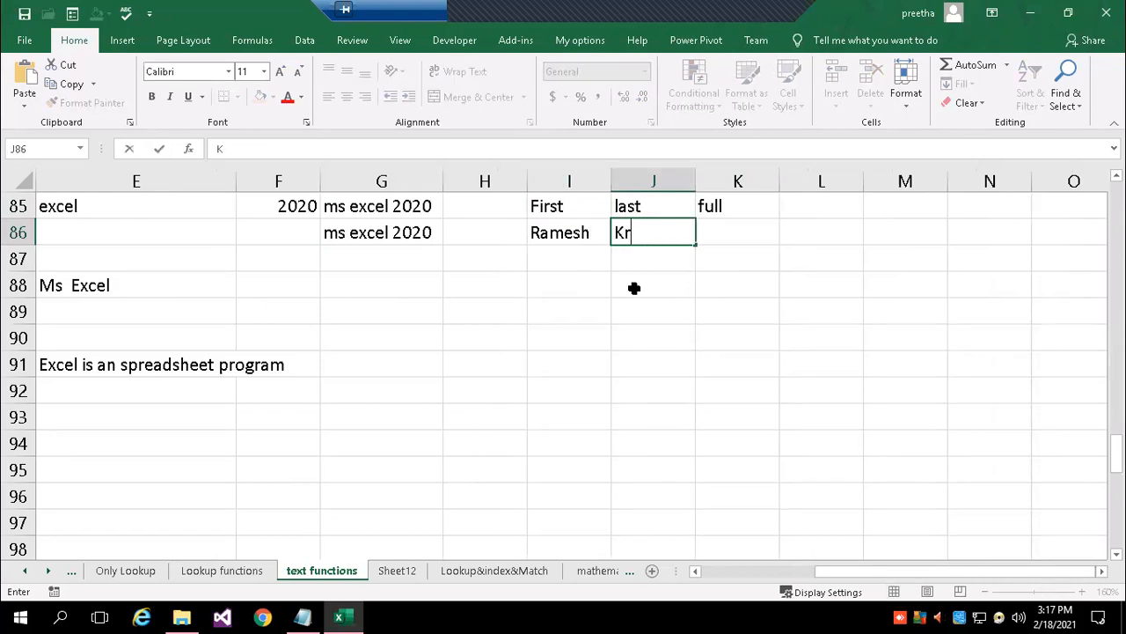
pyautogui.write('ishna')
pyautogui.press('Tab')
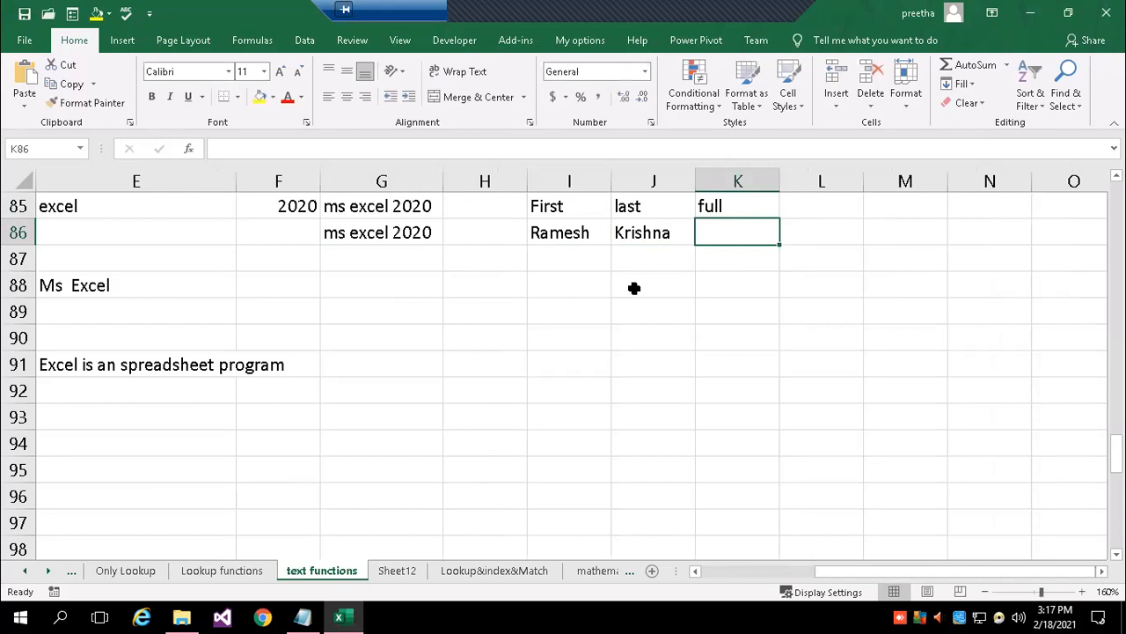
# Combine the first and last names in K86 with the formula =CONCATENATE(I86,J86).
pyautogui.write('=con')
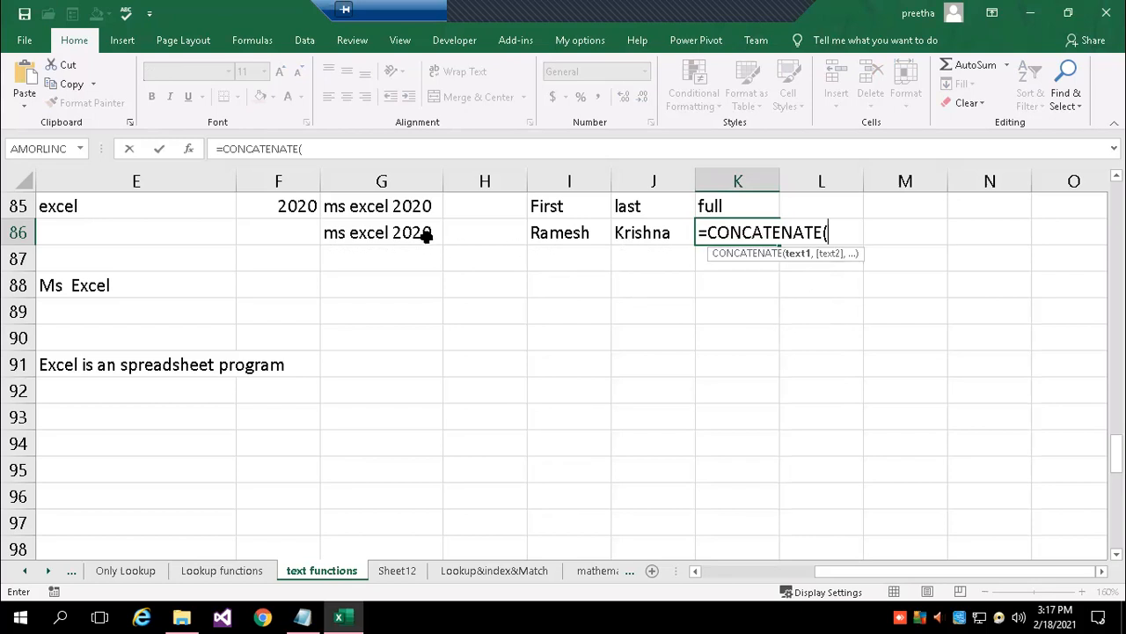
pyautogui.click(547, 233)
pyautogui.write(',')
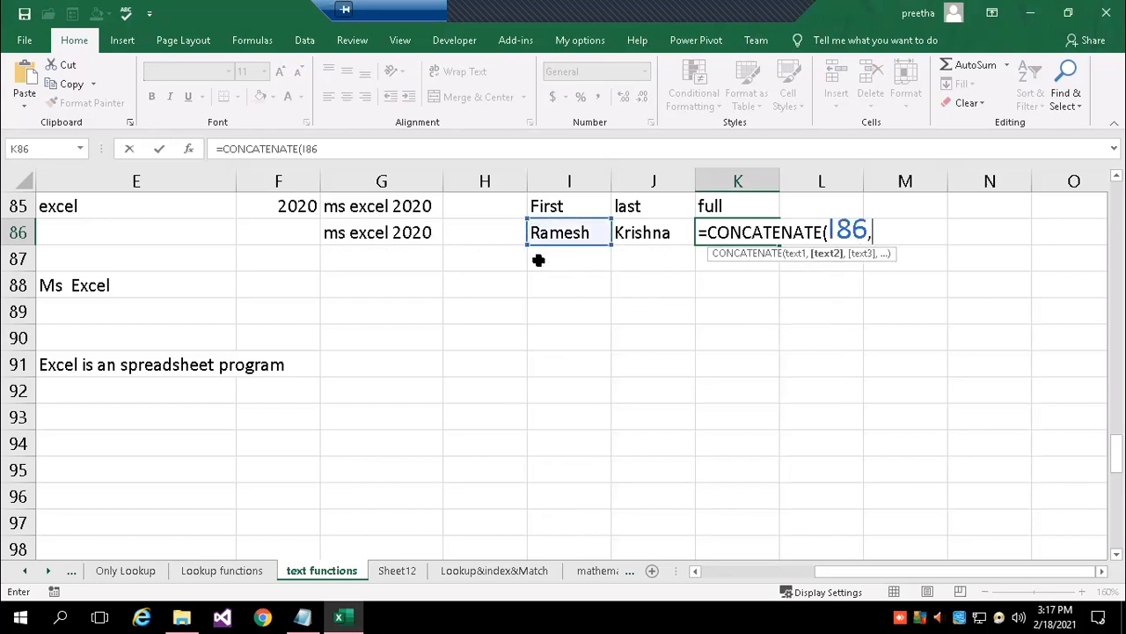
pyautogui.click(652, 239)
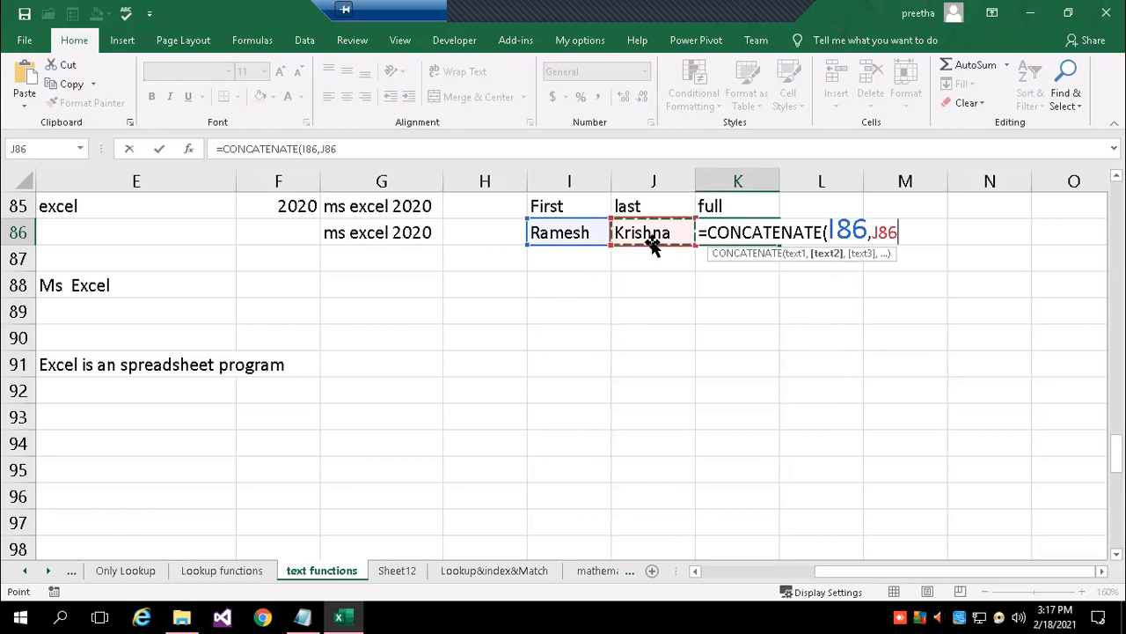
pyautogui.write(')')
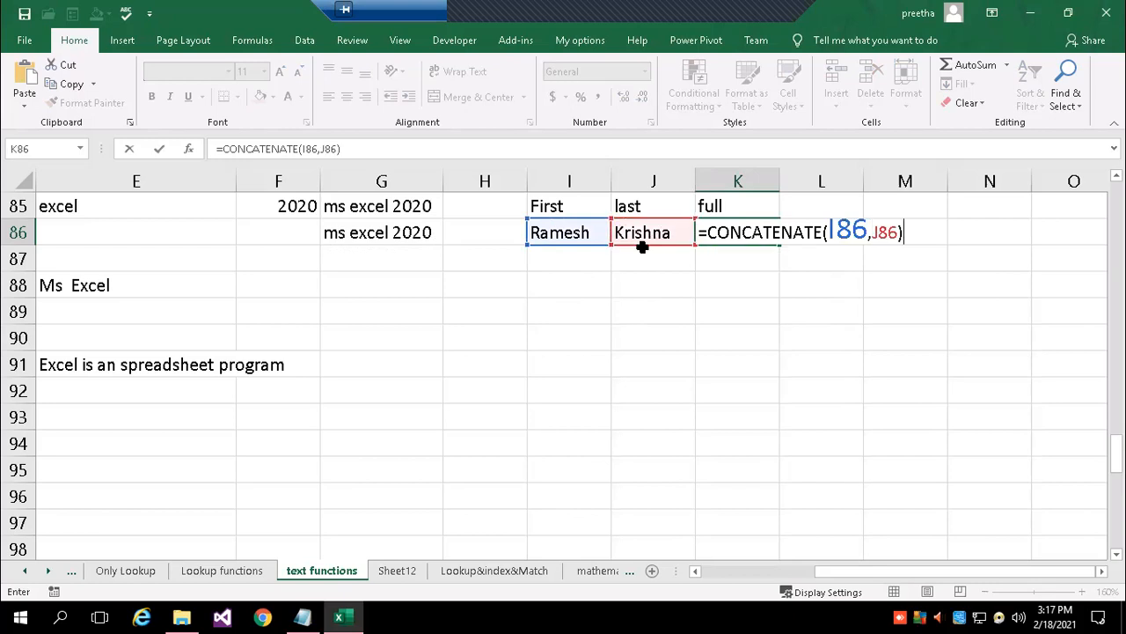
pyautogui.press('Return')
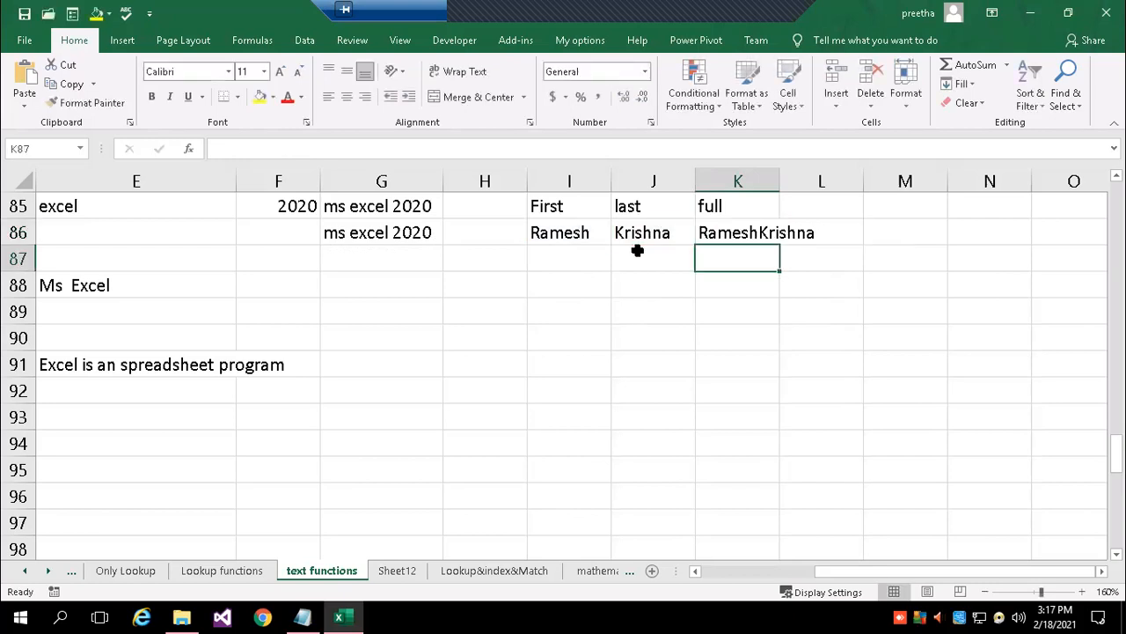
# Add a dot separator to the K86 formula, making it =CONCATENATE(I86,".",J86), and widen column K to fit the full name.
pyautogui.press('Up')
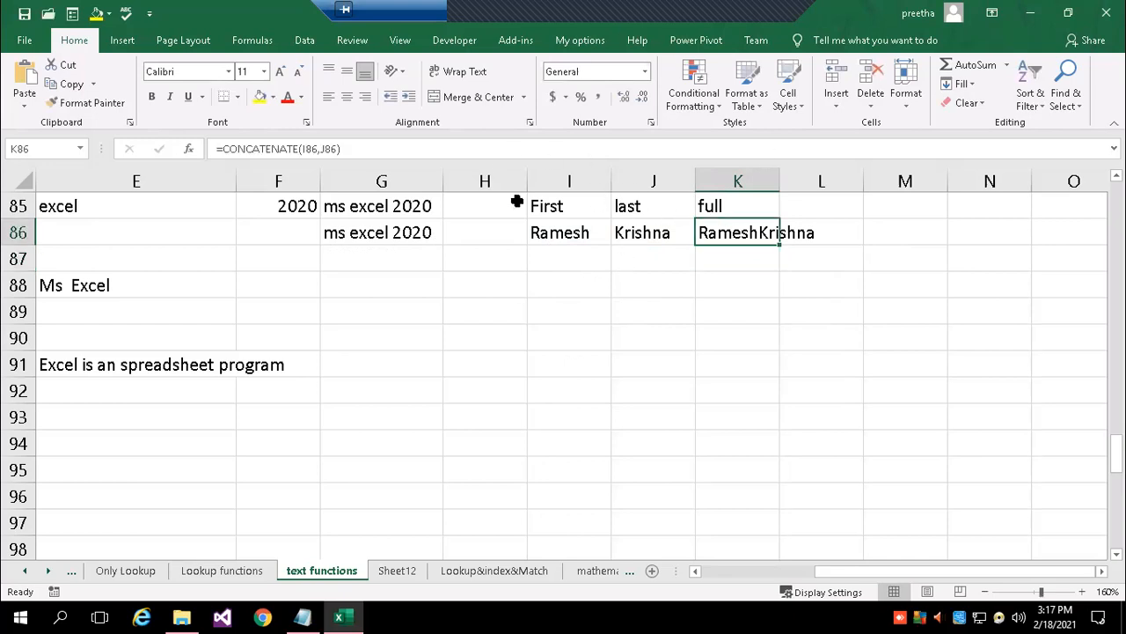
pyautogui.click(316, 149)
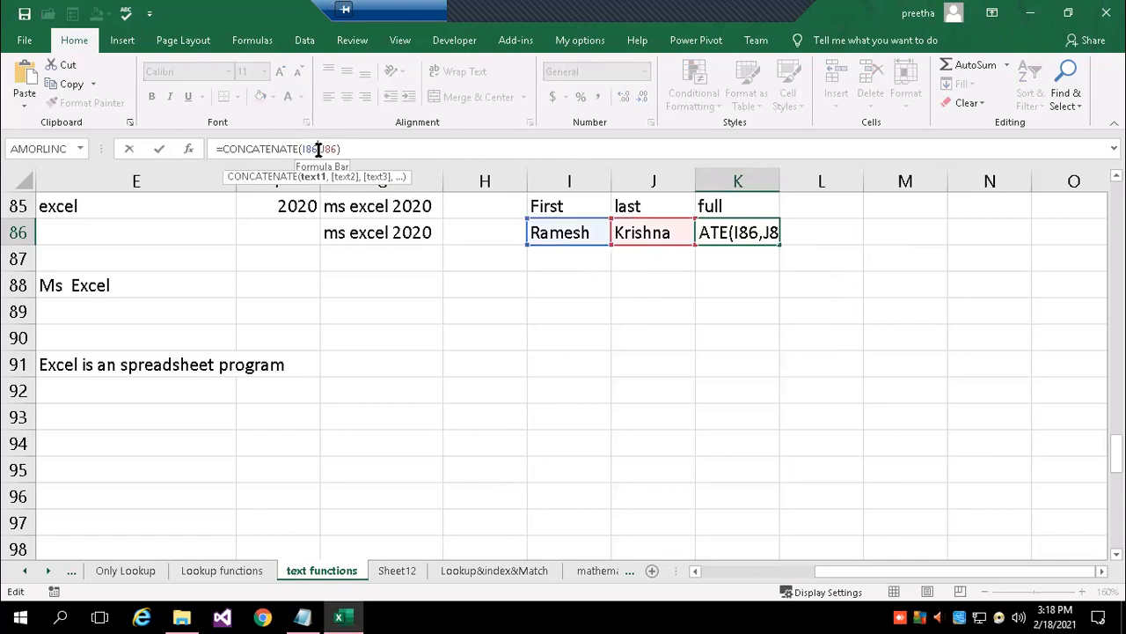
pyautogui.doubleClick(733, 235)
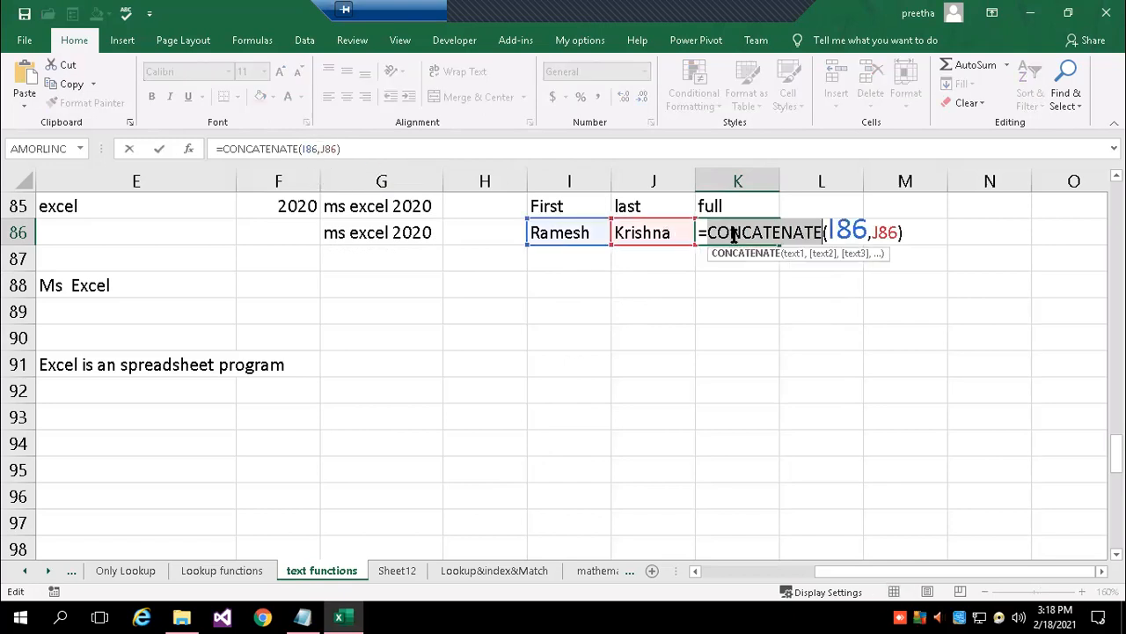
pyautogui.click(874, 232)
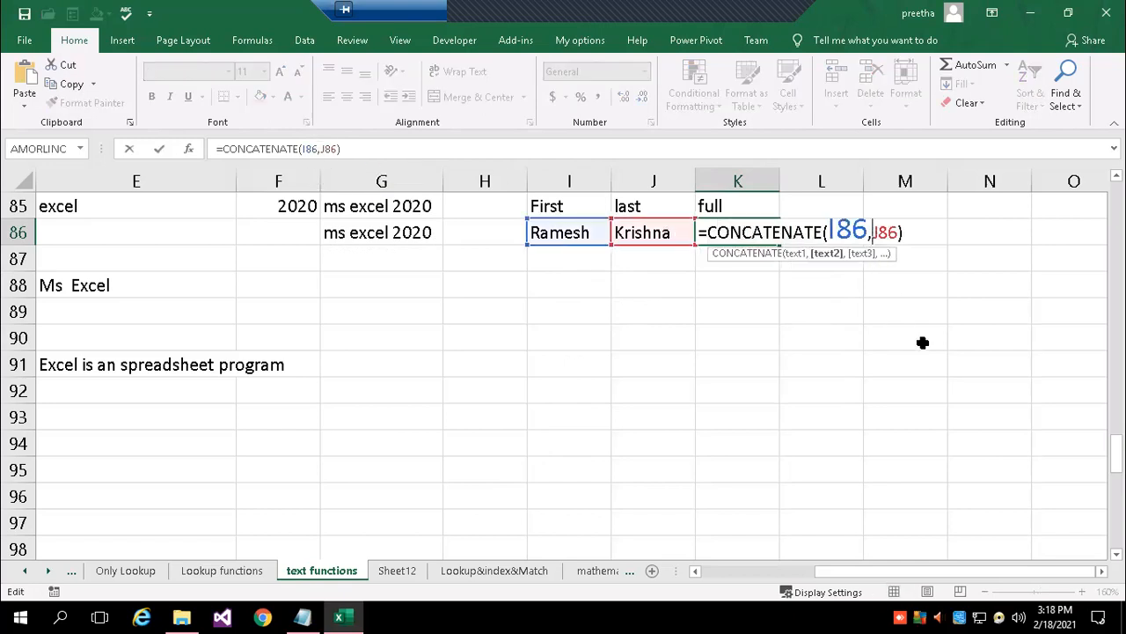
pyautogui.write('"."')
pyautogui.write('"')
pyautogui.write(',')
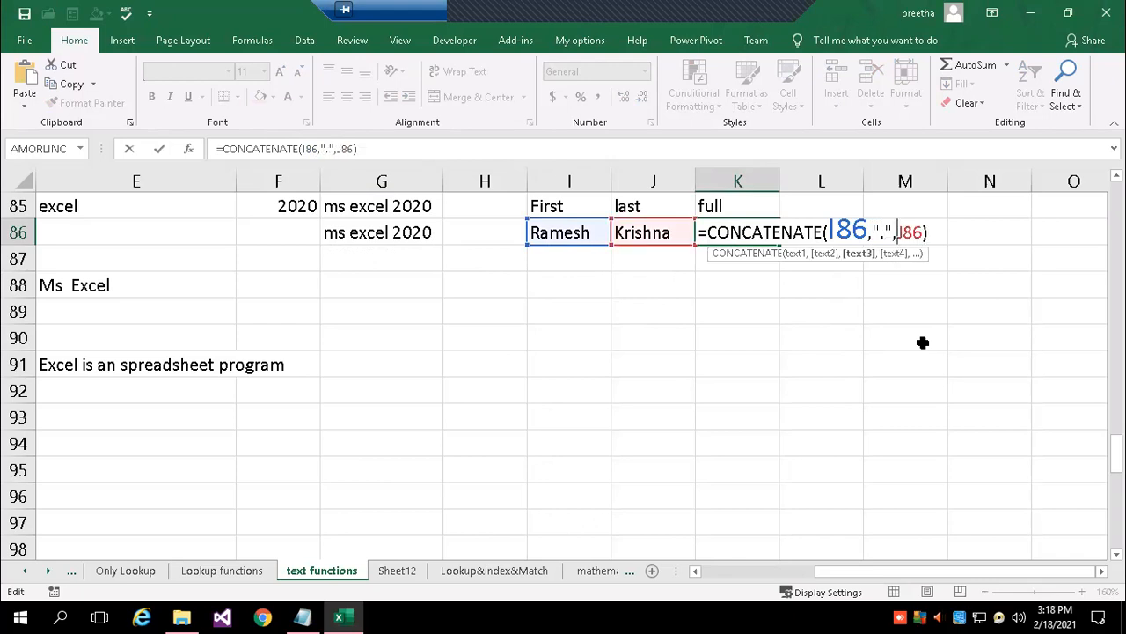
pyautogui.press('Return')
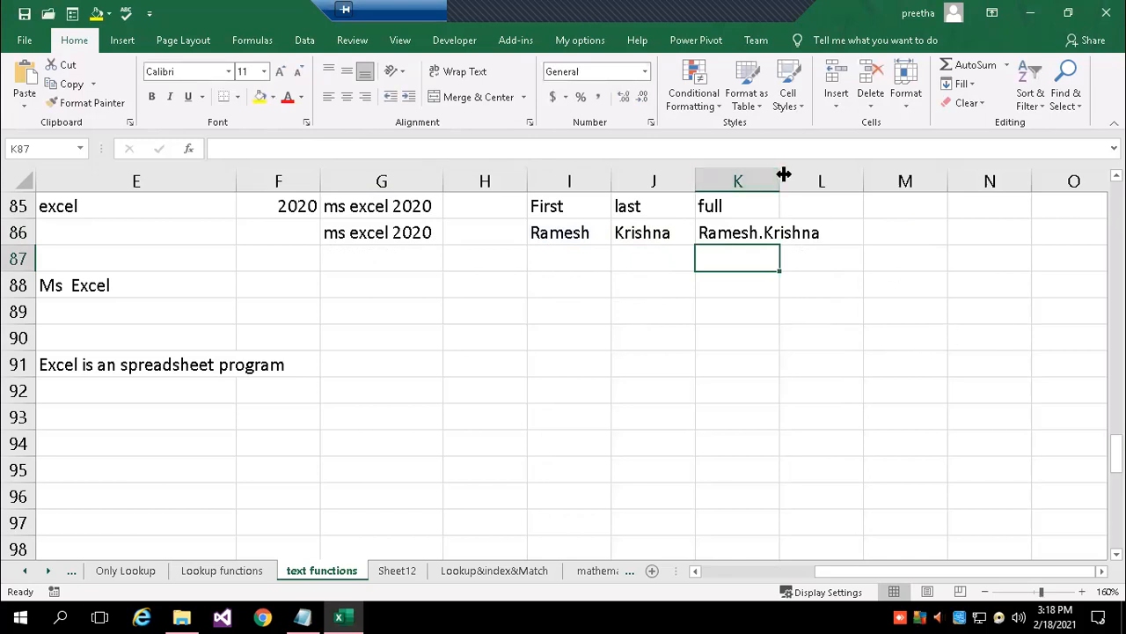
pyautogui.moveTo(781, 176); pyautogui.dragTo(839, 178)
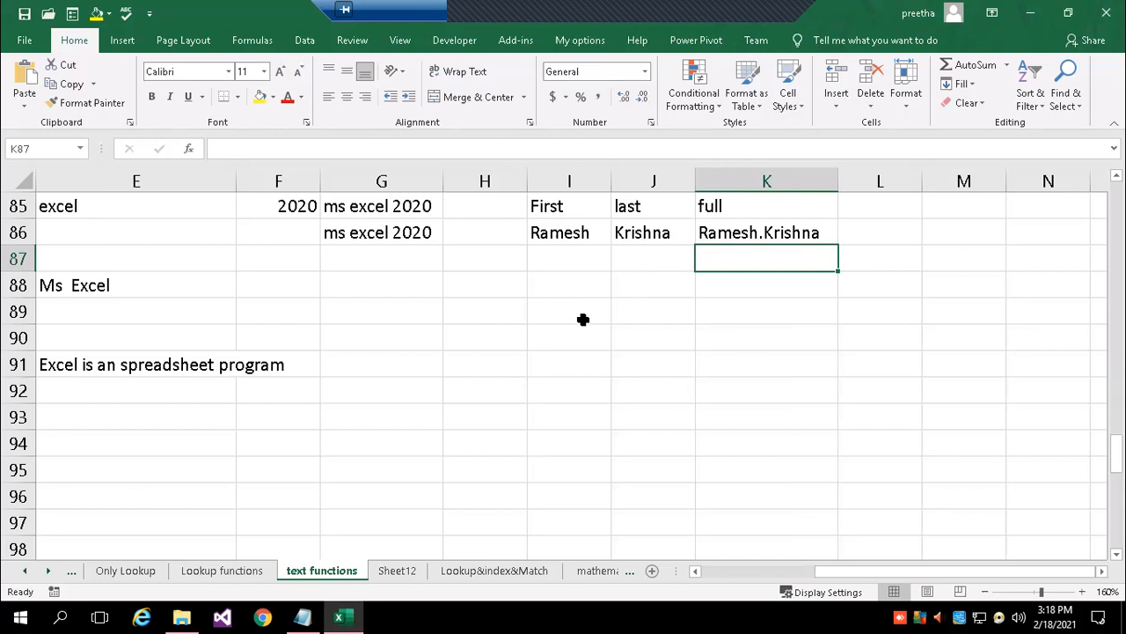
# Examine the case-changing examples for Proper, Upper and Lower in rows 93 to 97.
pyautogui.click(697, 570)
pyautogui.click(695, 570)
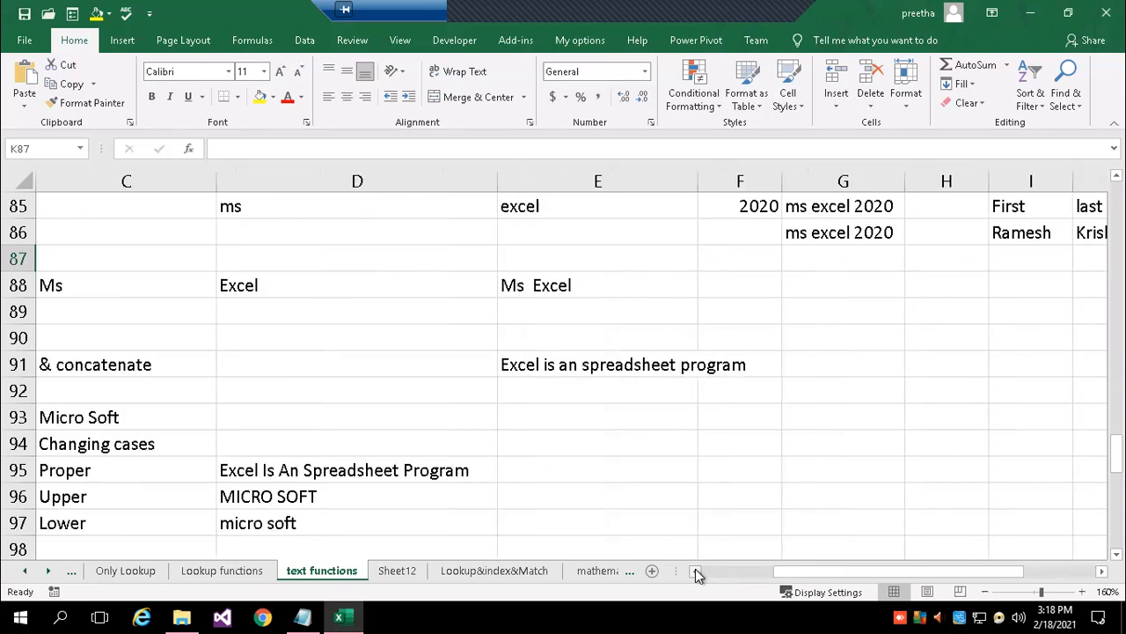
pyautogui.click(695, 571)
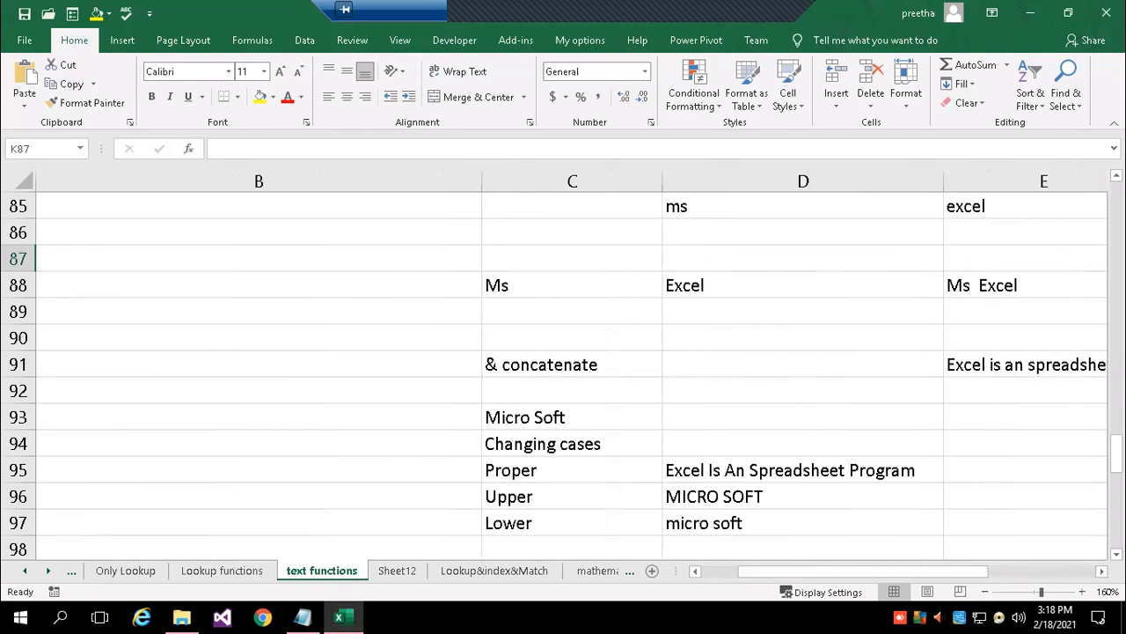
pyautogui.click(1101, 571)
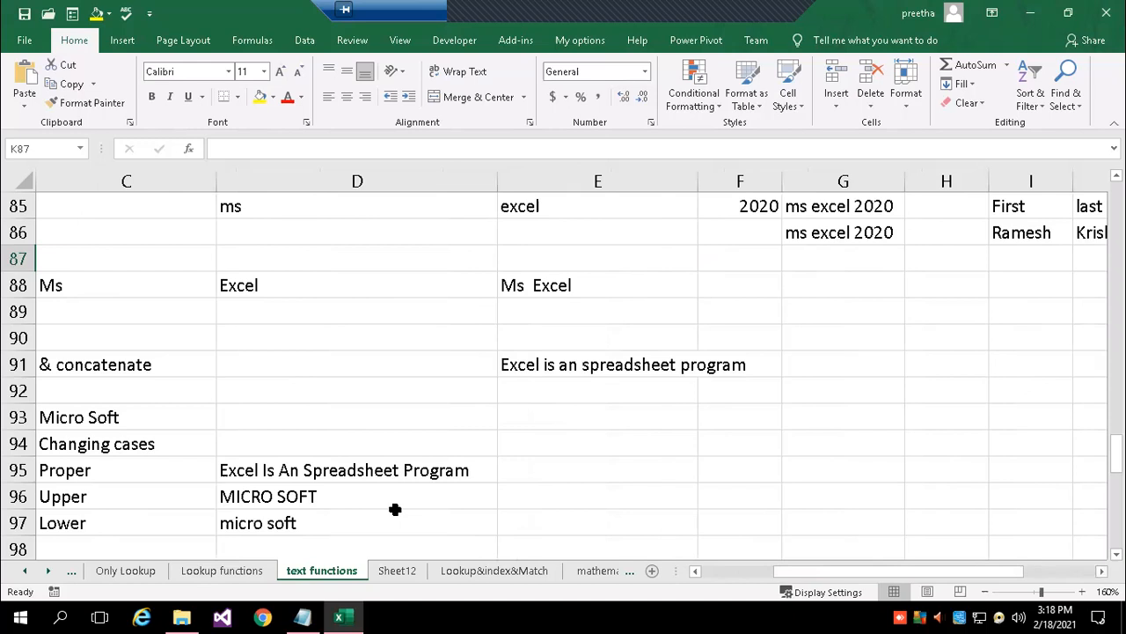
pyautogui.click(695, 570)
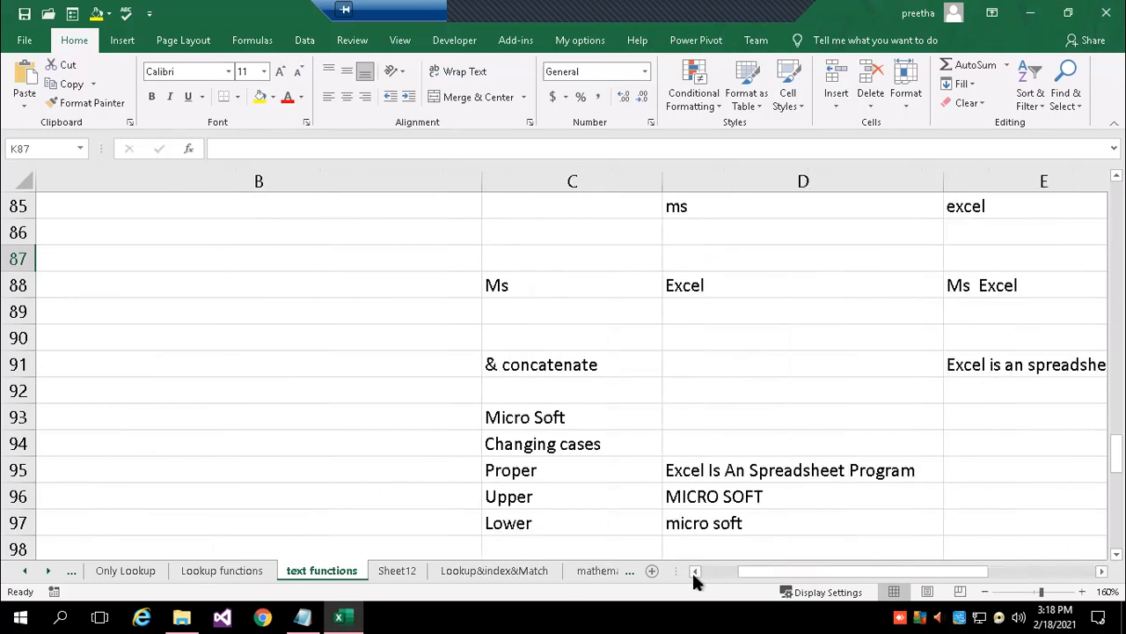
pyautogui.click(565, 422)
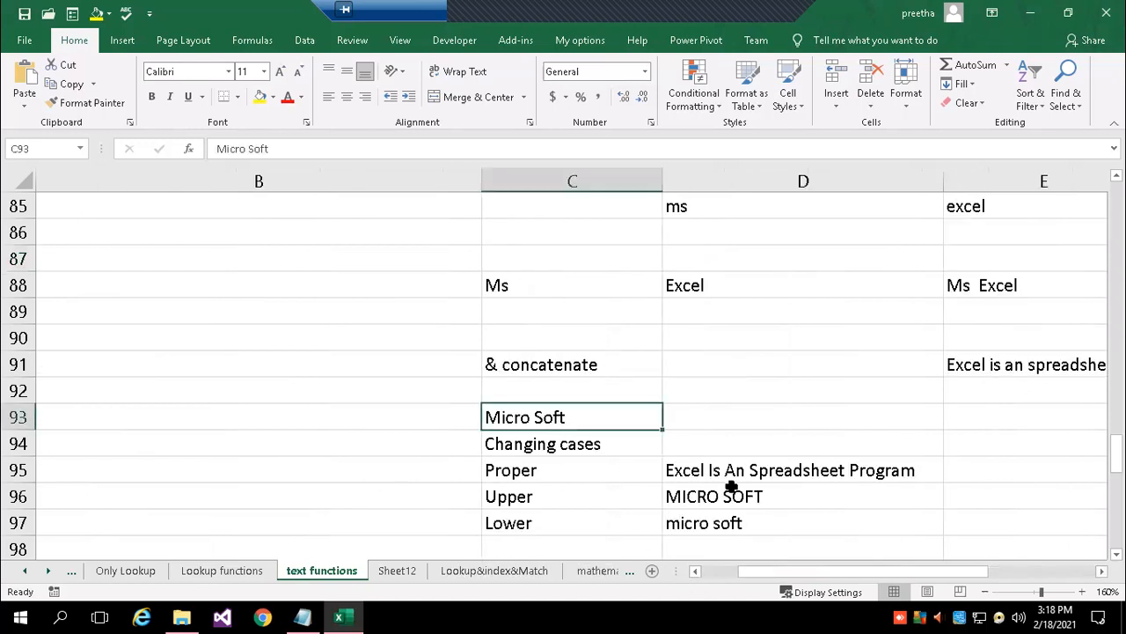
pyautogui.scroll(-2, 699, 431)
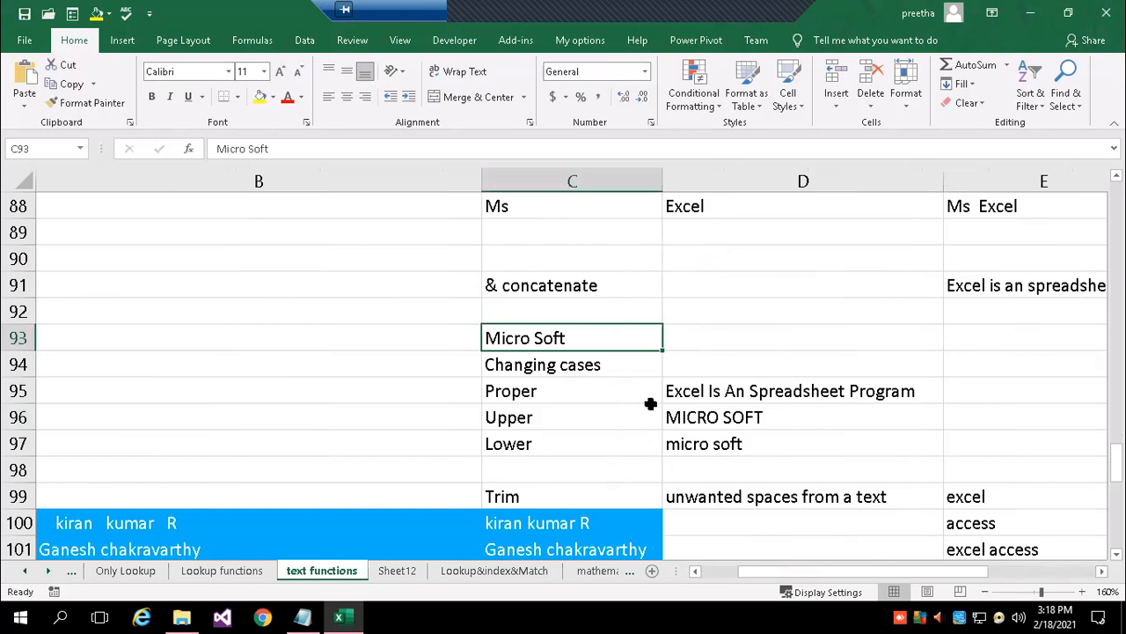
pyautogui.click(553, 310)
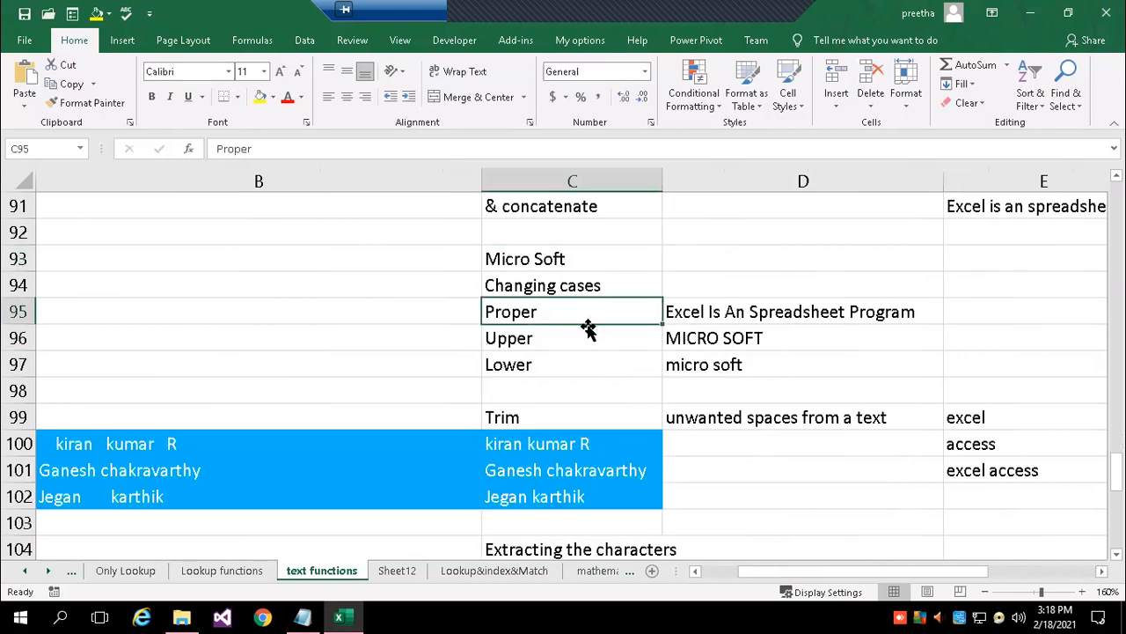
# Inspect the PROPER formula in D95 and the source text it references in E91.
pyautogui.click(739, 312)
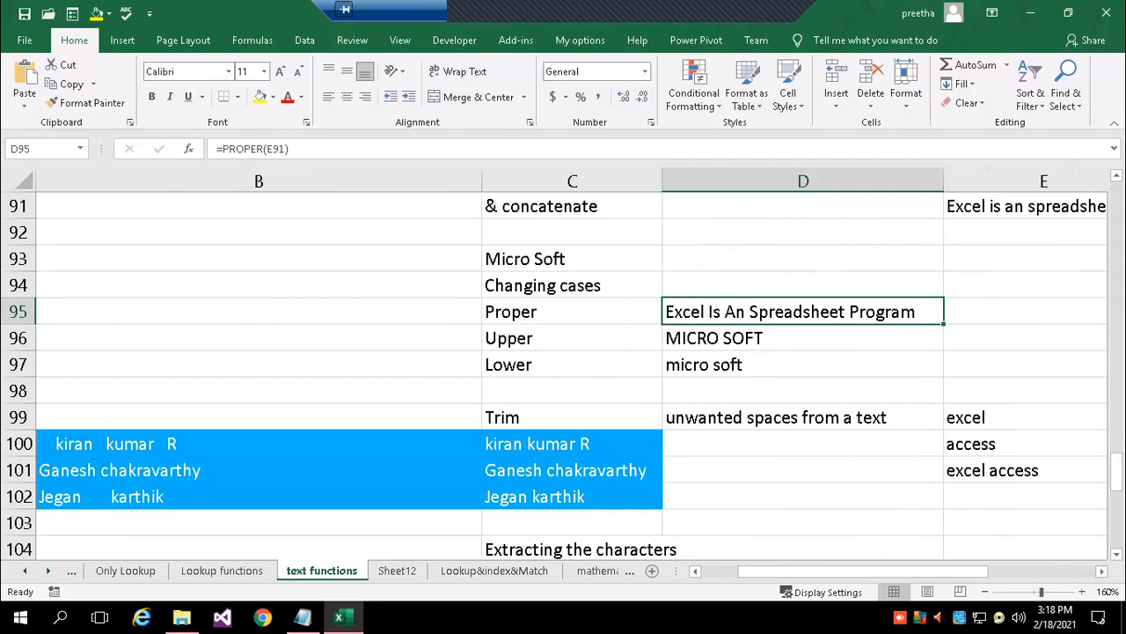
pyautogui.click(1101, 571)
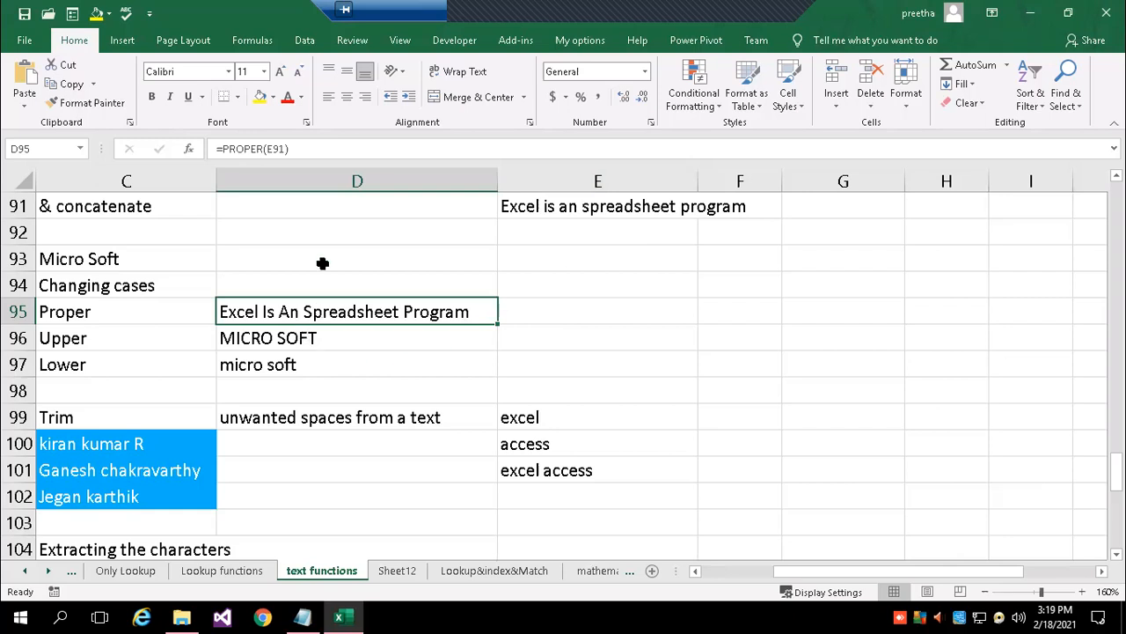
pyautogui.click(304, 149)
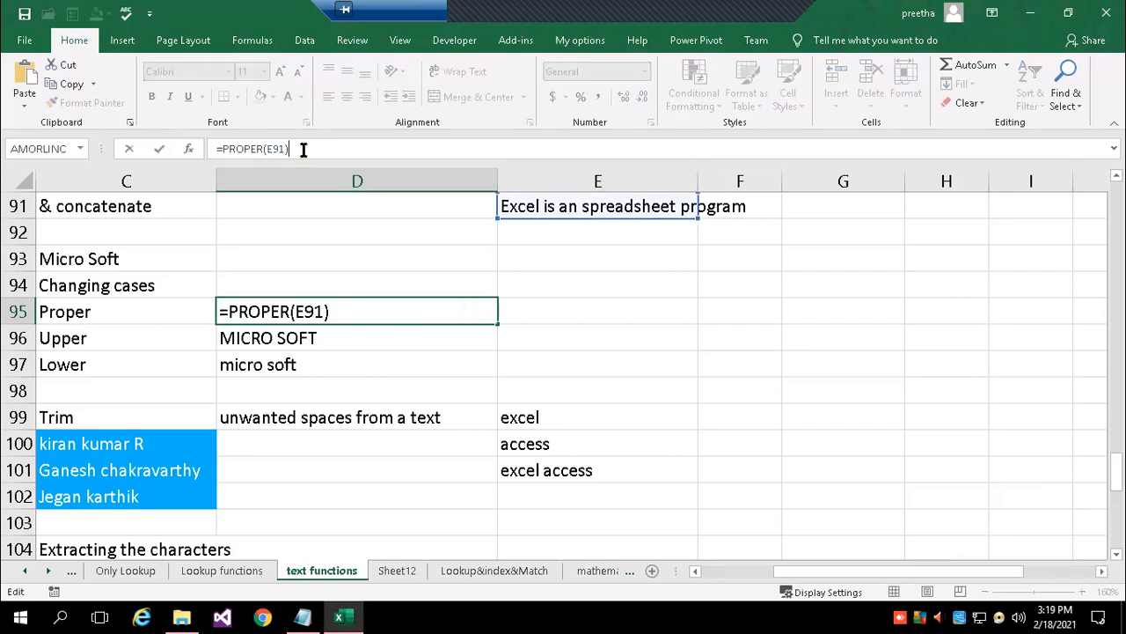
pyautogui.click(342, 311)
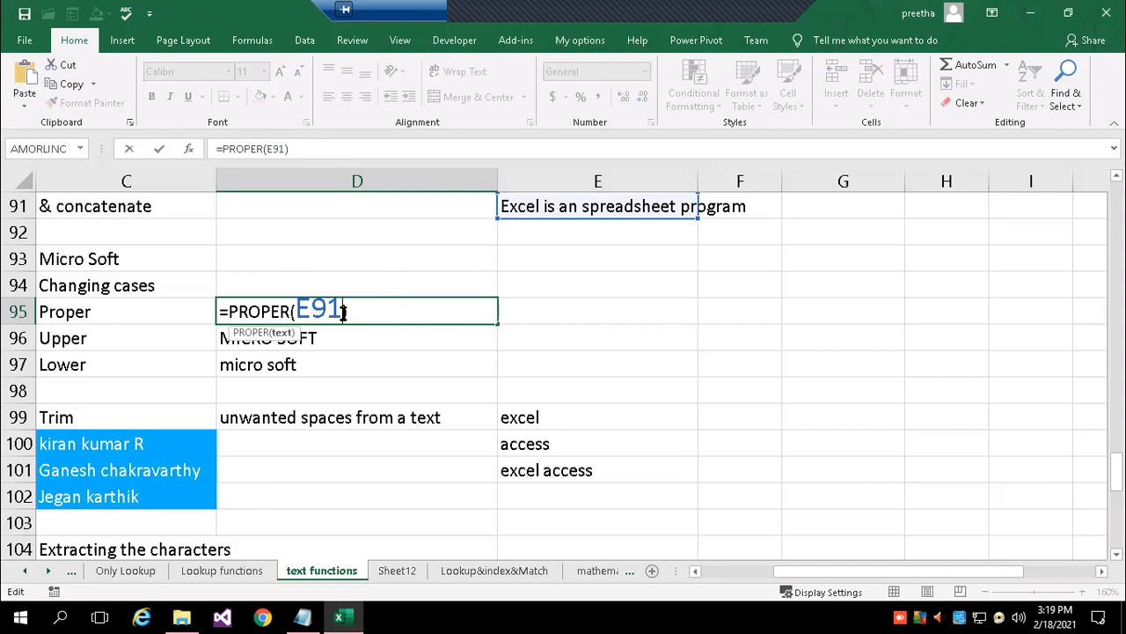
pyautogui.click(398, 305)
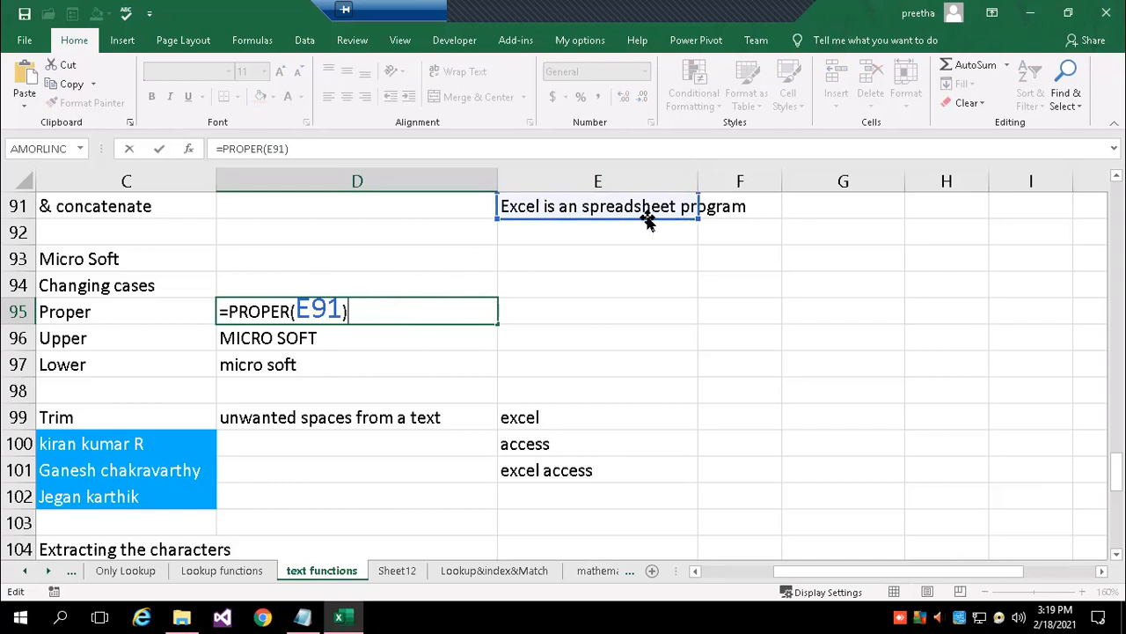
pyautogui.press('Return')
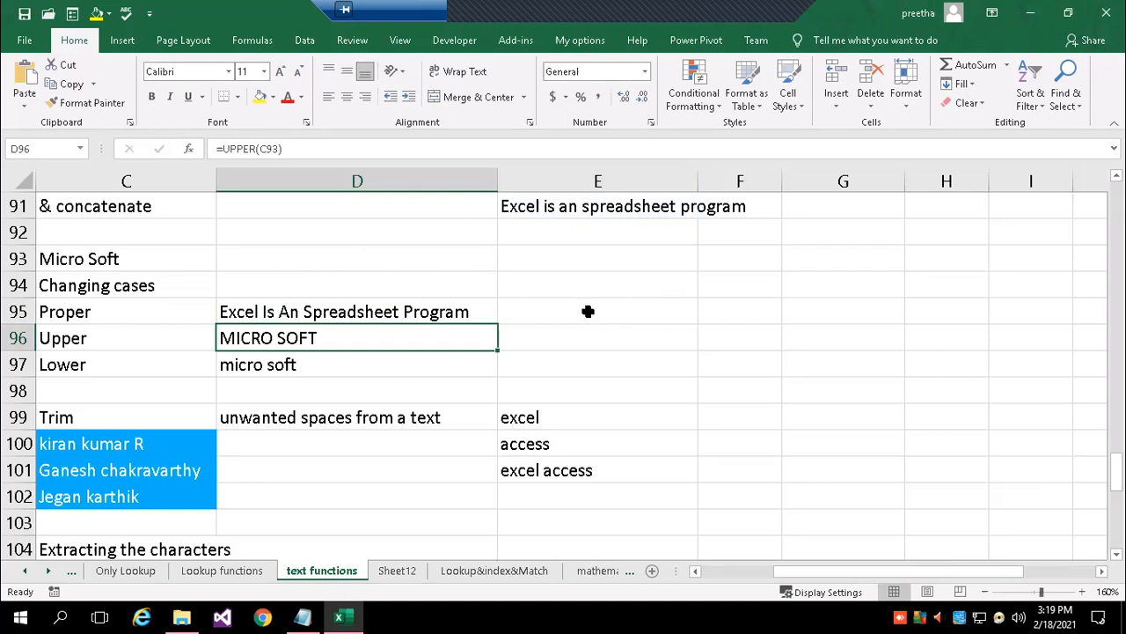
# Inspect the UPPER formula in D96 and the LOWER formula in D97 with their source cell.
pyautogui.doubleClick(397, 330)
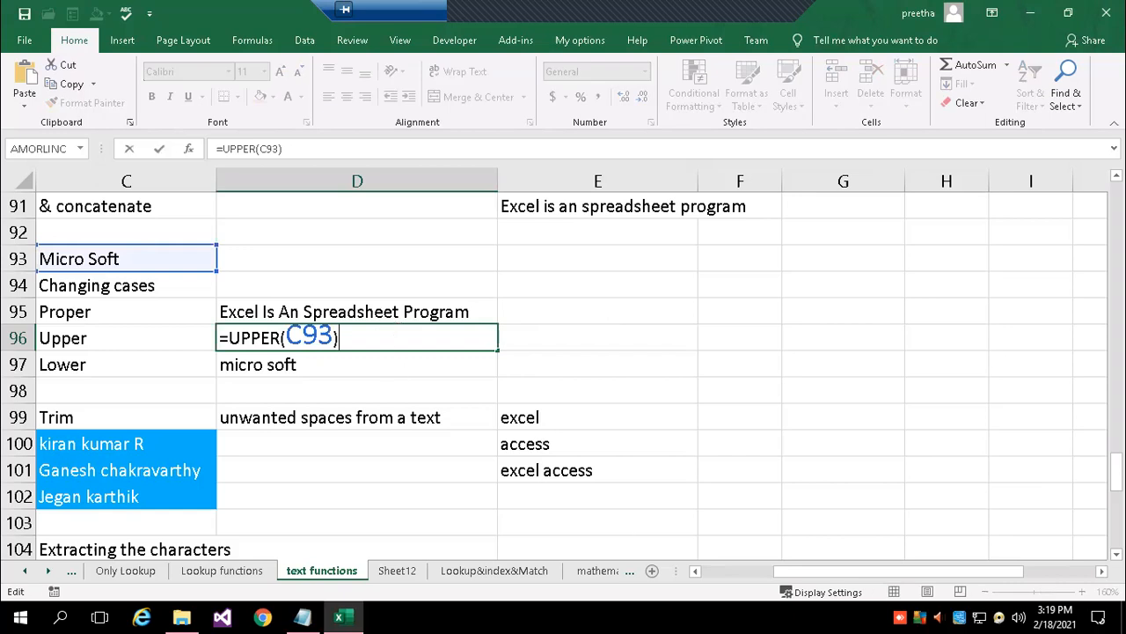
pyautogui.click(692, 572)
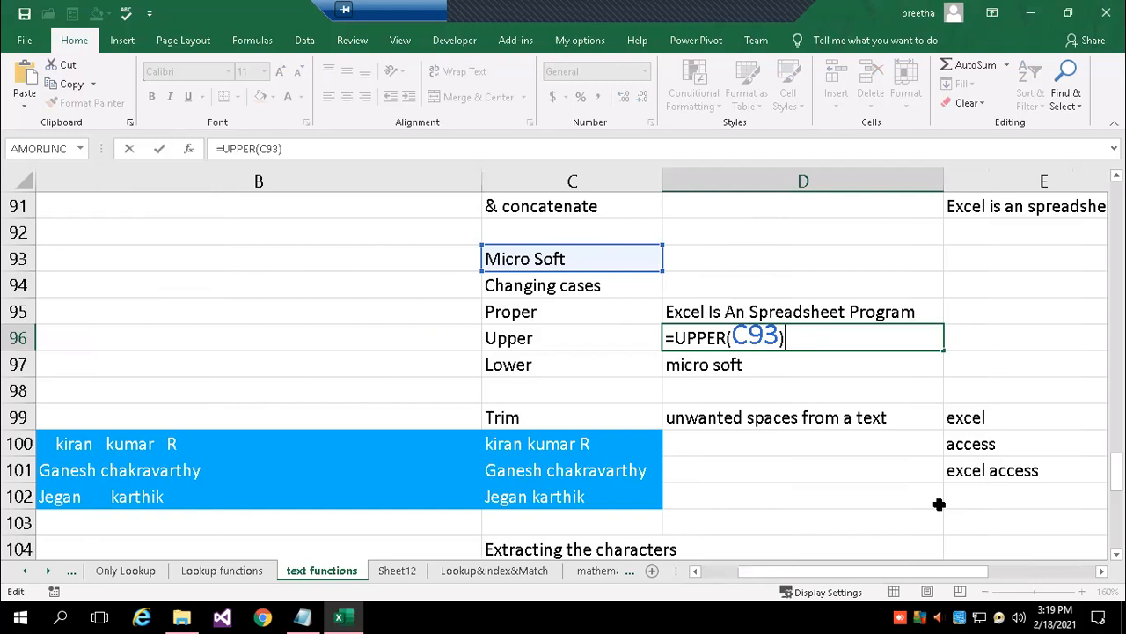
pyautogui.press('Return')
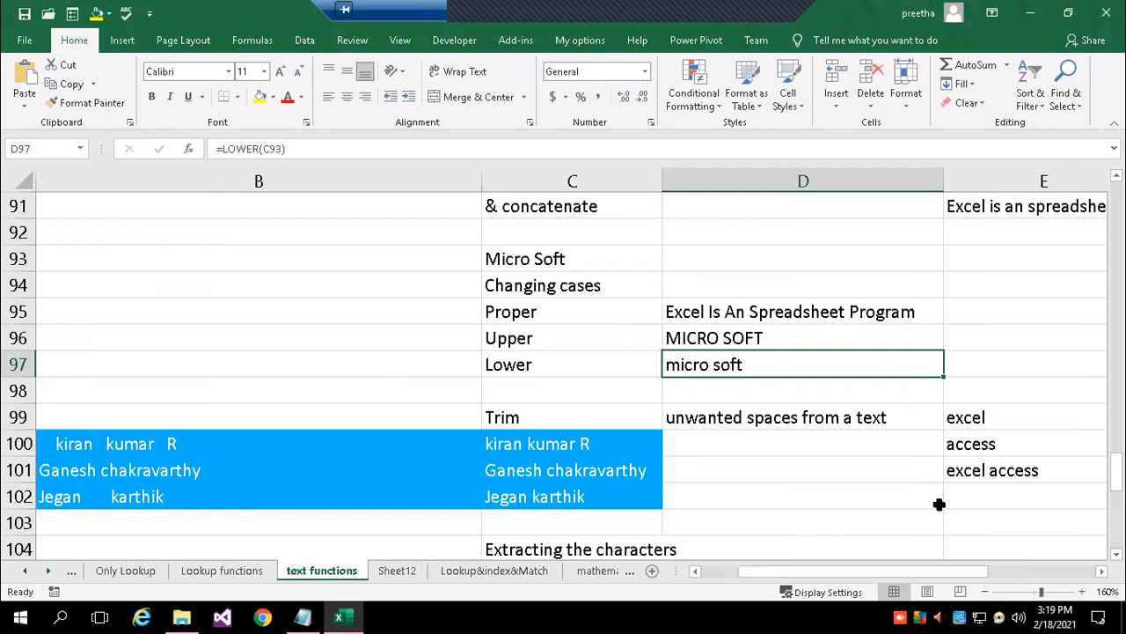
pyautogui.press('F2')
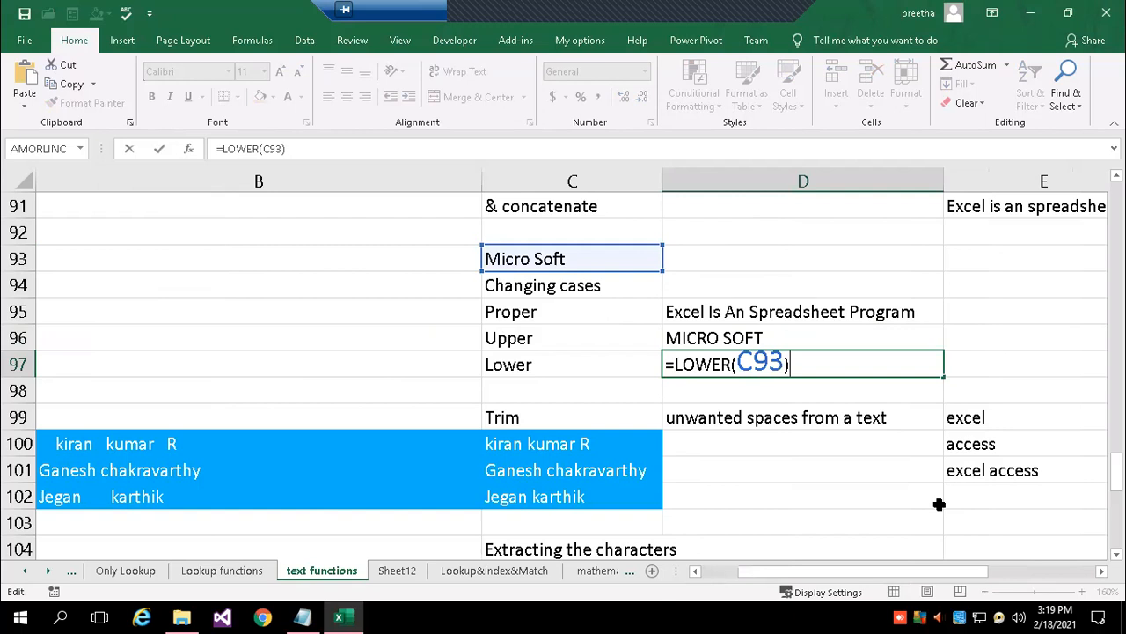
pyautogui.press('Return')
# Enter the formula =LOWER("BANGALORE") in cell B94 and check it in edit mode.
pyautogui.press('Up')
pyautogui.press('Up')
pyautogui.press('Left')
pyautogui.press('Left')
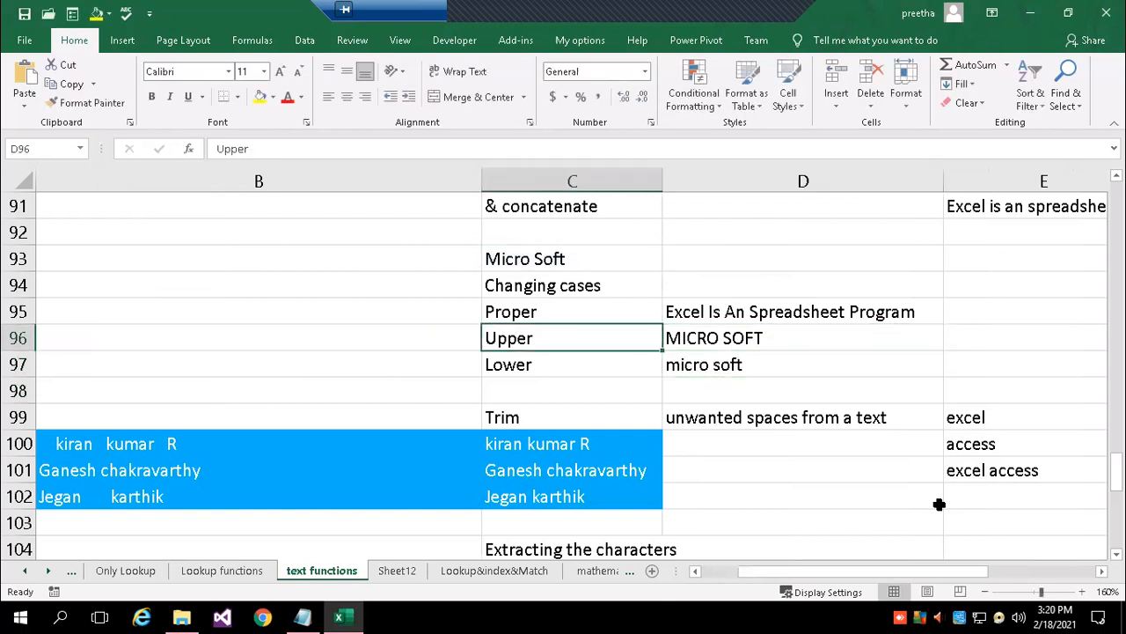
pyautogui.press('Up')
pyautogui.press('Up')
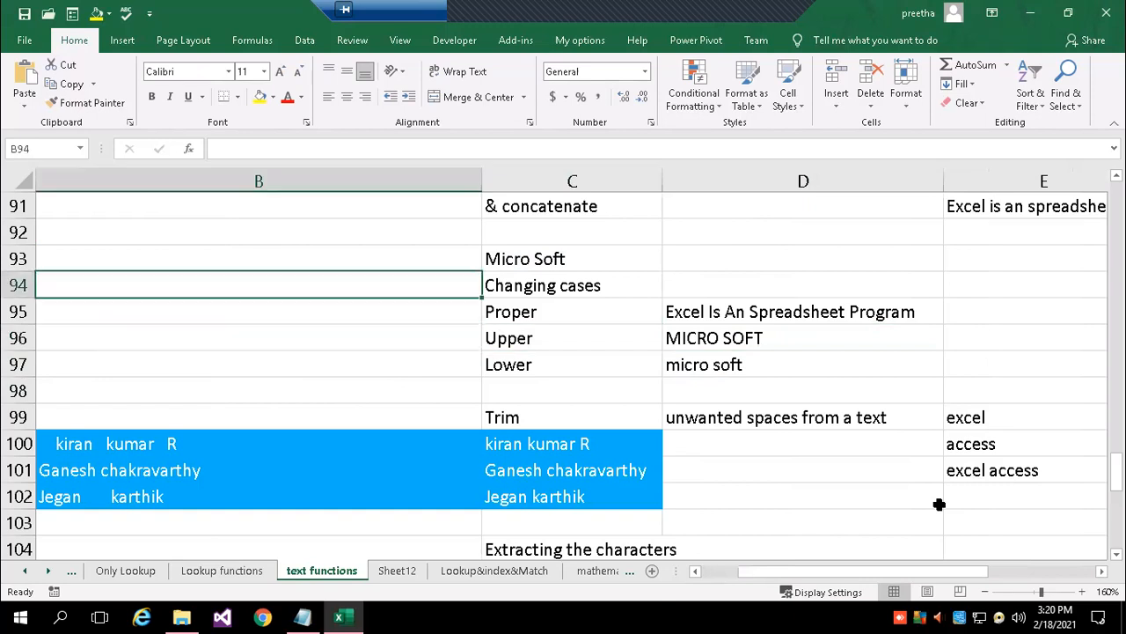
pyautogui.write('=low')
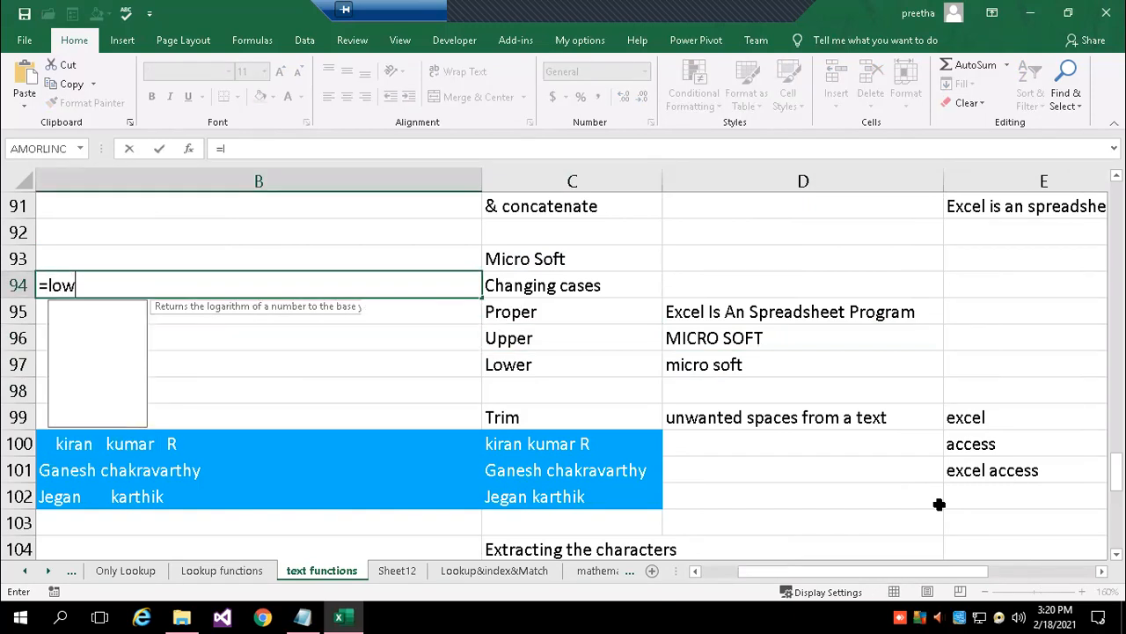
pyautogui.write('er(')
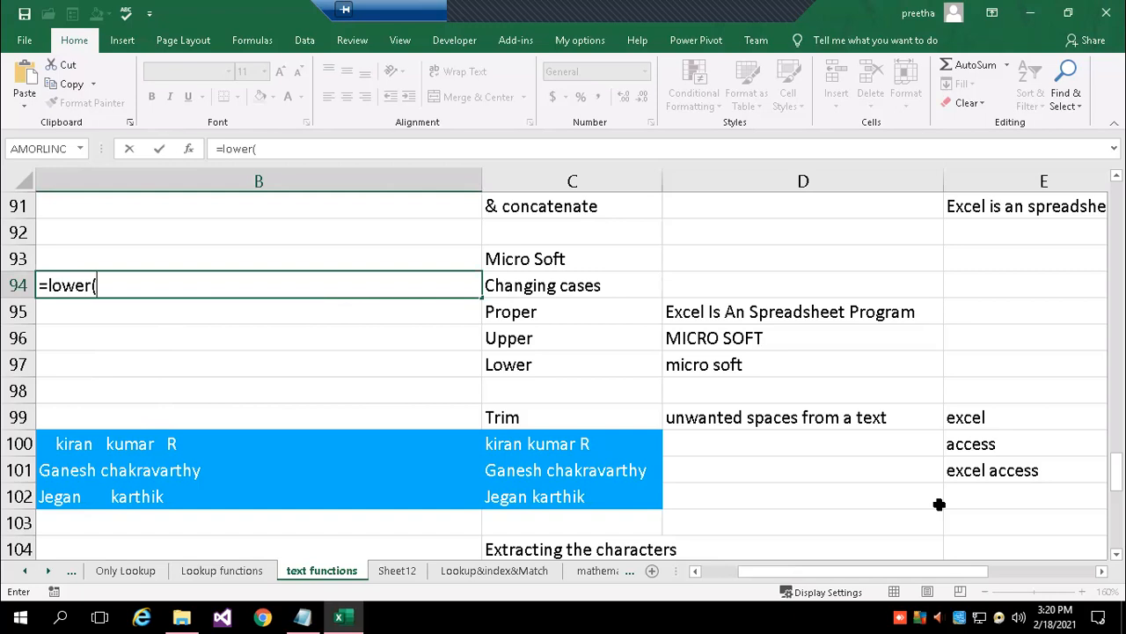
pyautogui.write('"')
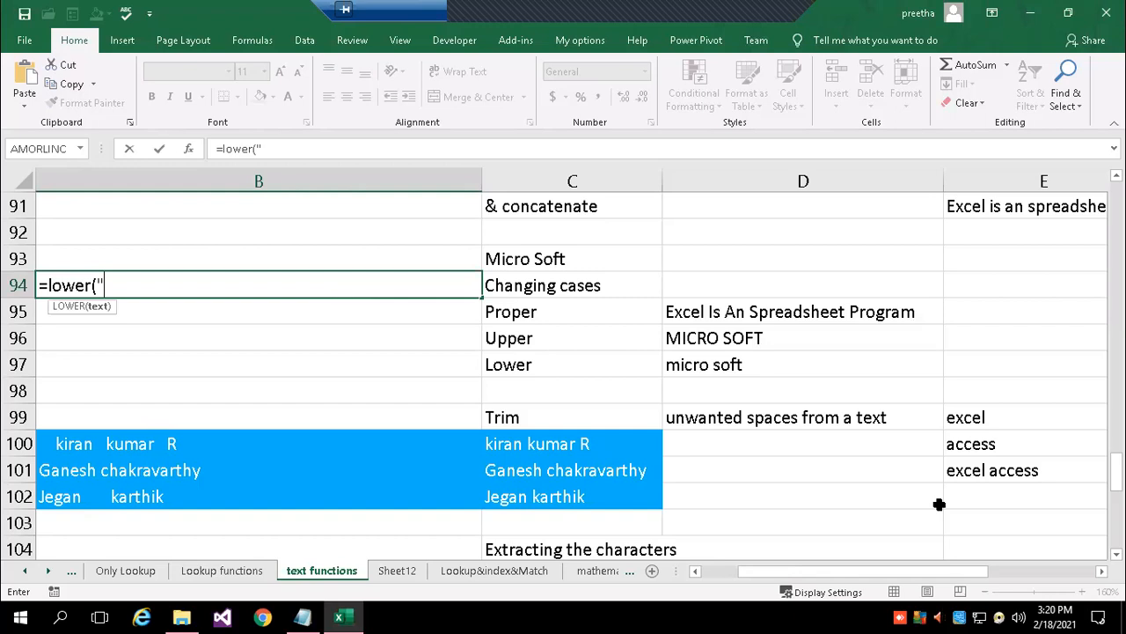
pyautogui.write('BANGALORE")')
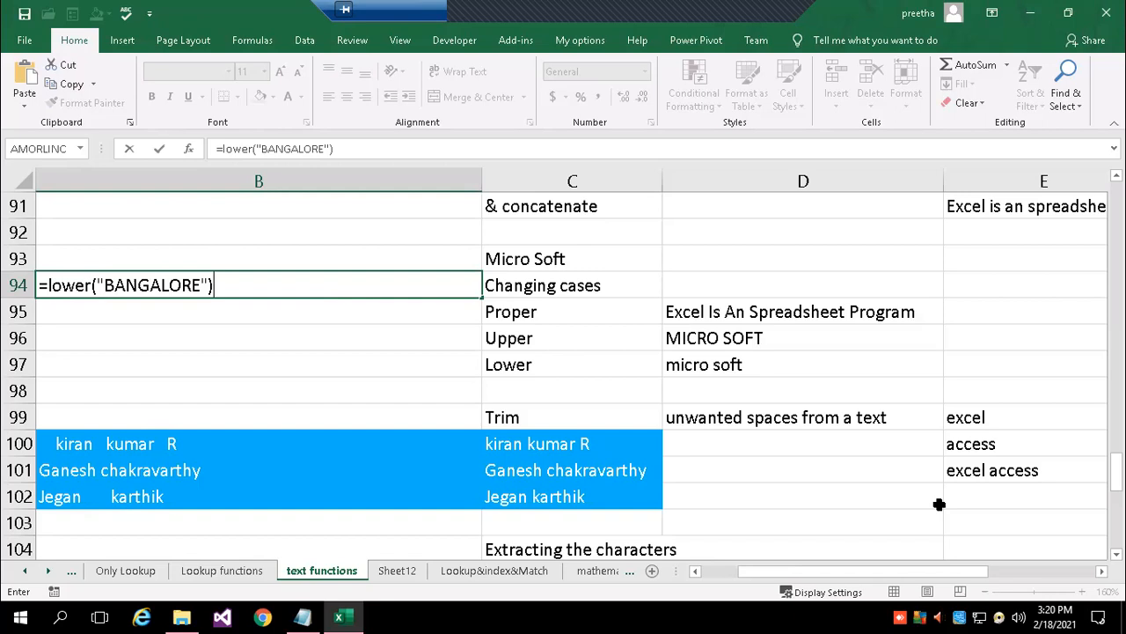
pyautogui.press('Return')
pyautogui.press('Up')
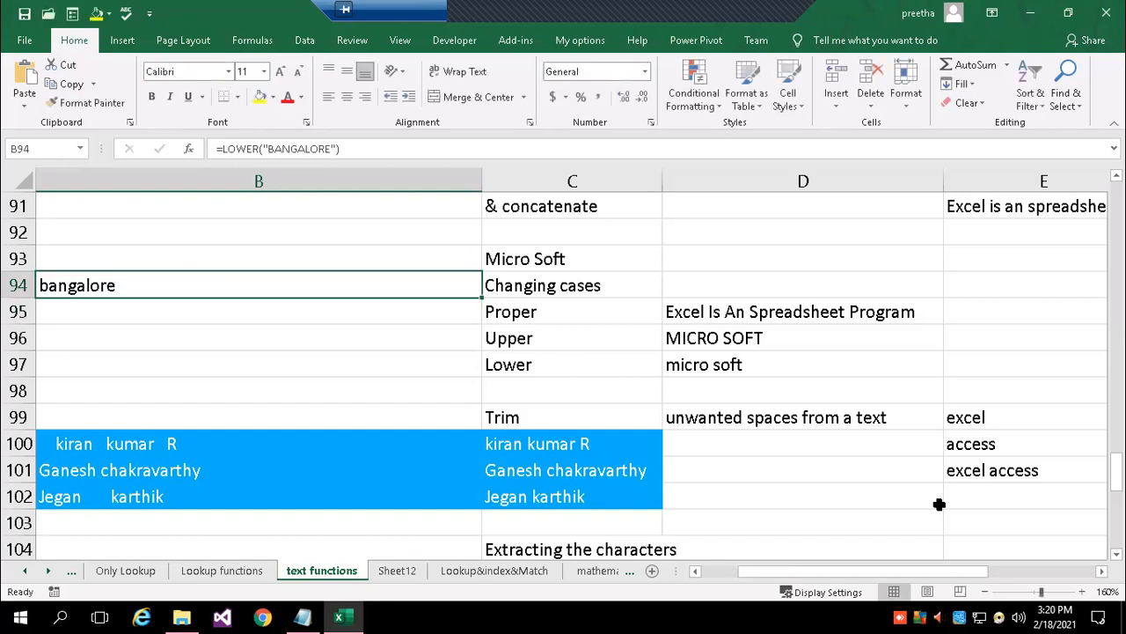
pyautogui.click(310, 150)
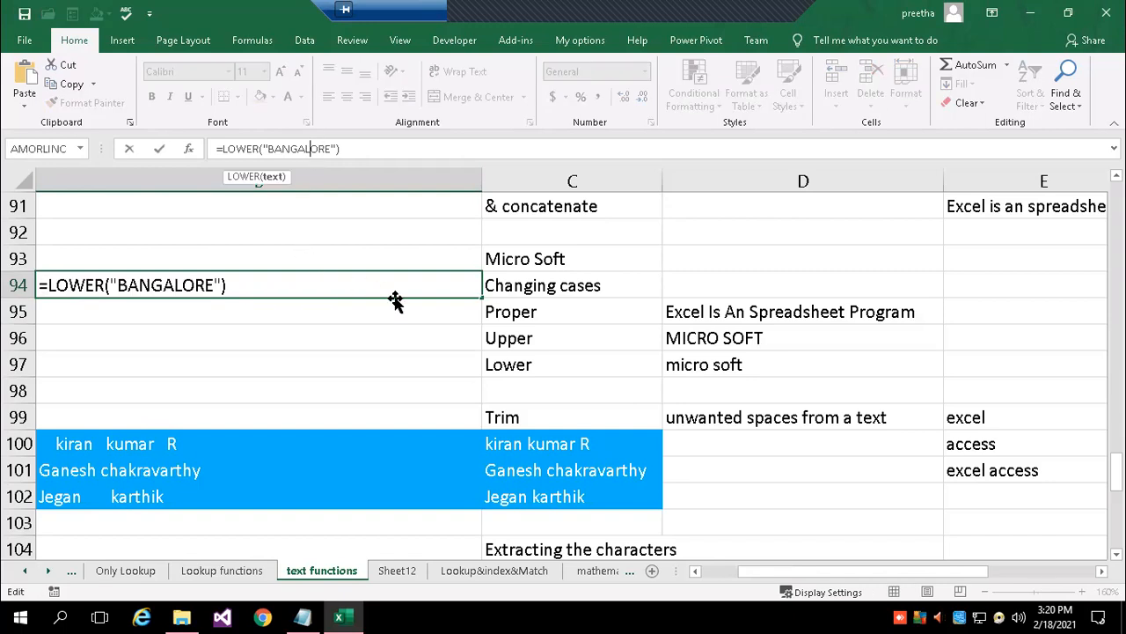
pyautogui.press('Return')
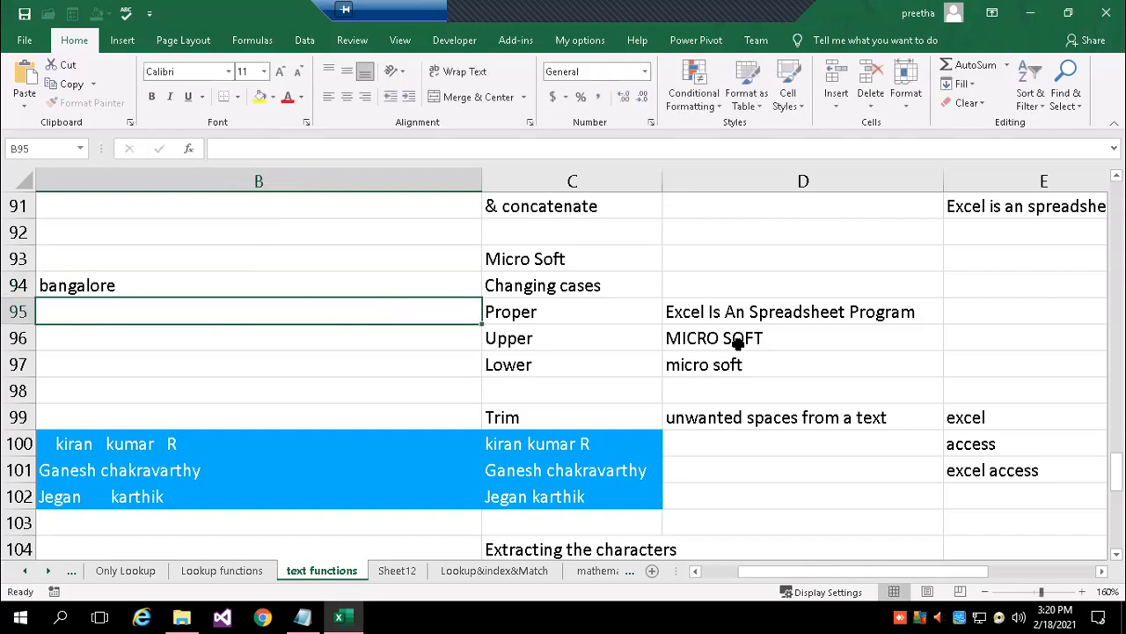
# Clear the existing TRIM formulas from C100:C102 in the Trim example.
pyautogui.moveTo(688, 310); pyautogui.dragTo(695, 378)
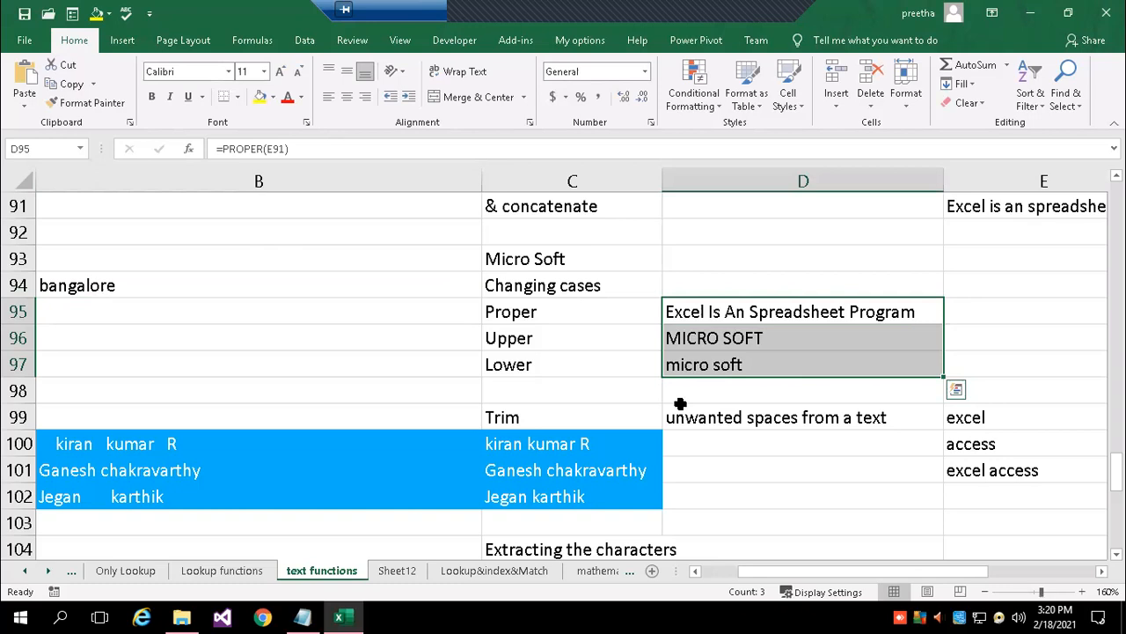
pyautogui.click(762, 391)
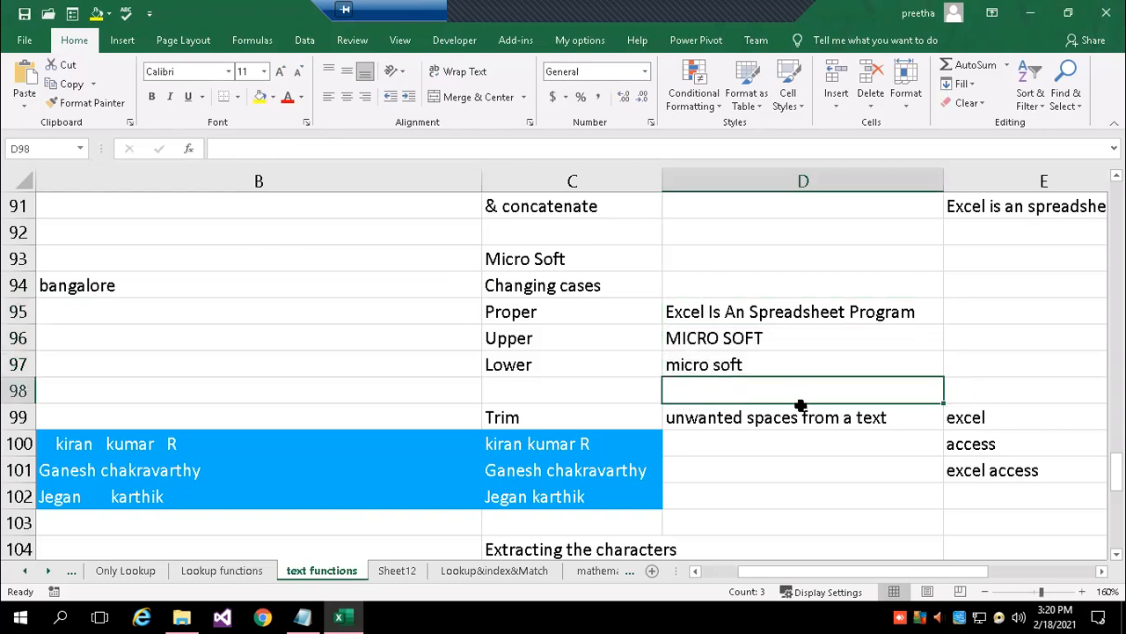
pyautogui.scroll(-1, 823, 412)
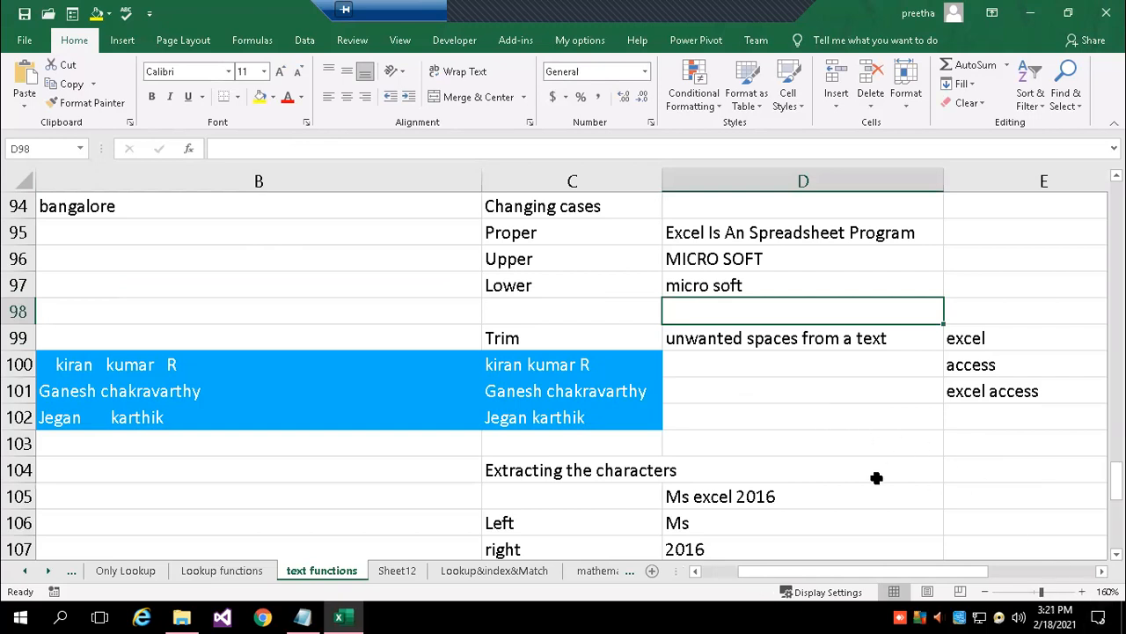
pyautogui.click(541, 337)
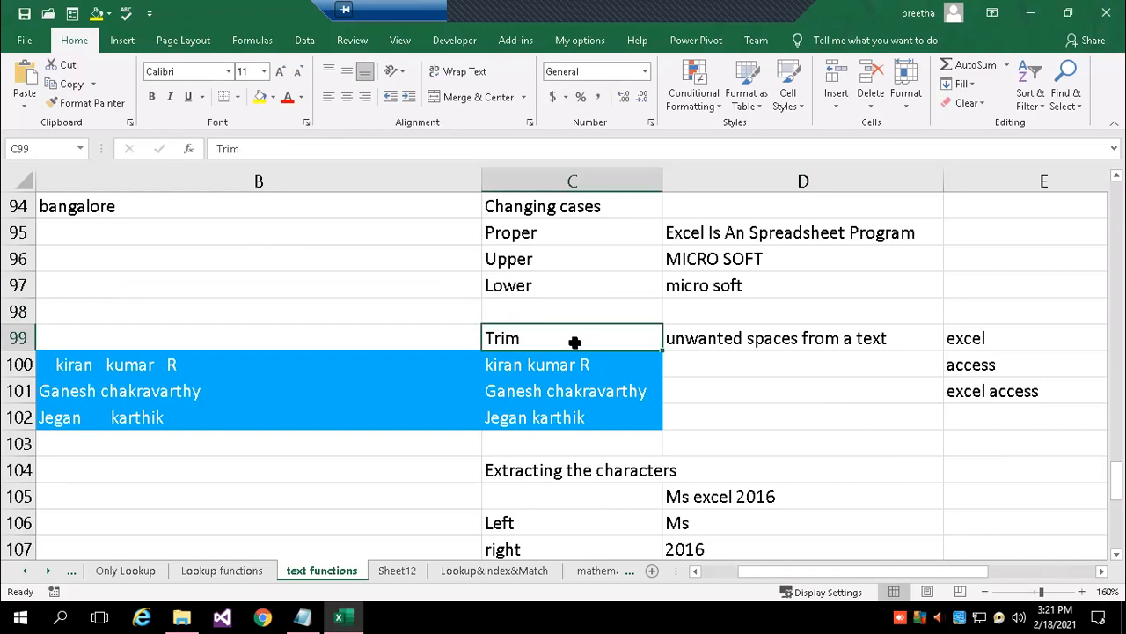
pyautogui.click(722, 337)
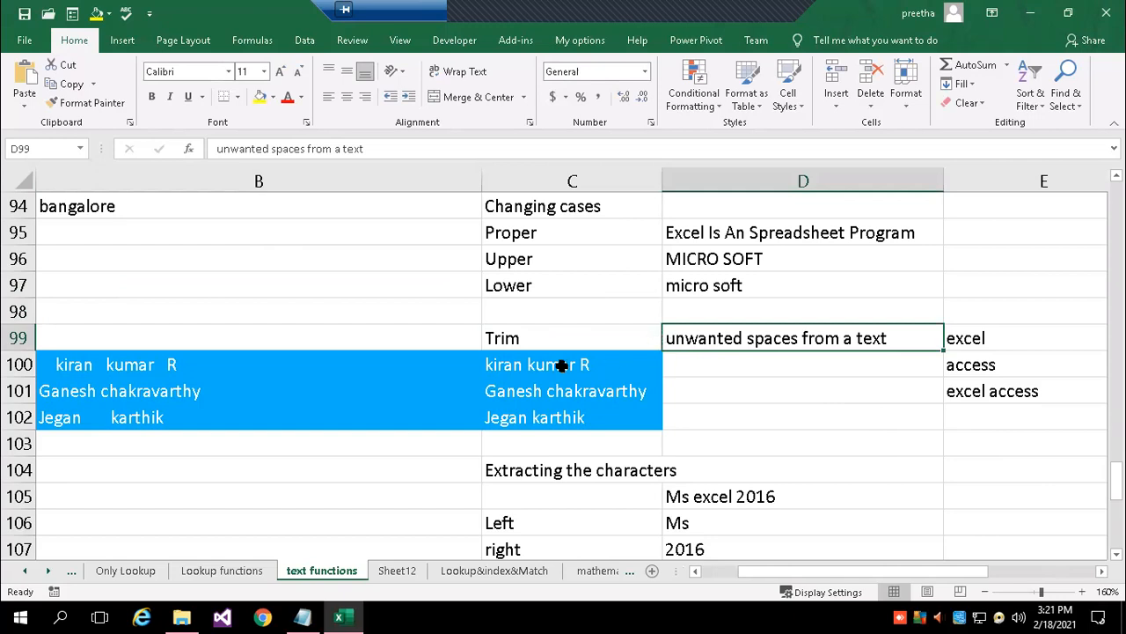
pyautogui.moveTo(528, 365); pyautogui.dragTo(542, 419)
pyautogui.press('Delete')
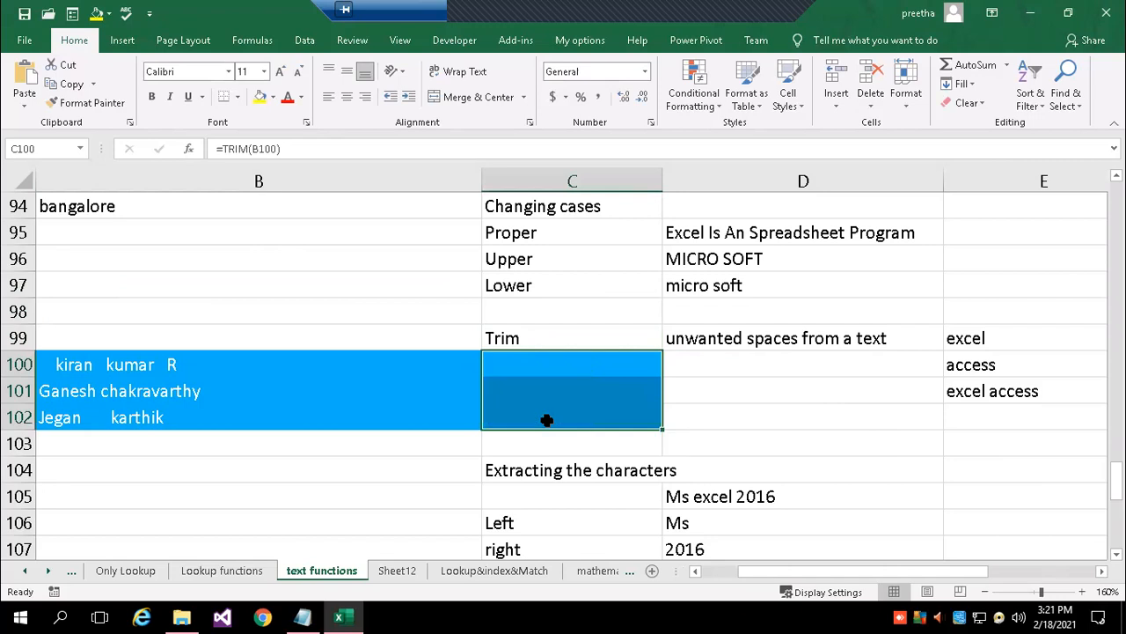
# Enter the formula =TRIM(B100) in cell C100 to remove the extra spaces from the name beside it.
pyautogui.write('=t')
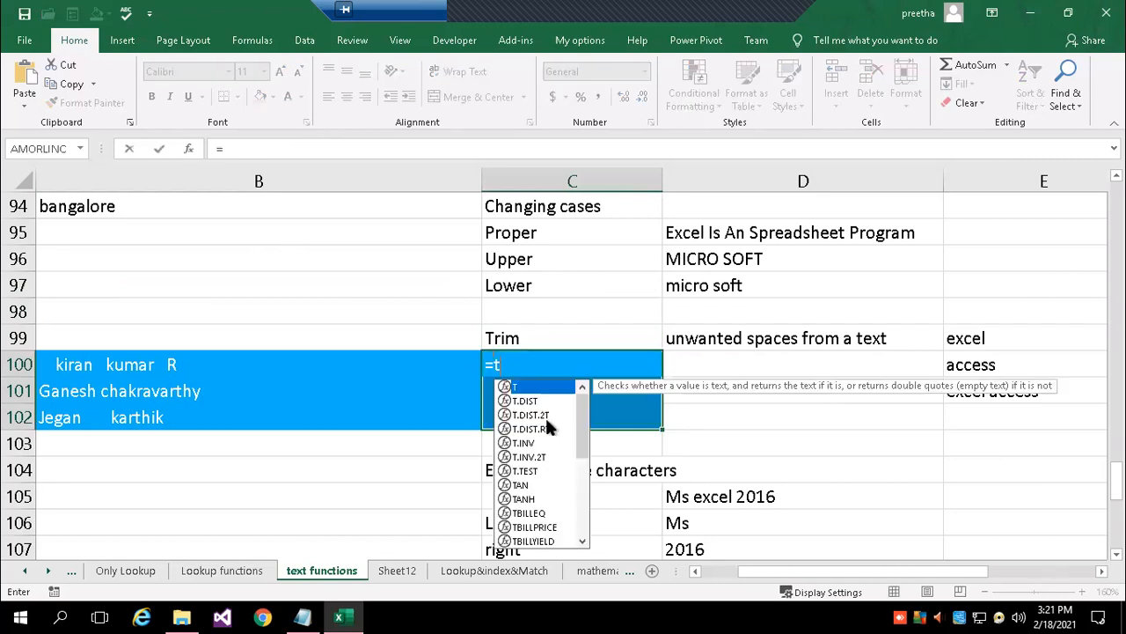
pyautogui.write('rim(')
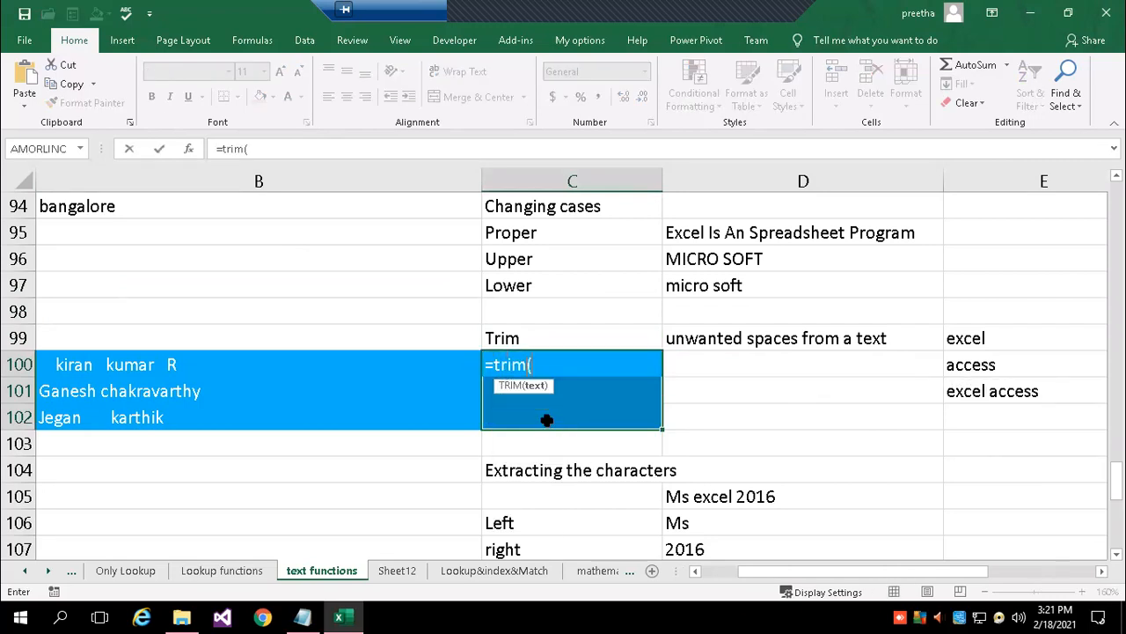
pyautogui.click(241, 364)
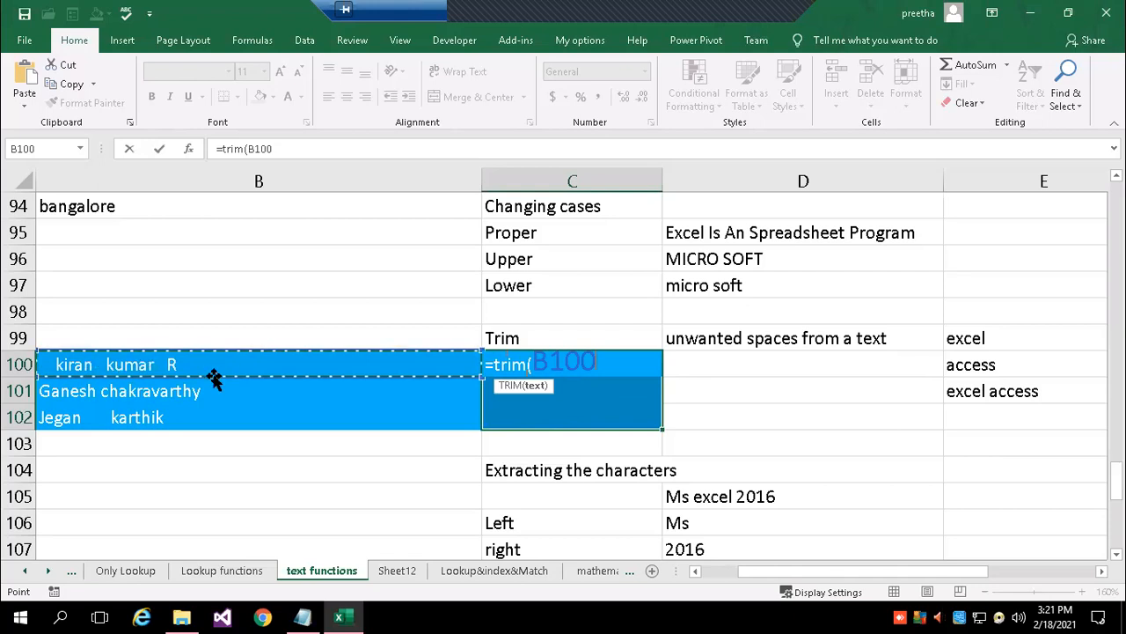
pyautogui.write(')')
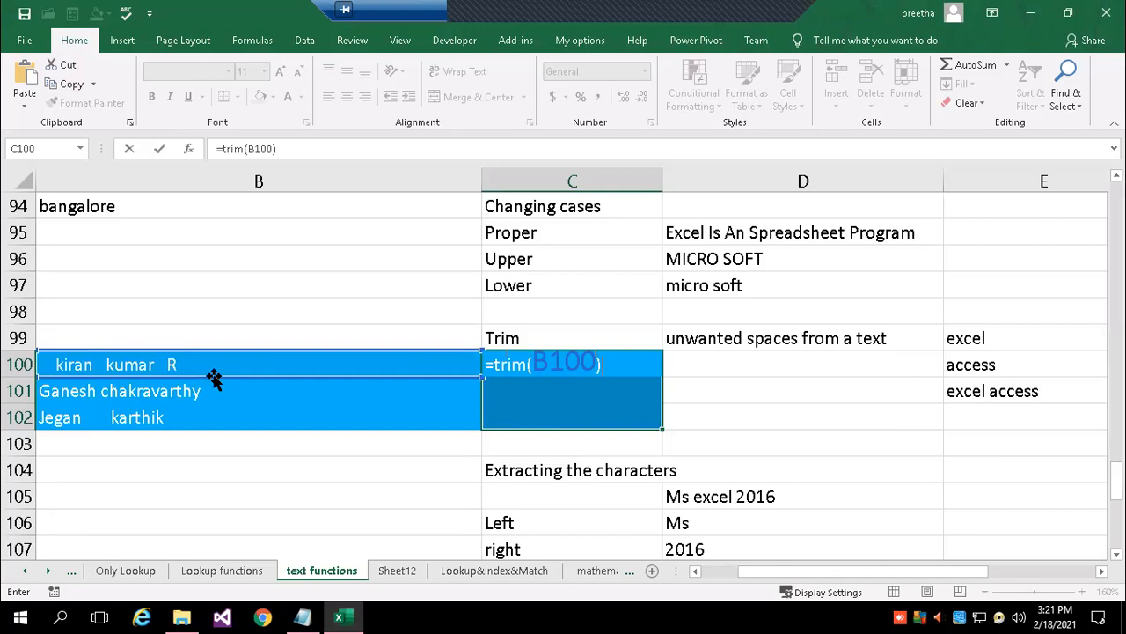
pyautogui.press('Return')
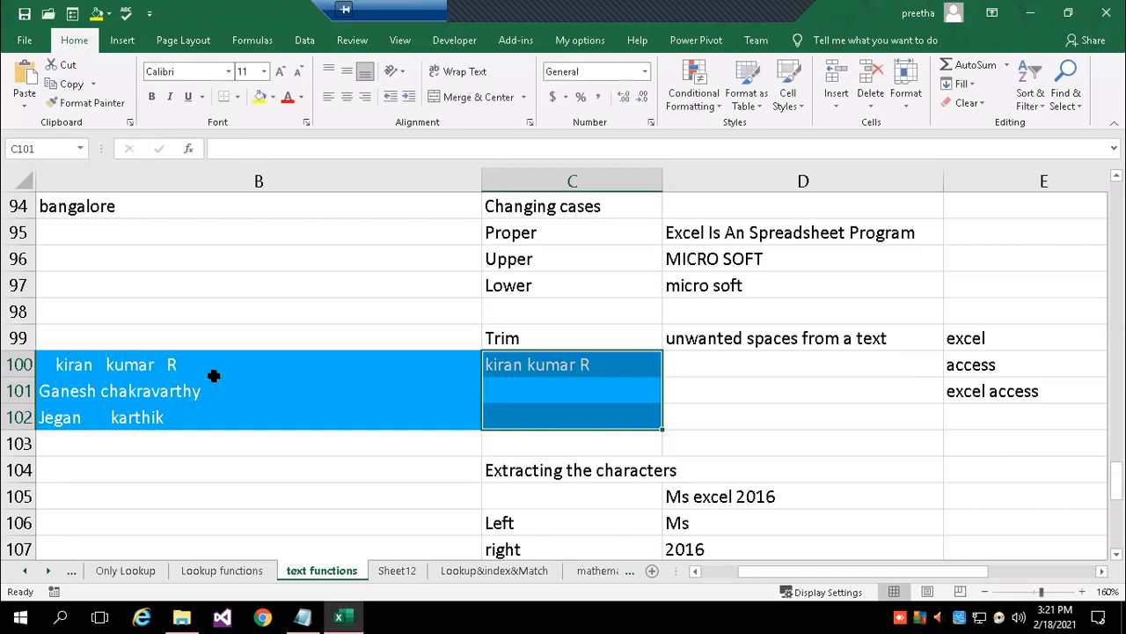
# Fill the TRIM formula from C100 down through C102 and check the copy in C102.
pyautogui.click(525, 361)
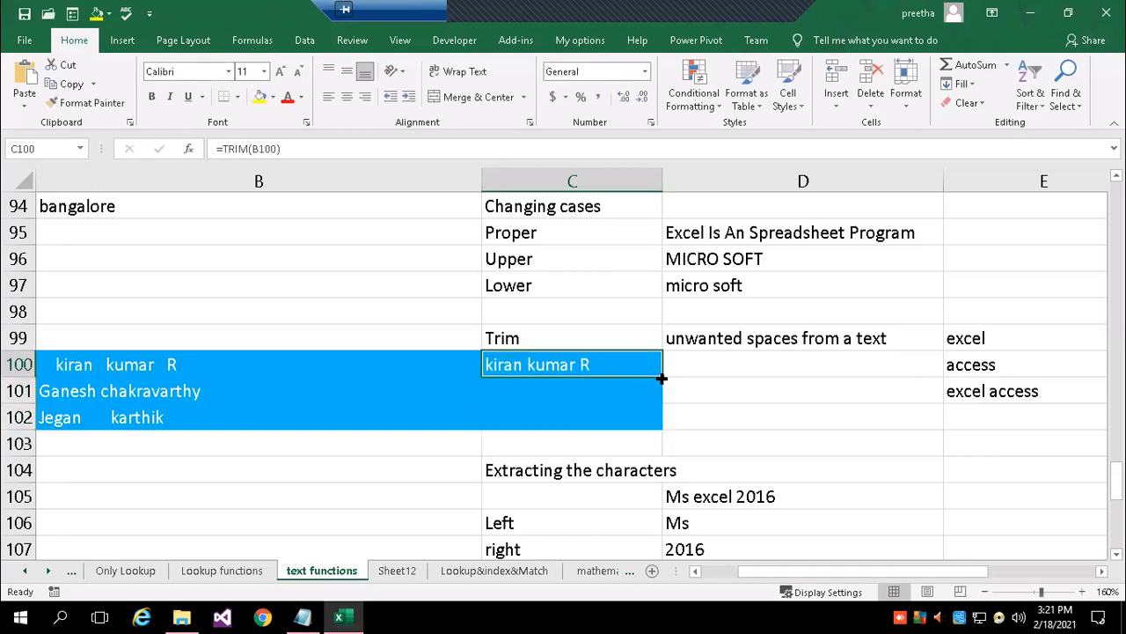
pyautogui.moveTo(660, 379); pyautogui.dragTo(633, 431)
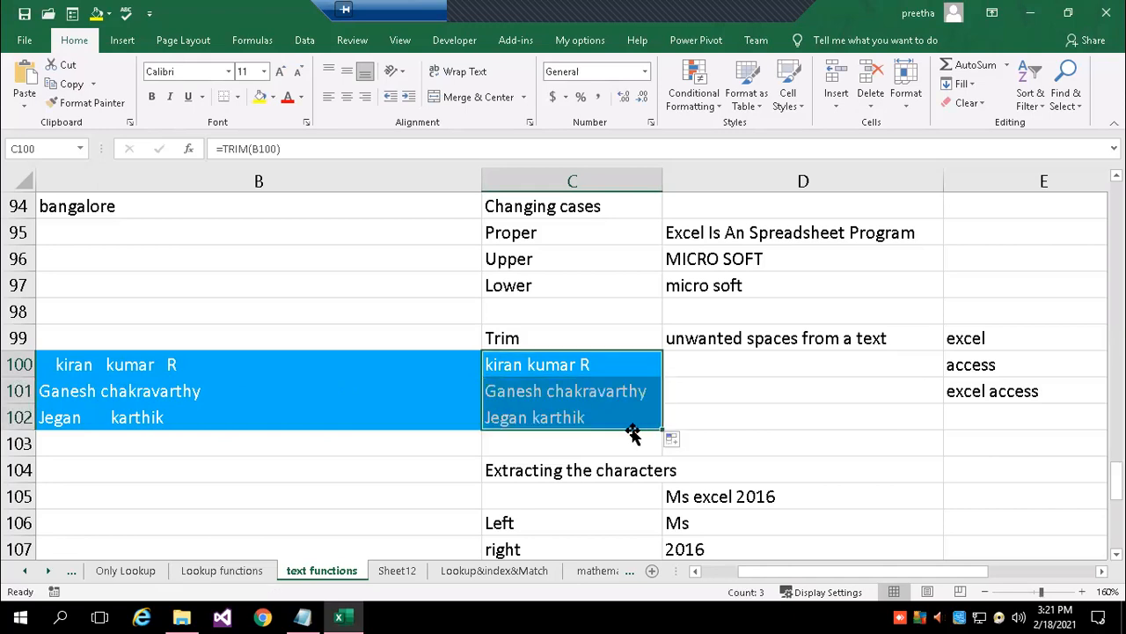
pyautogui.click(539, 409)
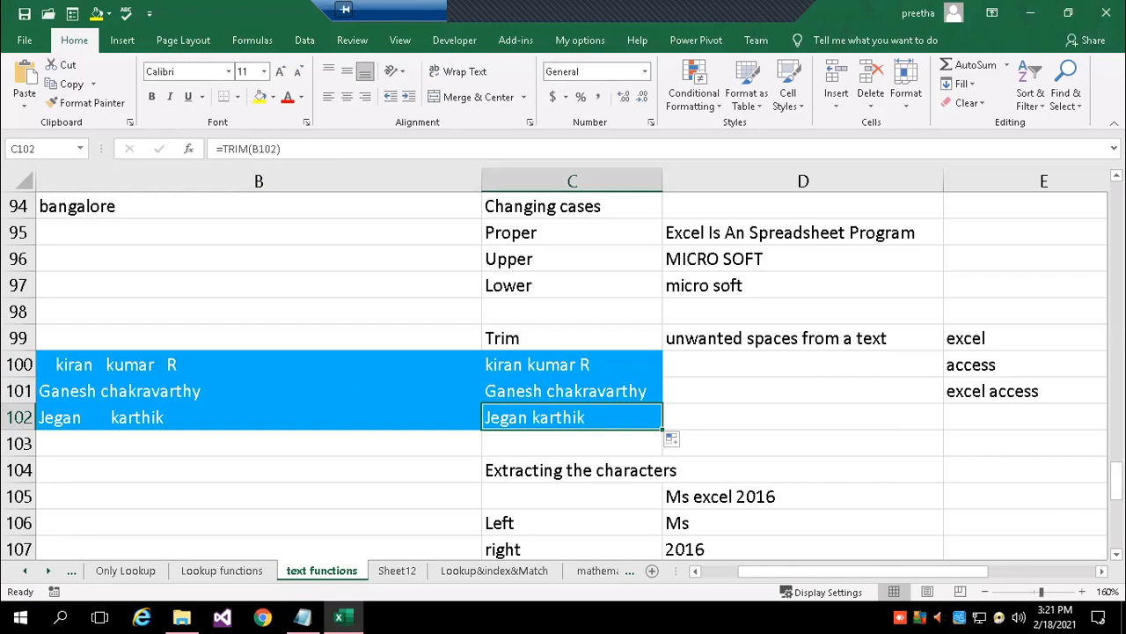
# Examine the LEFT formula in D106 and its arguments in the Extracting the characters example.
pyautogui.scroll(-4, 563, 378)
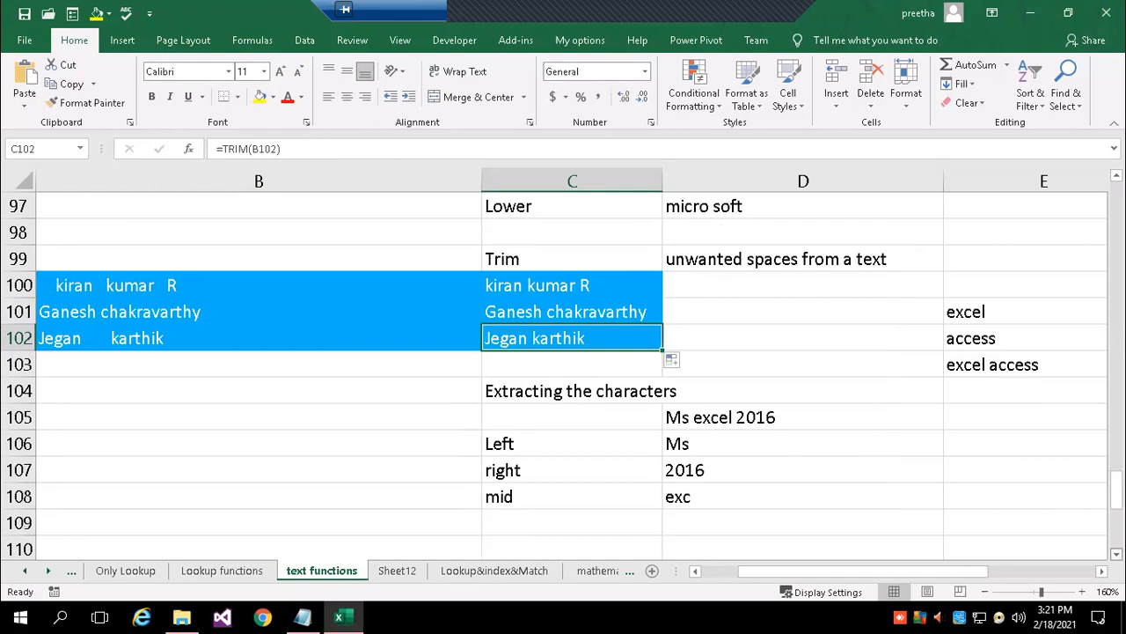
pyautogui.scroll(-1, 1056, 496)
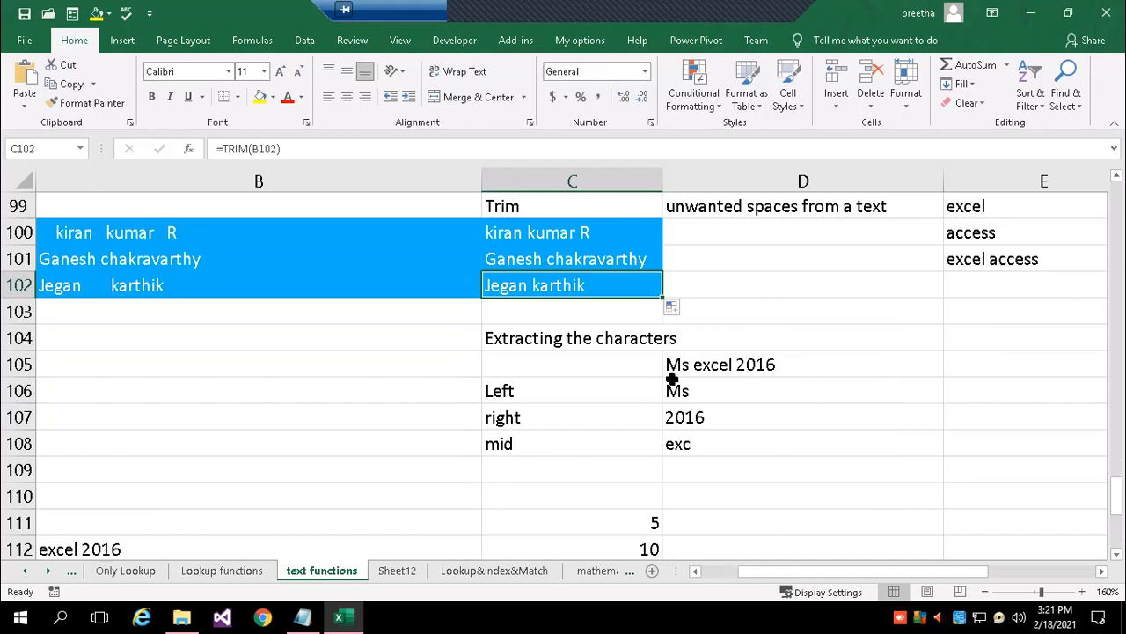
pyautogui.click(543, 338)
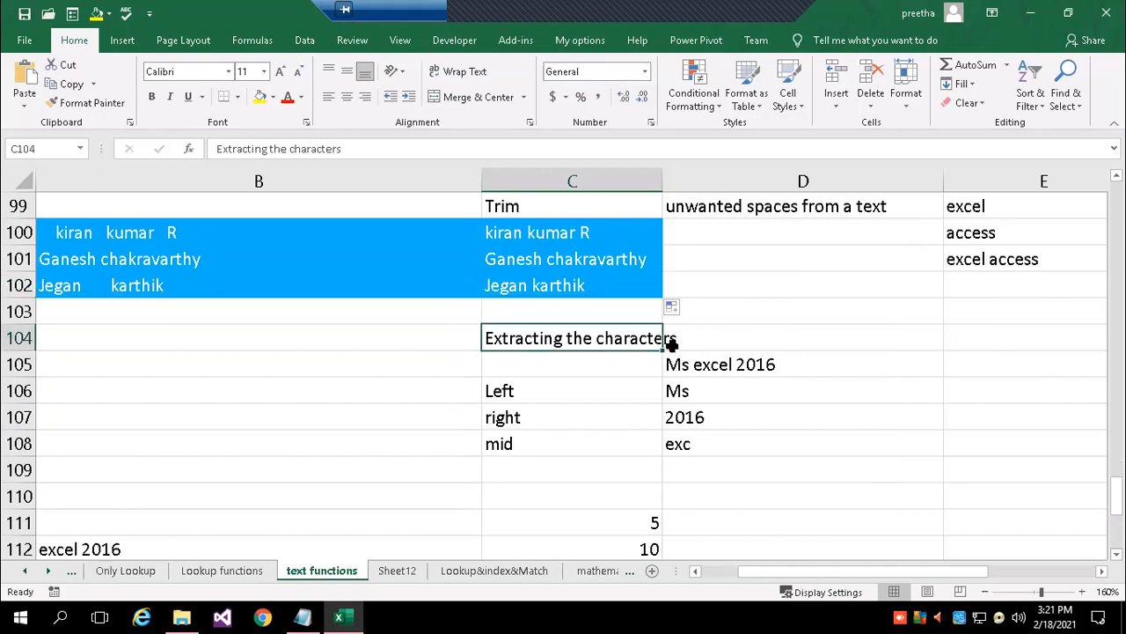
pyautogui.click(709, 392)
pyautogui.doubleClick(713, 389)
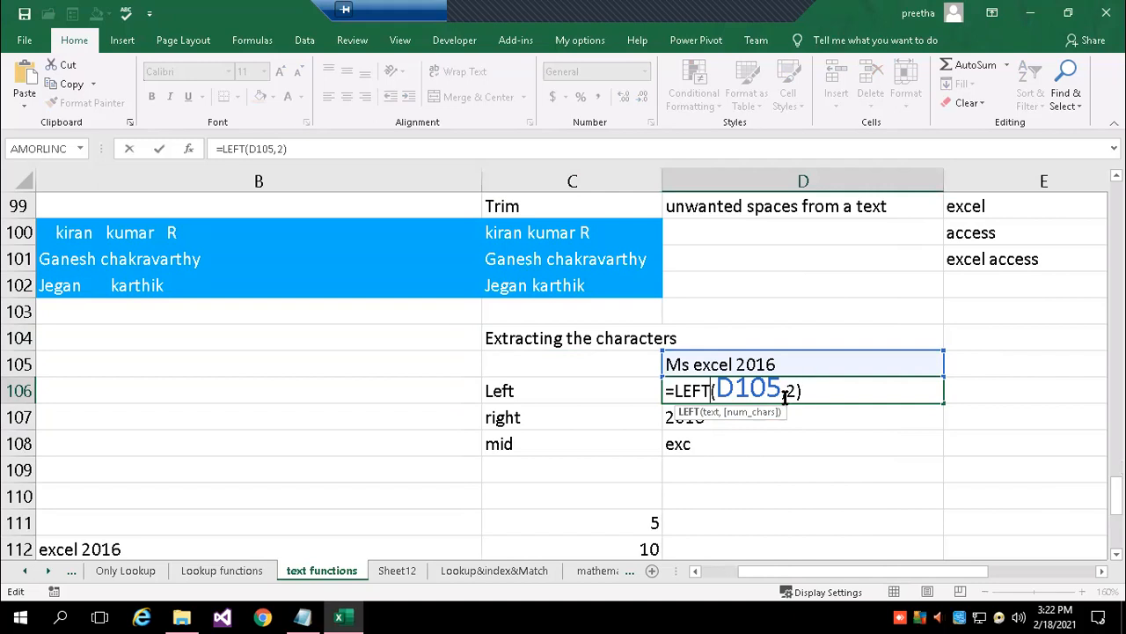
pyautogui.click(836, 393)
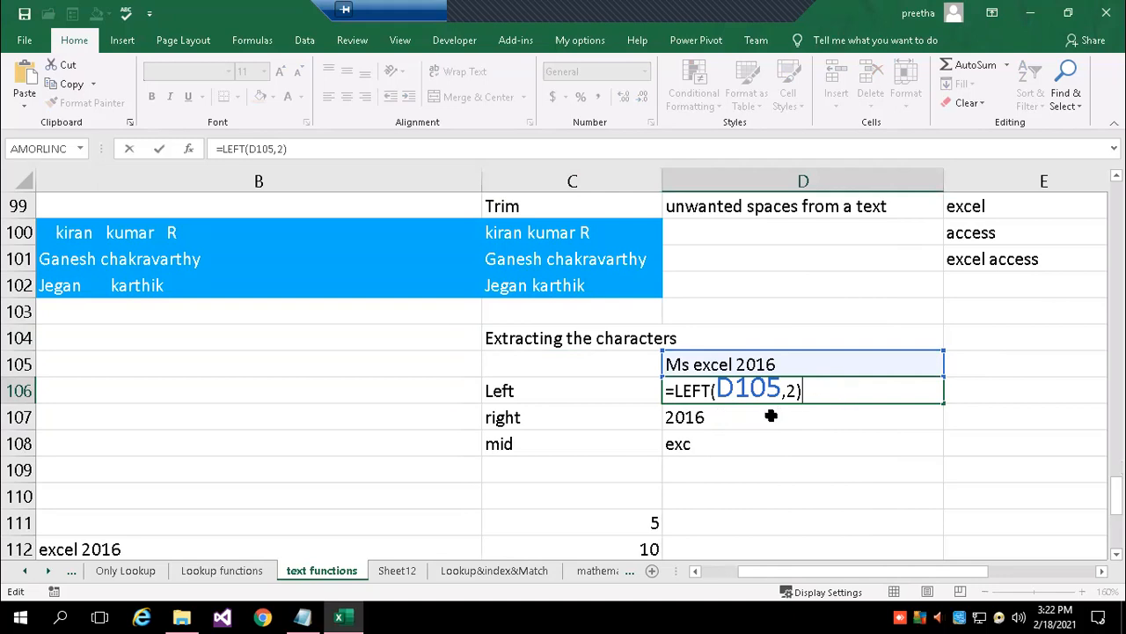
pyautogui.press('Return')
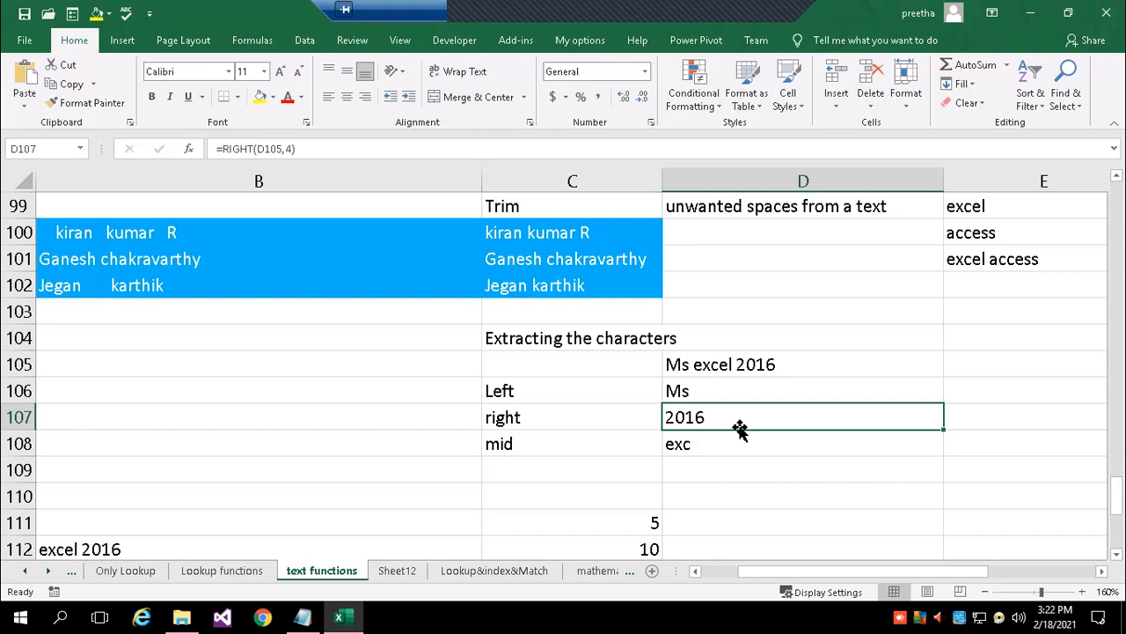
# Examine the RIGHT formula in D107 and the MID formula in D108 with their source cell.
pyautogui.doubleClick(739, 419)
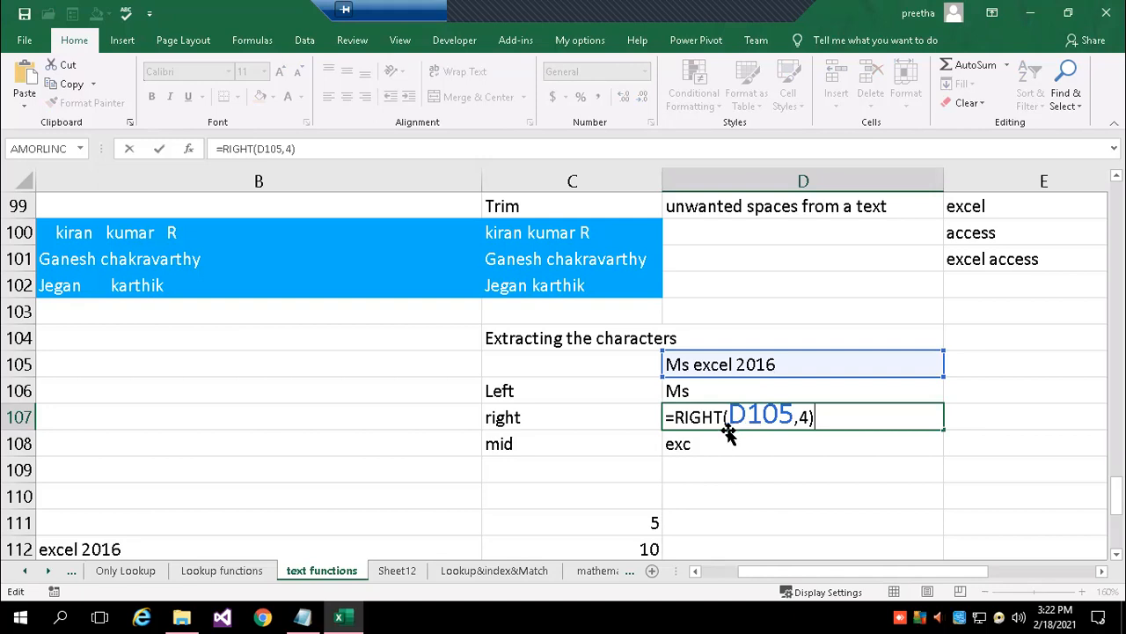
pyautogui.press('Return')
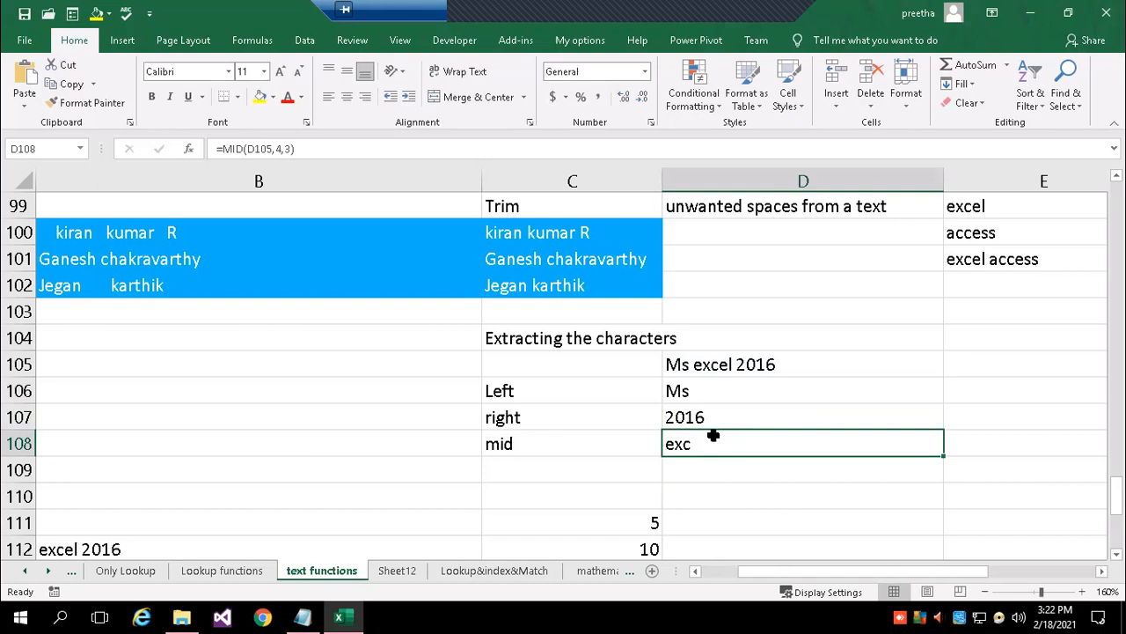
pyautogui.doubleClick(713, 435)
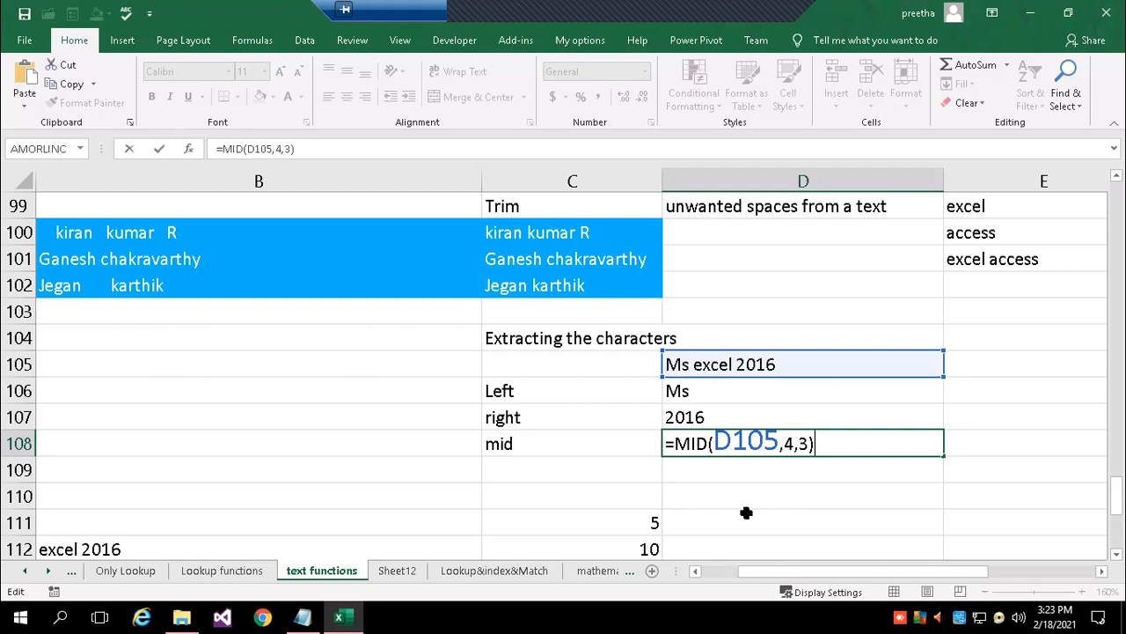
pyautogui.press('Return')
pyautogui.press('Up')
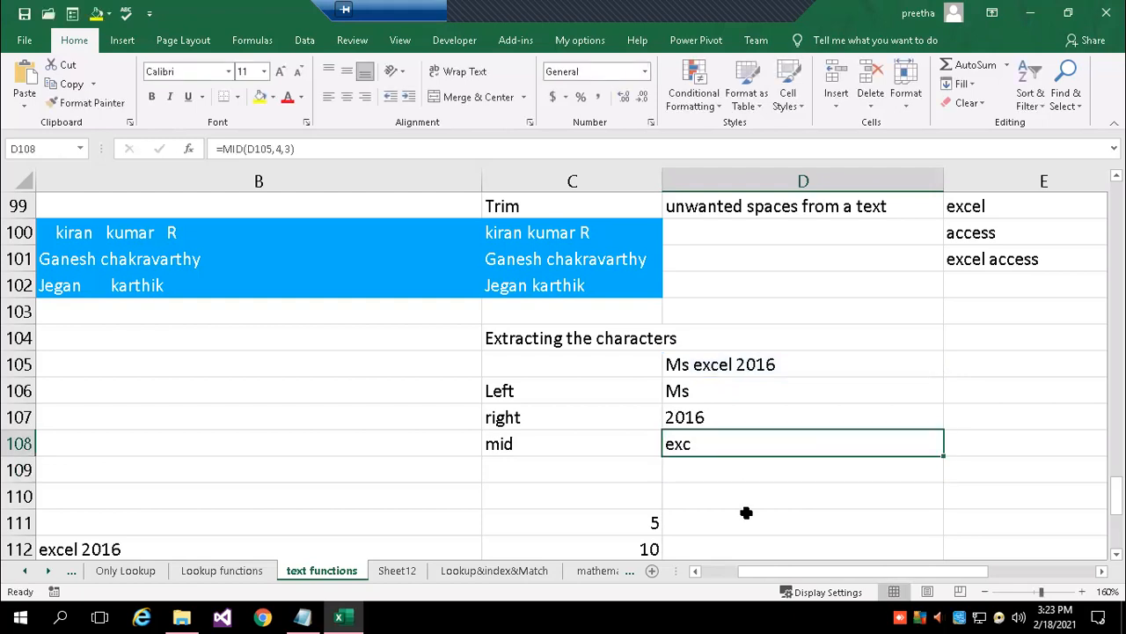
# Set the number of characters in the MID formula in D108 to 5.
pyautogui.doubleClick(718, 446)
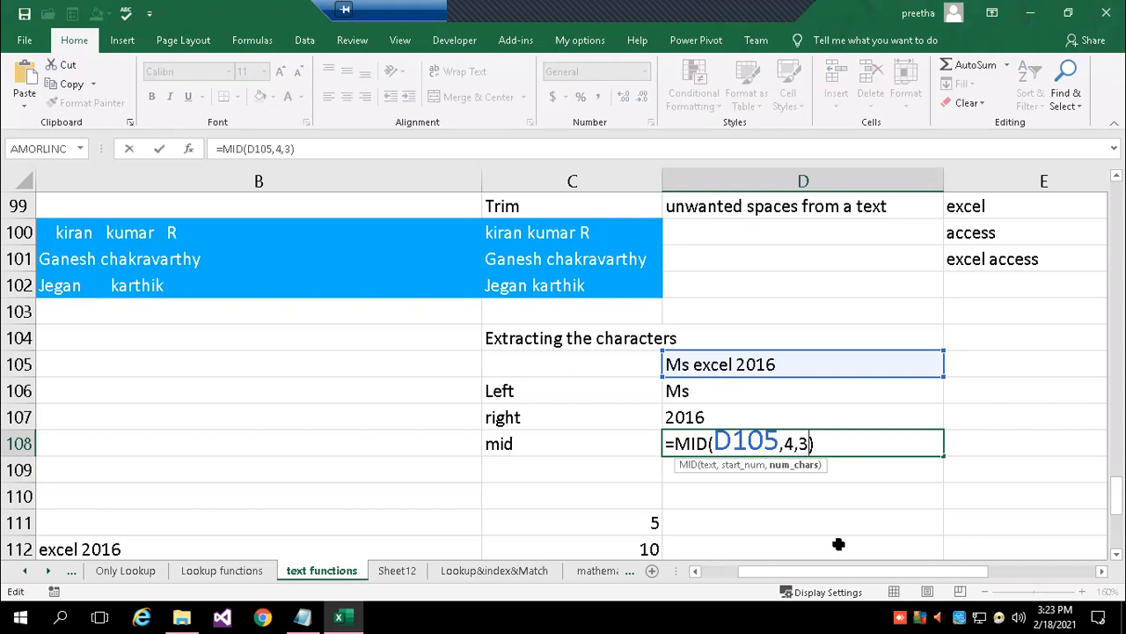
pyautogui.press('BackSpace')
pyautogui.write('5')
pyautogui.press('Return')
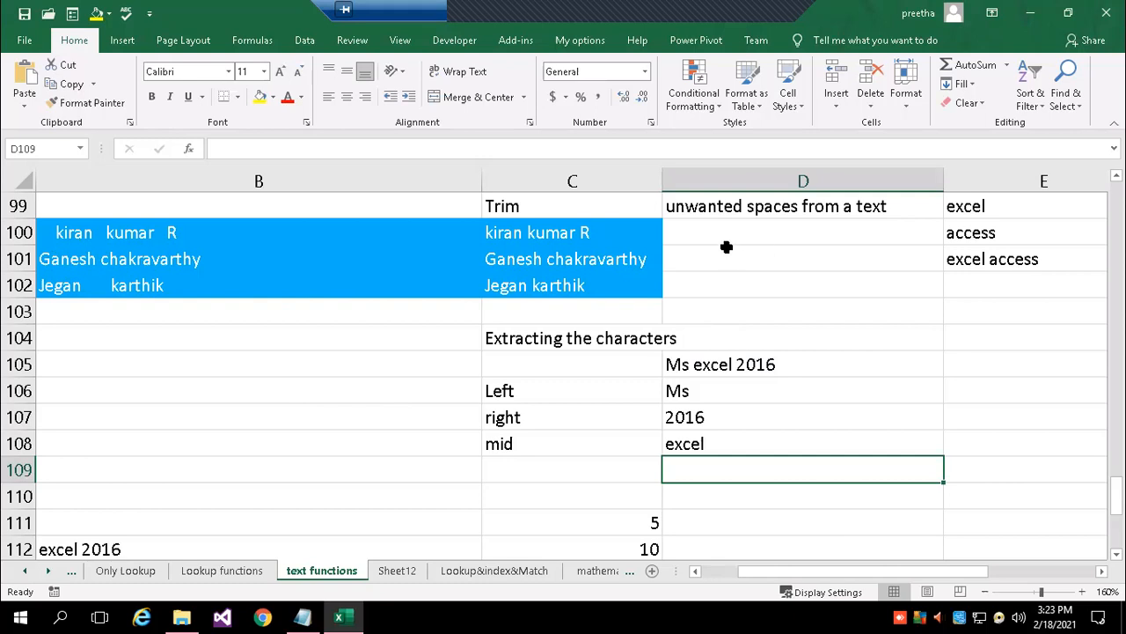
# Insert a blank column before column D, beside the trimmed names, and select cell D100.
pyautogui.rightClick(730, 181)
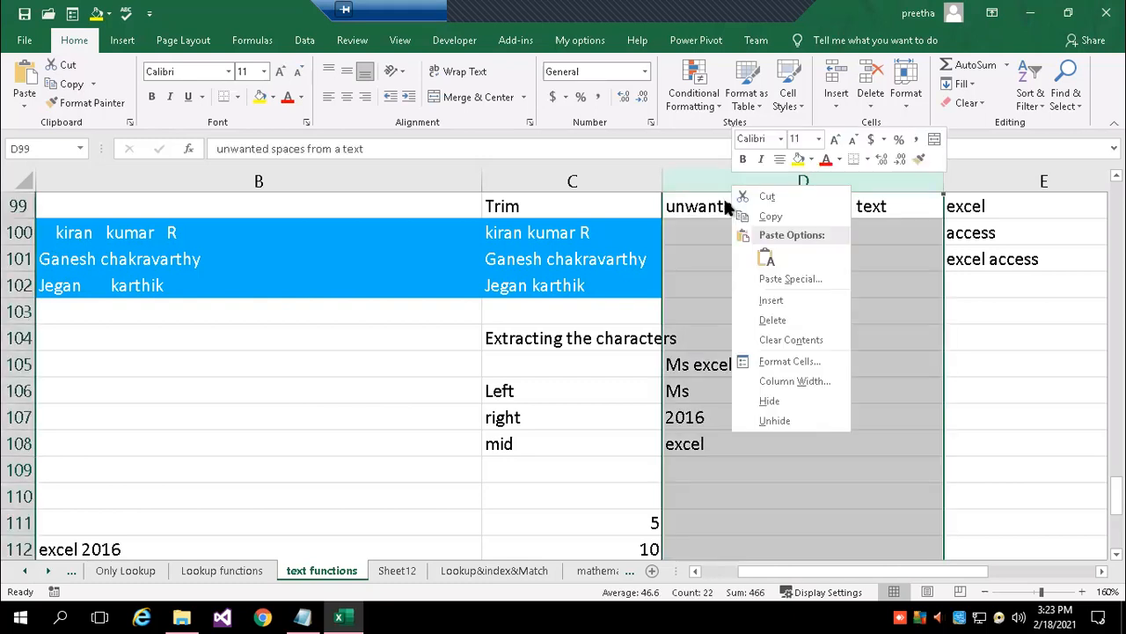
pyautogui.click(774, 300)
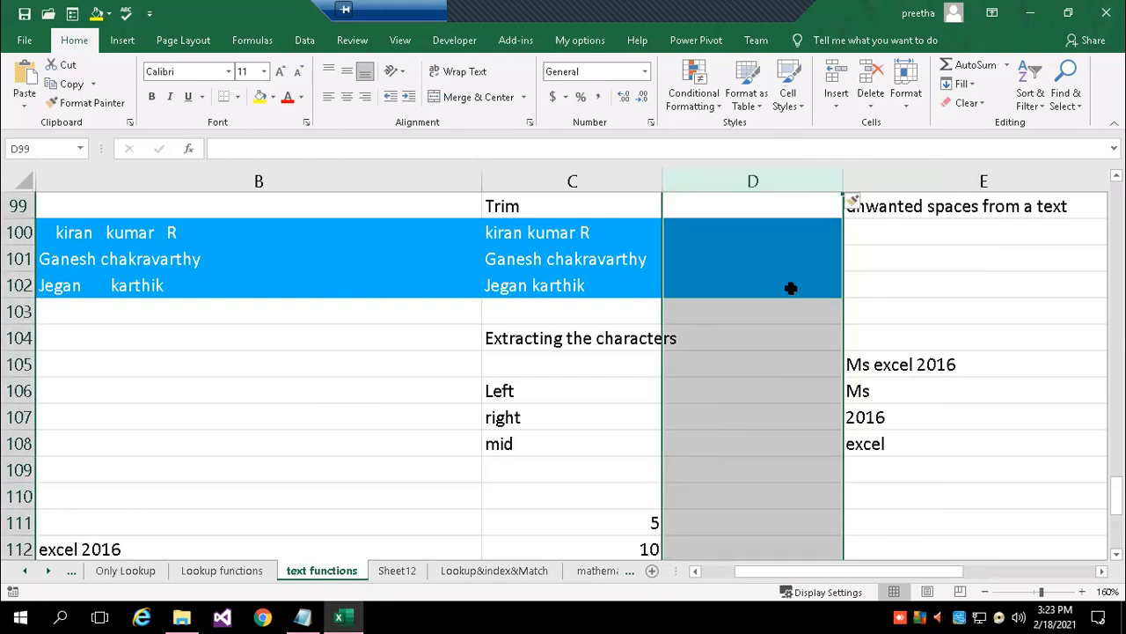
pyautogui.click(788, 286)
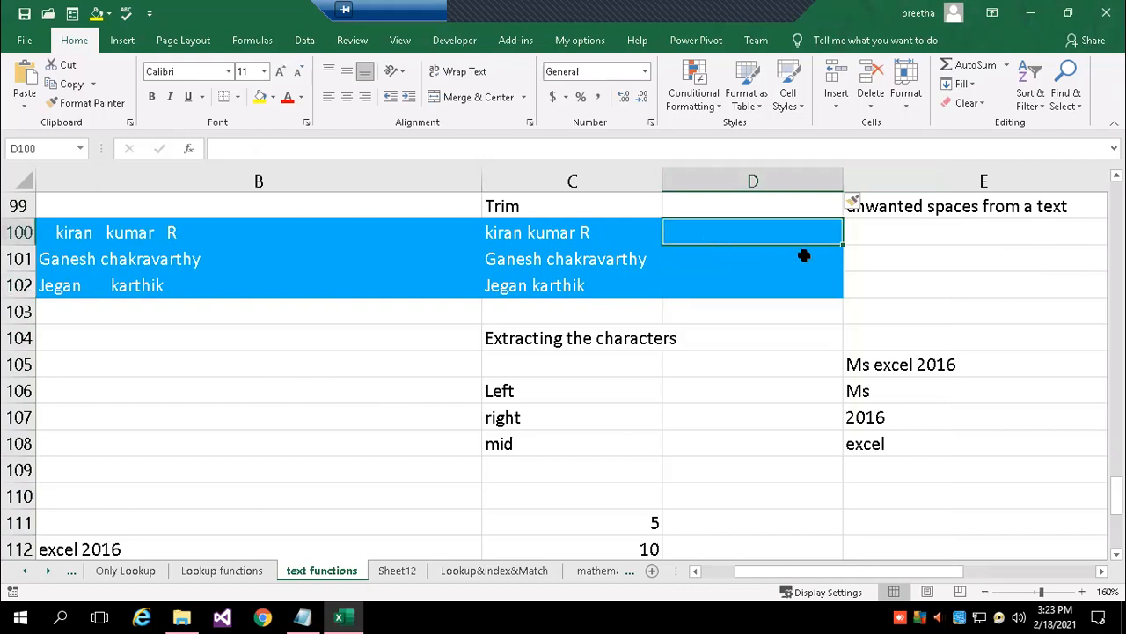
# Enter the formula =LEFT(C101,1) in cell D101 to extract the first letter of the trimmed name.
pyautogui.press('Return')
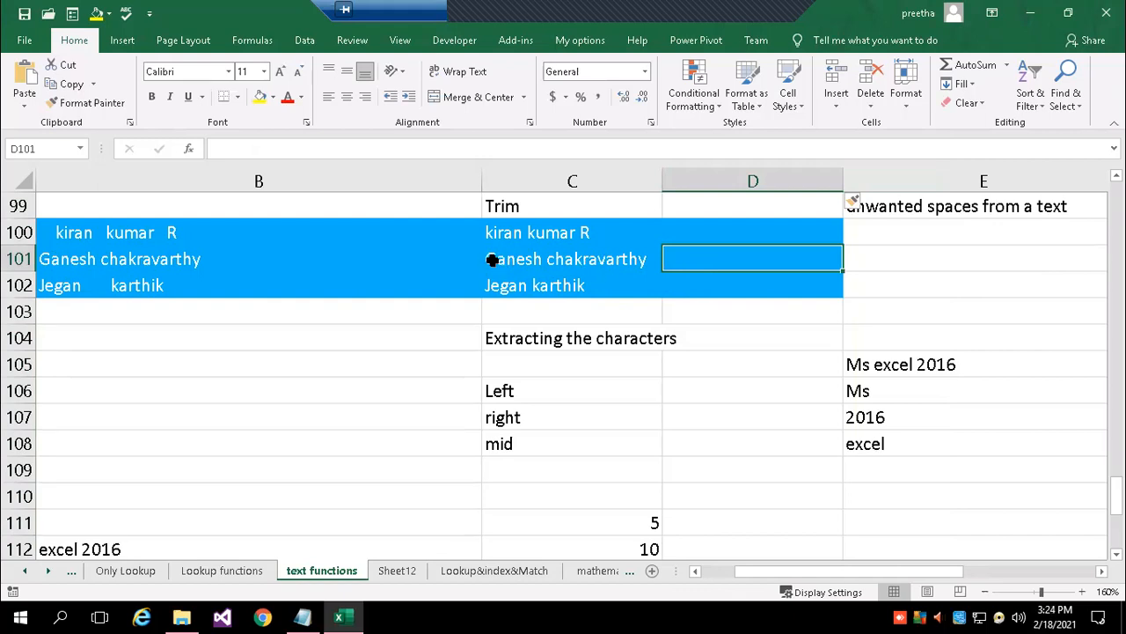
pyautogui.write('=l')
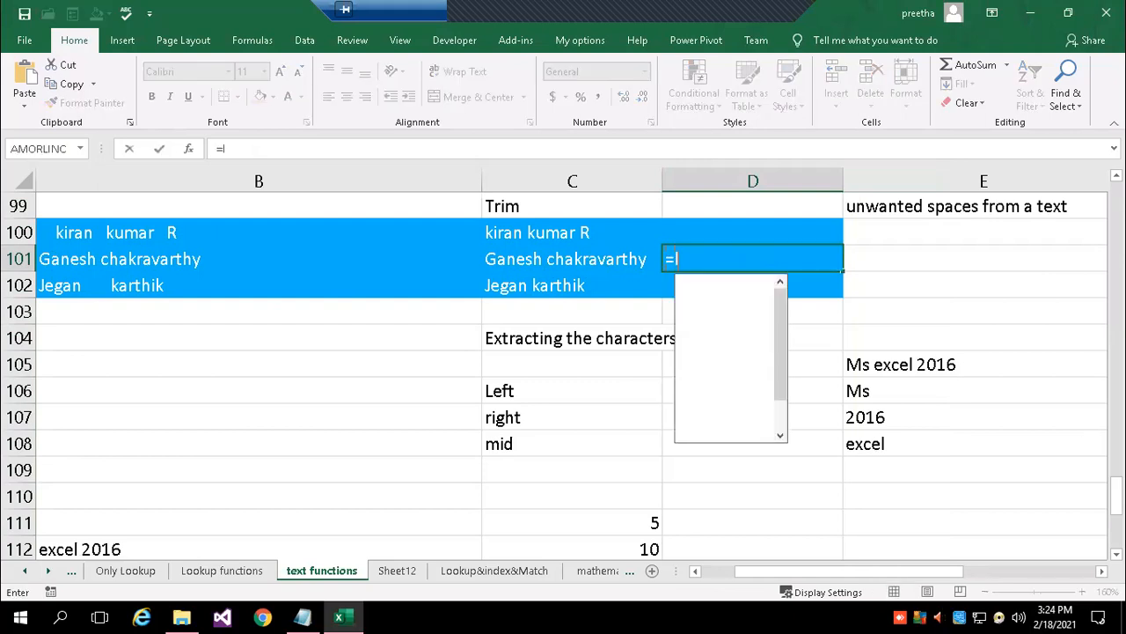
pyautogui.press('BackSpace')
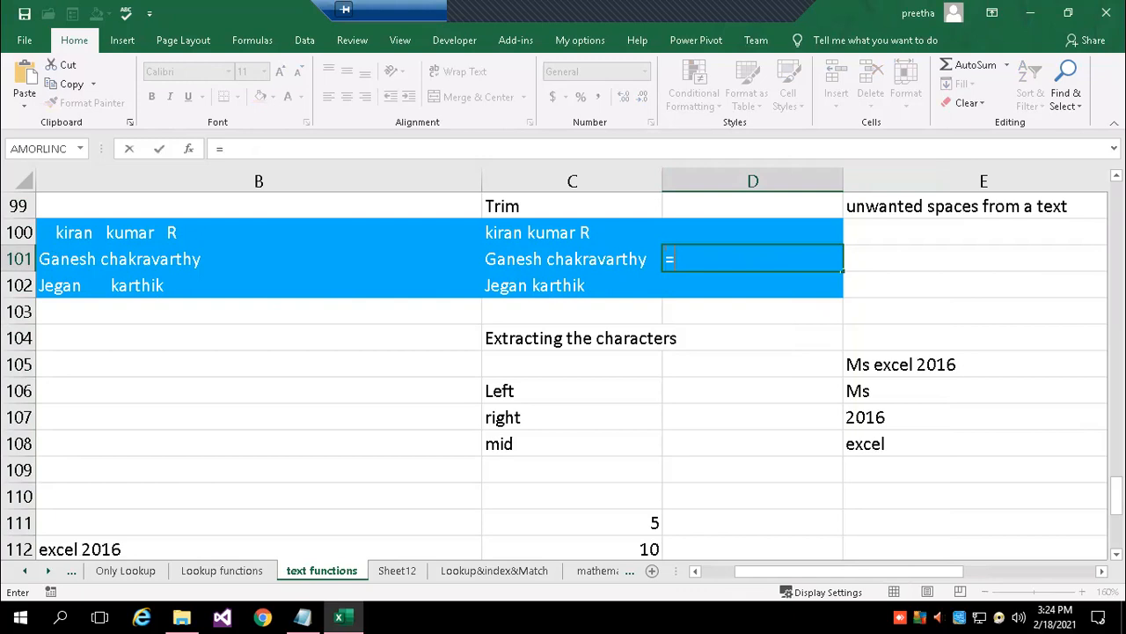
pyautogui.write('con')
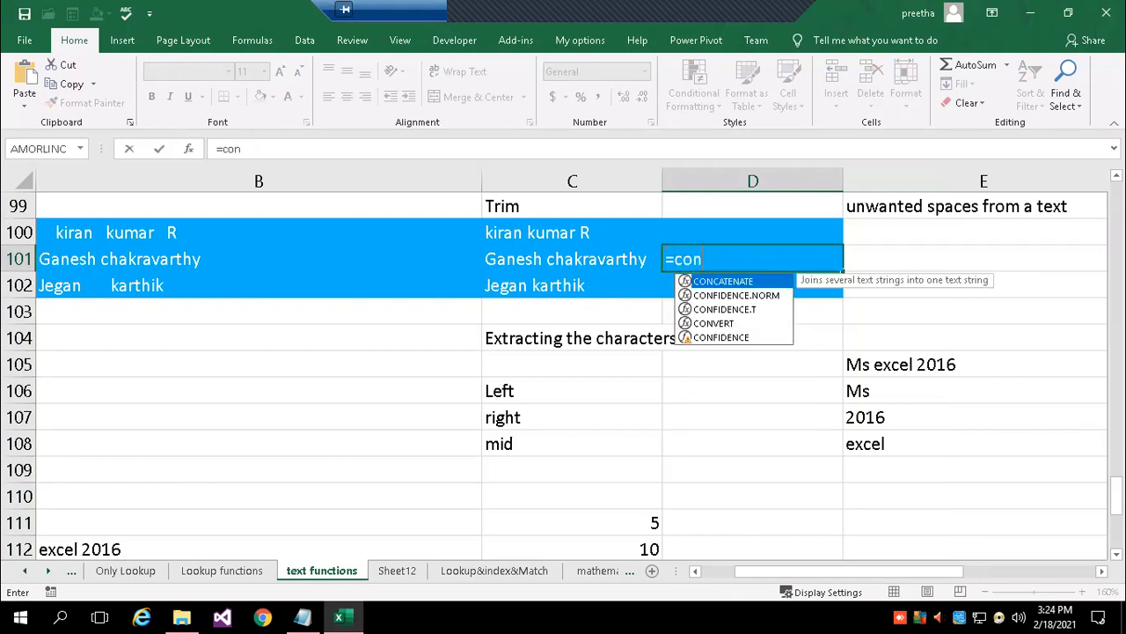
pyautogui.press('BackSpace')
pyautogui.press('BackSpace')
pyautogui.press('BackSpace')
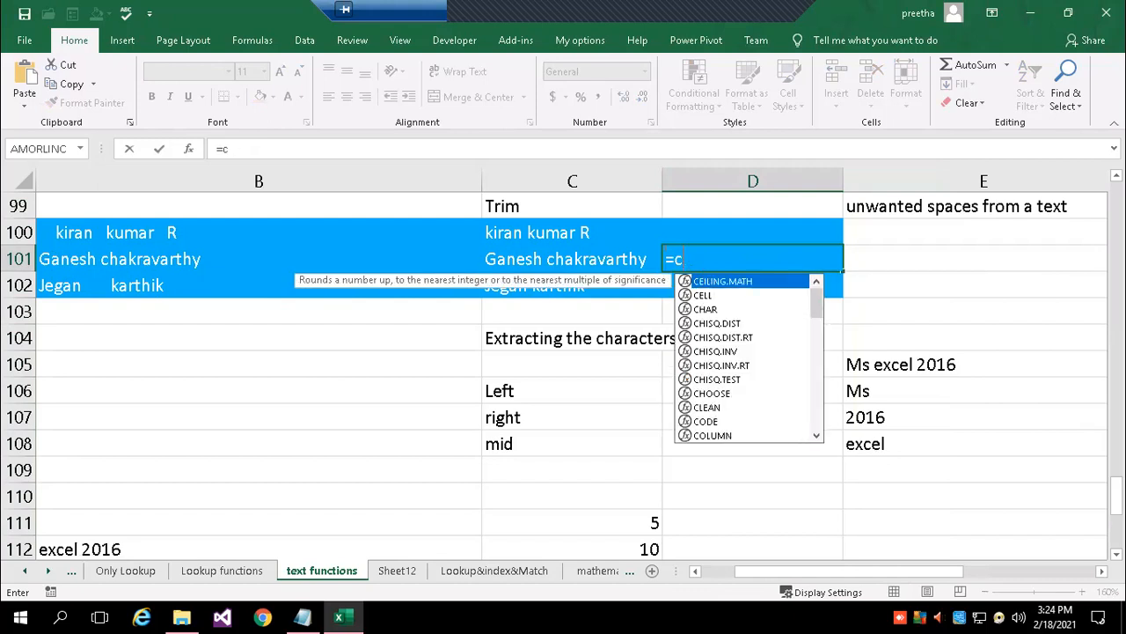
pyautogui.write('lef')
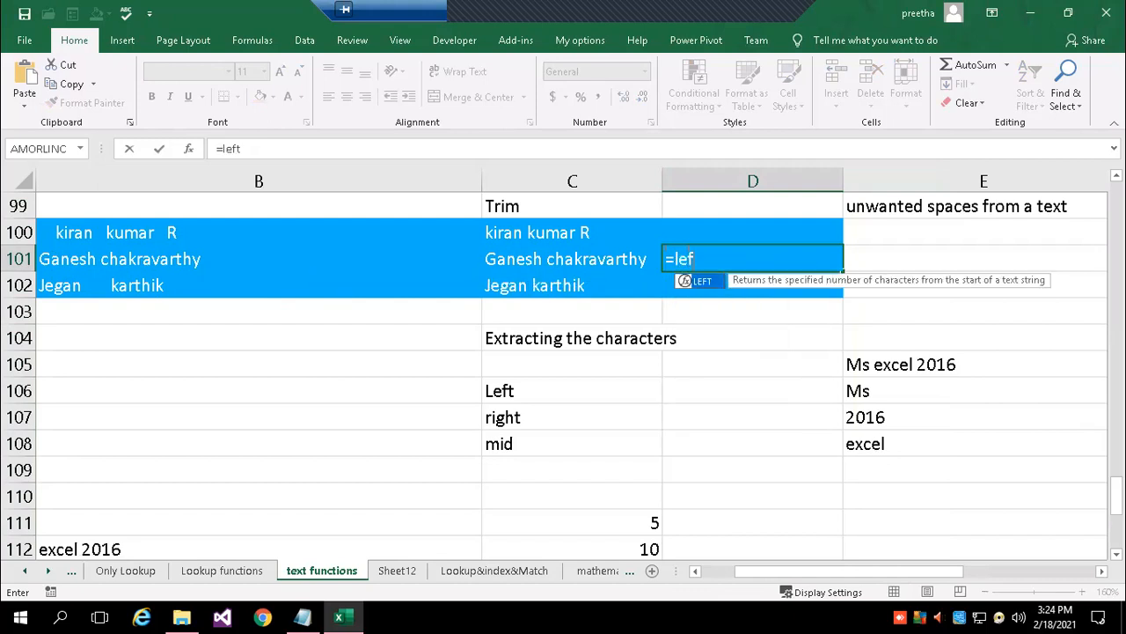
pyautogui.write('t(')
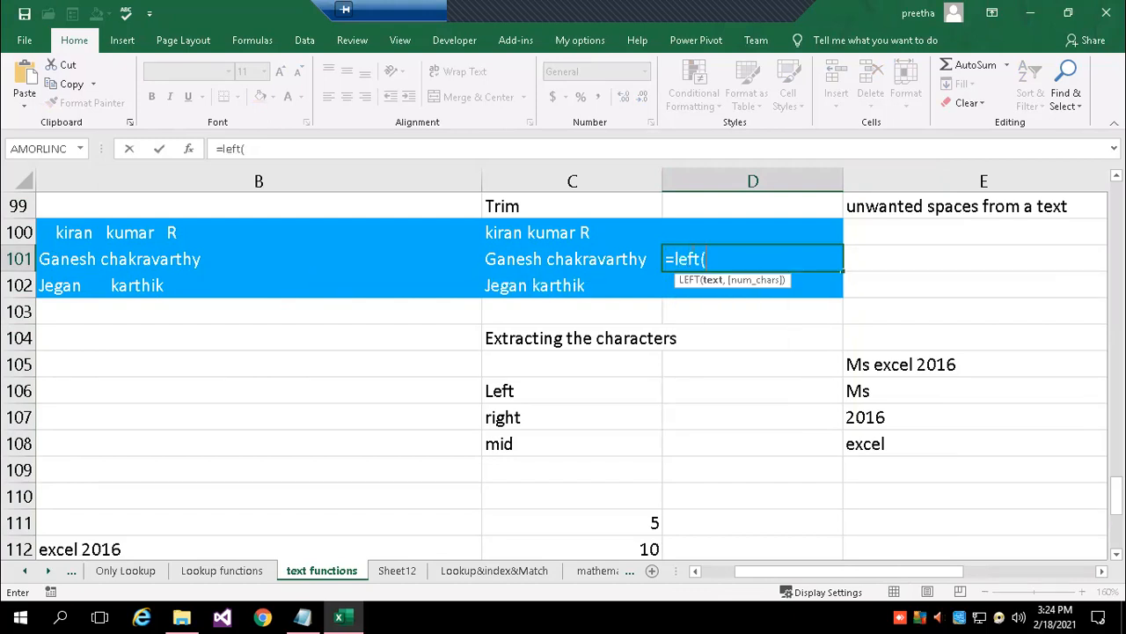
pyautogui.write('c101')
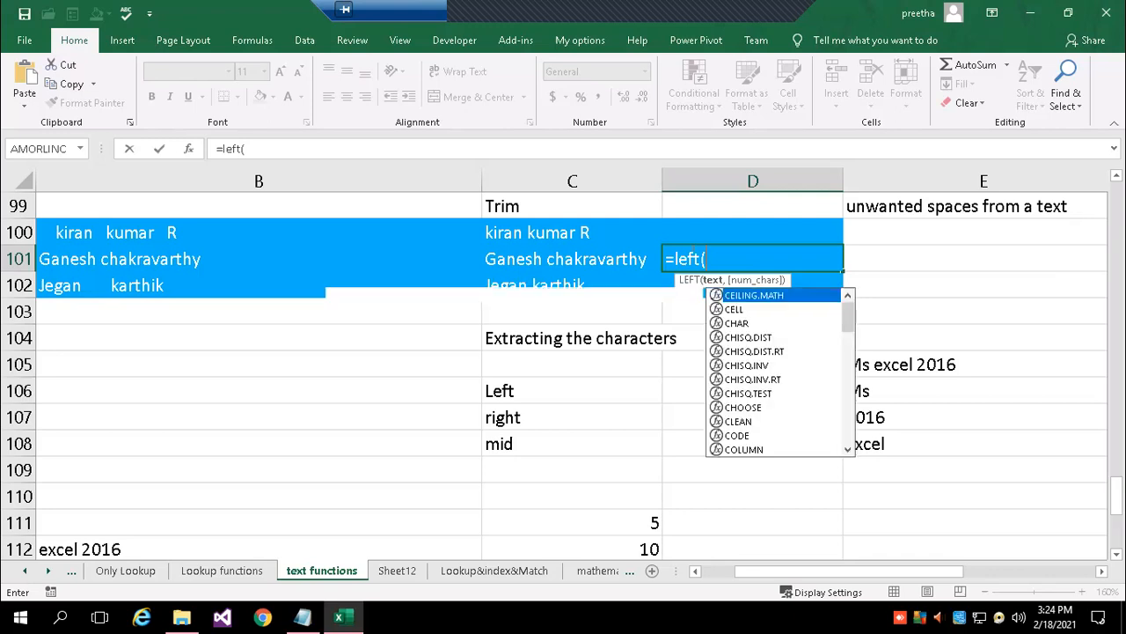
pyautogui.write(',1)')
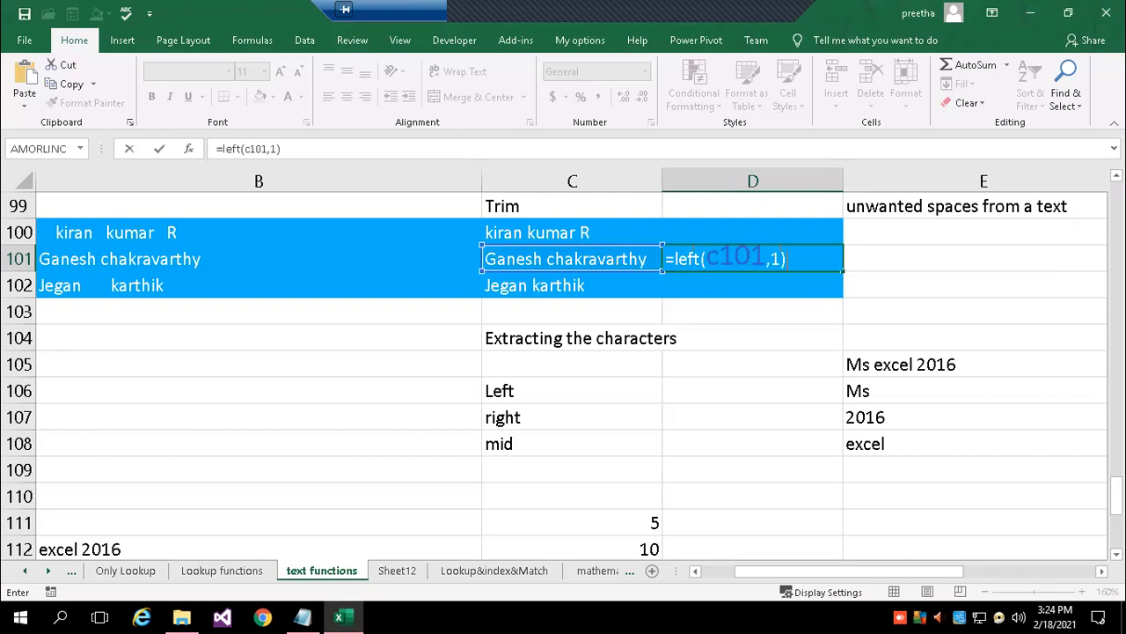
pyautogui.press('Return')
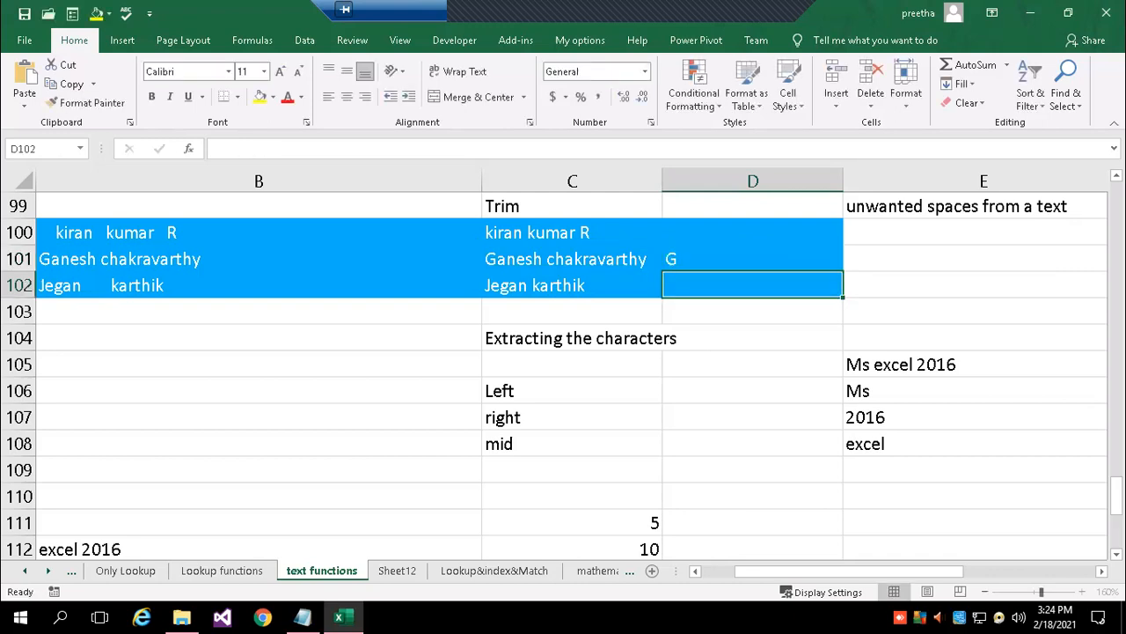
# Try to extend the formula in D101 with a second extraction so it reads =LEFT(C101,1),left(c101,819).
pyautogui.press('Up')
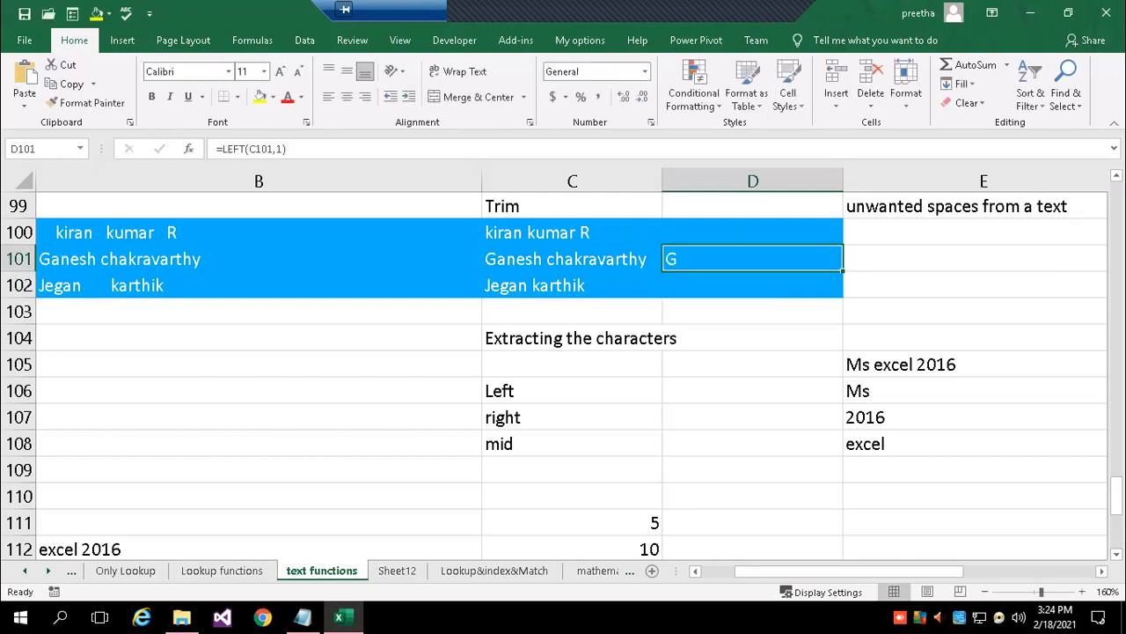
pyautogui.press('F2')
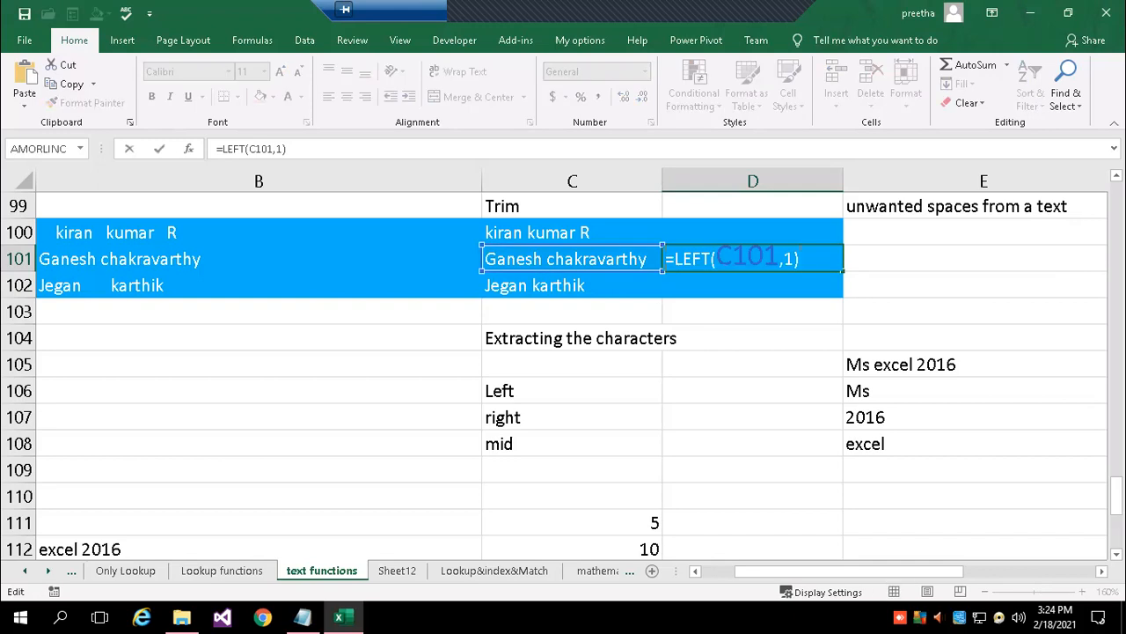
pyautogui.write(',left')
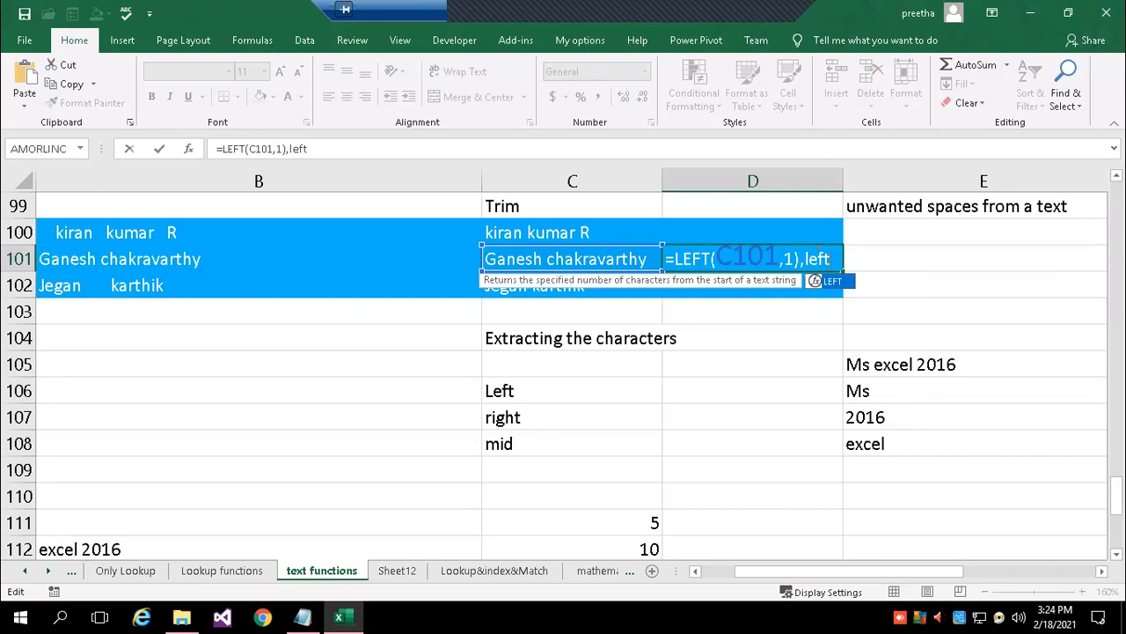
pyautogui.write('(')
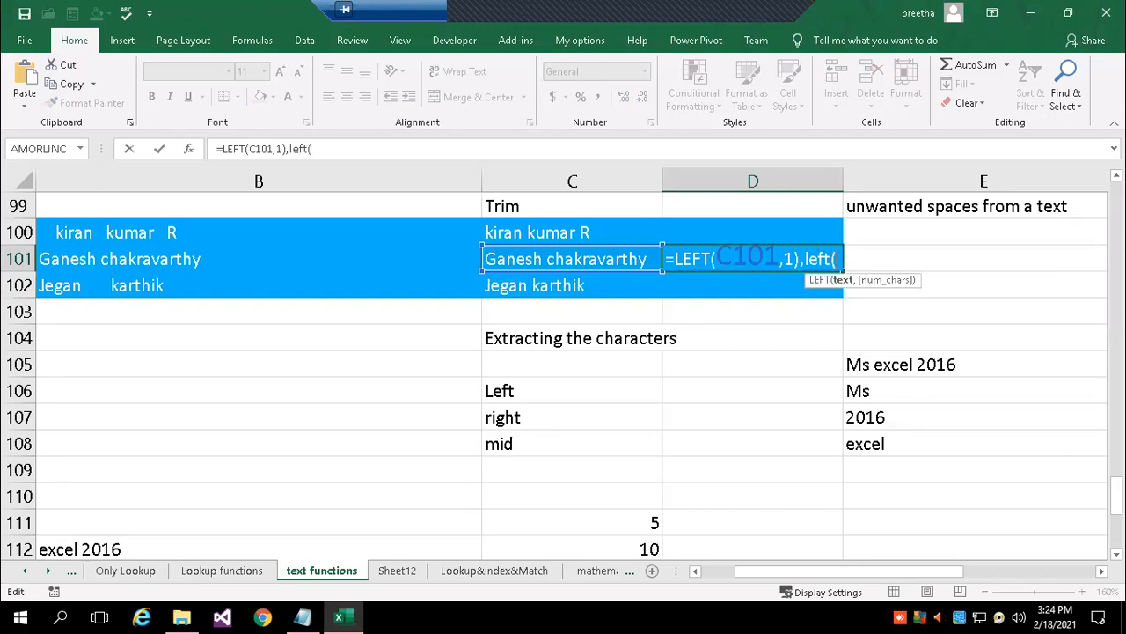
pyautogui.write('c1')
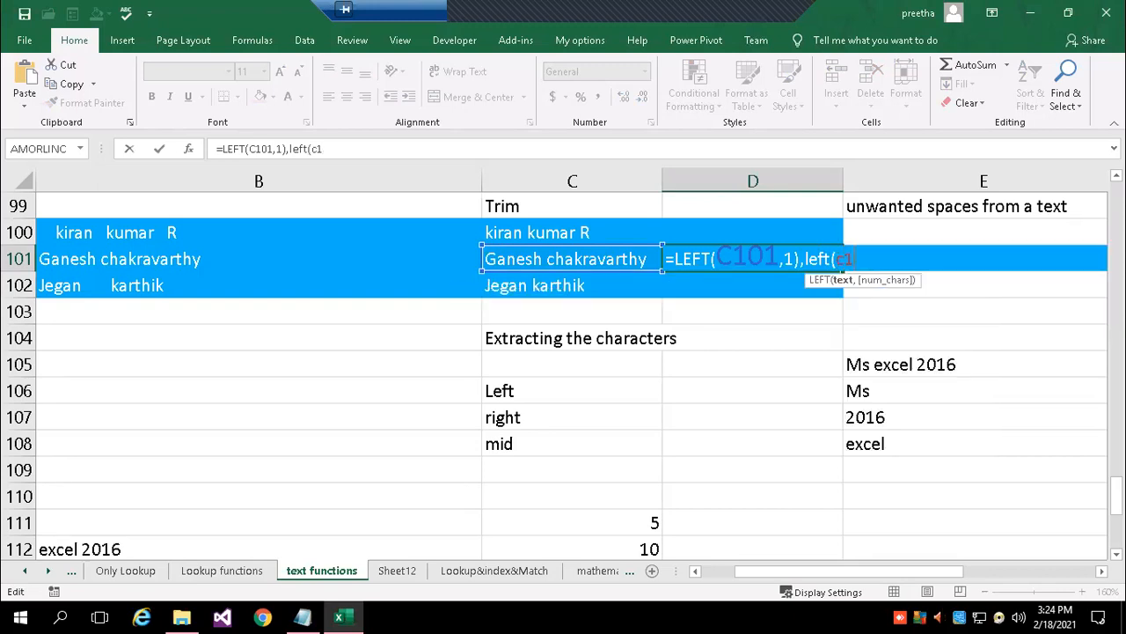
pyautogui.write('01,')
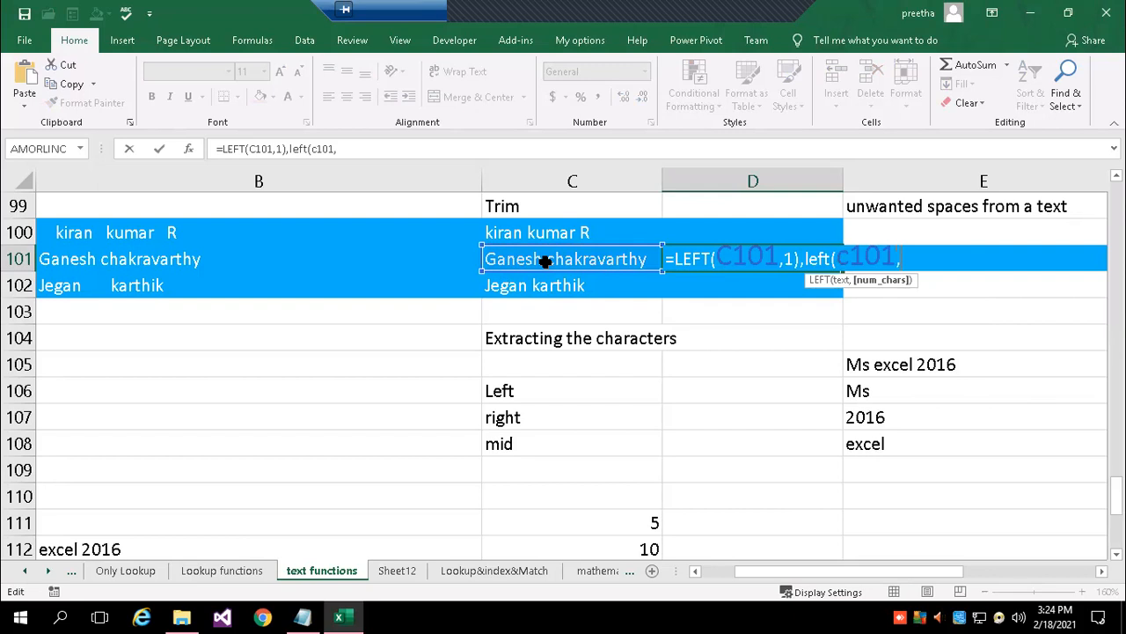
pyautogui.write('8')
pyautogui.write('19')
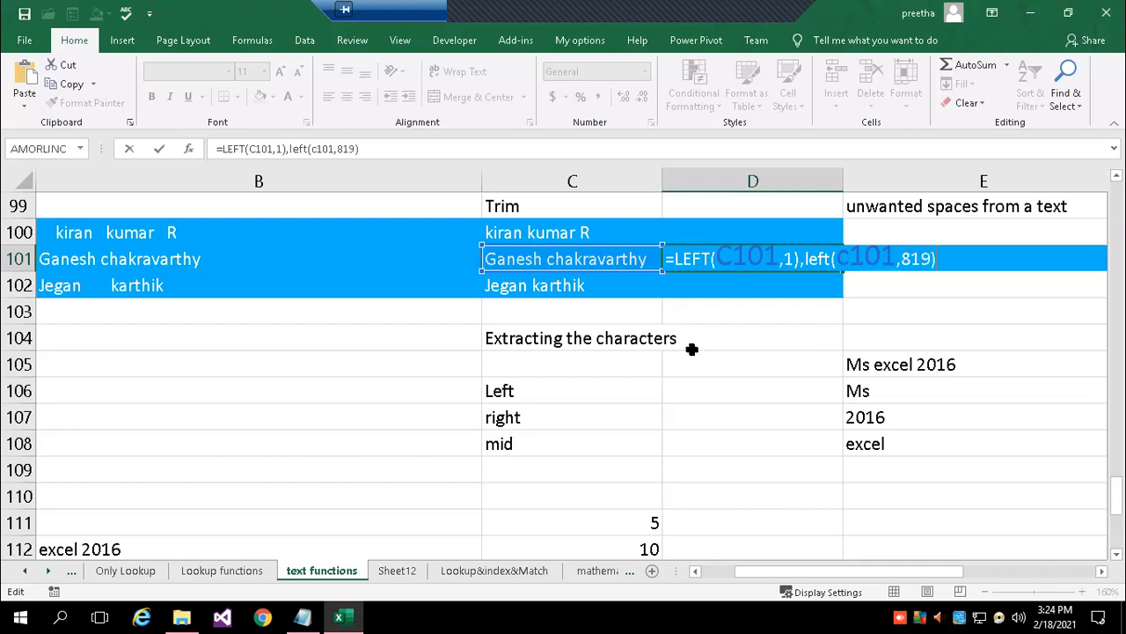
pyautogui.press('Return')
pyautogui.press('Return')
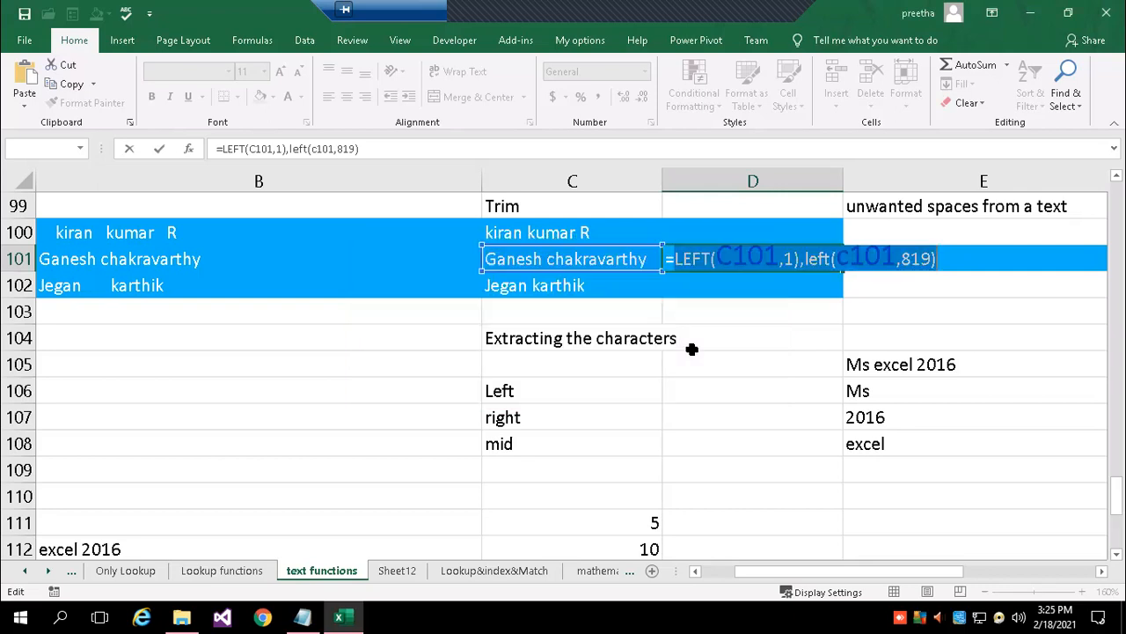
# Wrap the two LEFT functions in D101 in CONCATENATE, giving =CONCATENATE(LEFT(C101,1),left(c101,819)).
pyautogui.click(677, 260)
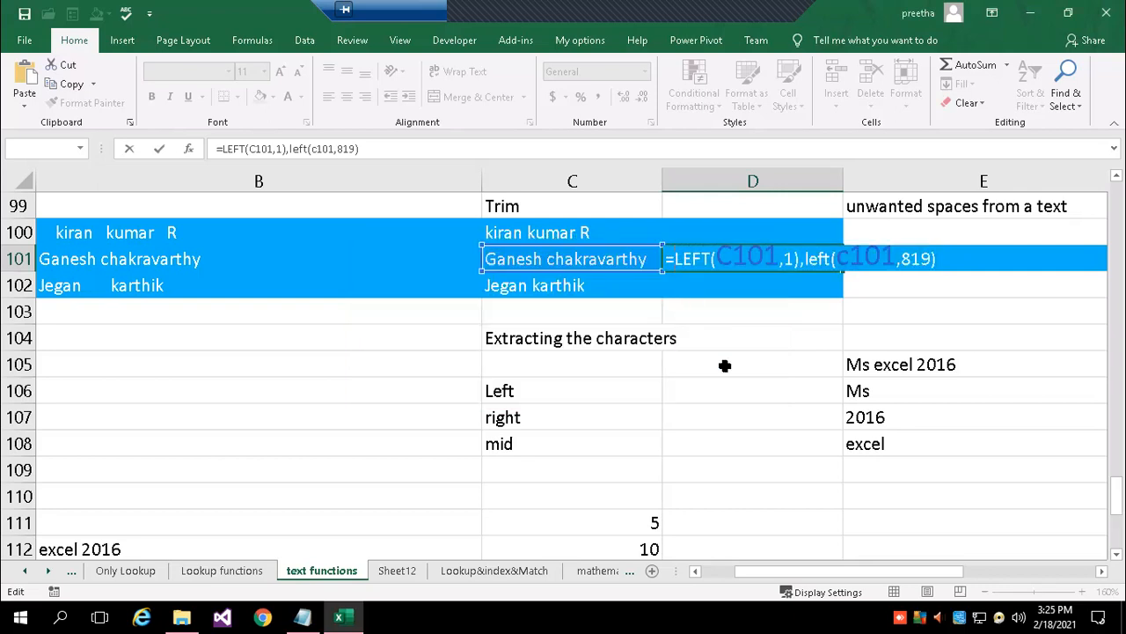
pyautogui.write('concate')
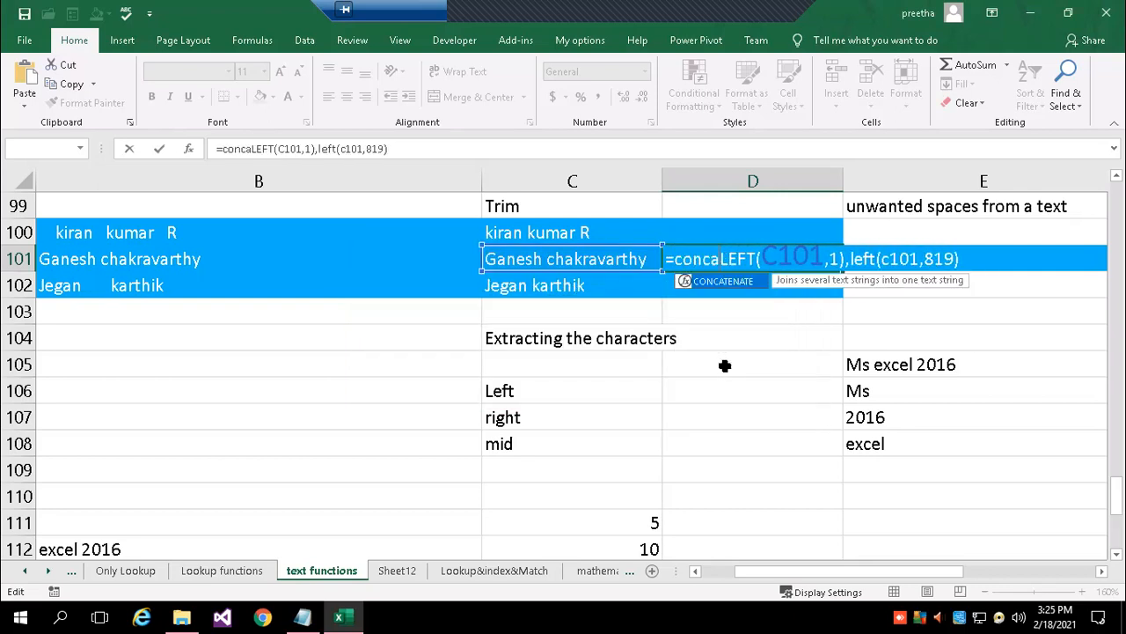
pyautogui.press('Tab')
pyautogui.write('(')
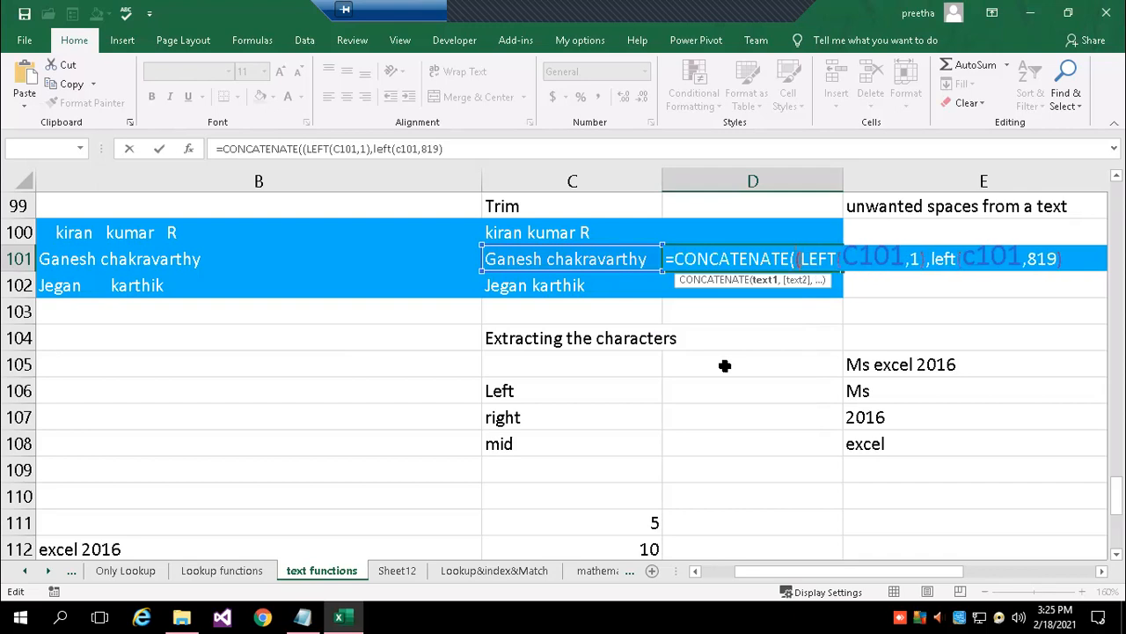
pyautogui.press('BackSpace')
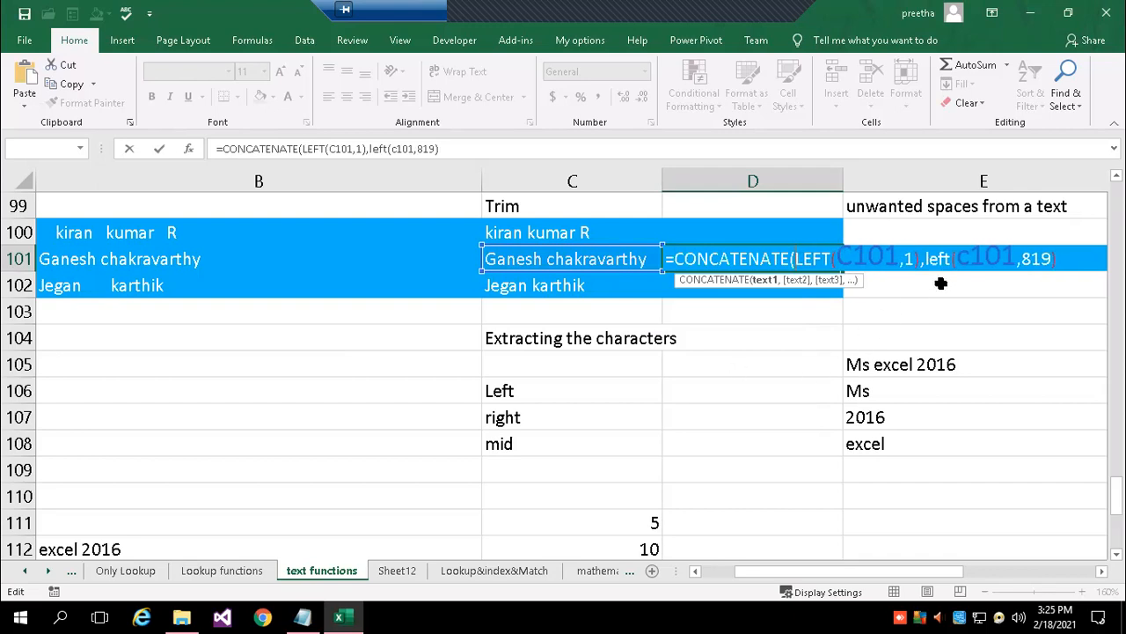
pyautogui.click(1075, 266)
pyautogui.write(')')
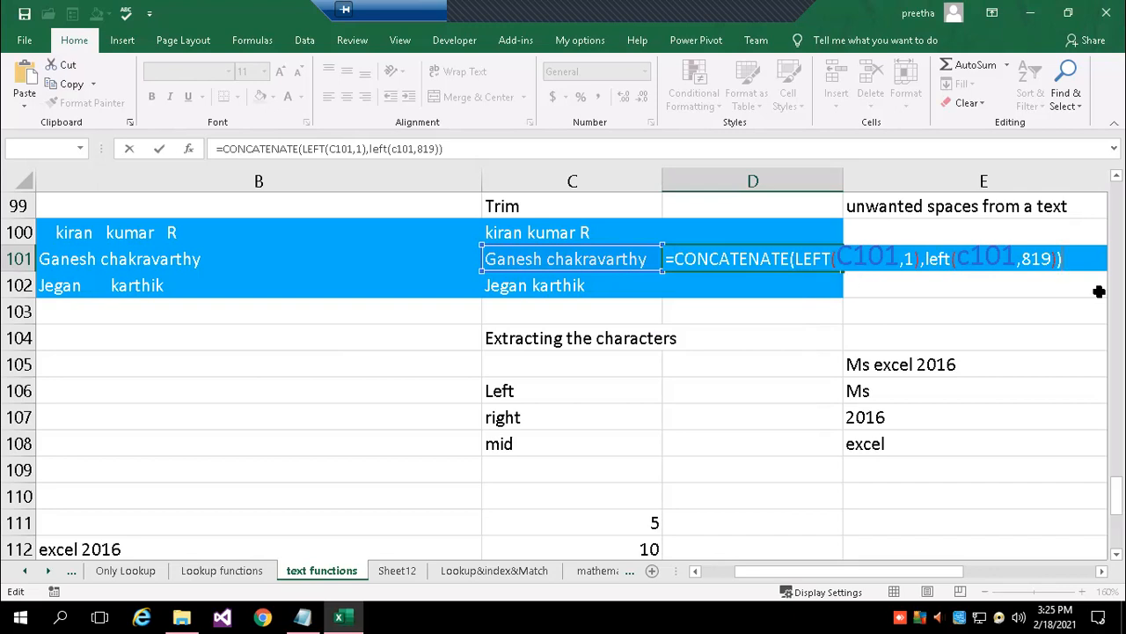
pyautogui.press('Return')
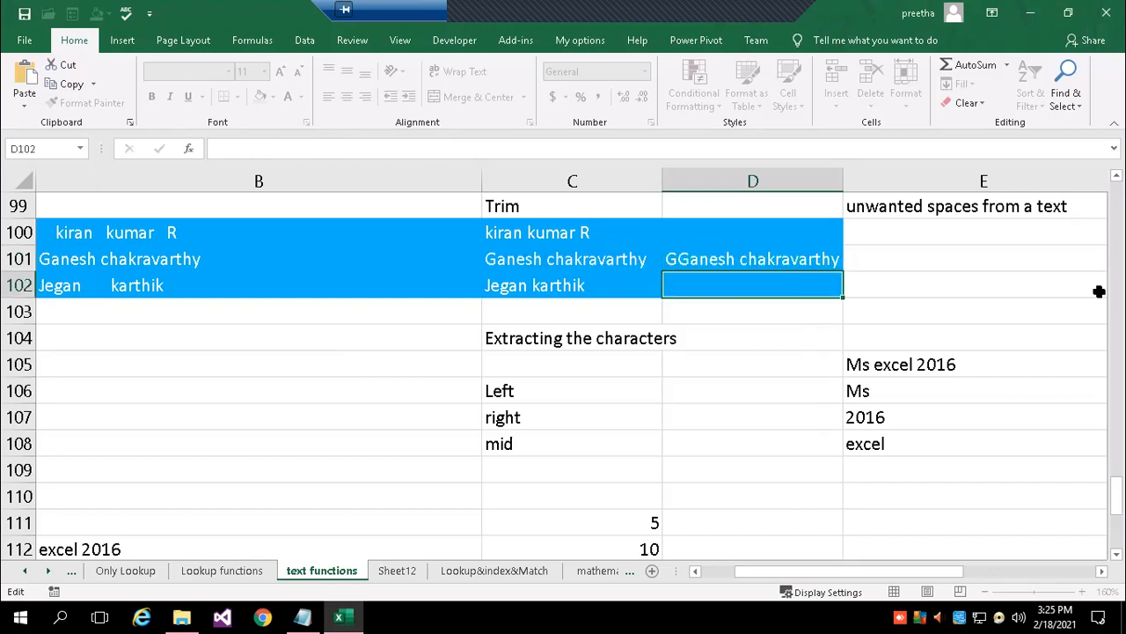
# Try to split the character count of the second LEFT in D101 into separate arguments, making it LEFT(C101,8,19).
pyautogui.press('Up')
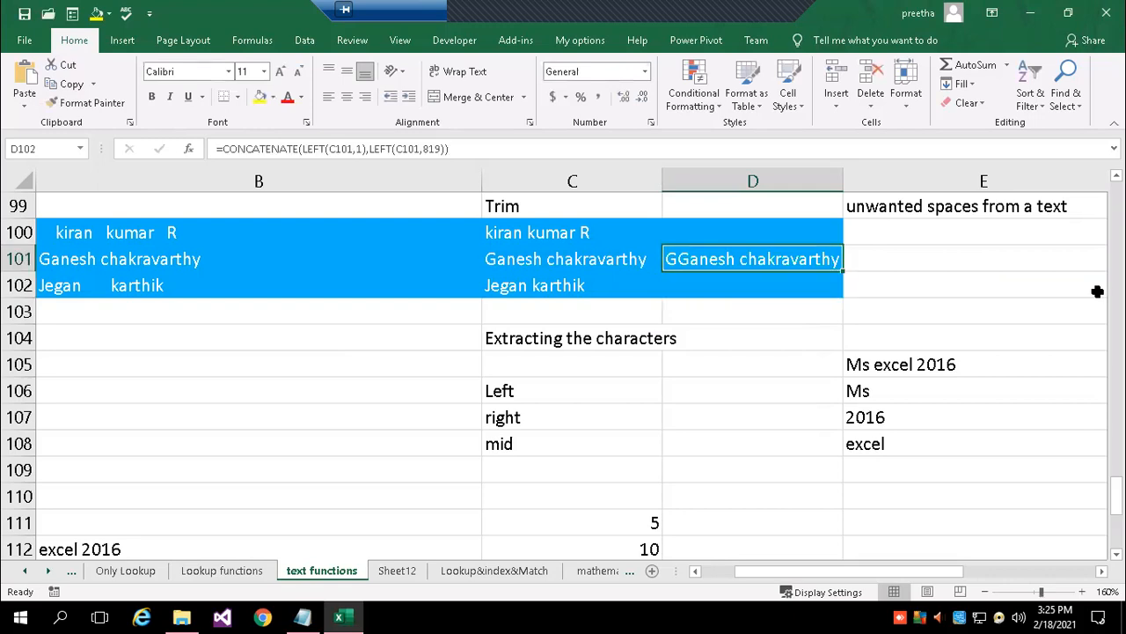
pyautogui.doubleClick(700, 260)
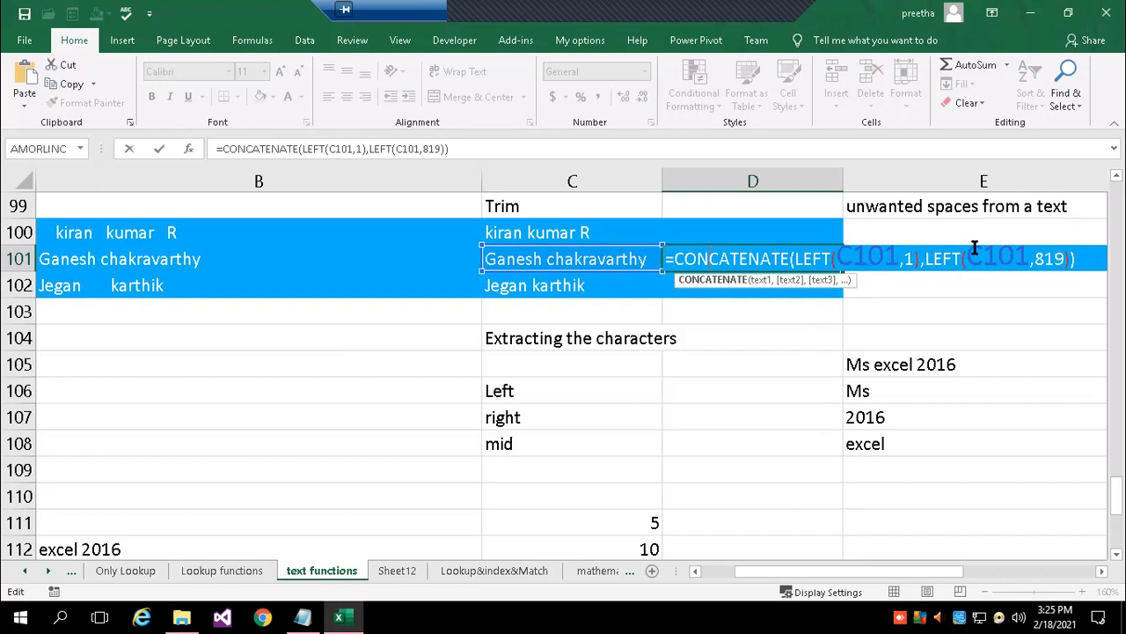
pyautogui.click(1047, 260)
pyautogui.write(',')
pyautogui.press('Return')
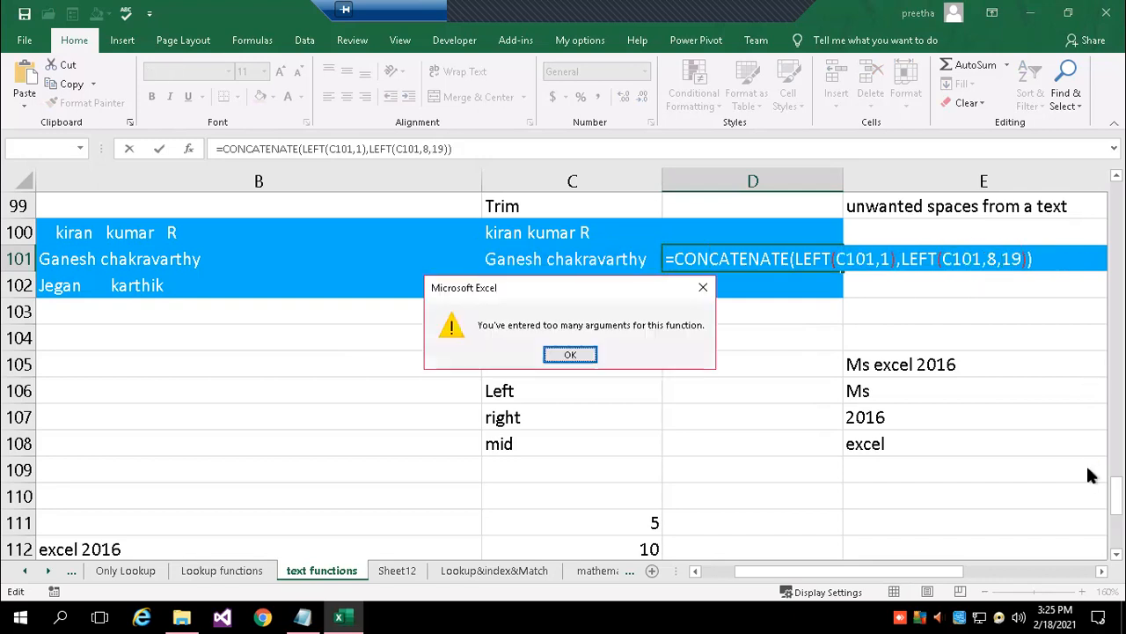
pyautogui.press('Return')
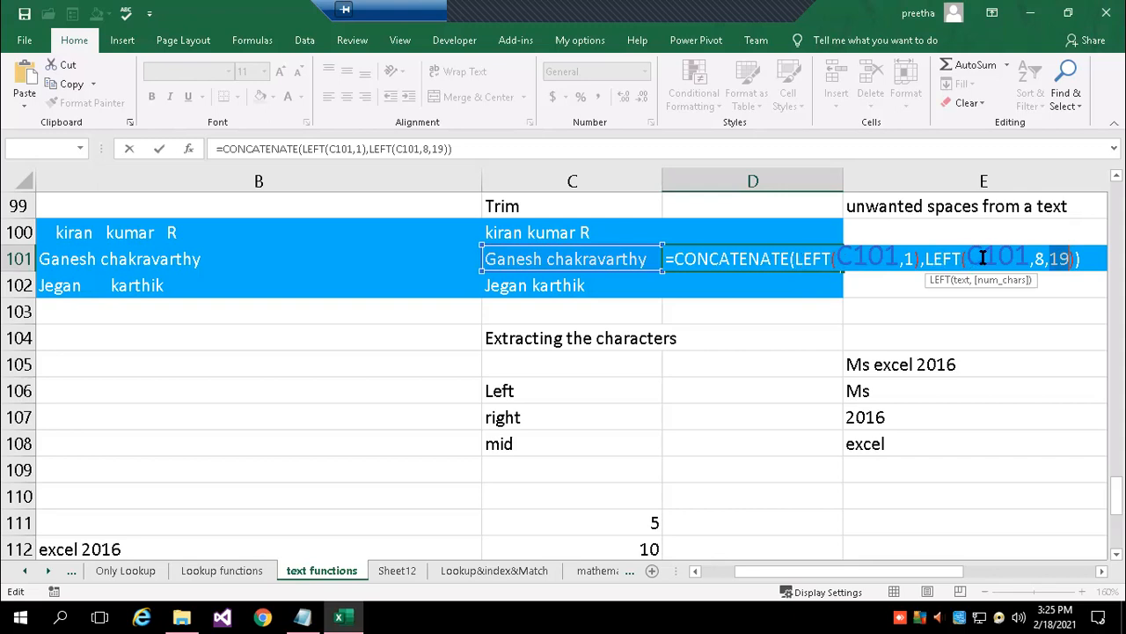
pyautogui.click(1081, 258)
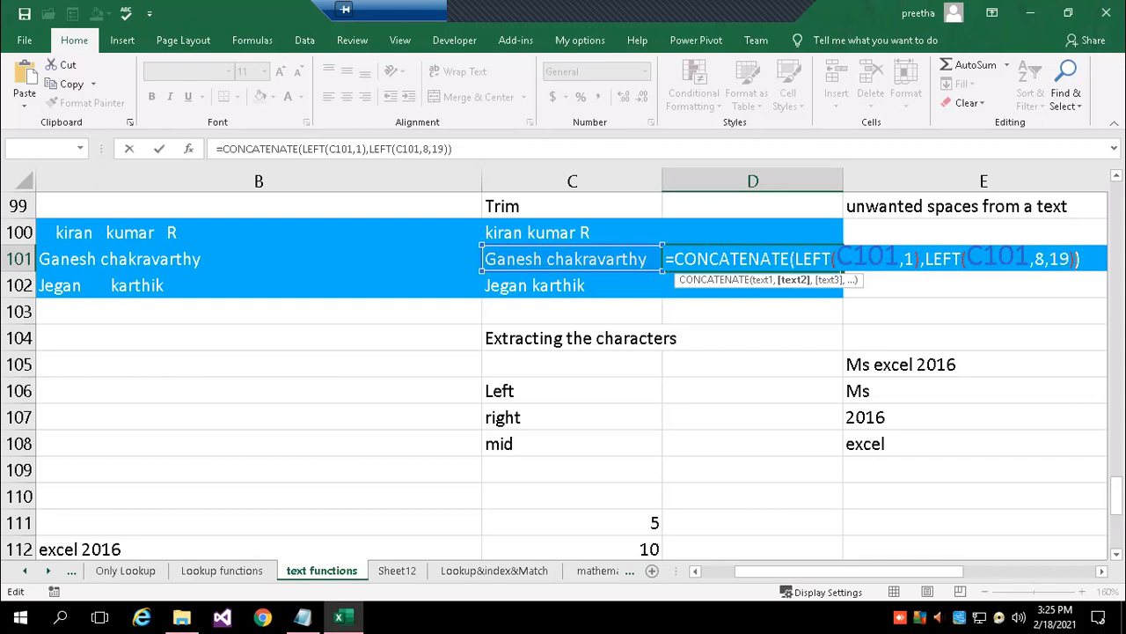
pyautogui.press('Return')
pyautogui.press('Return')
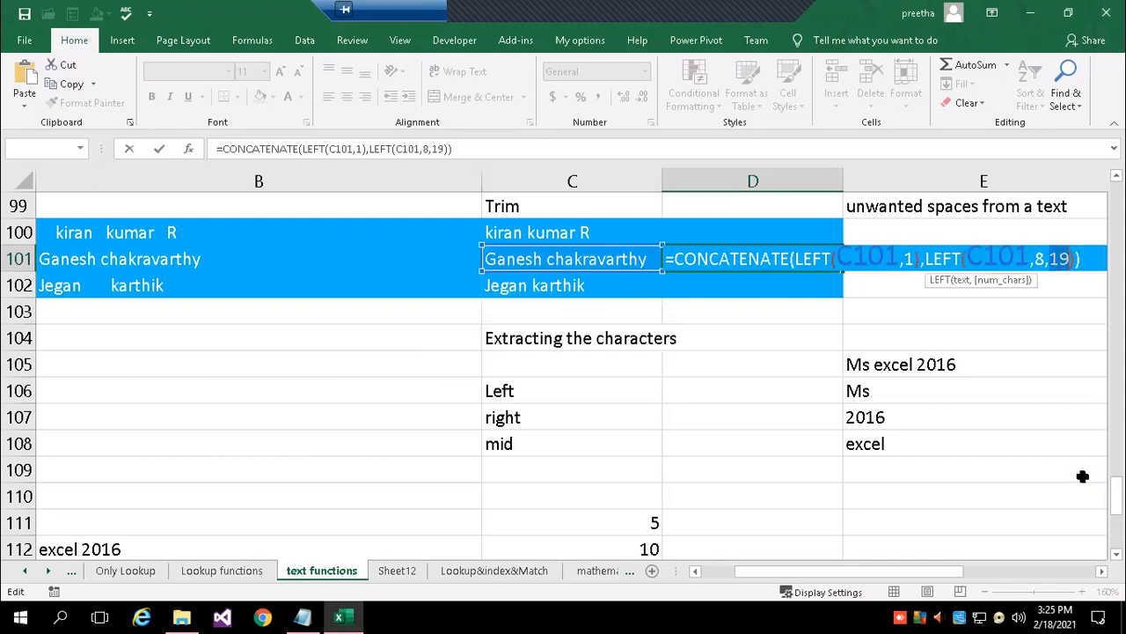
pyautogui.press('Return')
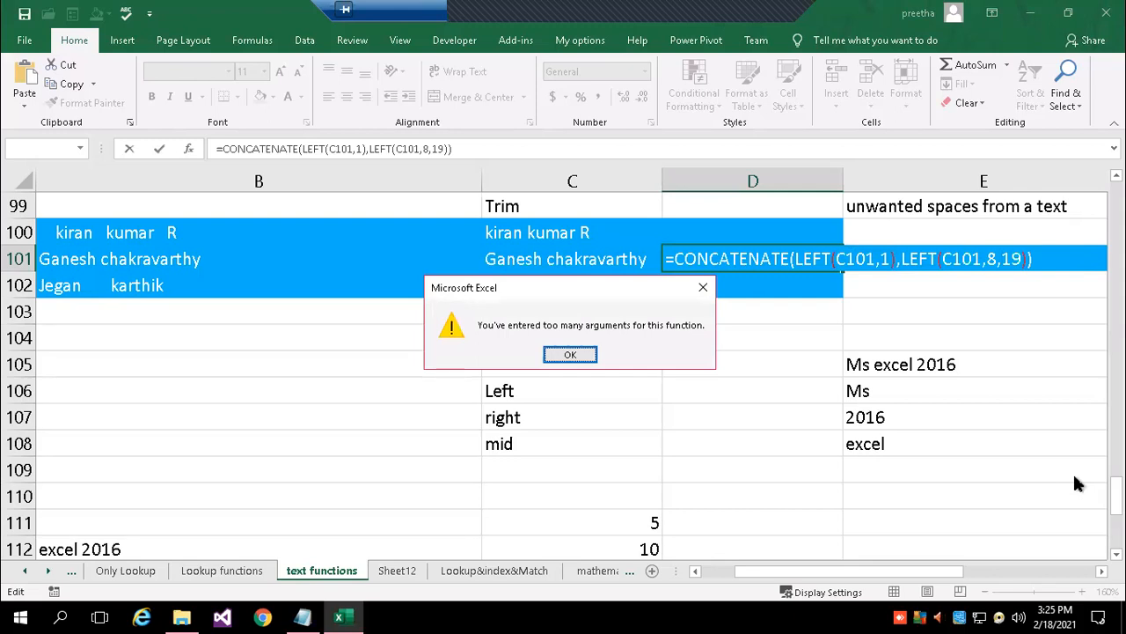
pyautogui.press('Return')
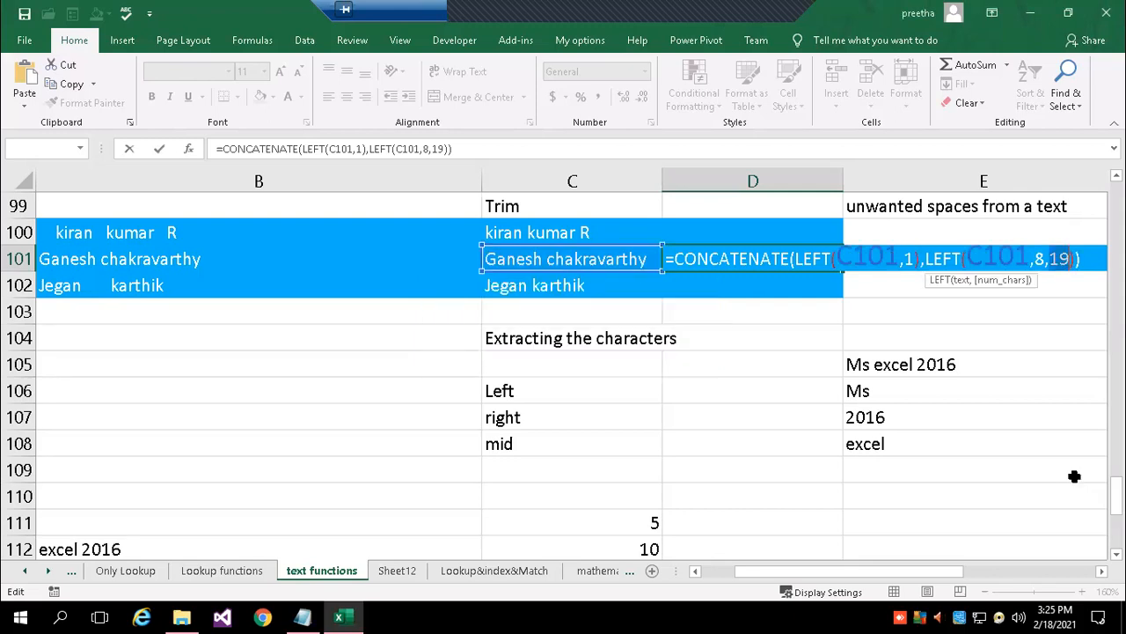
# Replace the second LEFT function in D101's CONCATENATE formula with MID, keeping C101,8,19 as its arguments.
pyautogui.press('Left')
pyautogui.press('Left')
pyautogui.press('Left')
pyautogui.press('Left')
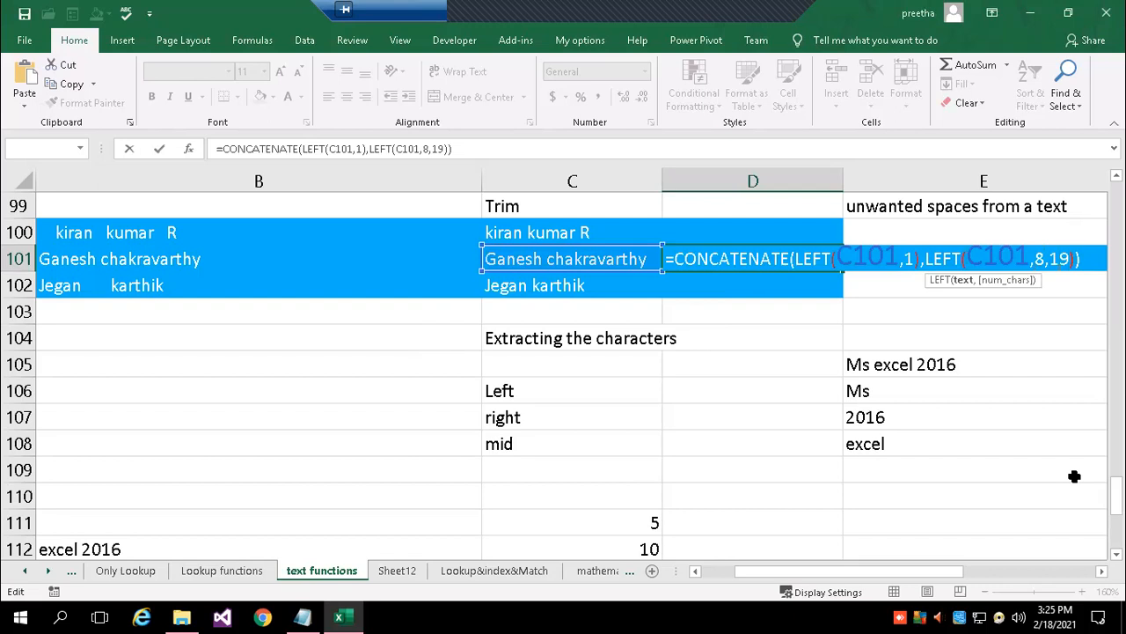
pyautogui.press('Left')
pyautogui.press('BackSpace')
pyautogui.press('BackSpace')
pyautogui.press('BackSpace')
pyautogui.press('BackSpace')
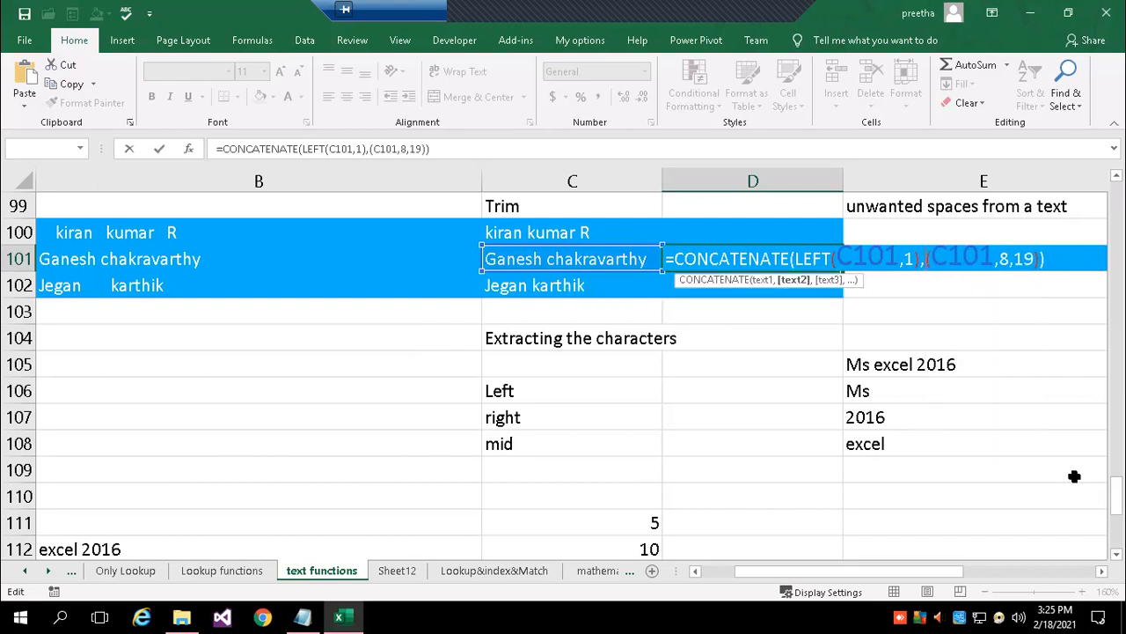
pyautogui.write('mid')
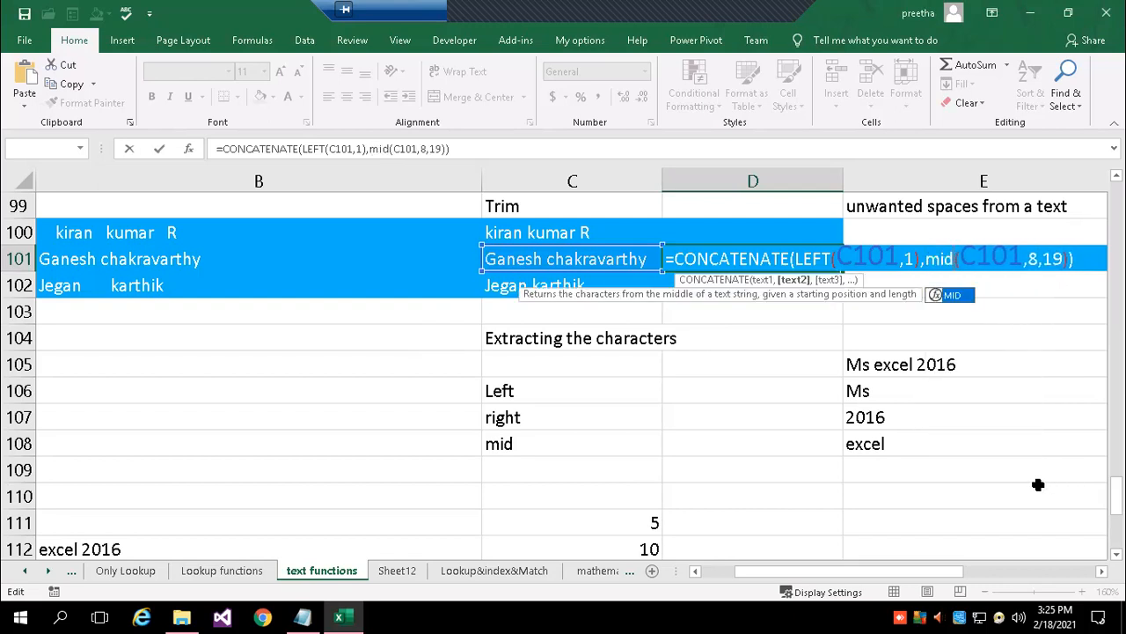
pyautogui.press('Return')
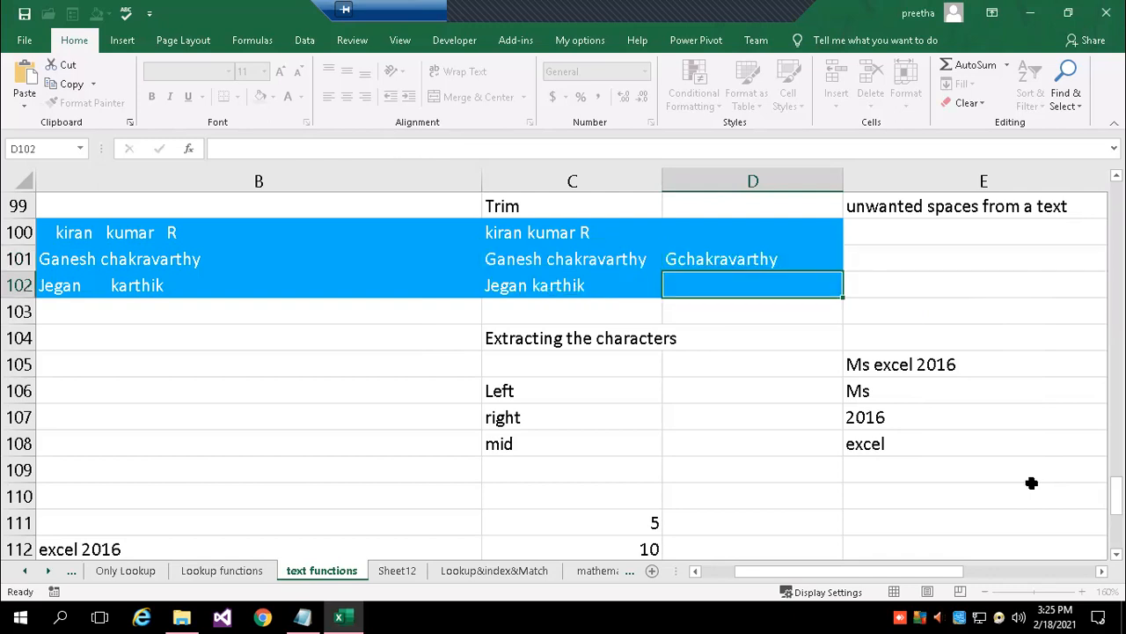
# Insert " . " as a separate text argument between the LEFT and MID parts of D101's CONCATENATE formula.
pyautogui.hotkey('shift', 'Return')
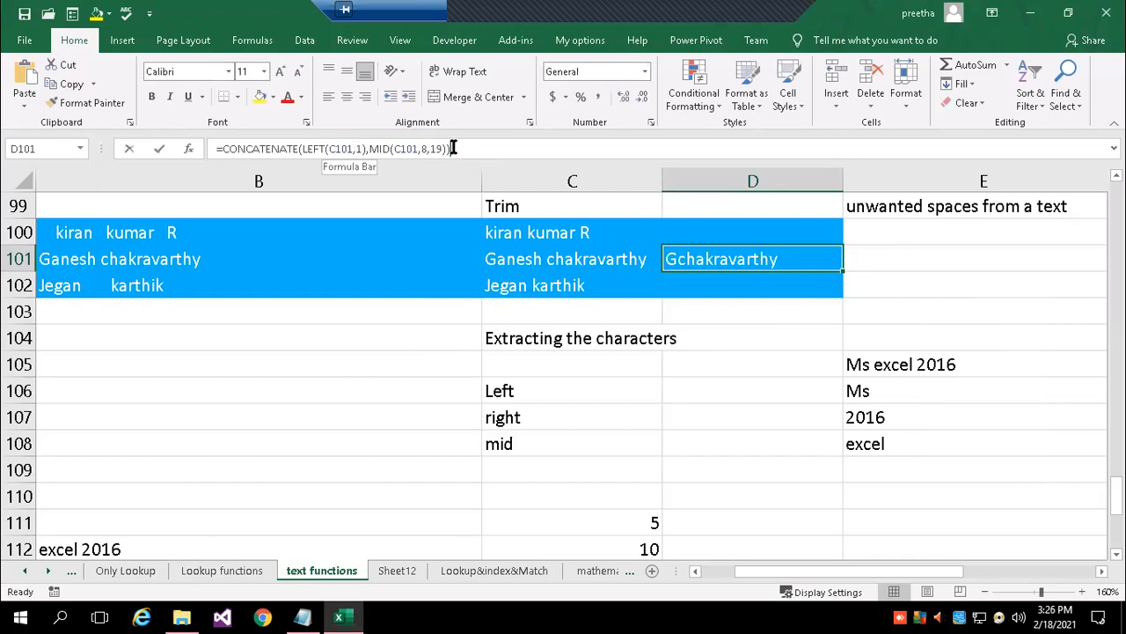
pyautogui.click(454, 148)
pyautogui.click(816, 259)
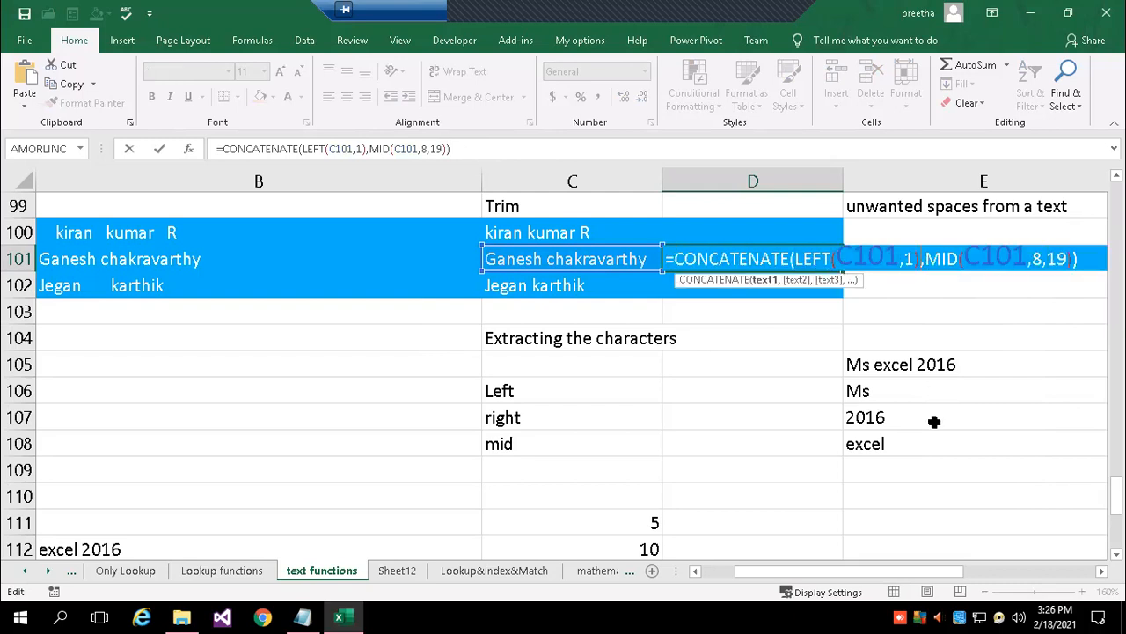
pyautogui.write('" . ')
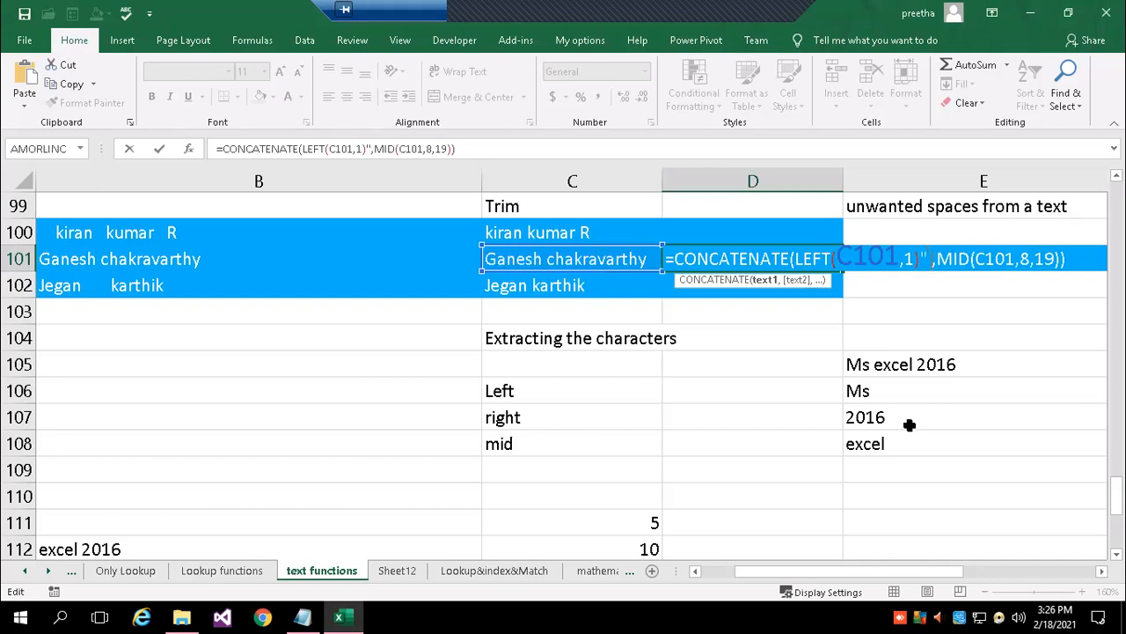
pyautogui.write('"')
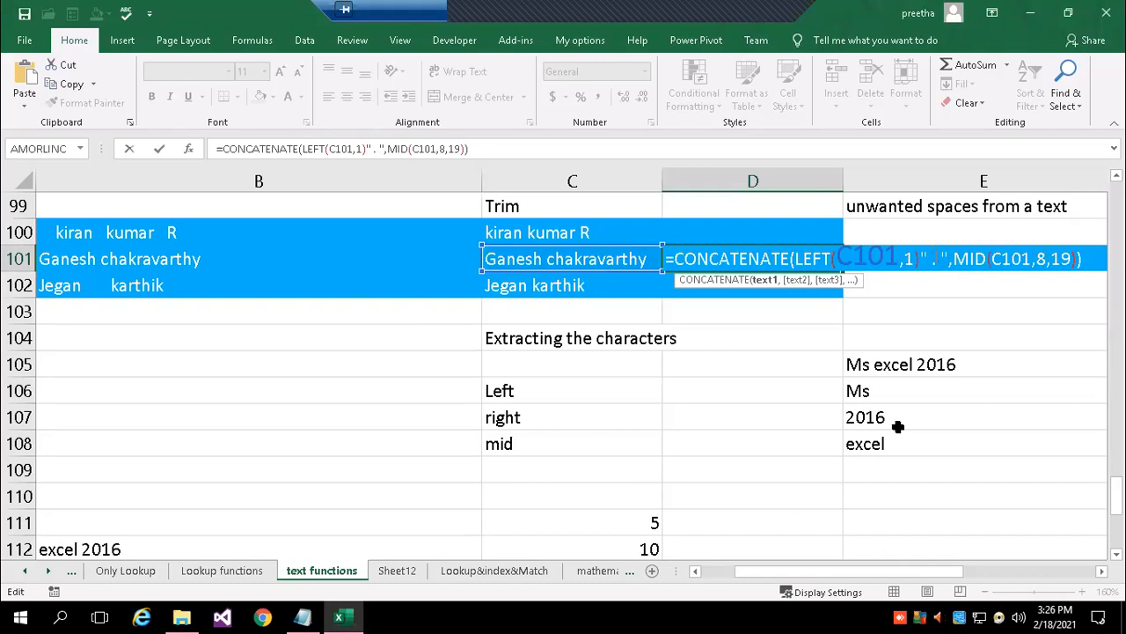
pyautogui.write(',')
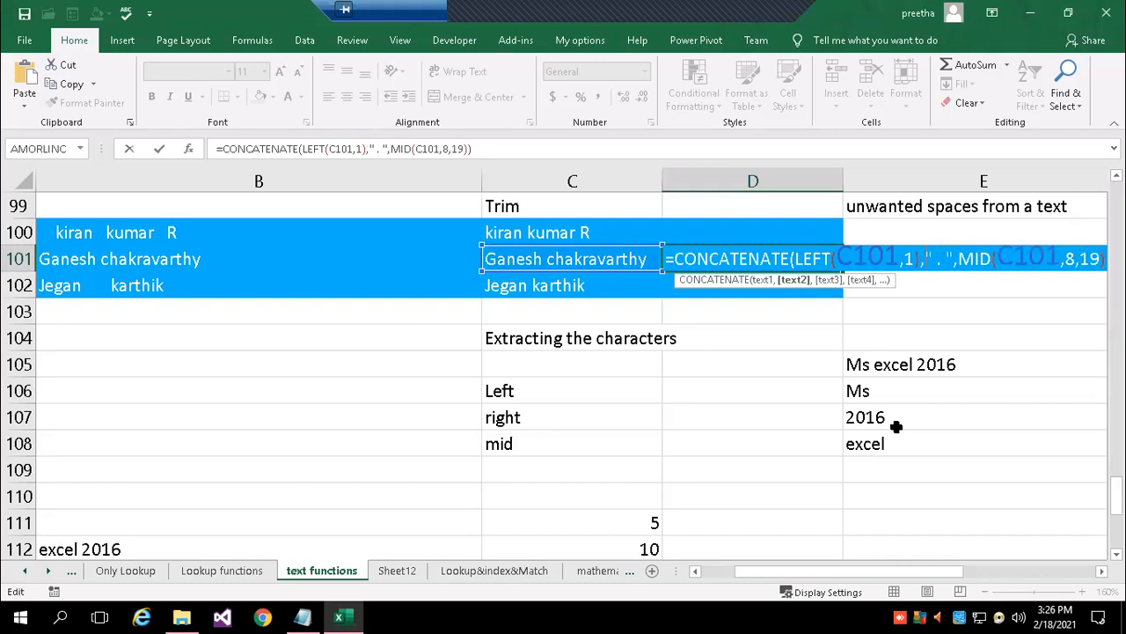
pyautogui.press('Return')
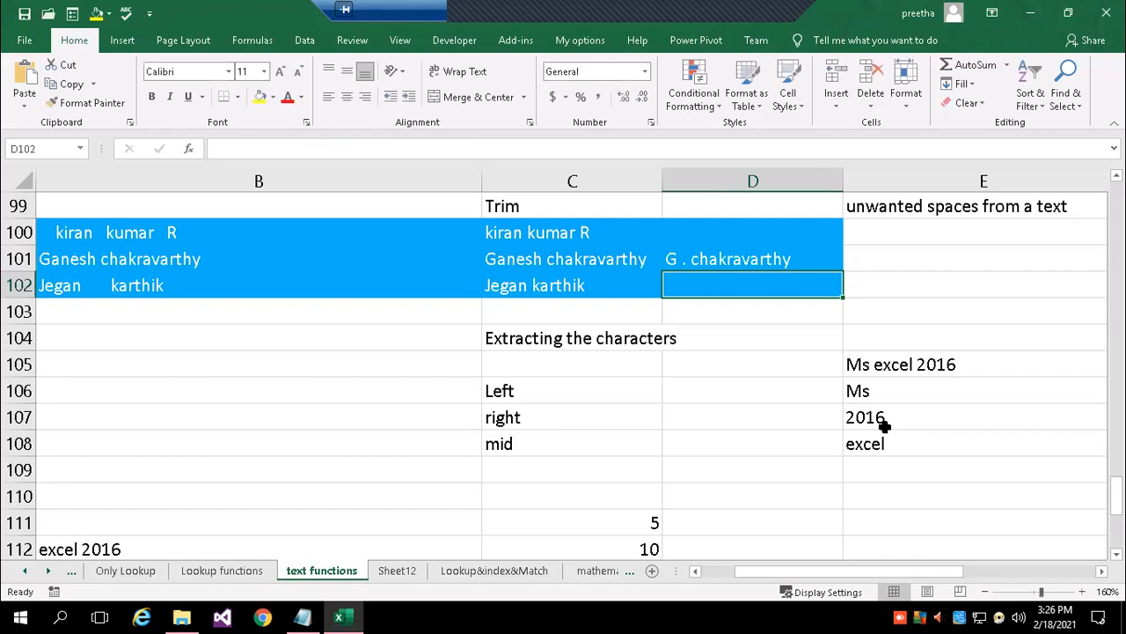
# Review the finished CONCATENATE formula in D101, closing it without edits.
pyautogui.click(1102, 571)
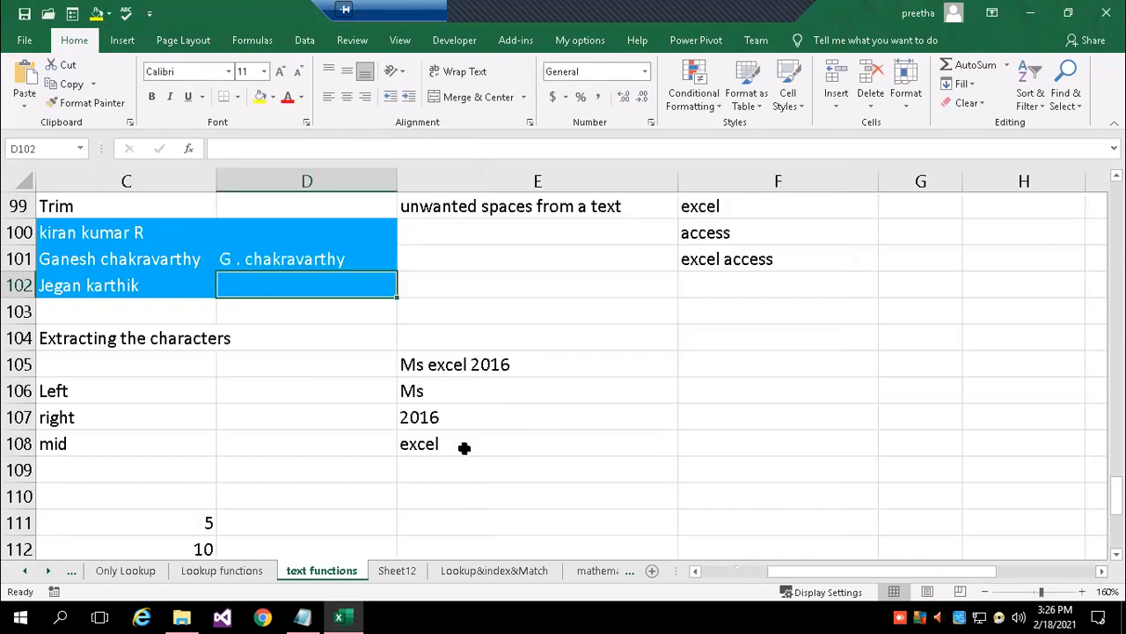
pyautogui.click(695, 571)
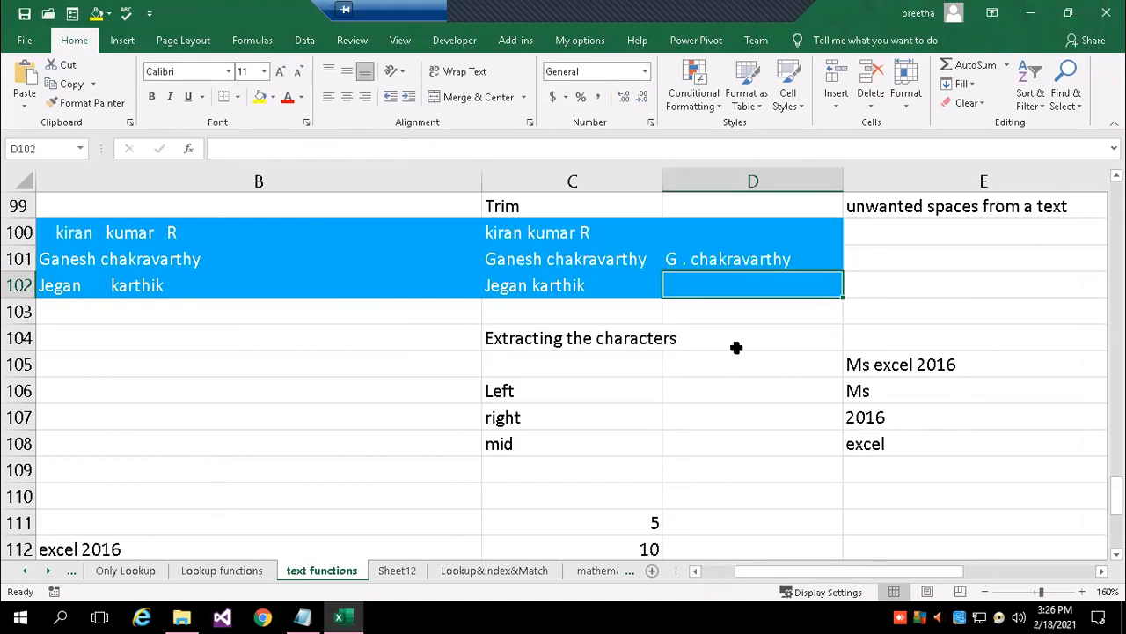
pyautogui.doubleClick(744, 261)
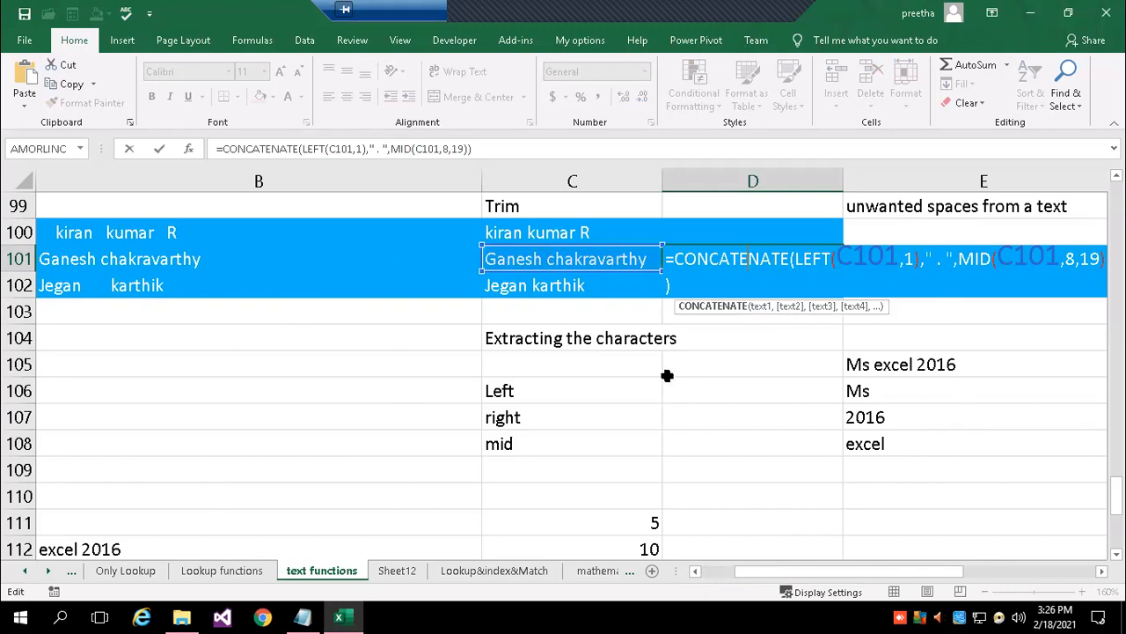
pyautogui.press('Return')
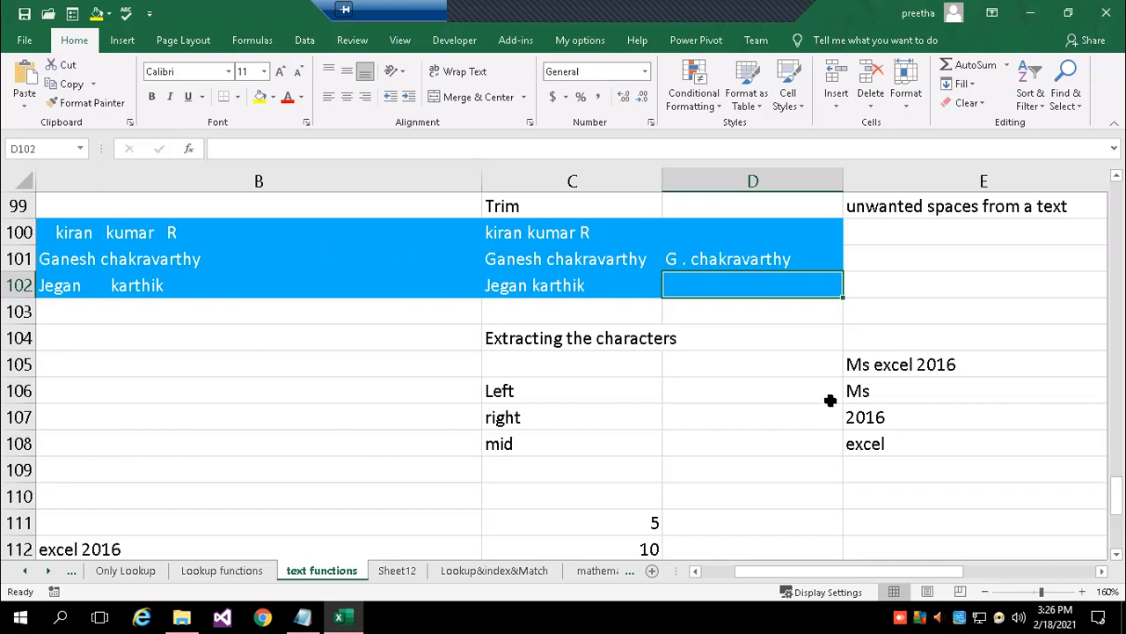
# Examine the LEN formulas in C111 and C112, comparing the quoted text argument with the cell reference argument.
pyautogui.click(738, 417)
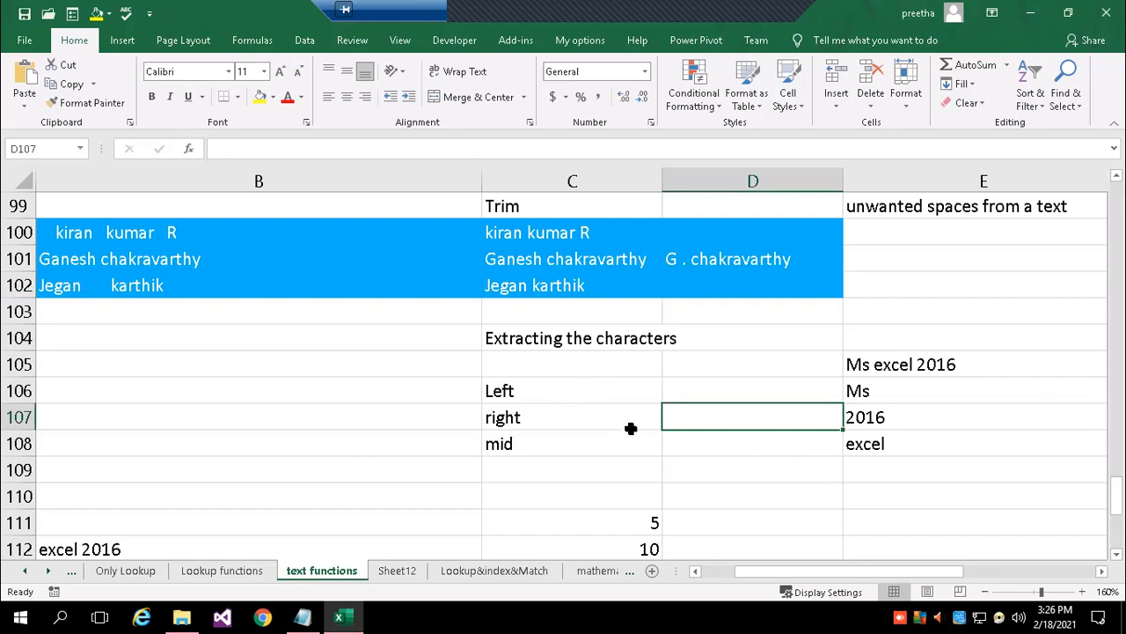
pyautogui.scroll(-1, 597, 376)
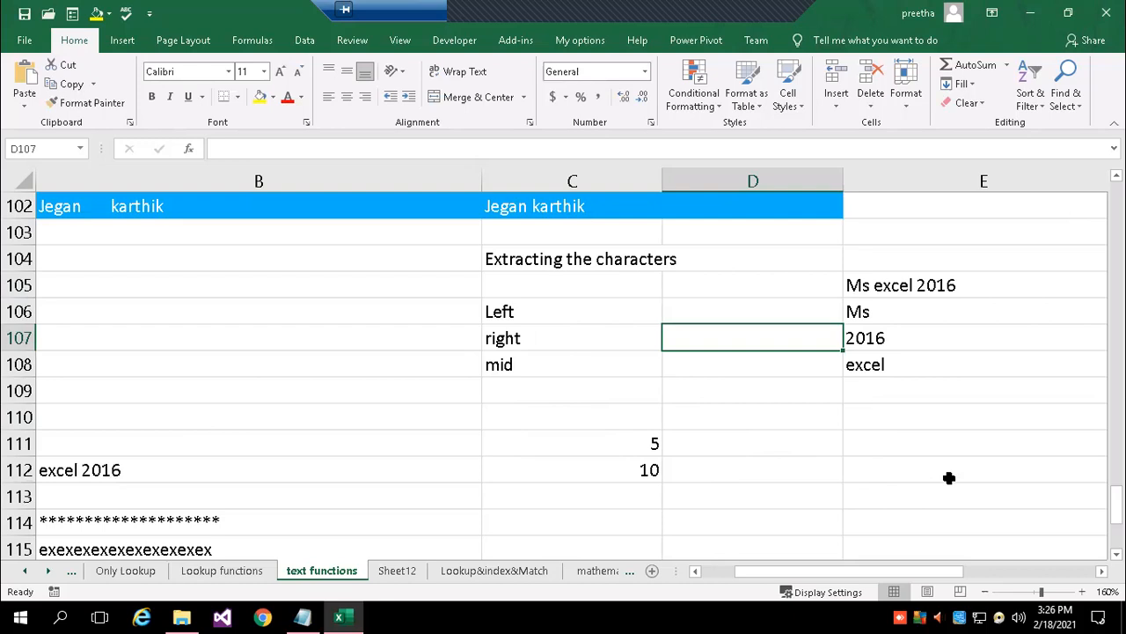
pyautogui.scroll(2, 952, 466)
pyautogui.scroll(2, 950, 465)
pyautogui.scroll(-4, 950, 467)
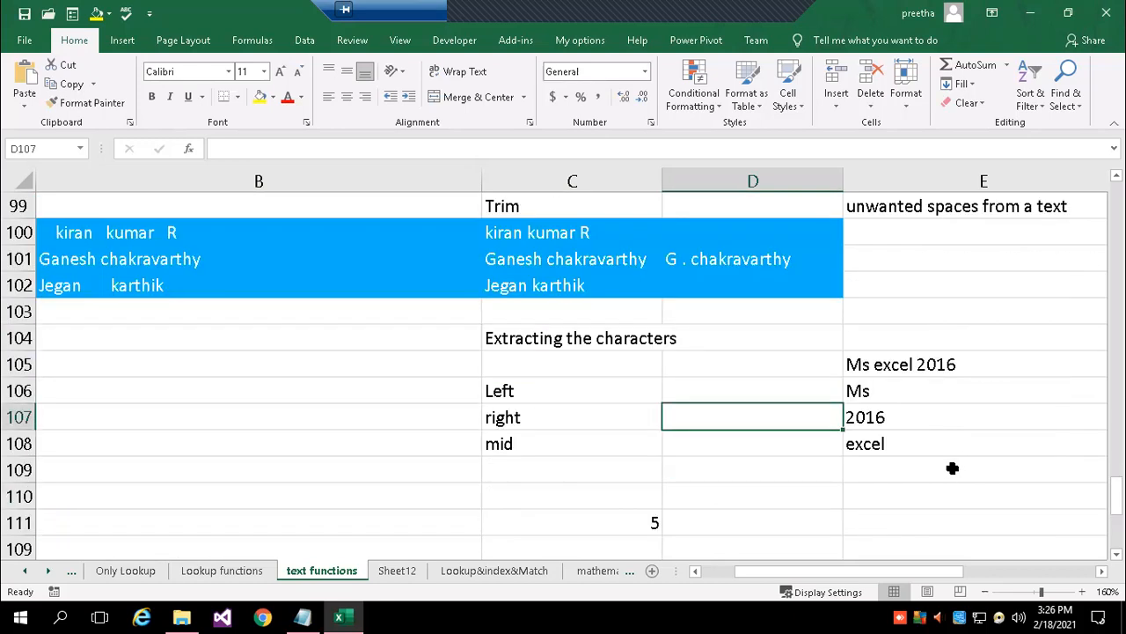
pyautogui.click(693, 568)
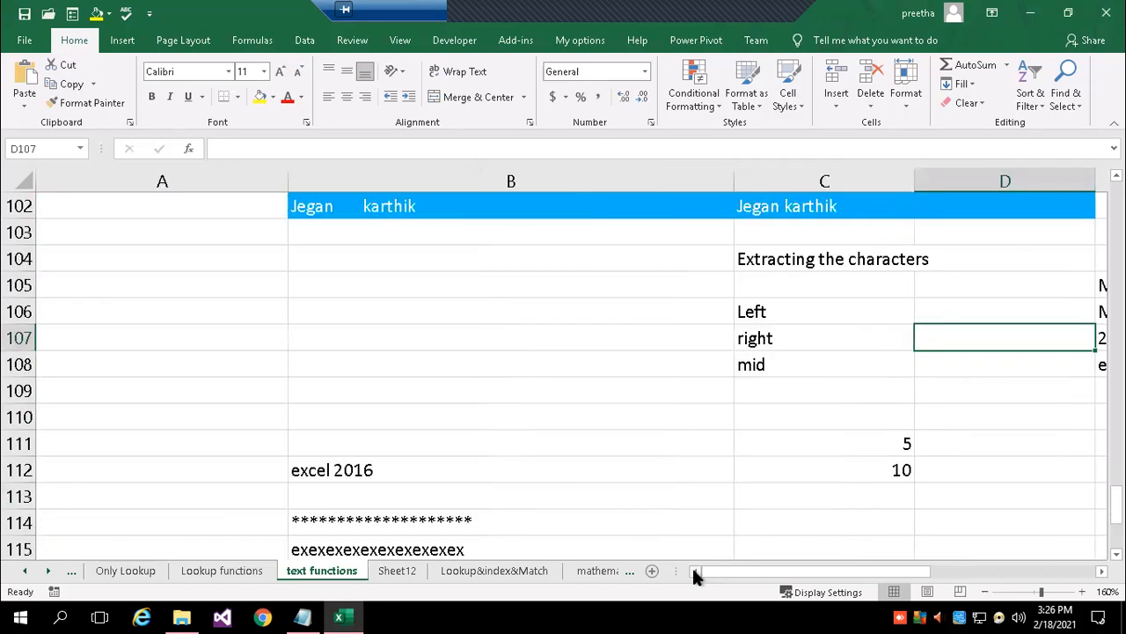
pyautogui.click(844, 447)
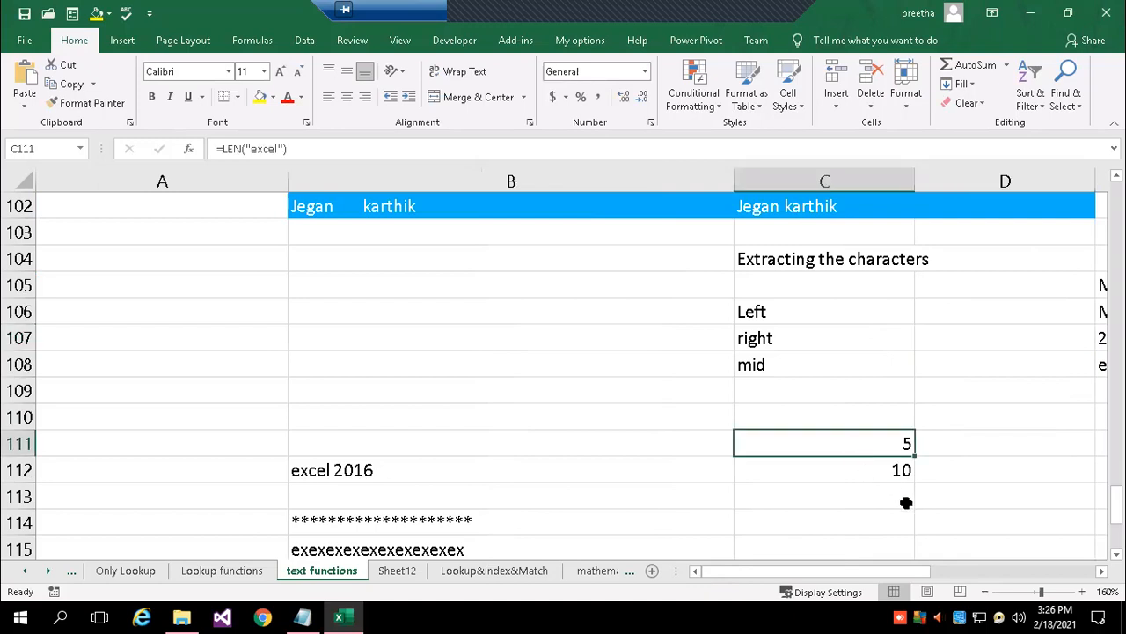
pyautogui.doubleClick(870, 438)
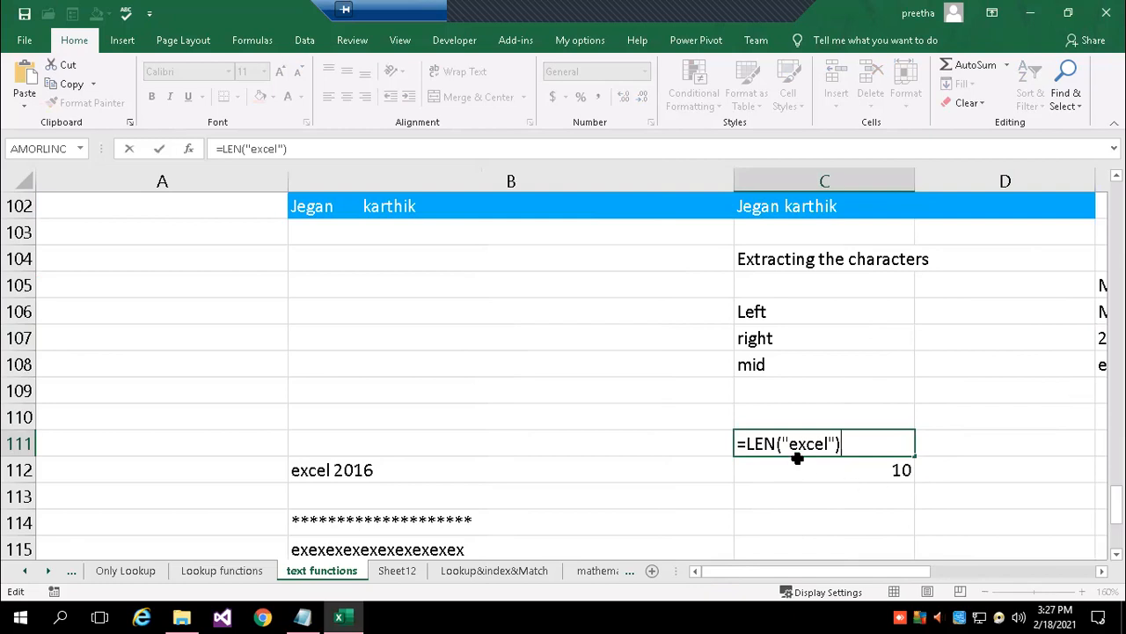
pyautogui.moveTo(828, 444); pyautogui.dragTo(781, 444)
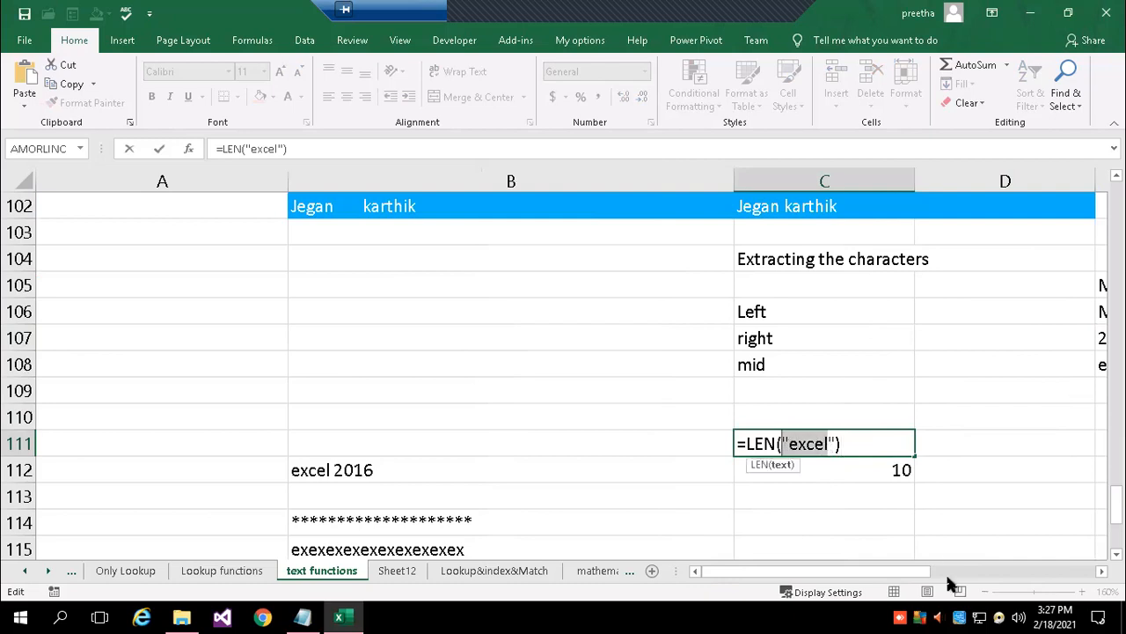
pyautogui.click(815, 444)
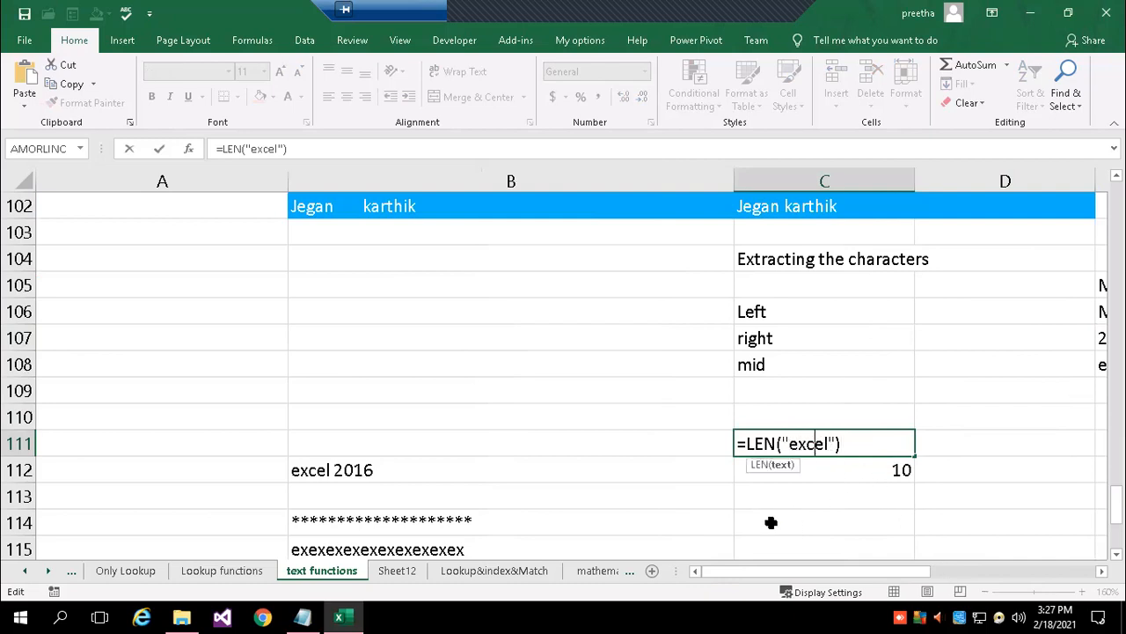
pyautogui.press('Return')
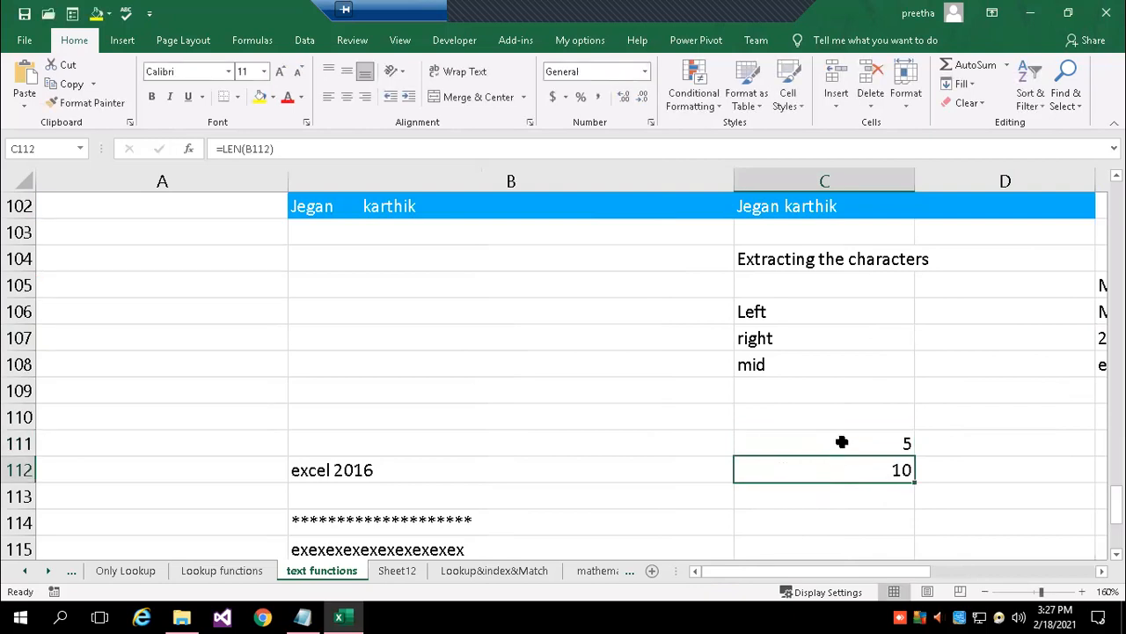
pyautogui.doubleClick(862, 470)
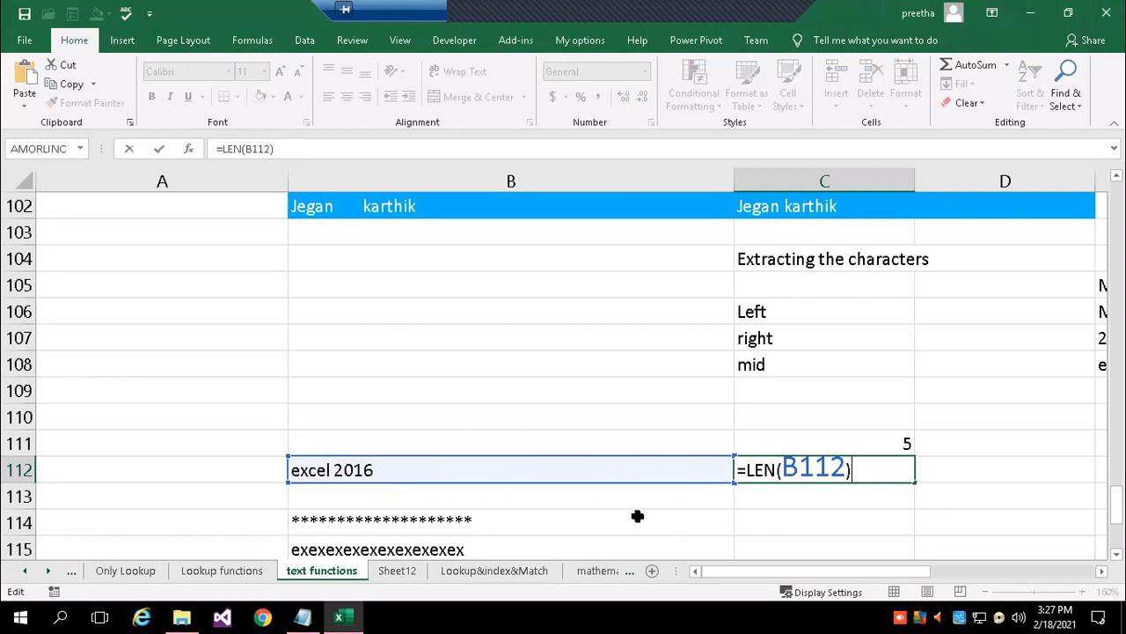
pyautogui.press('Return')
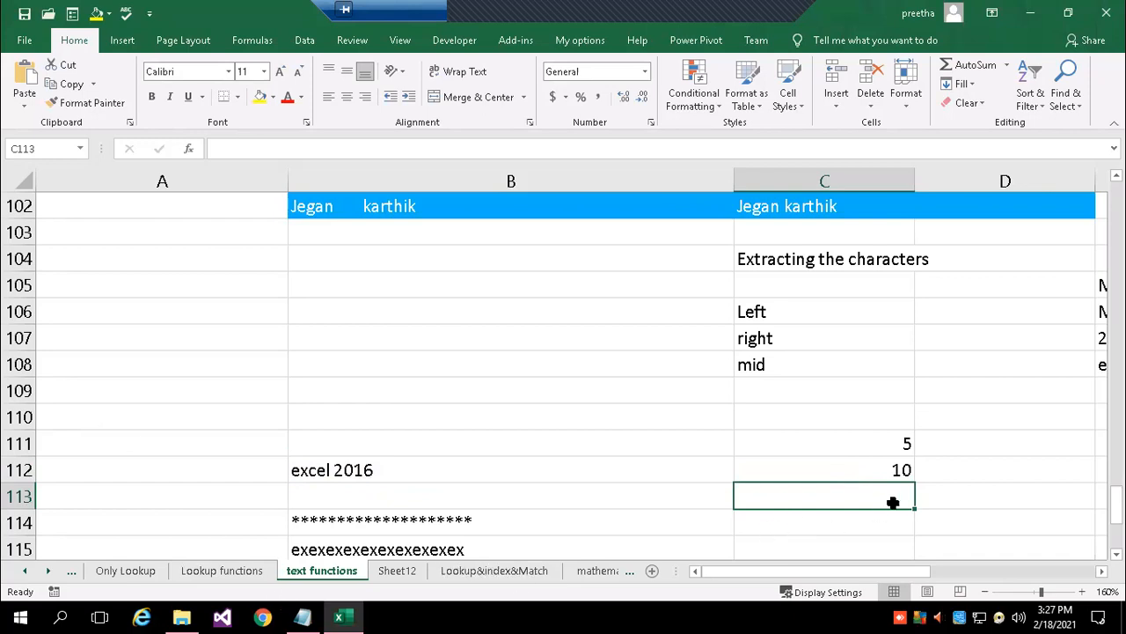
# Examine the REPT formulas in B114 and B115 to see their repeated text and repeat counts.
pyautogui.click(541, 525)
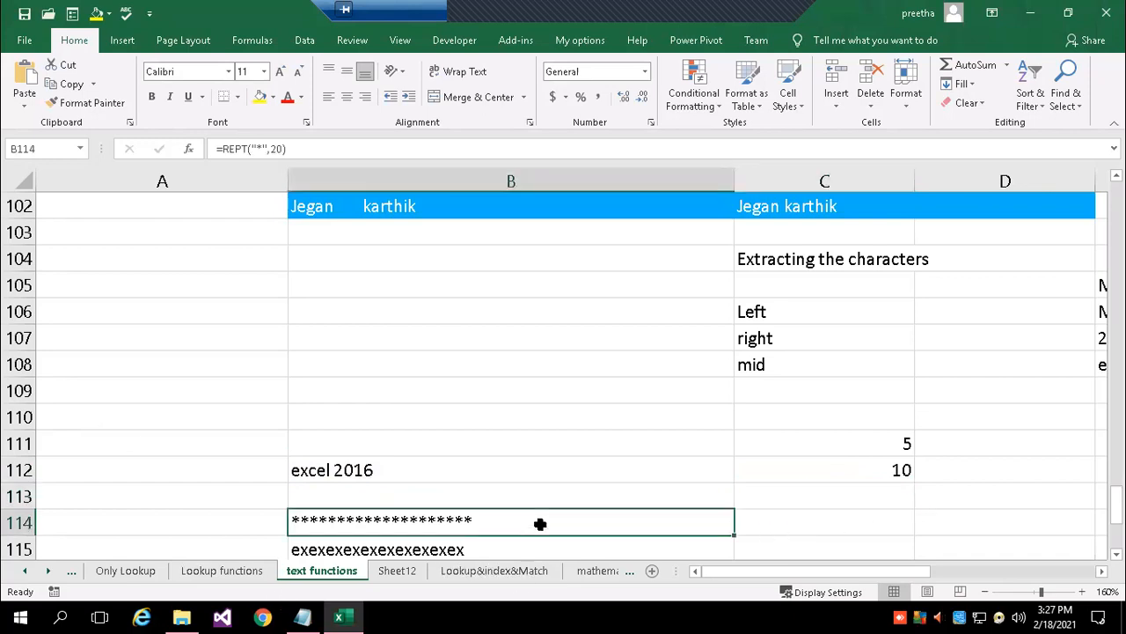
pyautogui.doubleClick(540, 525)
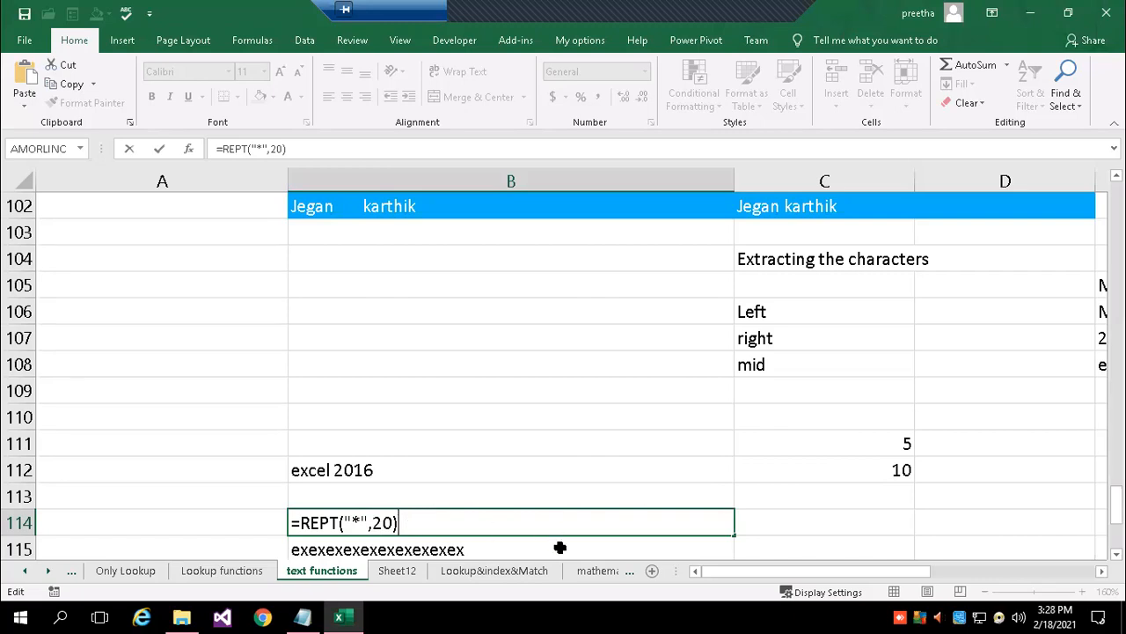
pyautogui.press('Return')
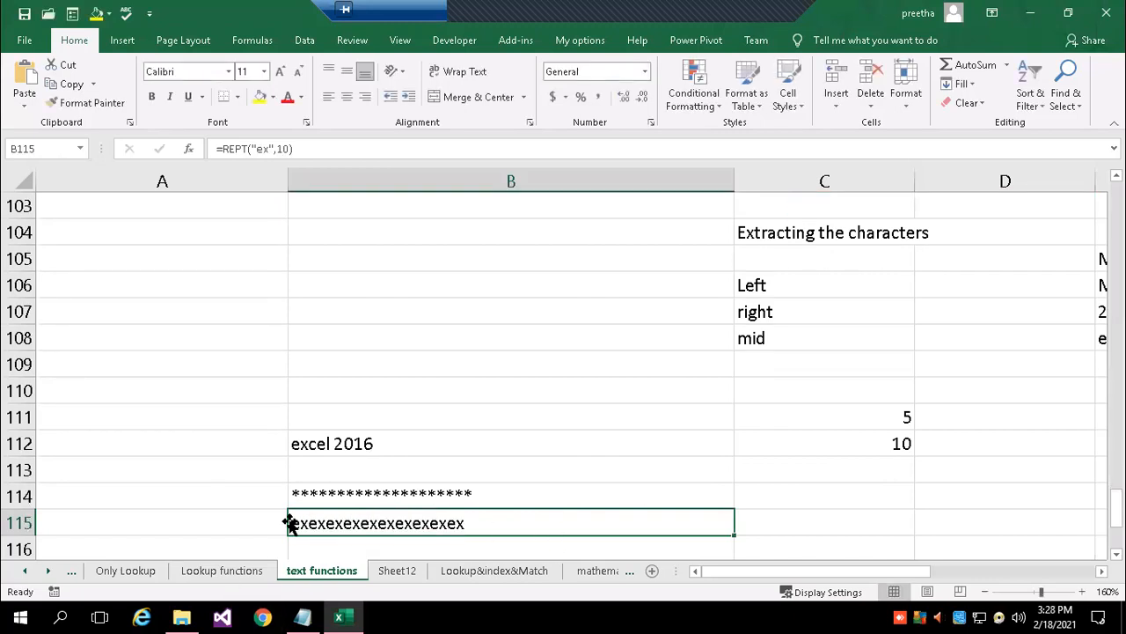
pyautogui.click(412, 499)
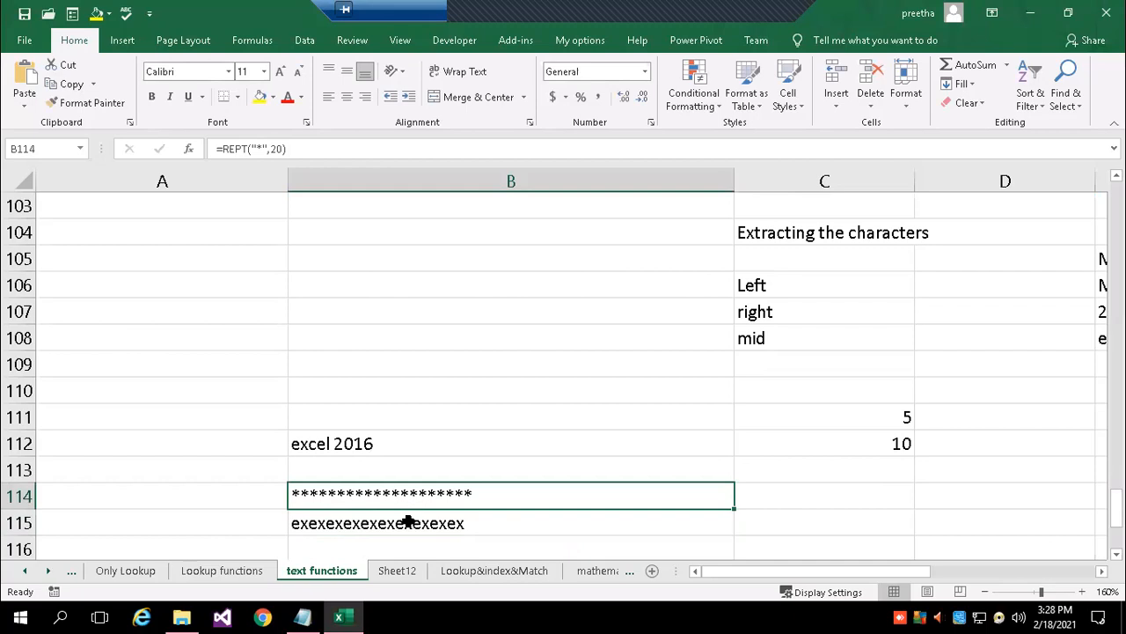
pyautogui.click(418, 525)
pyautogui.doubleClick(418, 525)
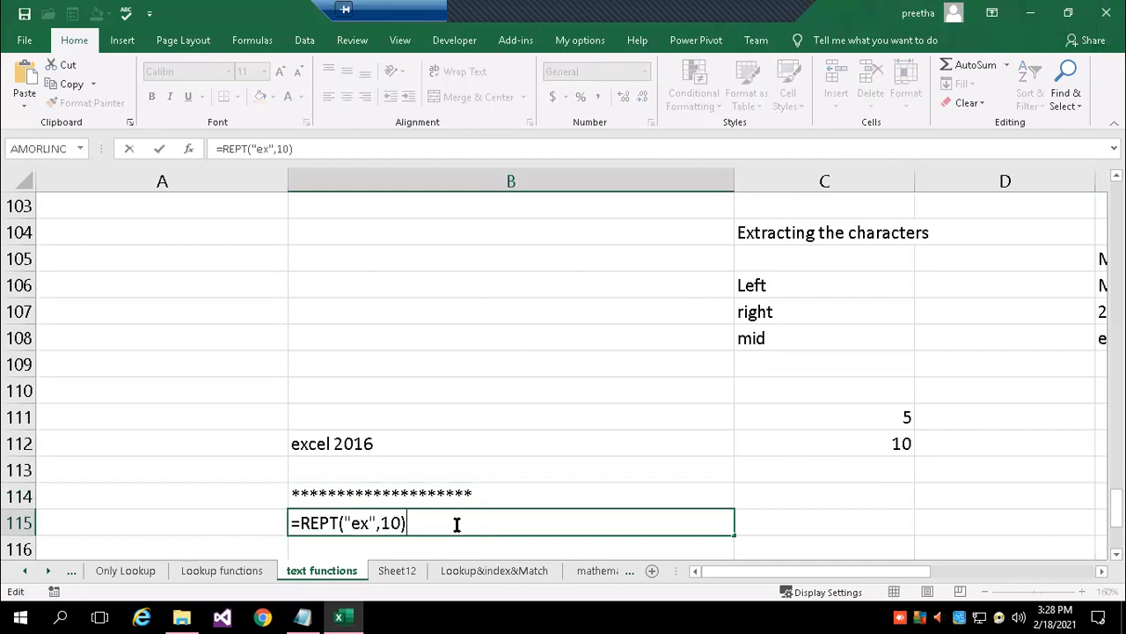
pyautogui.press('Return')
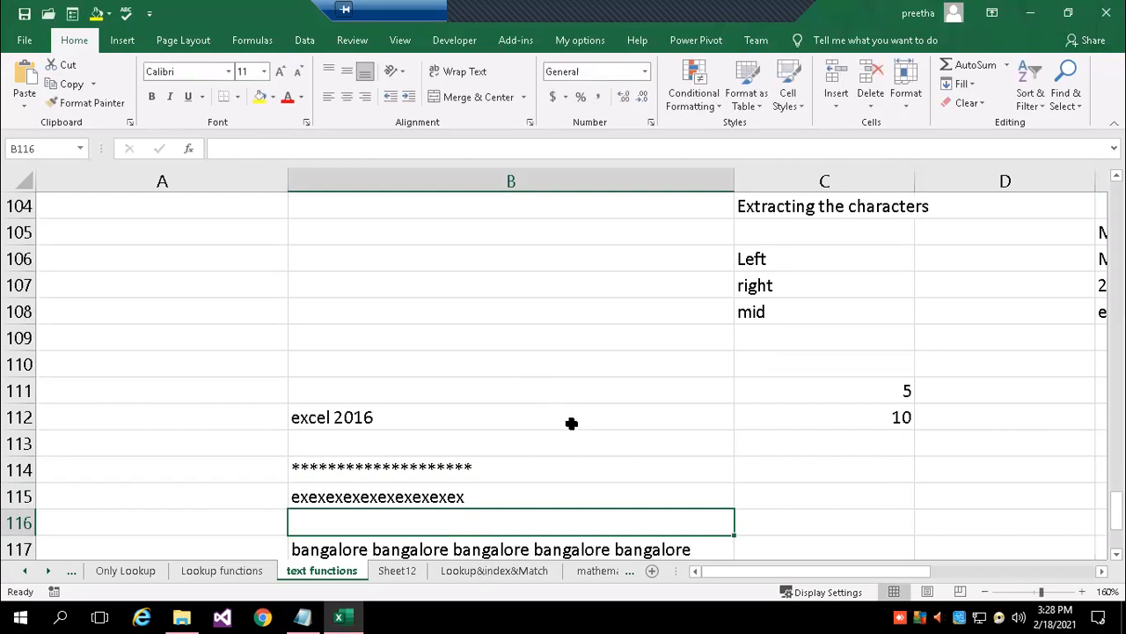
# Examine the REPT formula in B117 that repeats the word bangalore.
pyautogui.scroll(-1, 571, 423)
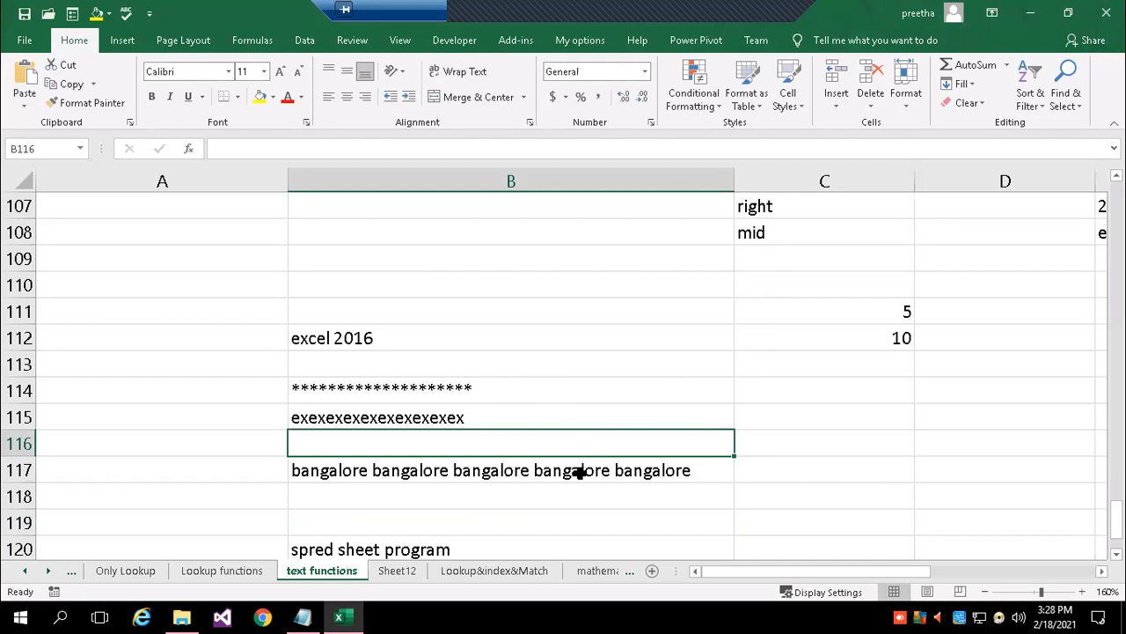
pyautogui.scroll(-1, 578, 469)
pyautogui.click(476, 391)
pyautogui.doubleClick(510, 391)
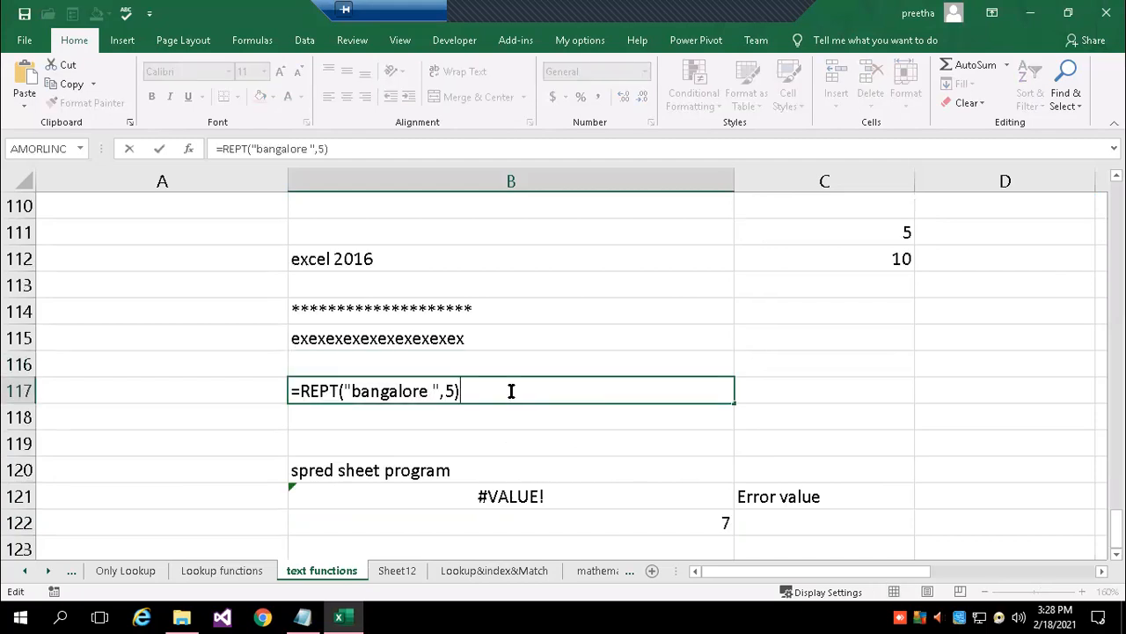
pyautogui.press('Return')
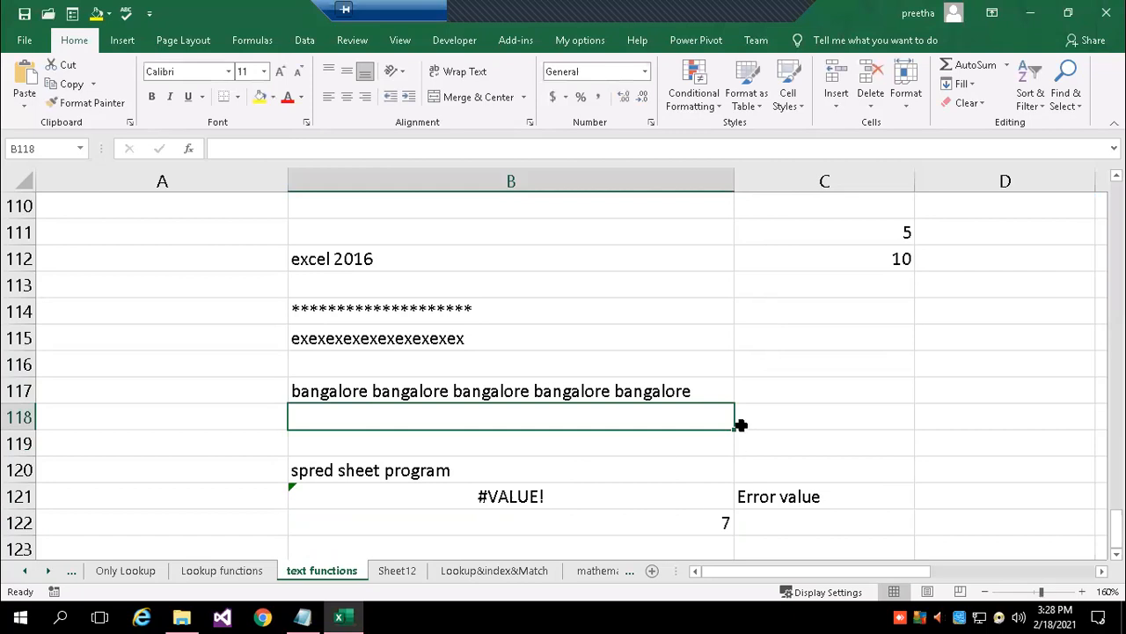
pyautogui.scroll(-1, 711, 431)
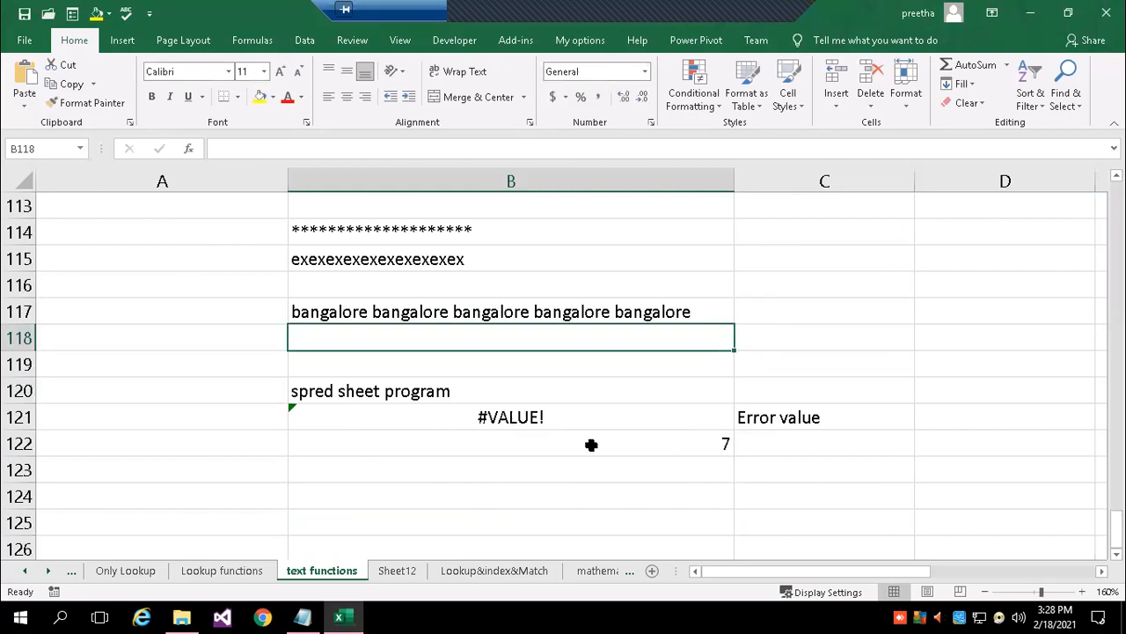
# Examine the FIND formula in B121, highlighting the capital G in its search text, and close it without edits.
pyautogui.scroll(1, 590, 445)
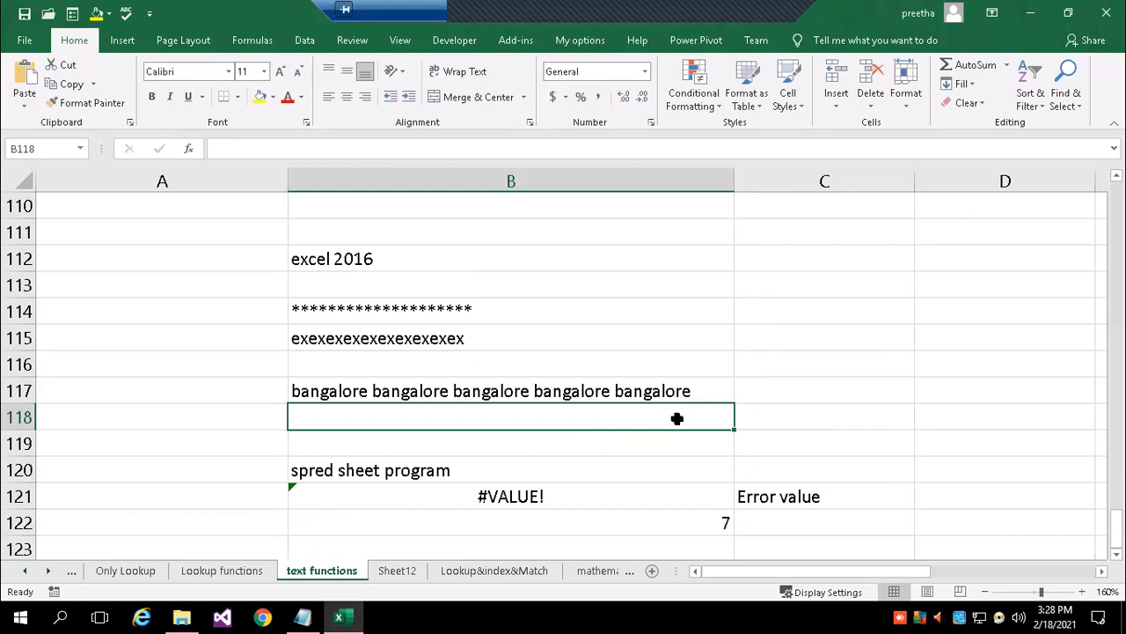
pyautogui.click(547, 493)
pyautogui.doubleClick(546, 496)
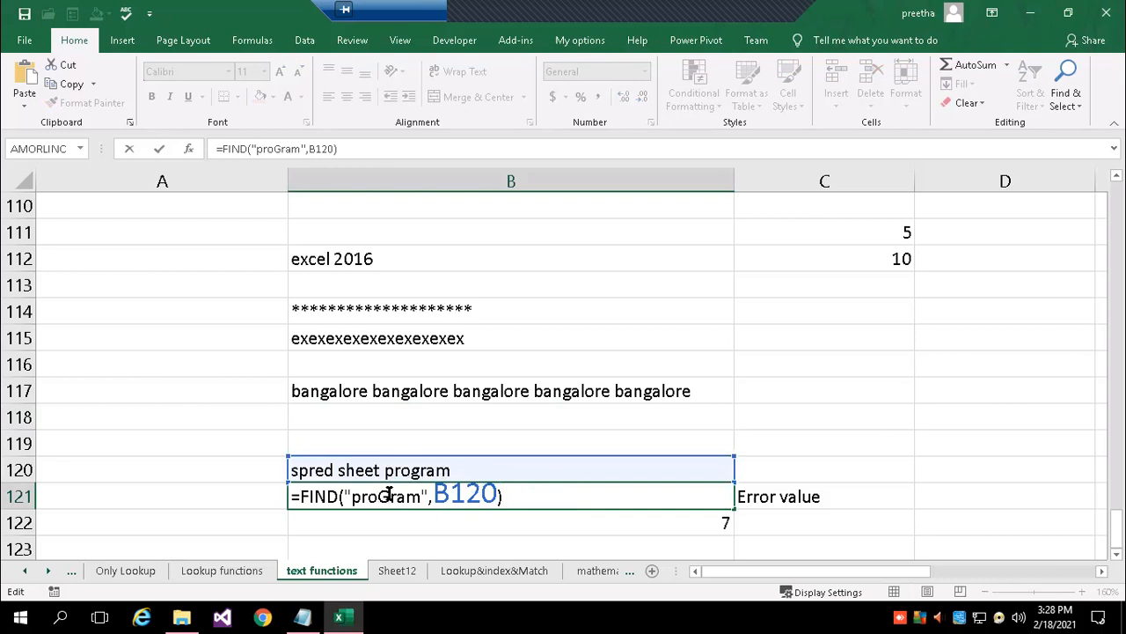
pyautogui.moveTo(378, 495); pyautogui.dragTo(390, 495)
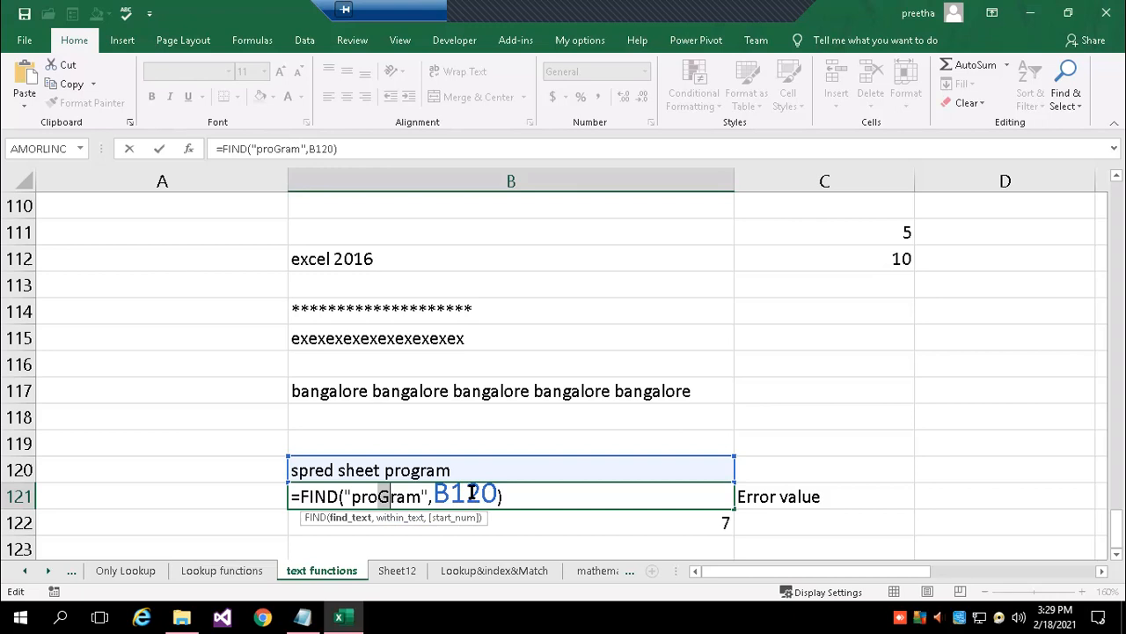
pyautogui.press('Return')
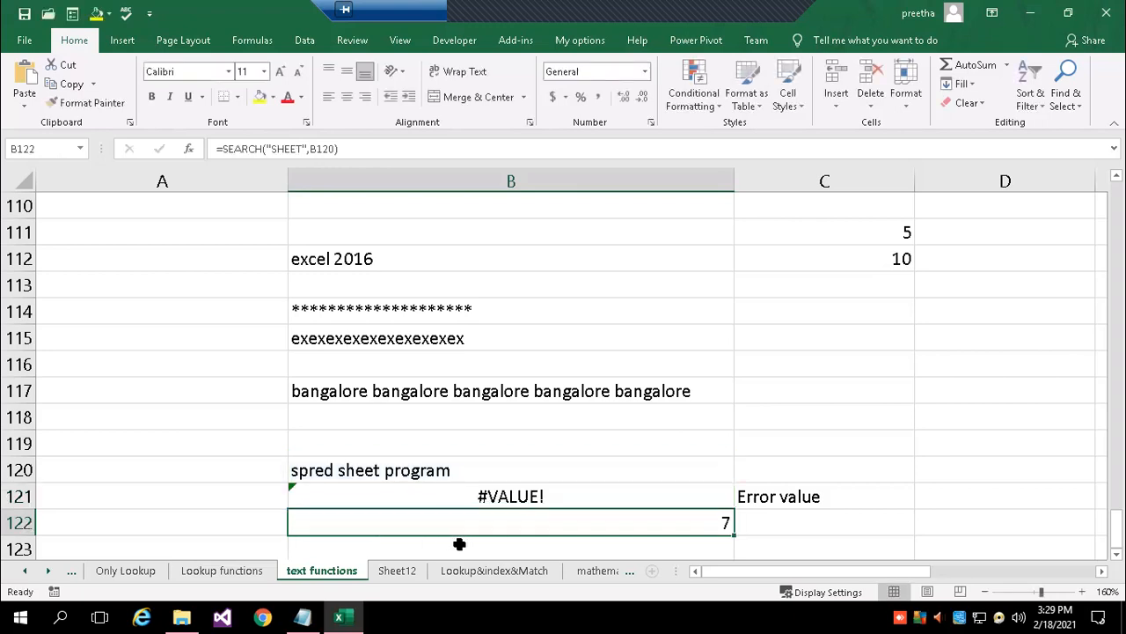
# Change the search text of the FIND formula in B121 to lowercase "program".
pyautogui.doubleClick(465, 494)
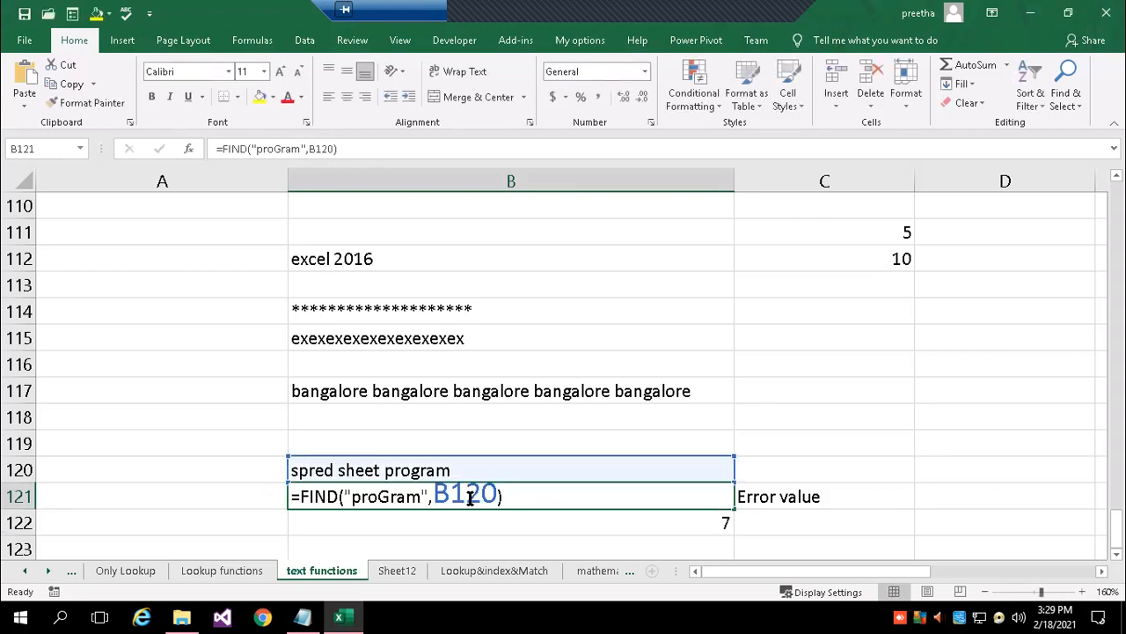
pyautogui.click(390, 495)
pyautogui.press('BackSpace')
pyautogui.write('g')
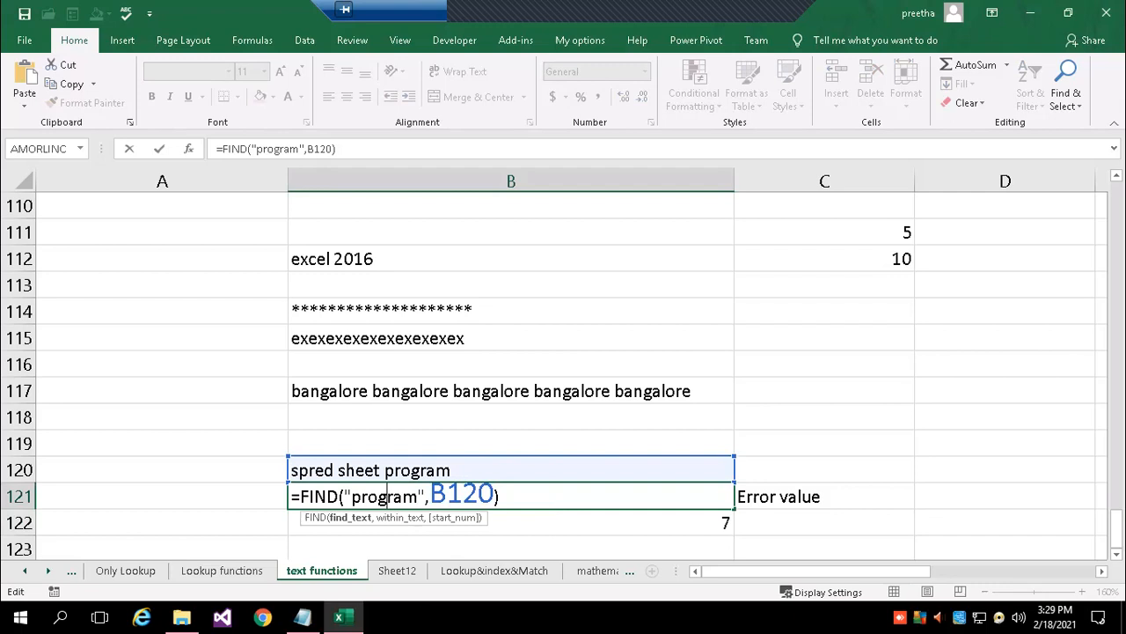
pyautogui.press('Return')
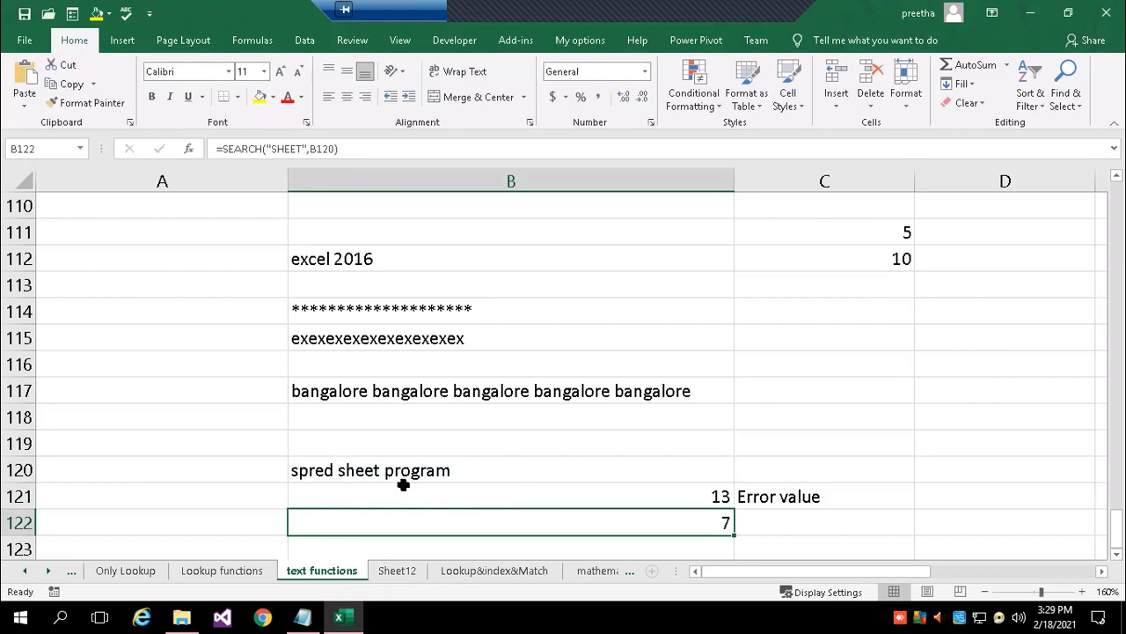
# Replace the search text of the FIND formula in B121 with "sheet".
pyautogui.doubleClick(579, 500)
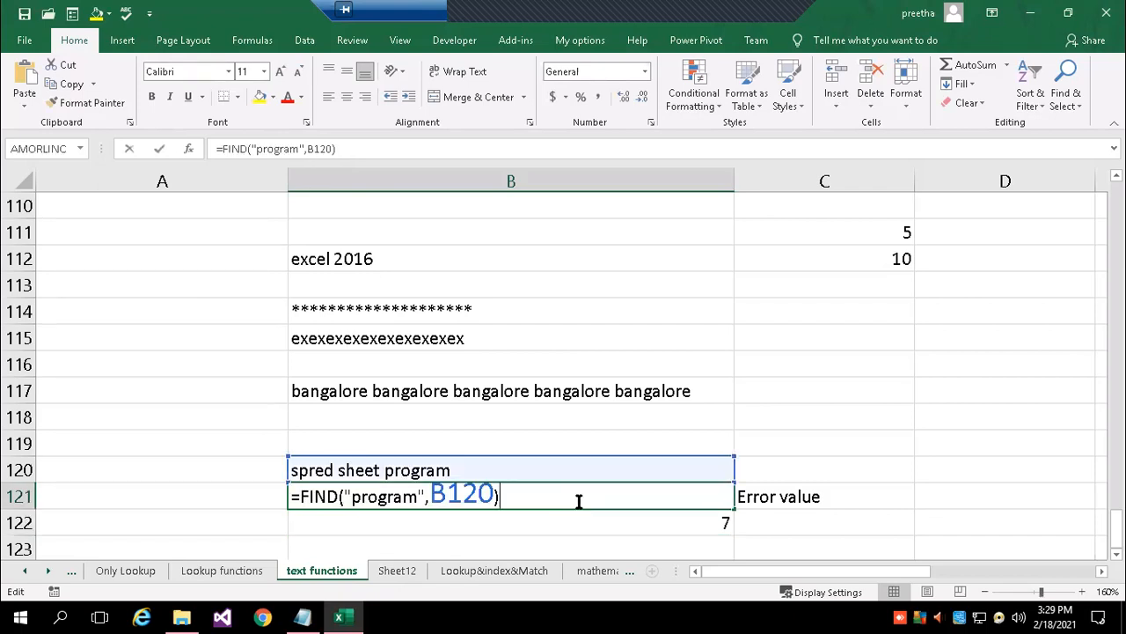
pyautogui.click(353, 498)
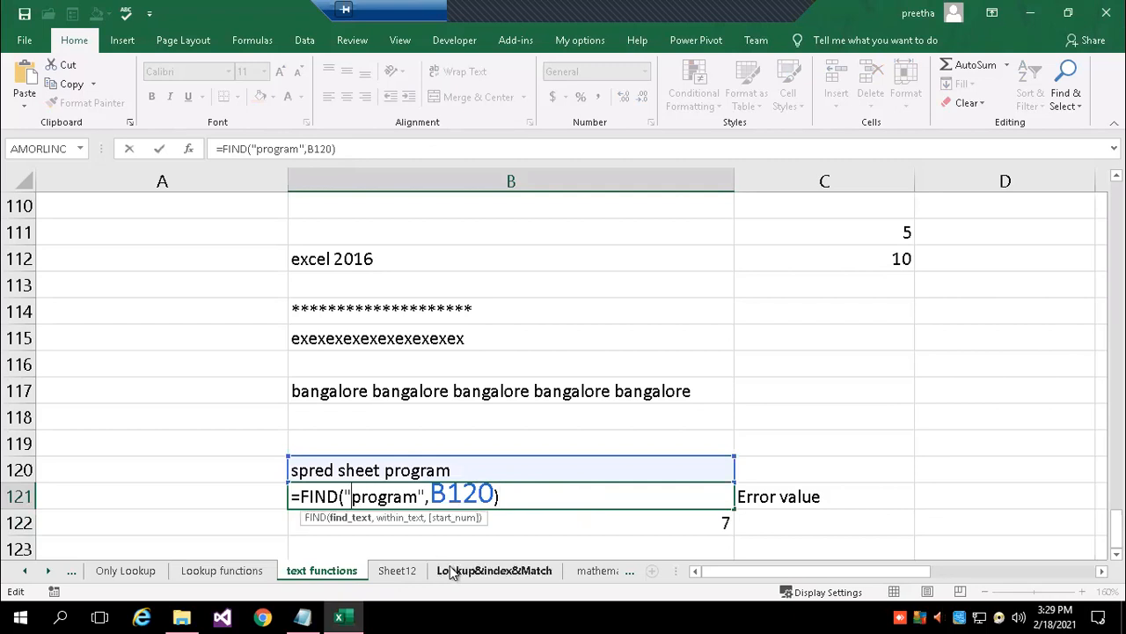
pyautogui.press('Delete')
pyautogui.press('Delete')
pyautogui.press('Delete')
pyautogui.press('Delete')
pyautogui.press('Delete')
pyautogui.press('Delete')
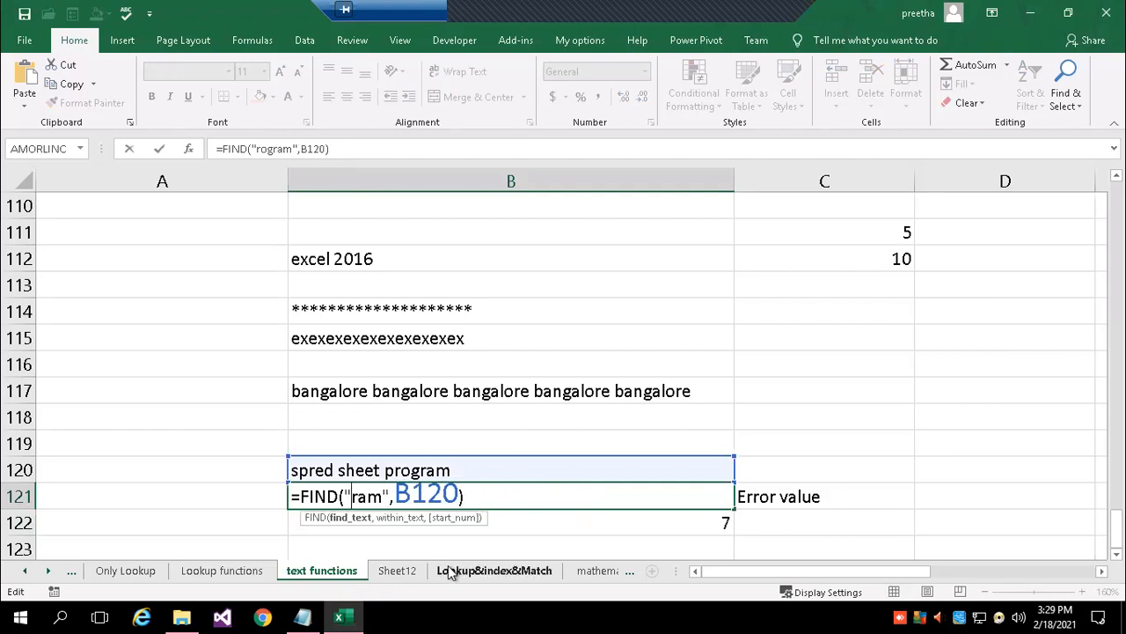
pyautogui.press('Delete')
pyautogui.write('sh')
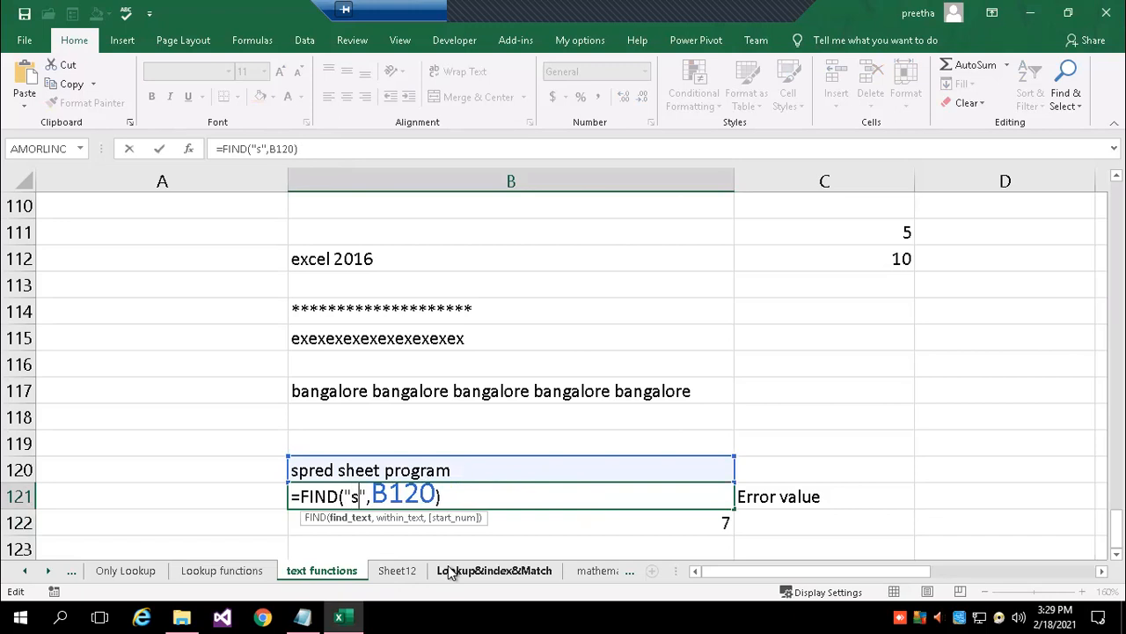
pyautogui.write('eet')
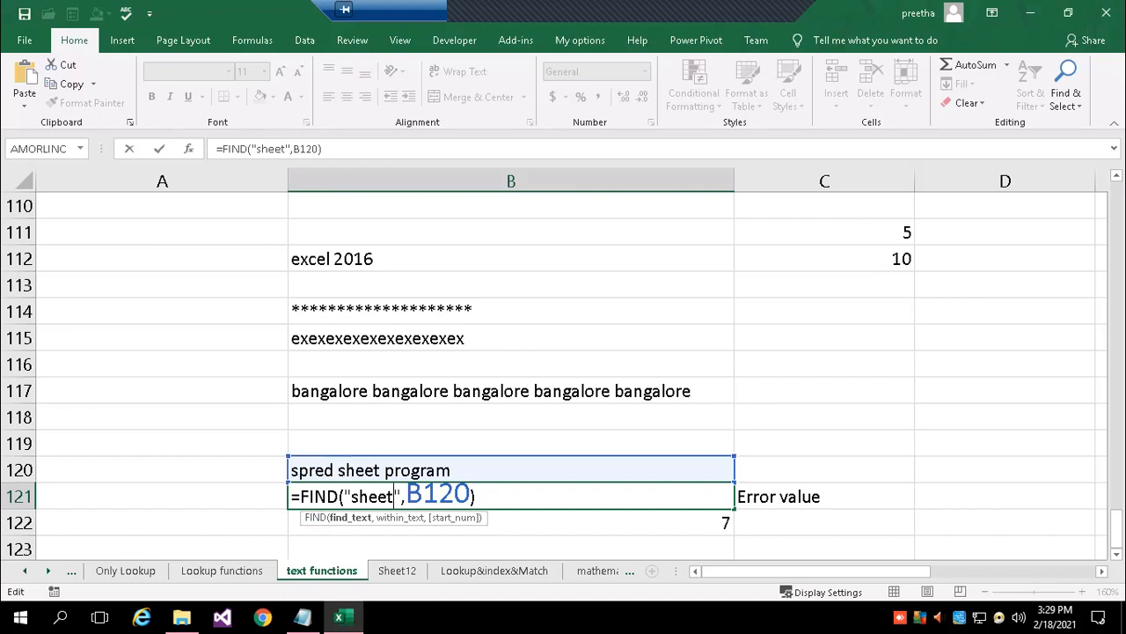
pyautogui.press('Return')
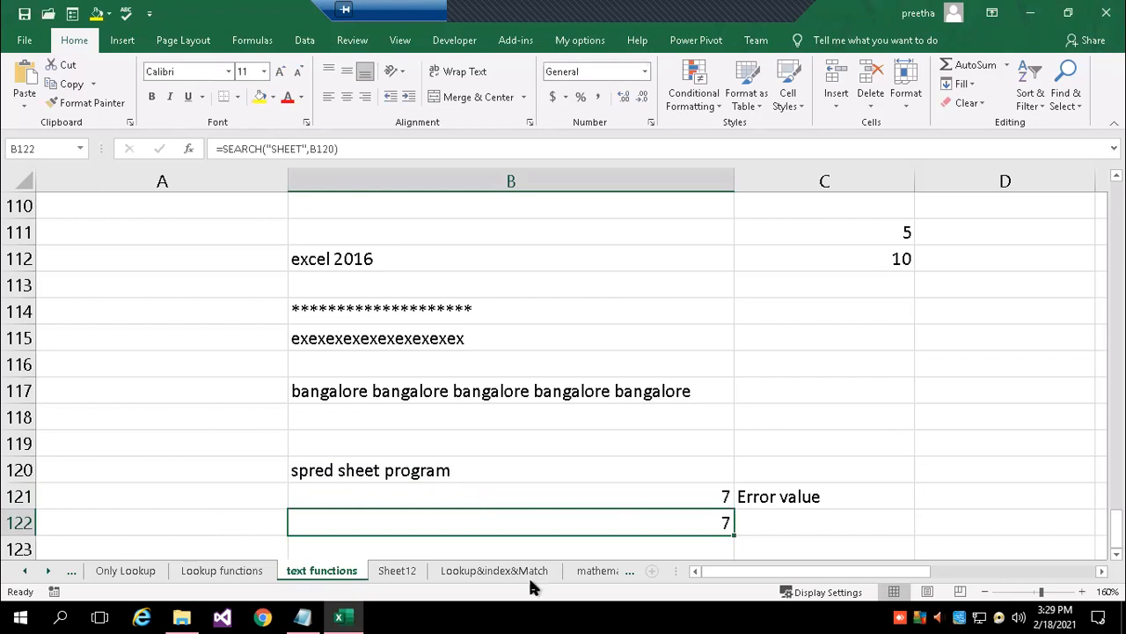
# Examine the SEARCH formula in B122 with its uppercase "SHEET" argument and compare it with the FIND formula in B121.
pyautogui.doubleClick(715, 516)
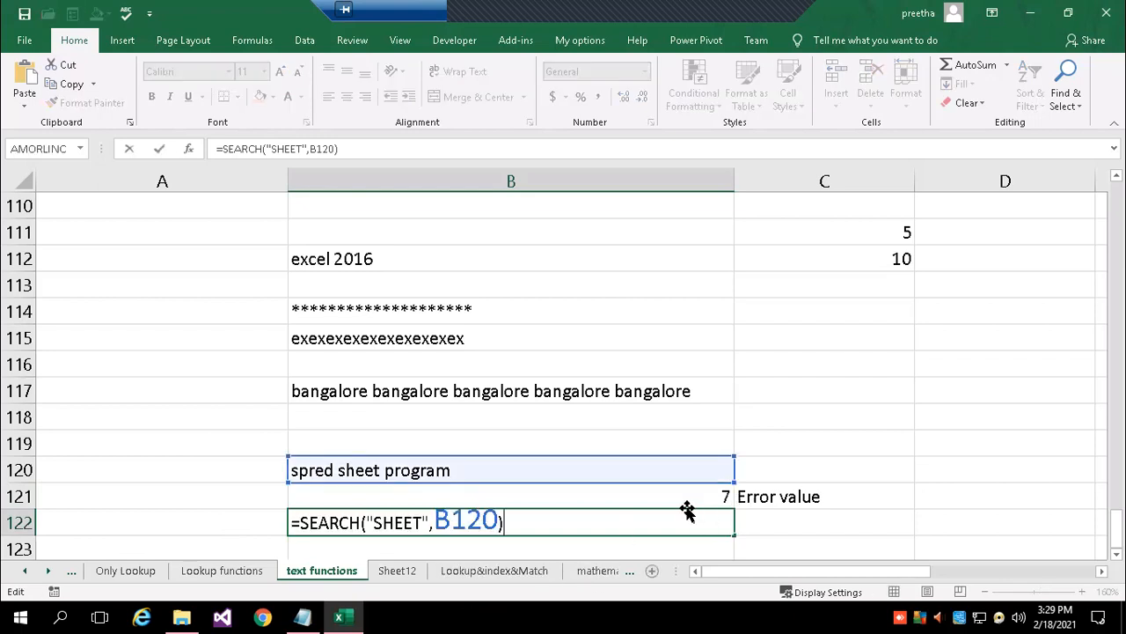
pyautogui.scroll(-1, 684, 510)
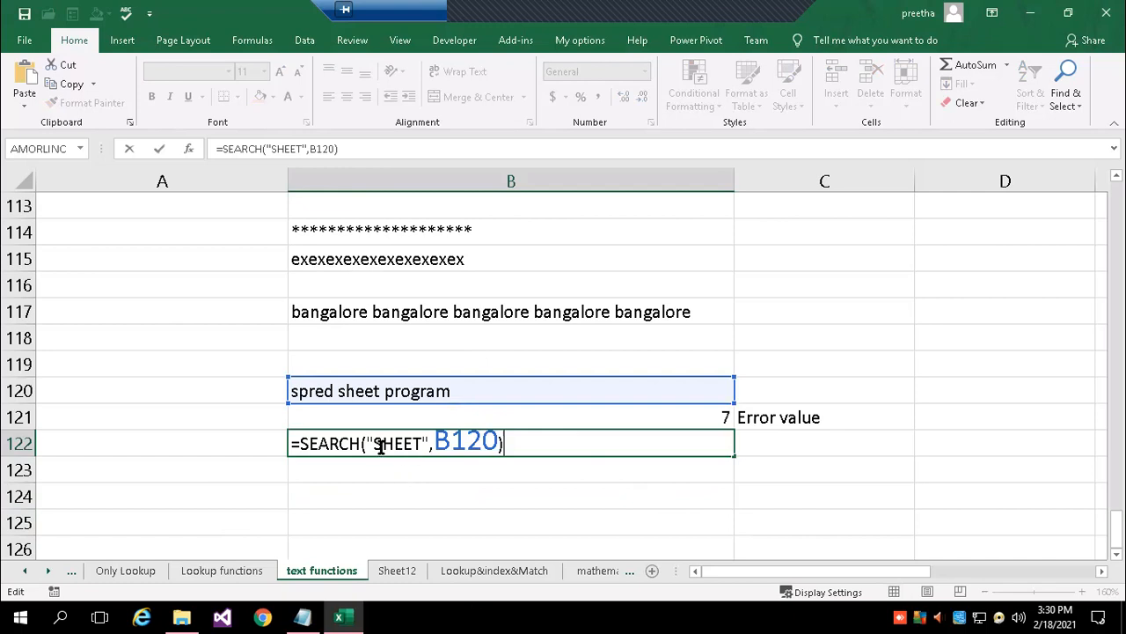
pyautogui.moveTo(372, 443); pyautogui.dragTo(423, 444)
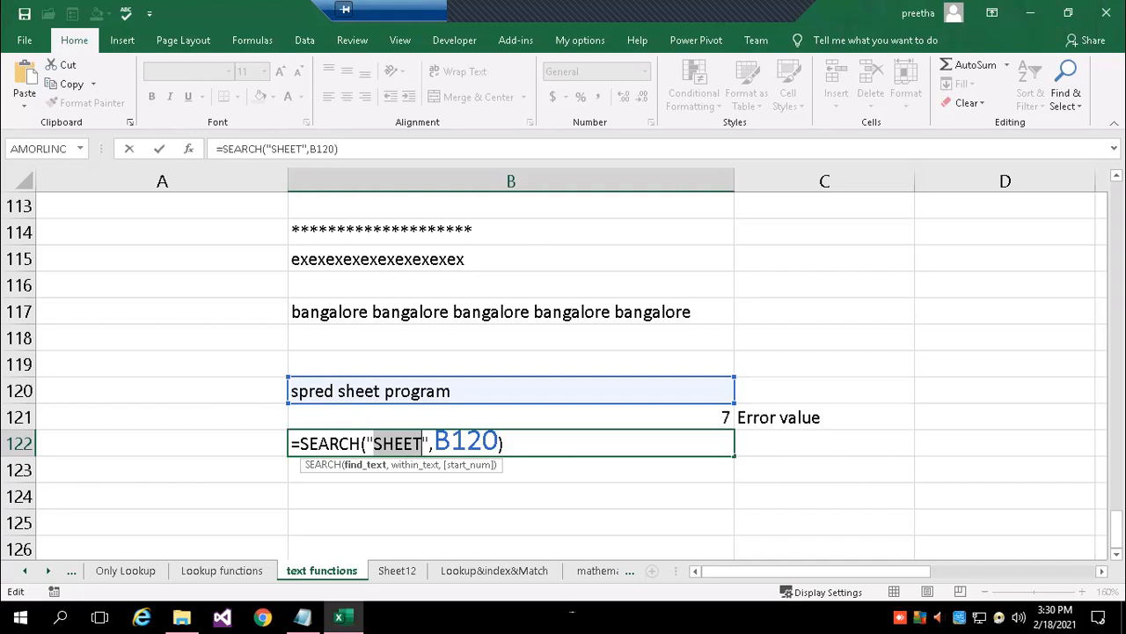
pyautogui.press('Return')
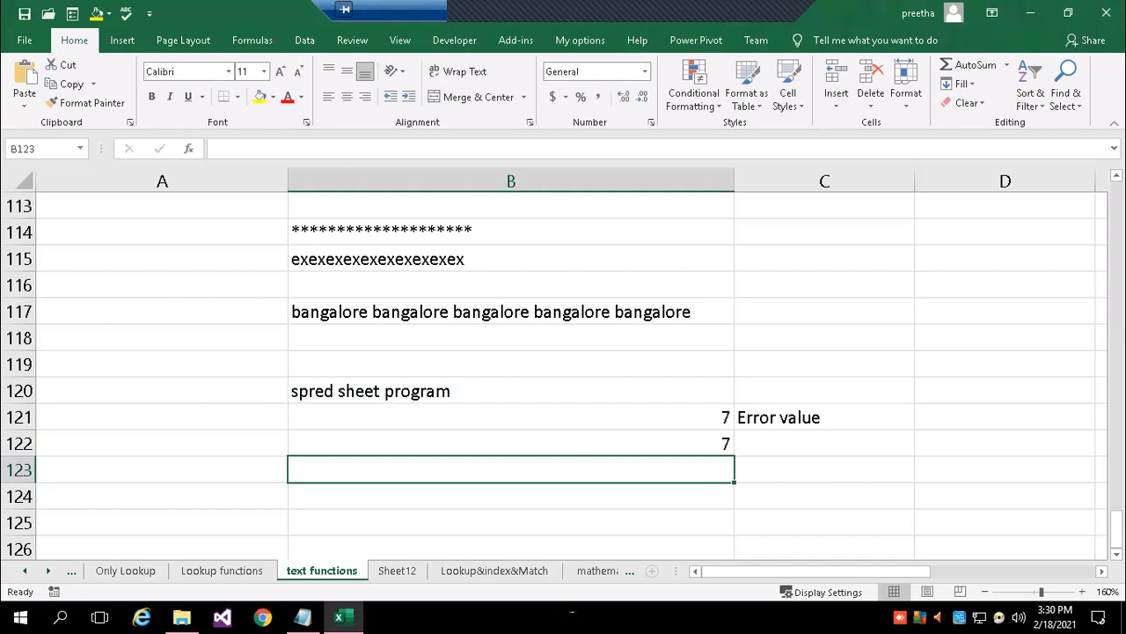
pyautogui.press('Up')
pyautogui.press('Up')
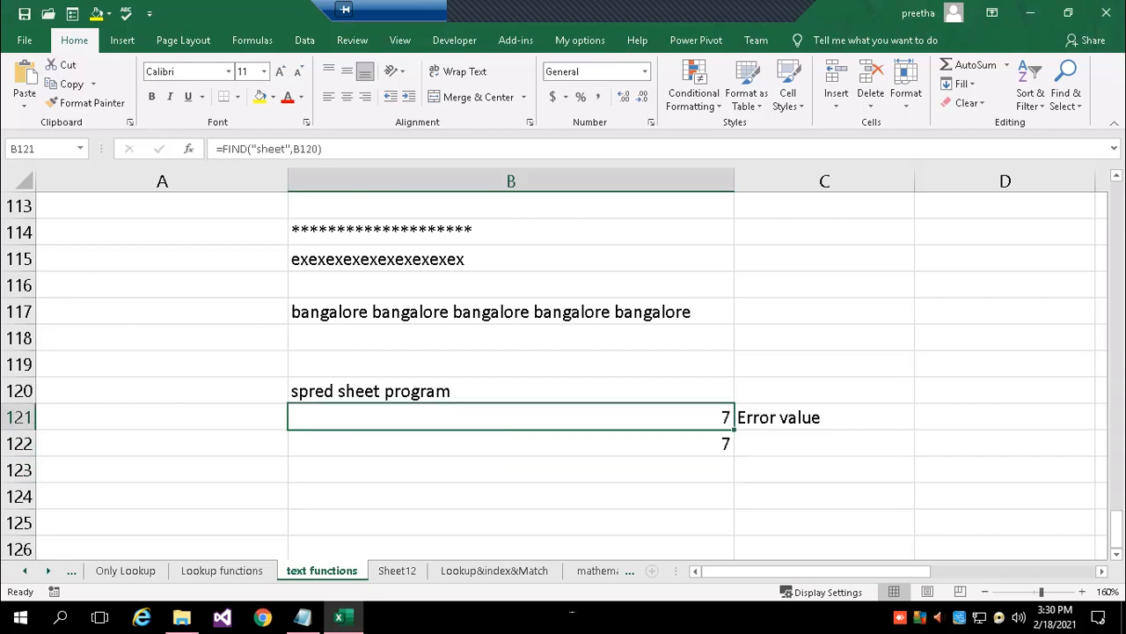
pyautogui.press('Down')
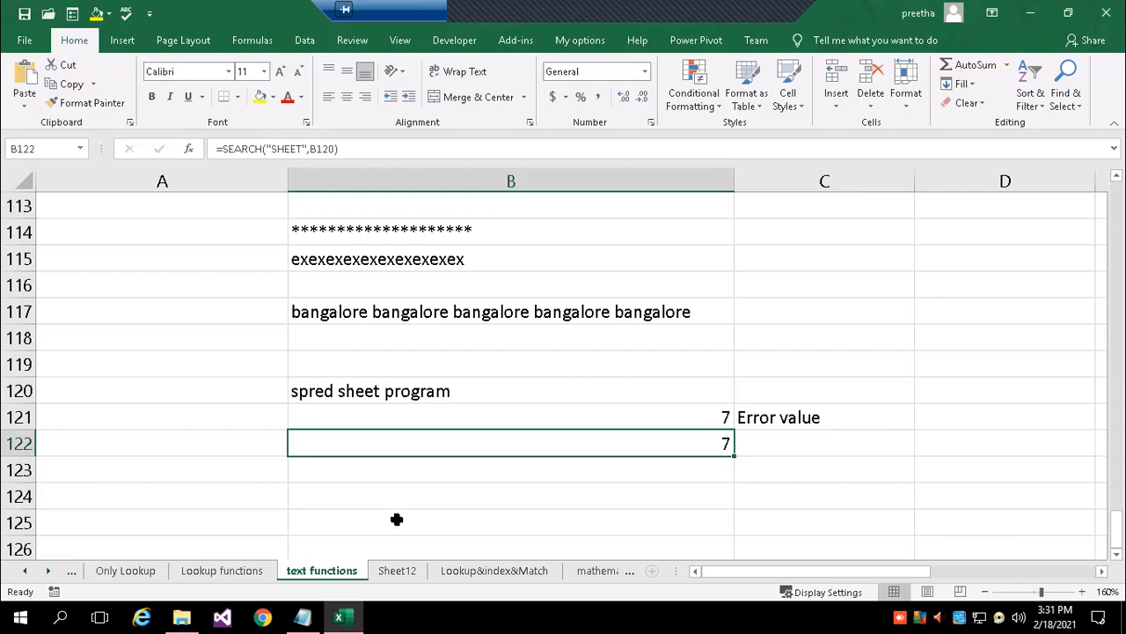
# Check the list of text functions in Notepad and return to the Excel workbook.
pyautogui.click(339, 613)
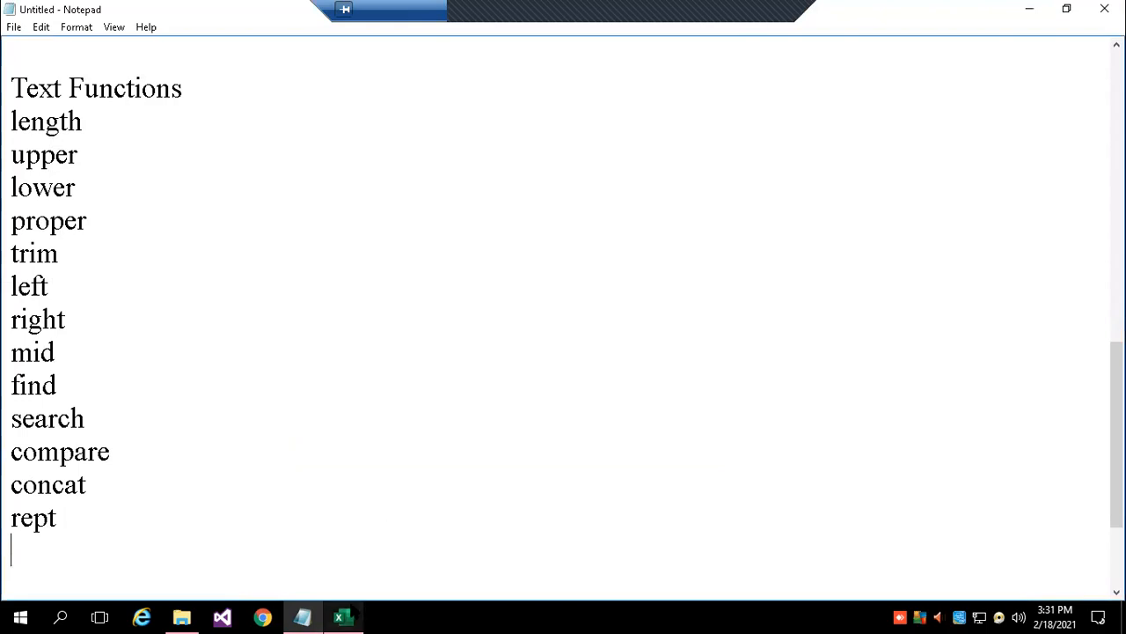
pyautogui.click(343, 617)
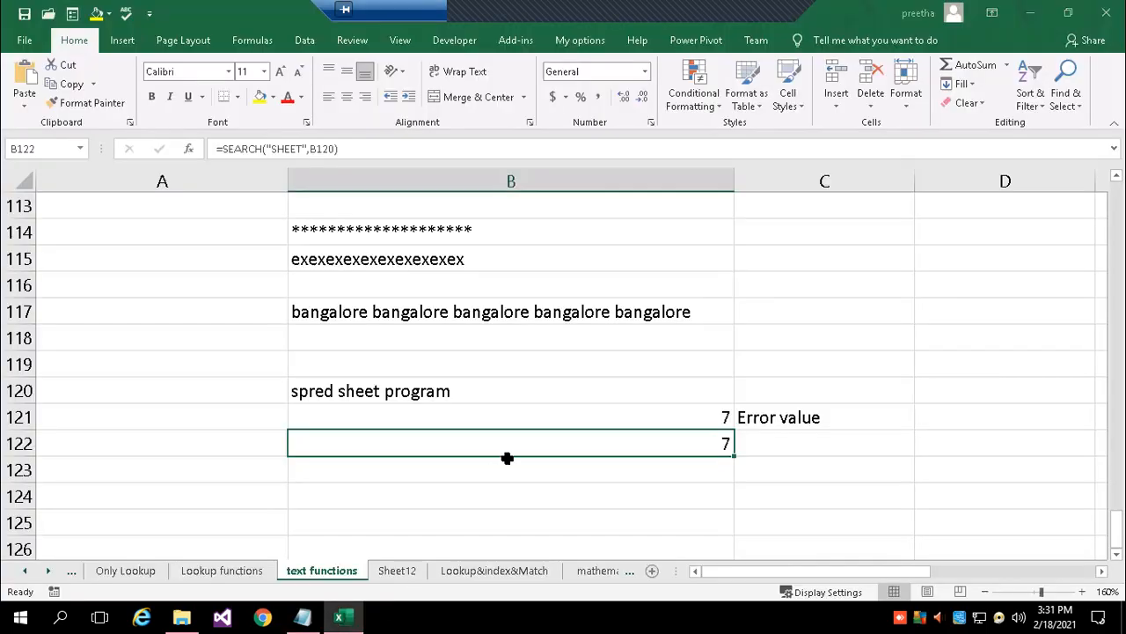
# Enter the formula =EXACT("abc","abcd") in cell B125 to compare the two texts.
pyautogui.scroll(-1, 515, 445)
pyautogui.click(376, 435)
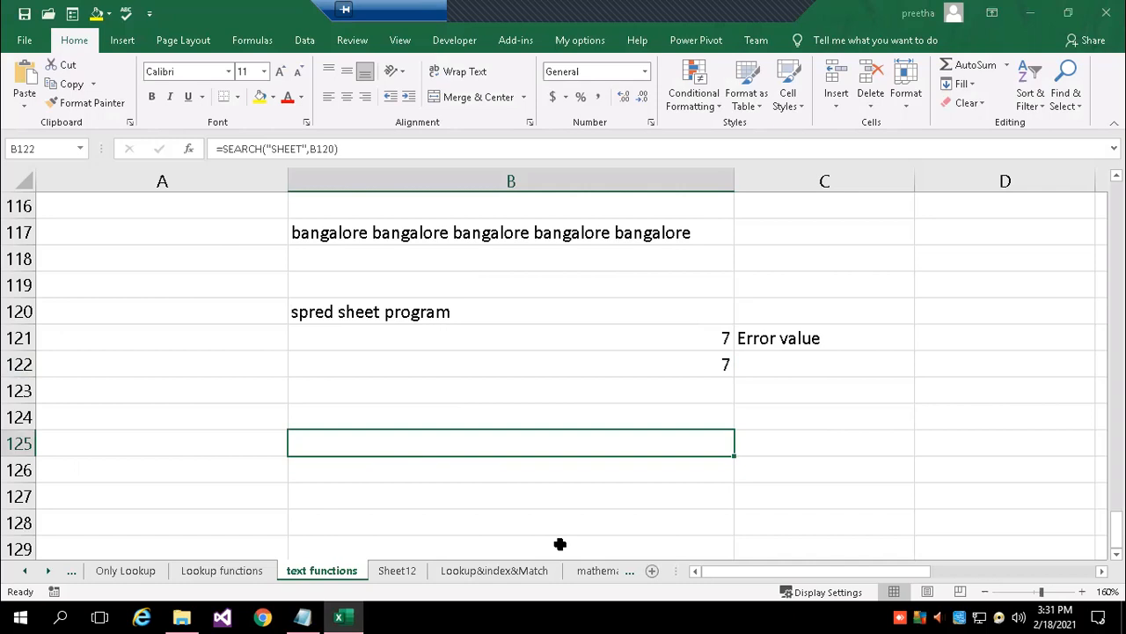
pyautogui.write('=com')
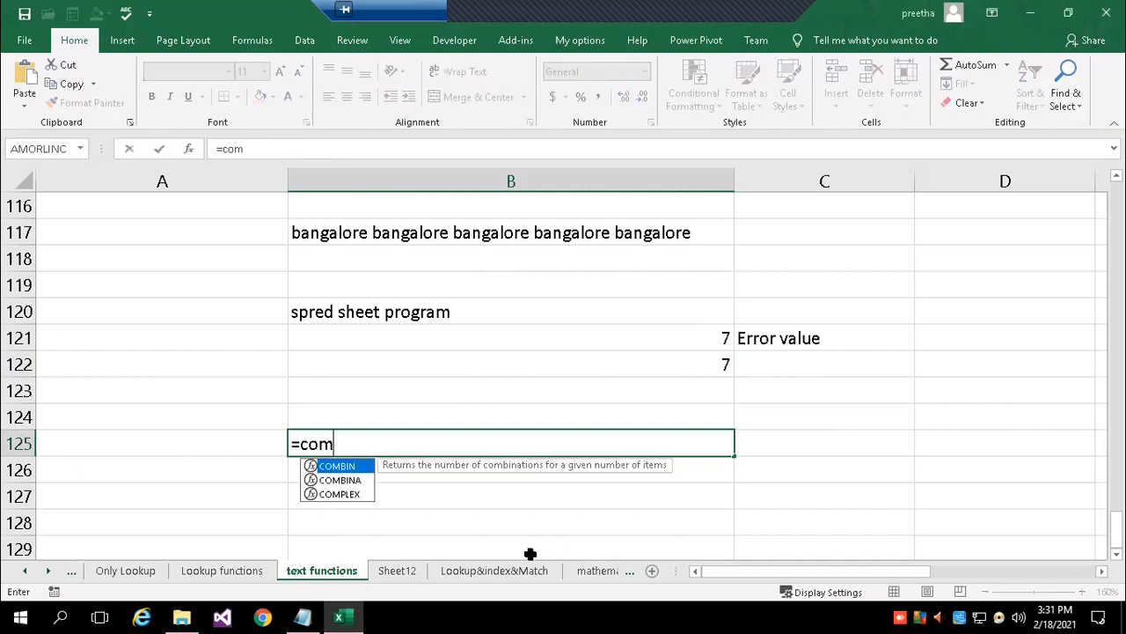
pyautogui.press('BackSpace')
pyautogui.press('BackSpace')
pyautogui.press('BackSpace')
pyautogui.press('BackSpace')
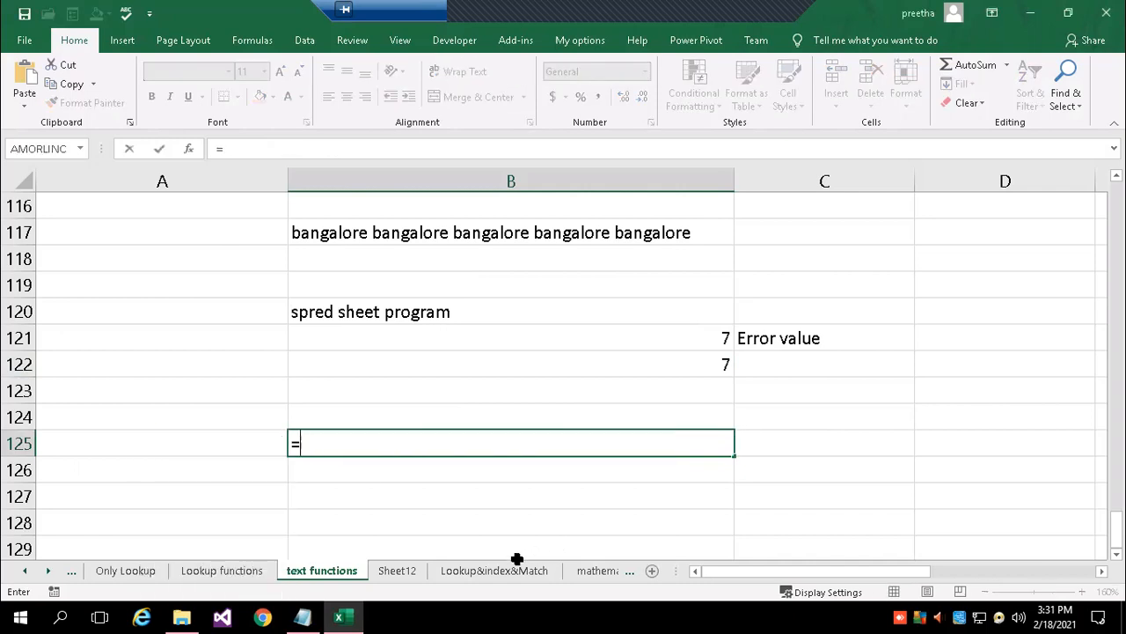
pyautogui.write('m')
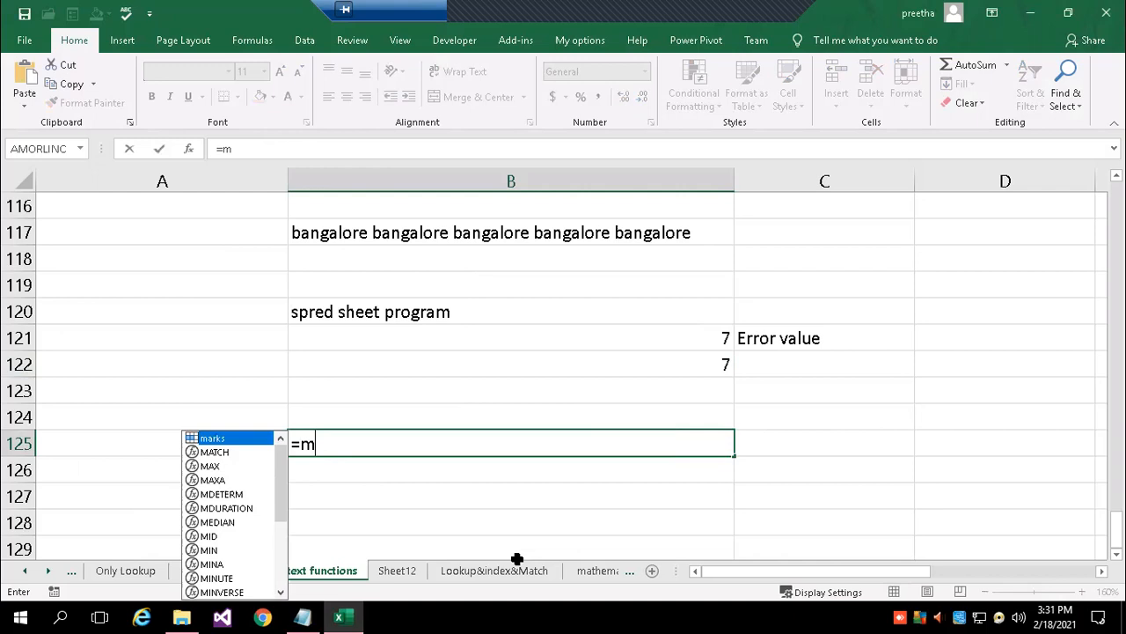
pyautogui.press('BackSpace')
pyautogui.write('exact')
pyautogui.press('Tab')
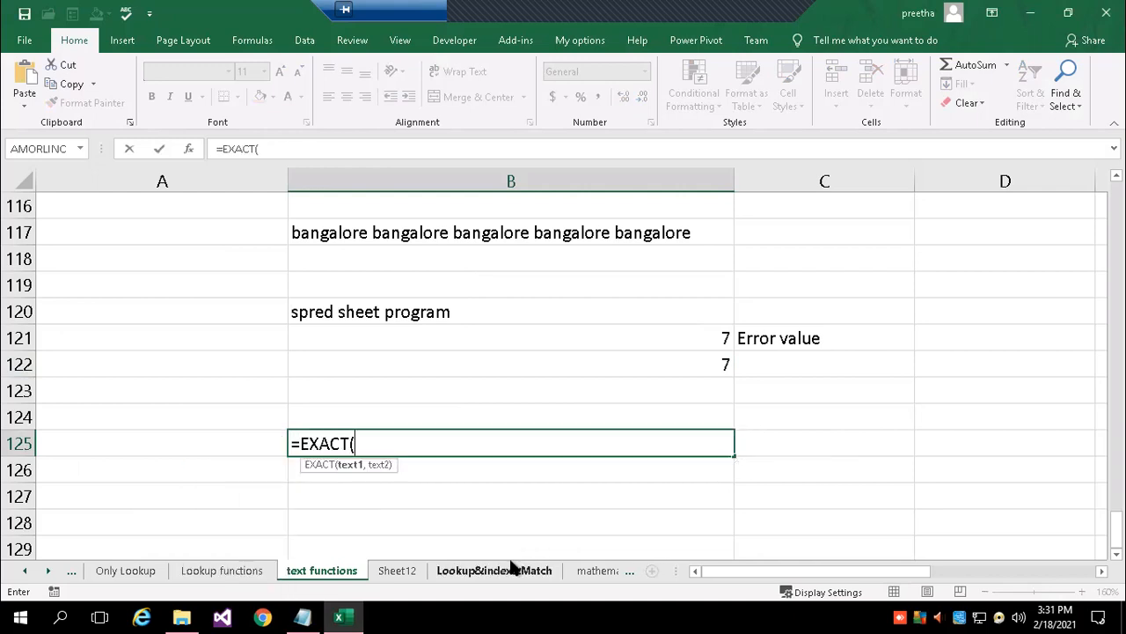
pyautogui.write('"abc","a')
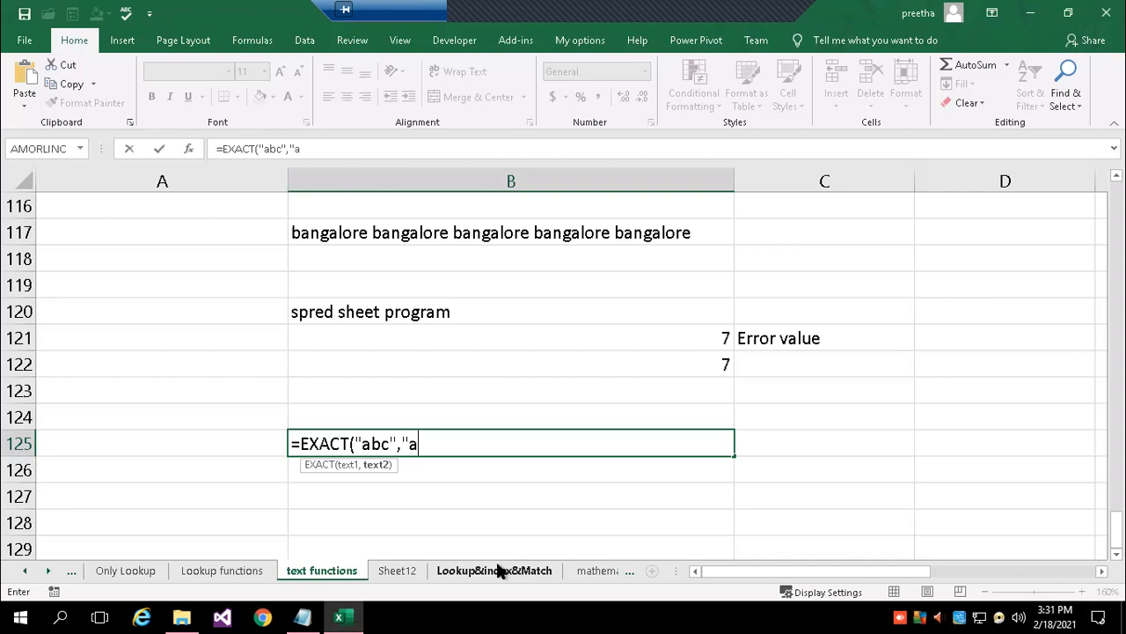
pyautogui.write('bcd")')
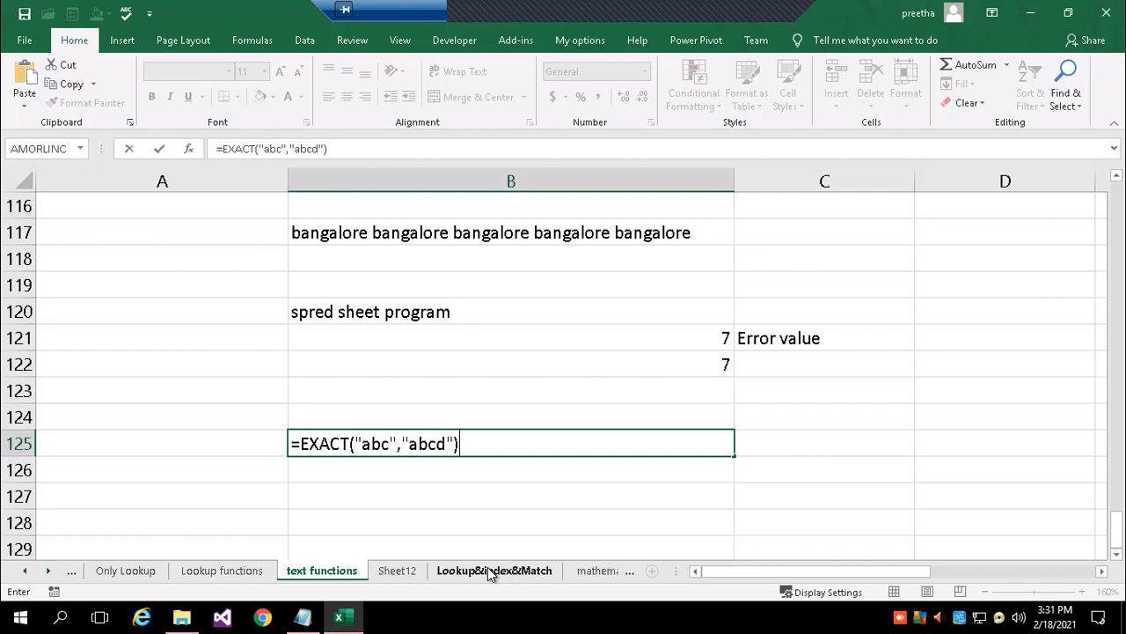
pyautogui.press('Return')
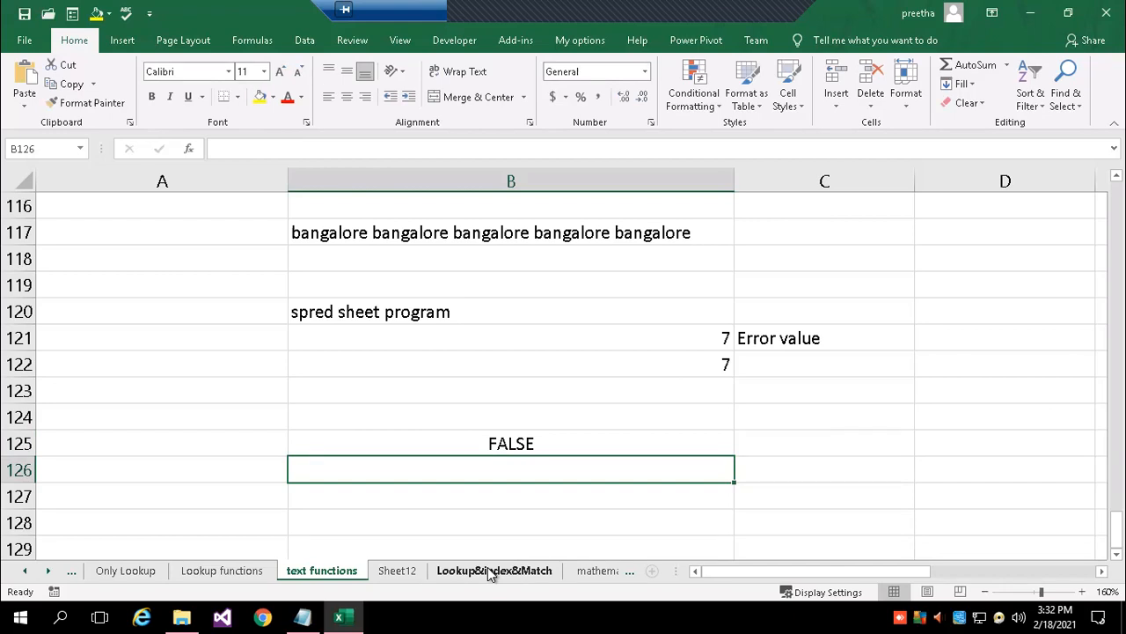
# Change the second text of the EXACT formula in B125 to "abc".
pyautogui.press('Up')
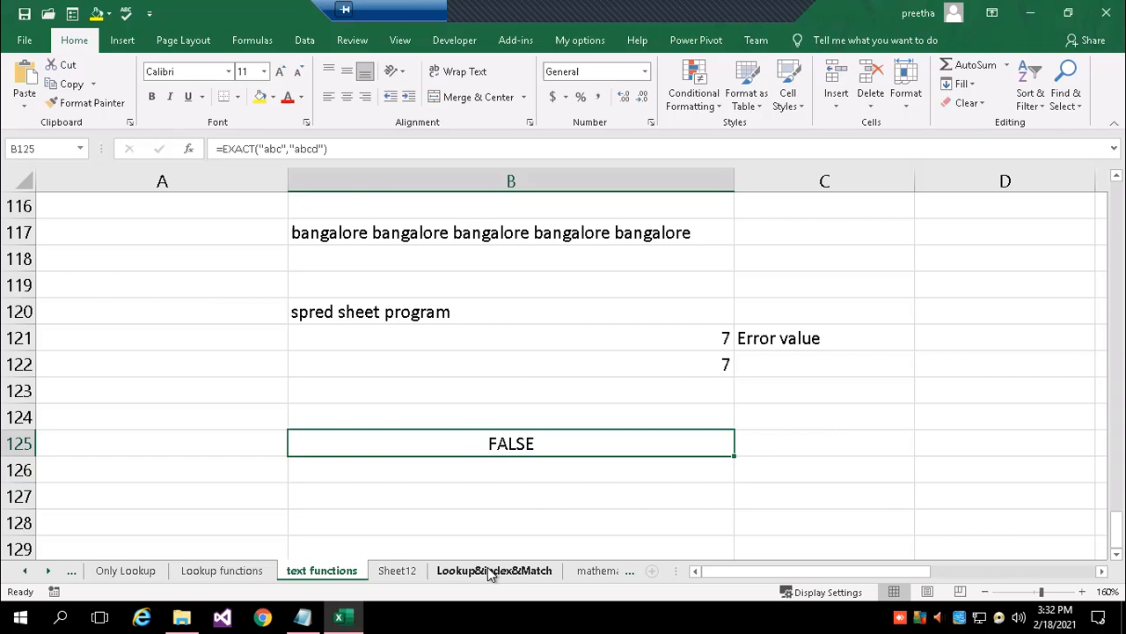
pyautogui.click(319, 149)
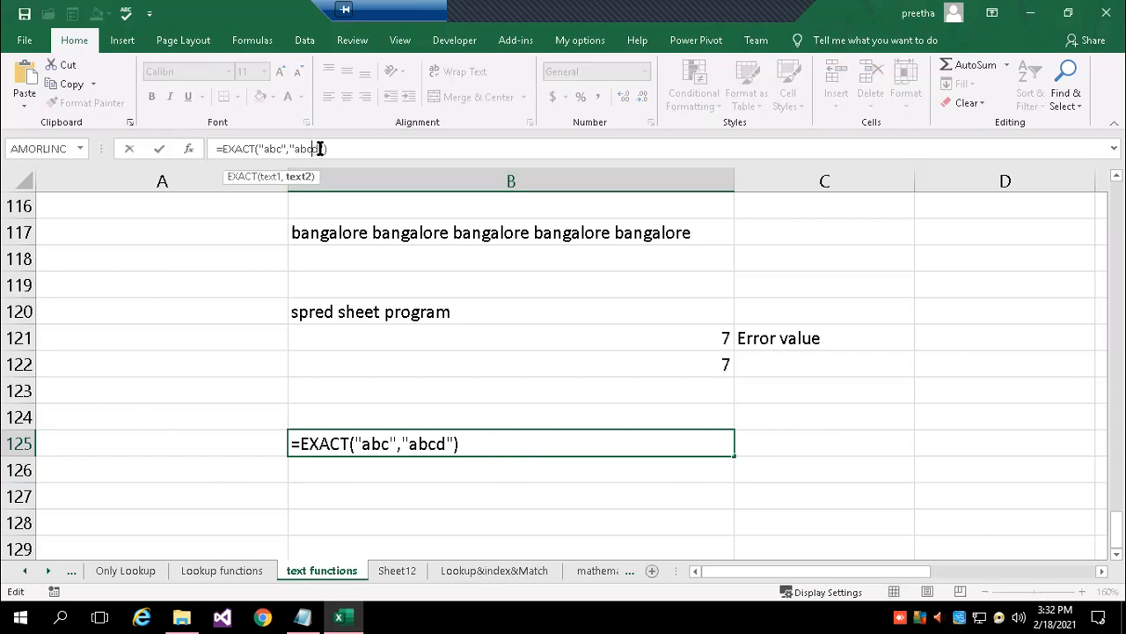
pyautogui.press('BackSpace')
pyautogui.press('Return')
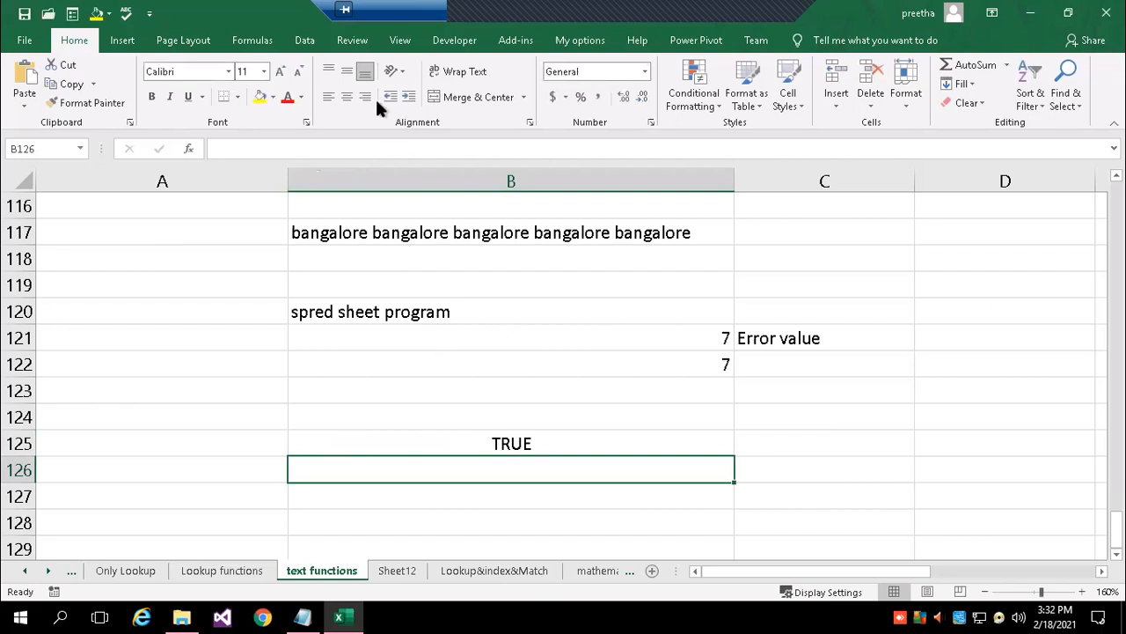
# Look through the function library's list of text functions and close it without inserting one.
pyautogui.click(260, 42)
pyautogui.click(240, 97)
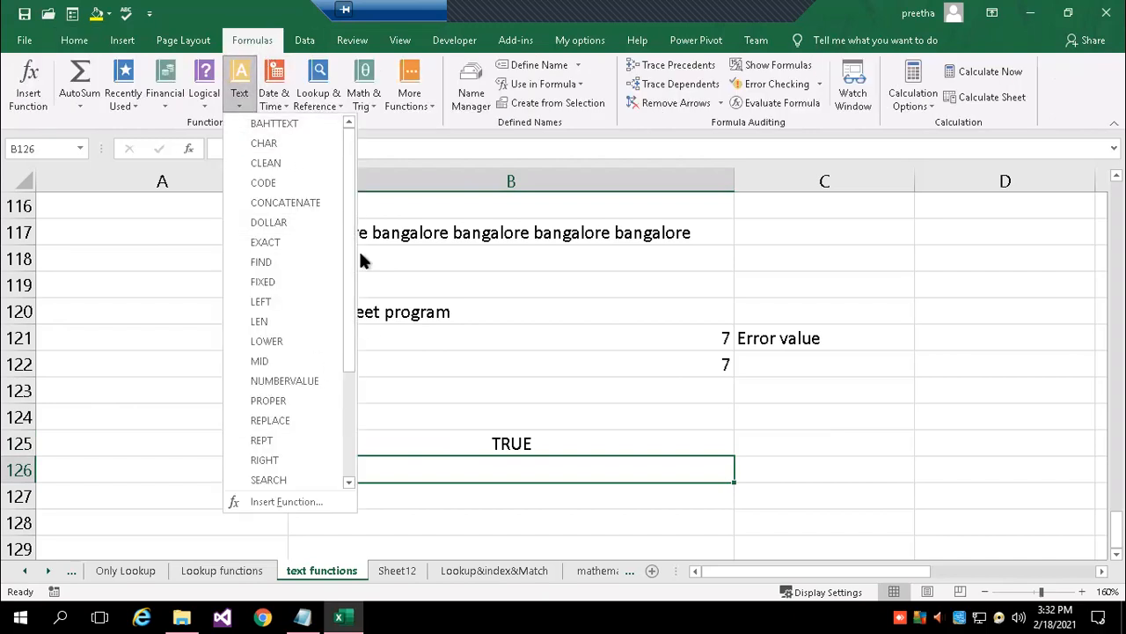
pyautogui.moveTo(347, 266); pyautogui.dragTo(362, 204)
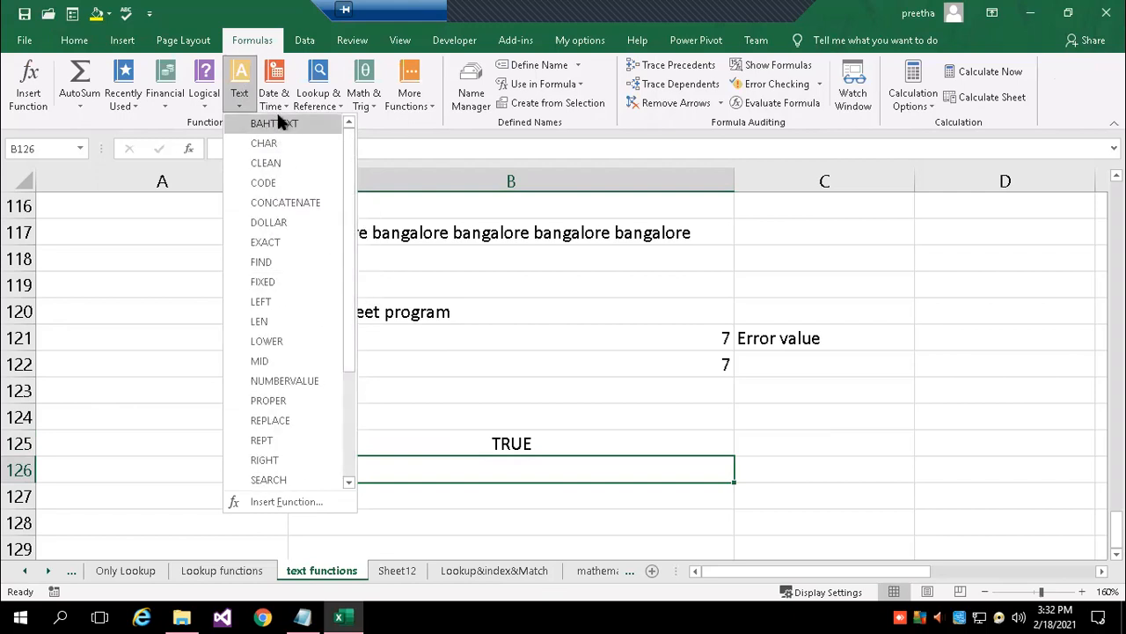
pyautogui.click(146, 263)
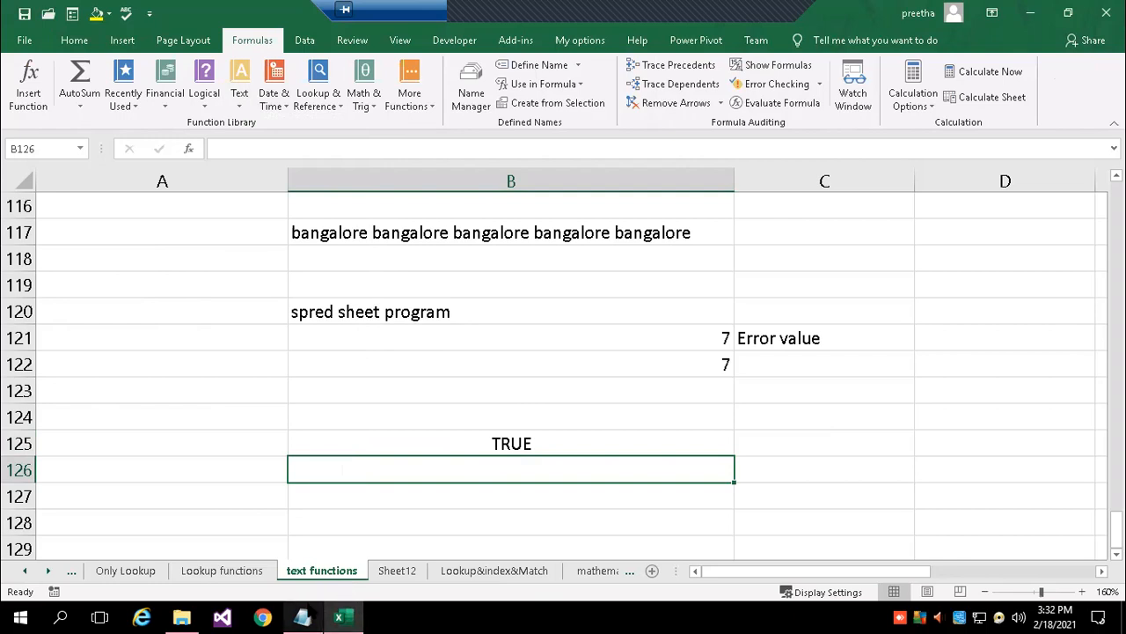
# Switch to Notepad, go over the text functions list and replace the entry "compare" with "exact".
pyautogui.click(302, 616)
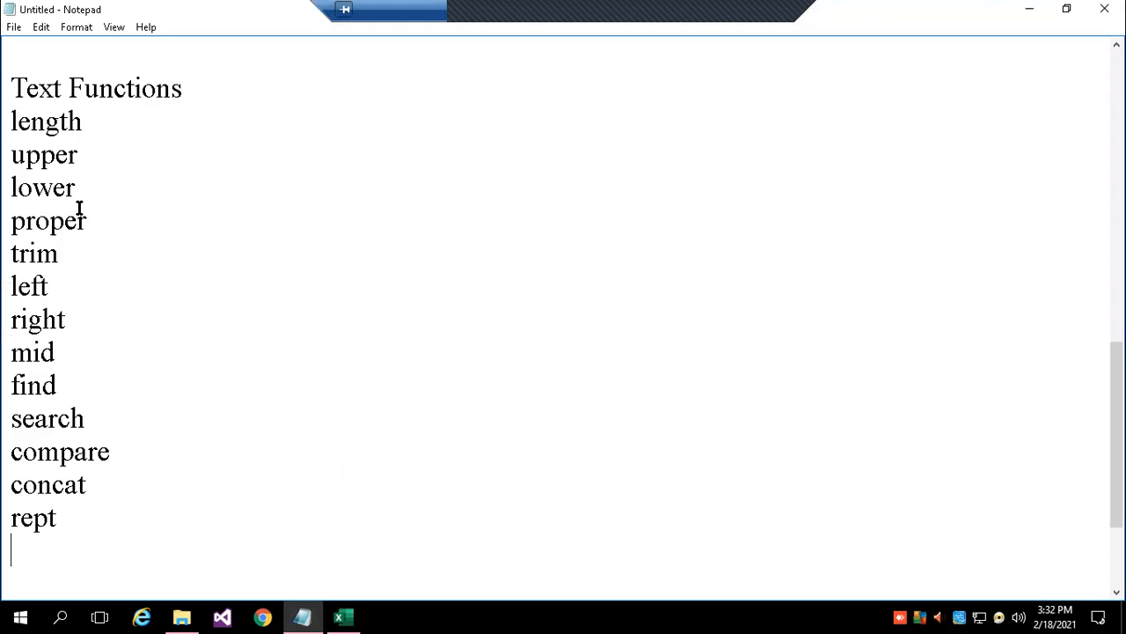
pyautogui.click(77, 265)
pyautogui.moveTo(66, 289); pyautogui.dragTo(55, 352)
pyautogui.moveTo(12, 285); pyautogui.dragTo(56, 345)
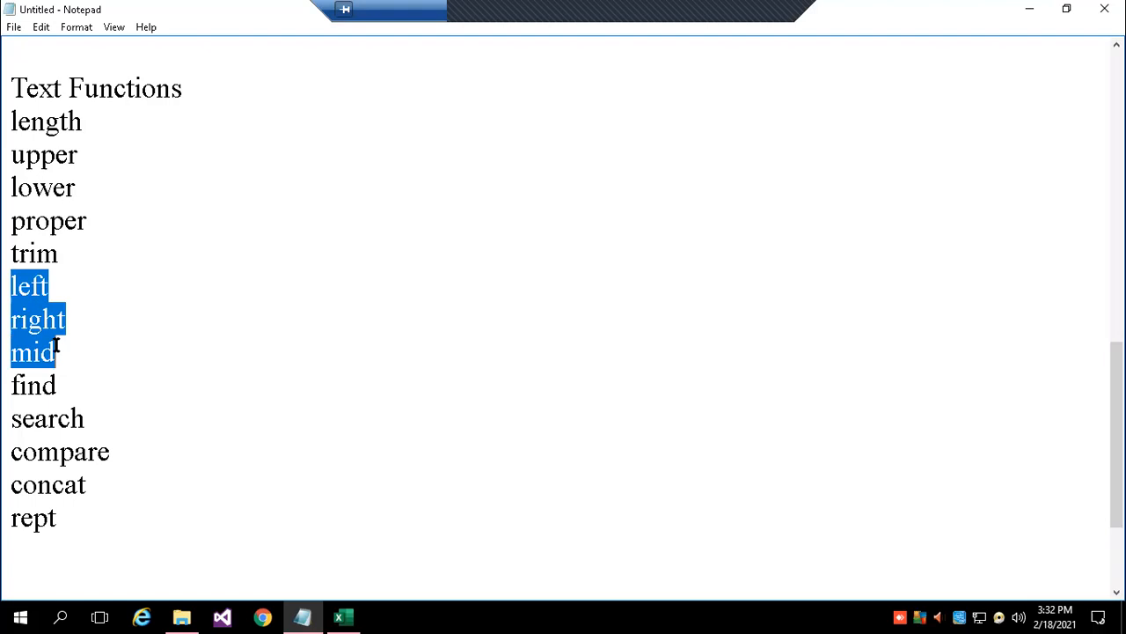
pyautogui.click(9, 383)
pyautogui.moveTo(9, 383); pyautogui.dragTo(85, 403)
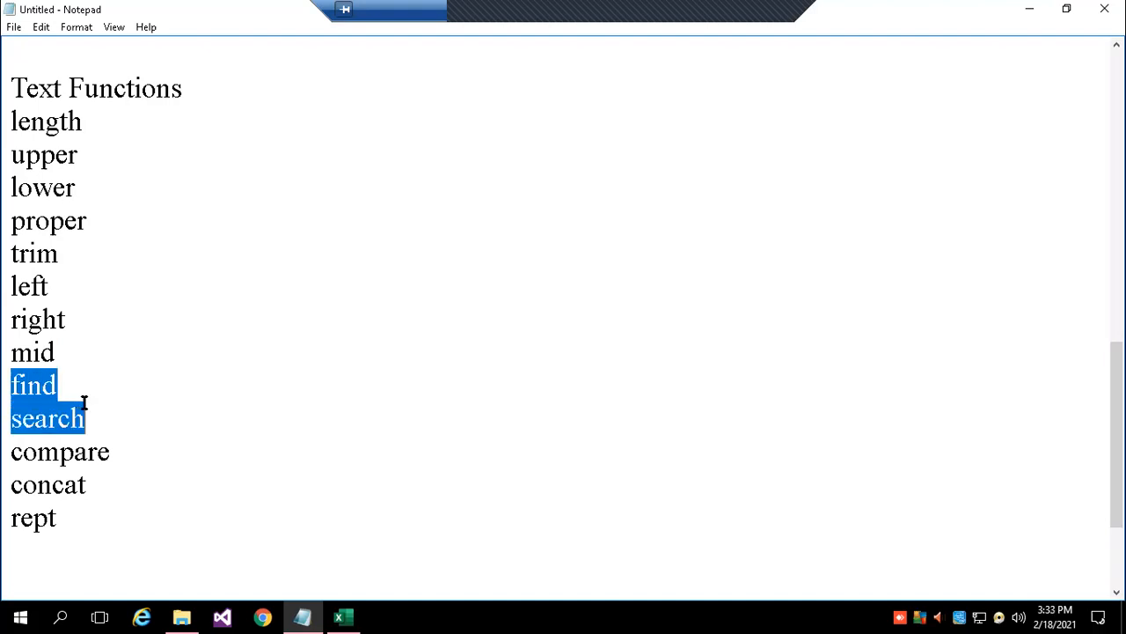
pyautogui.moveTo(9, 452); pyautogui.dragTo(126, 460)
pyautogui.write('exact')
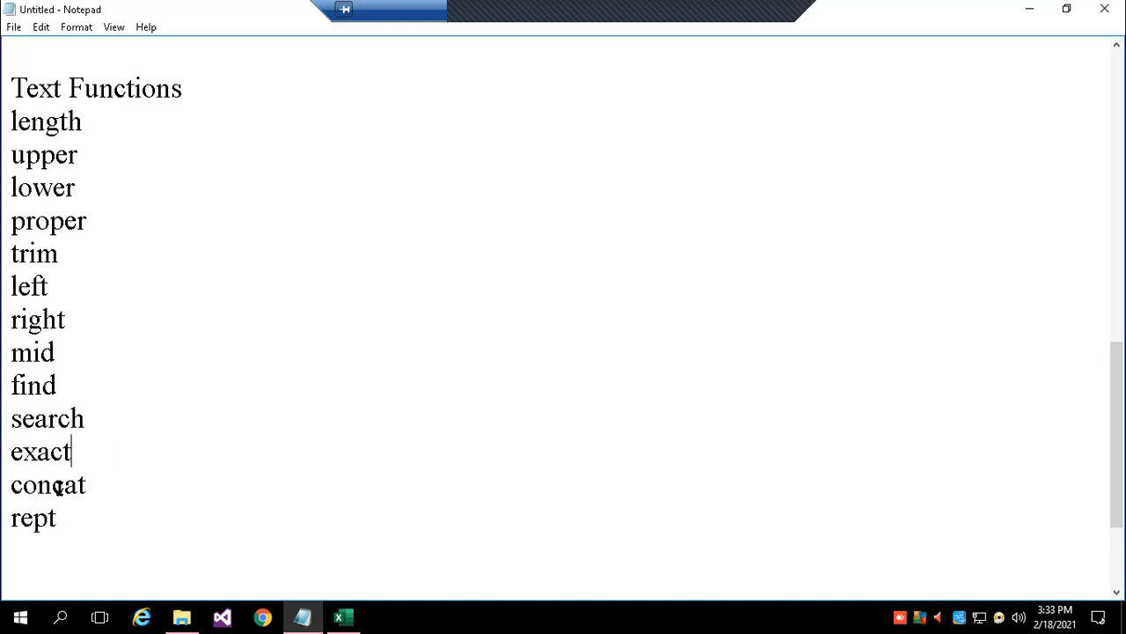
# Add "/ &" after "concat" in the list of text functions.
pyautogui.click(10, 484)
pyautogui.click(104, 483)
pyautogui.write('/ &')
pyautogui.moveTo(107, 482); pyautogui.dragTo(132, 484)
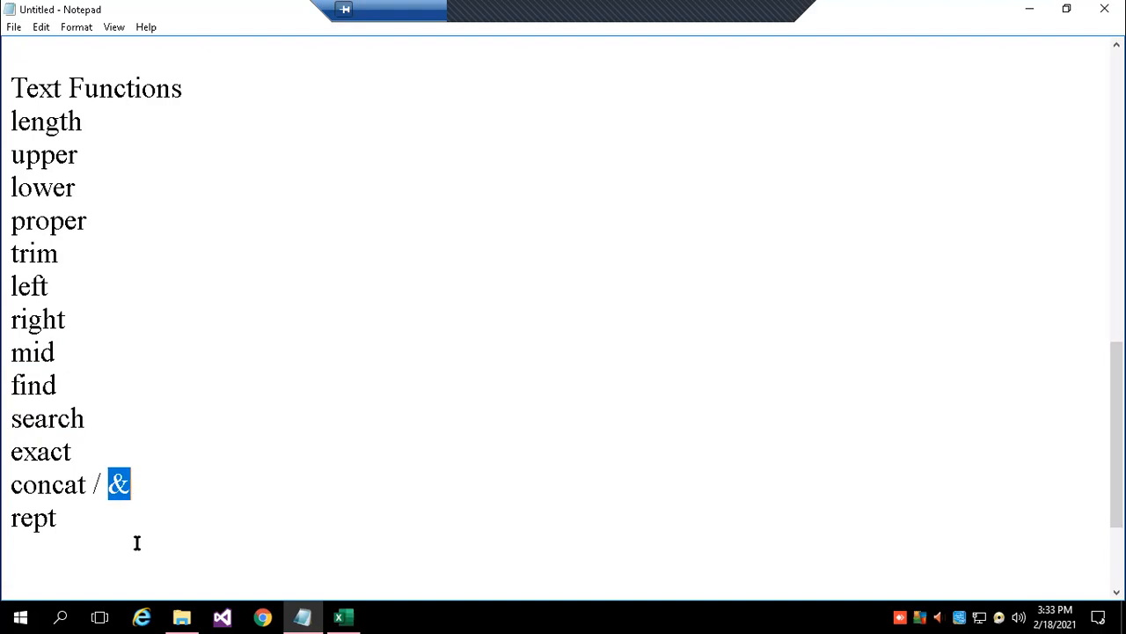
pyautogui.click(85, 517)
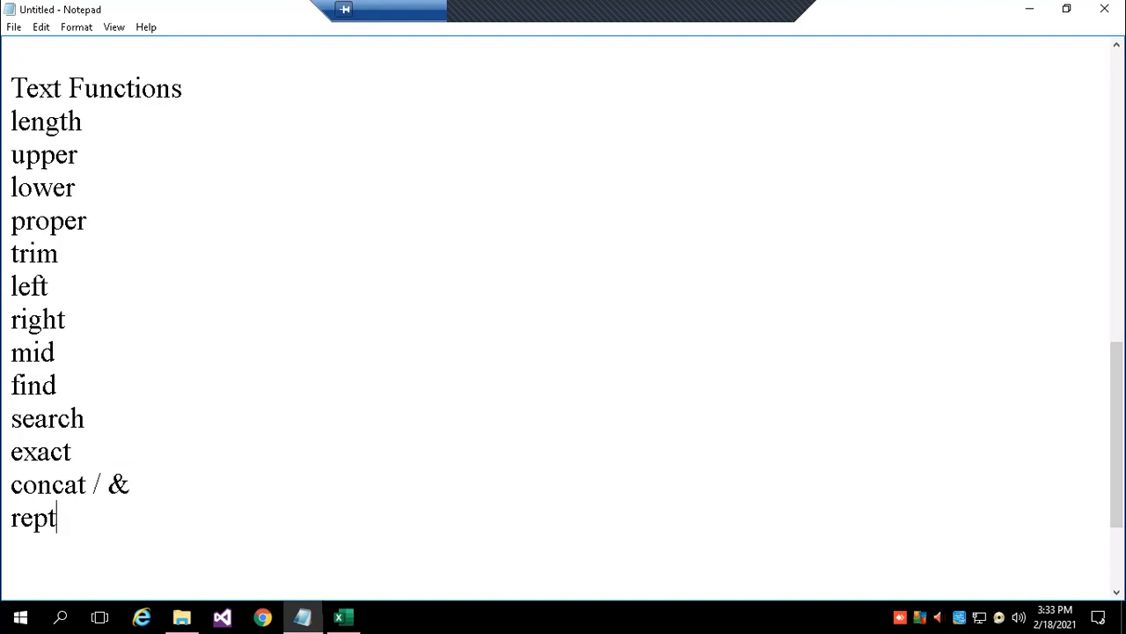
# Switch back to the Excel workbook and open the Date and Time Functions sheet.
pyautogui.click(341, 616)
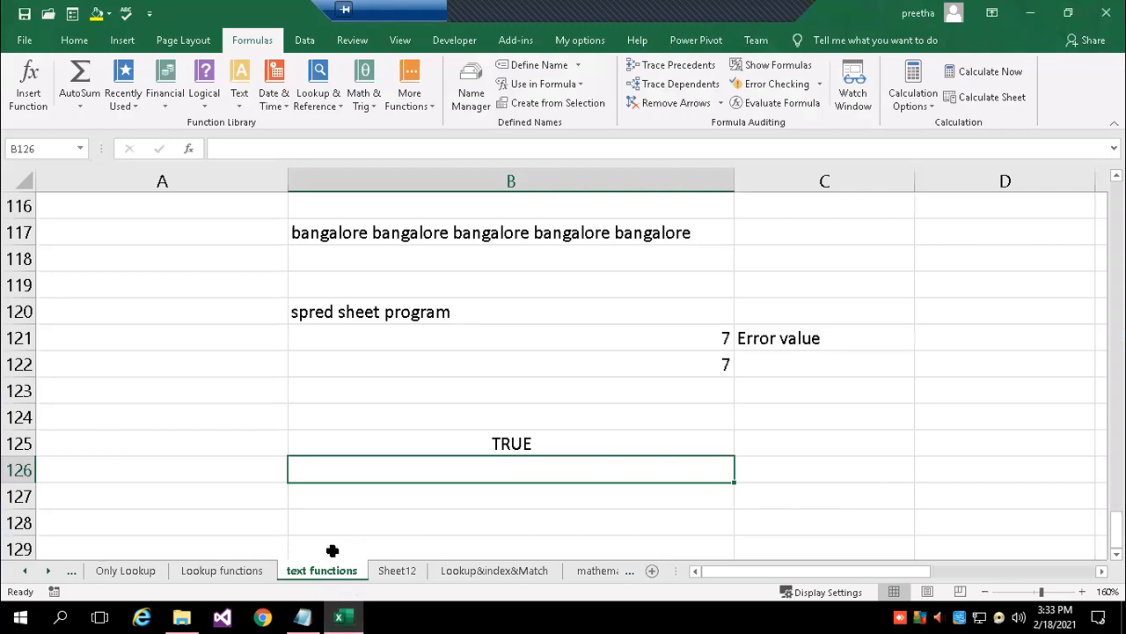
pyautogui.click(25, 571)
pyautogui.click(26, 571)
pyautogui.click(202, 571)
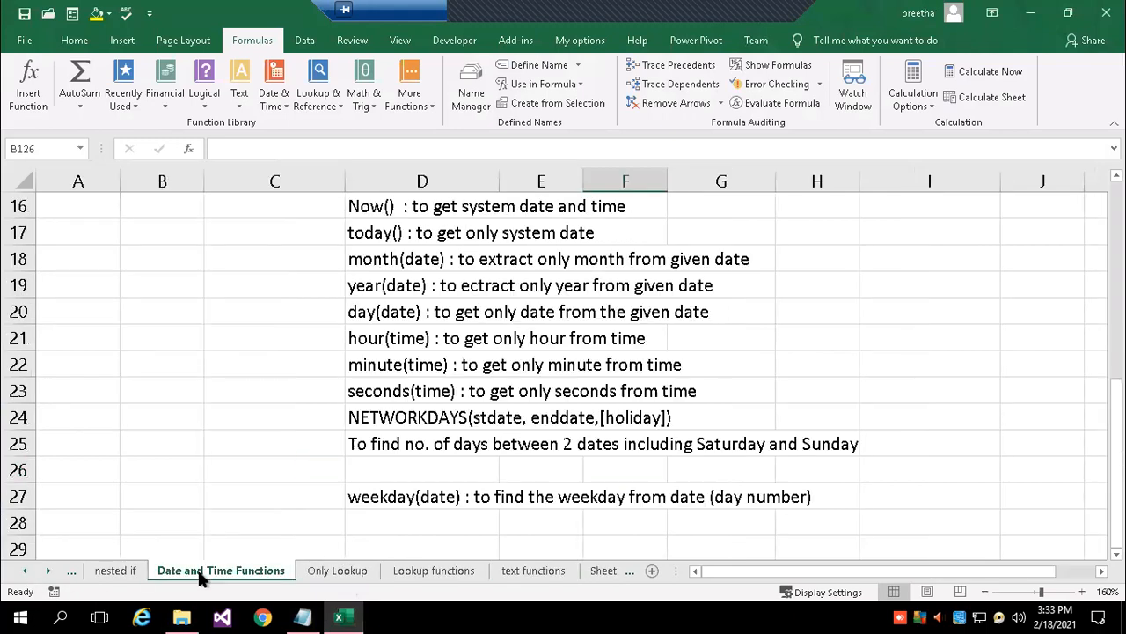
pyautogui.click(244, 386)
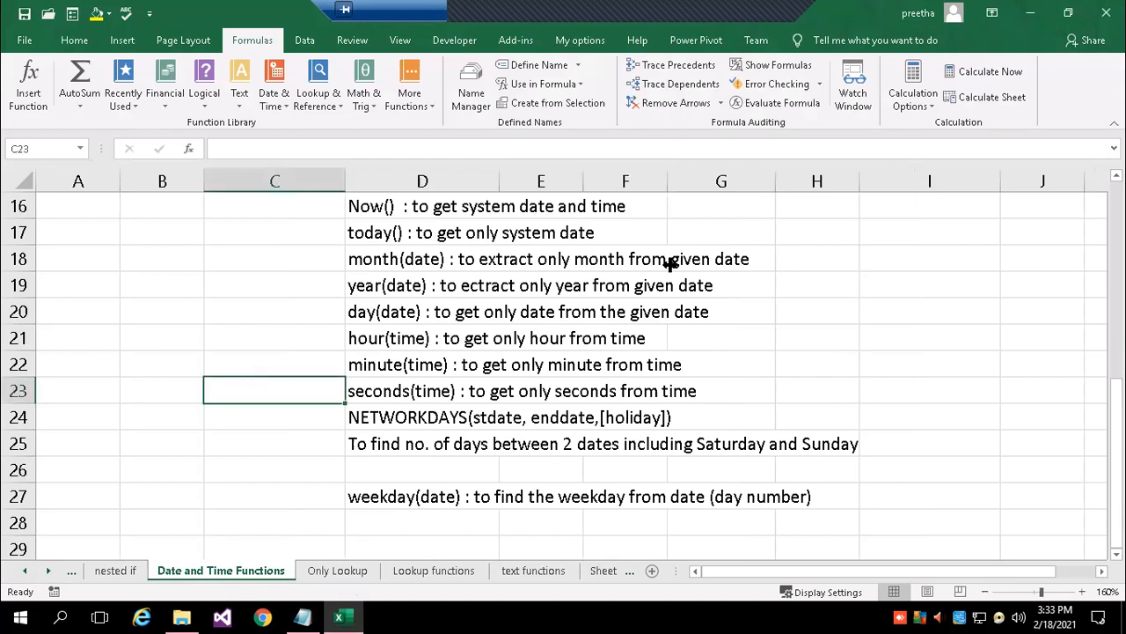
# Insert the current date 2/18/2021 in cell B18 and the current time 3:33 PM in B19 as static values.
pyautogui.click(146, 257)
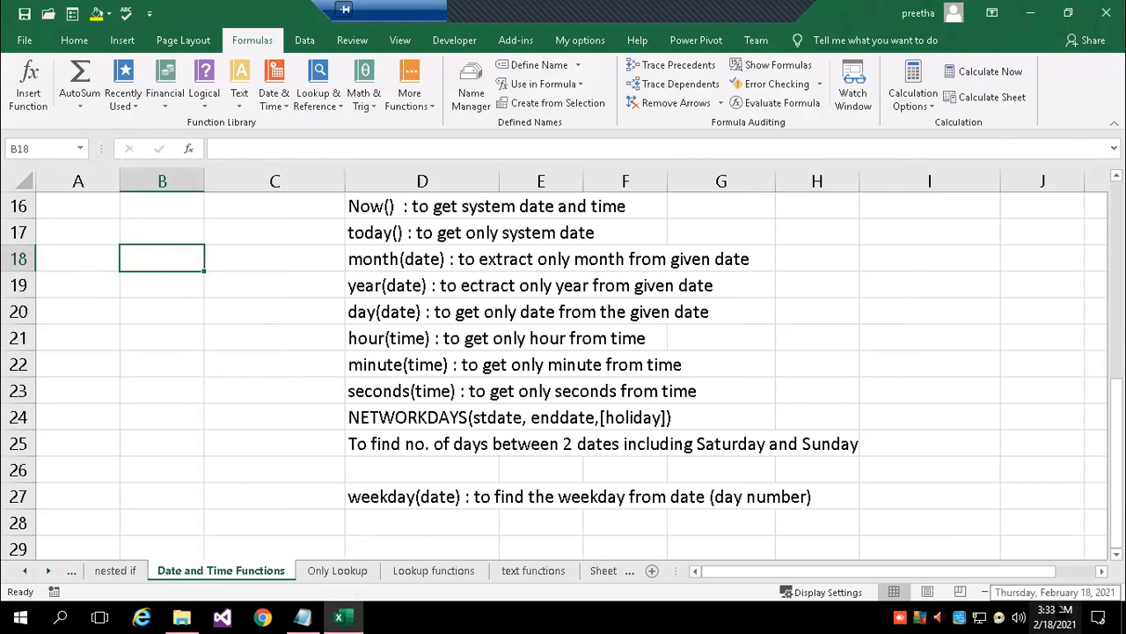
pyautogui.hotkey('ctrl', ';')
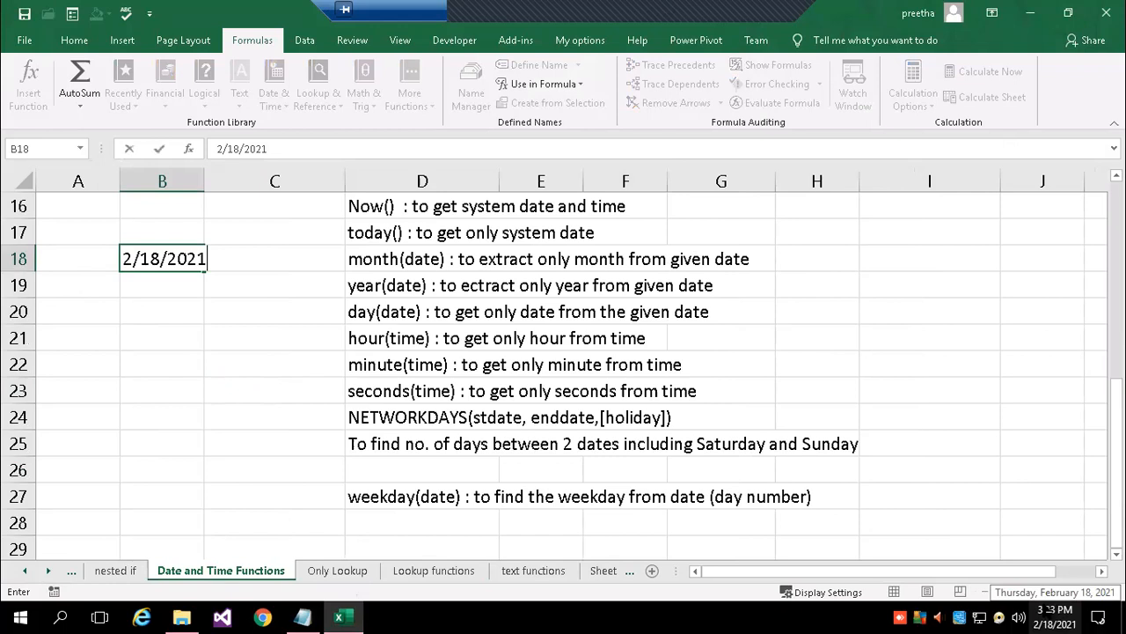
pyautogui.press('Return')
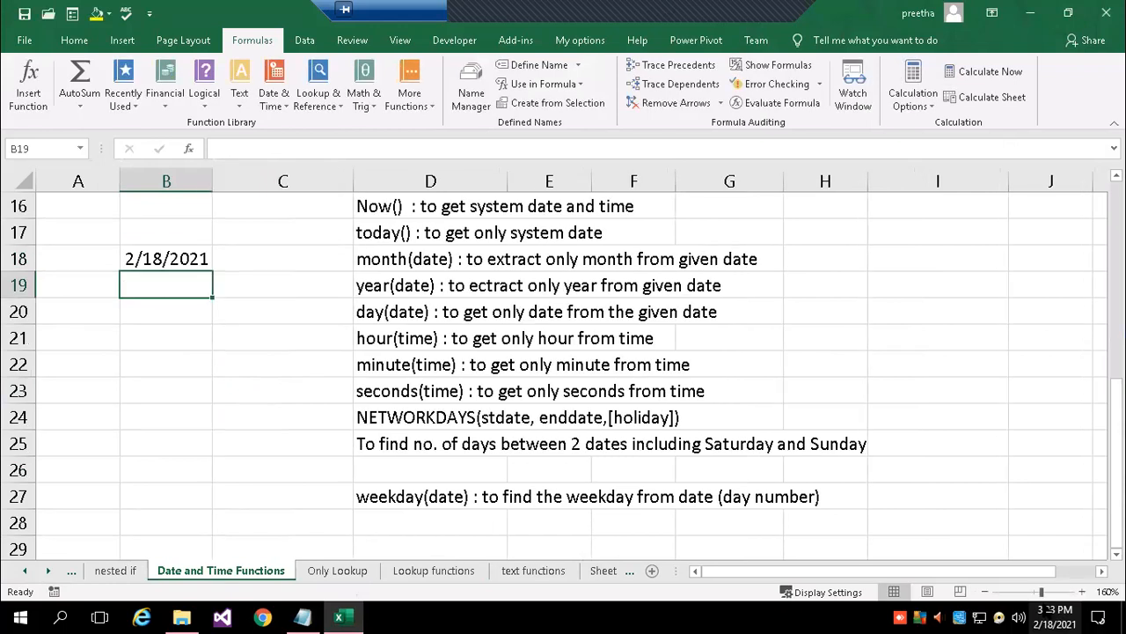
pyautogui.hotkey('ctrl', 'shift', ';')
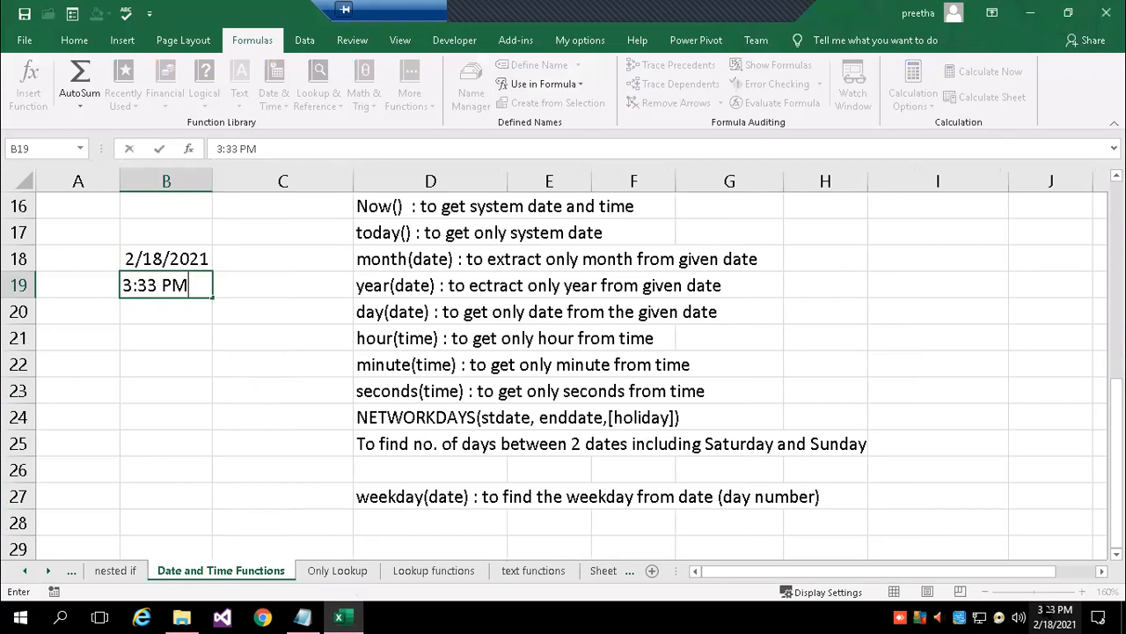
pyautogui.press('Return')
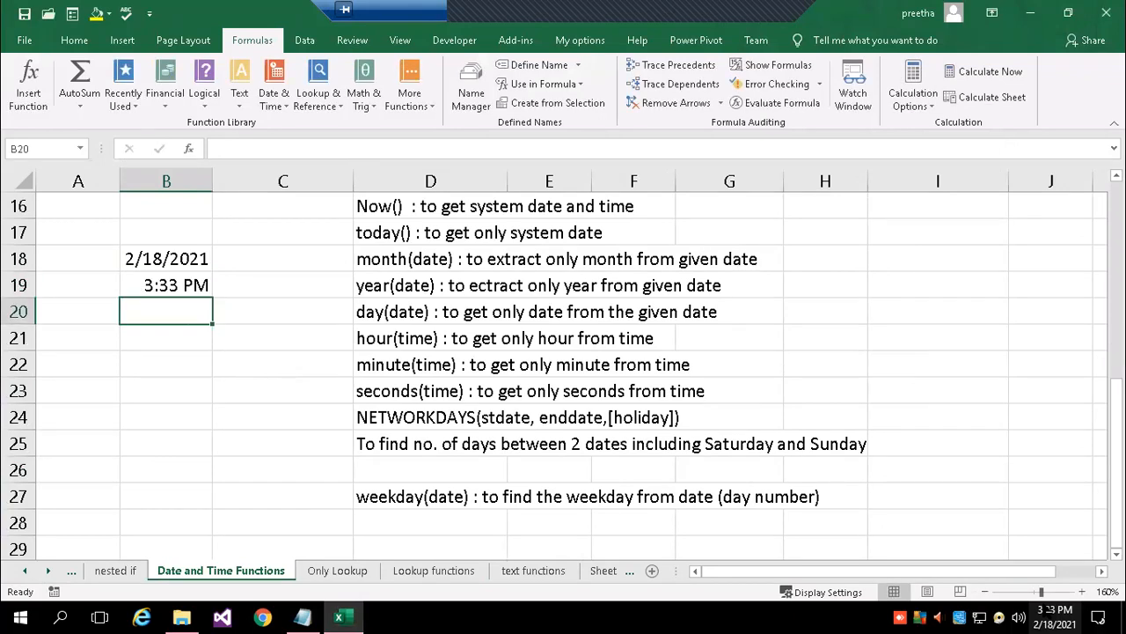
# Insert the current date 2/18/2021 again in cell B21 and the current time 3:34 PM in B22 as static values.
pyautogui.press('Down')
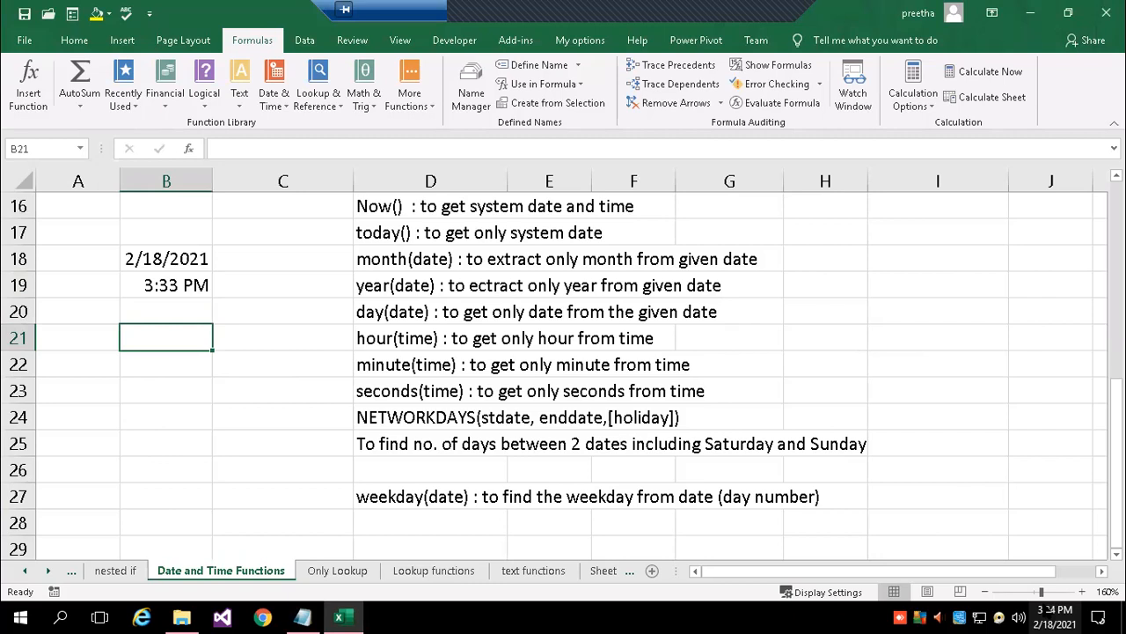
pyautogui.hotkey('ctrl', ';')
pyautogui.press('Return')
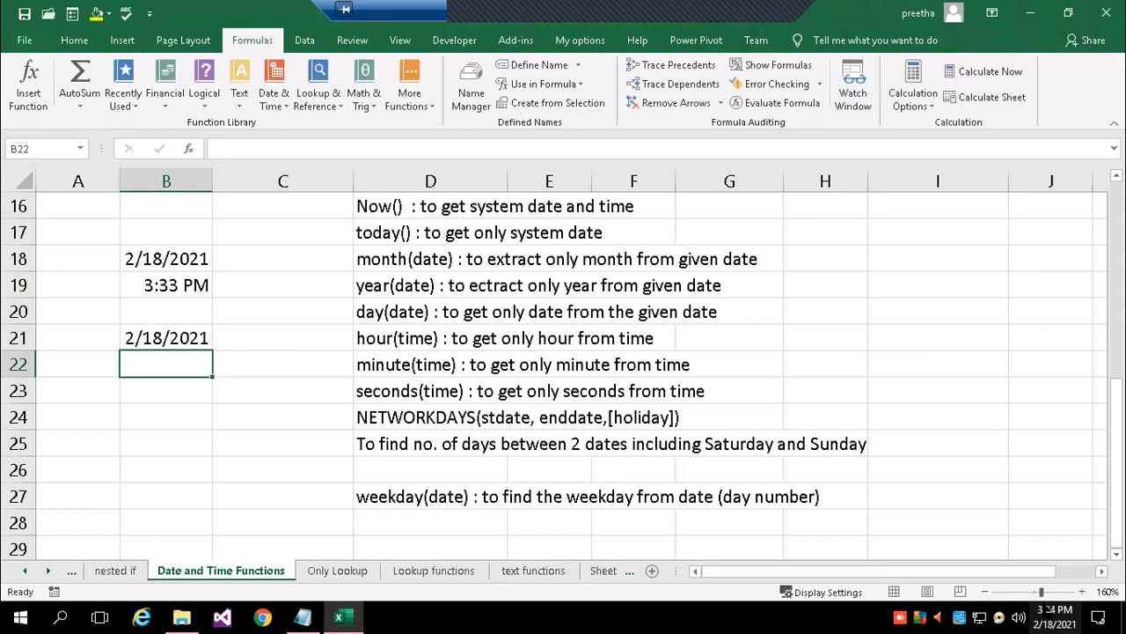
pyautogui.hotkey('ctrl', 'shift', ';')
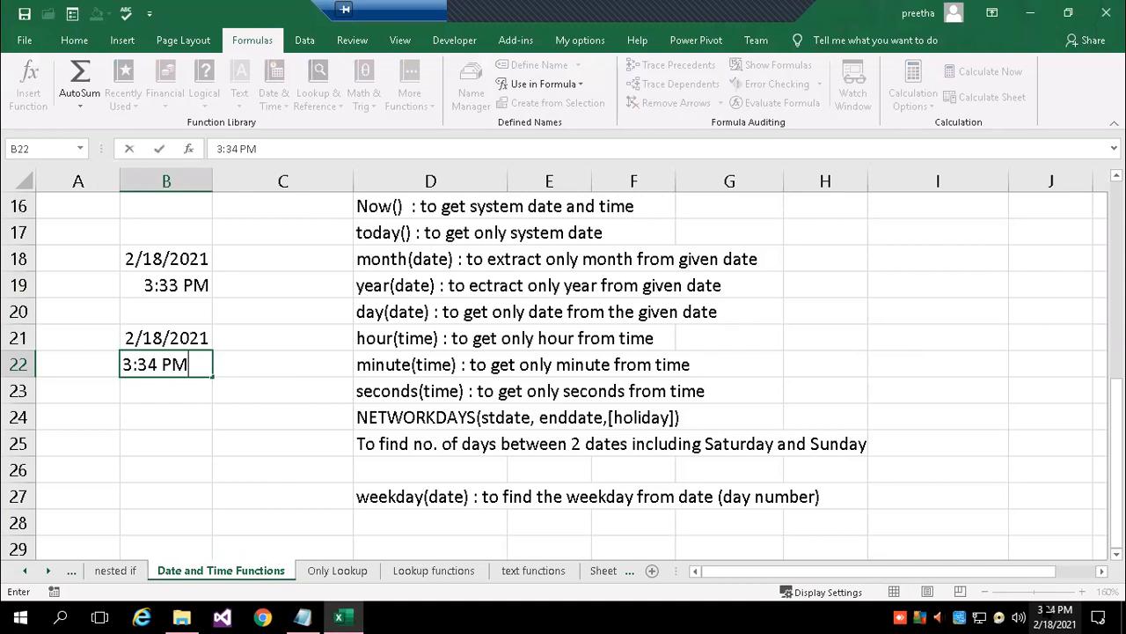
pyautogui.press('Return')
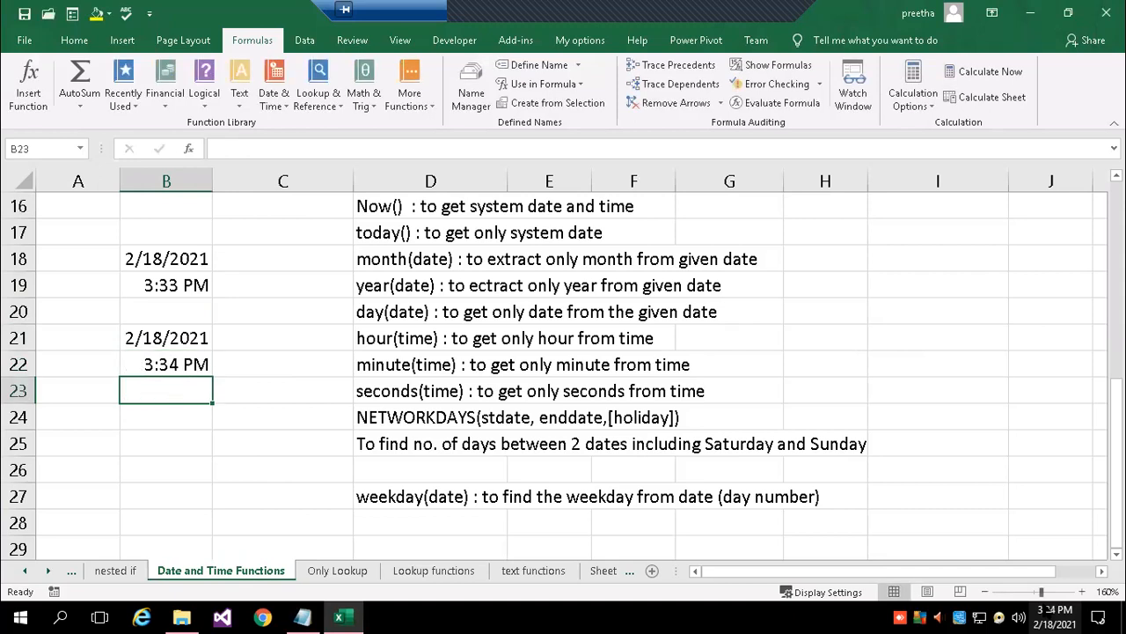
# Enter the formula =today() in cell B25 to get the system date.
pyautogui.press('Down')
pyautogui.press('Down')
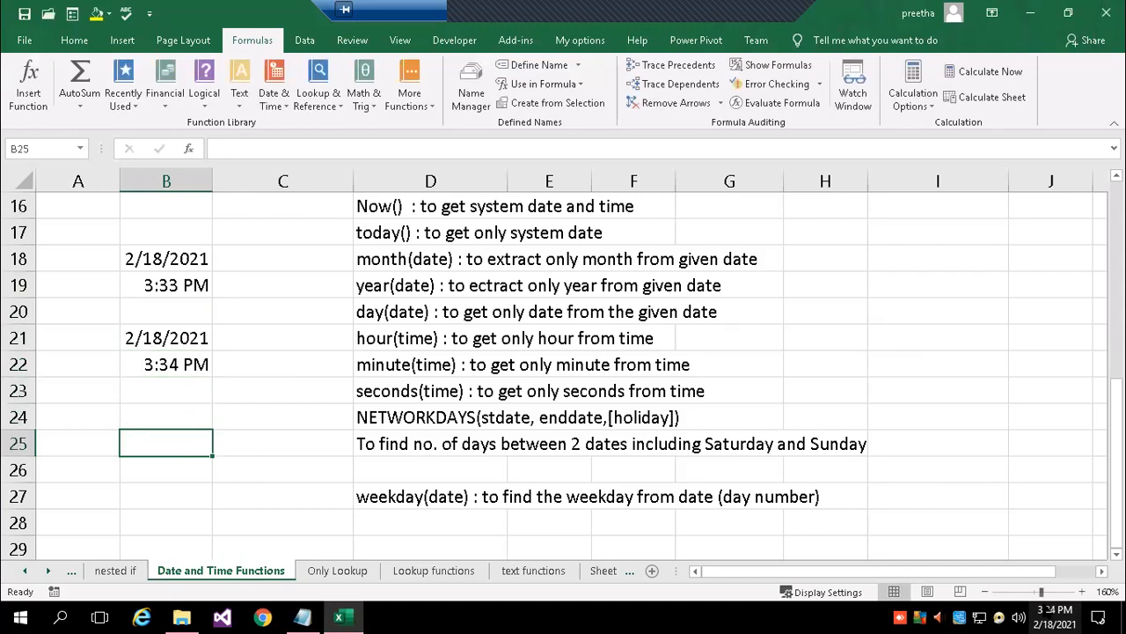
pyautogui.write('=today(0')
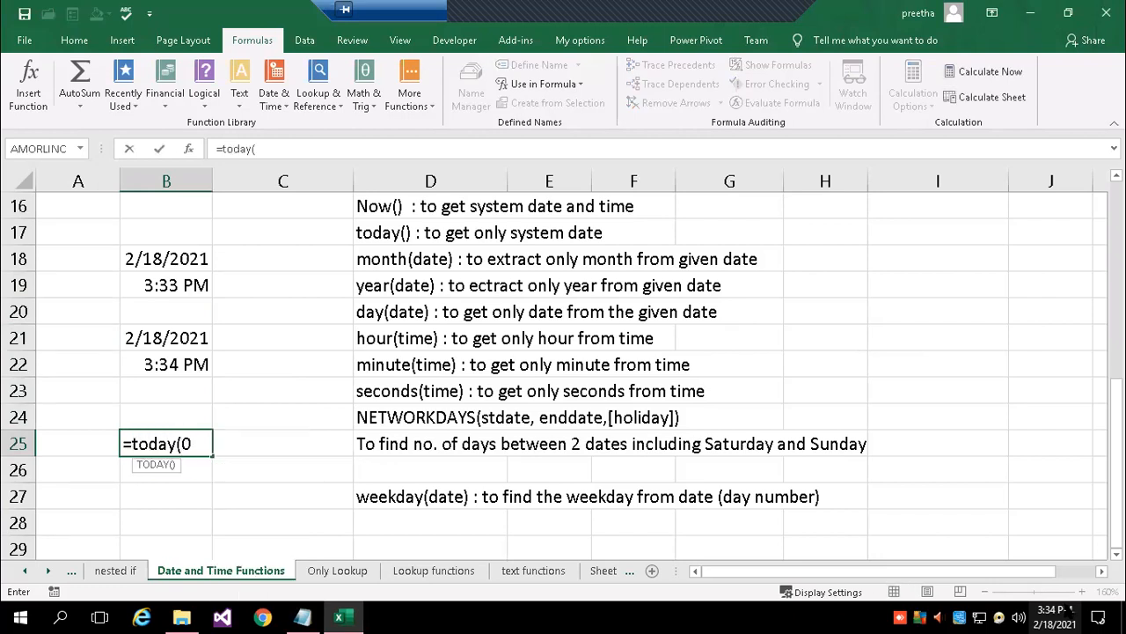
pyautogui.press('BackSpace')
pyautogui.write(')')
pyautogui.press('Return')
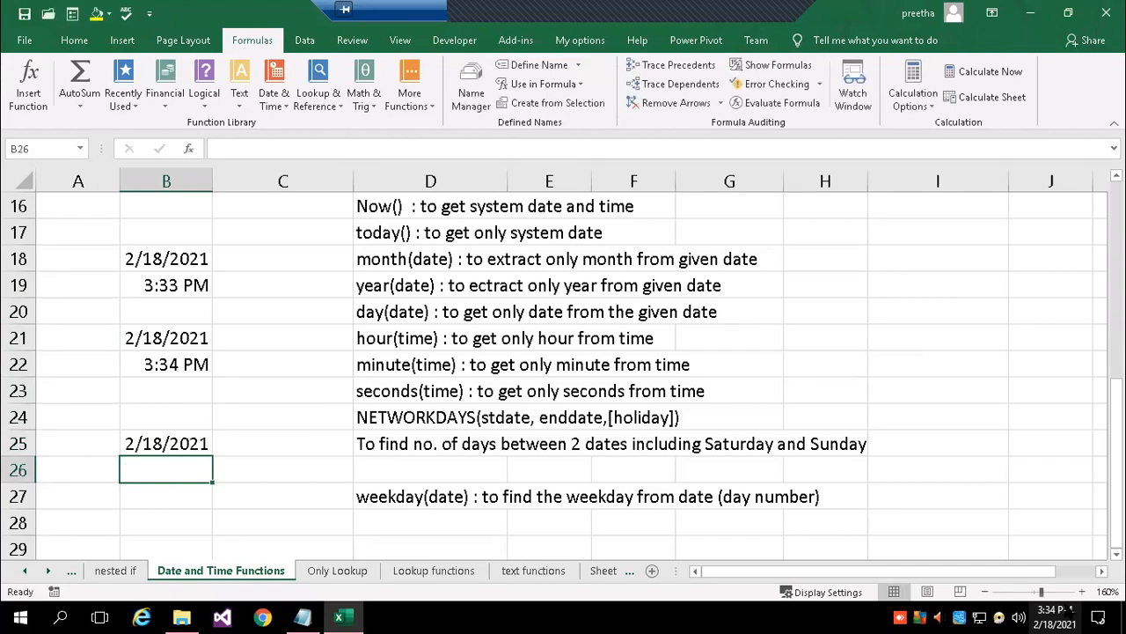
# Enter the formula =now() in cell B26 to get the system date and time.
pyautogui.write('=now')
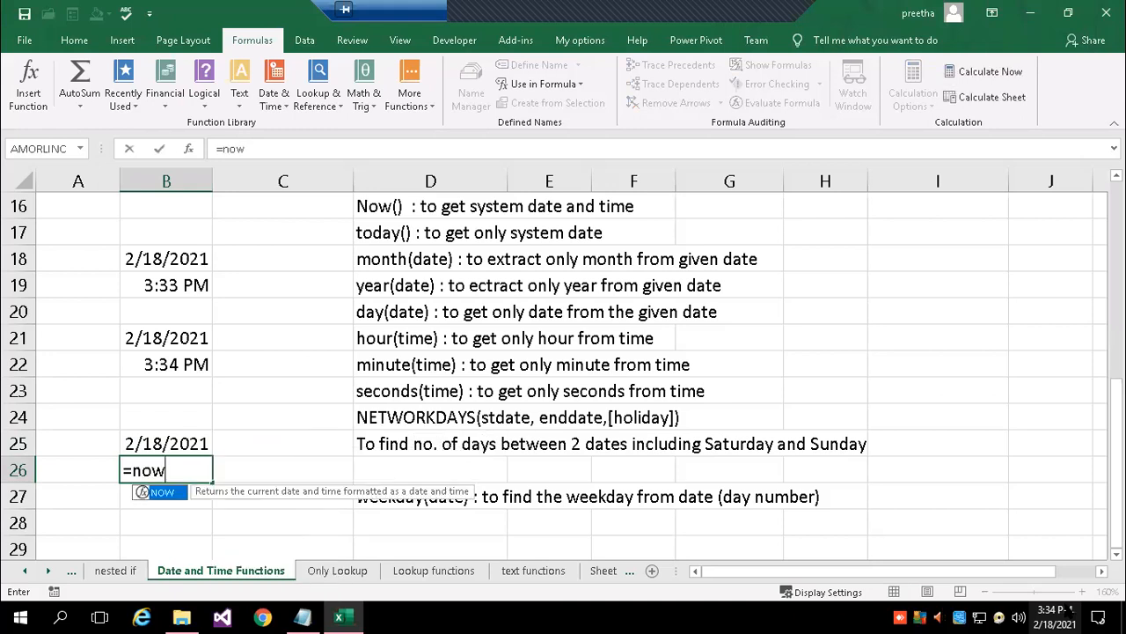
pyautogui.write('()')
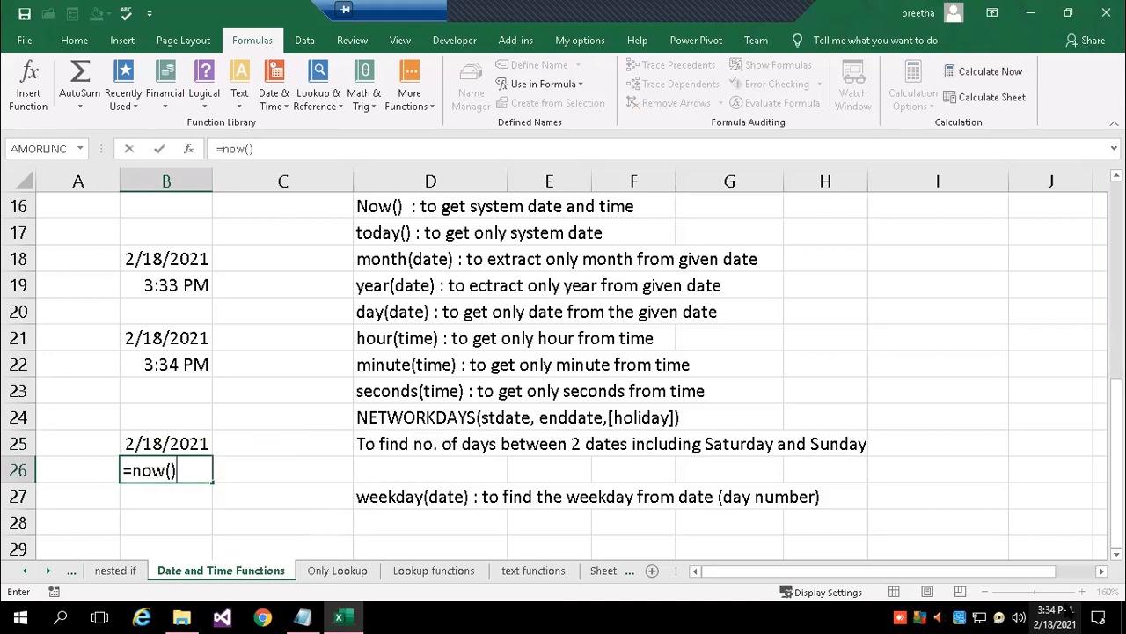
pyautogui.press('Return')
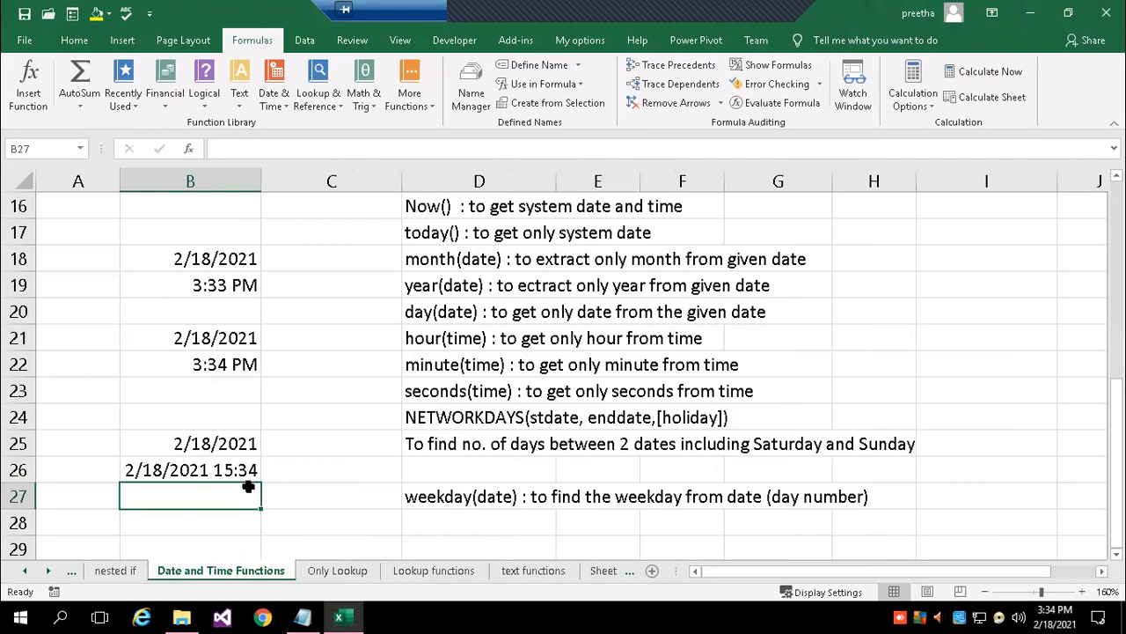
# Enter the formula =month(B25) in cell B28 to extract the month from the date.
pyautogui.click(216, 526)
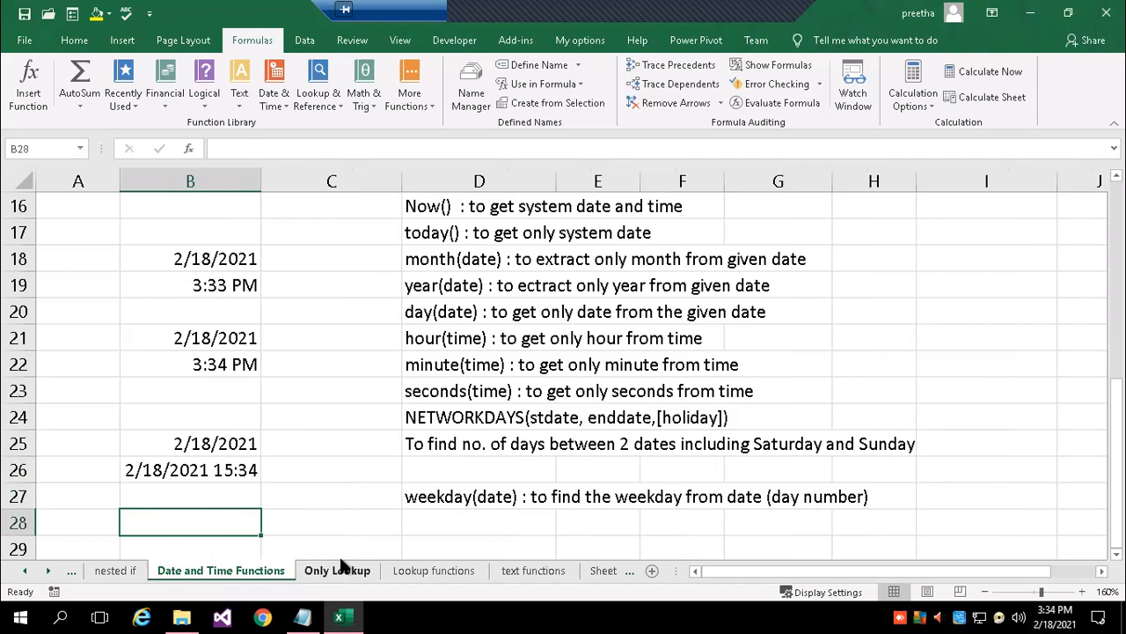
pyautogui.write('=mon')
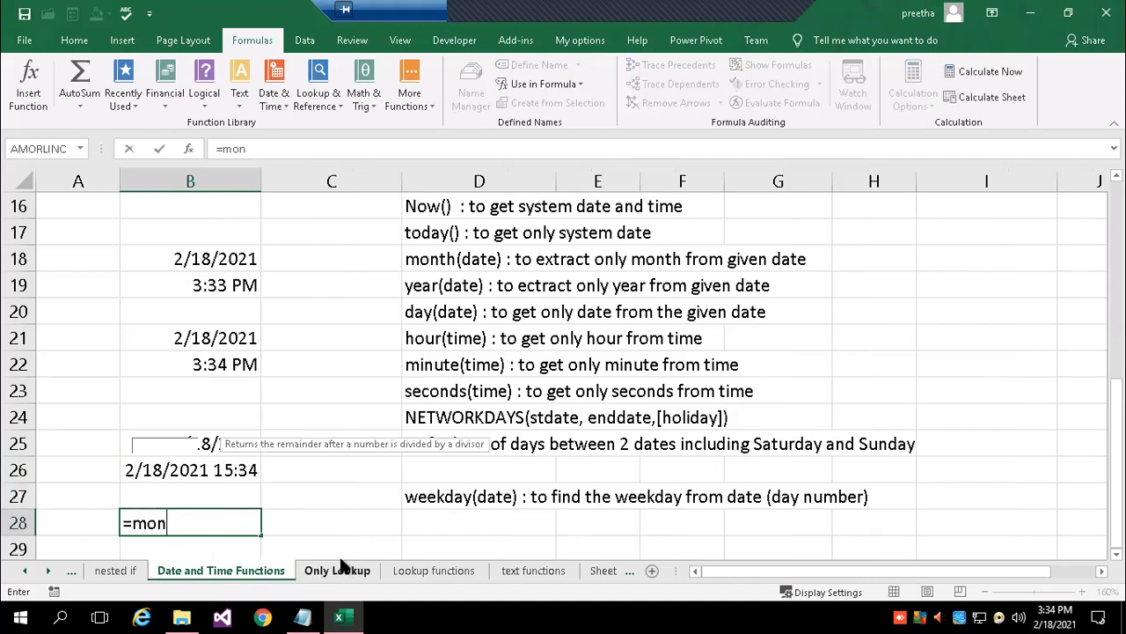
pyautogui.write('th(')
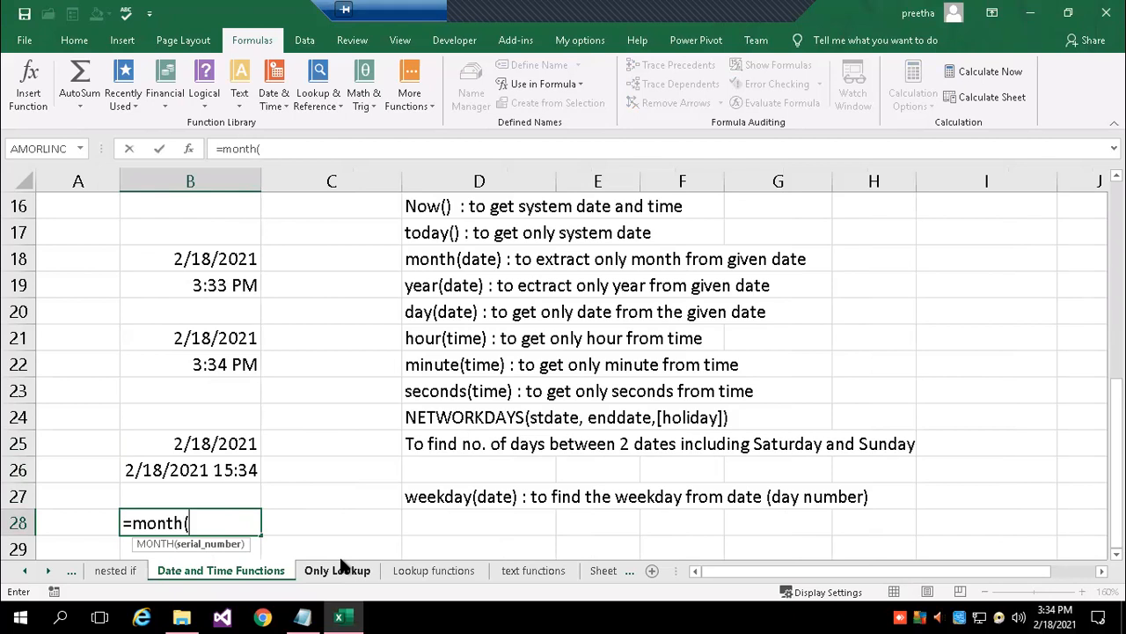
pyautogui.click(212, 443)
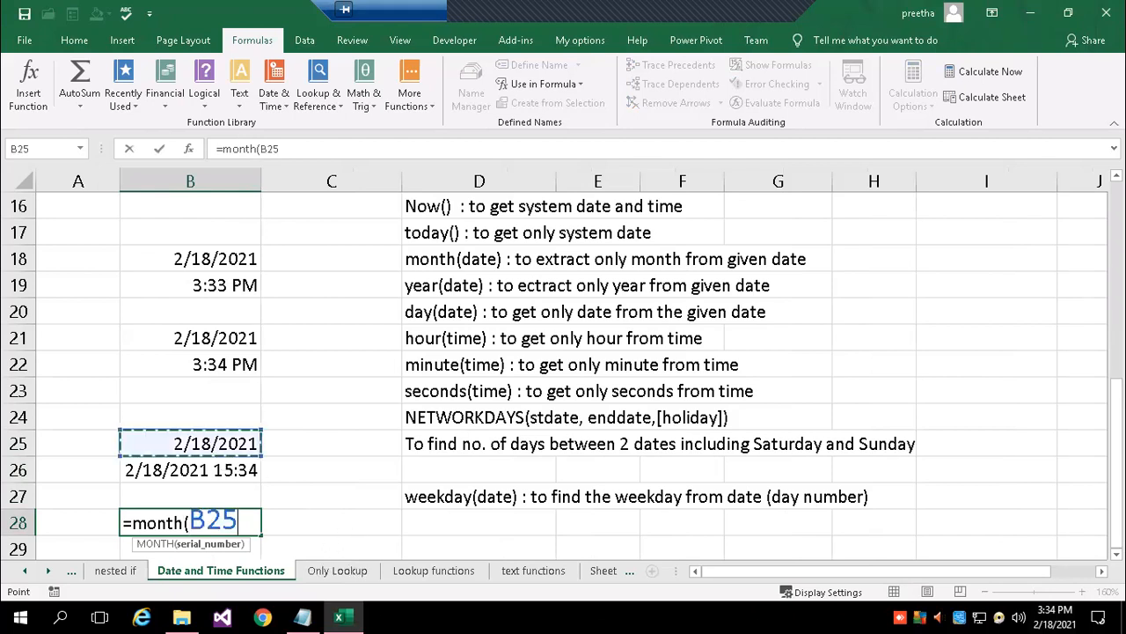
pyautogui.write(')')
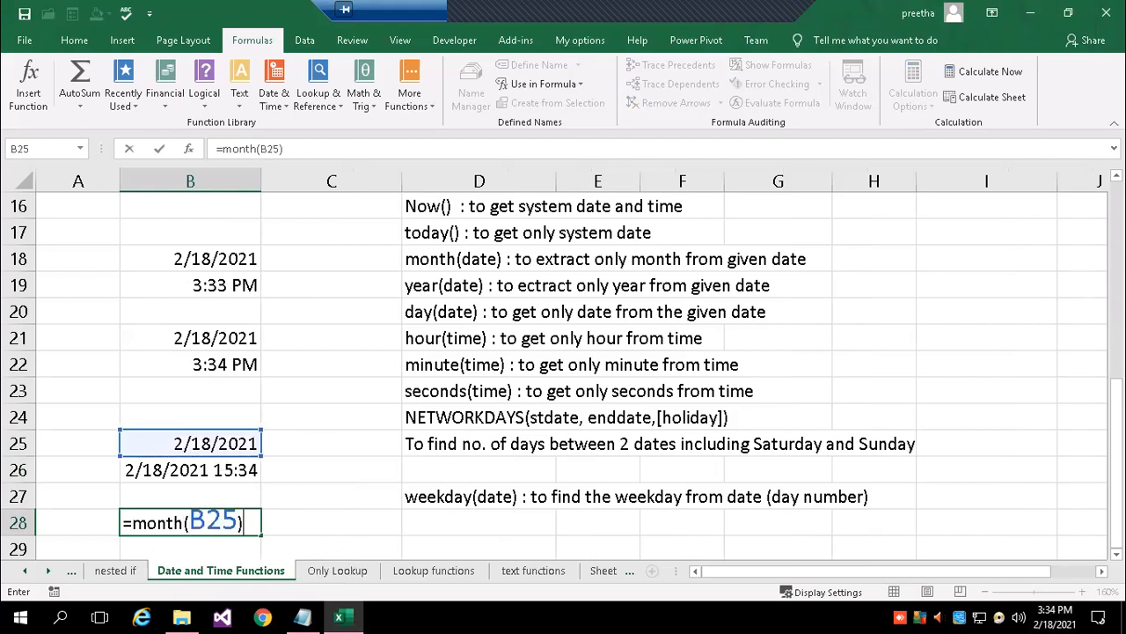
pyautogui.press('Return')
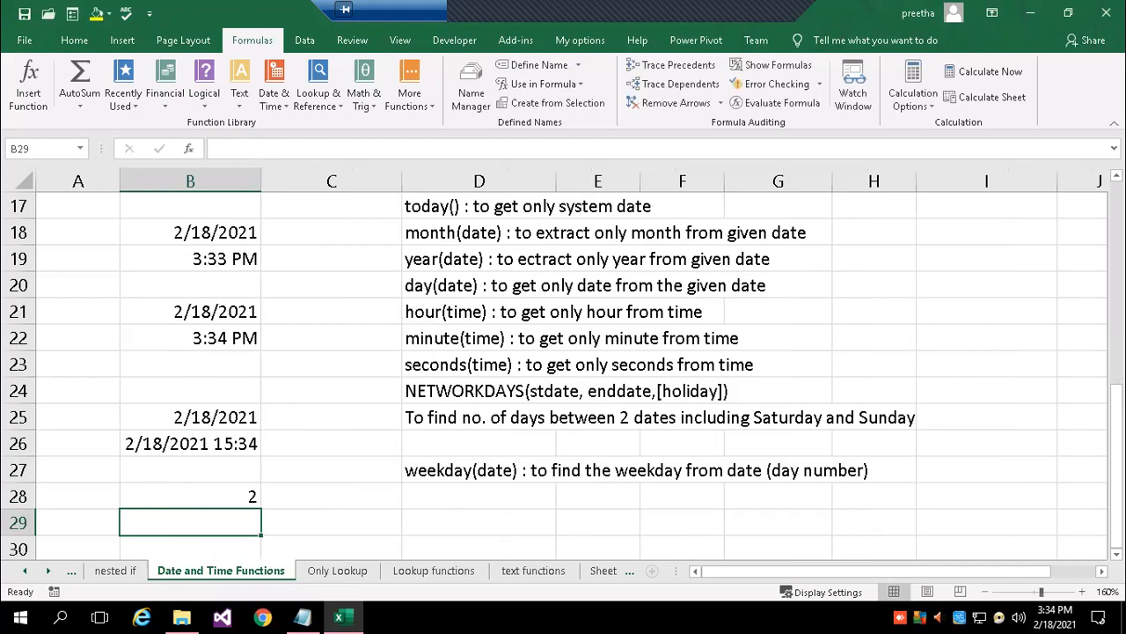
# Enter the formula =YEAR(b25) in cell B29 to extract the year from the date.
pyautogui.write('=yea')
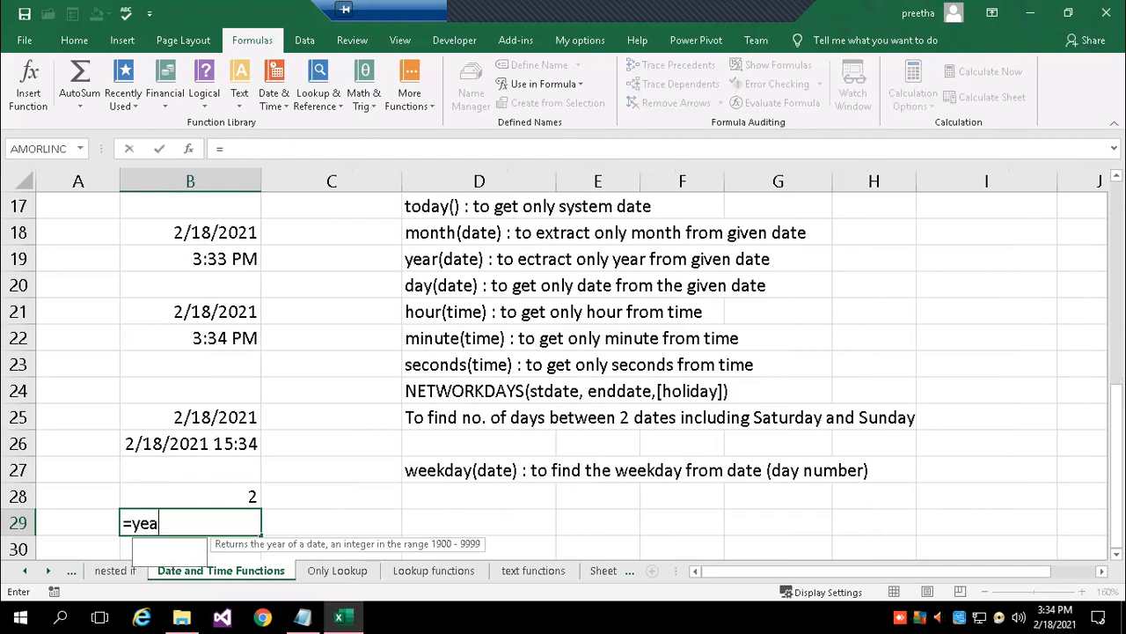
pyautogui.press('Tab')
pyautogui.write('(')
pyautogui.press('BackSpace')
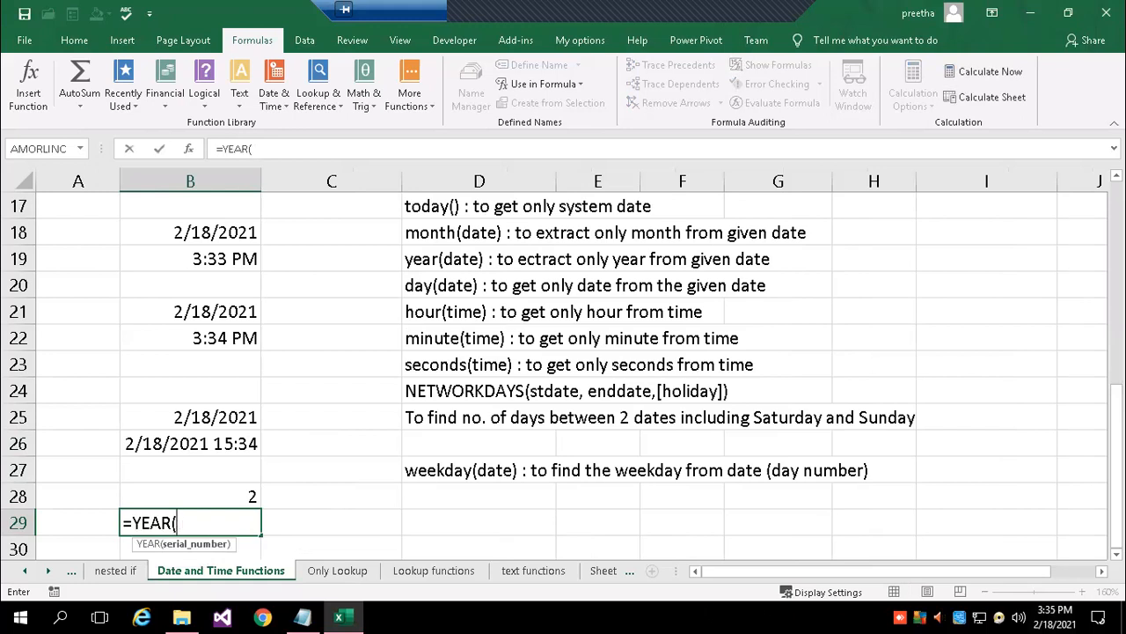
pyautogui.write('b25')
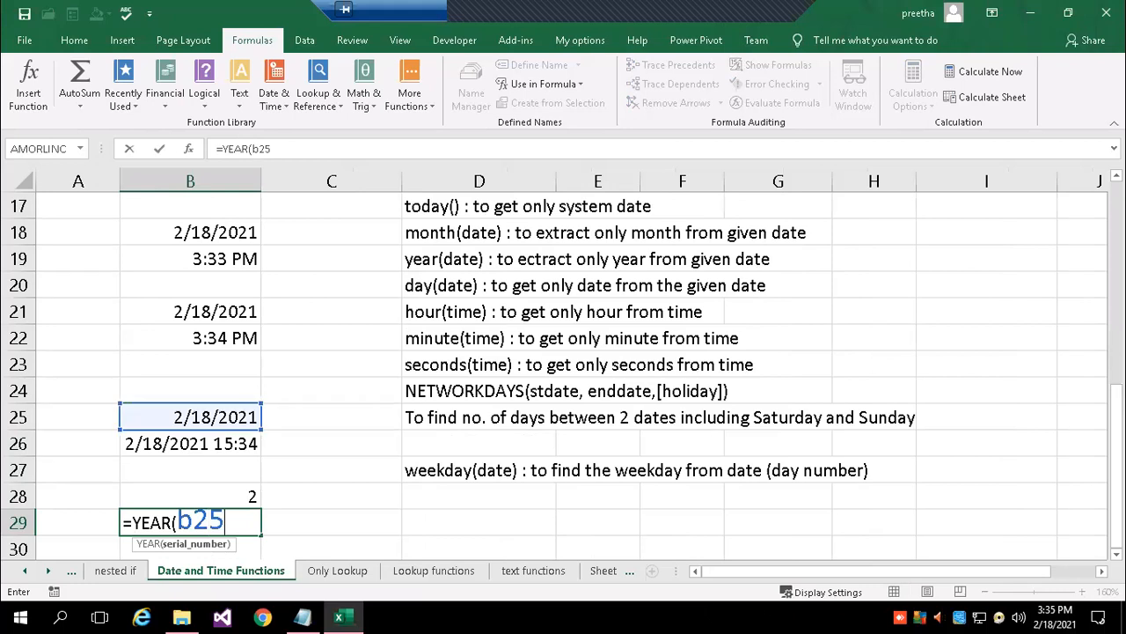
pyautogui.write(')')
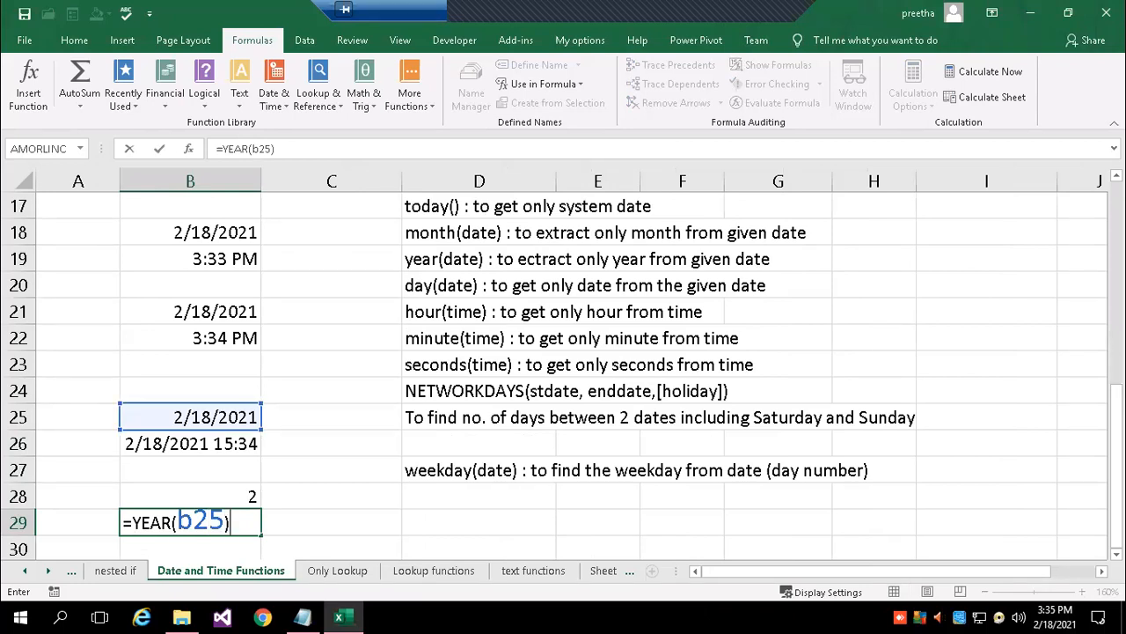
pyautogui.press('Return')
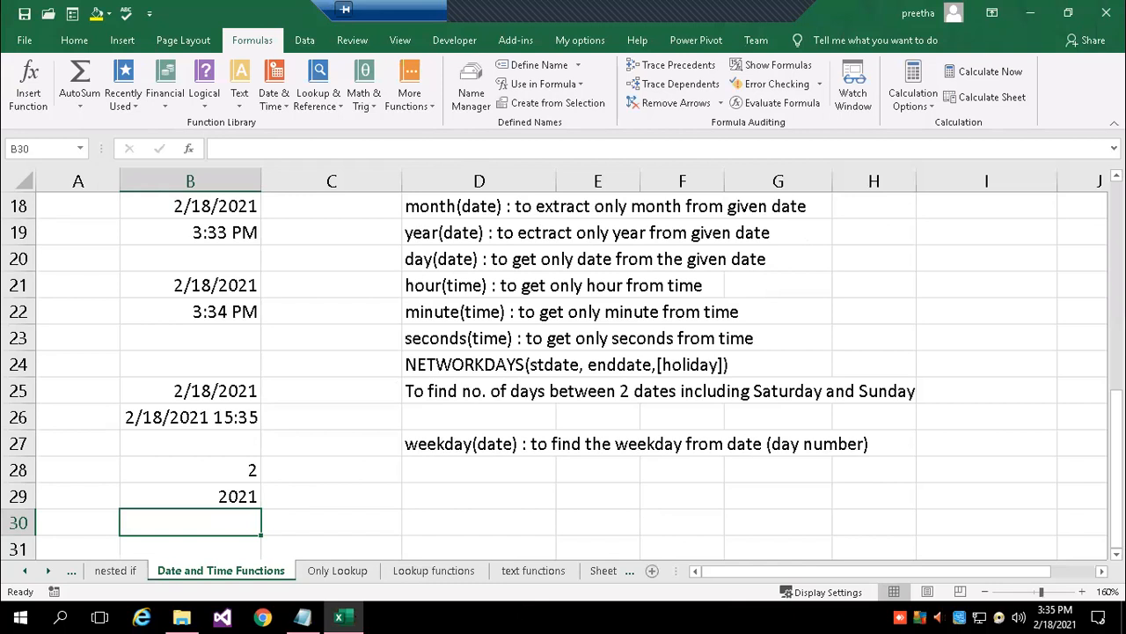
# Enter the formula =HOUR(B26) in cell B30 to extract the hour from the date and time.
pyautogui.write('=hour')
pyautogui.press('Tab')
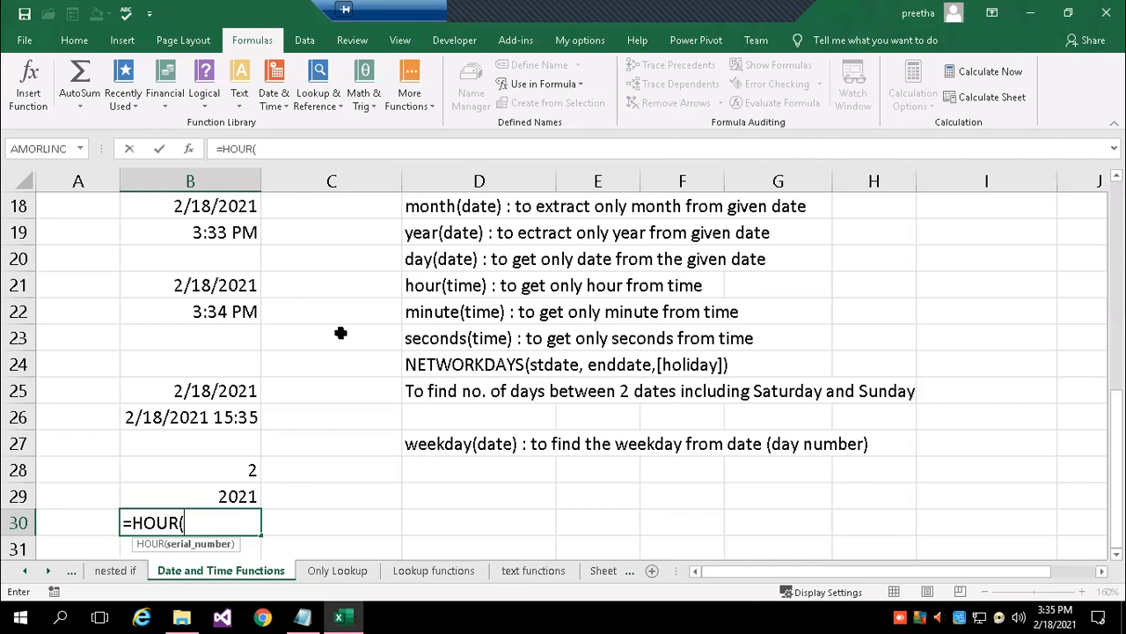
pyautogui.click(197, 423)
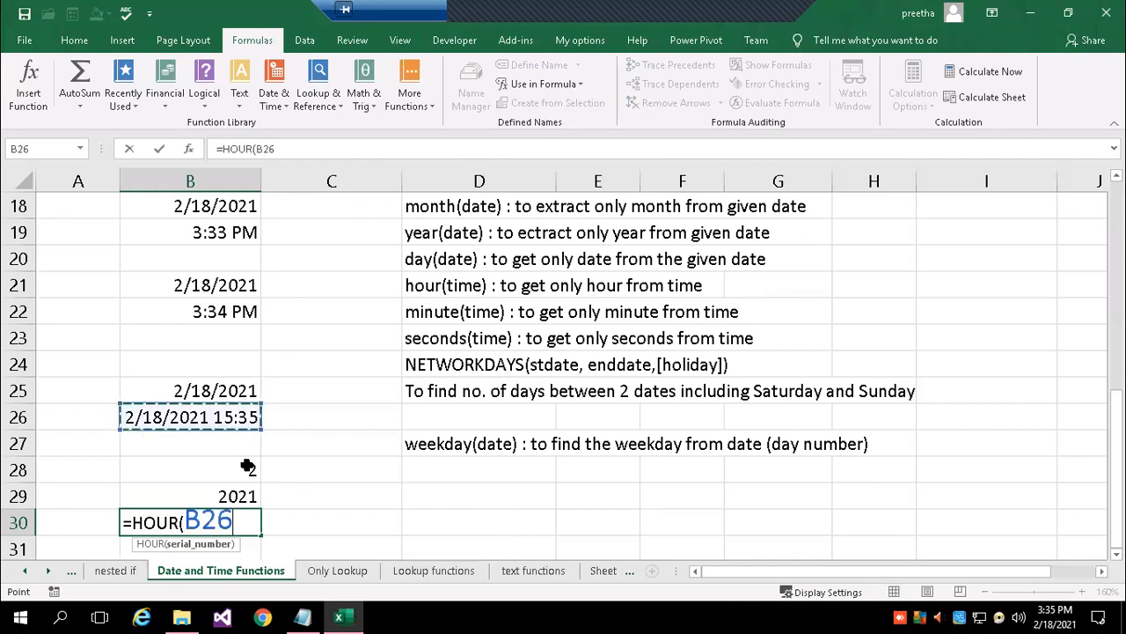
pyautogui.write(')')
pyautogui.press('Return')
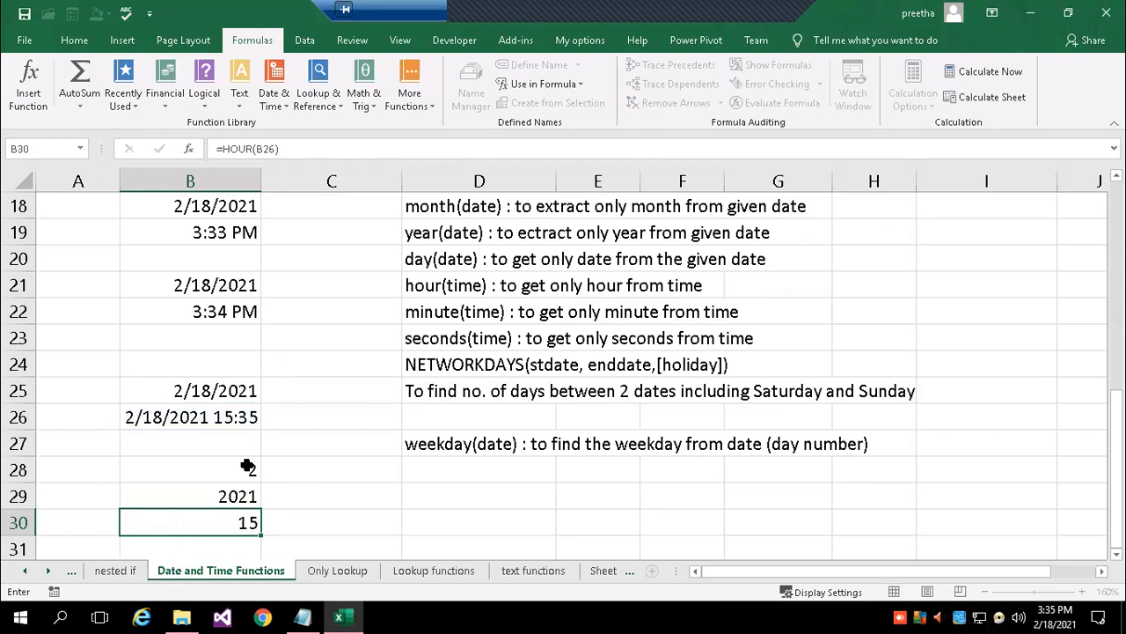
pyautogui.press('Up')
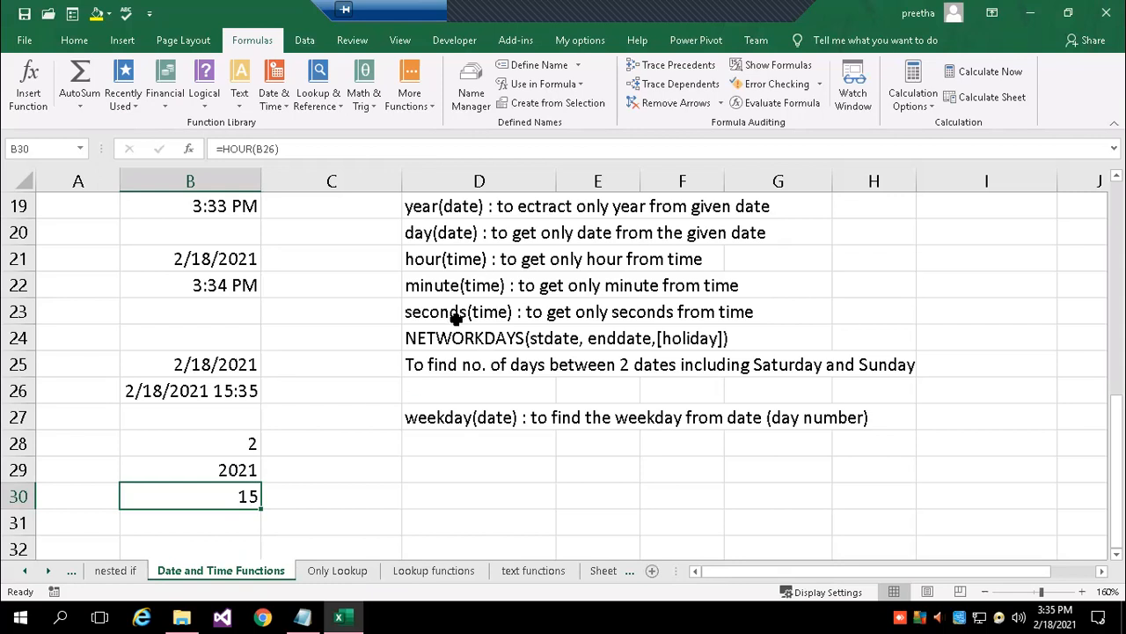
# Examine the NETWORKDAYS formula in cell G4 and its start date, end date and holidays arguments.
pyautogui.scroll(2, 514, 350)
pyautogui.scroll(-2, 515, 345)
pyautogui.scroll(5, 810, 357)
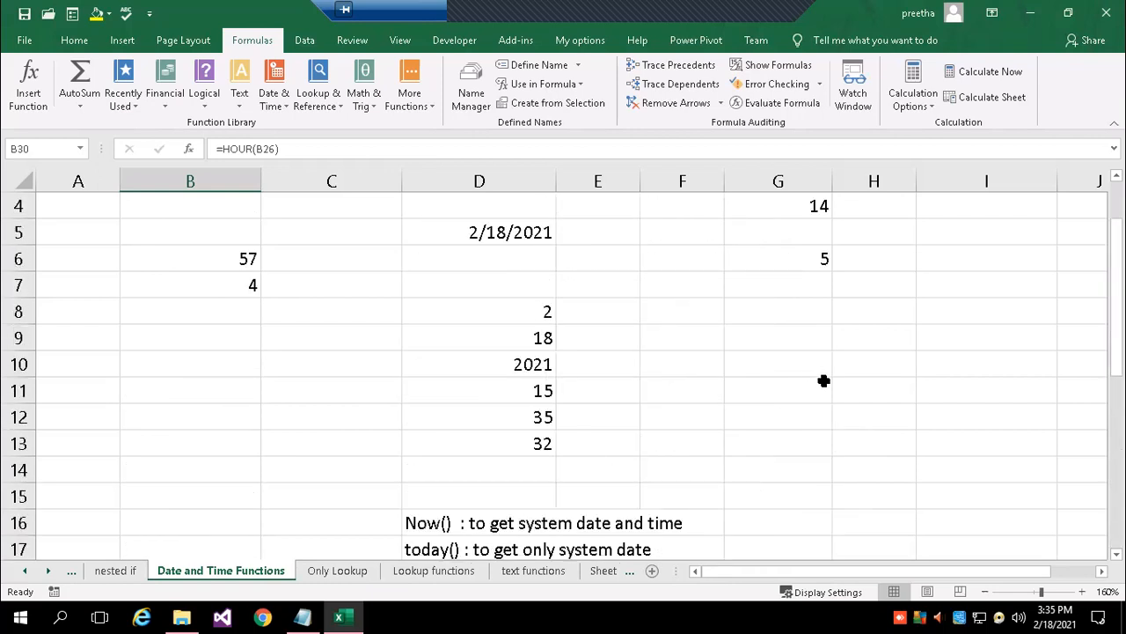
pyautogui.scroll(1, 823, 380)
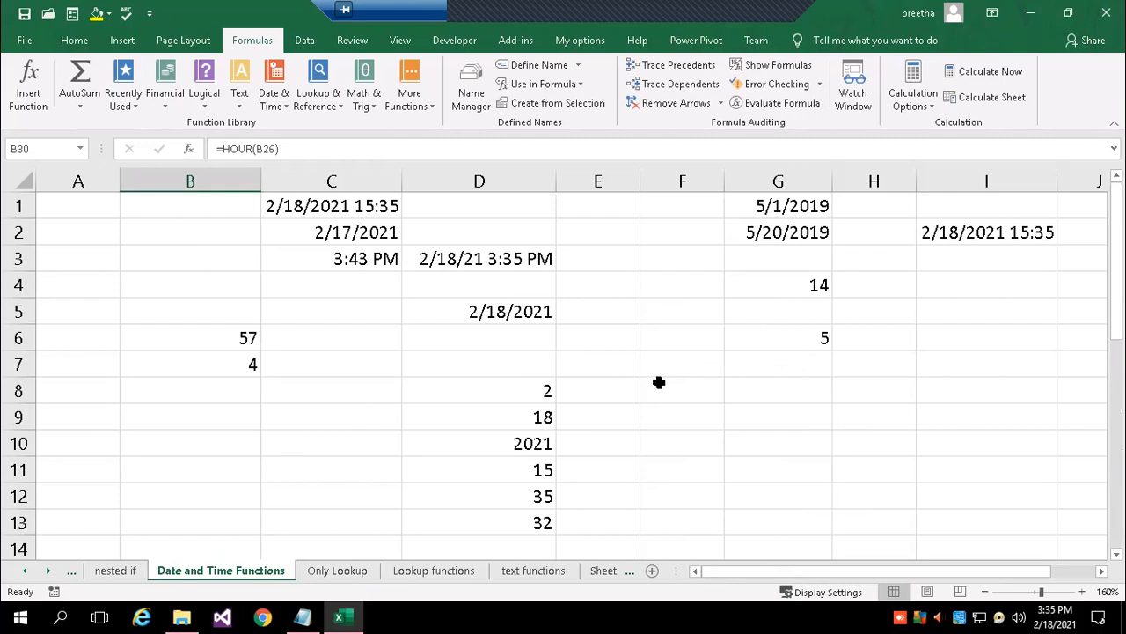
pyautogui.click(799, 285)
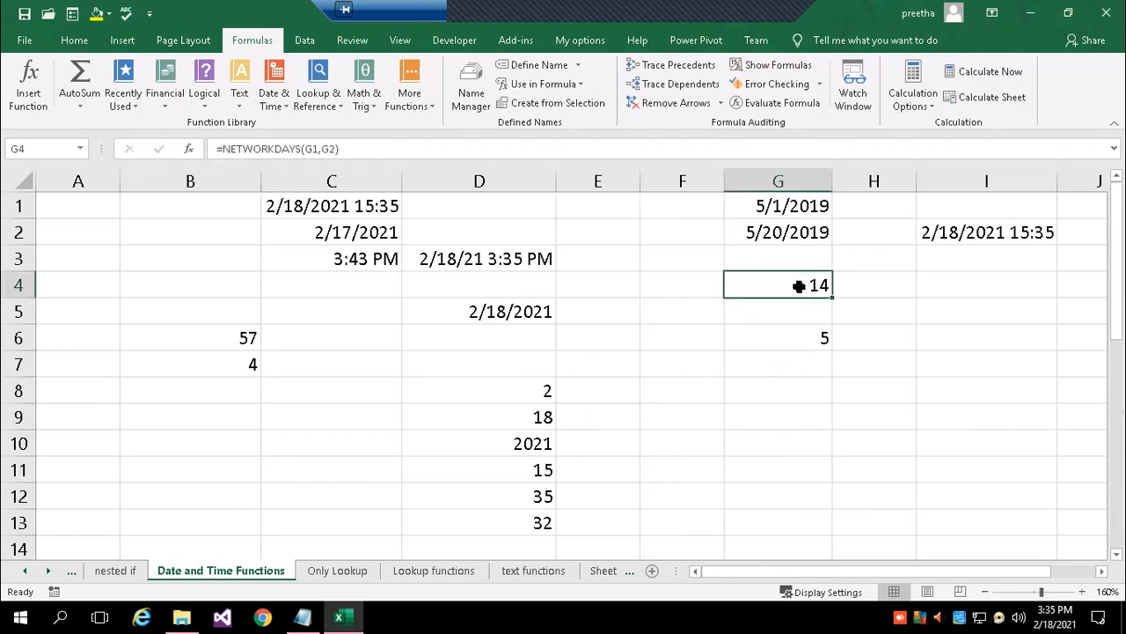
pyautogui.doubleClick(799, 285)
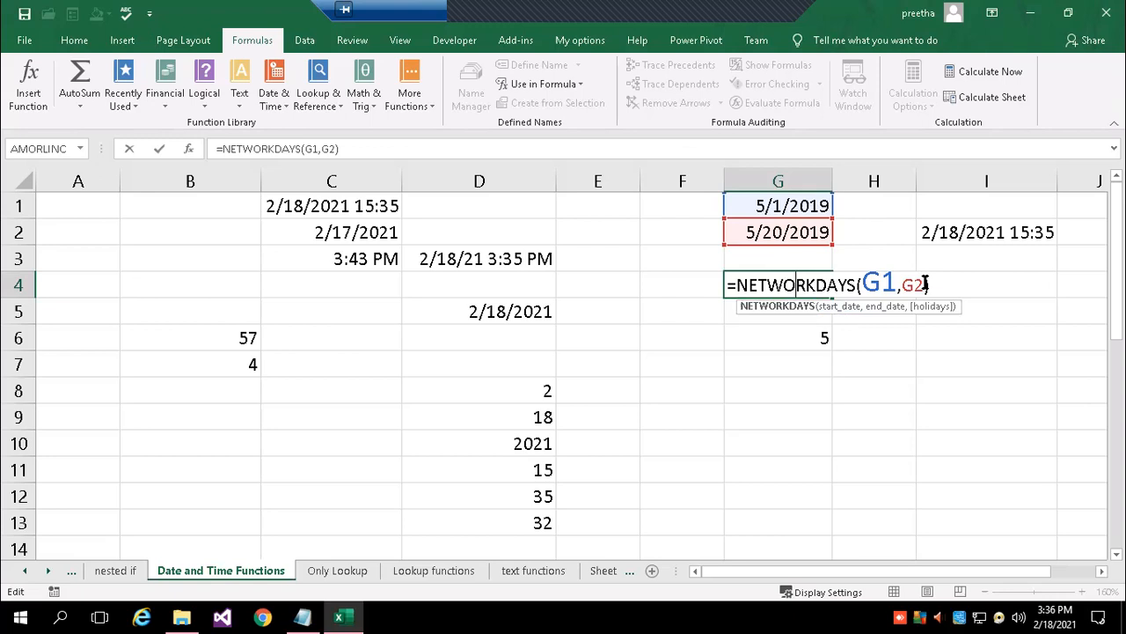
pyautogui.press('Right')
pyautogui.press('Right')
pyautogui.press('Right')
pyautogui.press('Right')
pyautogui.press('Right')
pyautogui.press('Right')
pyautogui.press('Right')
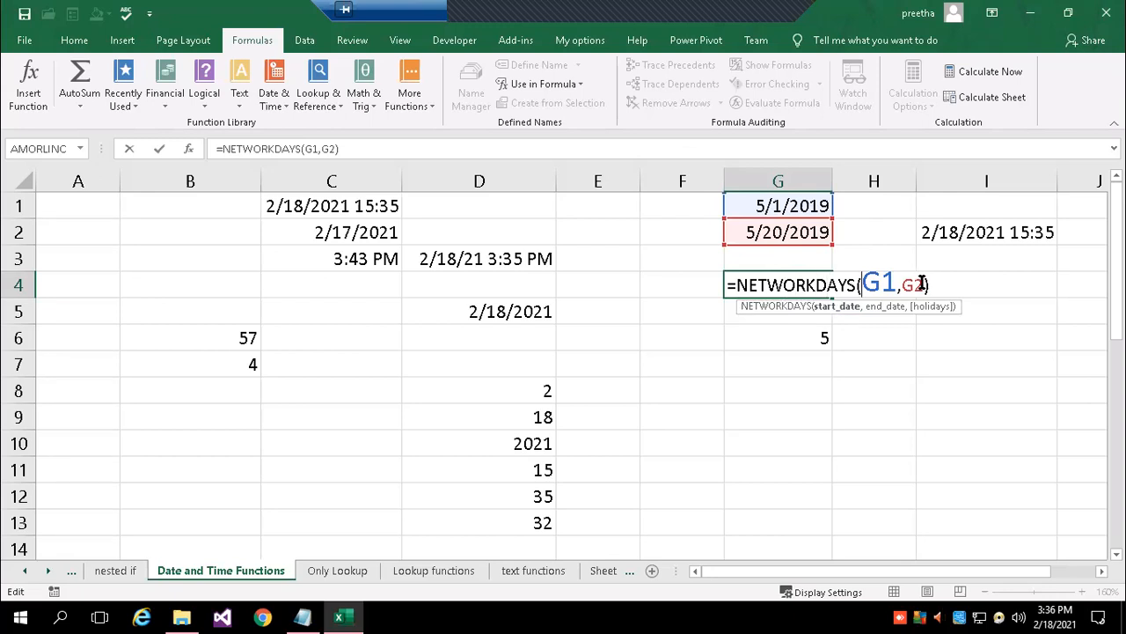
pyautogui.press('Return')
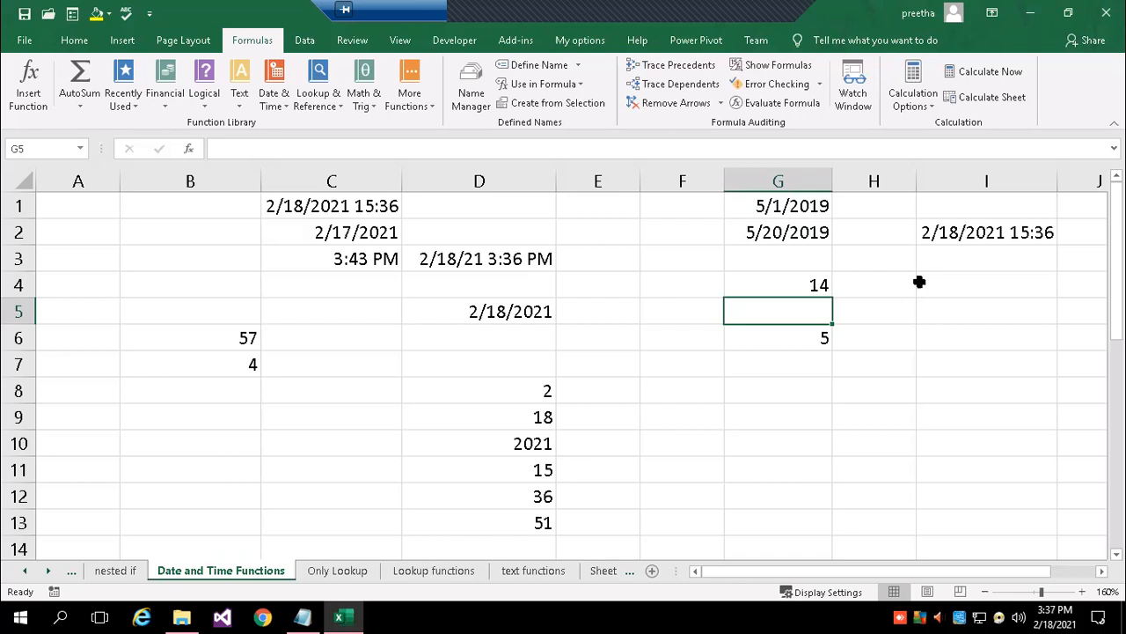
# Add 2 as the holidays argument in cell G4 so the formula reads =NETWORKDAYS(G1,G2,2).
pyautogui.press('Up')
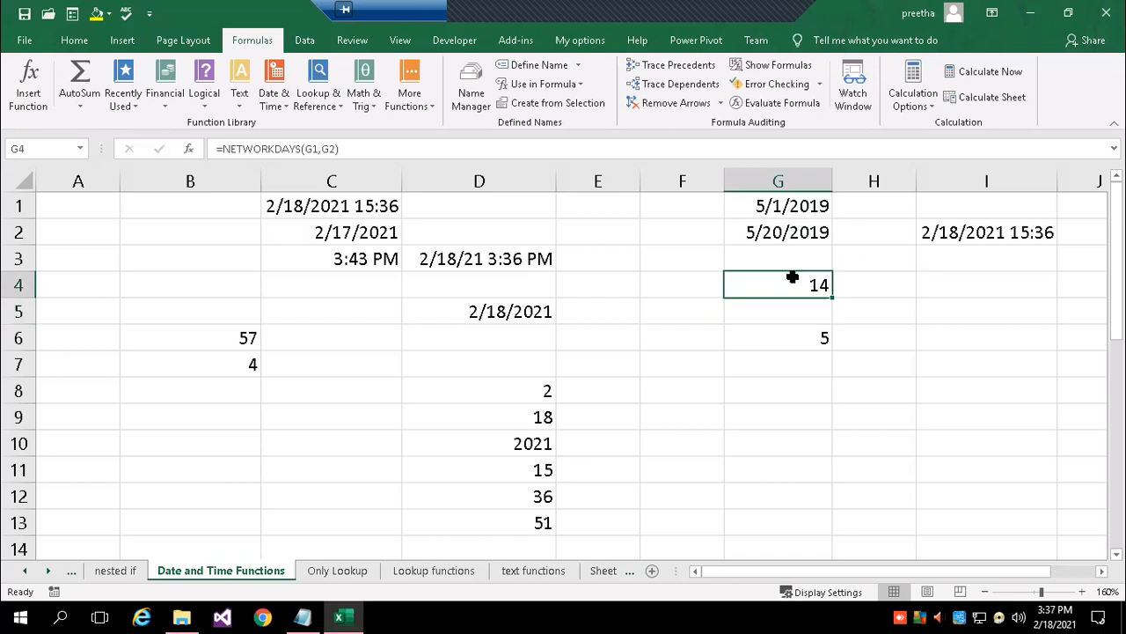
pyautogui.doubleClick(793, 282)
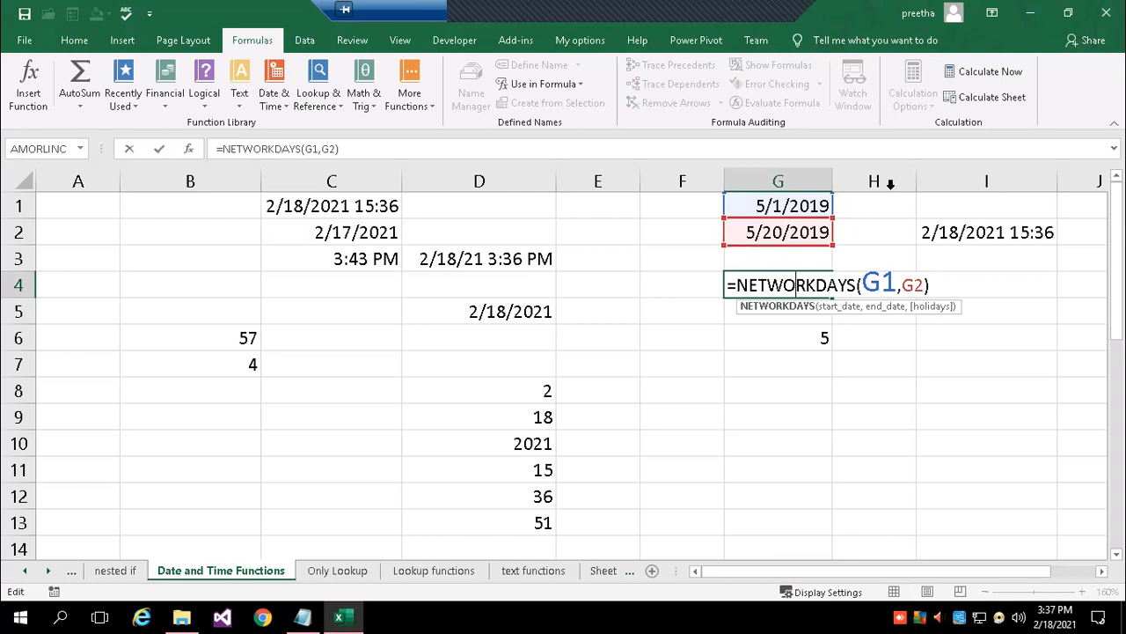
pyautogui.click(918, 286)
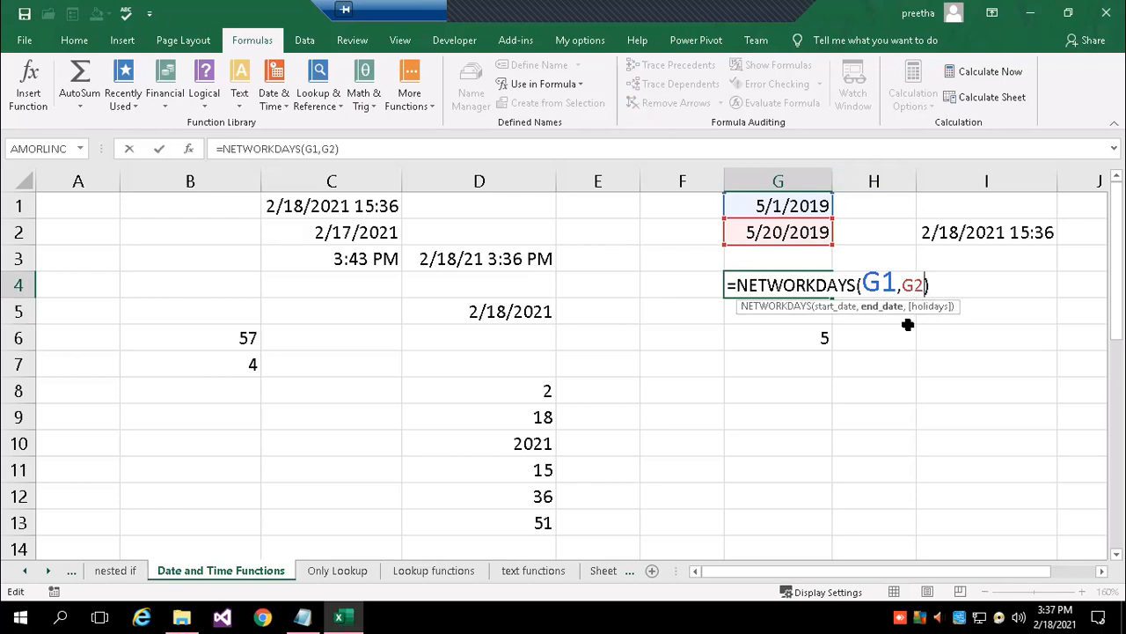
pyautogui.write(',2')
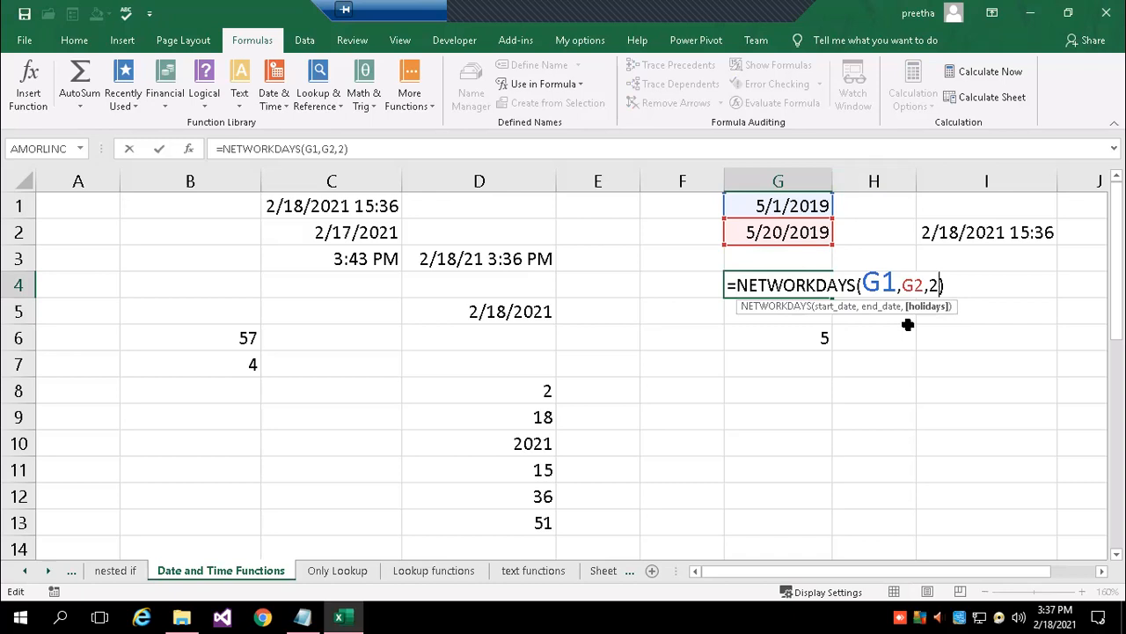
pyautogui.press('Right')
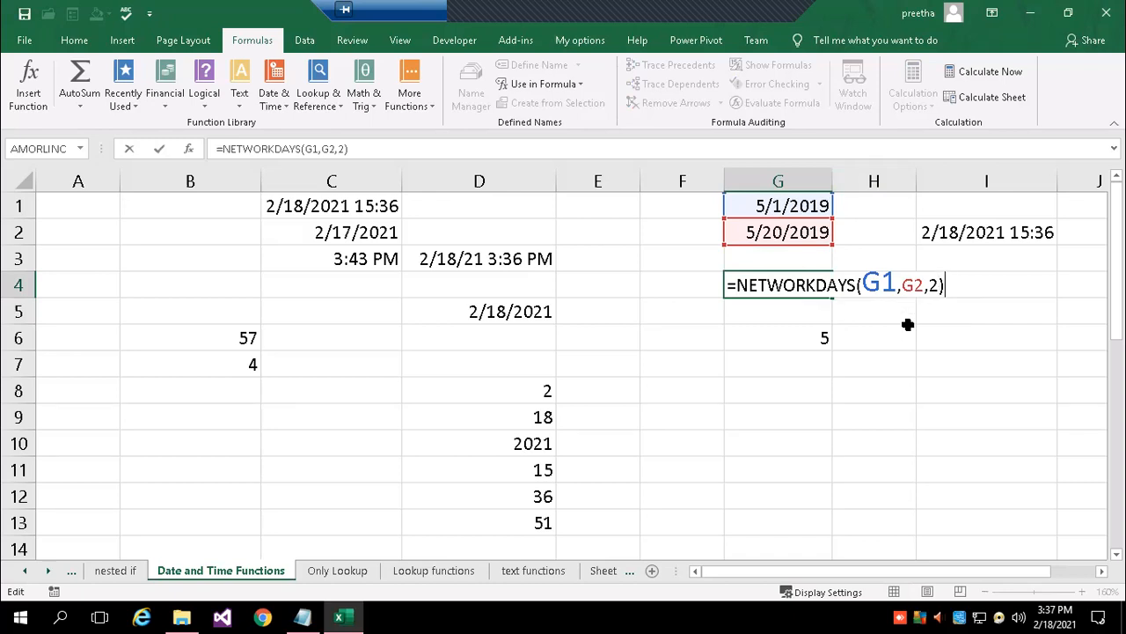
pyautogui.press('Return')
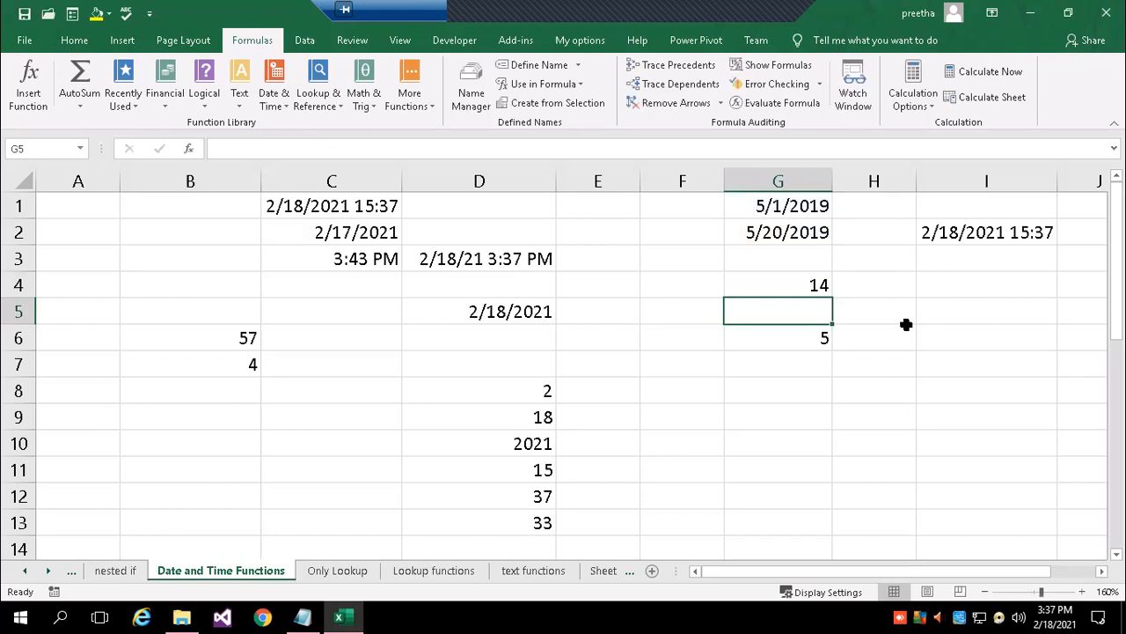
pyautogui.press('Up')
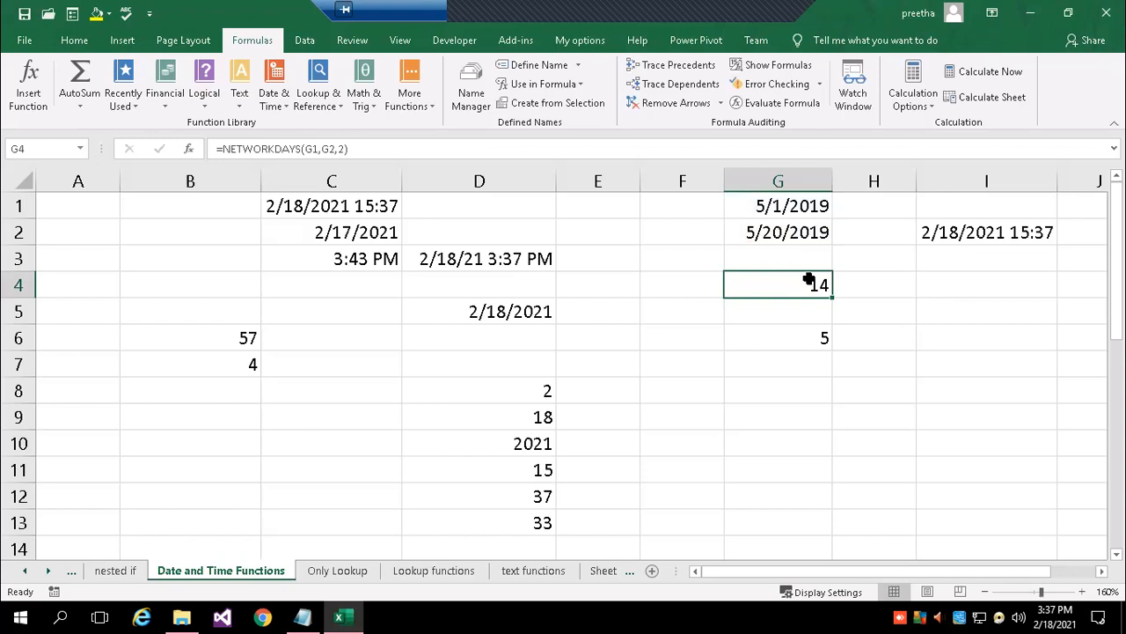
# Look through the function library's list of date and time functions.
pyautogui.click(287, 104)
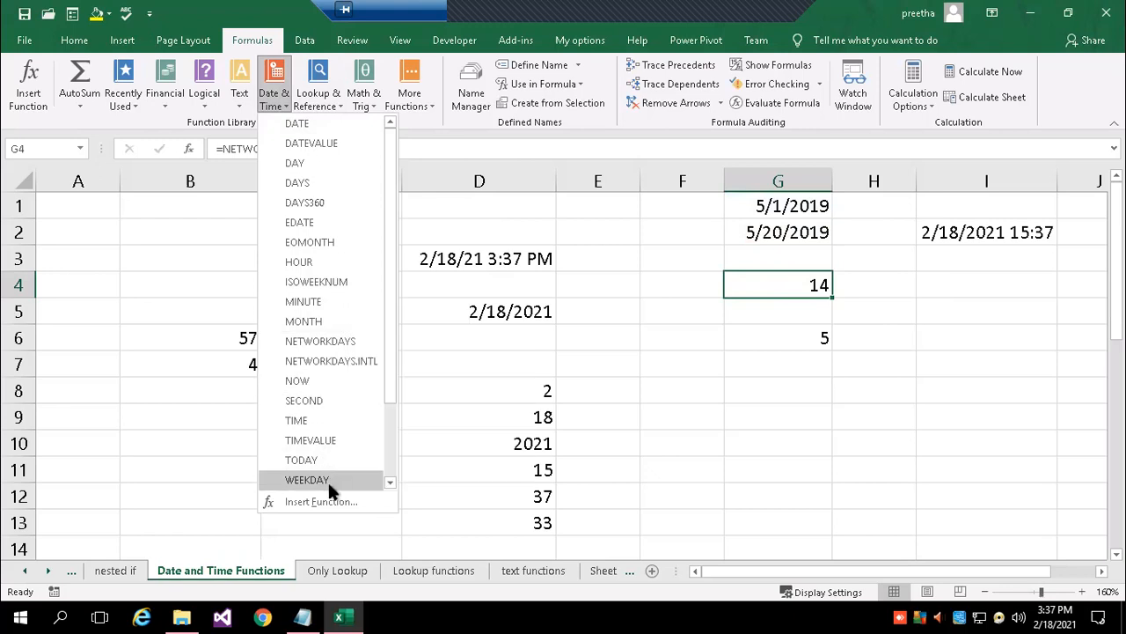
pyautogui.moveTo(390, 357); pyautogui.dragTo(382, 244)
pyautogui.click(792, 431)
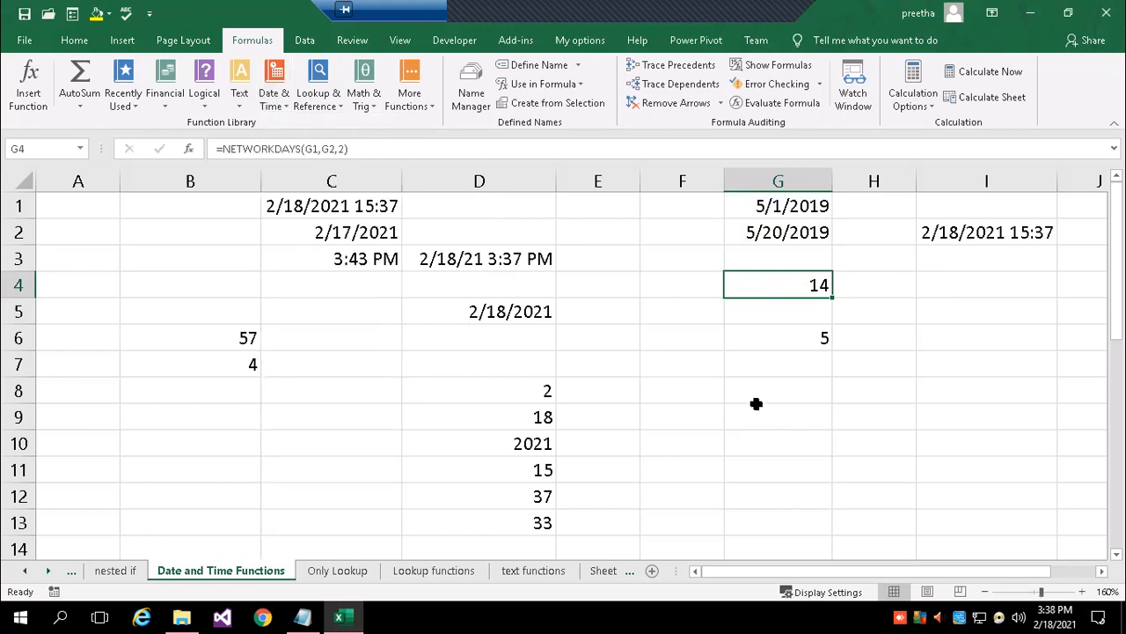
# Show the sheet's formulas instead of values, review the date and time formulas in column D, and switch back to values.
pyautogui.click(527, 393)
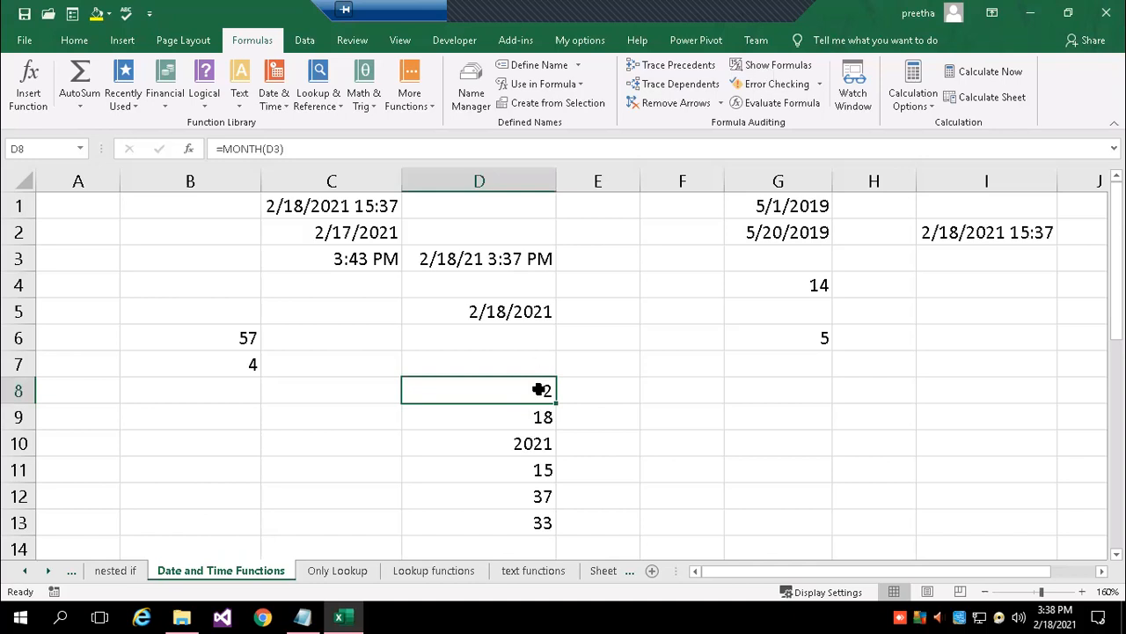
pyautogui.click(762, 66)
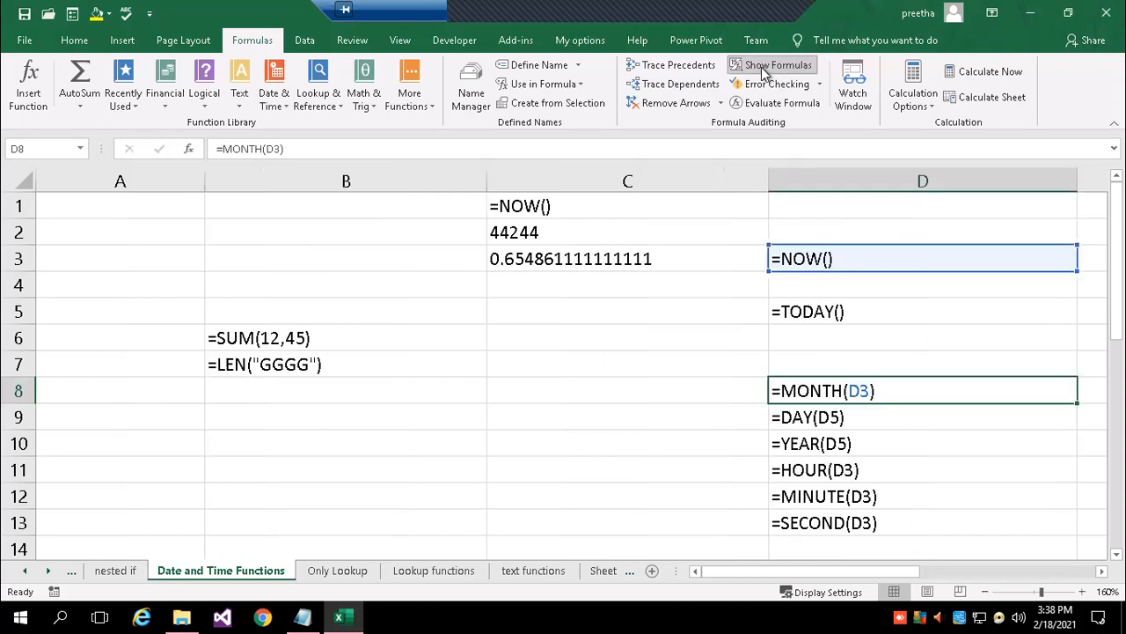
pyautogui.hscroll(1, 968, 552)
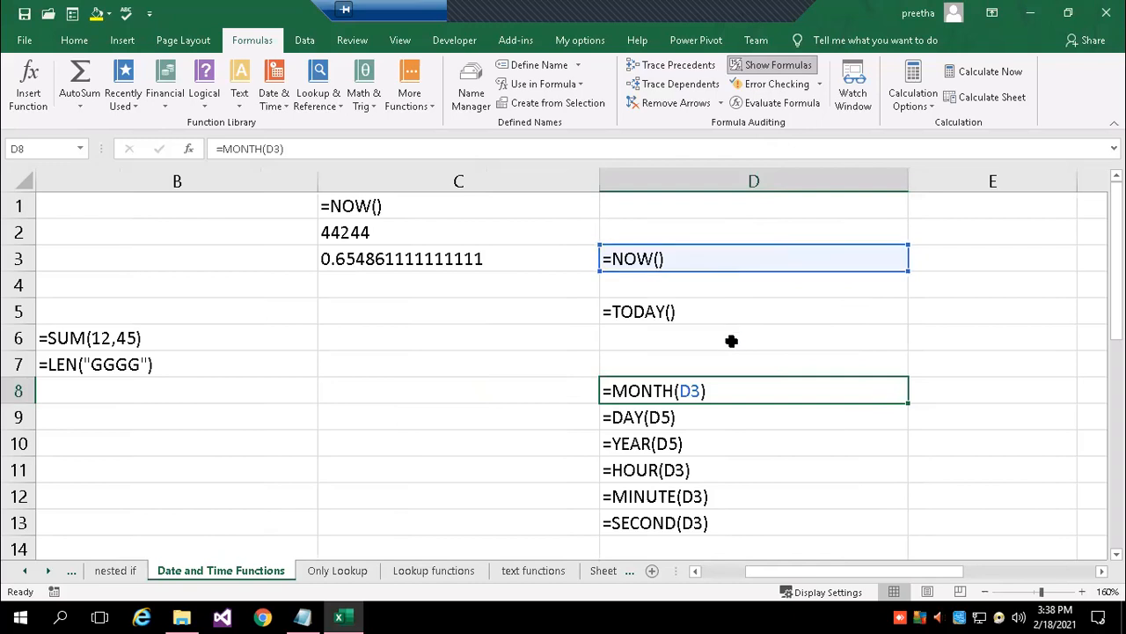
pyautogui.scroll(-1, 730, 316)
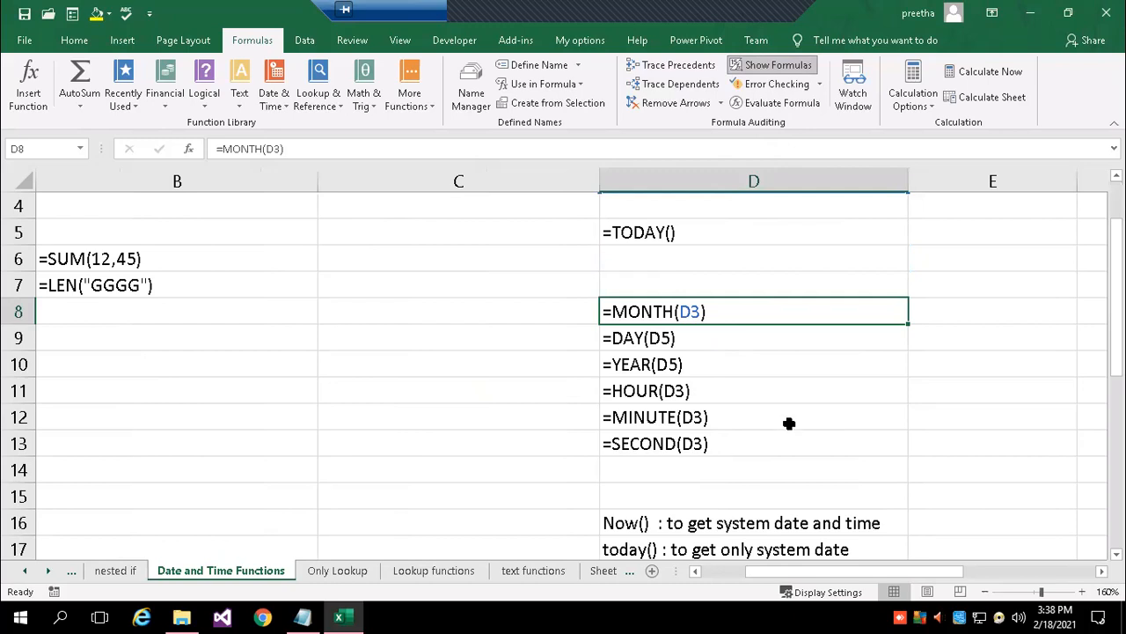
pyautogui.scroll(-1, 803, 392)
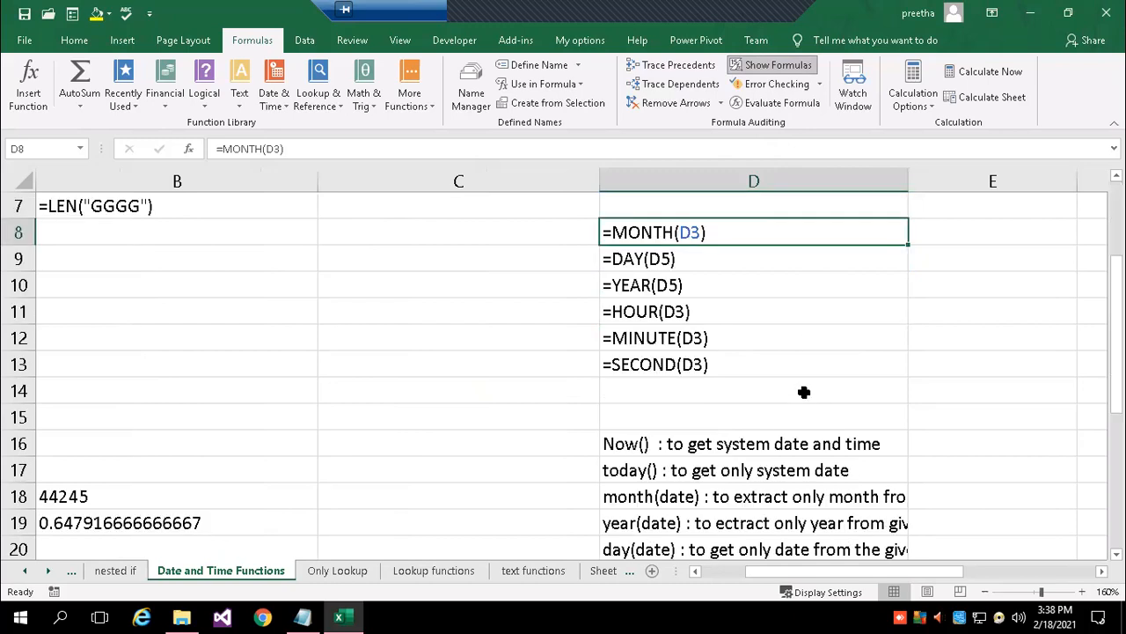
pyautogui.scroll(2, 792, 369)
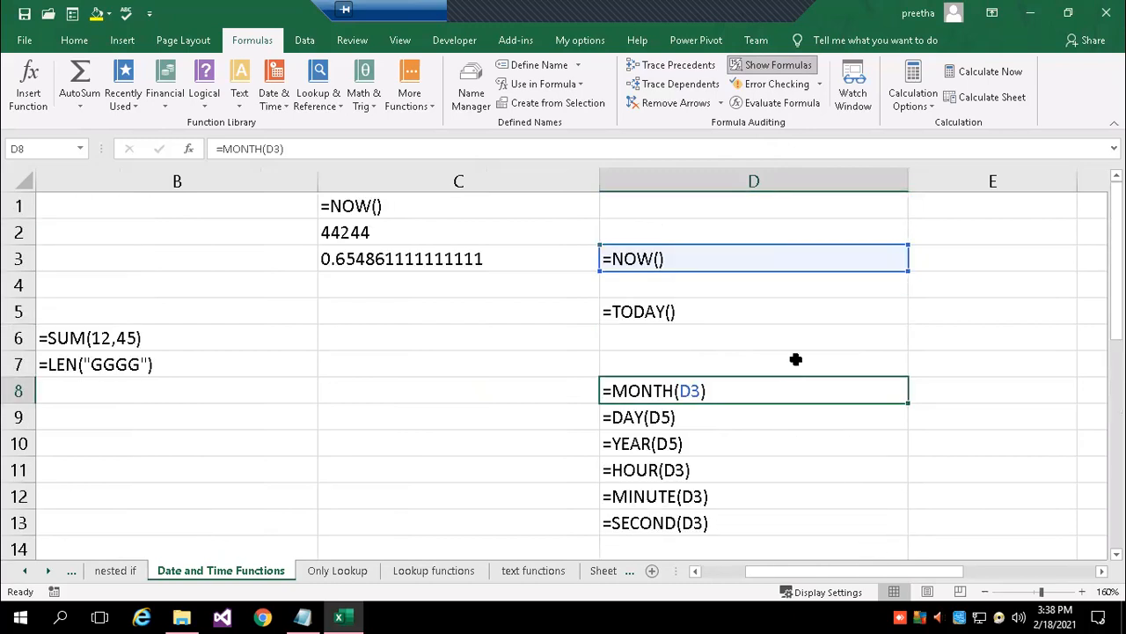
pyautogui.scroll(-5, 796, 359)
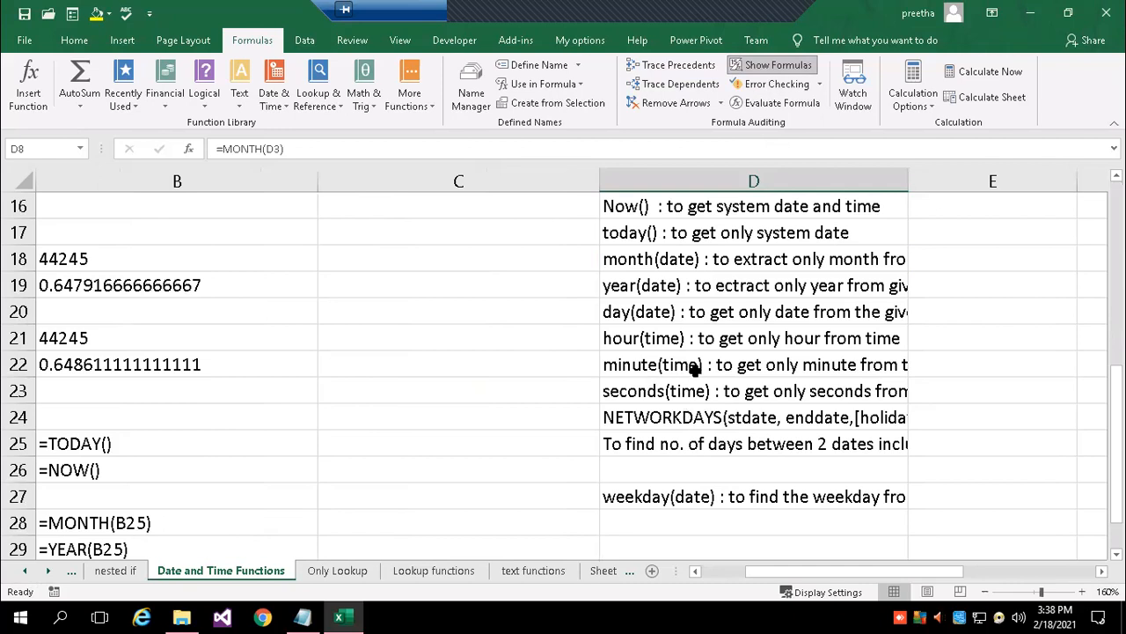
pyautogui.scroll(2, 693, 372)
pyautogui.scroll(3, 695, 370)
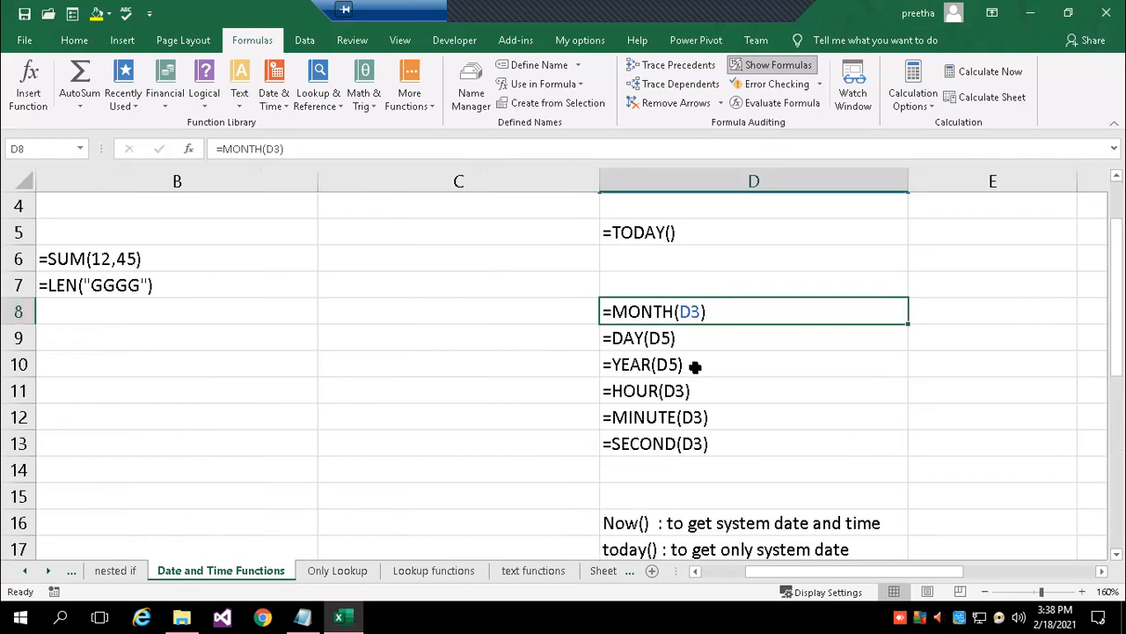
pyautogui.click(771, 65)
# Insert the current date, 2/18/2021, as a fixed value in cell G9.
pyautogui.click(692, 412)
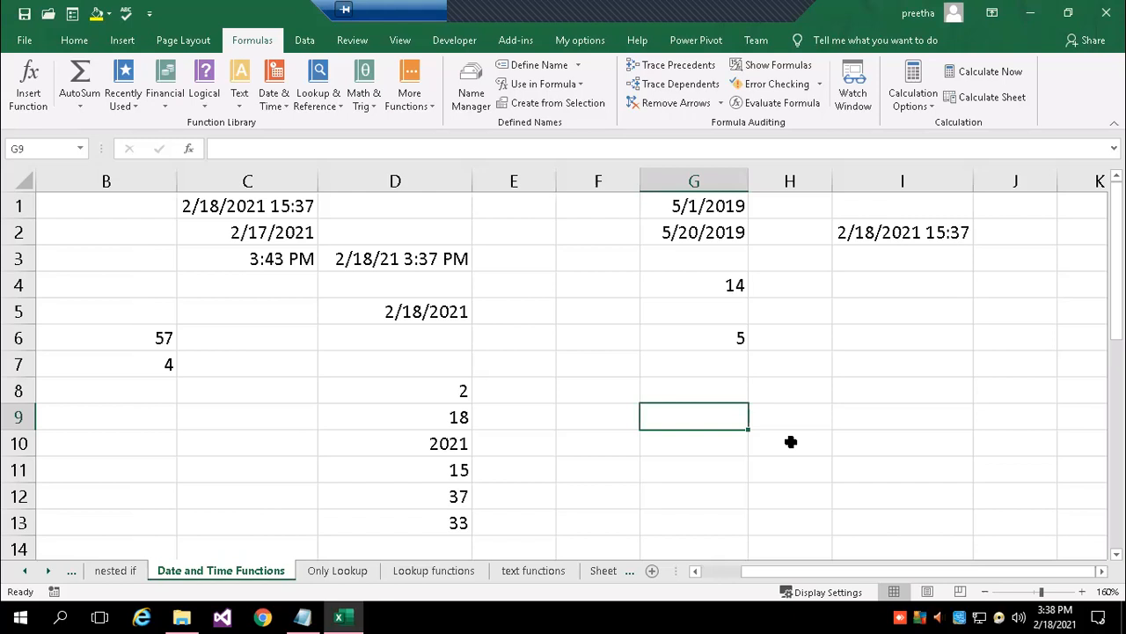
pyautogui.hotkey('ctrl', ';')
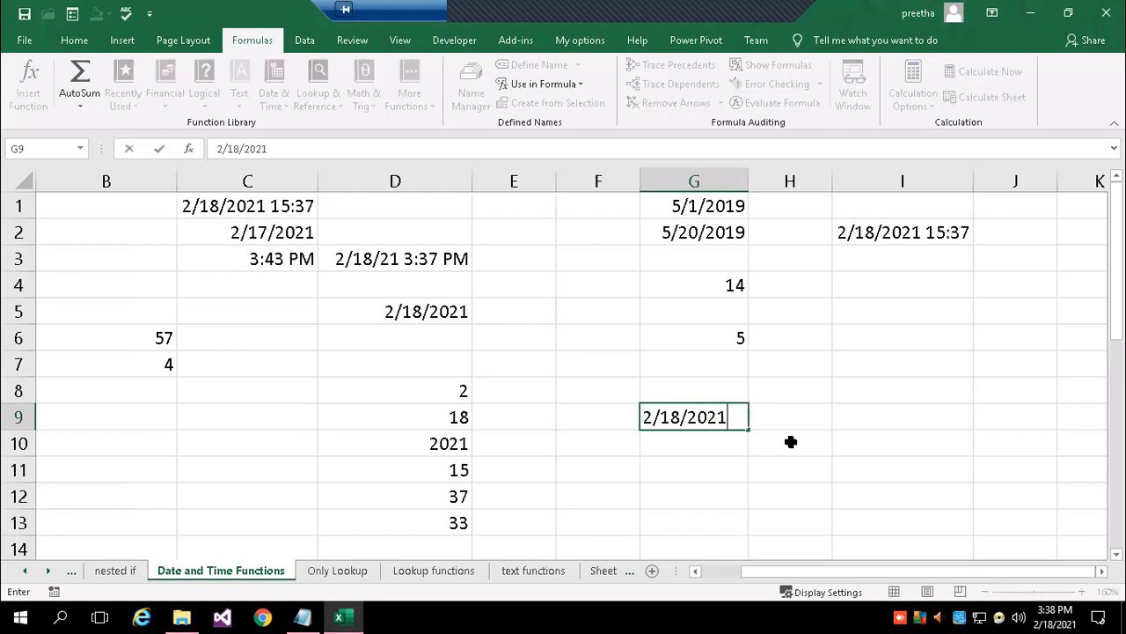
pyautogui.press('Return')
pyautogui.press('Up')
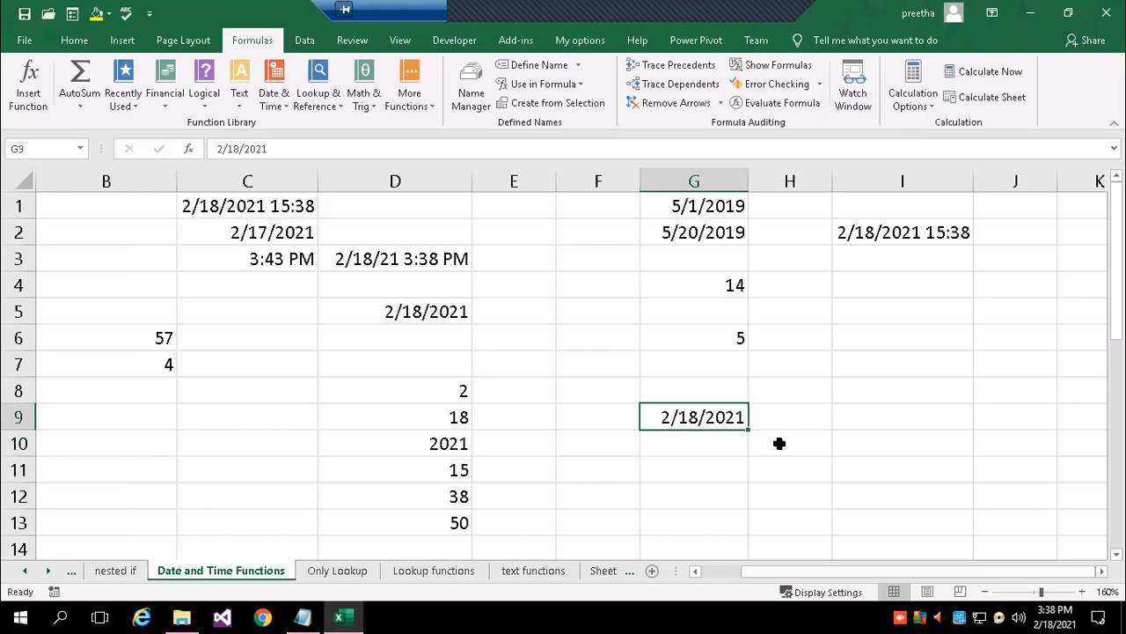
# Enter the formula =G9+7 in cell H9 to get the date seven days after the one in G9.
pyautogui.click(790, 419)
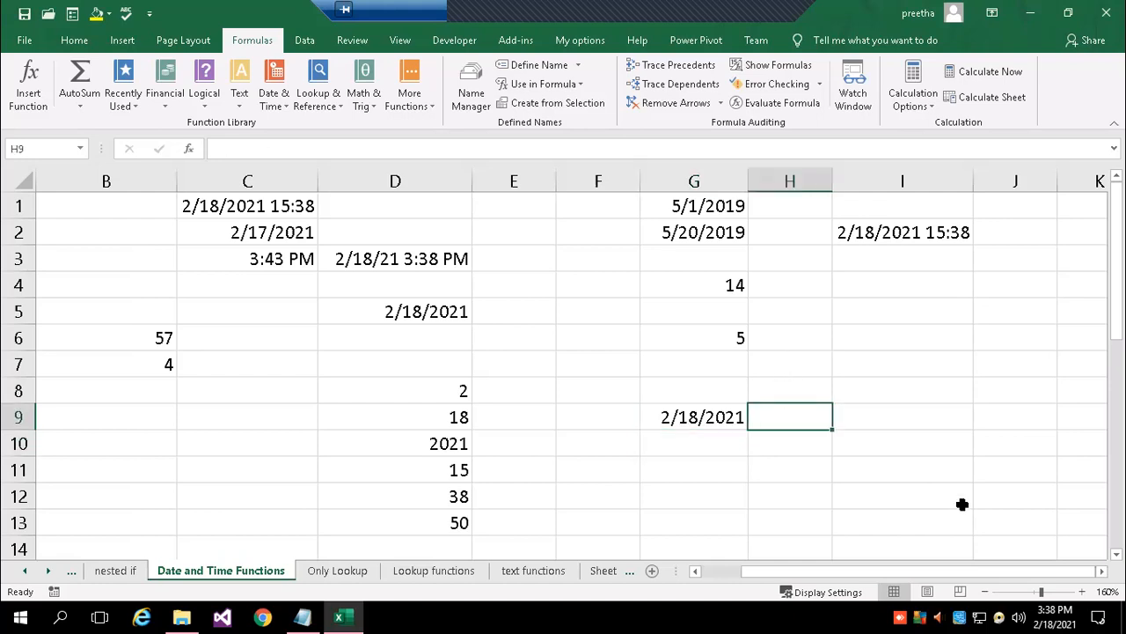
pyautogui.write('=')
pyautogui.click(660, 421)
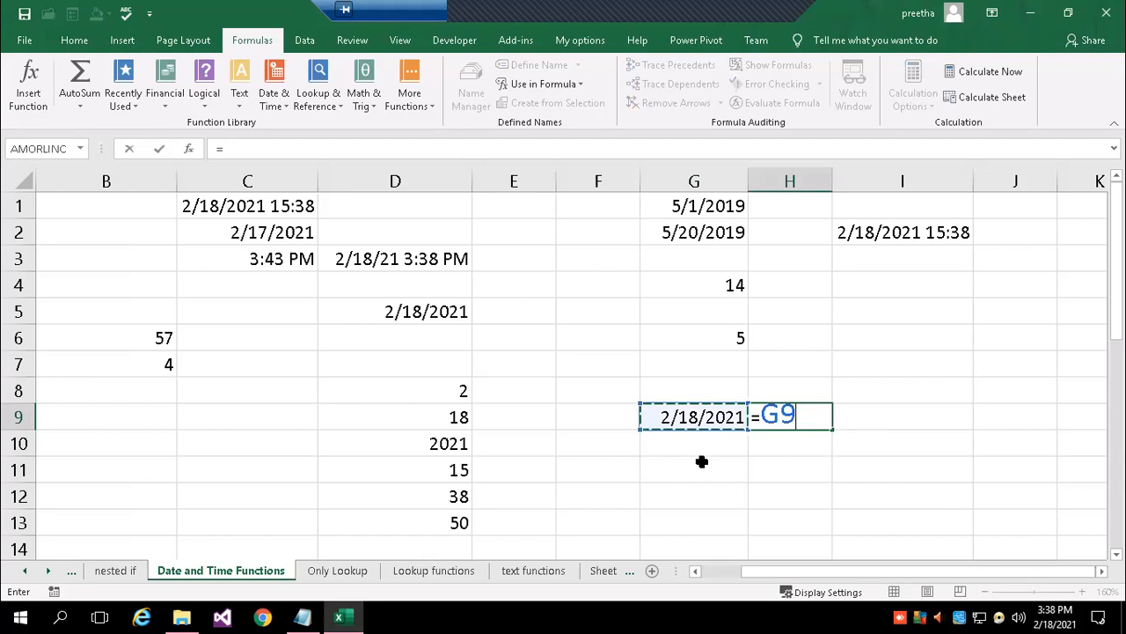
pyautogui.write('+10')
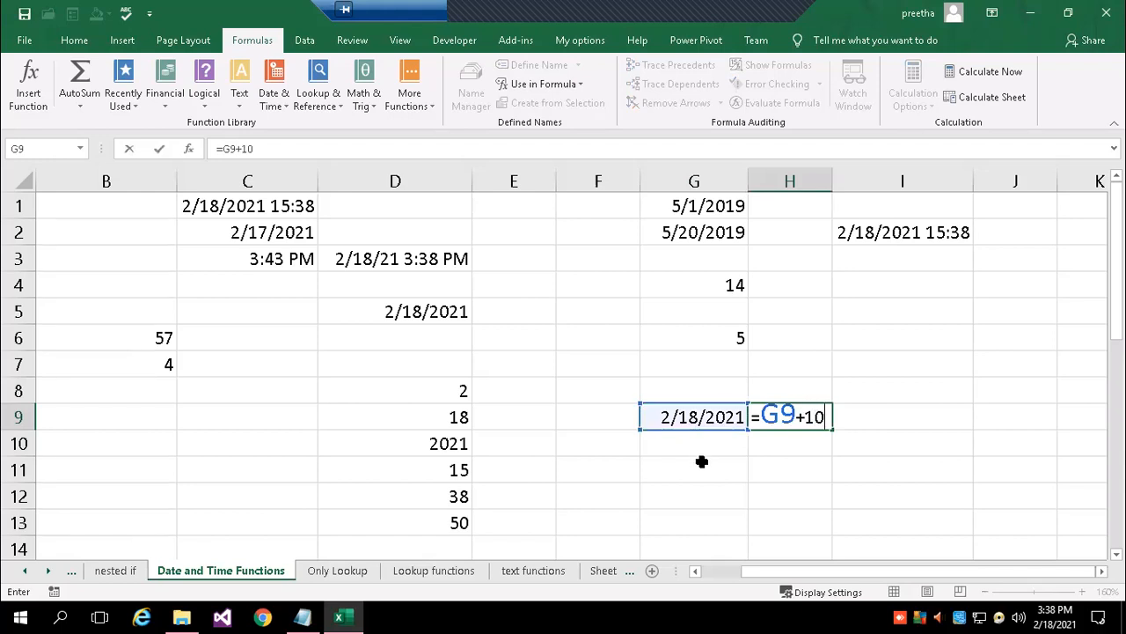
pyautogui.press('BackSpace')
pyautogui.press('BackSpace')
pyautogui.write('7')
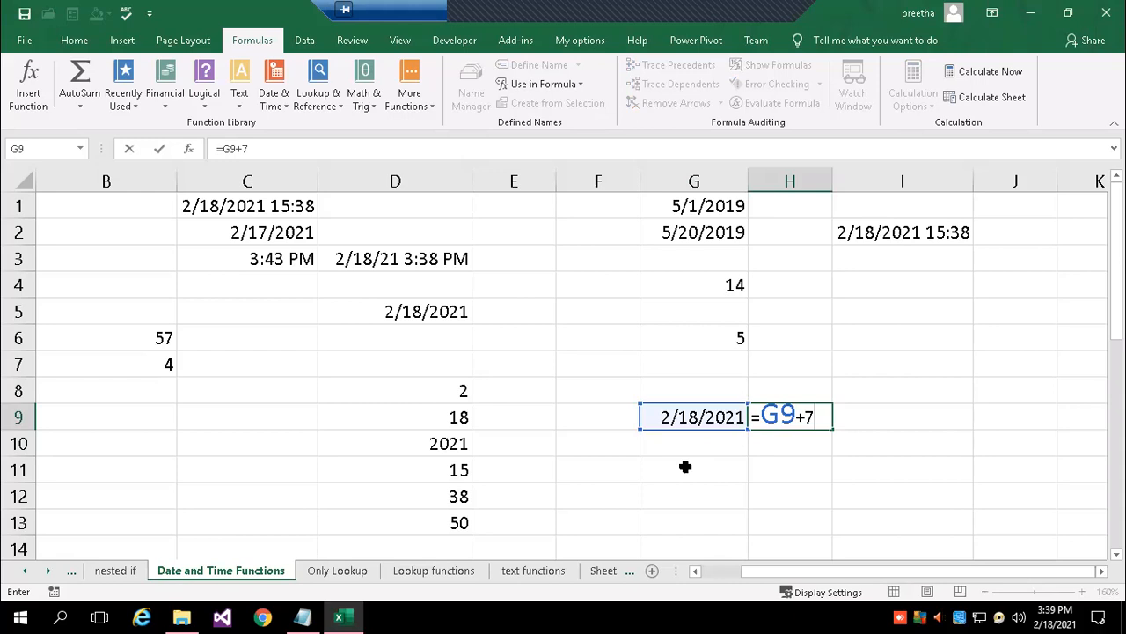
pyautogui.press('Return')
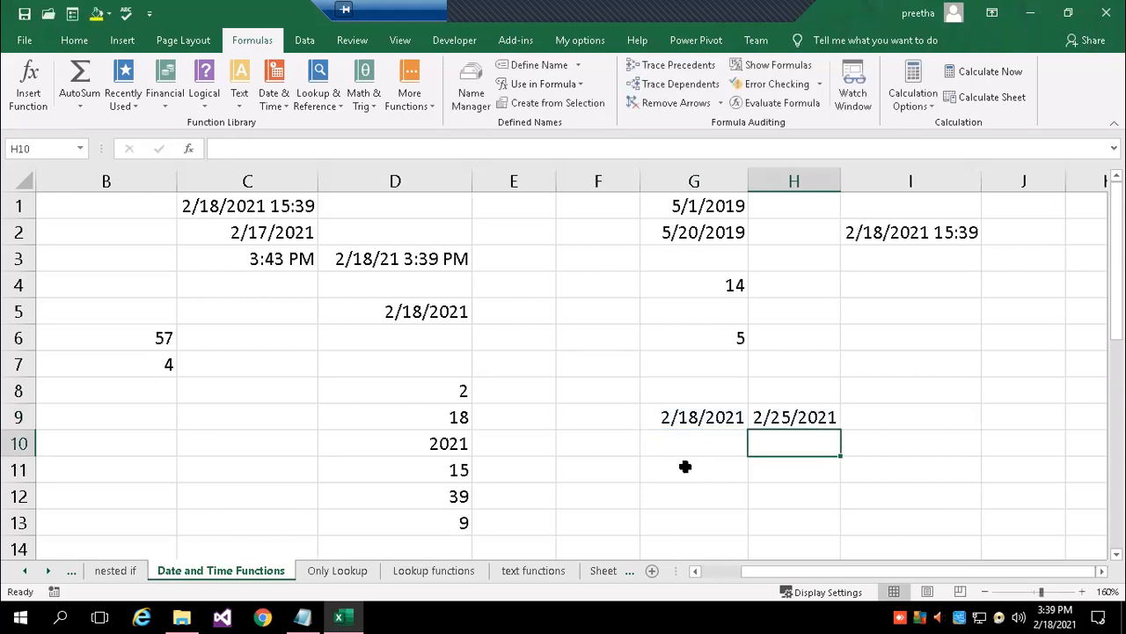
# Enter the formula =H9-3 in cell H10 to get the date three days before the one in H9.
pyautogui.press('Up')
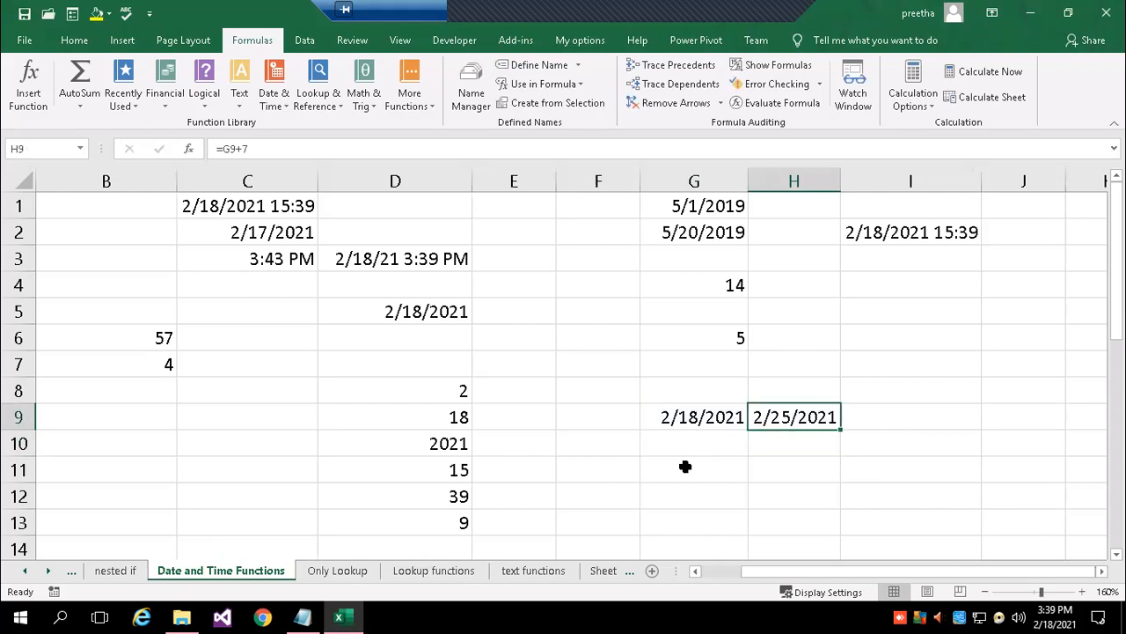
pyautogui.press('Down')
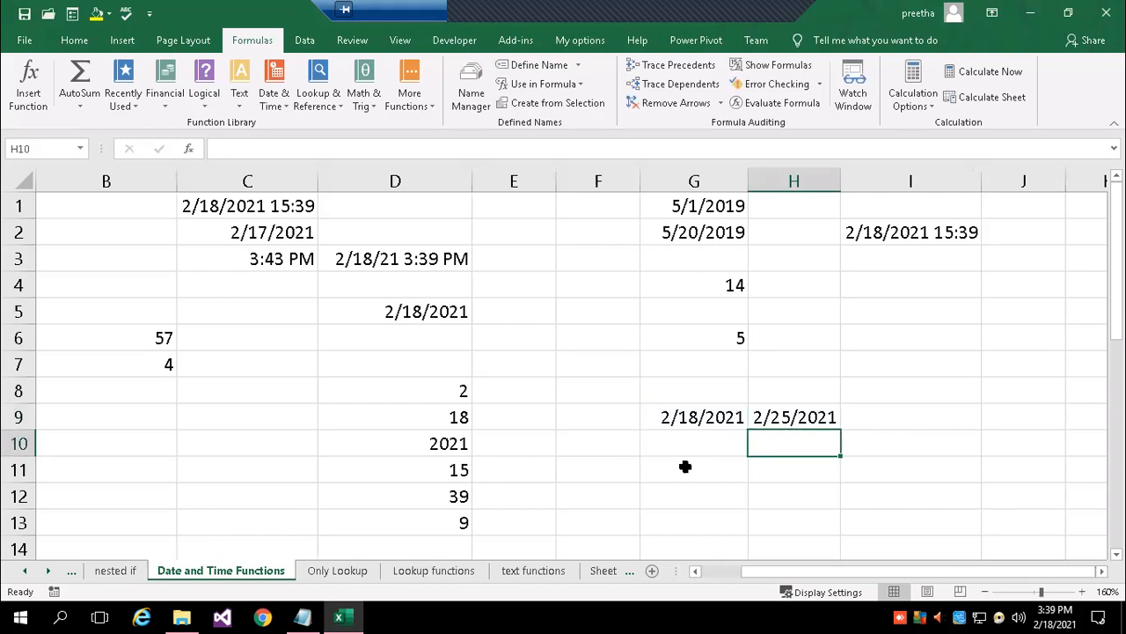
pyautogui.write('=')
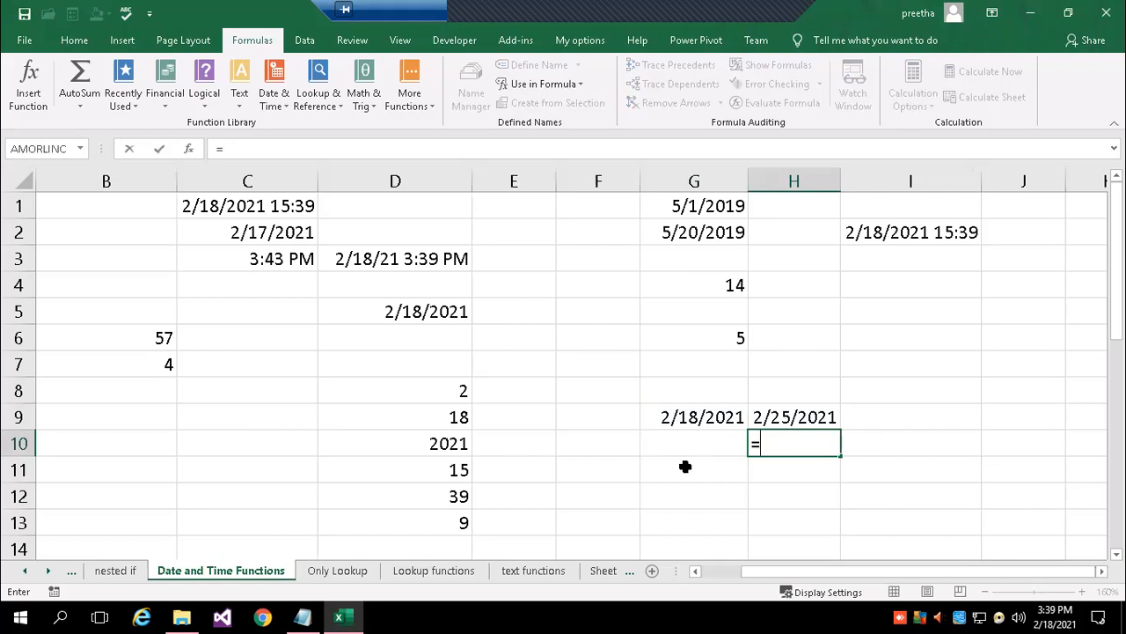
pyautogui.click(764, 405)
pyautogui.write('-3')
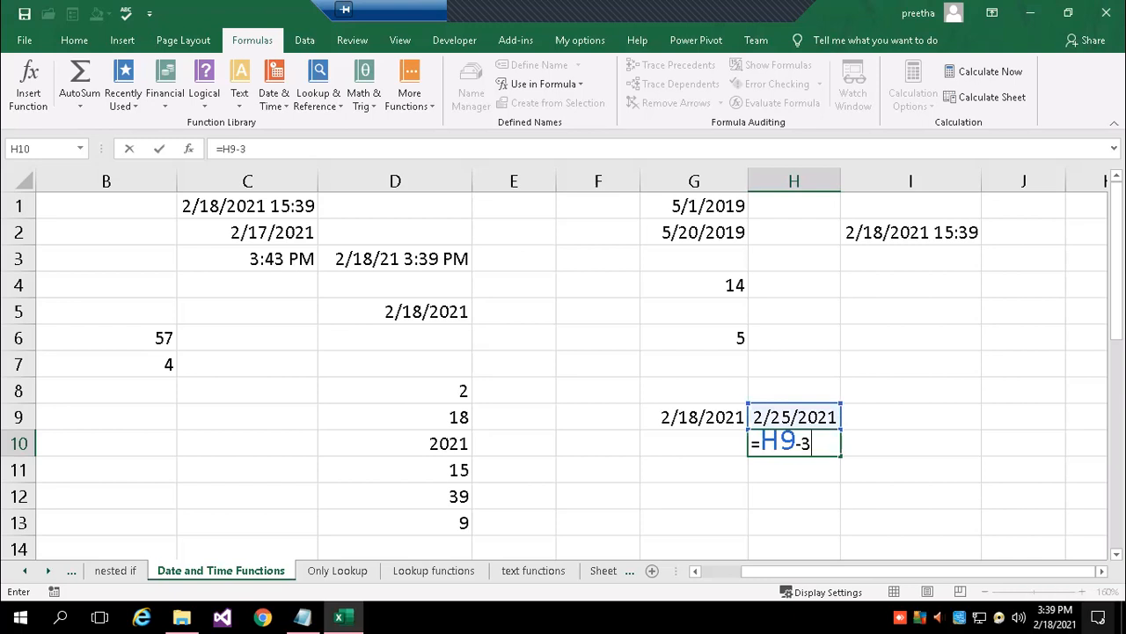
pyautogui.press('Return')
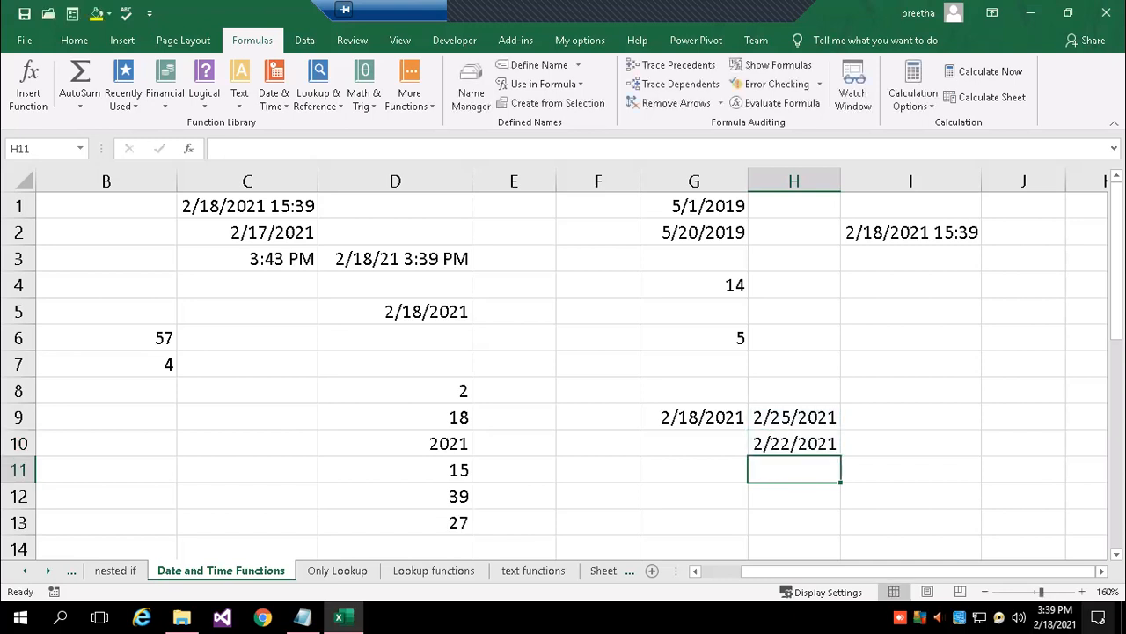
# Change the formula in cell H10 to =H9-30 to subtract thirty days from the date in H9.
pyautogui.press('Up')
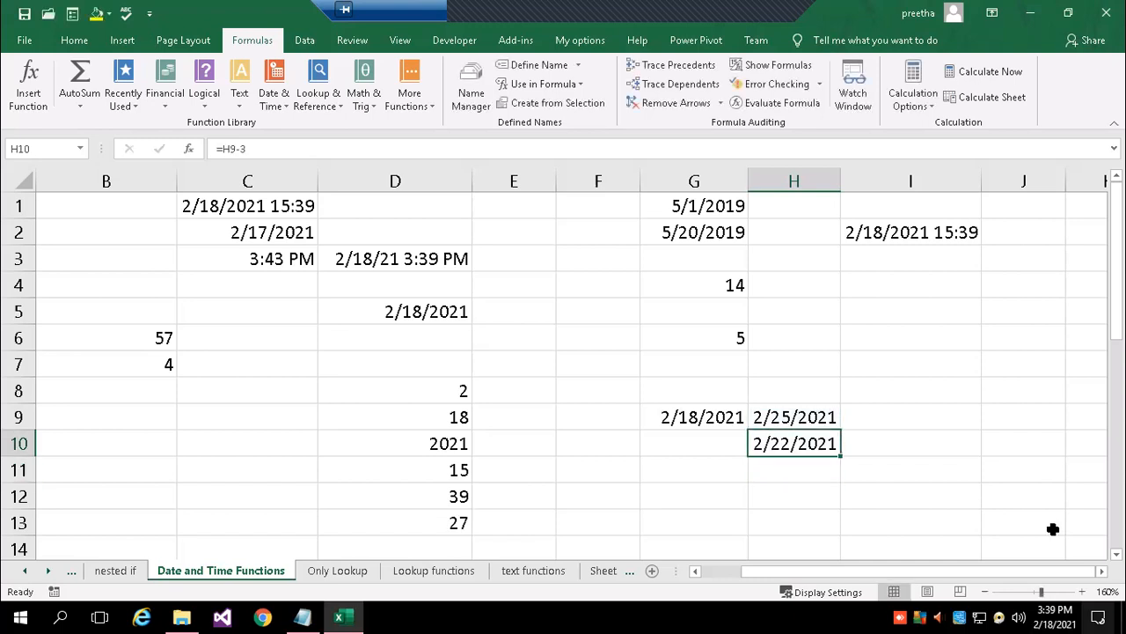
pyautogui.click(285, 146)
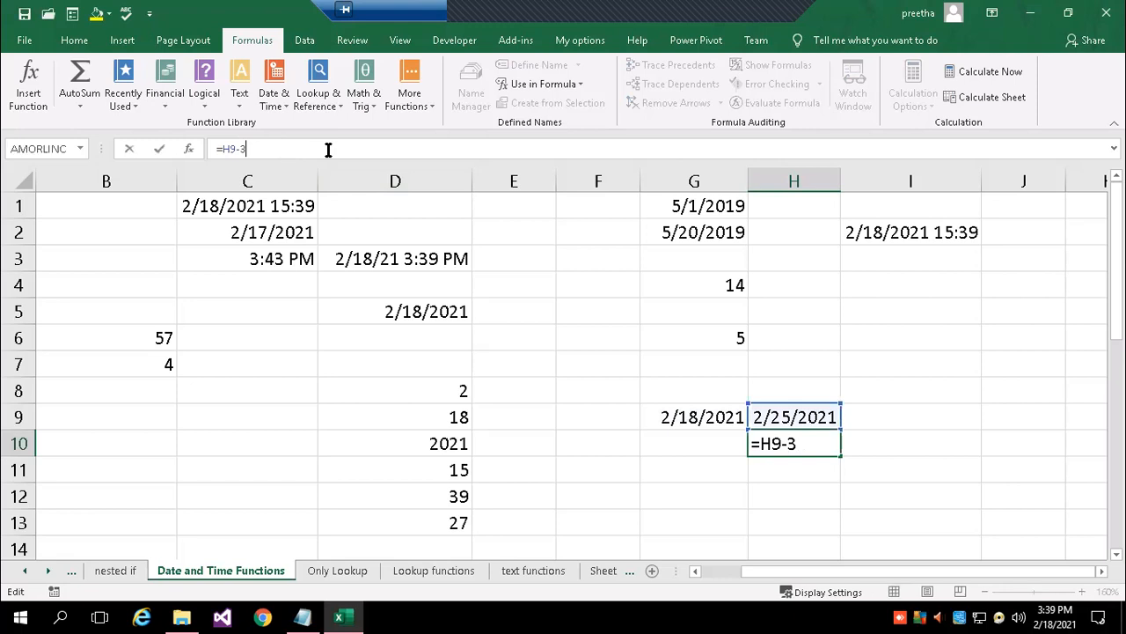
pyautogui.write('0')
pyautogui.press('Return')
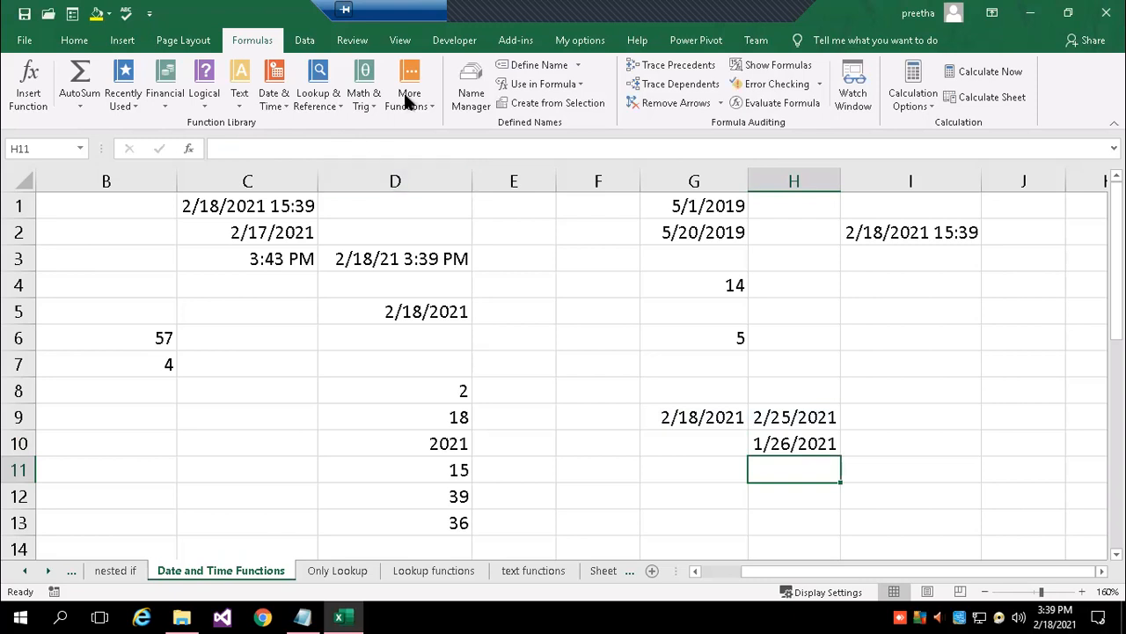
pyautogui.click(796, 440)
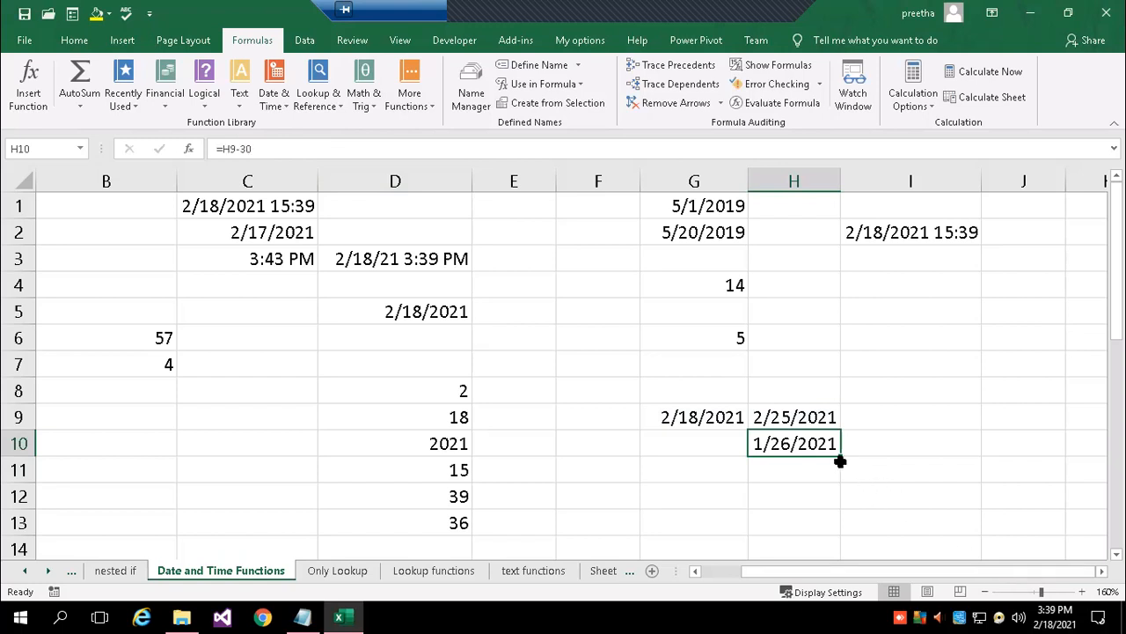
# Enter a plus sign in cell I5 and a minus sign in cell I6, and select both cells.
pyautogui.click(871, 348)
pyautogui.press('Up')
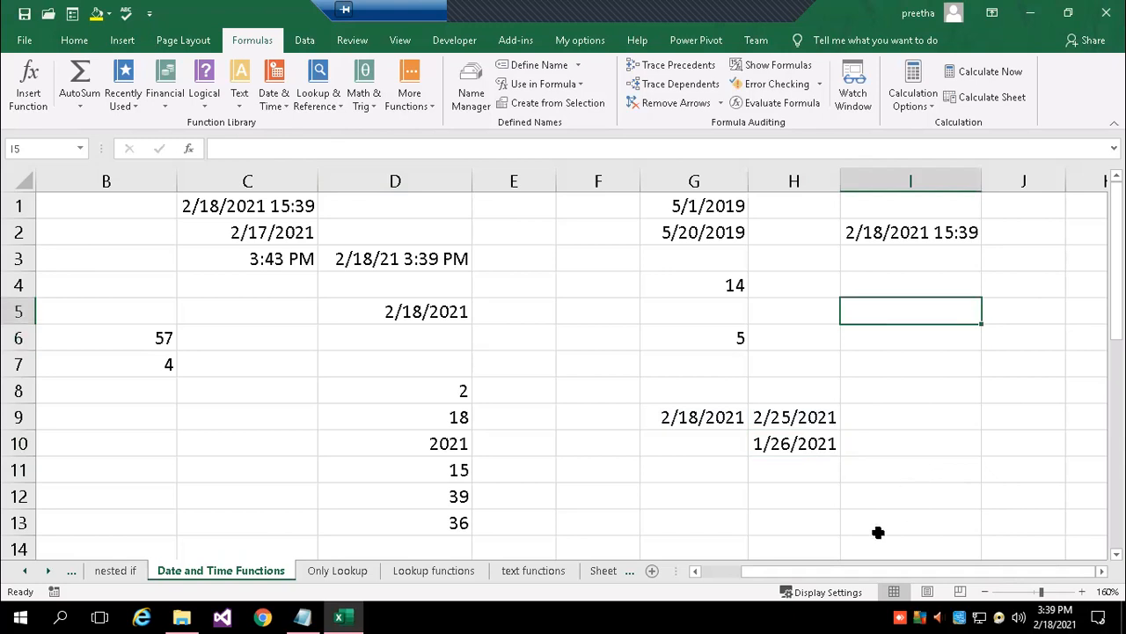
pyautogui.write('+')
pyautogui.press('Return')
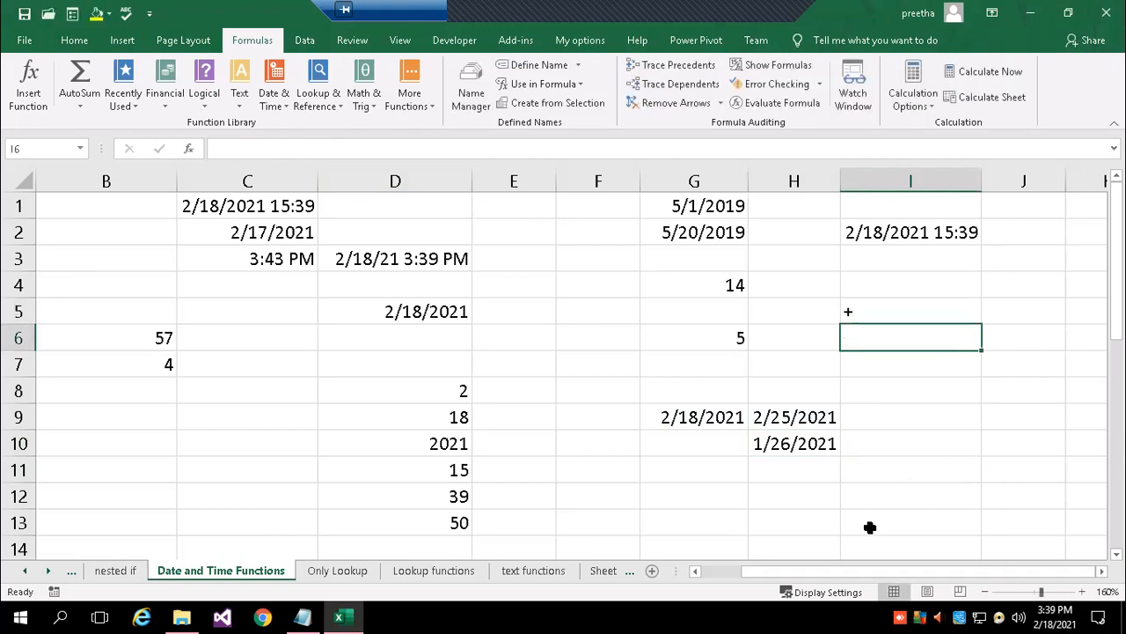
pyautogui.write('-')
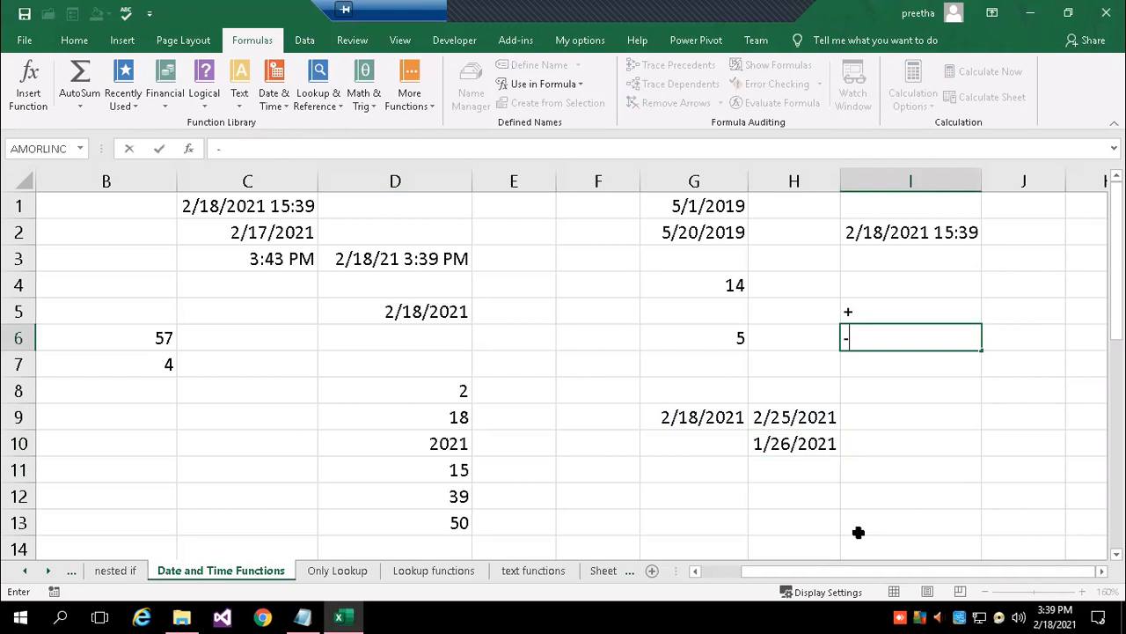
pyautogui.press('Return')
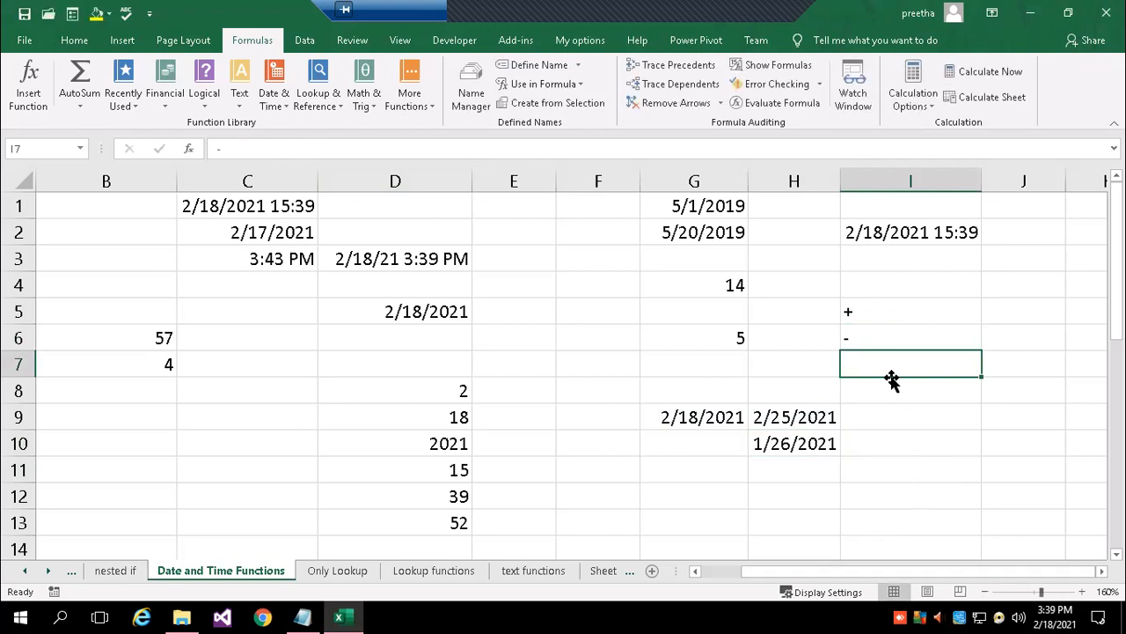
pyautogui.moveTo(867, 314); pyautogui.dragTo(867, 364)
pyautogui.click(878, 353)
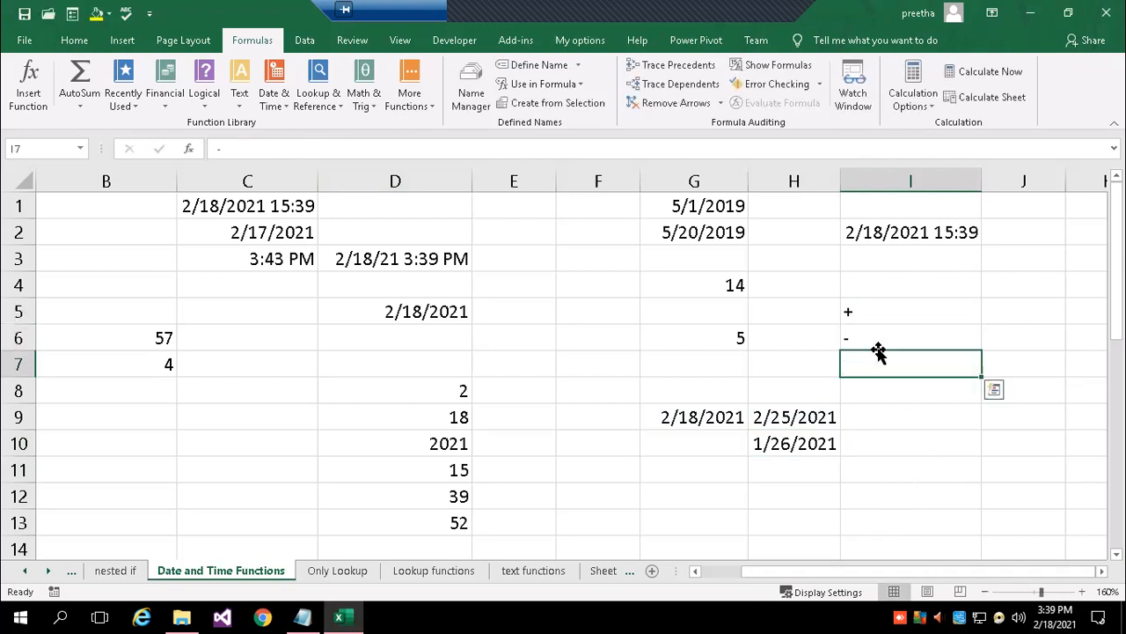
pyautogui.moveTo(882, 313); pyautogui.dragTo(881, 345)
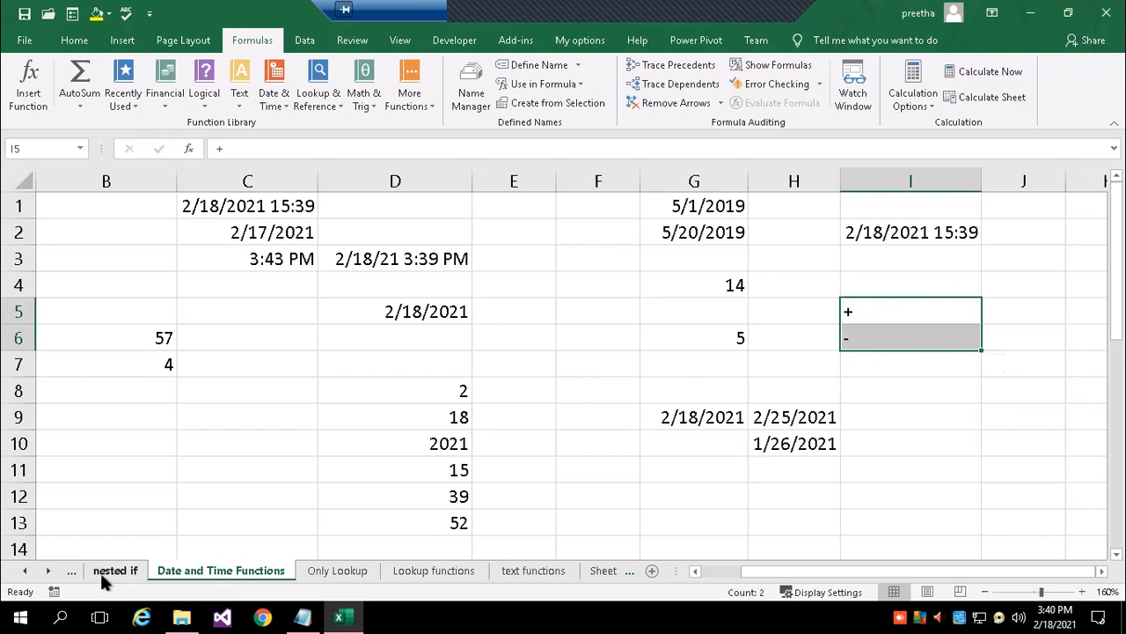
# Switch to the mathematical functions sheet and widen column C so the function syntax texts fit.
pyautogui.click(49, 571)
pyautogui.click(45, 569)
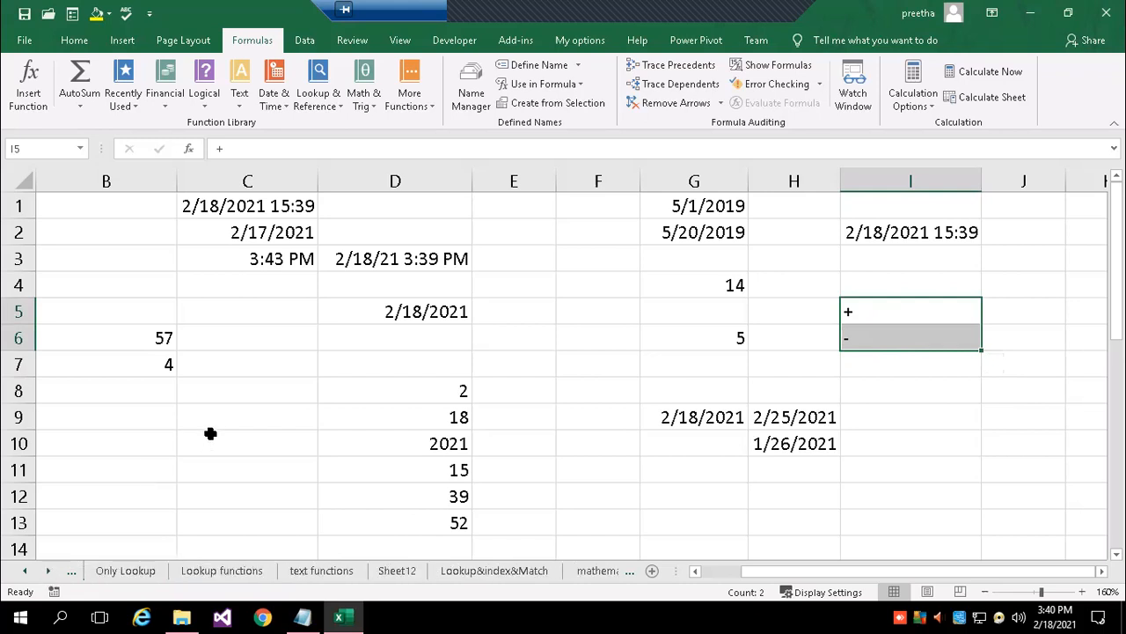
pyautogui.click(287, 438)
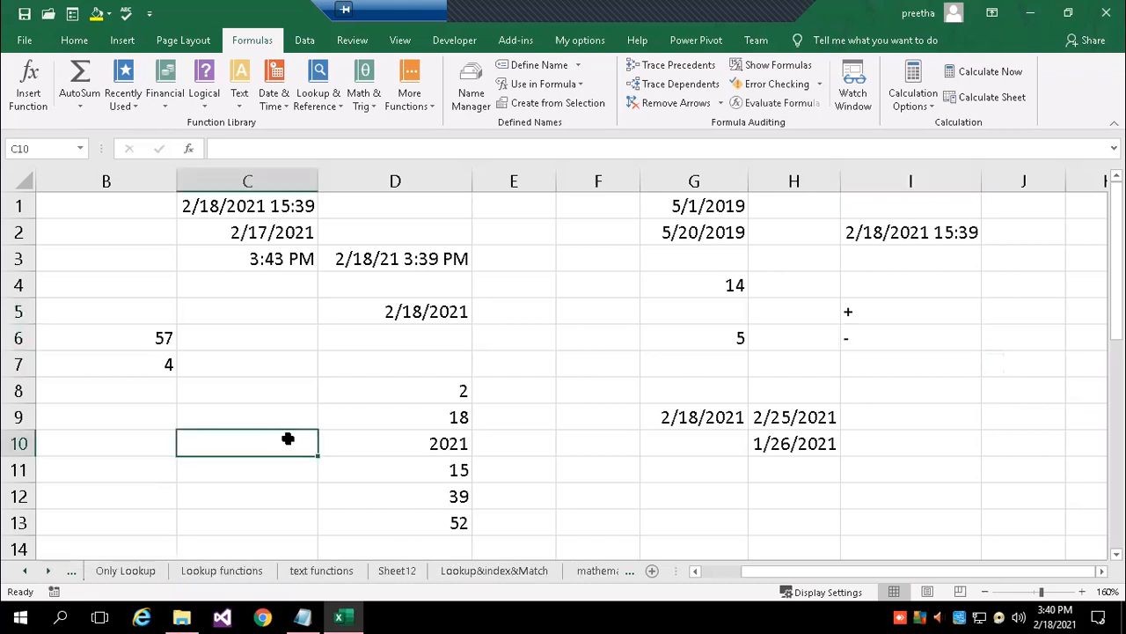
pyautogui.click(46, 571)
pyautogui.click(519, 571)
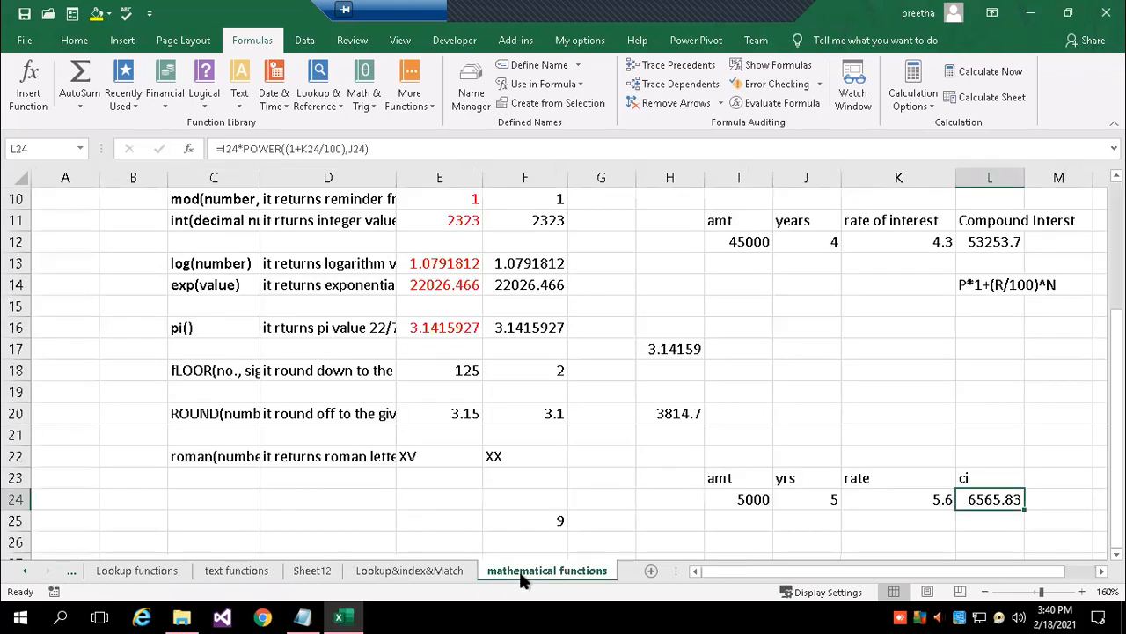
pyautogui.scroll(1, 550, 487)
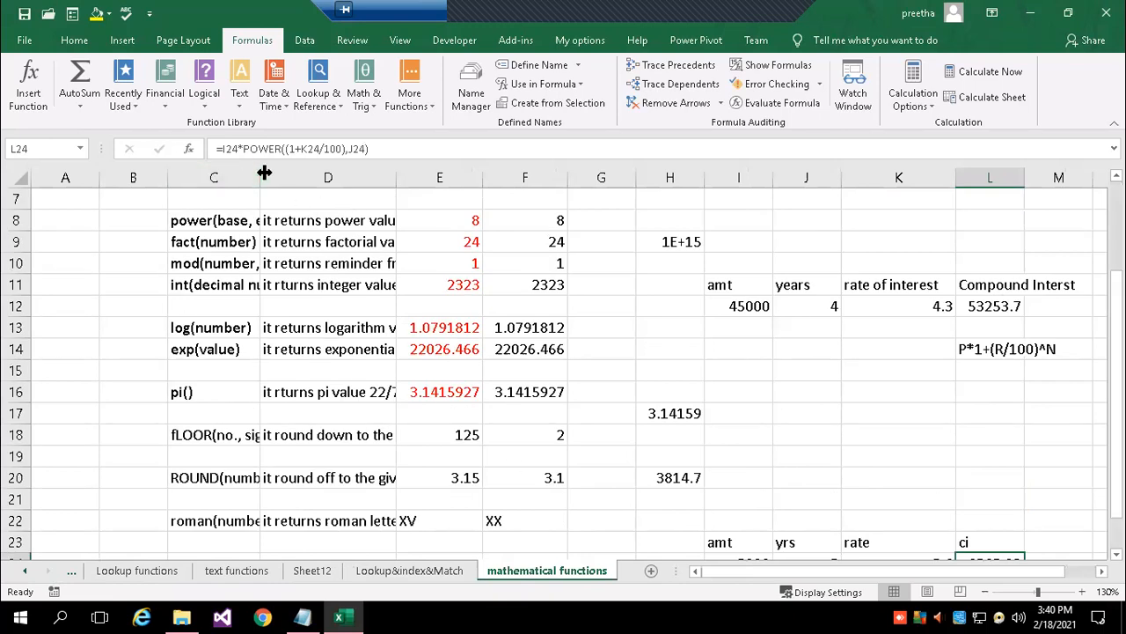
pyautogui.moveTo(262, 176); pyautogui.dragTo(335, 177)
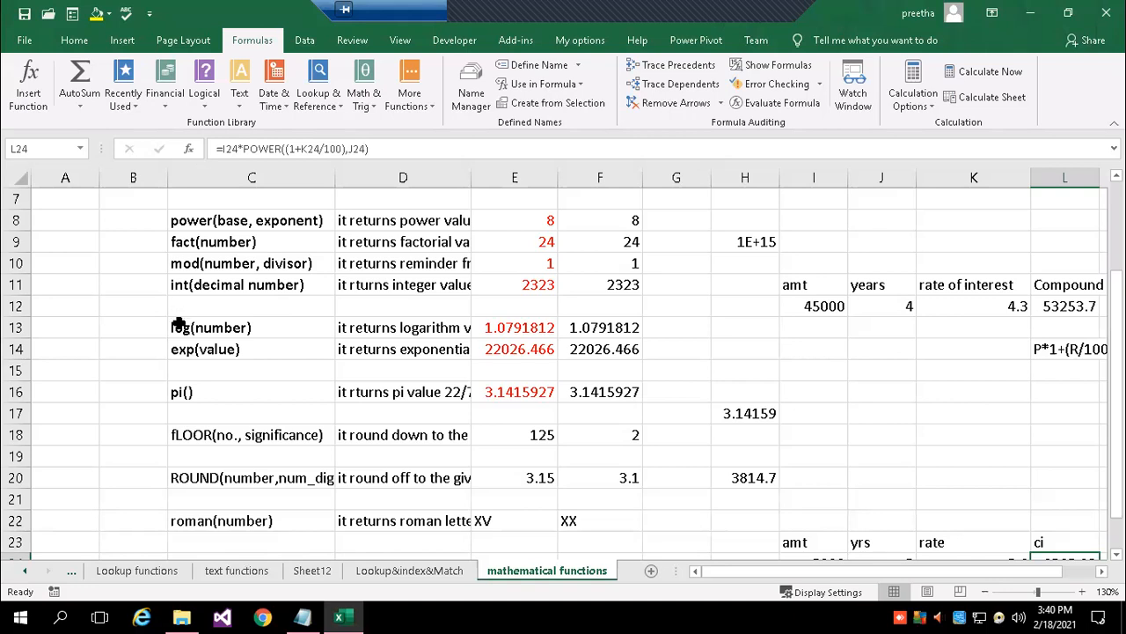
# Review the sheet's mathematical function examples and look through the function library's list of math and trigonometry functions.
pyautogui.click(205, 394)
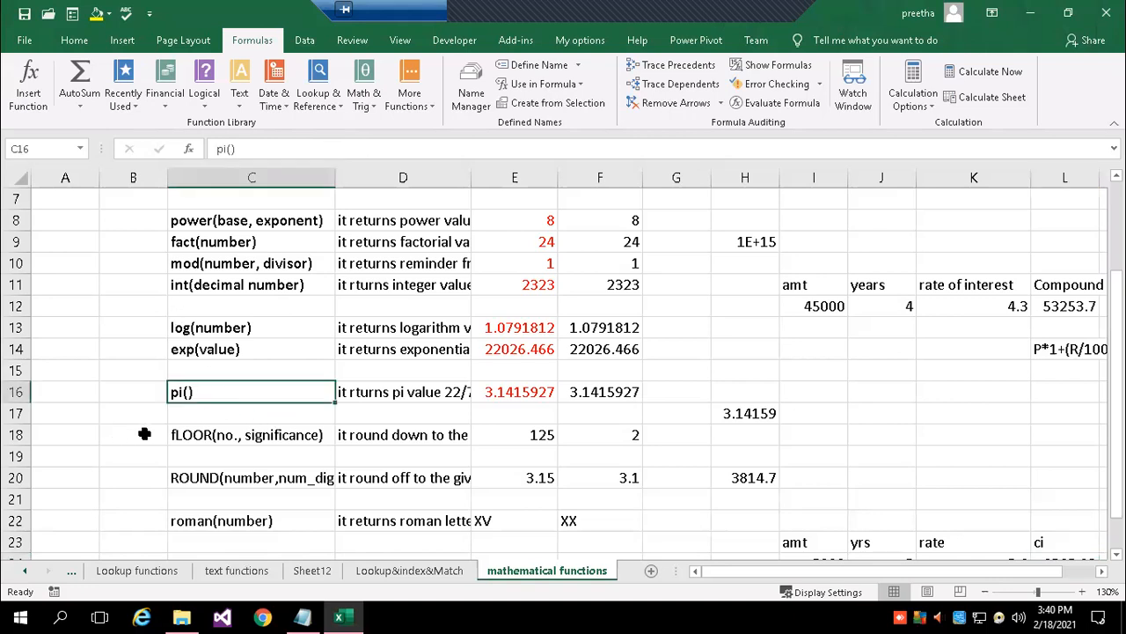
pyautogui.scroll(-1, 161, 438)
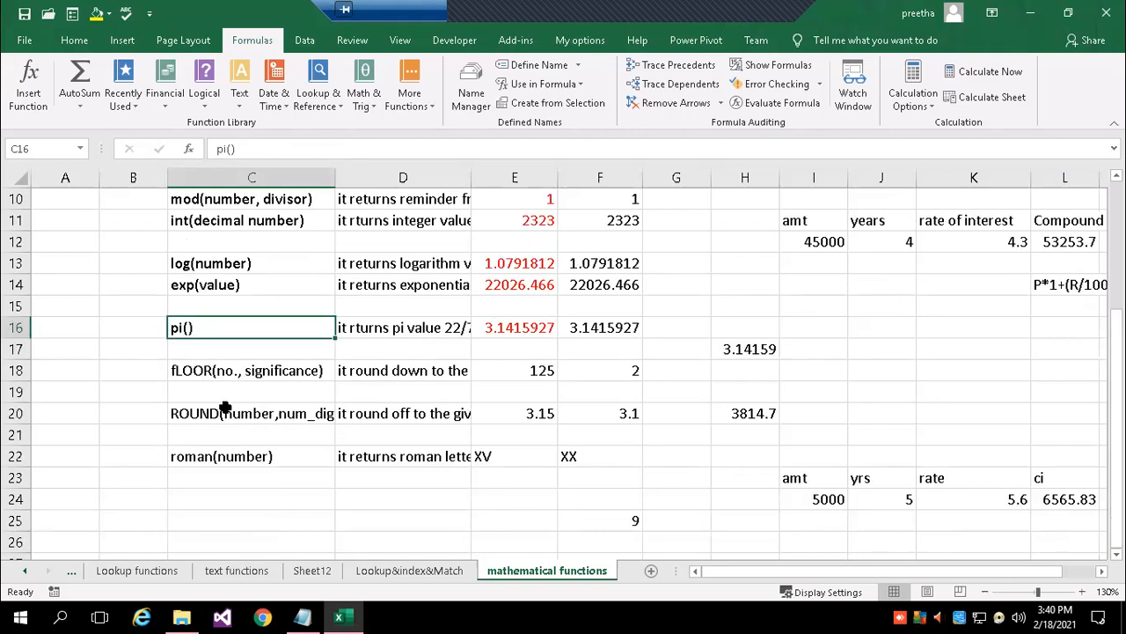
pyautogui.click(218, 494)
pyautogui.click(375, 101)
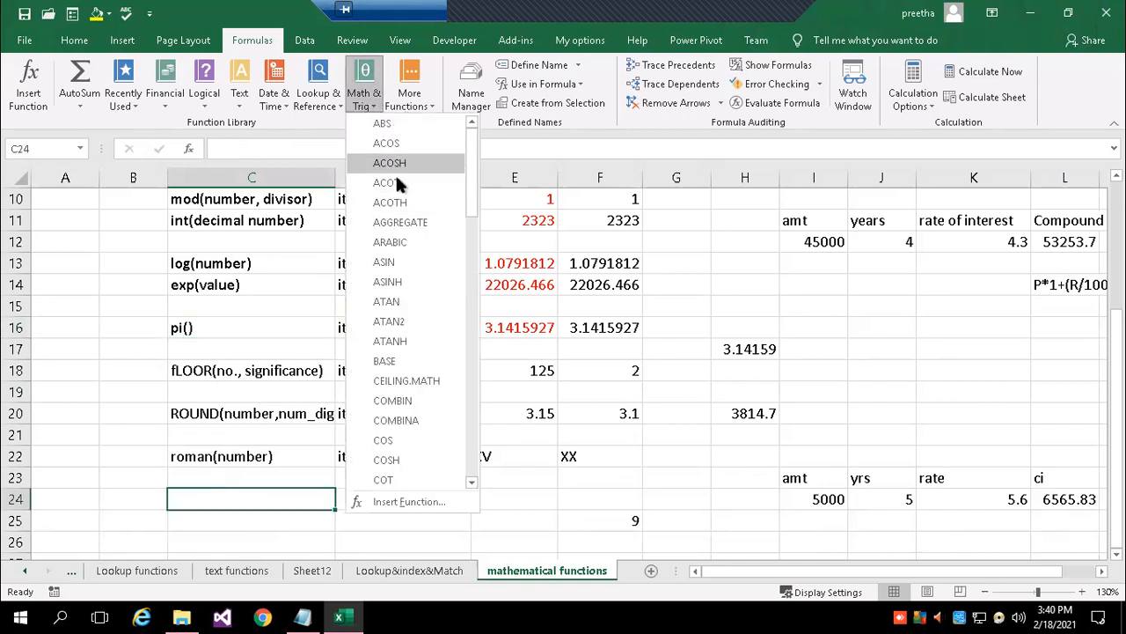
pyautogui.moveTo(475, 170); pyautogui.dragTo(493, 397)
pyautogui.click(106, 467)
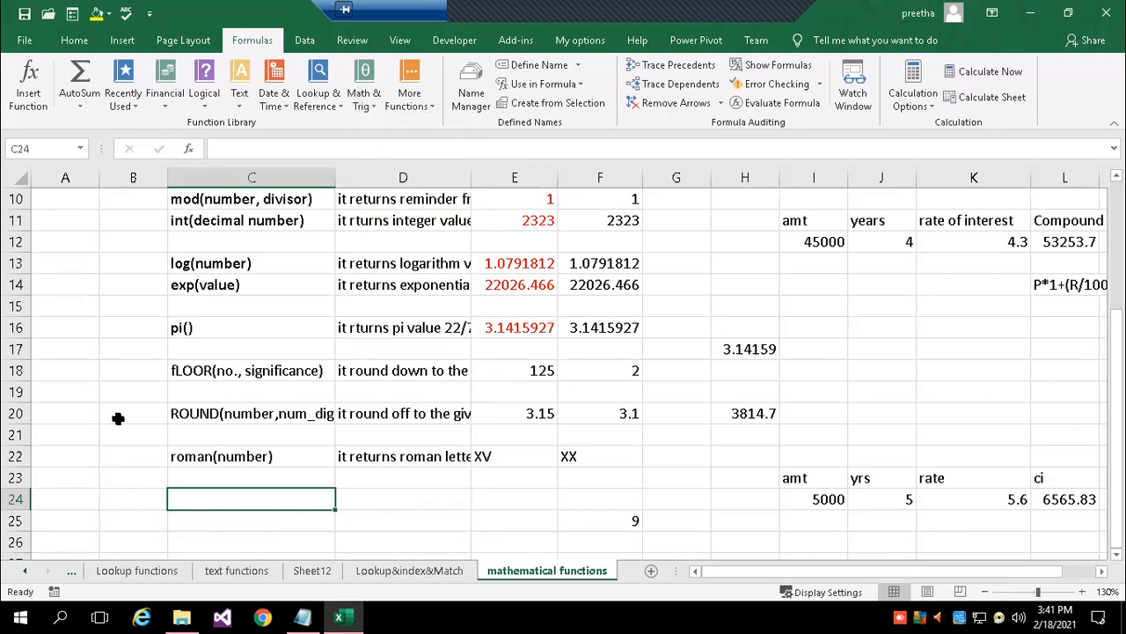
# Enter the headings array1 in cell C26 and array2 in cell D26, below the existing function examples.
pyautogui.scroll(-4, 243, 520)
pyautogui.click(234, 287)
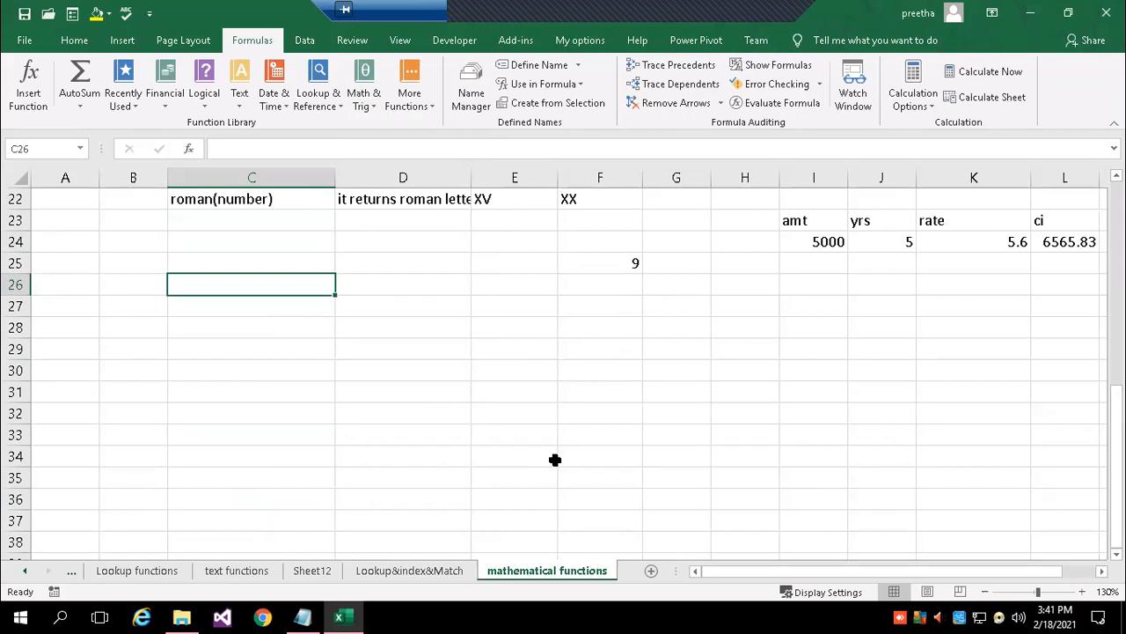
pyautogui.write('array1')
pyautogui.press('Tab')
pyautogui.write('array2')
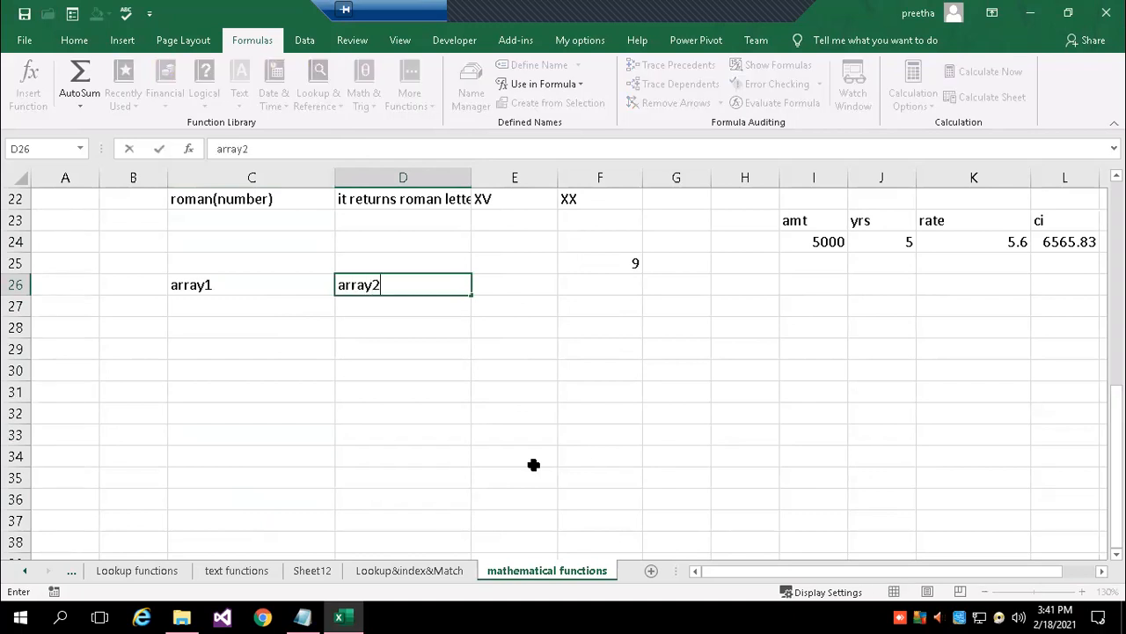
pyautogui.press('Return')
# Enter the values 1, 3 and 4 under array1 in cells C27 to C29.
pyautogui.write('1')
pyautogui.press('Return')
pyautogui.write('3')
pyautogui.press('Return')
pyautogui.write('4')
pyautogui.press('Up')
# Enter the values 5, 6 and 7 under array2 in cells D27 to D29.
pyautogui.press('Up')
pyautogui.press('Right')
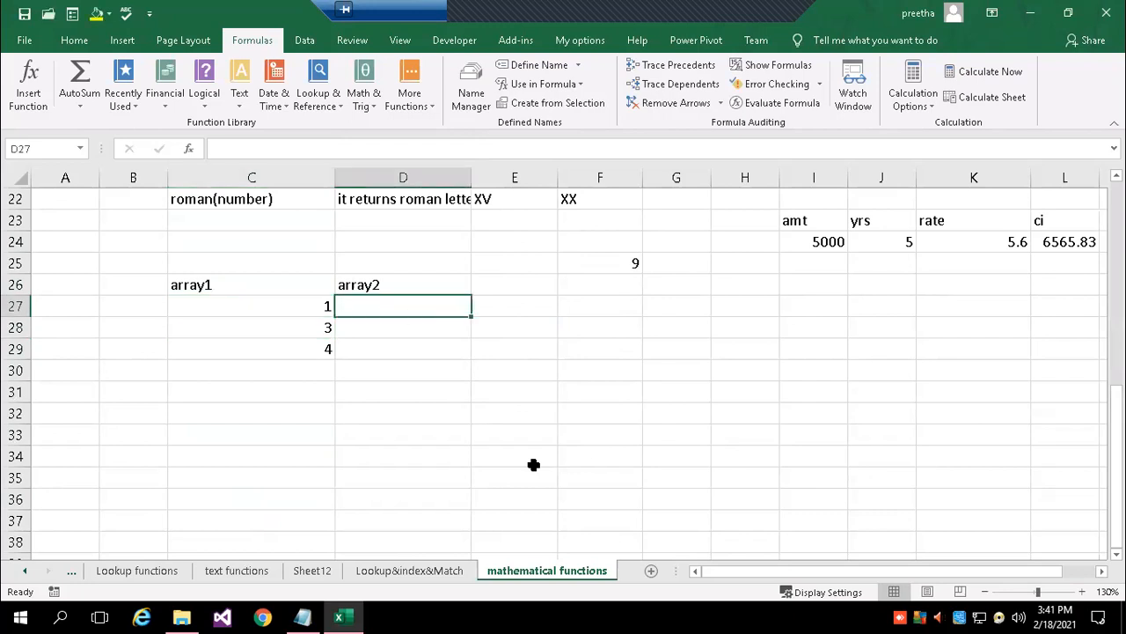
pyautogui.write('5')
pyautogui.press('Return')
pyautogui.write('6')
pyautogui.press('Return')
pyautogui.write('7')
pyautogui.press('Return')
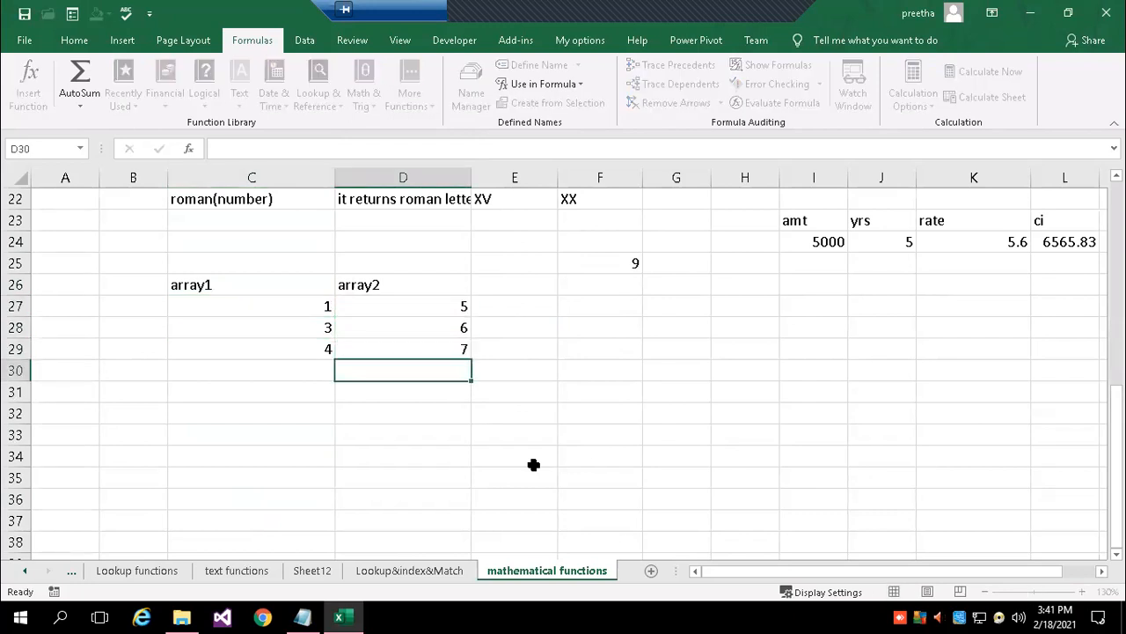
# Add a fourth row to the two arrays, with 2 in cell C30 and 3 in cell D30.
pyautogui.press('Left')
pyautogui.write('2')
pyautogui.press('Tab')
pyautogui.write('3')
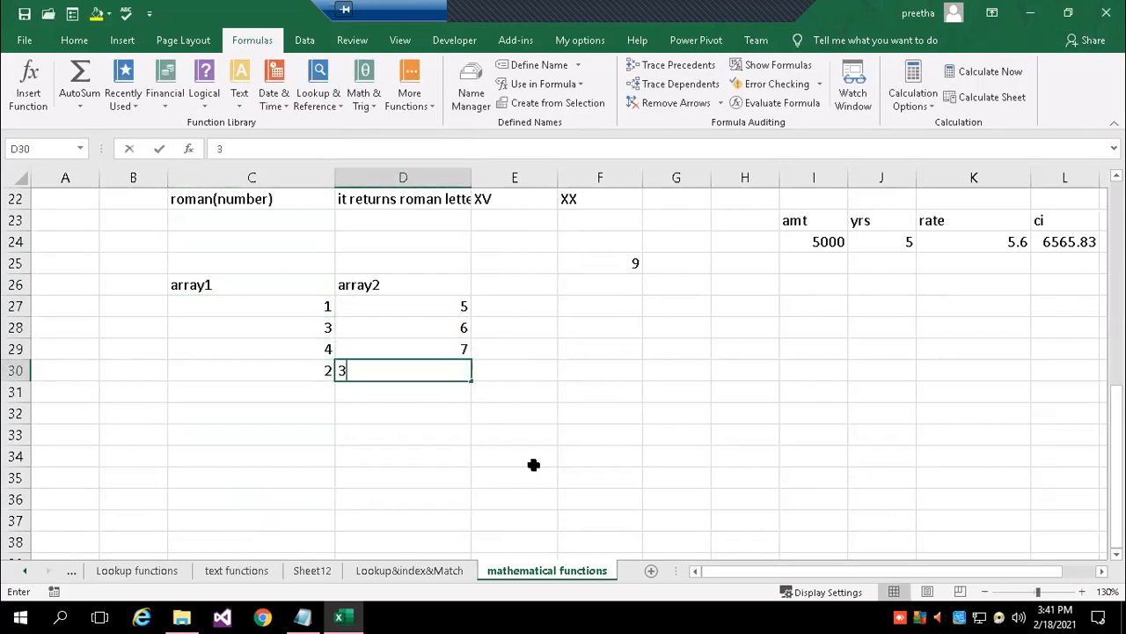
pyautogui.press('Tab')
# Enter the formula =C27*D27 in cell E27 to multiply the first values of the two arrays.
pyautogui.press('Up')
pyautogui.press('Up')
pyautogui.press('Up')
pyautogui.write('=')
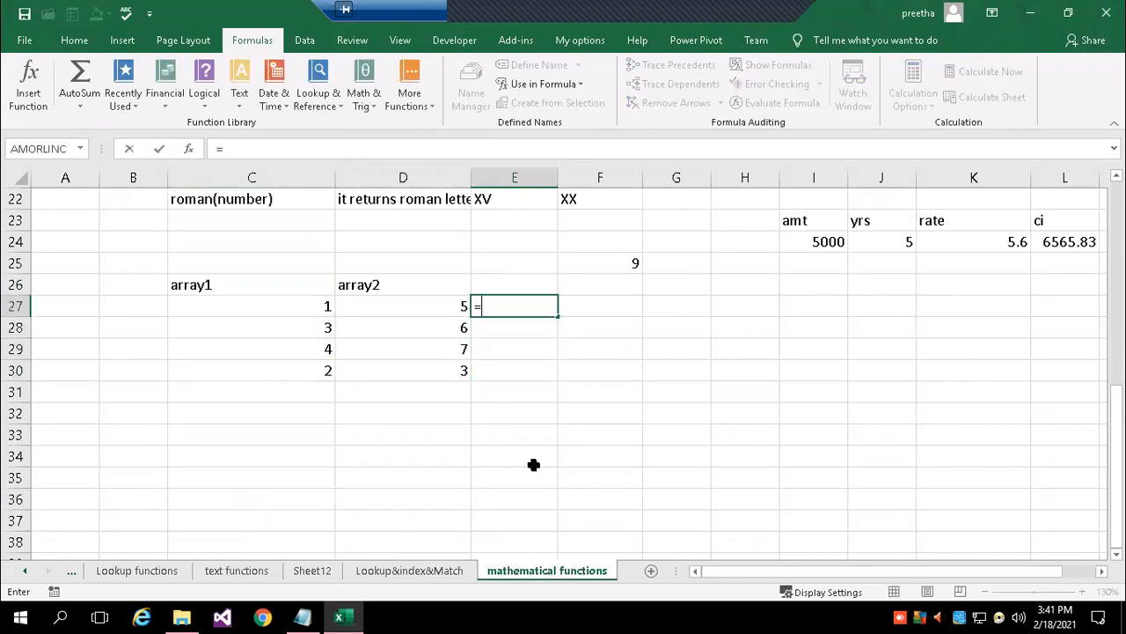
pyautogui.click(263, 306)
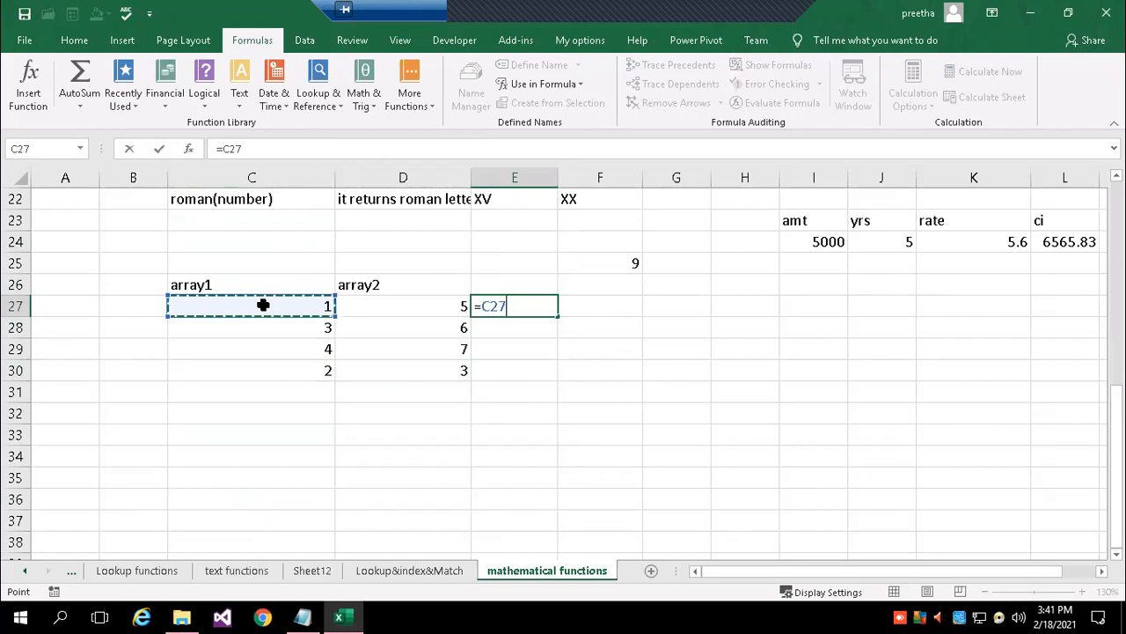
pyautogui.write('*')
pyautogui.click(421, 311)
pyautogui.press('Return')
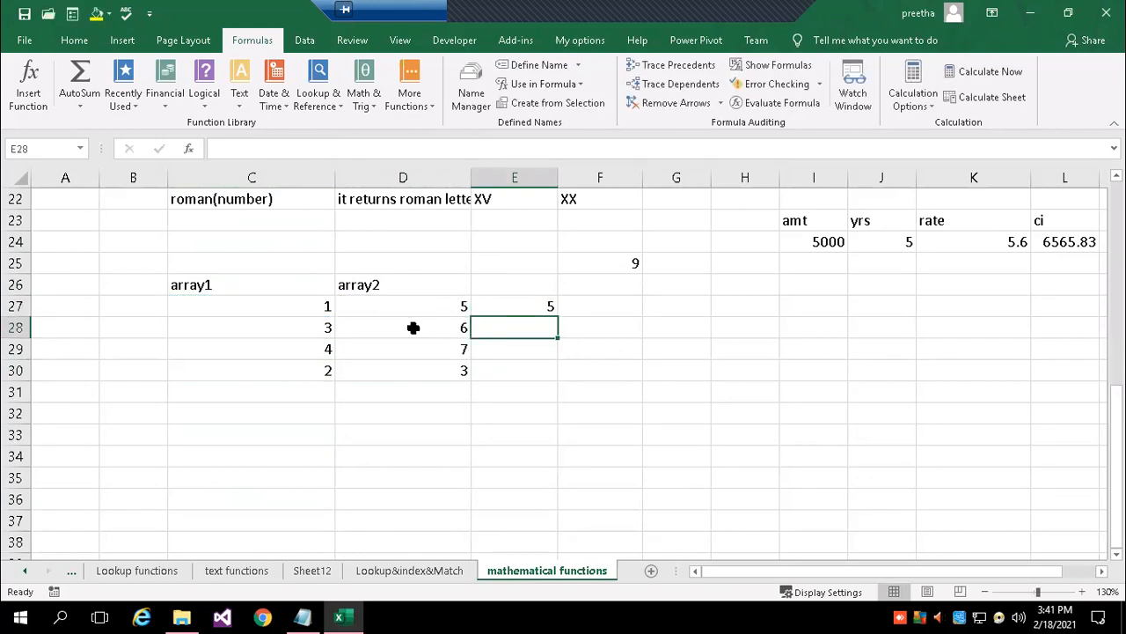
# Fill the product formula from E27 down to E30 and select the empty cell E31 below.
pyautogui.click(557, 314)
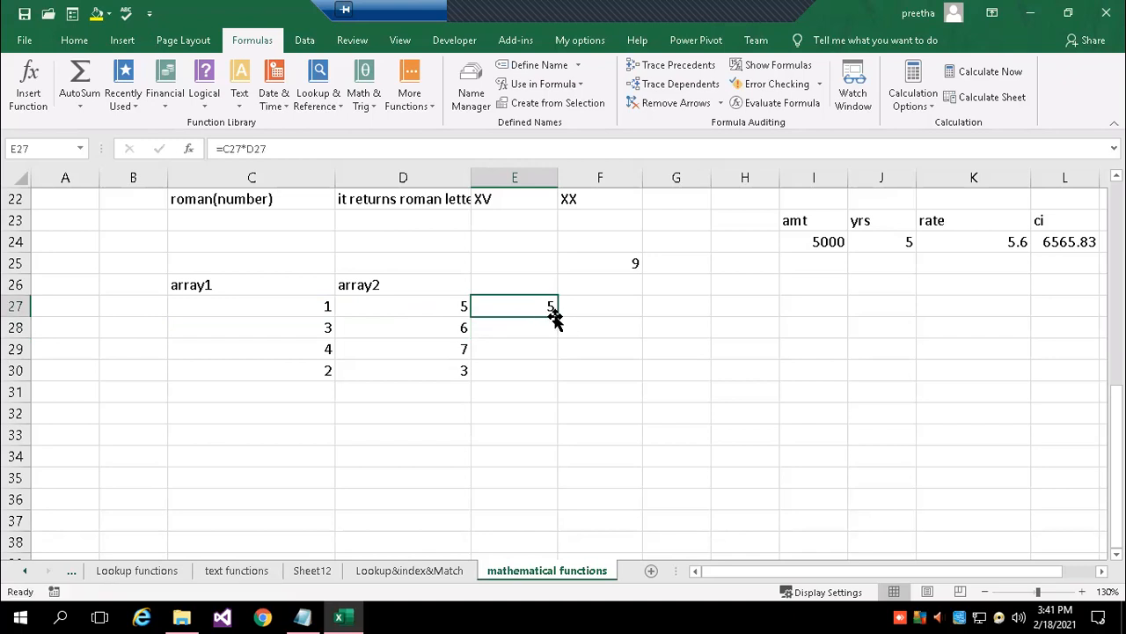
pyautogui.doubleClick(557, 315)
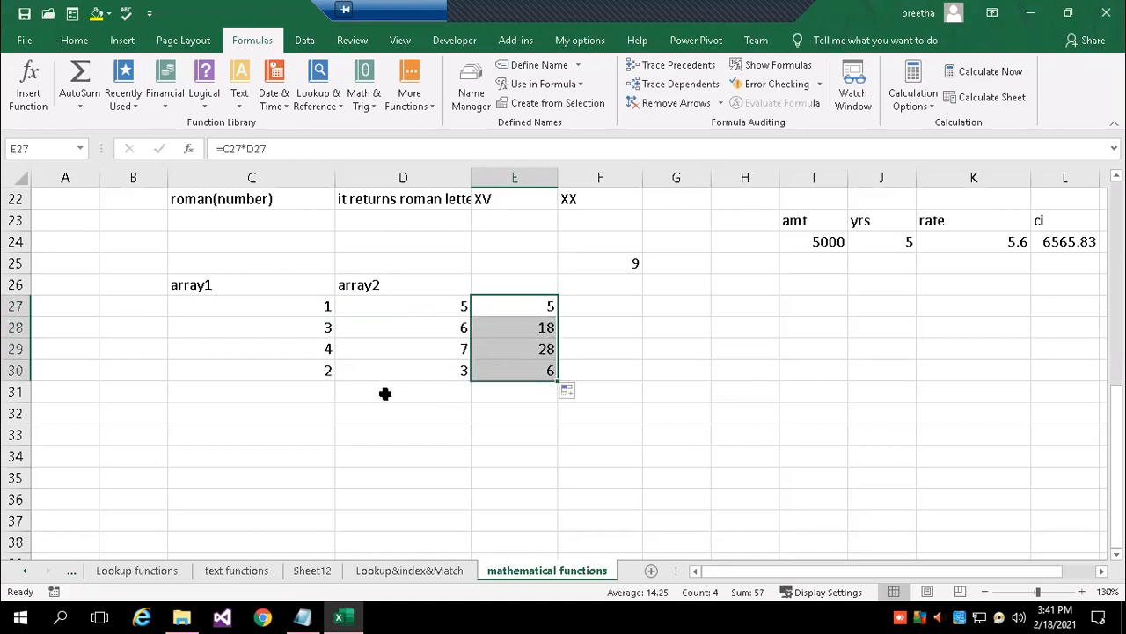
pyautogui.click(484, 396)
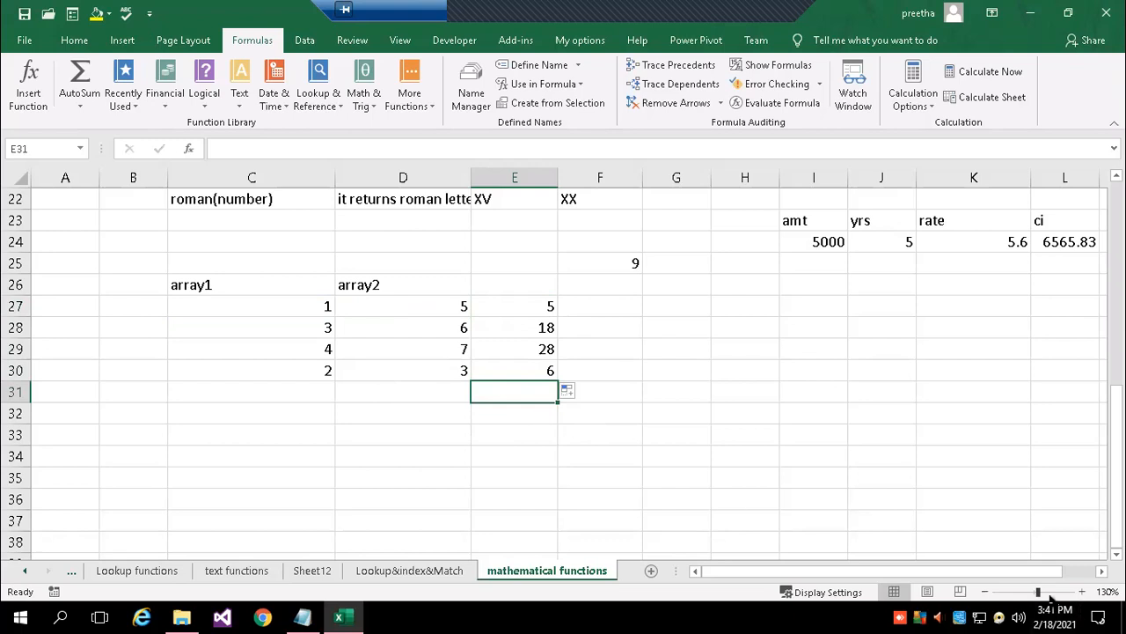
# Total the four product values E27 to E30 with a SUM formula in cell E31.
pyautogui.hotkey('alt', '=')
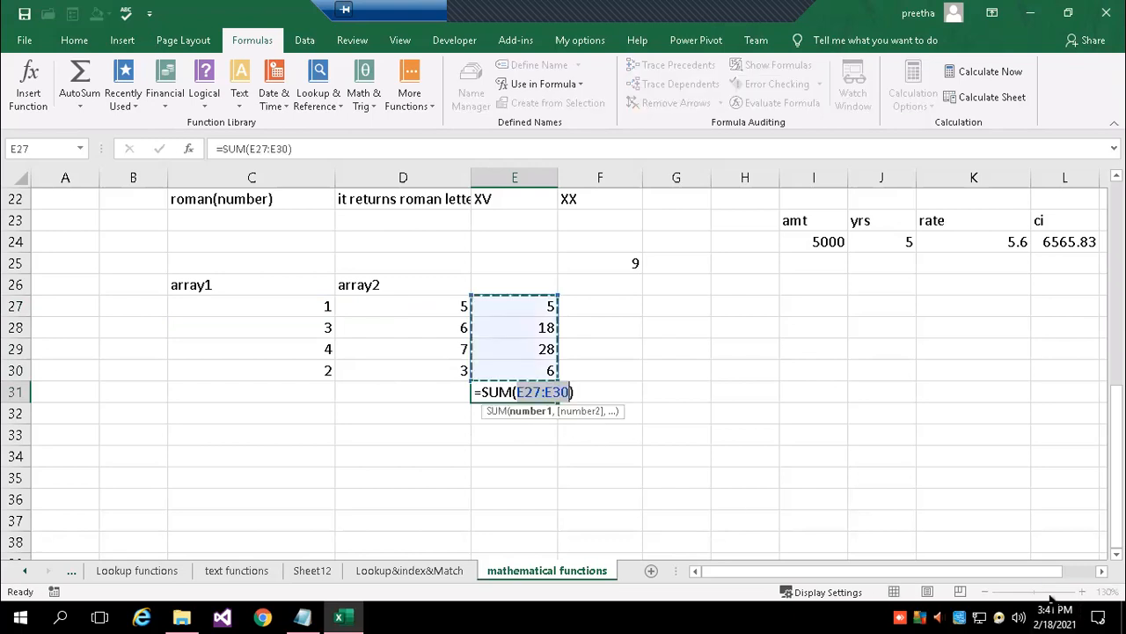
pyautogui.press('Return')
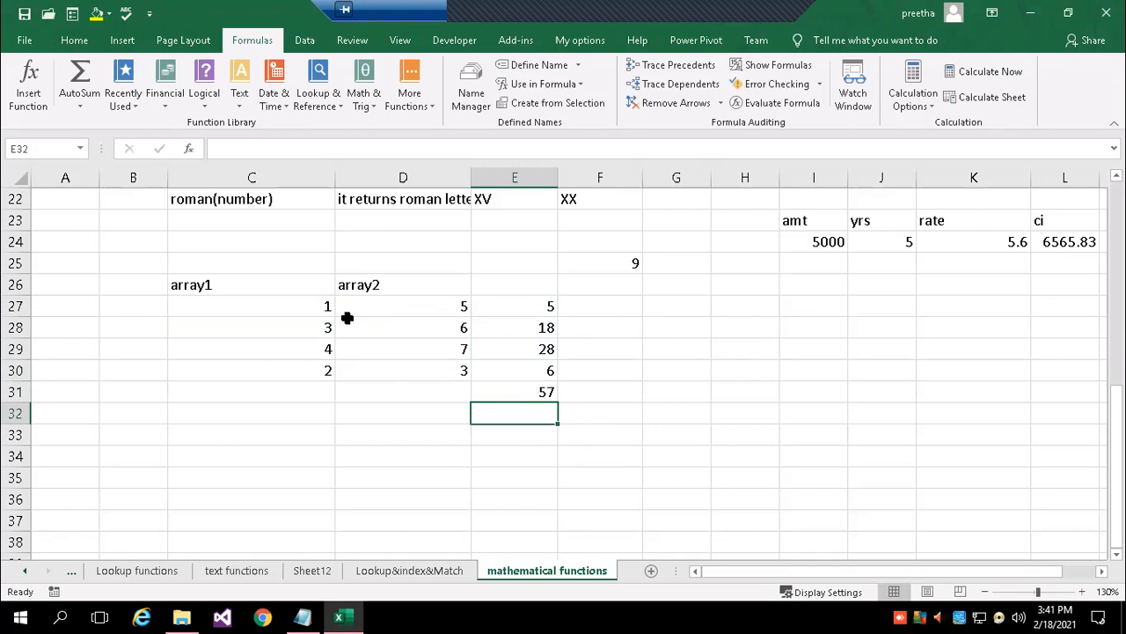
pyautogui.moveTo(308, 308); pyautogui.dragTo(438, 315)
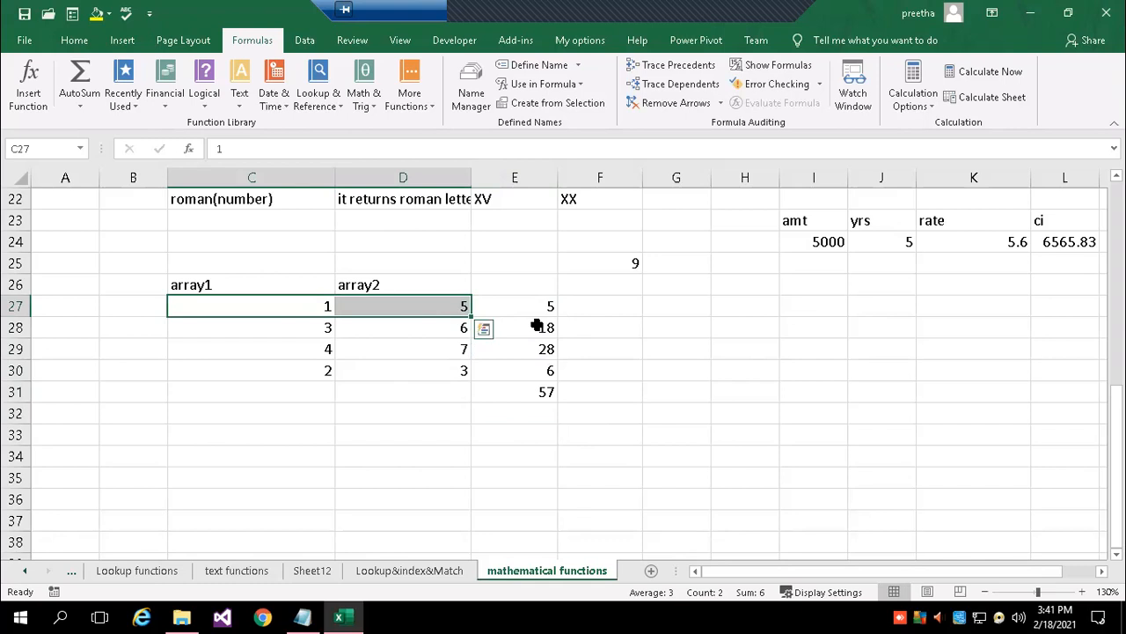
pyautogui.click(535, 394)
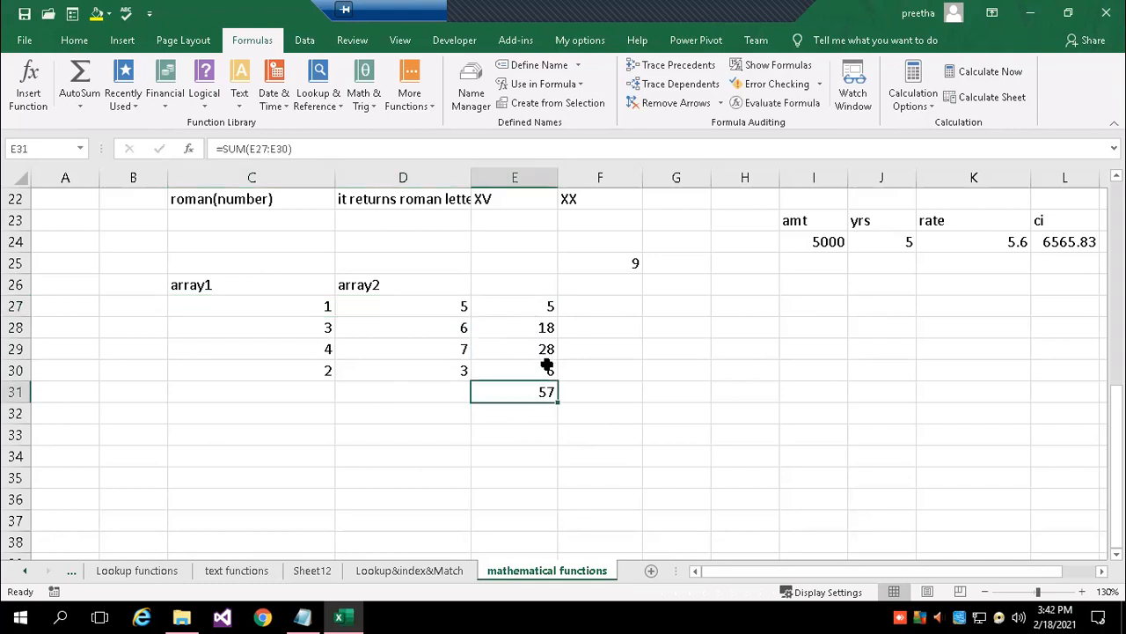
# Enter the formula =SUMPRODUCT(C27:C30,D27:D30) in cell D33.
pyautogui.click(395, 431)
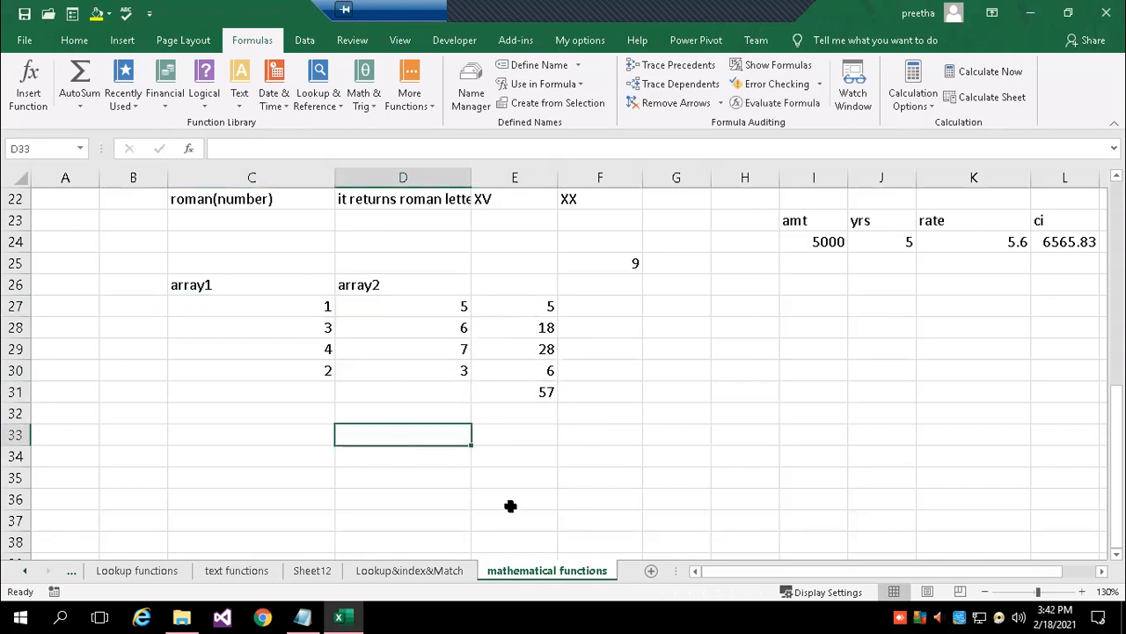
pyautogui.write('=su')
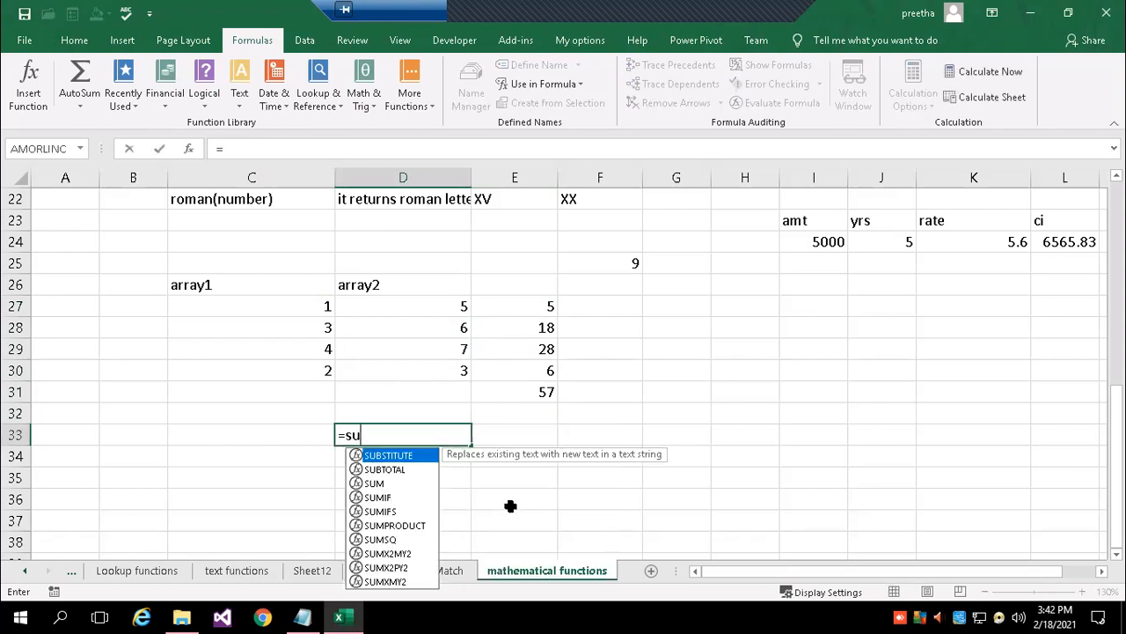
pyautogui.write('mp')
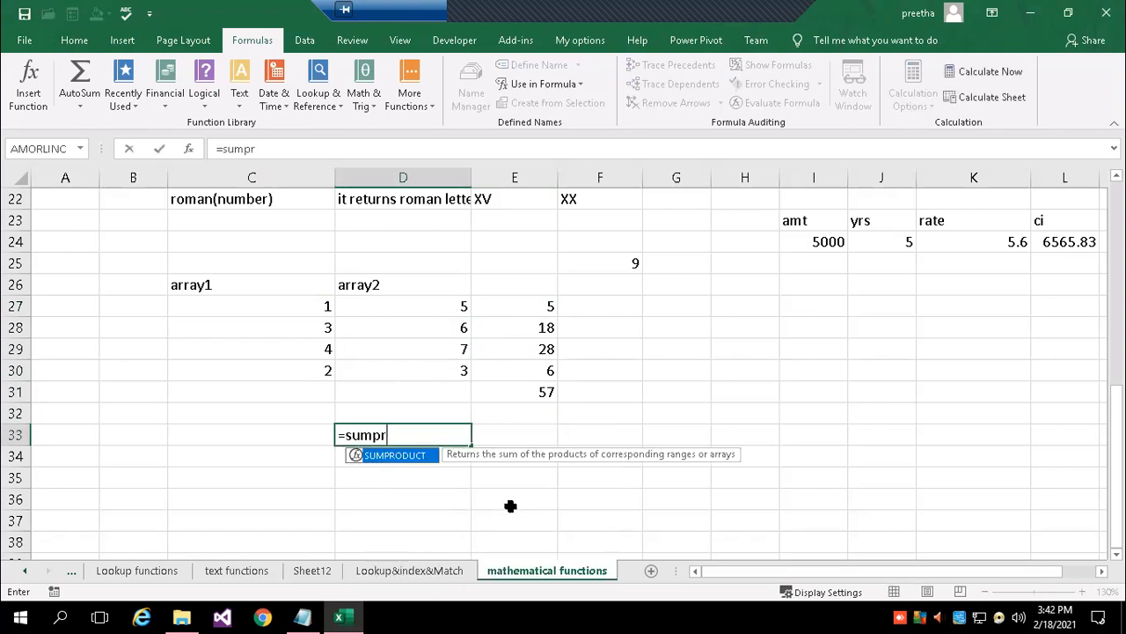
pyautogui.write('r')
pyautogui.press('Tab')
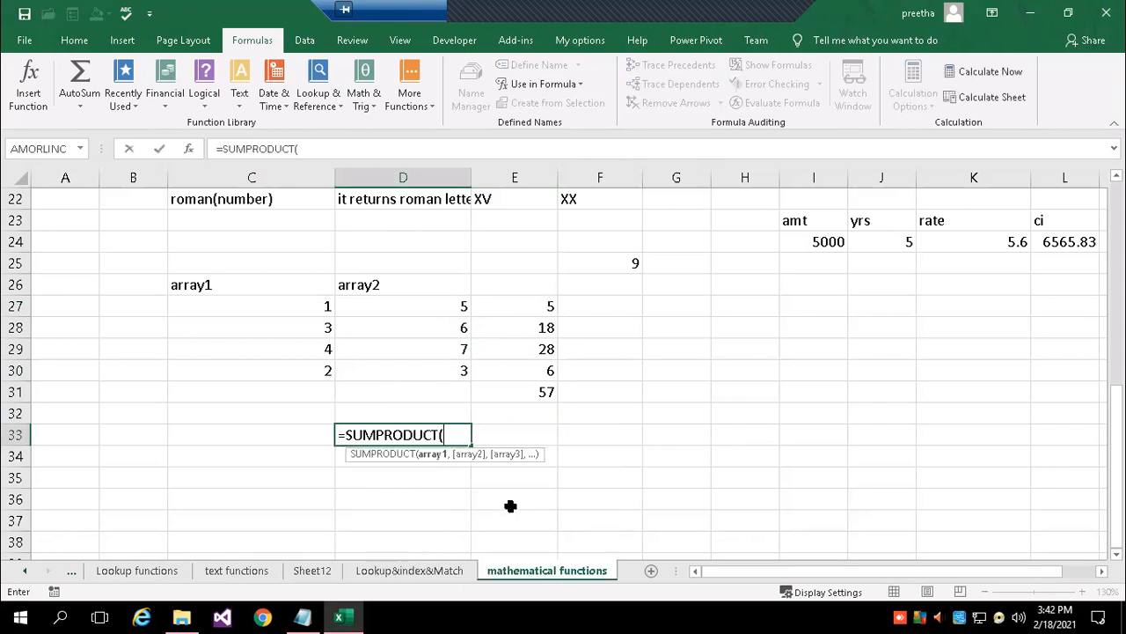
pyautogui.moveTo(306, 308); pyautogui.dragTo(308, 363)
pyautogui.write(',')
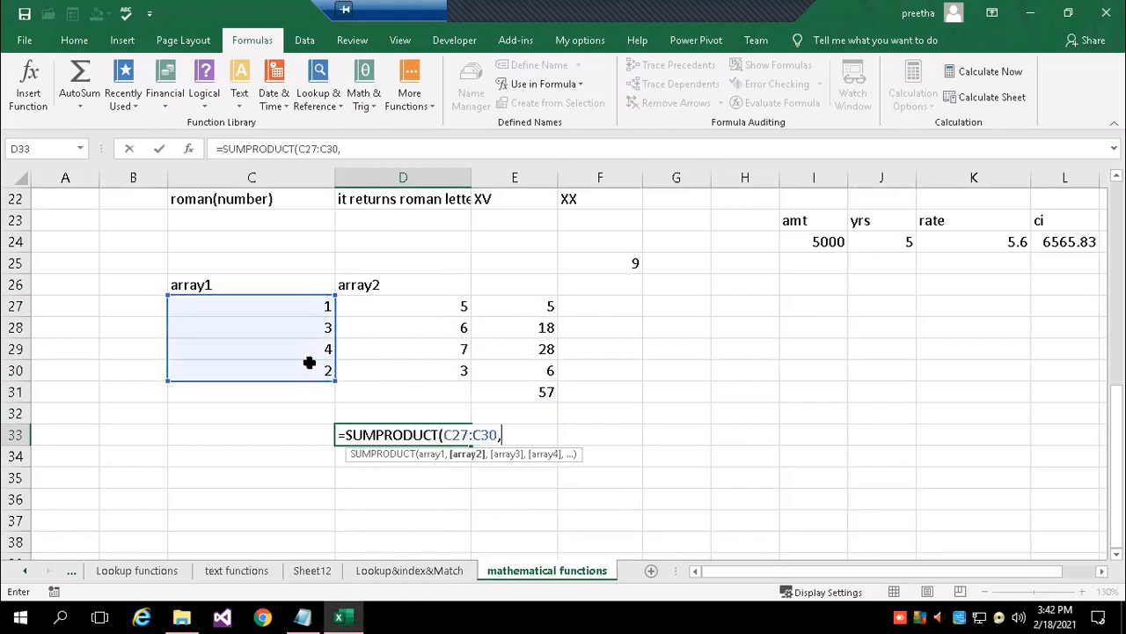
pyautogui.moveTo(432, 305); pyautogui.dragTo(429, 380)
pyautogui.write(')')
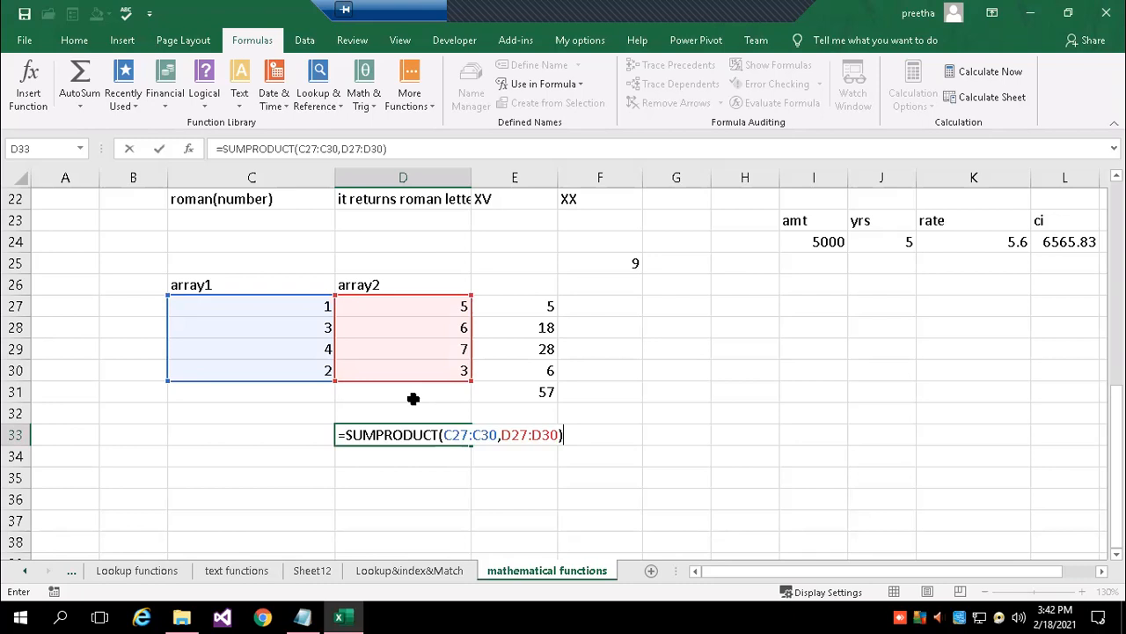
pyautogui.press('Return')
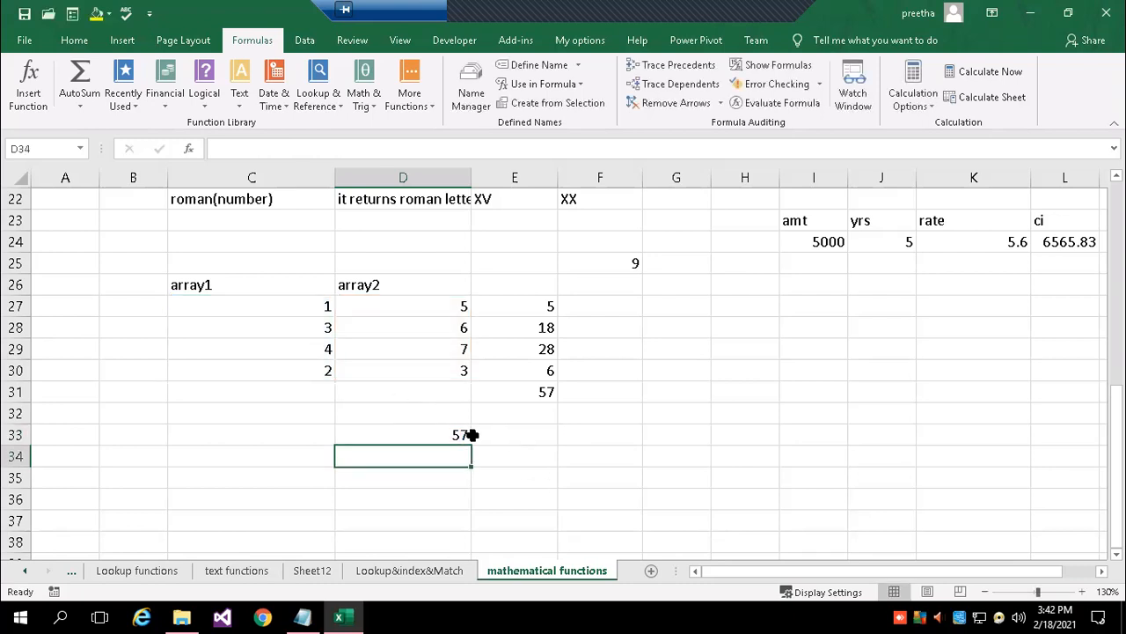
# Compare the SUMPRODUCT formula in D33 with the row products in E27 to E30 and their SUM formula in E31.
pyautogui.click(466, 435)
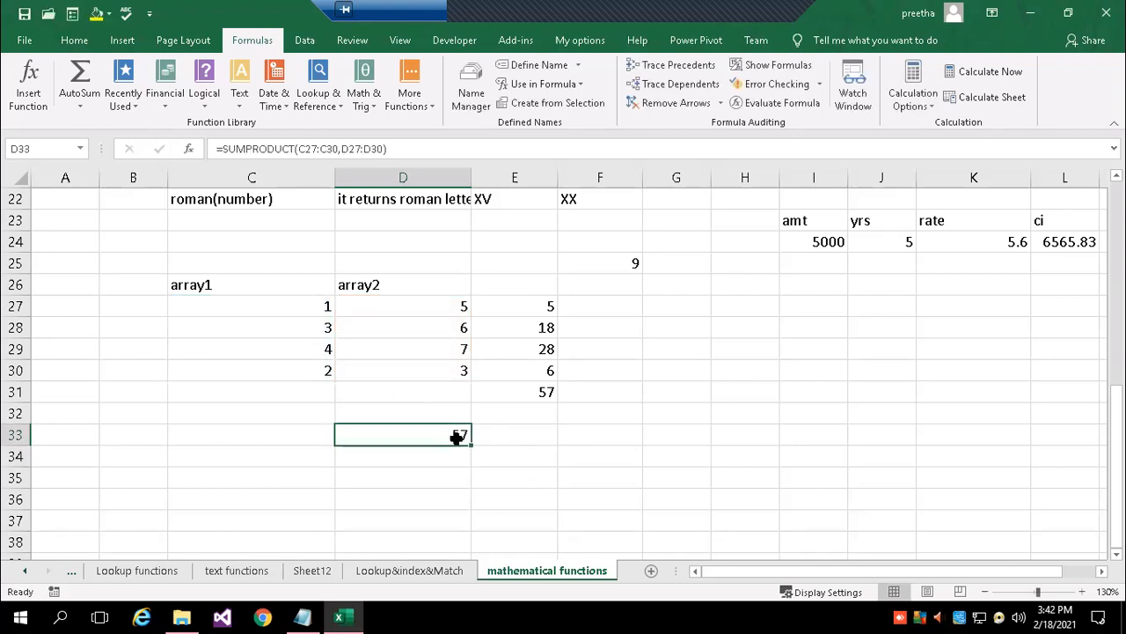
pyautogui.click(544, 398)
pyautogui.click(528, 310)
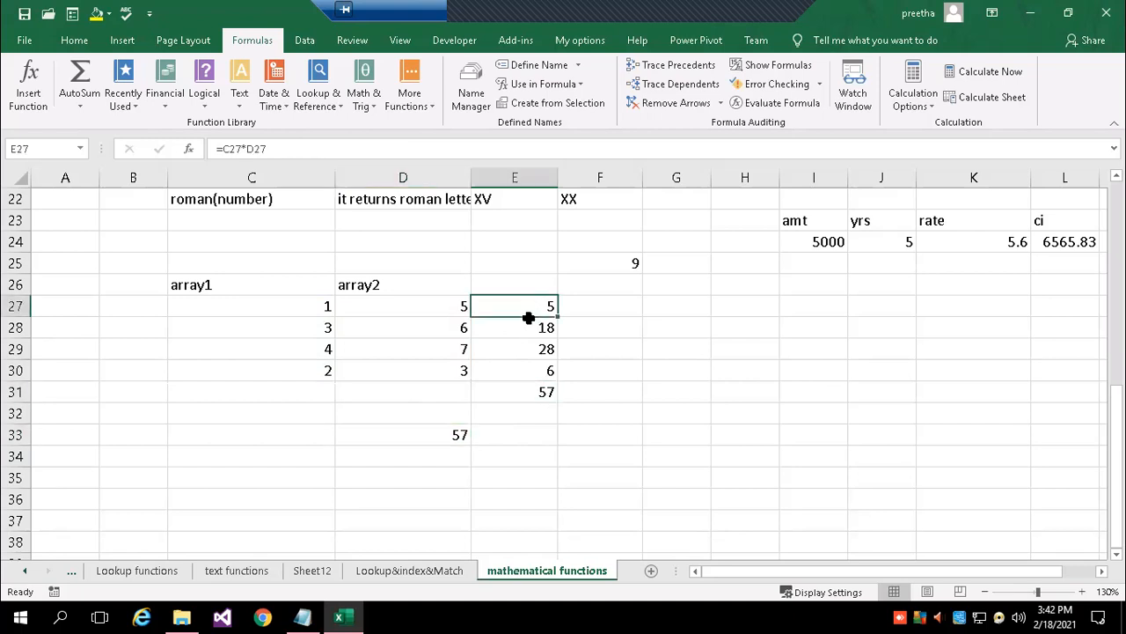
pyautogui.moveTo(528, 318); pyautogui.dragTo(528, 371)
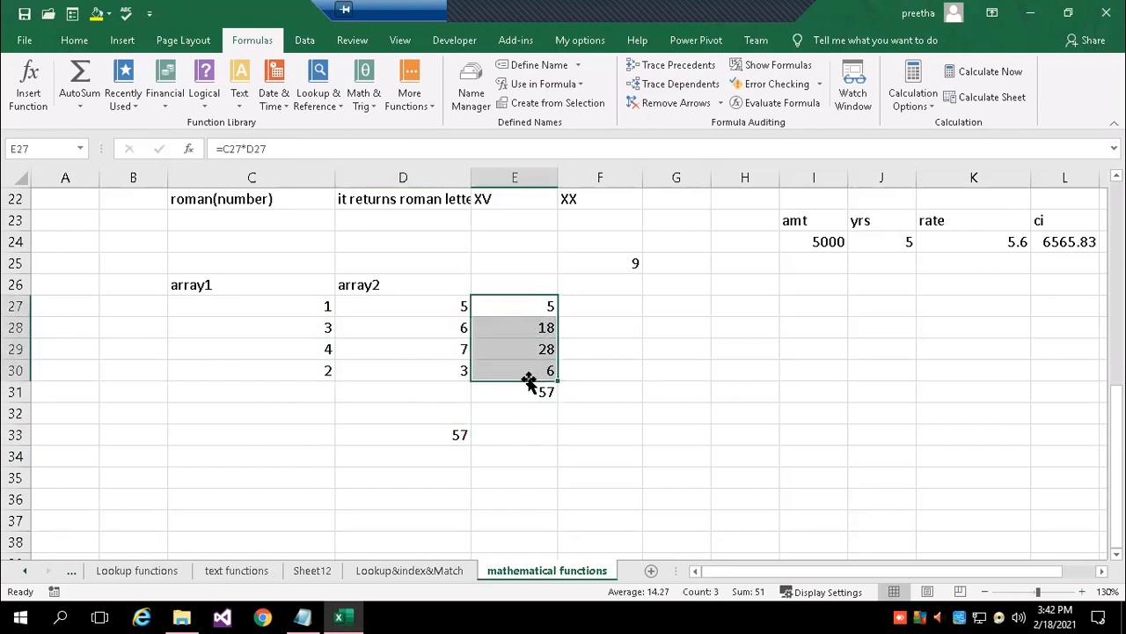
pyautogui.click(528, 402)
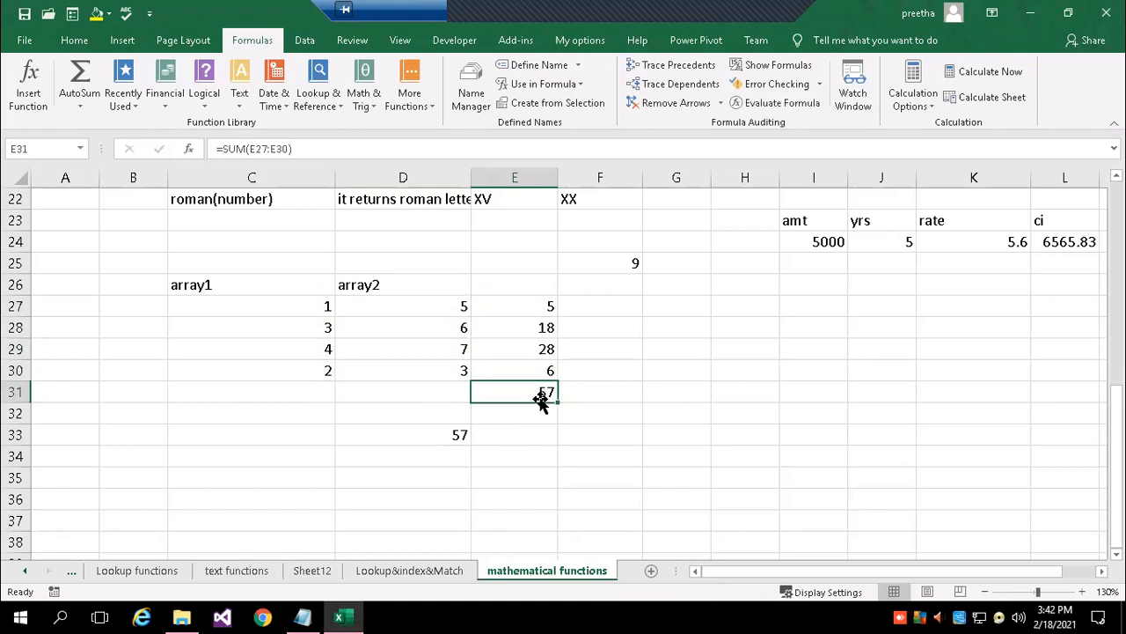
pyautogui.doubleClick(538, 395)
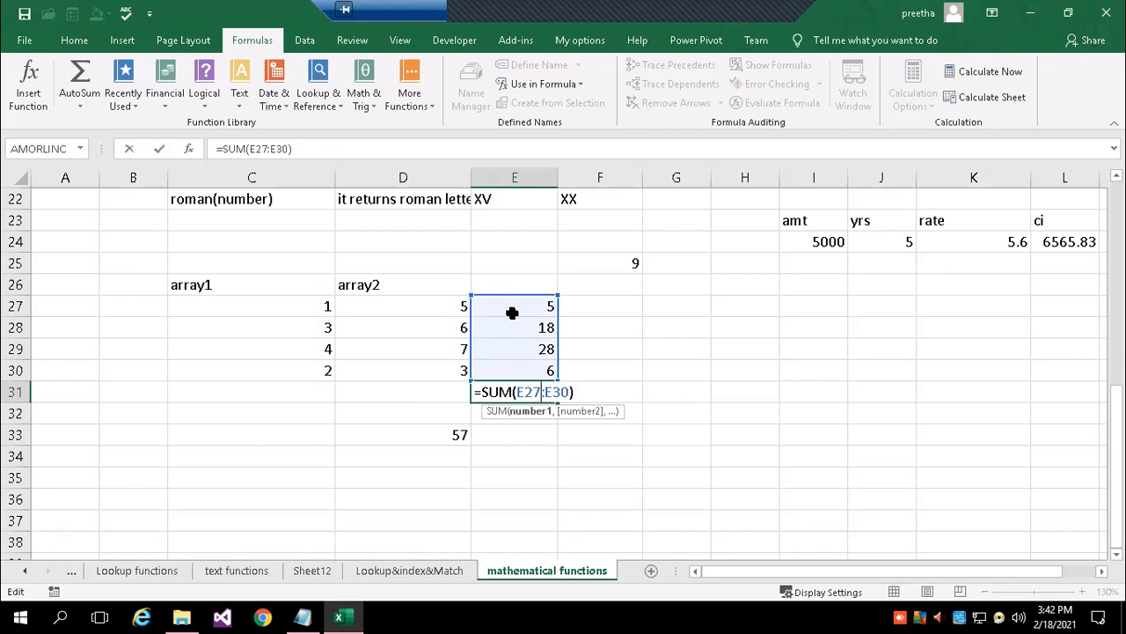
pyautogui.press('Return')
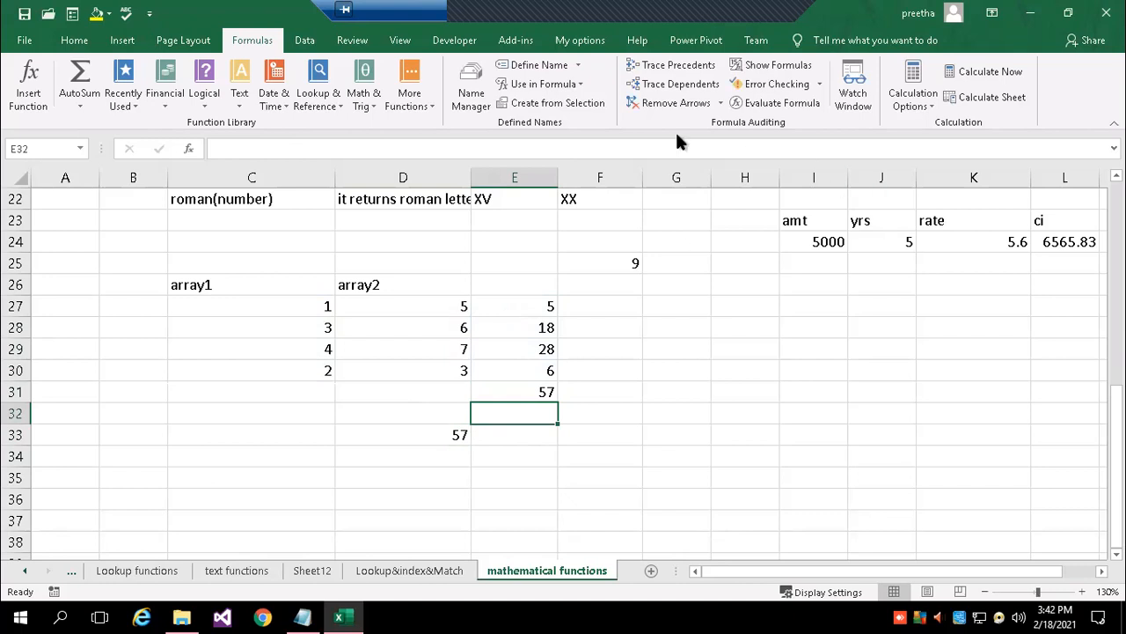
# Replace the array1 and array2 headings in cells C26 and D26 with qty and price.
pyautogui.click(261, 284)
pyautogui.write('qty')
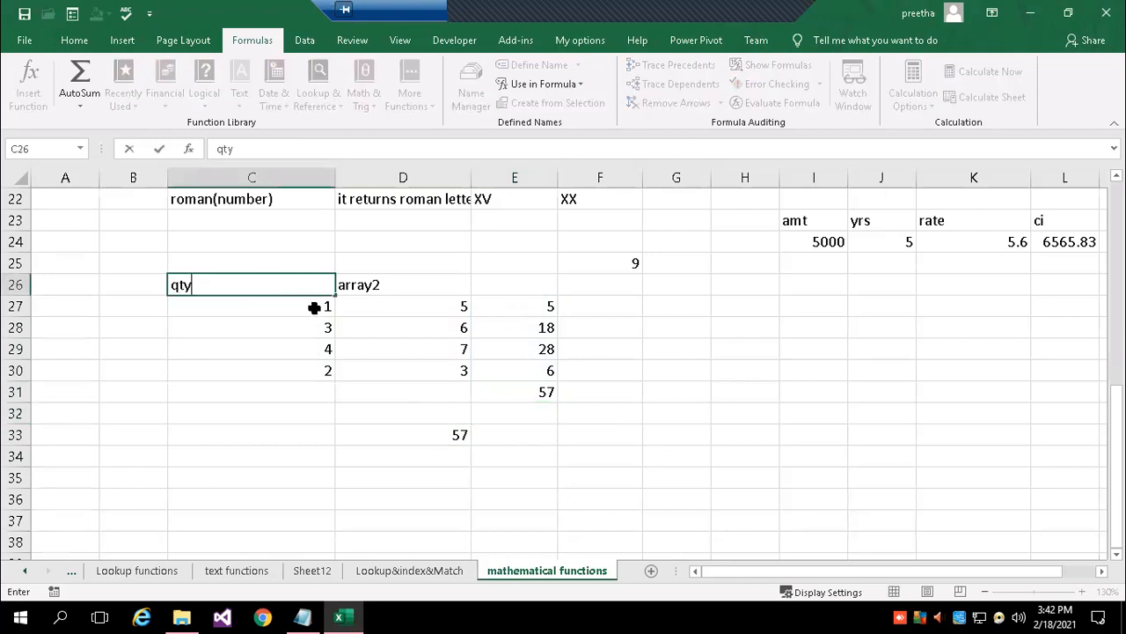
pyautogui.press('Tab')
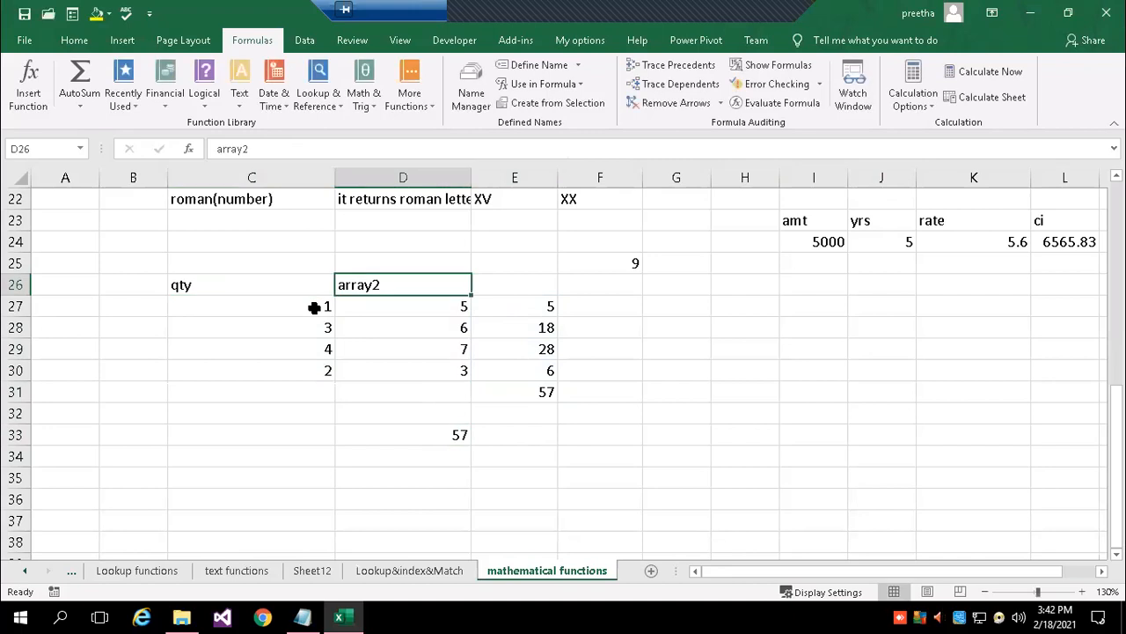
pyautogui.write('price')
pyautogui.press('Return')
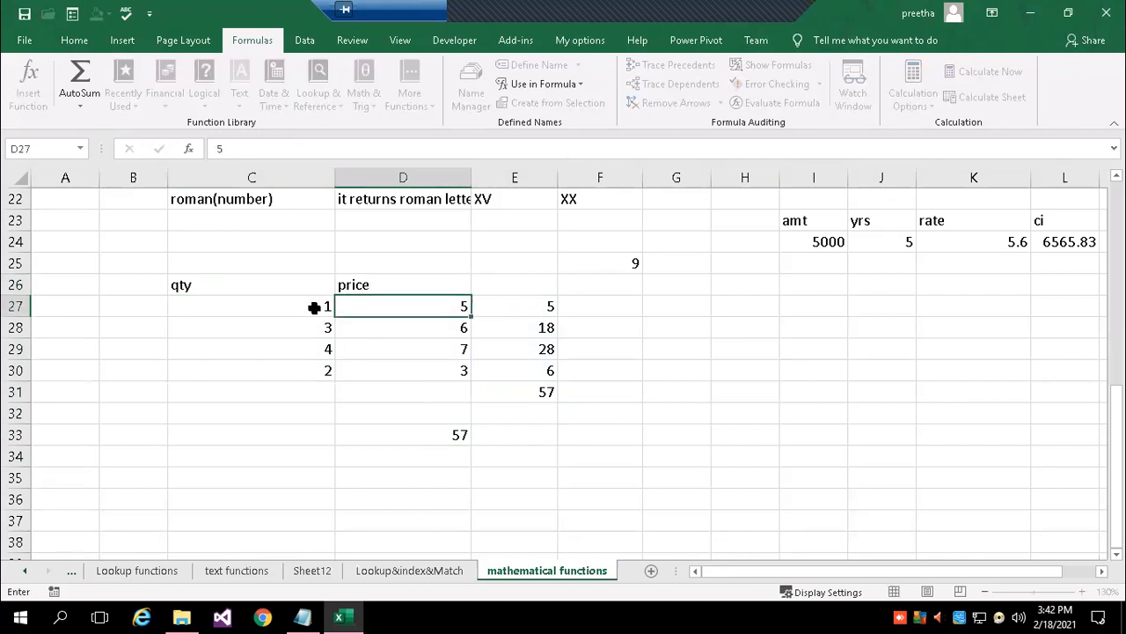
# Add the heading pcode in cell B26, beside the qty heading.
pyautogui.press('Left')
pyautogui.press('Left')
pyautogui.press('Up')
pyautogui.write('pcode')
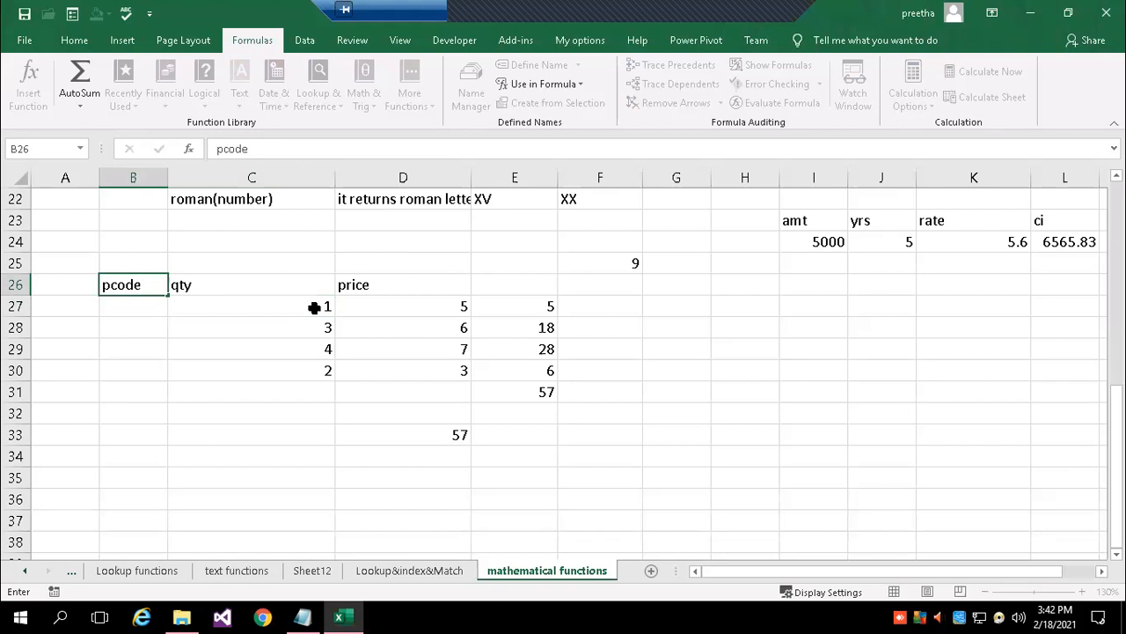
pyautogui.press('Return')
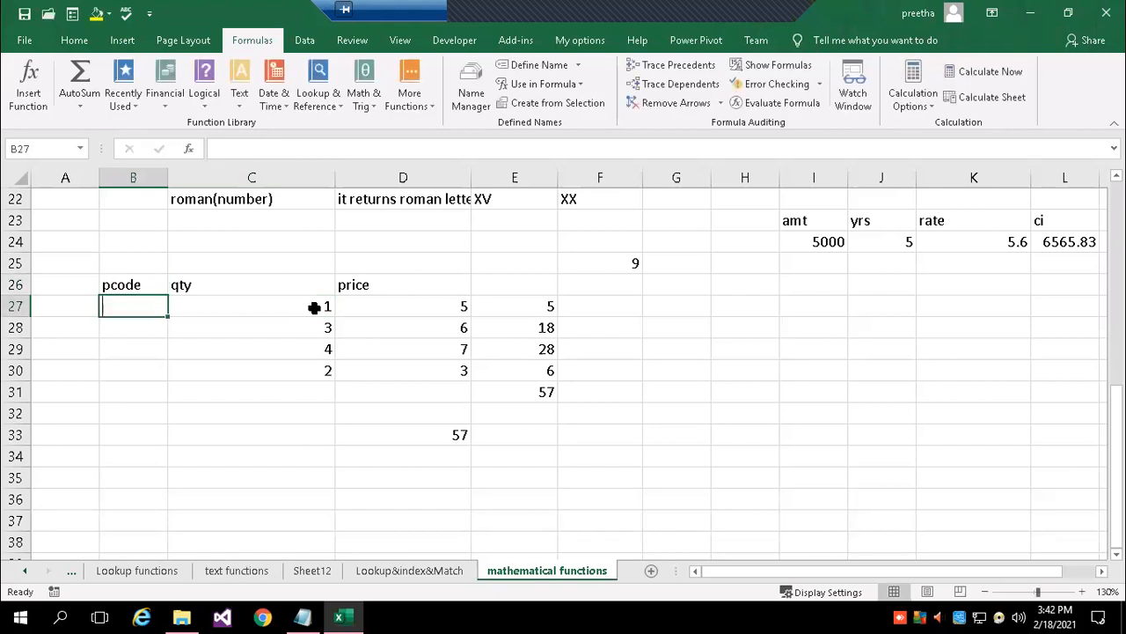
# Enter the product codes p1111, pe333 and pfff-3434 under pcode in cells B27 to B29.
pyautogui.write('p1111')
pyautogui.press('Return')
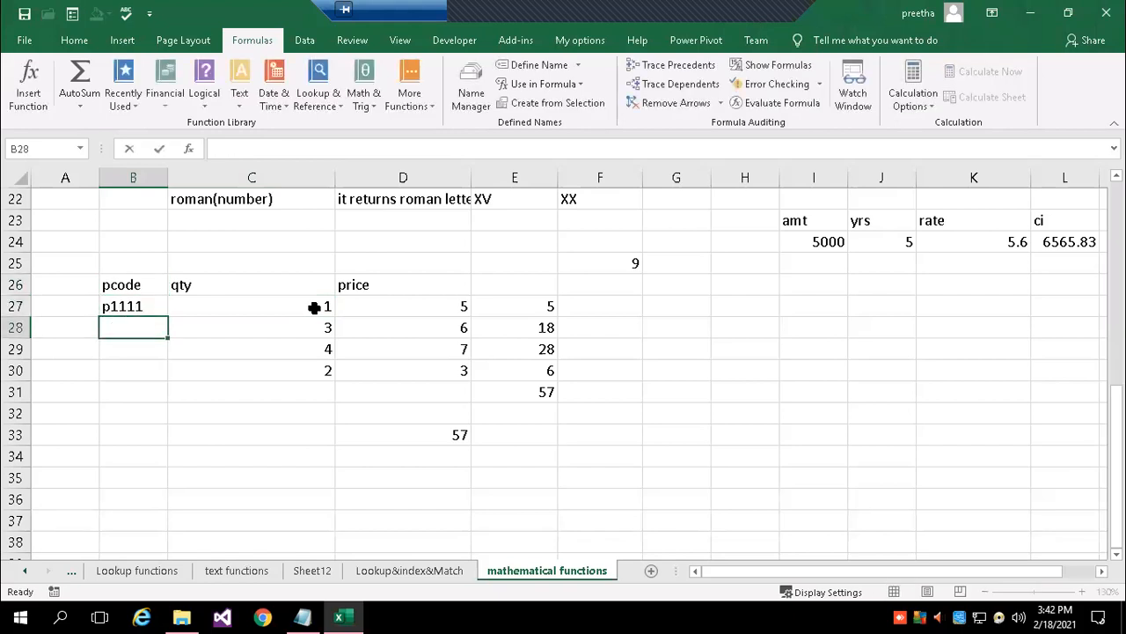
pyautogui.write('pe333')
pyautogui.press('Return')
pyautogui.write('p4444')
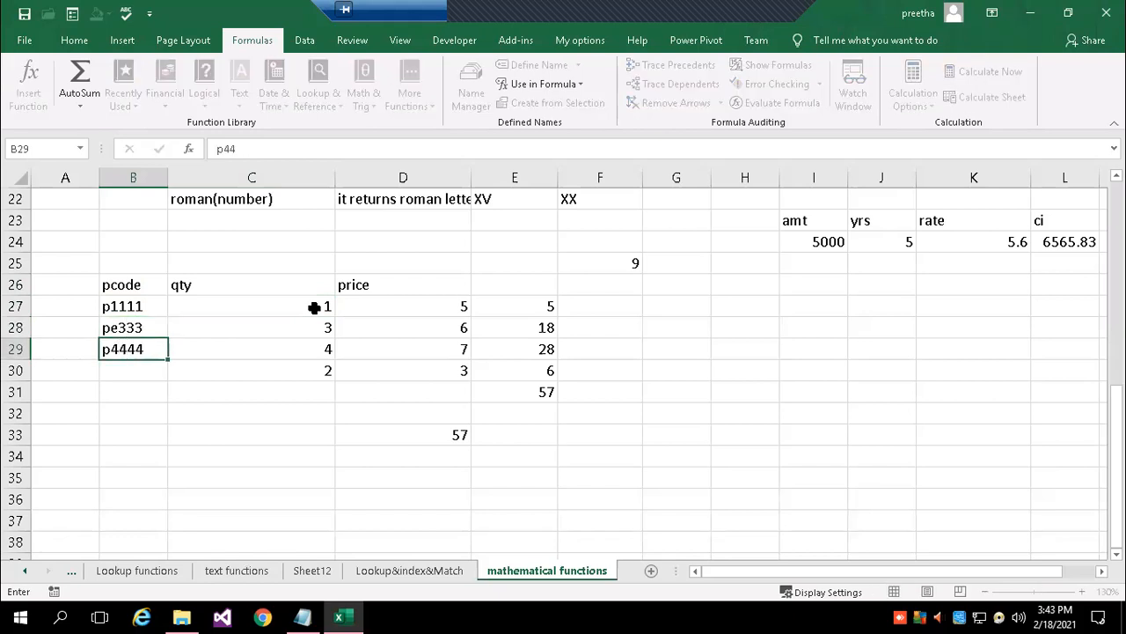
pyautogui.press('Up')
pyautogui.press('Down')
pyautogui.write('pff')
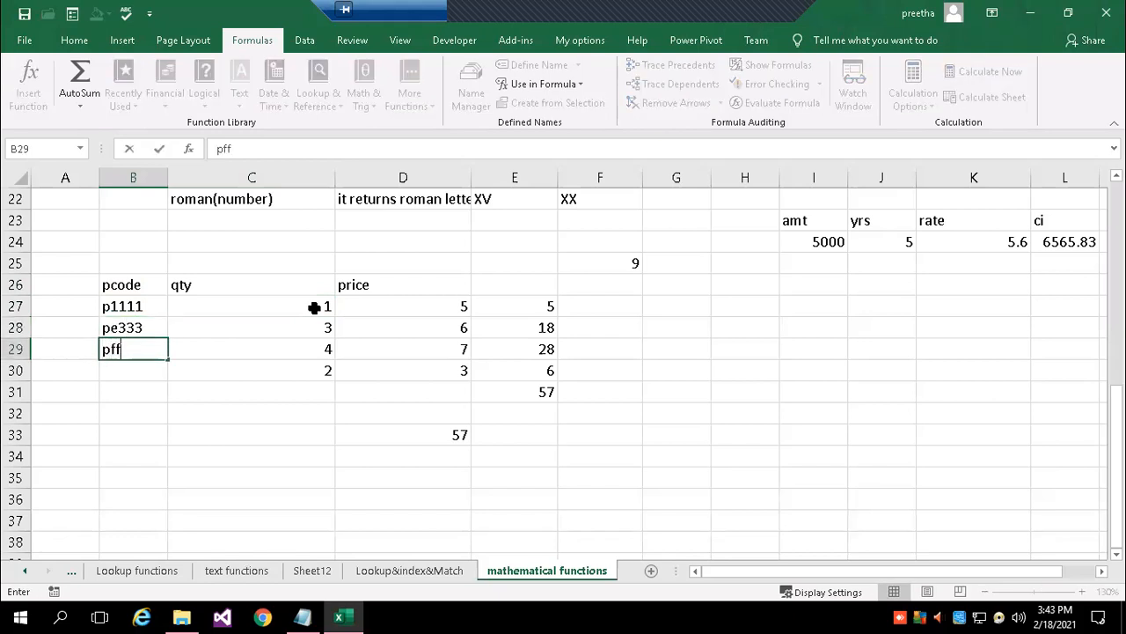
pyautogui.write('f-3434')
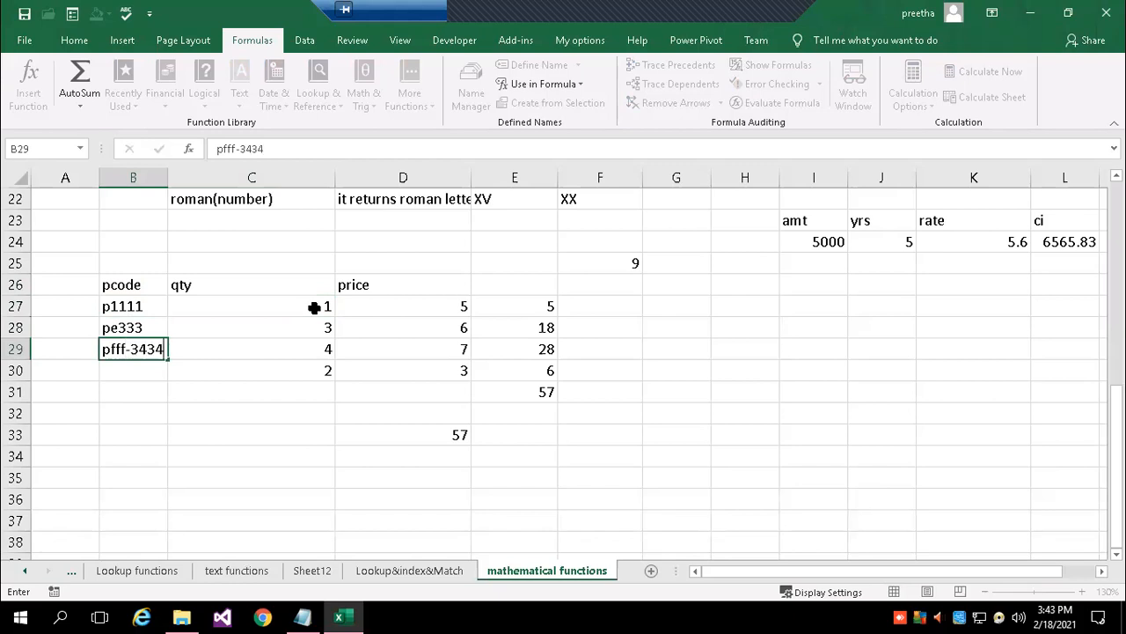
pyautogui.press('Return')
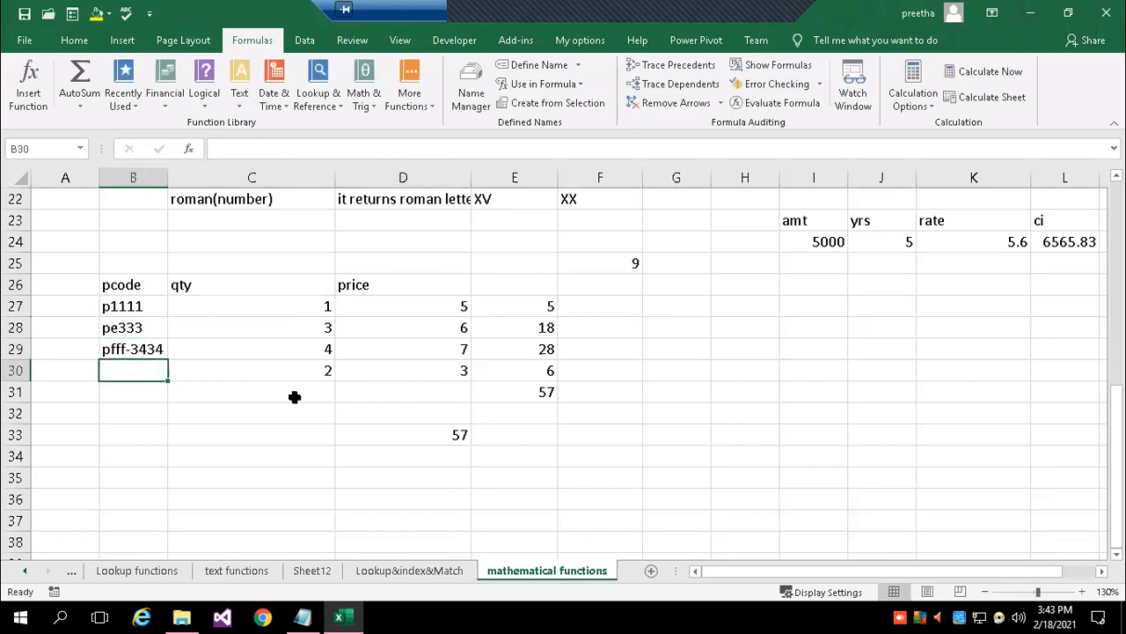
# Enter the label total sales in cell C31 below the quantities.
pyautogui.click(255, 393)
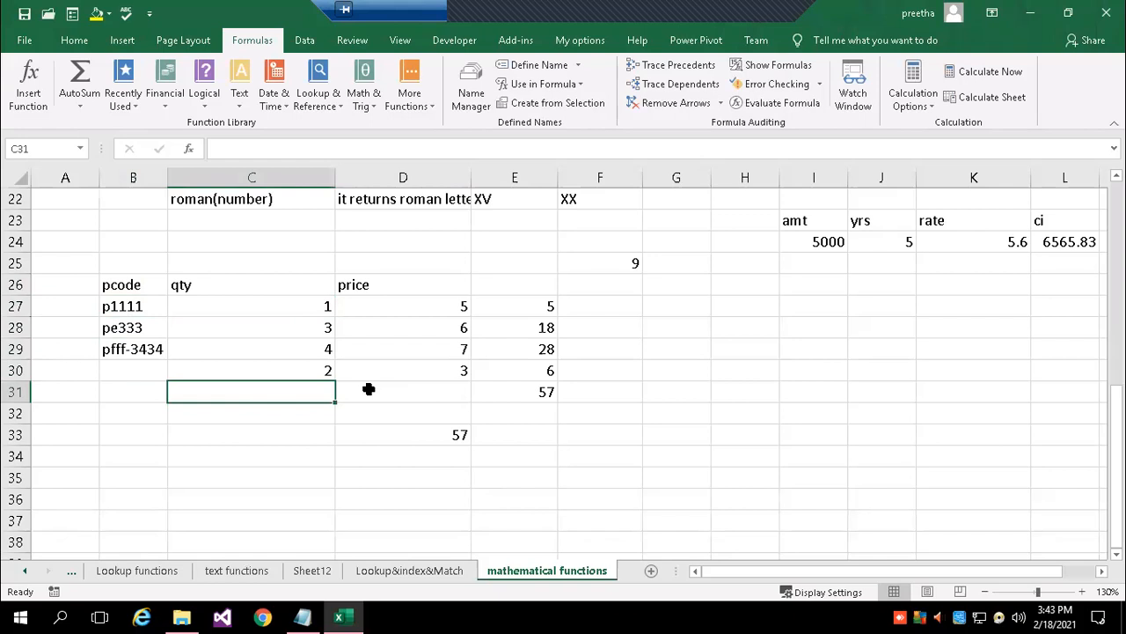
pyautogui.write('total')
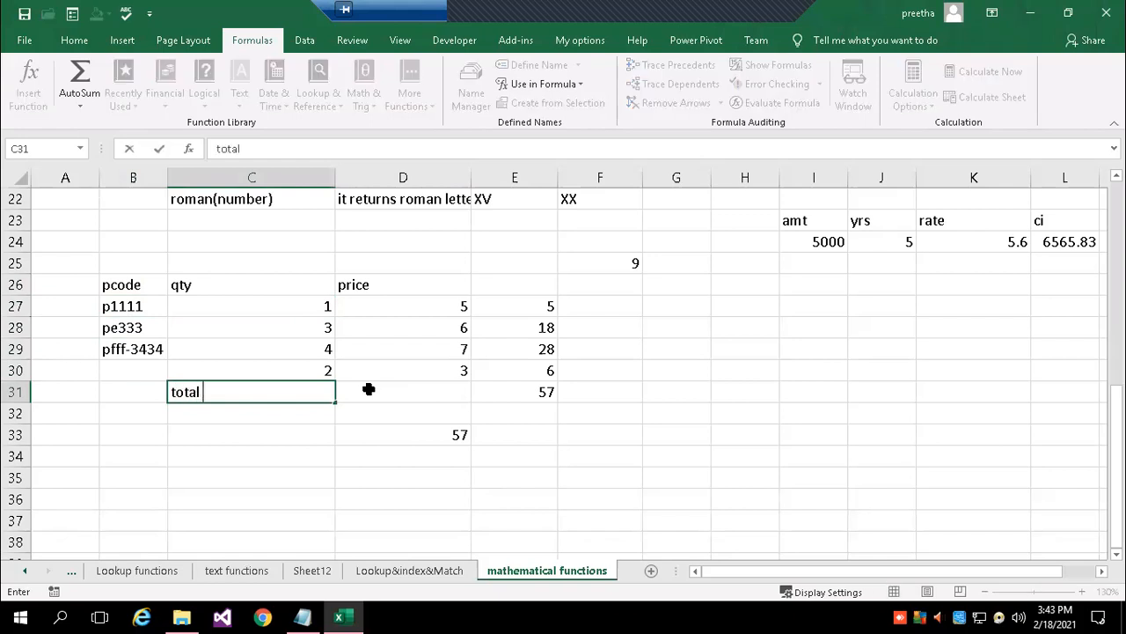
pyautogui.write(' sales')
pyautogui.press('Return')
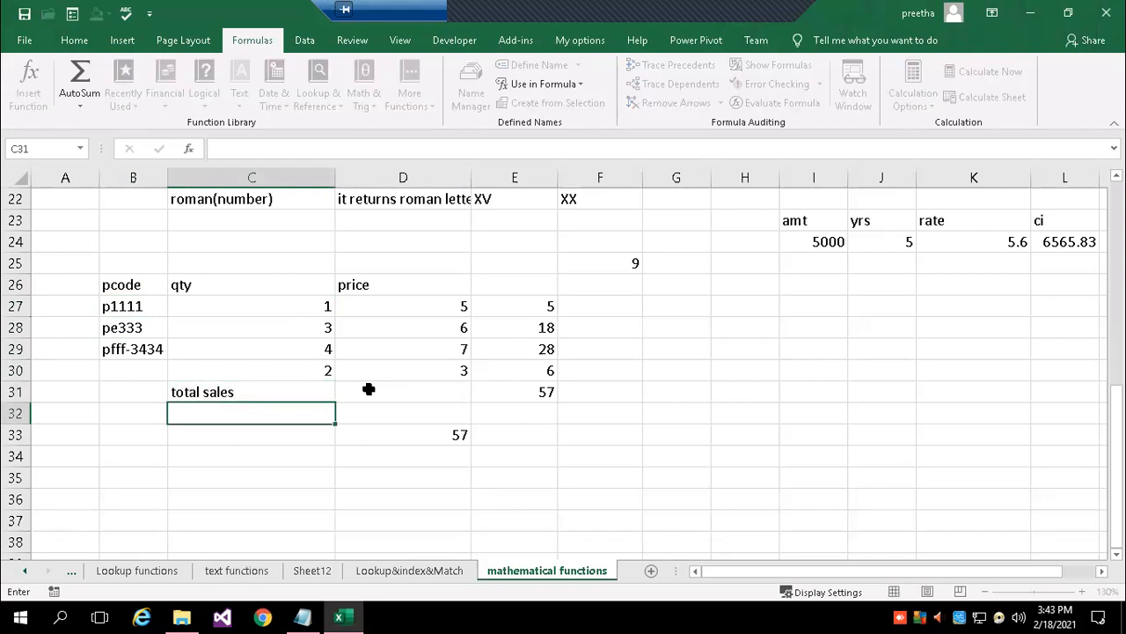
# Review the total sales formula in E31, the quantity-times-price formulas above it, and the SUMPRODUCT formula in D33.
pyautogui.click(541, 391)
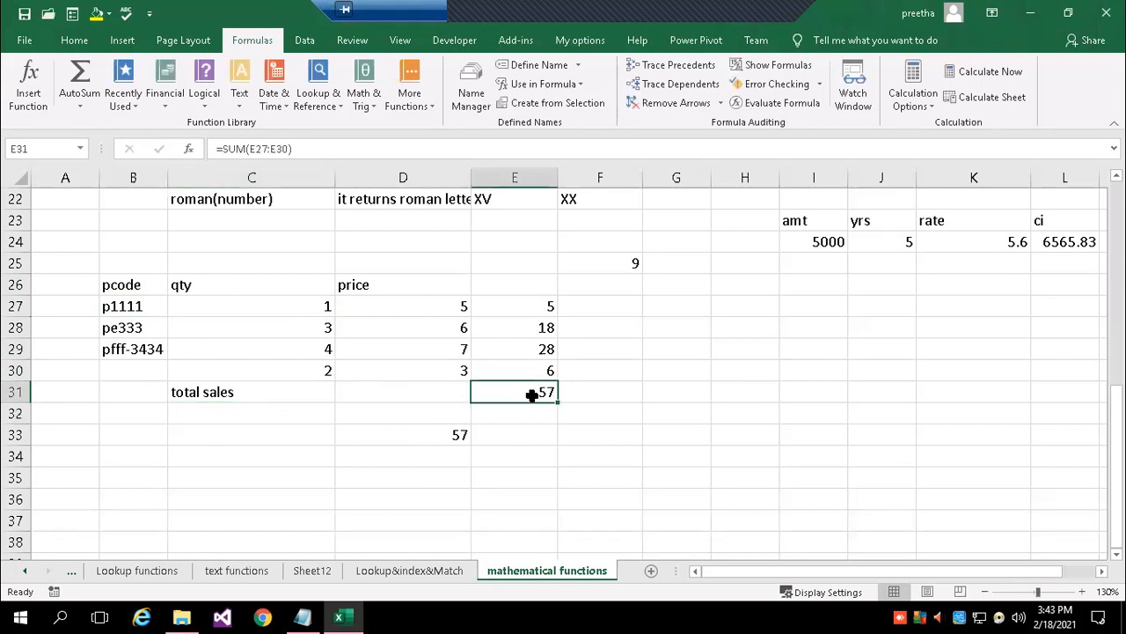
pyautogui.moveTo(545, 307); pyautogui.dragTo(545, 369)
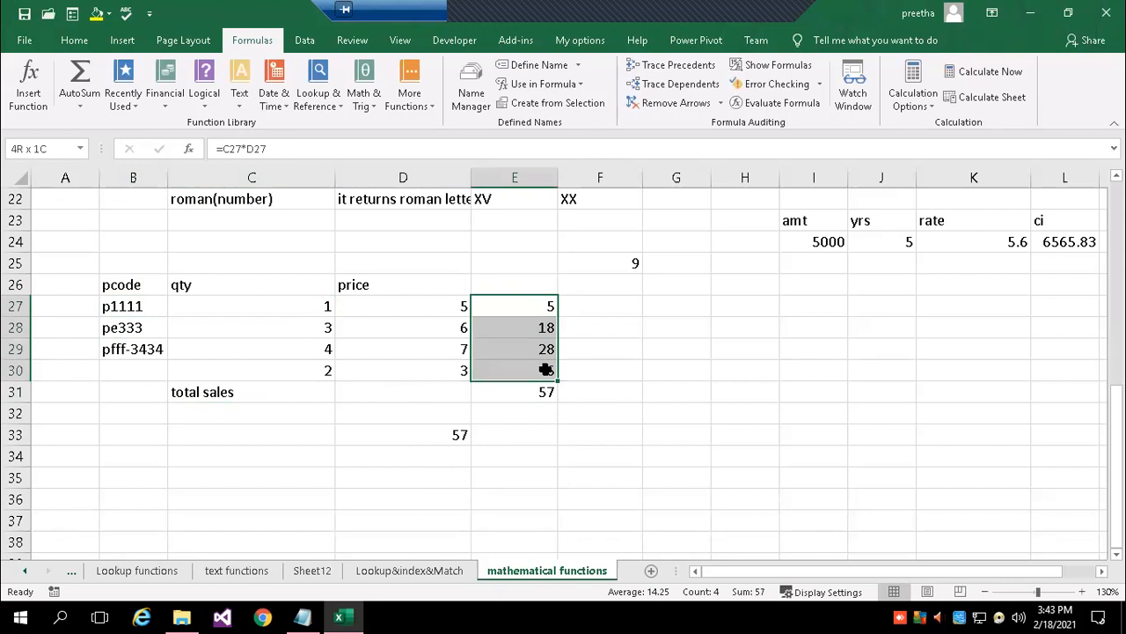
pyautogui.doubleClick(531, 305)
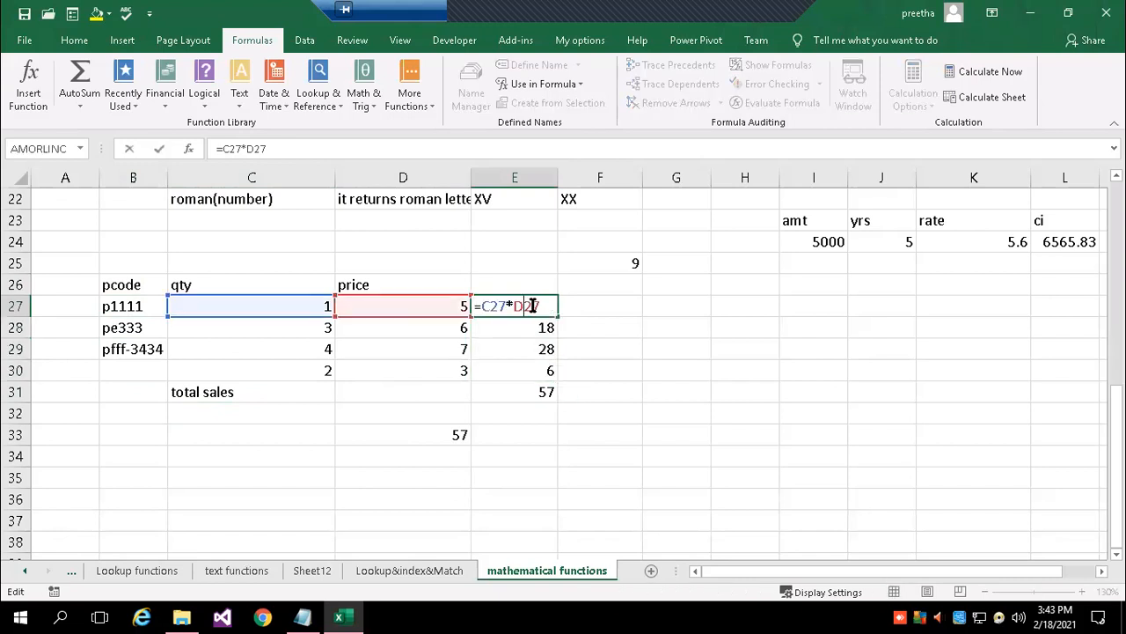
pyautogui.click(521, 326)
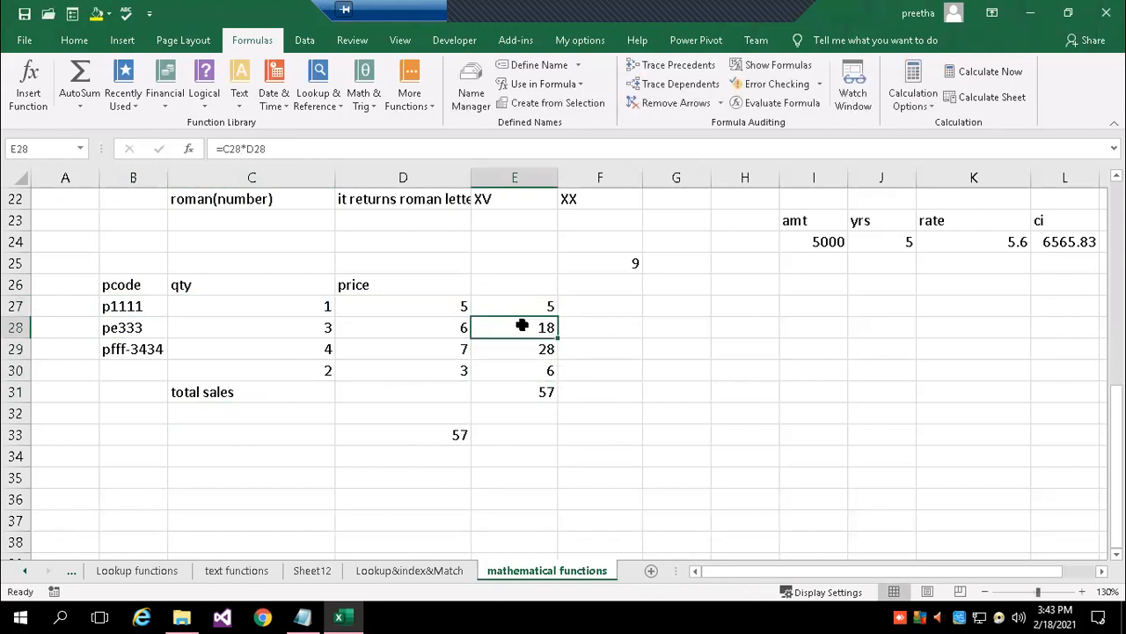
pyautogui.click(528, 389)
pyautogui.click(441, 438)
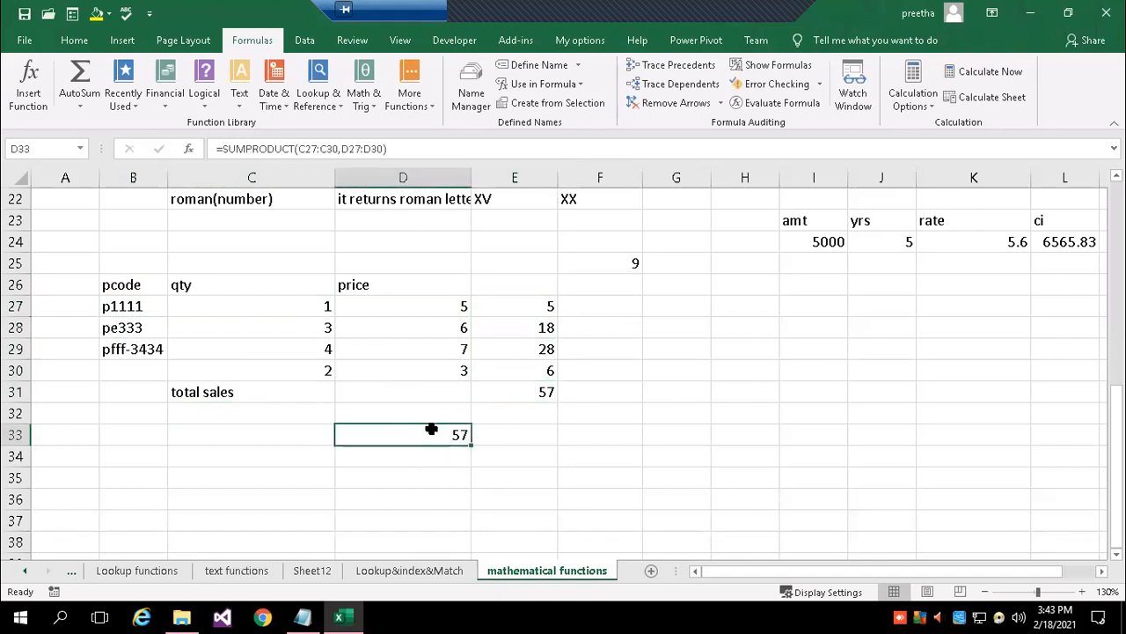
# Calculate total sales in cell F33 with SUMPRODUCT over the quantities C27:C30 and the prices D27:D30.
pyautogui.click(404, 148)
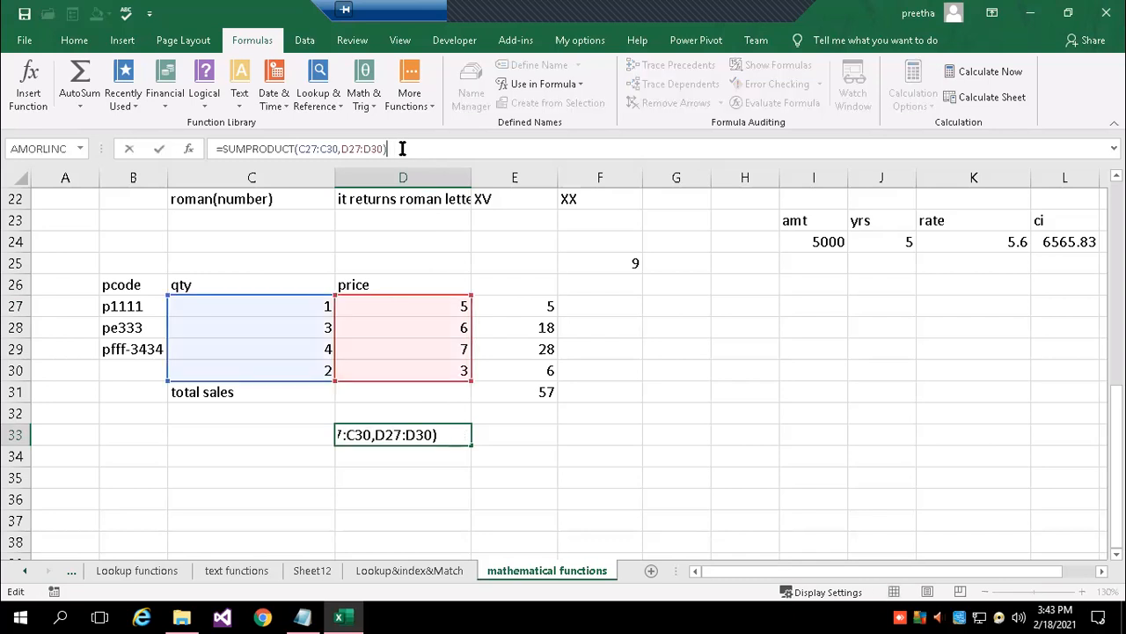
pyautogui.hotkey('ctrl', 'Return')
pyautogui.click(607, 440)
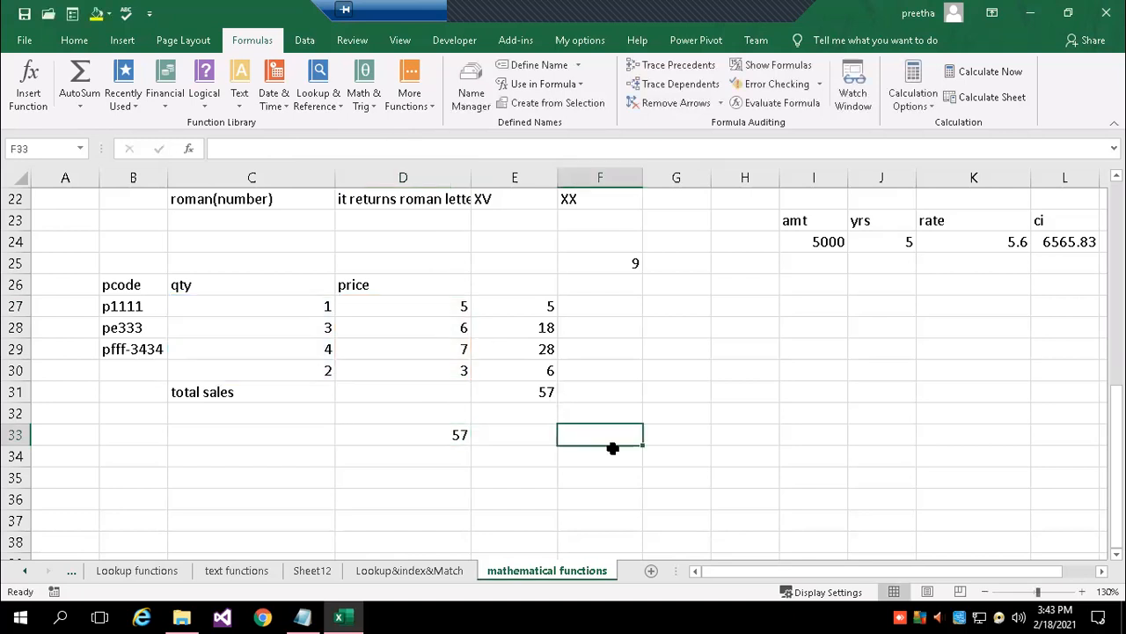
pyautogui.write('=sum')
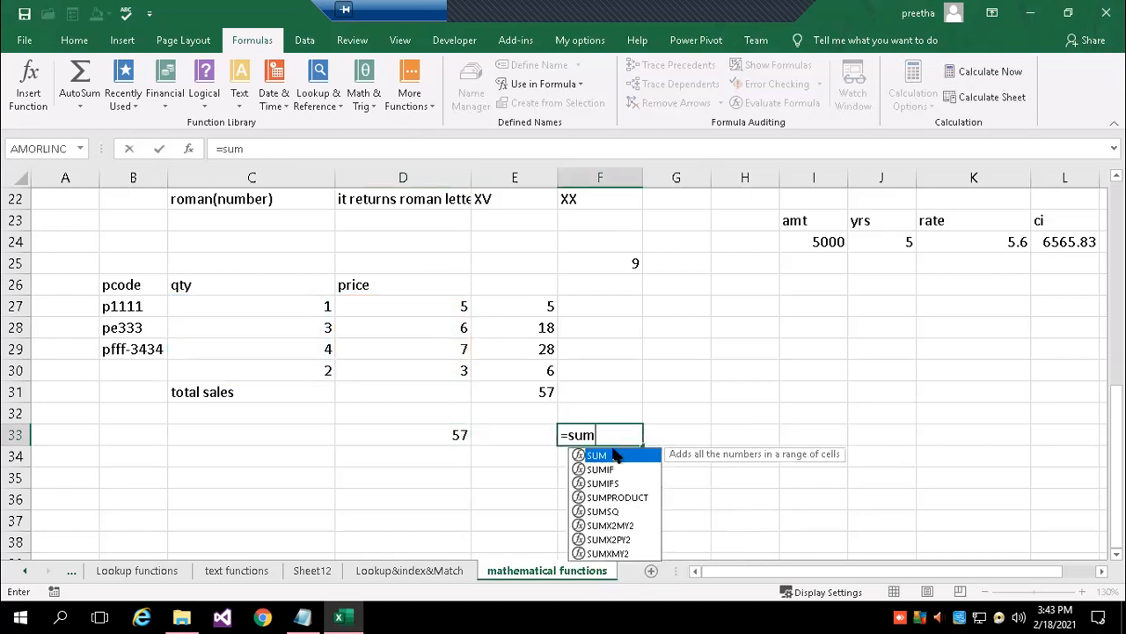
pyautogui.press('Down')
pyautogui.press('Down')
pyautogui.press('Down')
pyautogui.press('Tab')
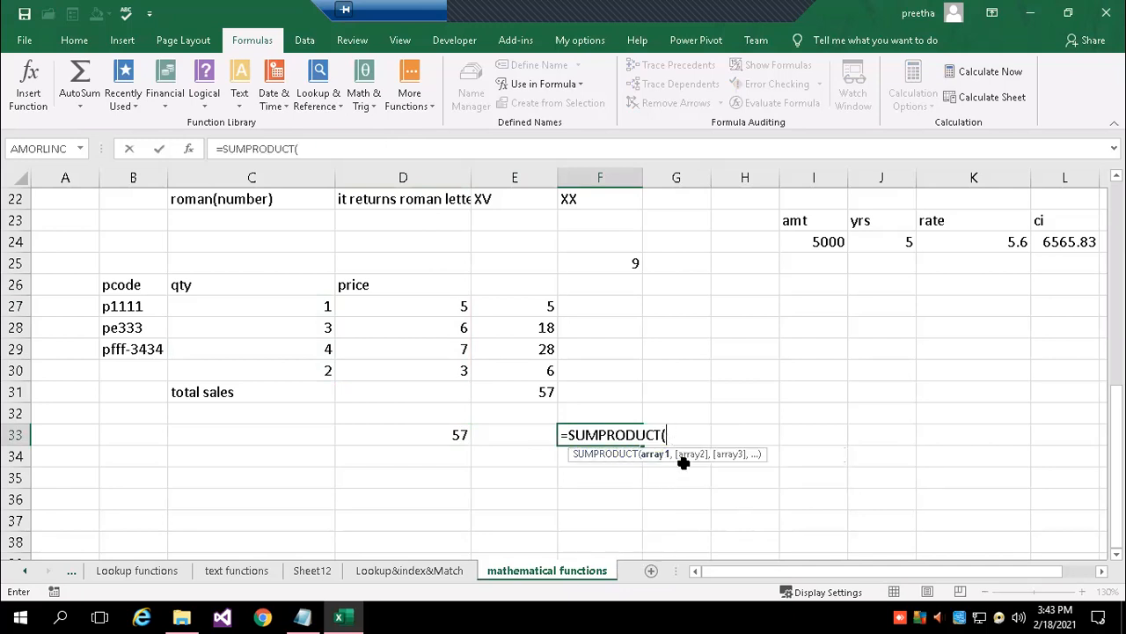
pyautogui.moveTo(264, 306); pyautogui.dragTo(314, 367)
pyautogui.write(',')
pyautogui.moveTo(420, 304); pyautogui.dragTo(464, 371)
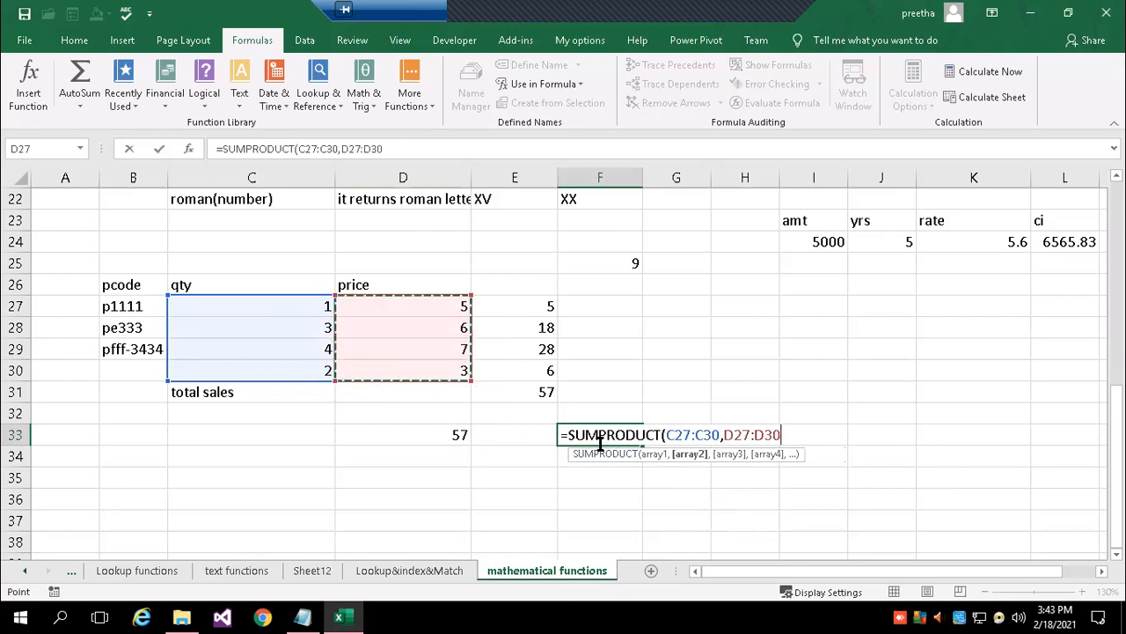
pyautogui.write(')')
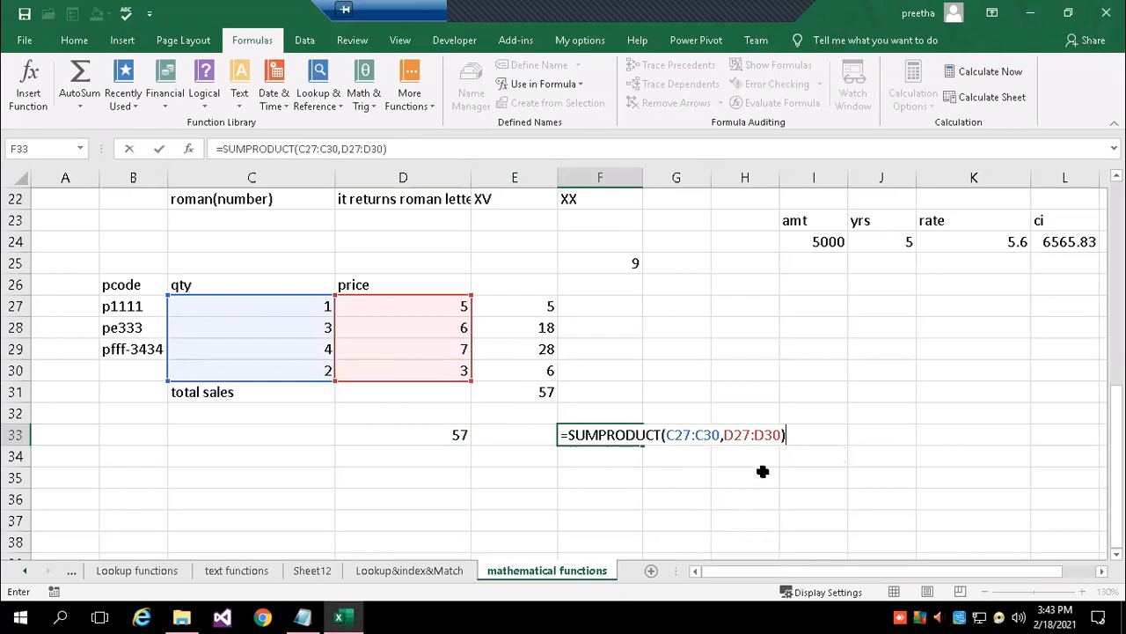
pyautogui.press('Return')
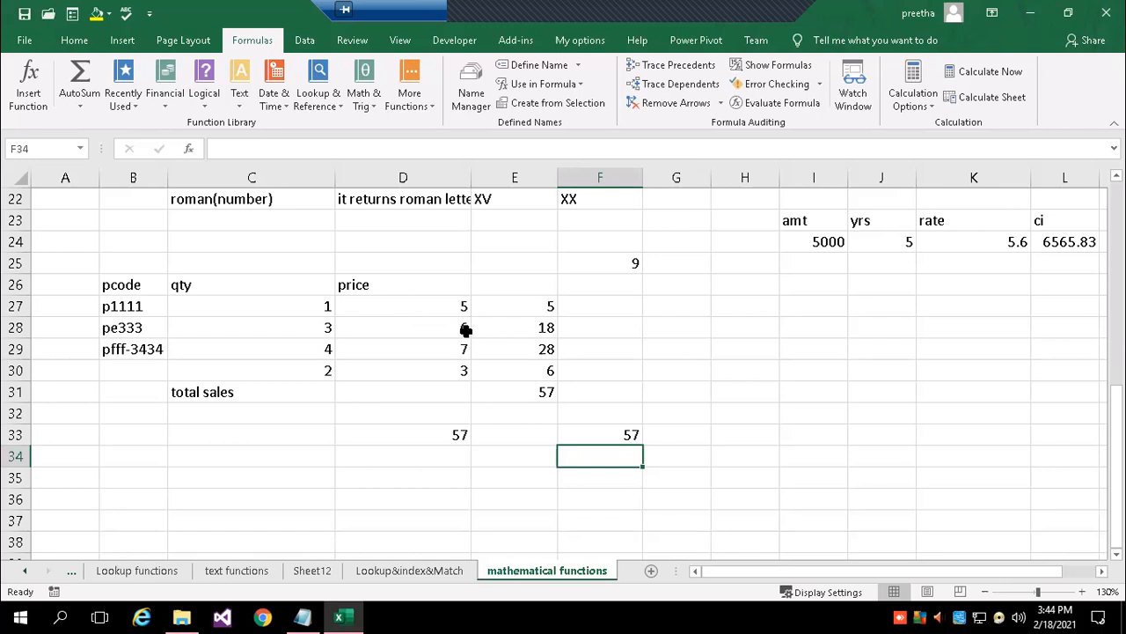
# Show the formulas in the cells and examine the COS, SIN, TAN and POWER examples in column E.
pyautogui.scroll(3, 624, 352)
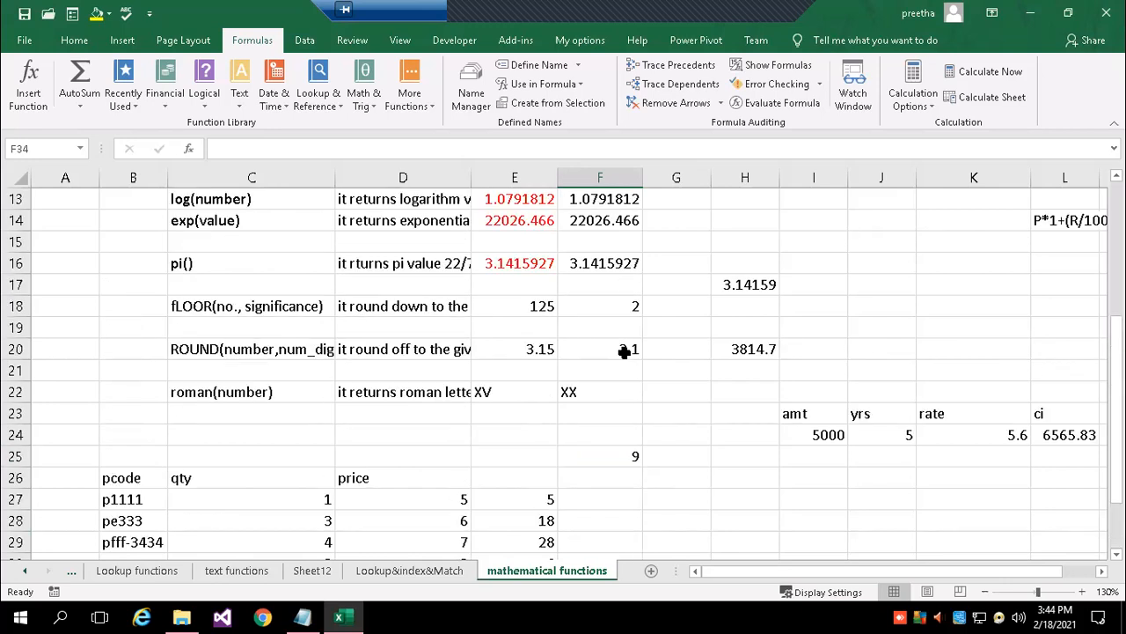
pyautogui.scroll(3, 624, 350)
pyautogui.scroll(1, 624, 350)
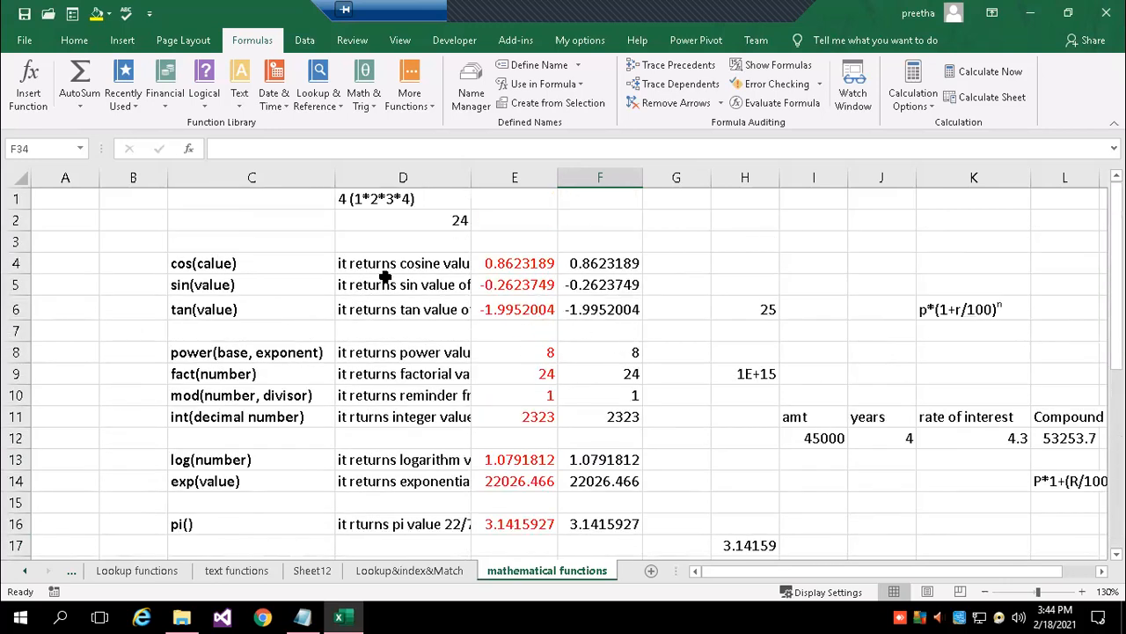
pyautogui.click(529, 264)
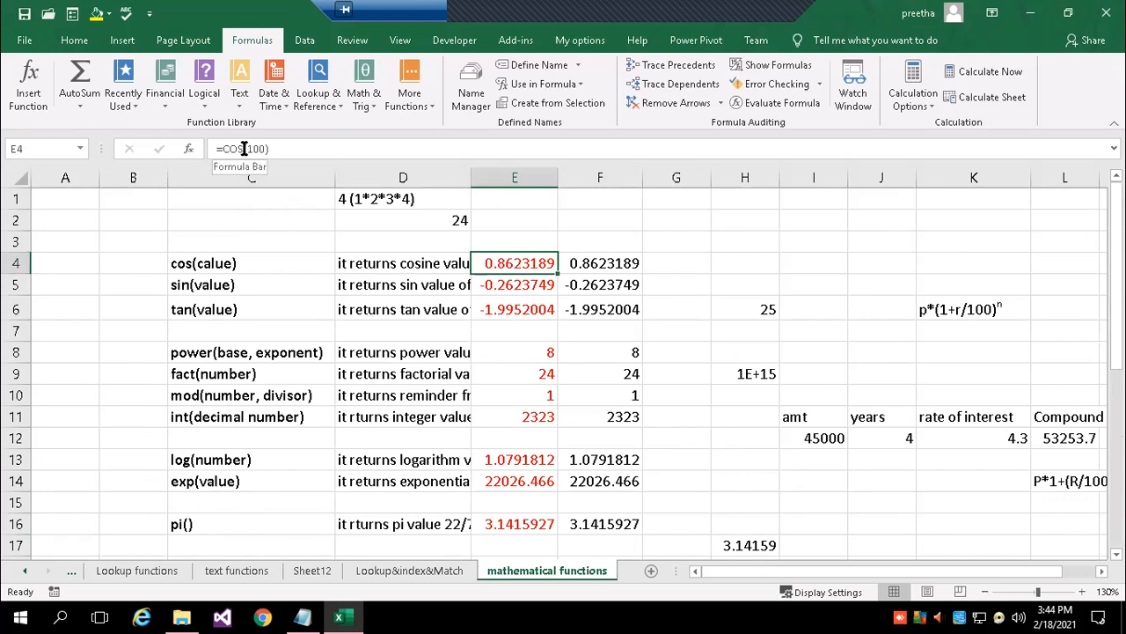
pyautogui.click(794, 71)
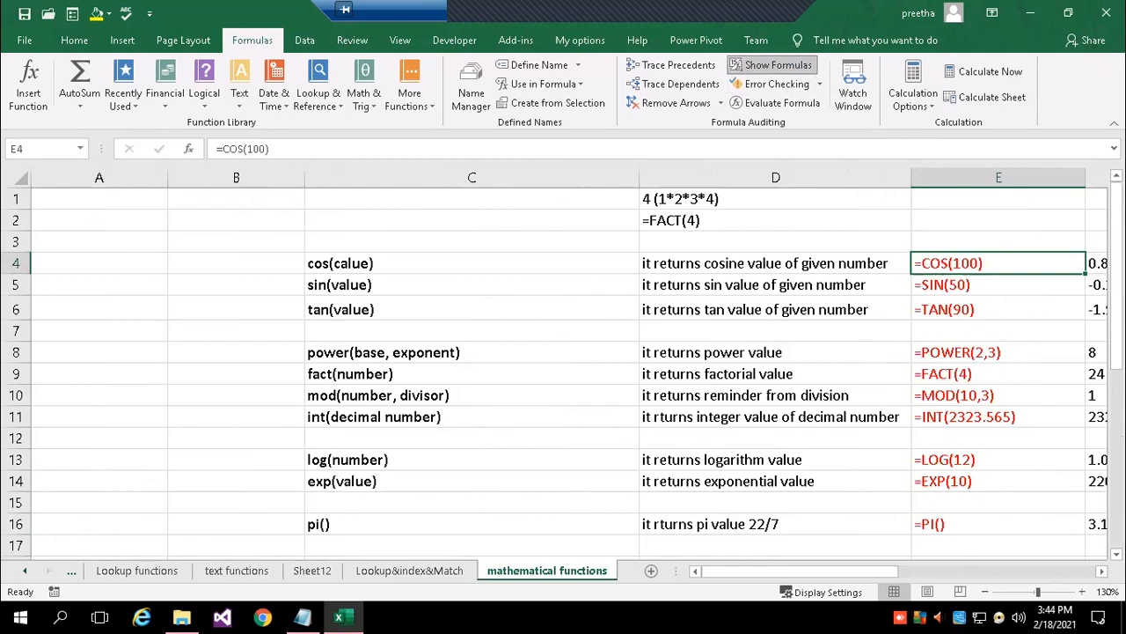
pyautogui.click(1102, 571)
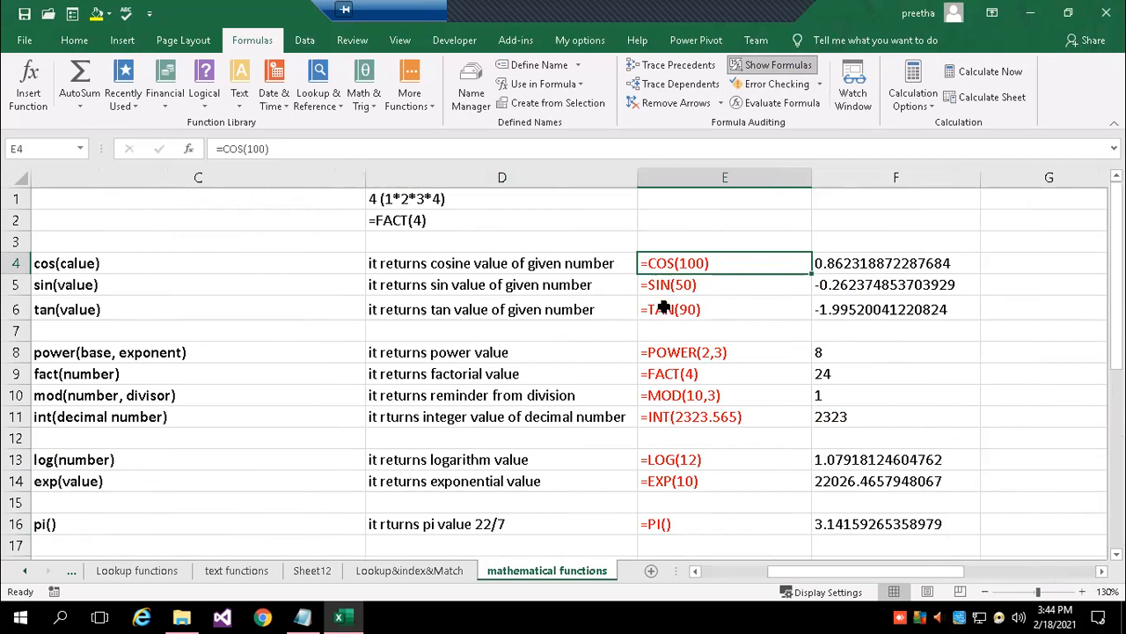
pyautogui.click(695, 352)
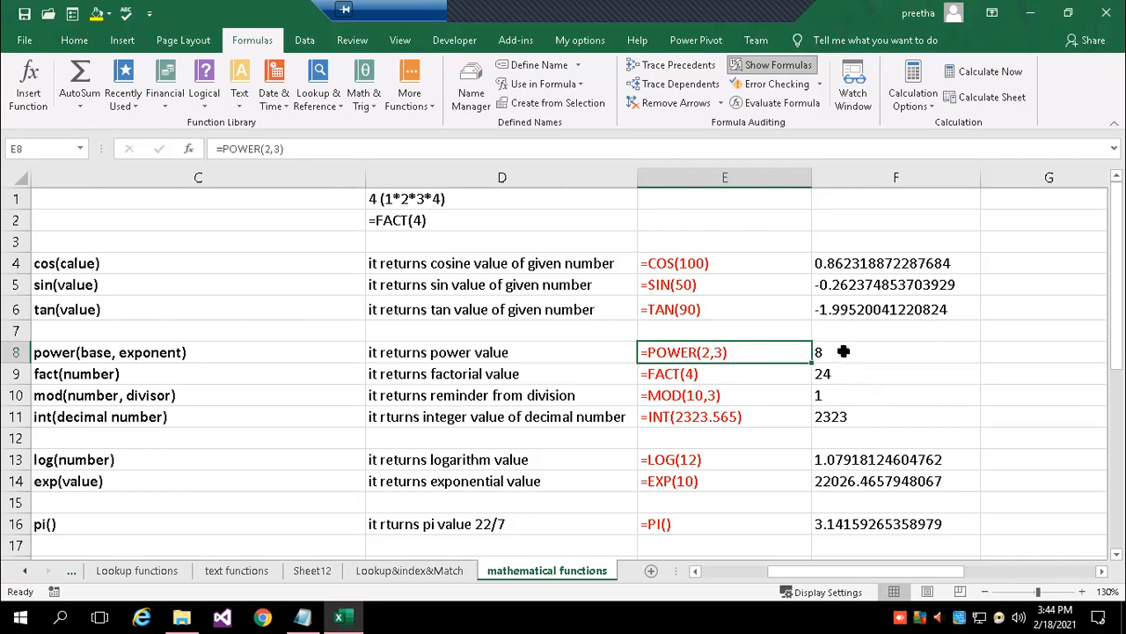
# Change the factorial example in E9 to =FACT(5) and switch the sheet back to showing results.
pyautogui.click(722, 375)
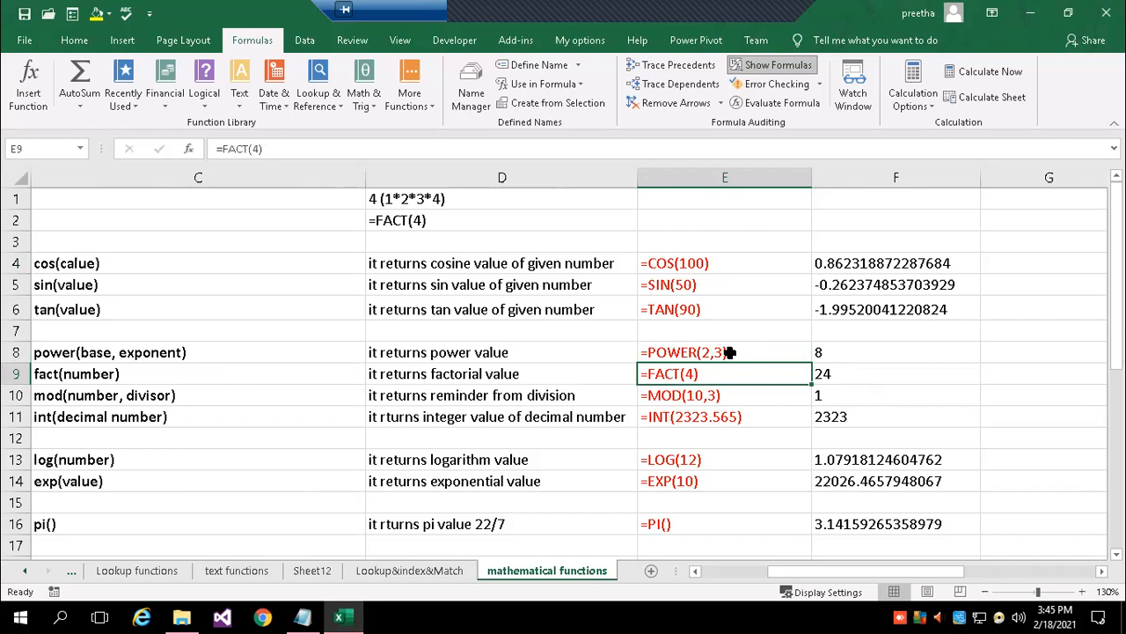
pyautogui.click(252, 148)
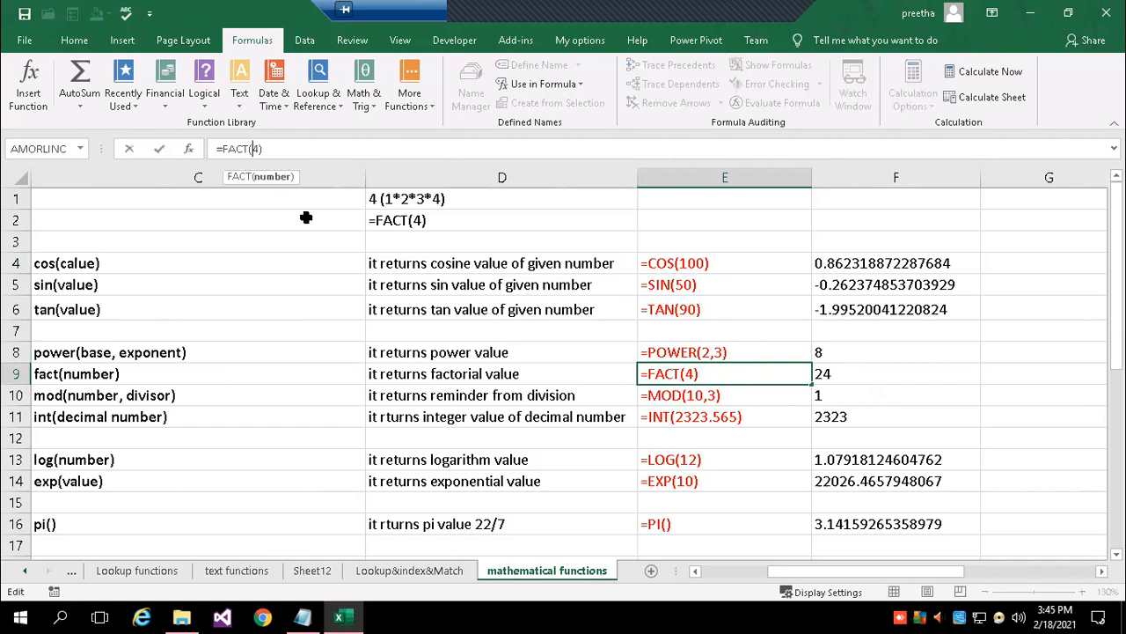
pyautogui.press('Delete')
pyautogui.write('5')
pyautogui.press('Return')
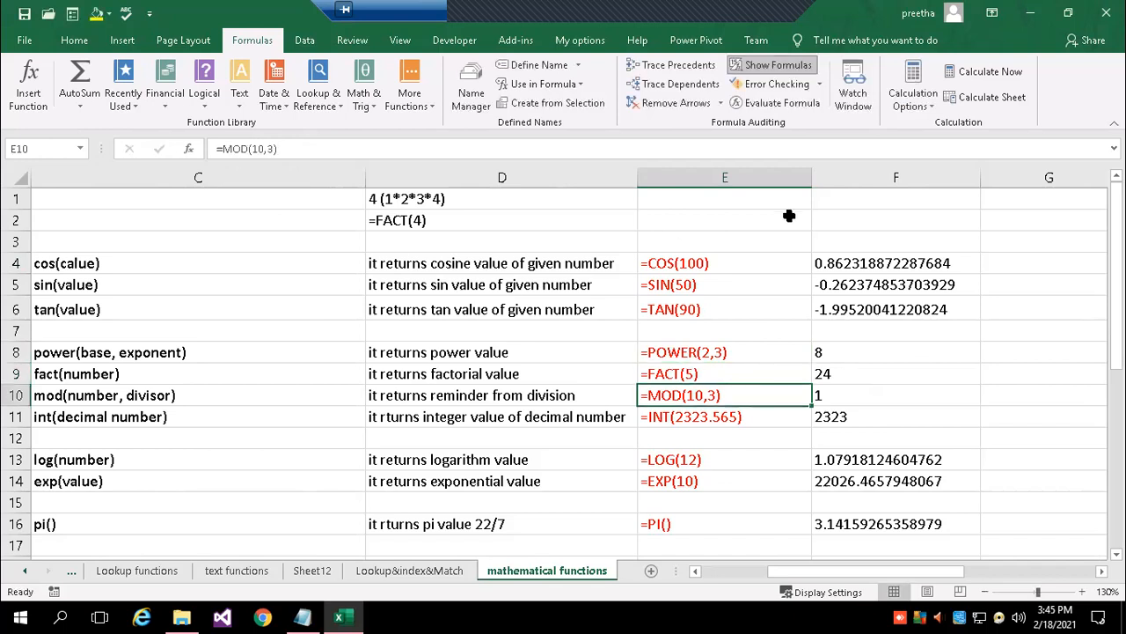
pyautogui.click(771, 63)
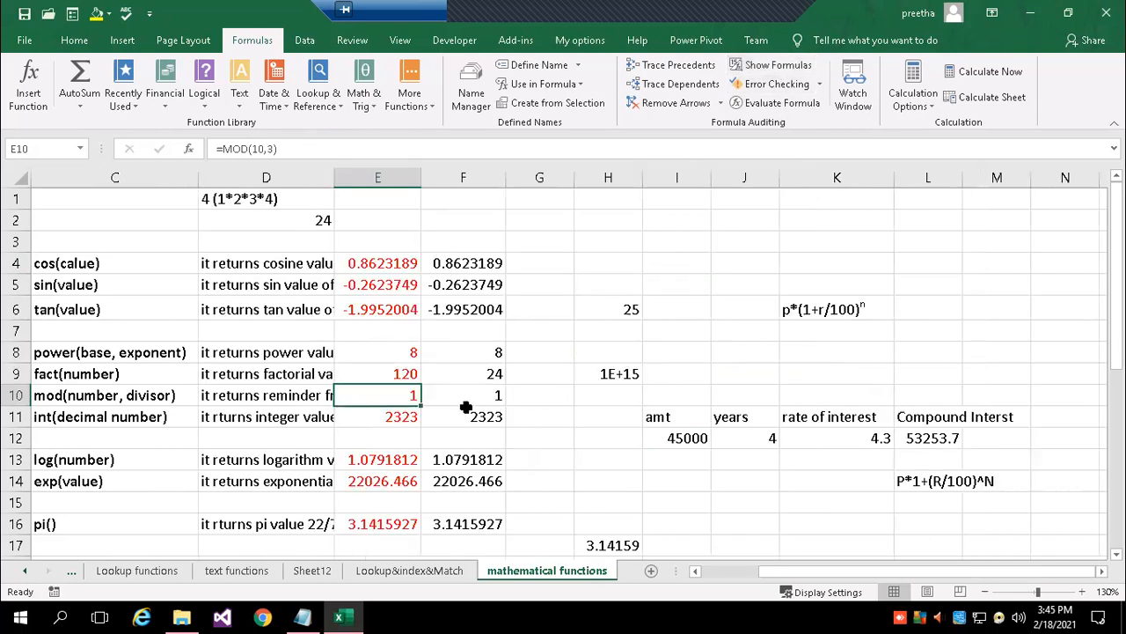
# Display the formulas again to review the MOD, INT, LOG, EXP, PI, FLOOR, ROUND and ROMAN examples, finishing with results shown.
pyautogui.click(771, 64)
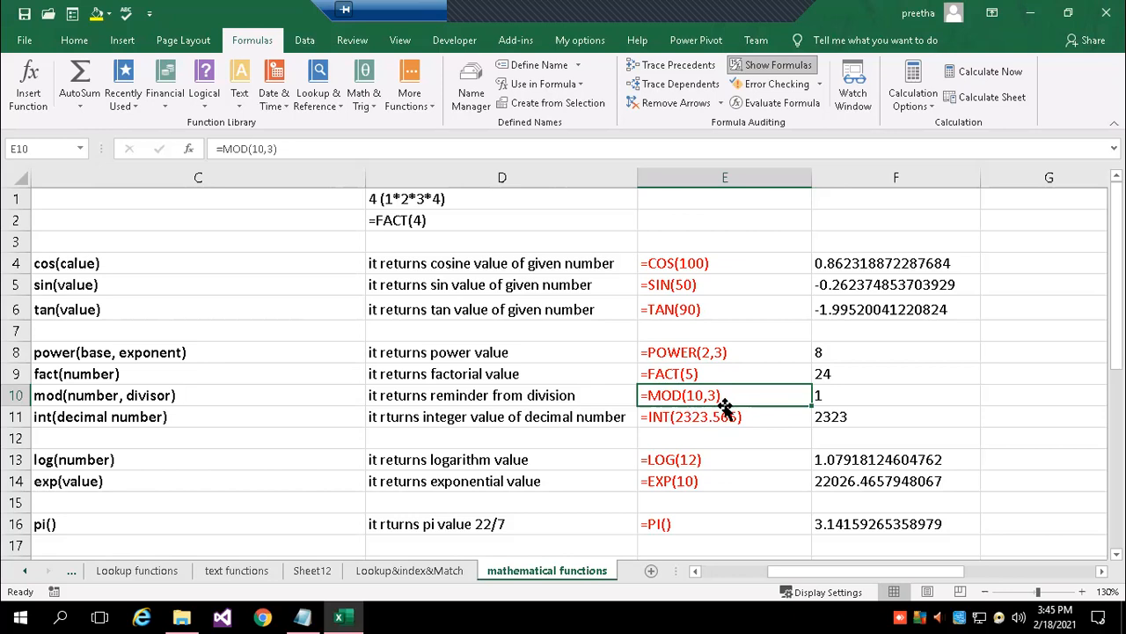
pyautogui.click(762, 417)
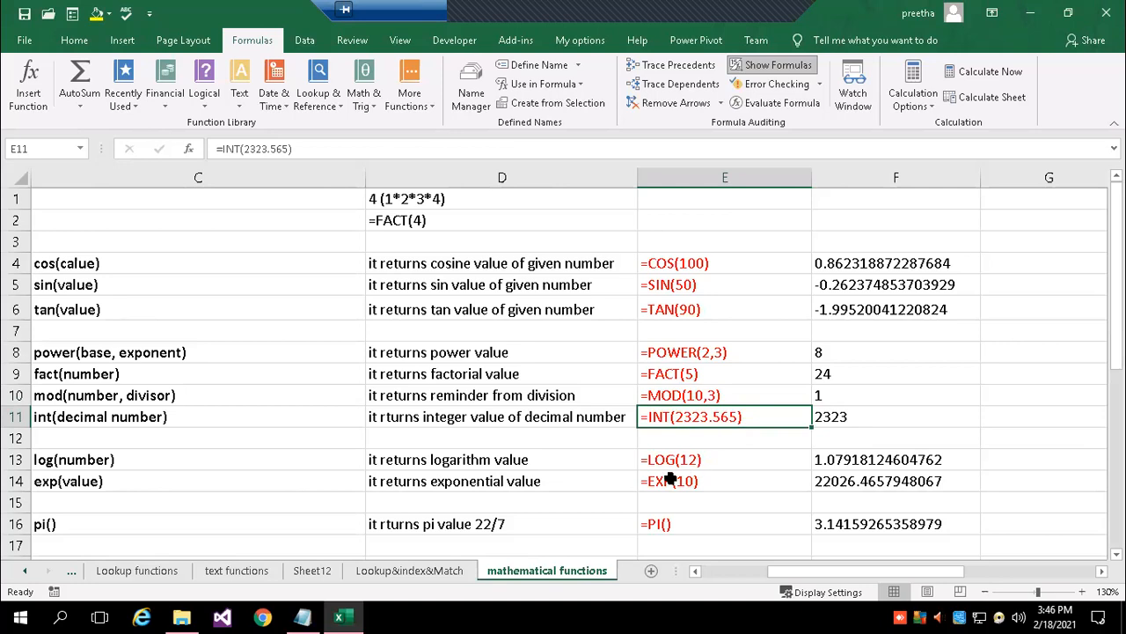
pyautogui.click(705, 463)
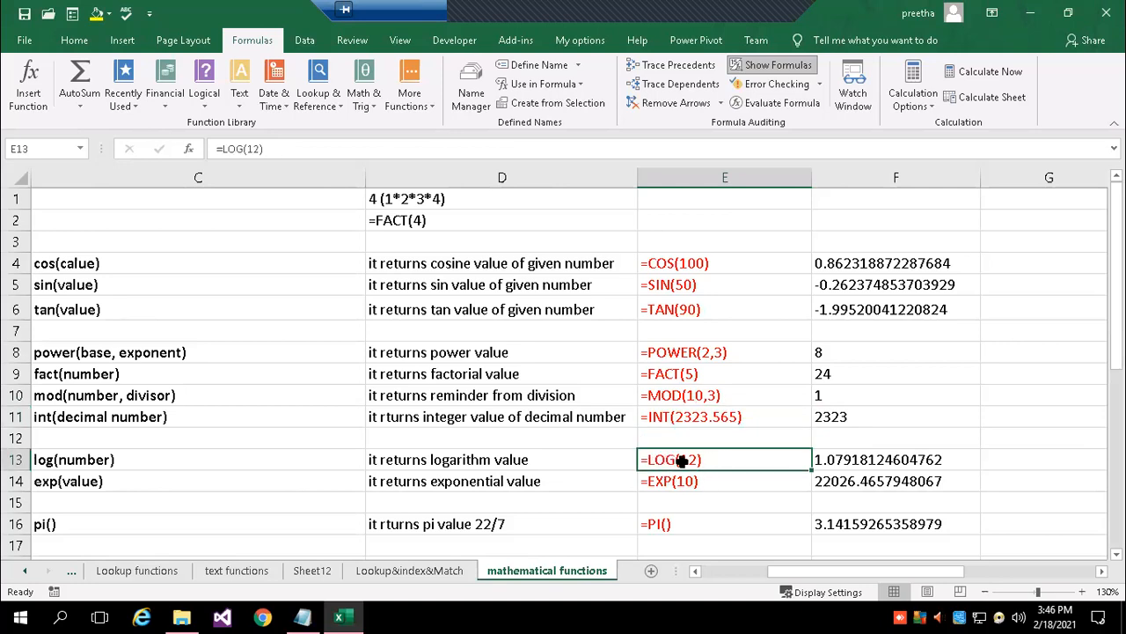
pyautogui.click(731, 480)
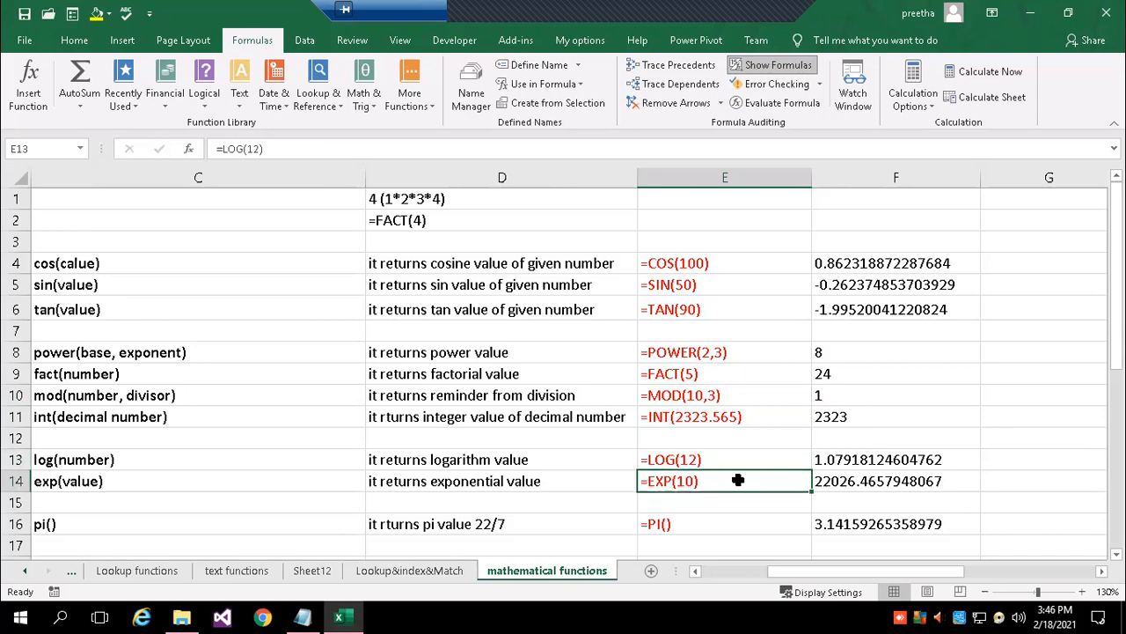
pyautogui.scroll(-1, 732, 481)
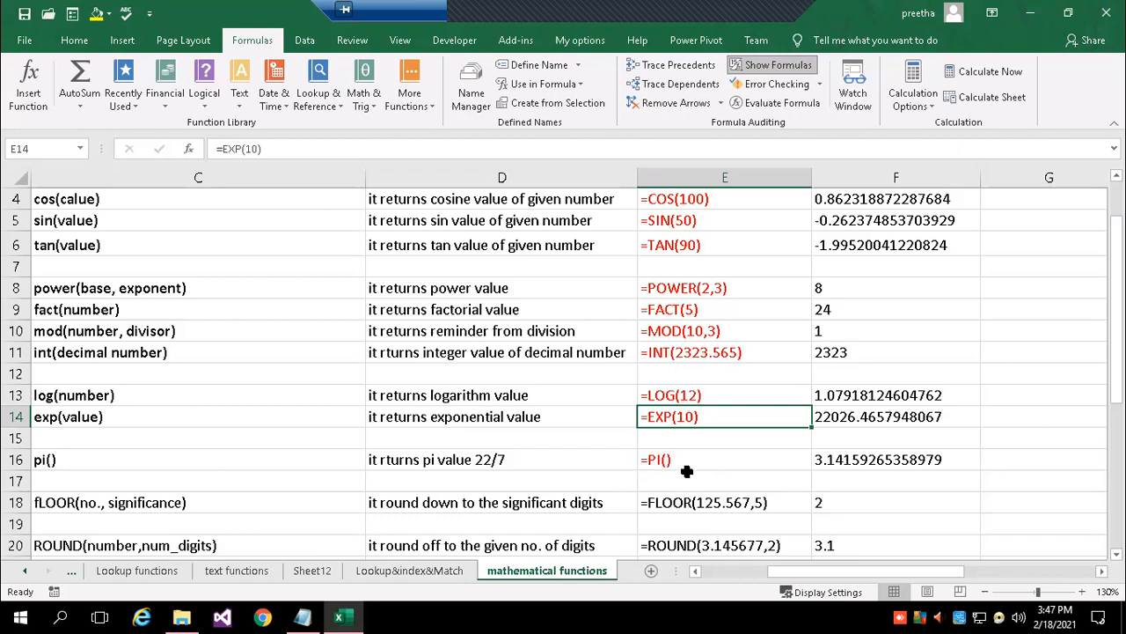
pyautogui.scroll(-1, 720, 468)
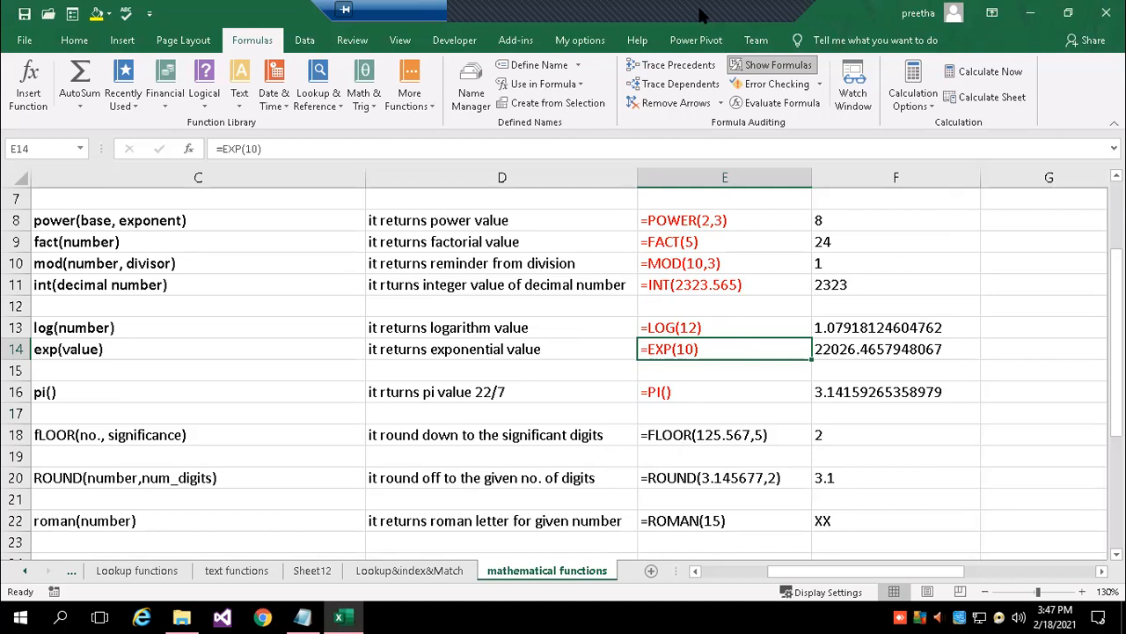
pyautogui.scroll(-1, 969, 112)
pyautogui.scroll(-1, 806, 489)
pyautogui.scroll(-4, 807, 489)
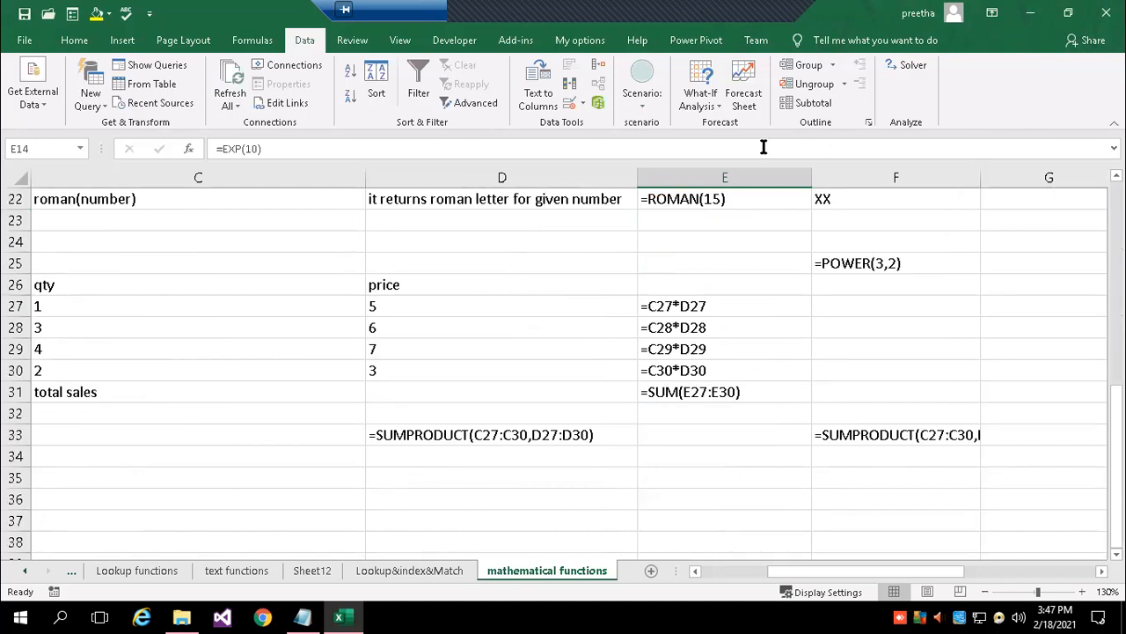
pyautogui.scroll(5, 774, 181)
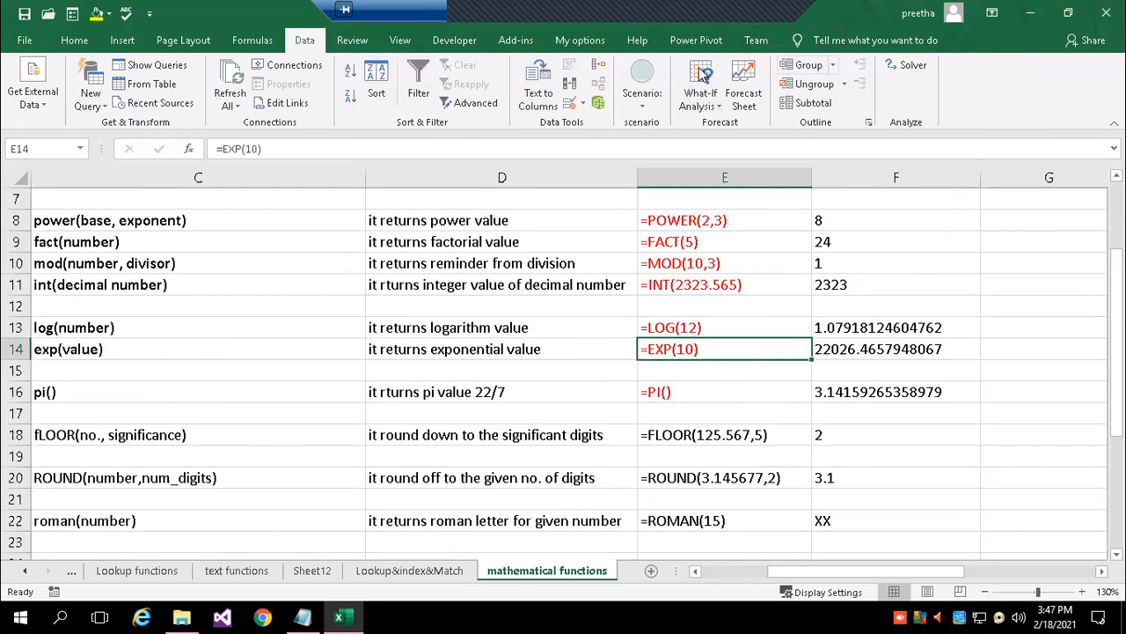
pyautogui.click(253, 41)
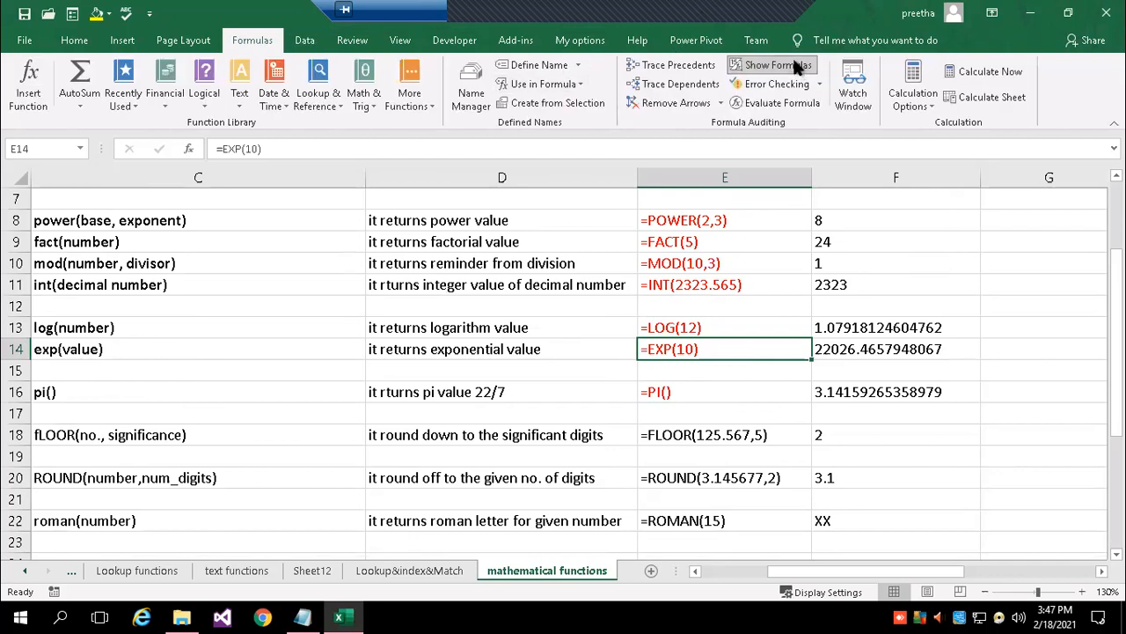
pyautogui.click(773, 64)
# Enter the number 76.5211 in cell I30, in the empty area below the amt column.
pyautogui.scroll(-1, 756, 413)
pyautogui.scroll(-4, 755, 413)
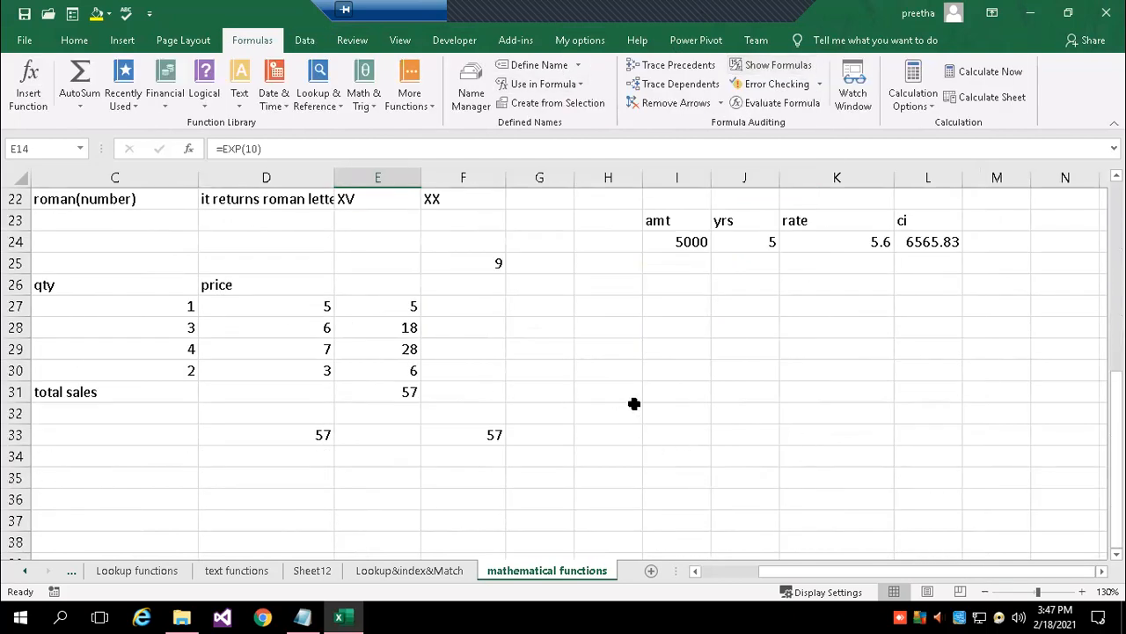
pyautogui.click(669, 374)
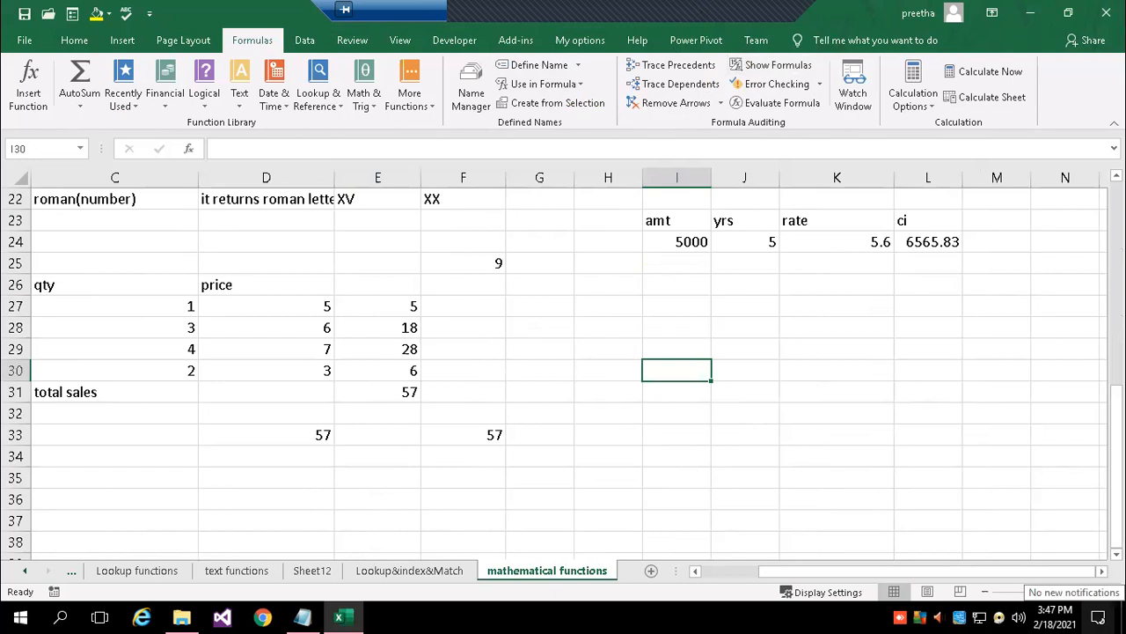
pyautogui.write('76.5211')
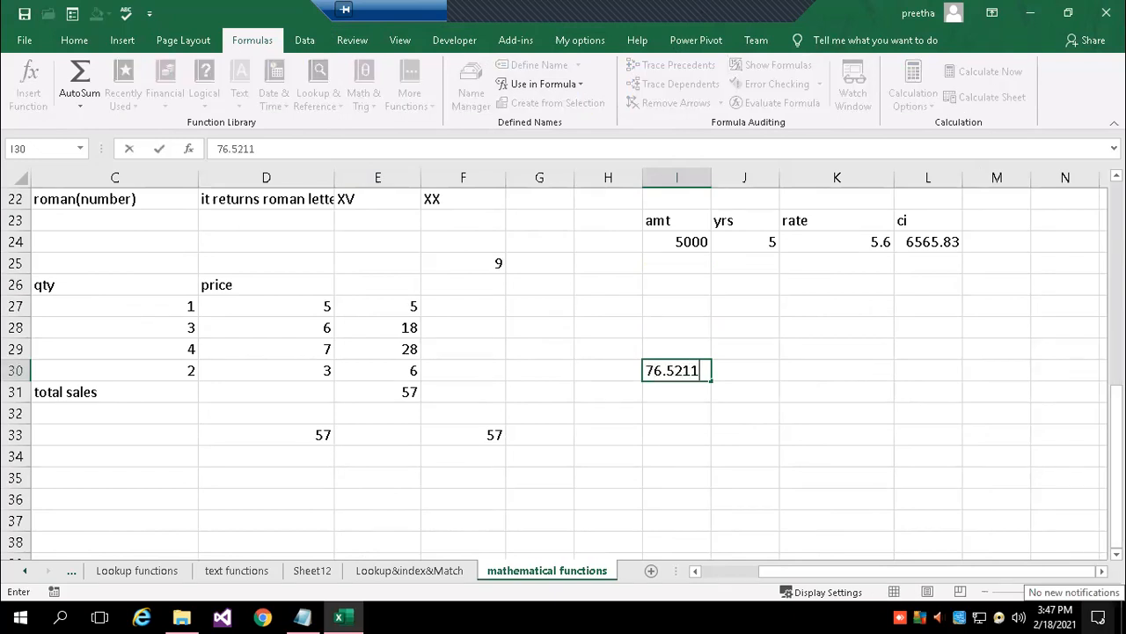
pyautogui.press('Tab')
# Round the number in I30 to one decimal place in J30 using the ROUND function.
pyautogui.write('=')
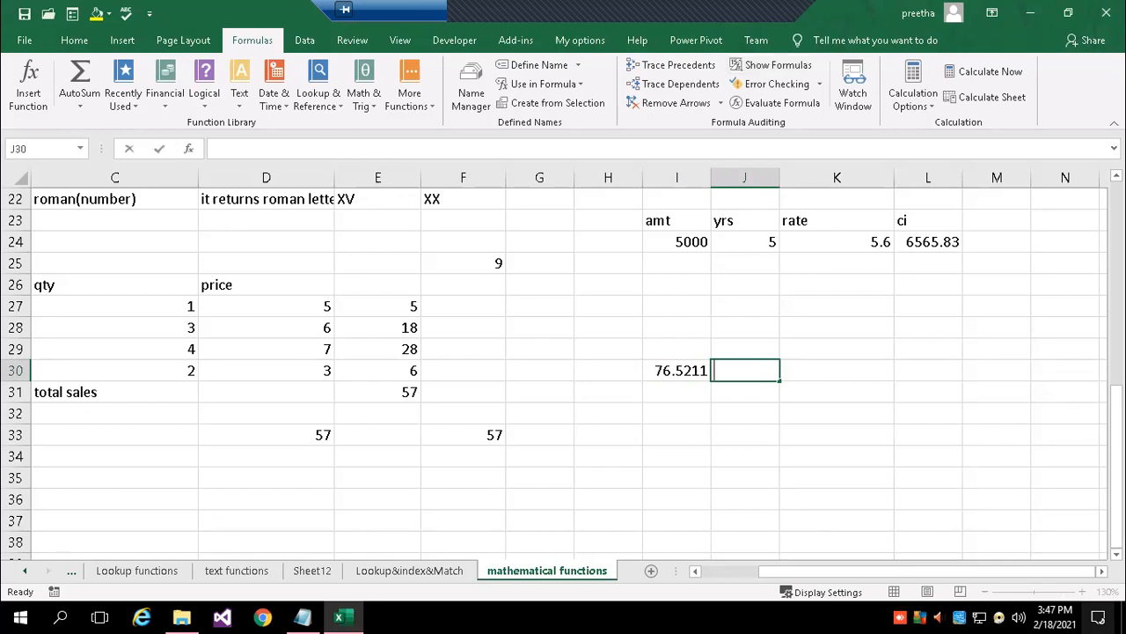
pyautogui.write('rou')
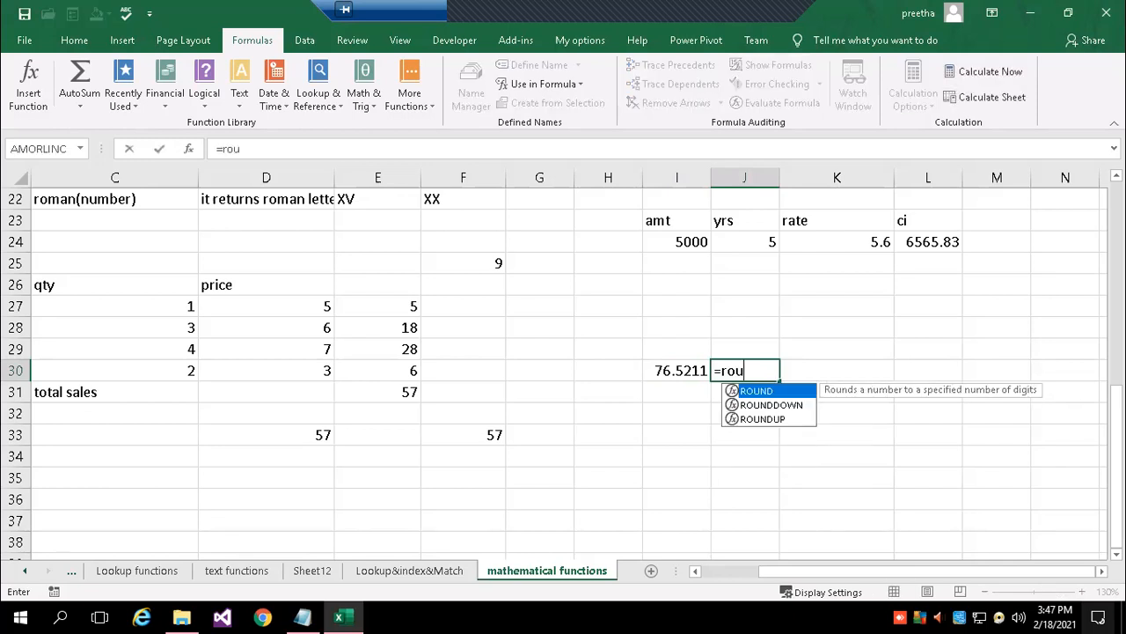
pyautogui.press('Tab')
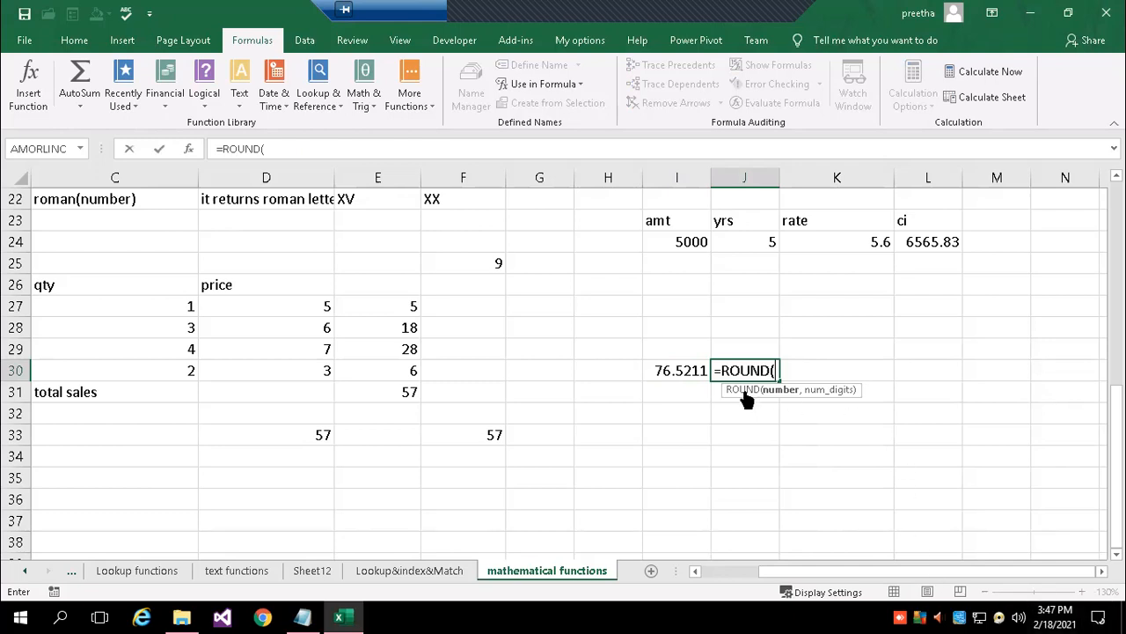
pyautogui.click(673, 369)
pyautogui.write(',1)')
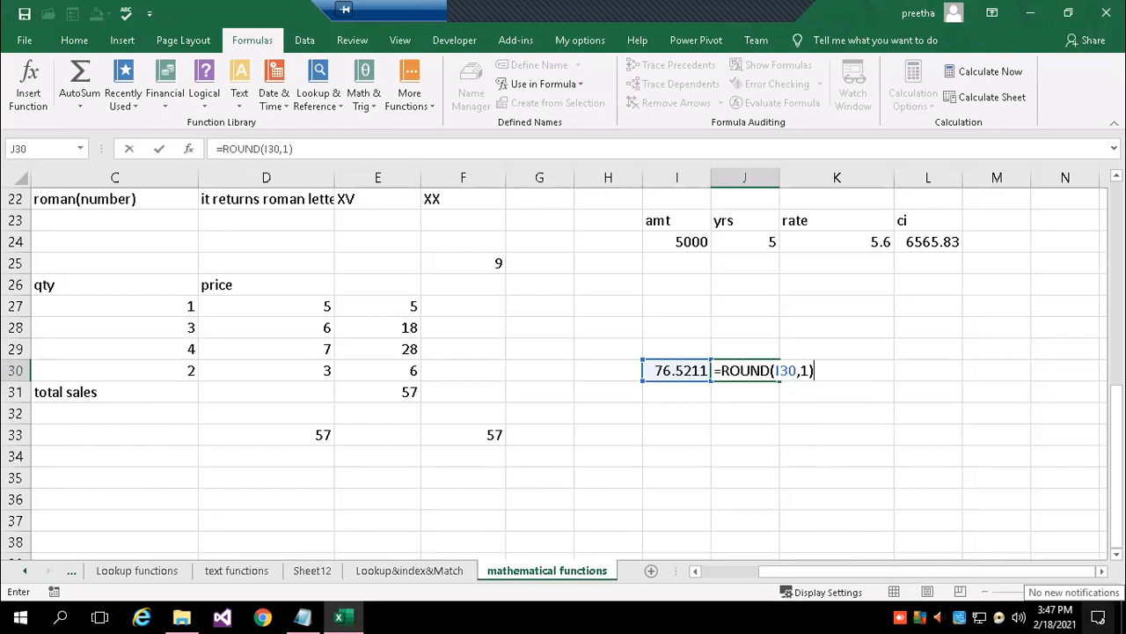
pyautogui.press('Return')
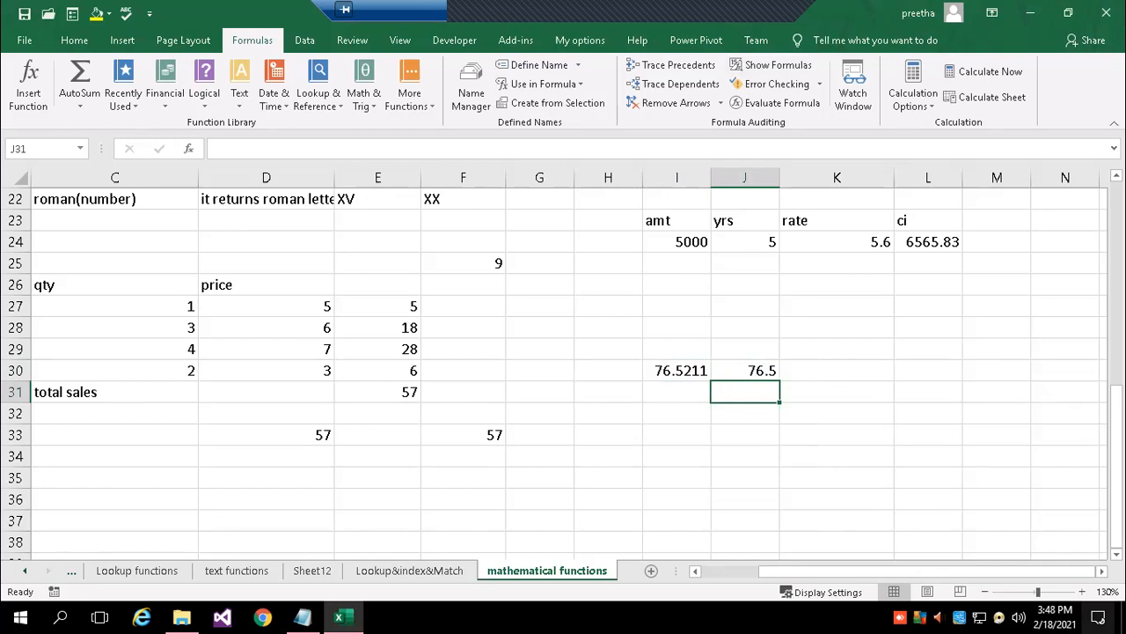
# Round the number in I30 up to the nearest whole number in J31 with =CEILING(I30,1).
pyautogui.write('=')
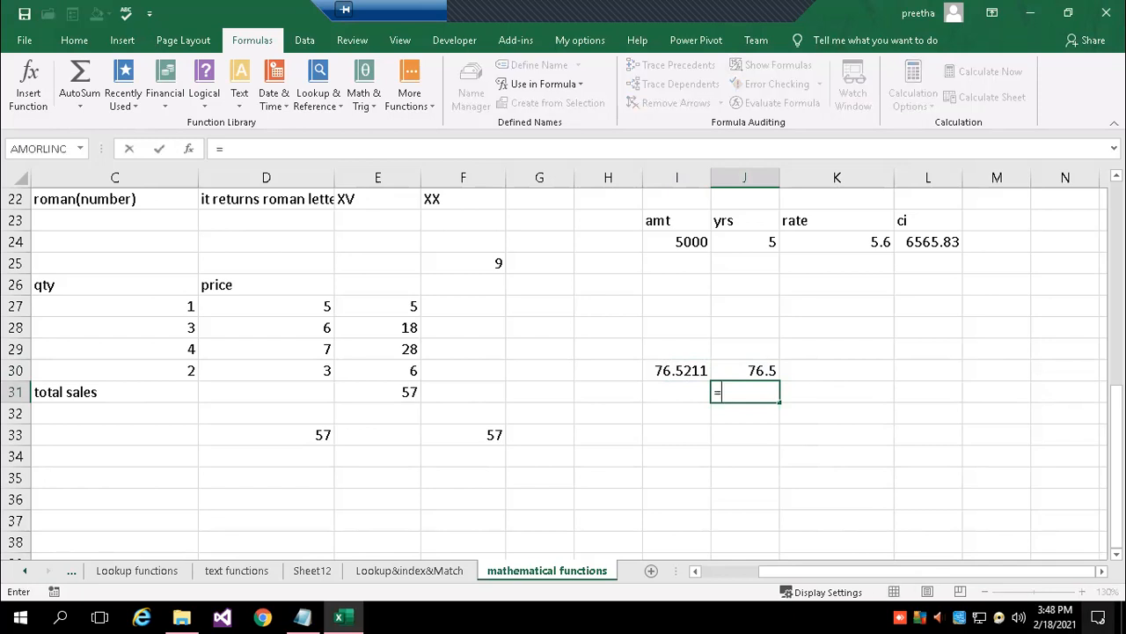
pyautogui.write('ce')
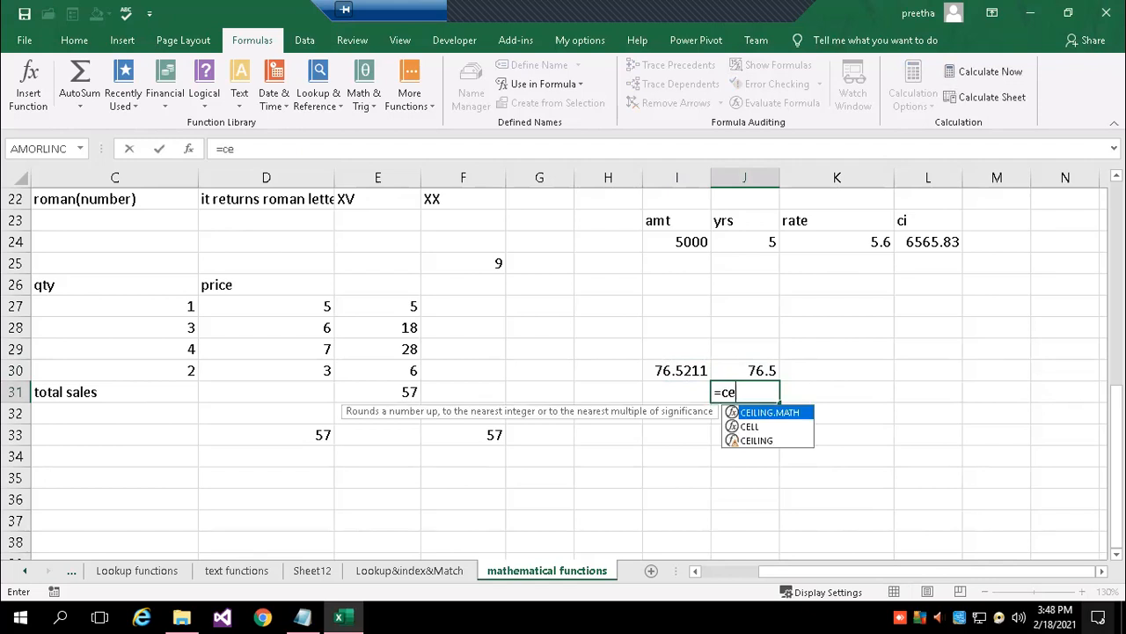
pyautogui.press('Down')
pyautogui.press('Tab')
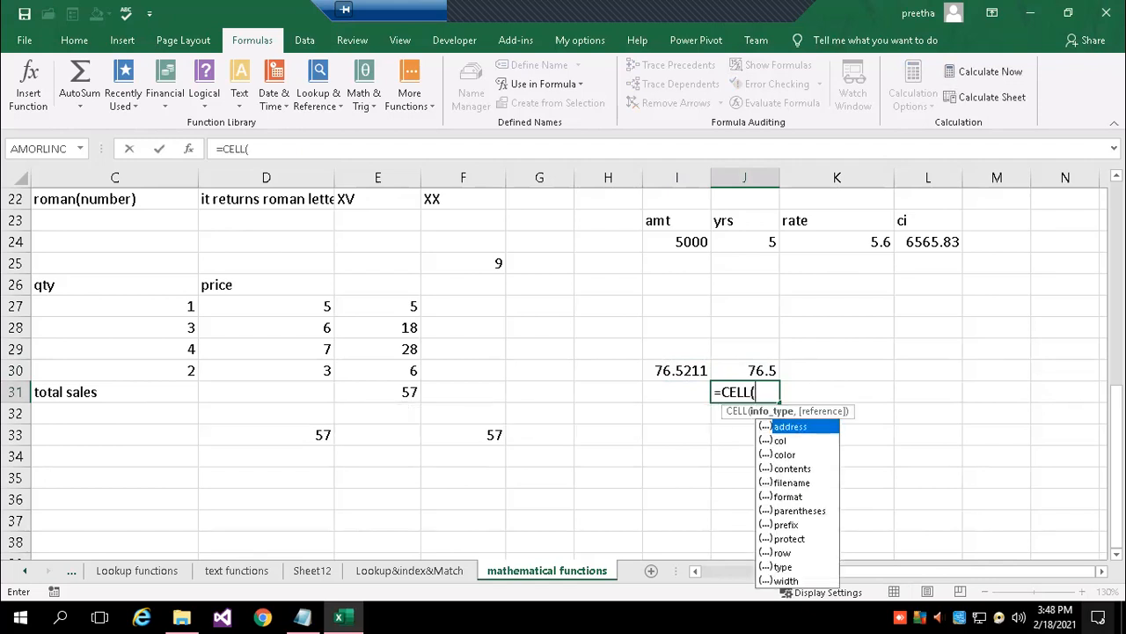
pyautogui.press('BackSpace')
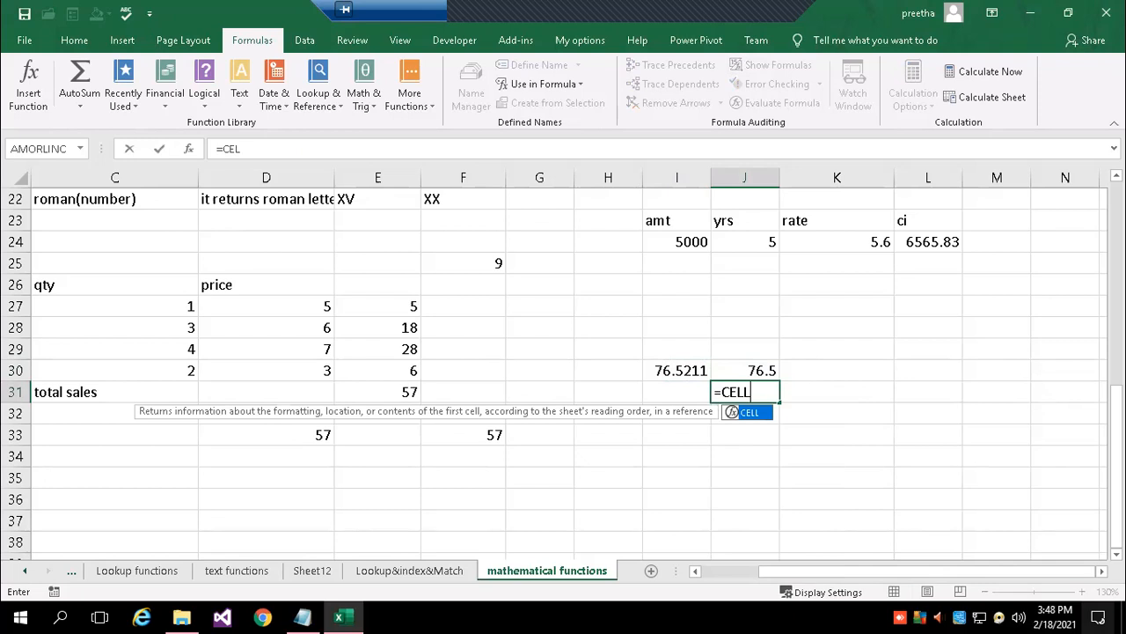
pyautogui.press('BackSpace')
pyautogui.write('i')
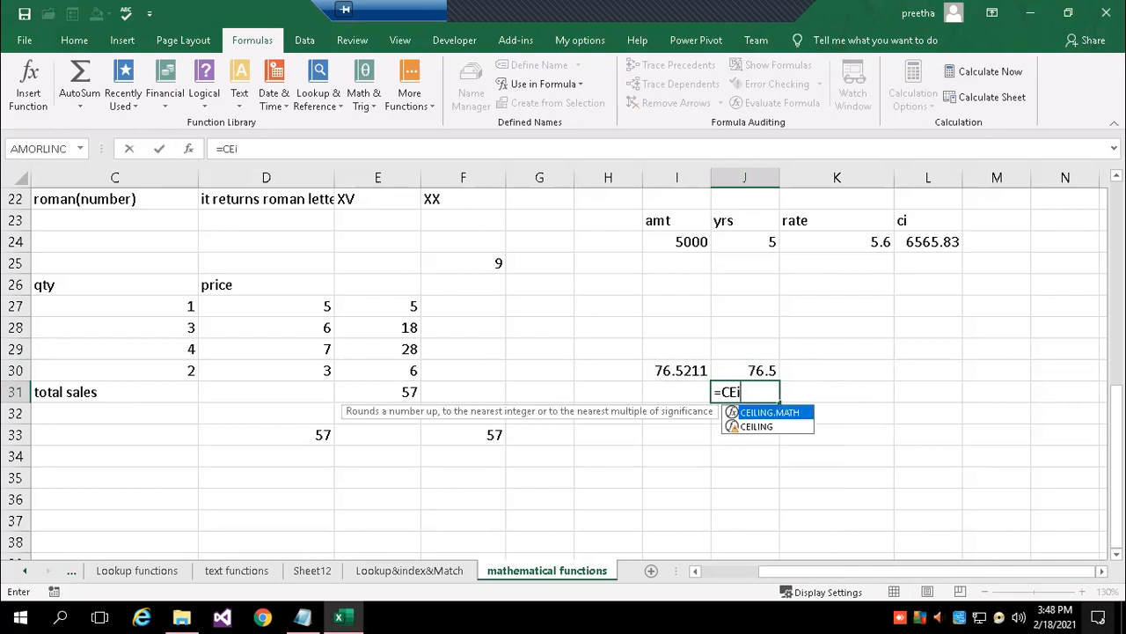
pyautogui.press('Down')
pyautogui.press('Tab')
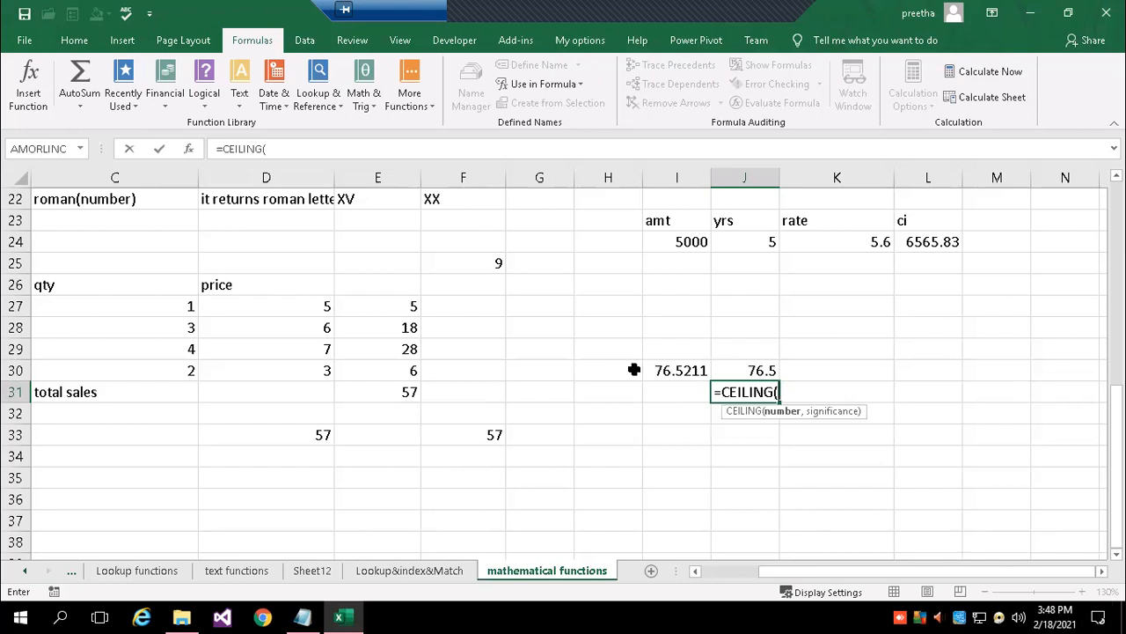
pyautogui.click(699, 368)
pyautogui.write(',')
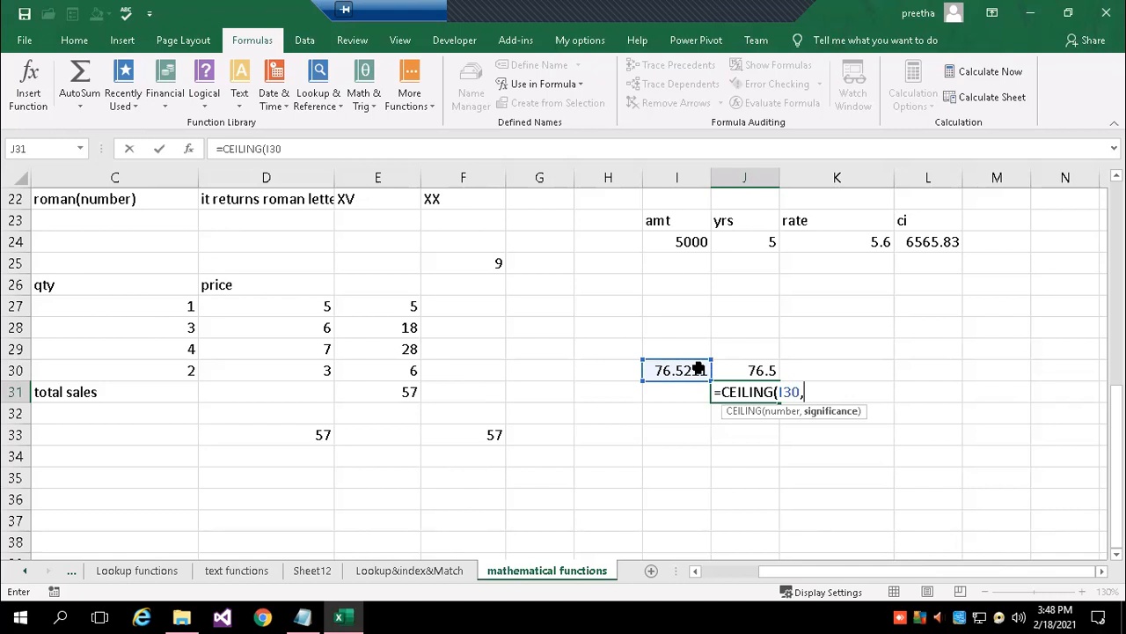
pyautogui.write('1)')
pyautogui.press('Return')
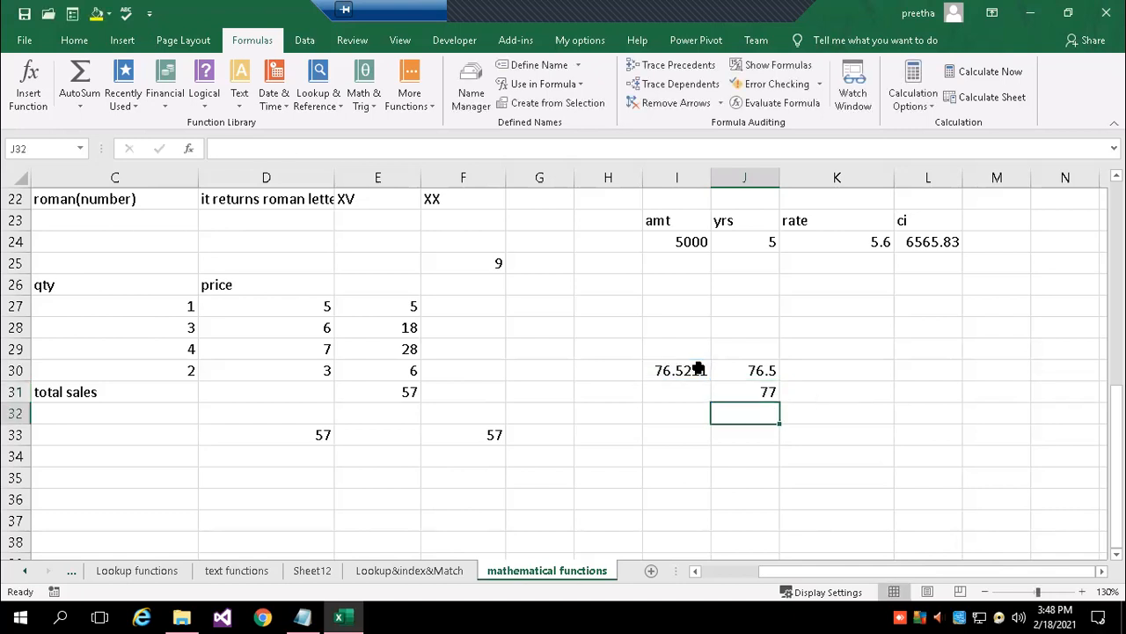
pyautogui.press('Up')
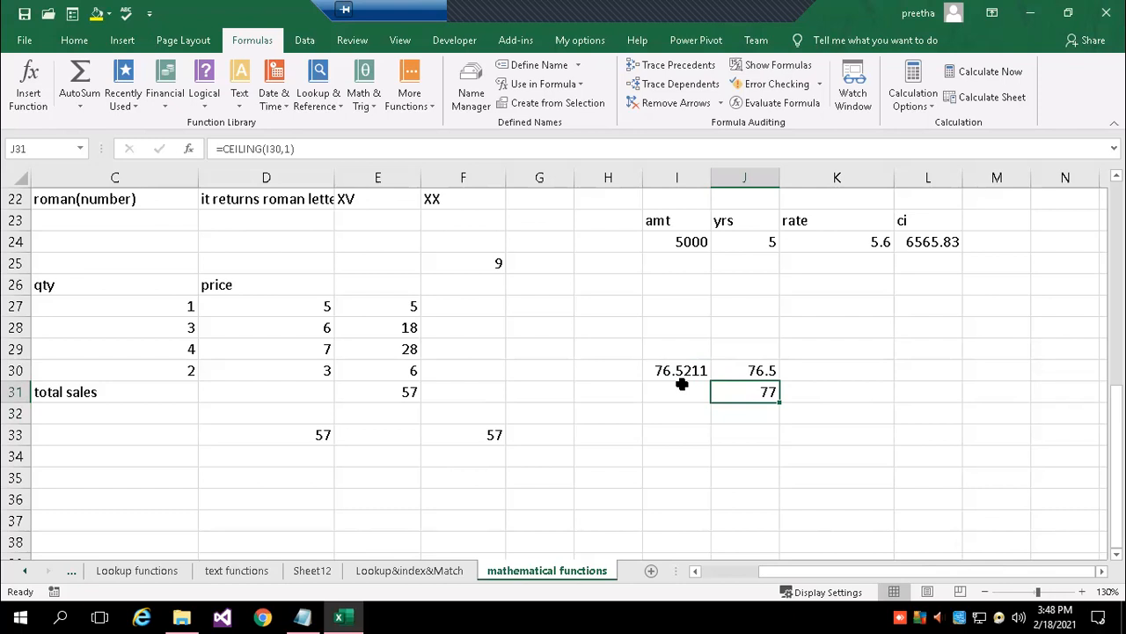
pyautogui.click(315, 149)
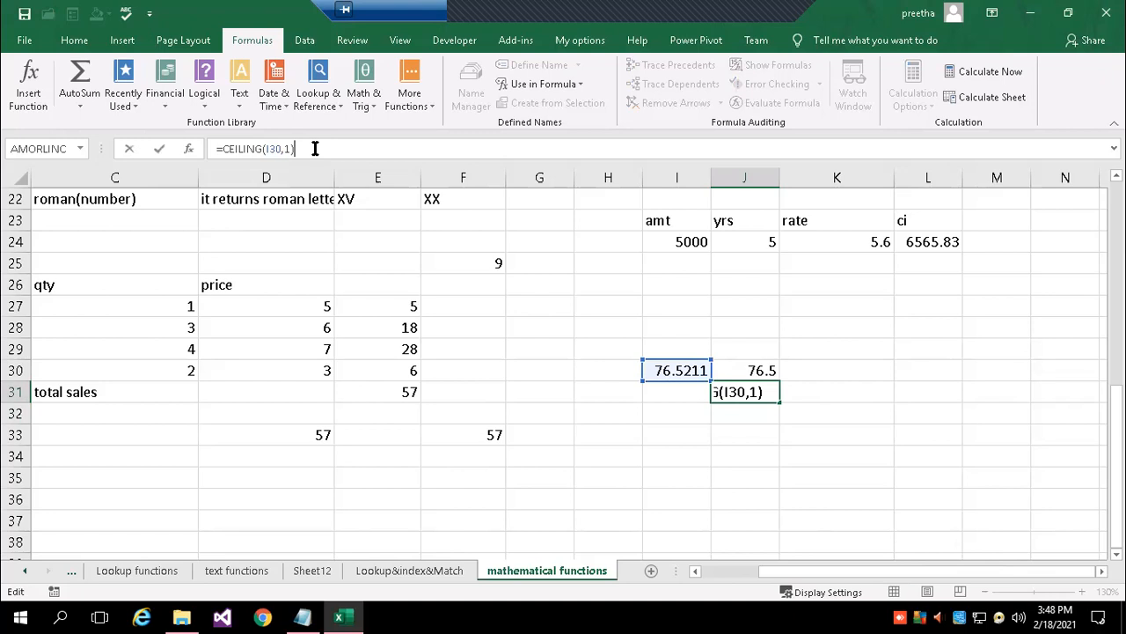
pyautogui.press('Return')
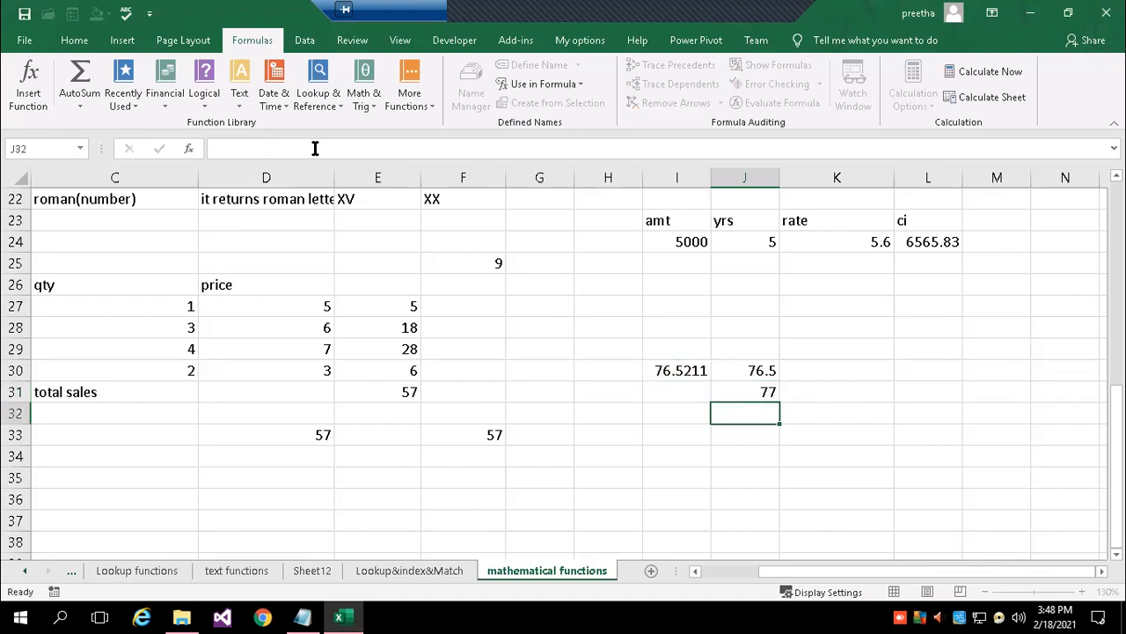
pyautogui.write('=')
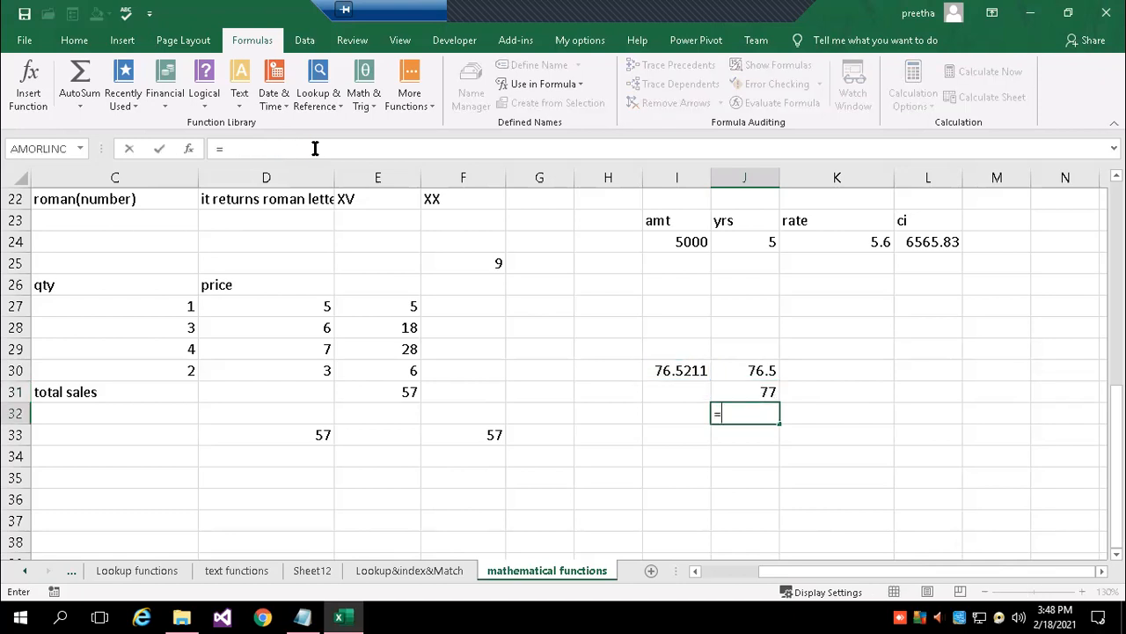
pyautogui.write('rou')
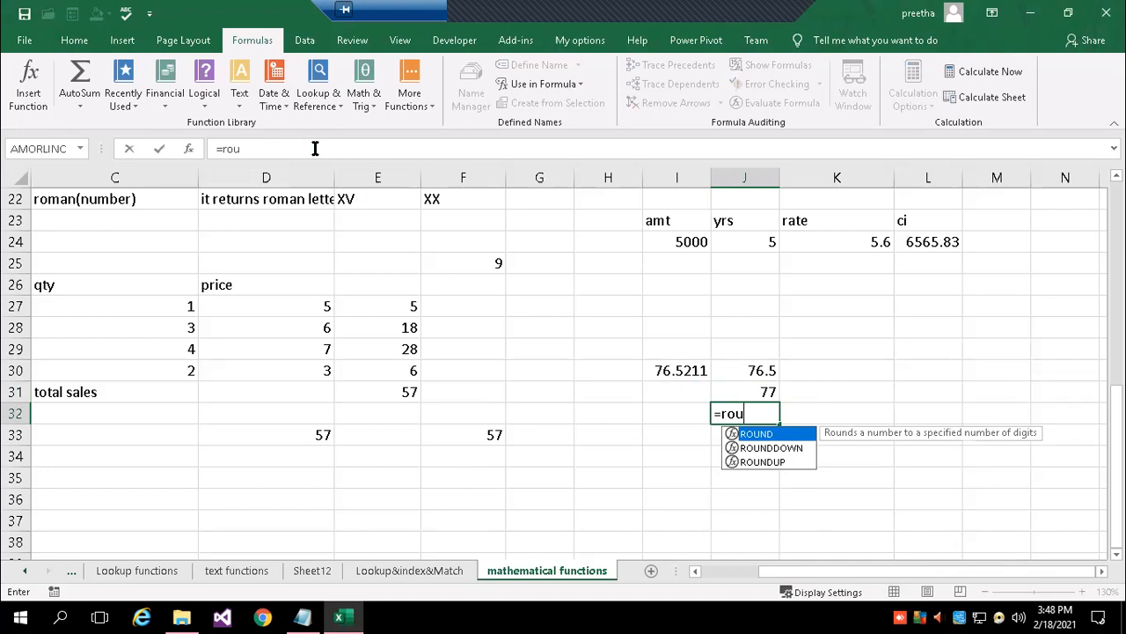
pyautogui.press('Down')
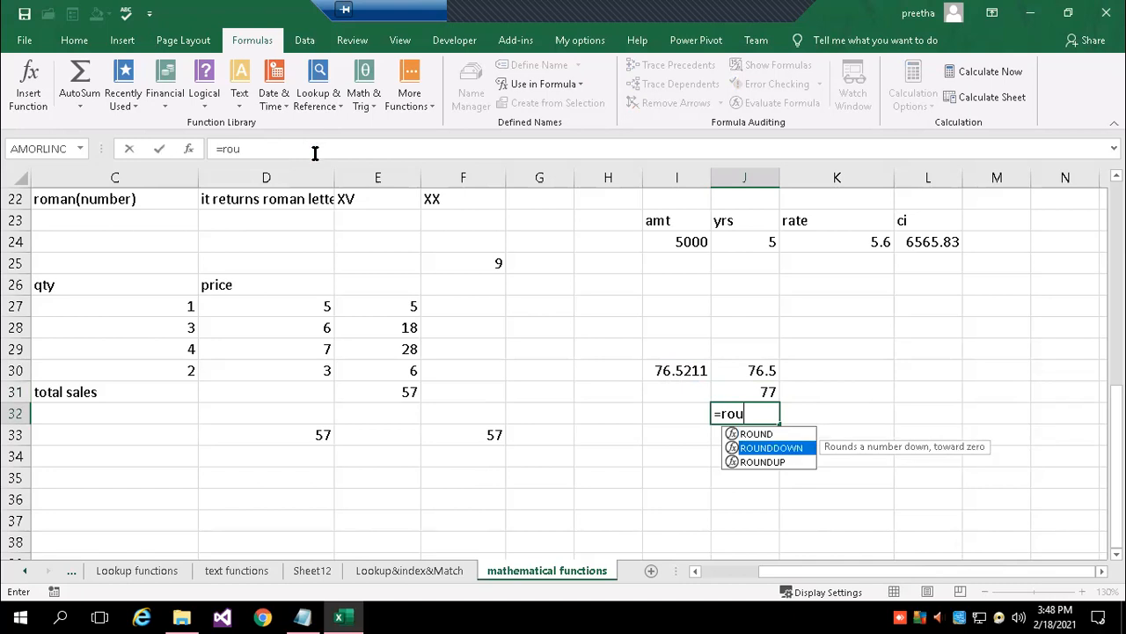
pyautogui.press('BackSpace')
pyautogui.press('BackSpace')
pyautogui.press('BackSpace')
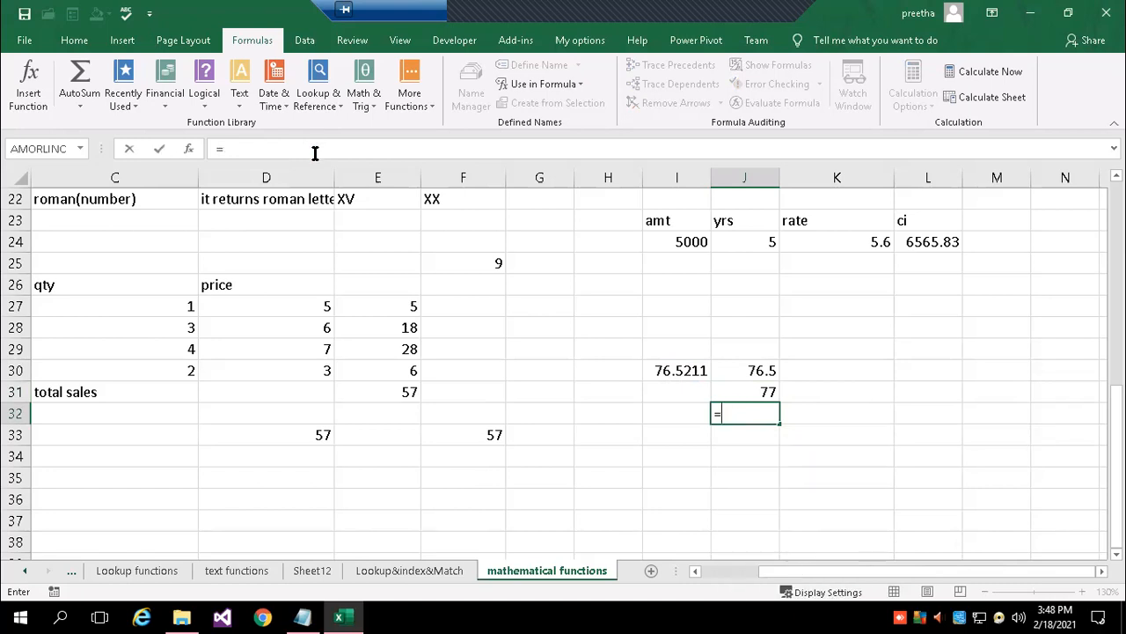
pyautogui.write('fl')
pyautogui.press('Down')
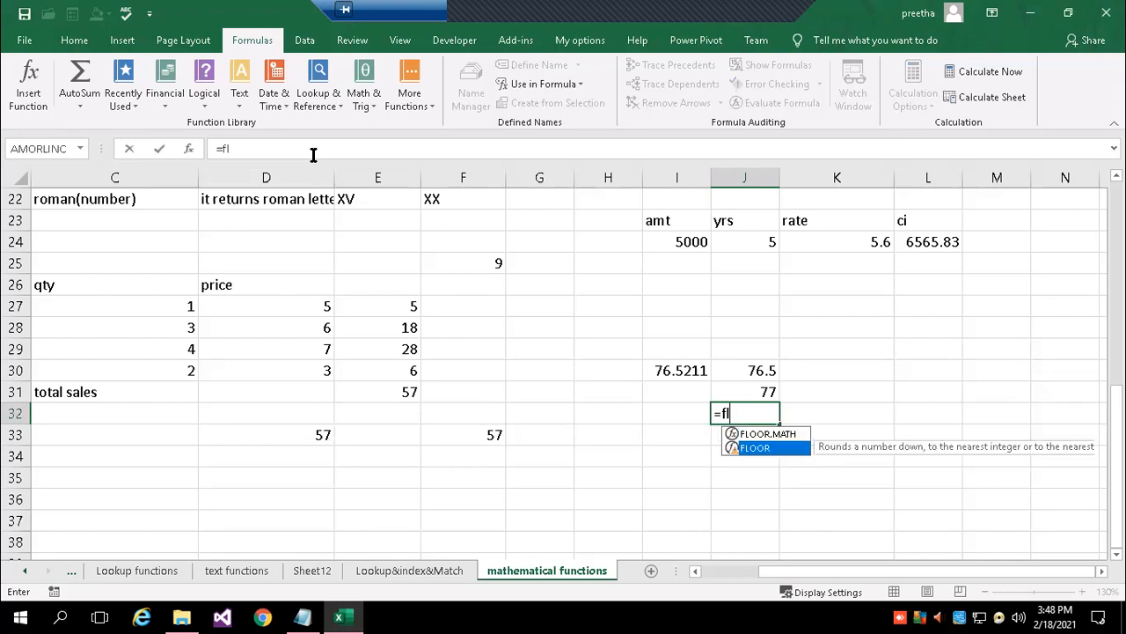
pyautogui.press('Up')
pyautogui.press('Tab')
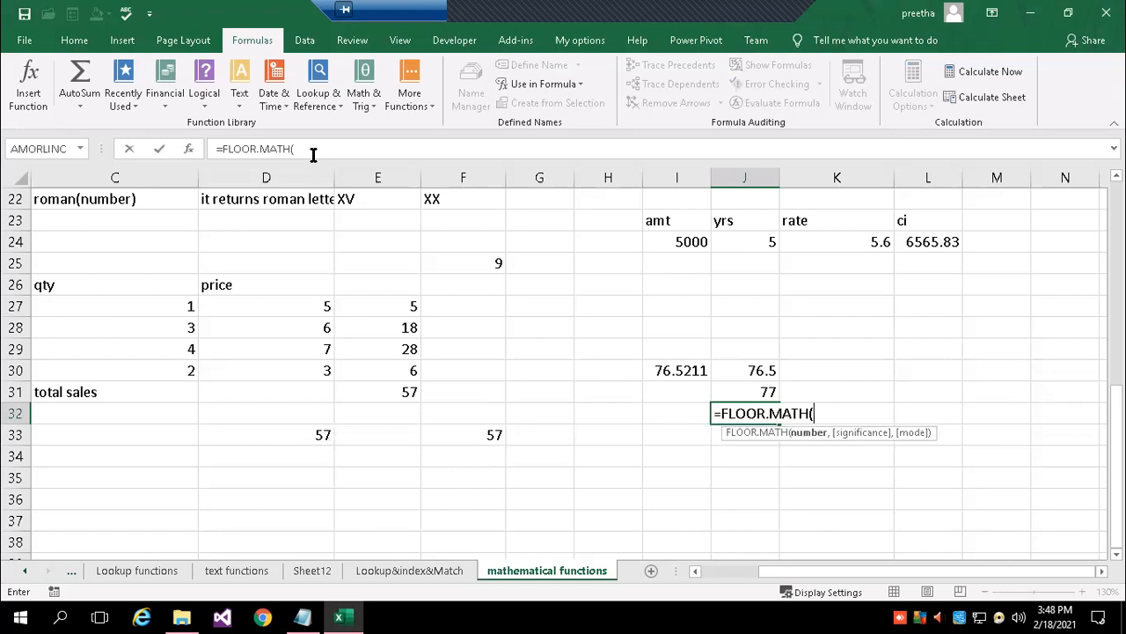
pyautogui.write('\\')
pyautogui.press('BackSpace')
pyautogui.press('BackSpace')
pyautogui.press('BackSpace')
pyautogui.press('BackSpace')
pyautogui.press('BackSpace')
pyautogui.press('BackSpace')
pyautogui.press('BackSpace')
pyautogui.press('BackSpace')
pyautogui.press('BackSpace')
pyautogui.press('BackSpace')
pyautogui.press('BackSpace')
pyautogui.press('BackSpace')
pyautogui.press('BackSpace')
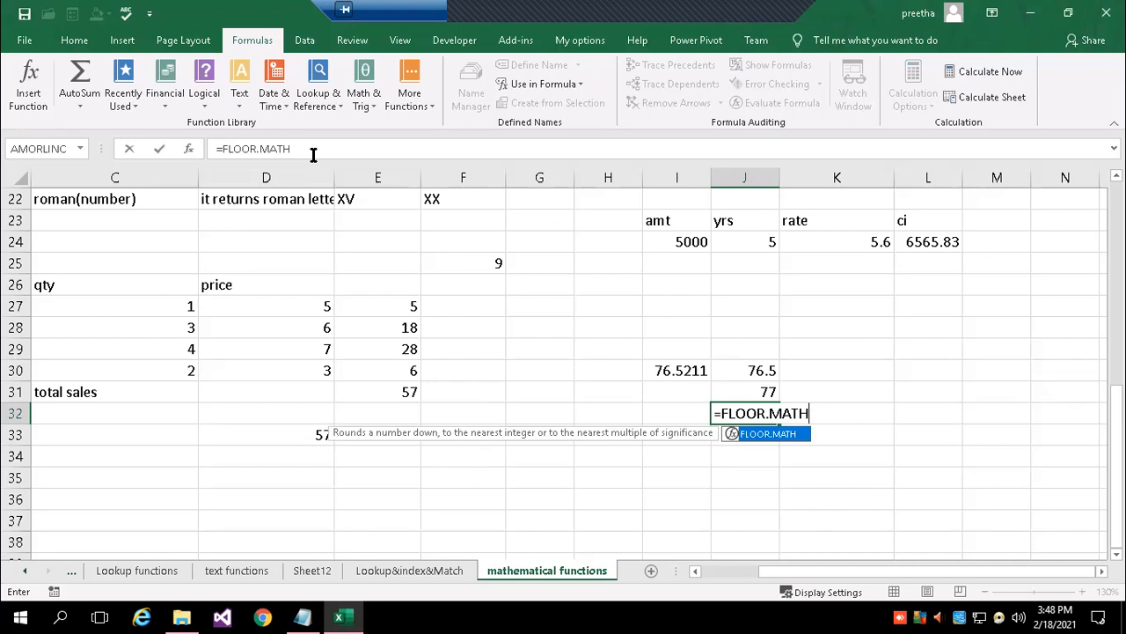
# Round the number in I30 down to the nearest whole number in J32 with =FLOOR(I30,1).
pyautogui.write('=ro')
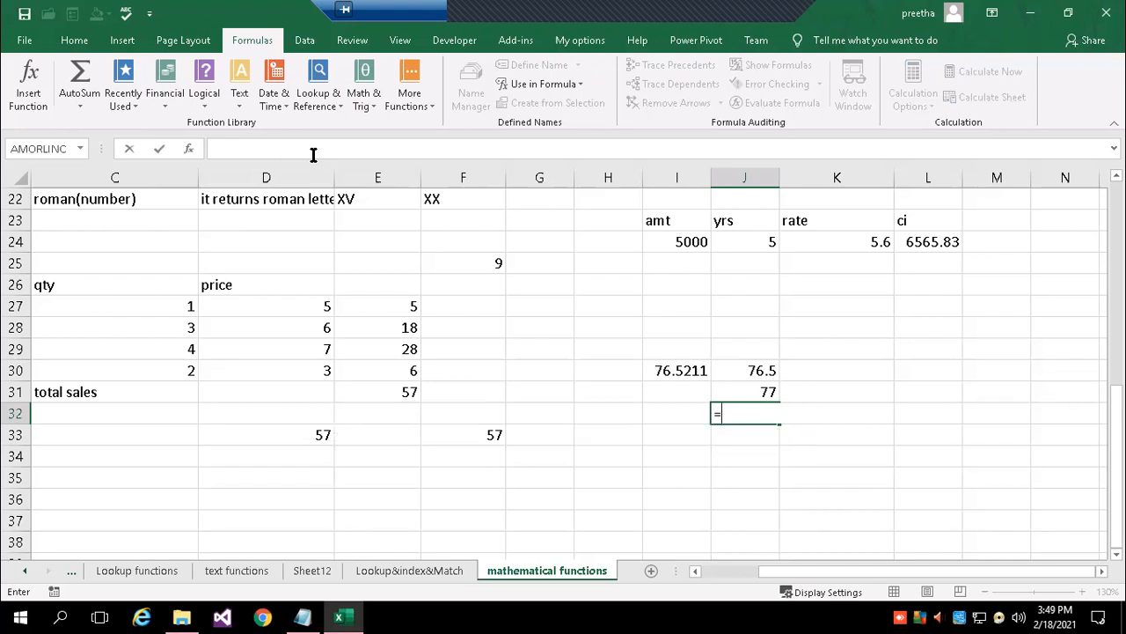
pyautogui.press('BackSpace')
pyautogui.press('BackSpace')
pyautogui.write('fl')
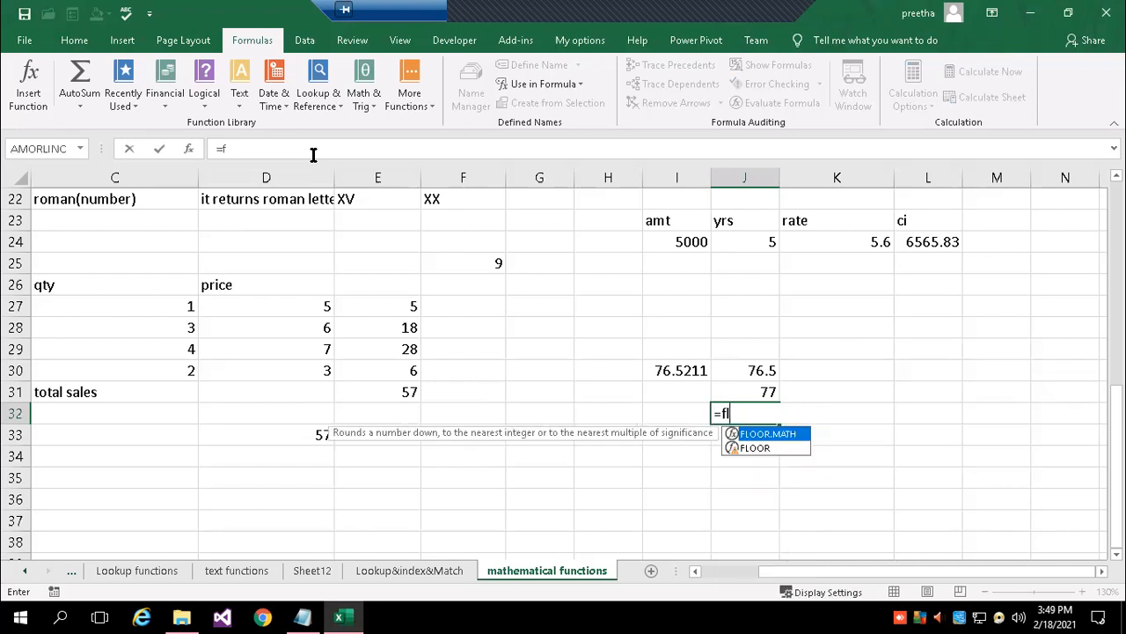
pyautogui.press('Down')
pyautogui.press('Tab')
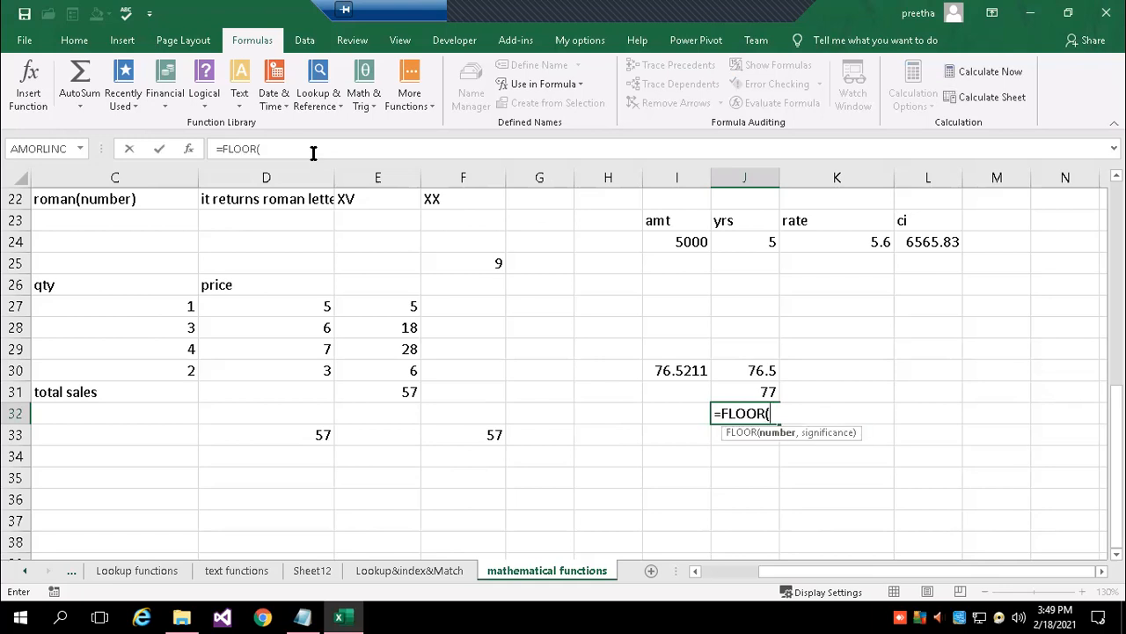
pyautogui.click(698, 373)
pyautogui.write(',')
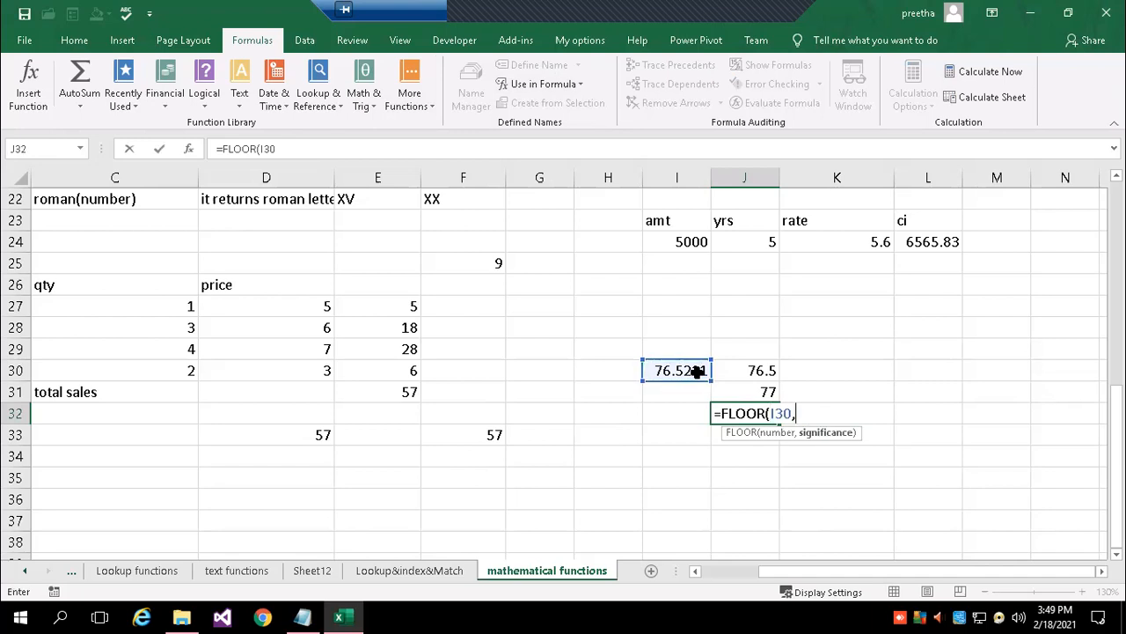
pyautogui.write('1)')
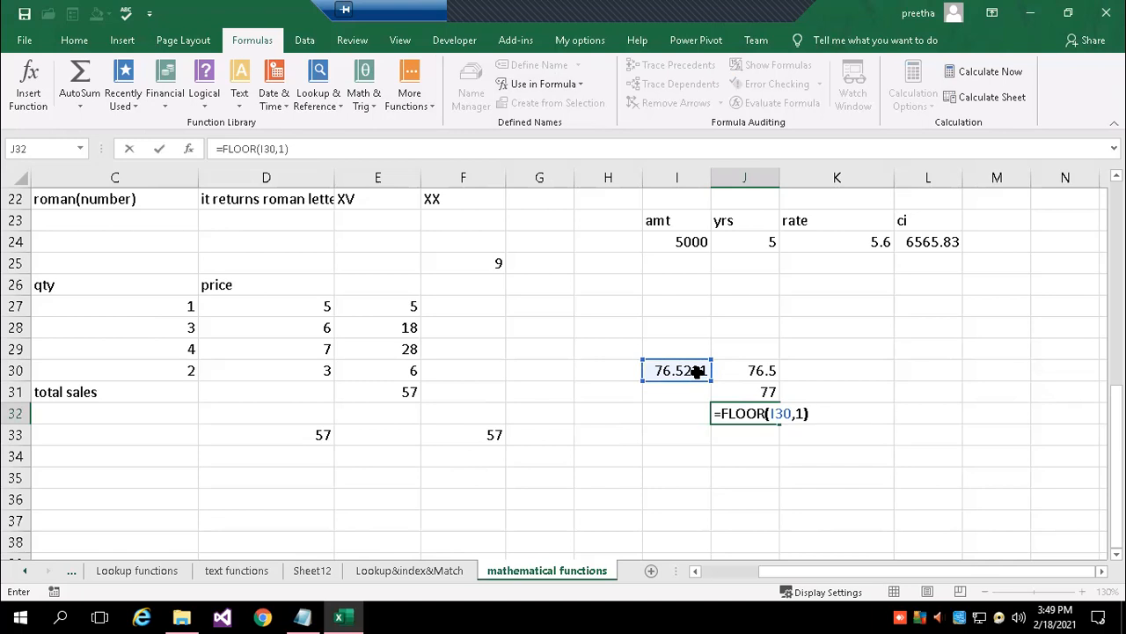
pyautogui.press('Return')
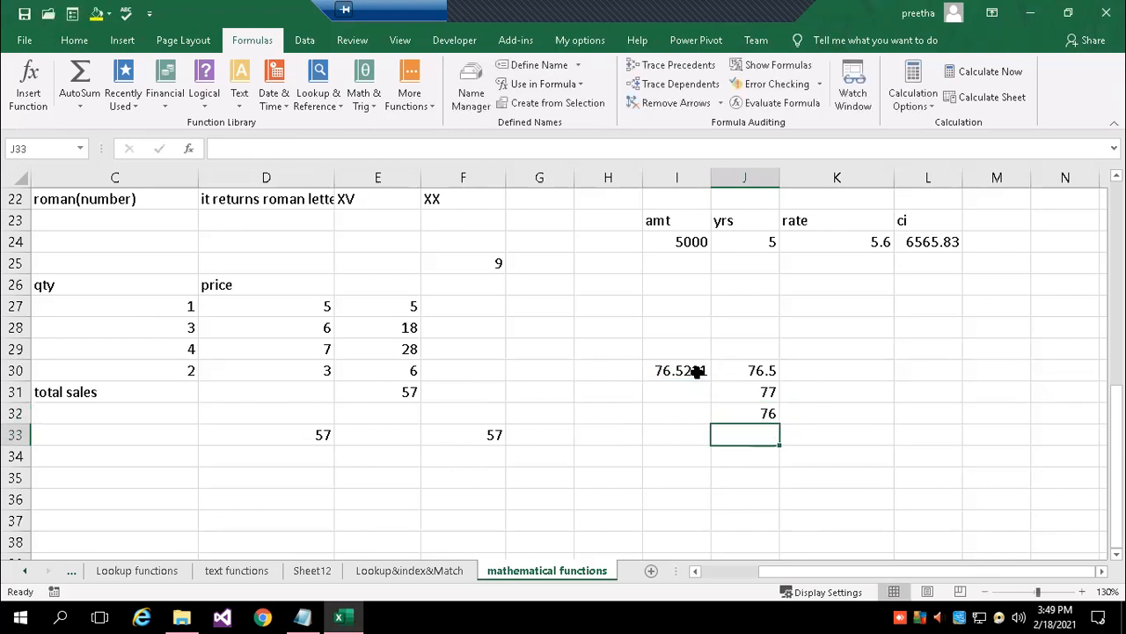
pyautogui.click(766, 418)
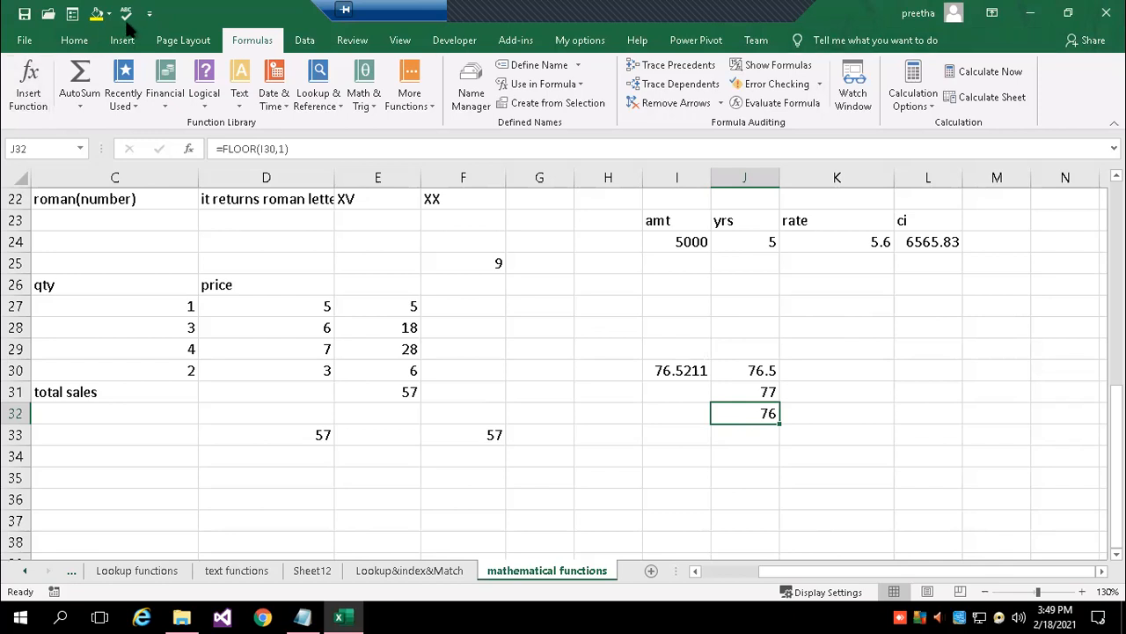
# Review the sheet's function examples, from the trigonometric functions at its start down to the pcode, qty and price table.
pyautogui.scroll(4, 524, 338)
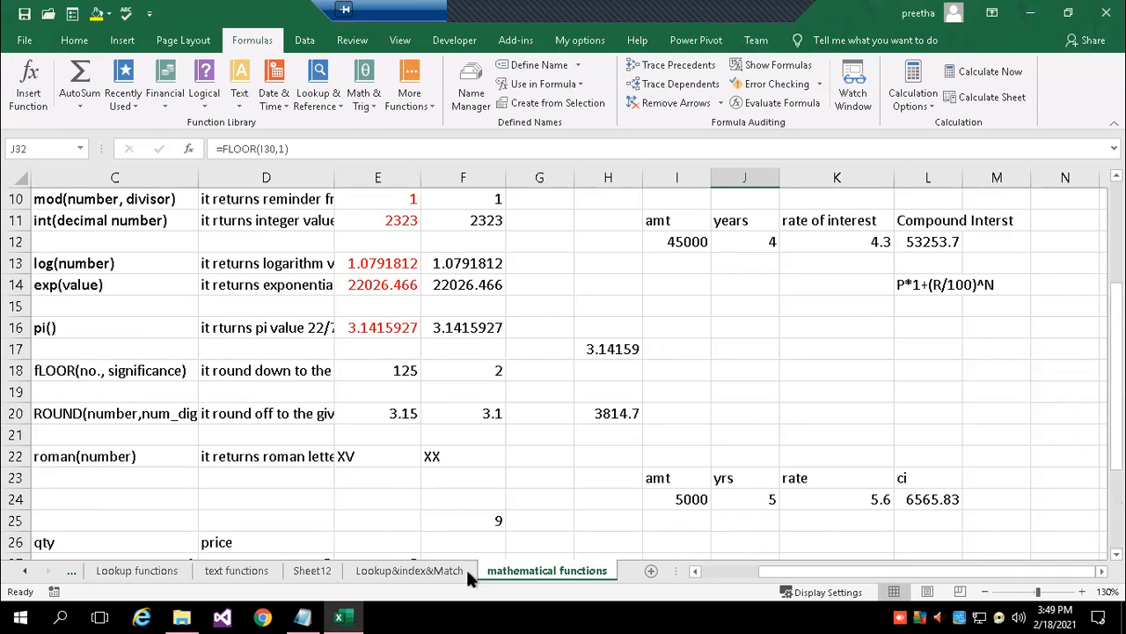
pyautogui.click(694, 570)
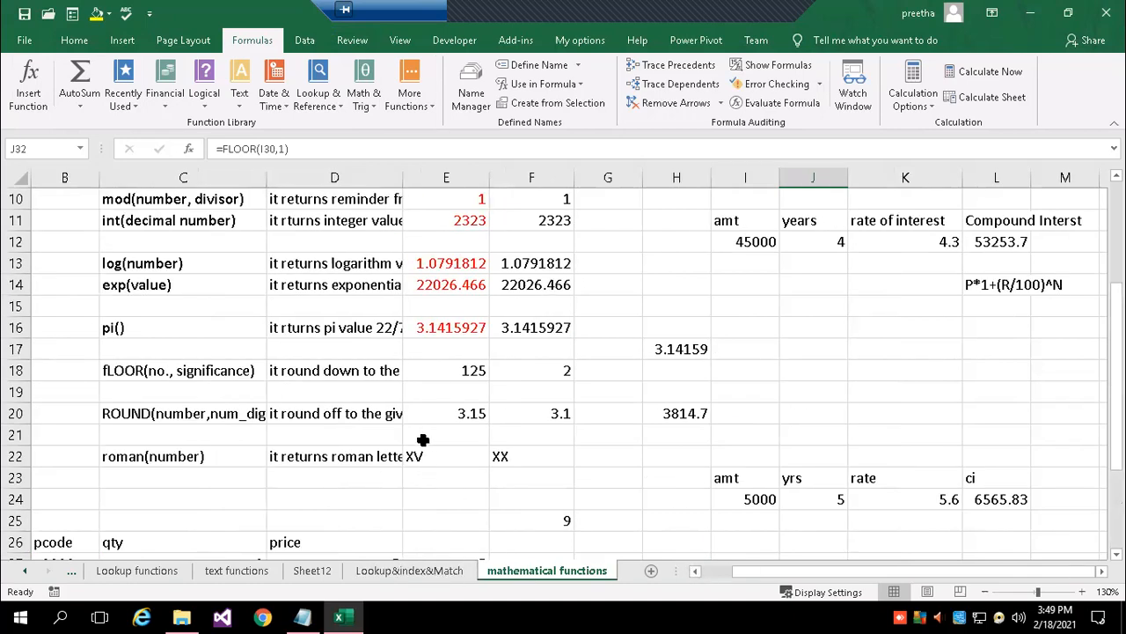
pyautogui.scroll(3, 424, 435)
pyautogui.scroll(-1, 424, 435)
pyautogui.scroll(1, 423, 435)
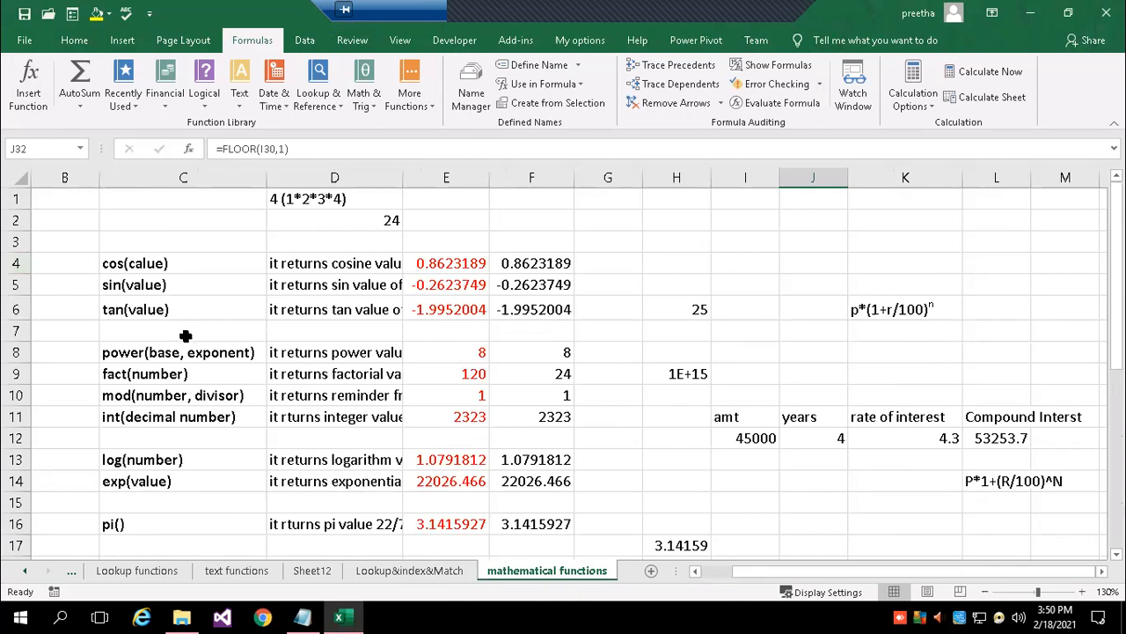
pyautogui.scroll(-1, 186, 332)
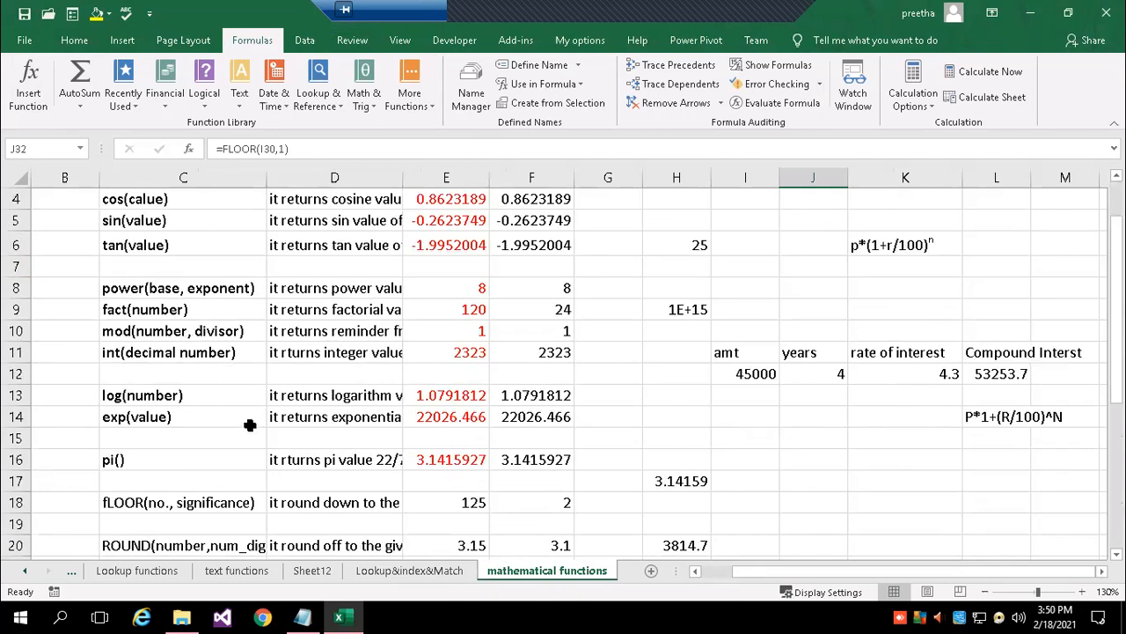
pyautogui.scroll(-1, 251, 425)
pyautogui.scroll(-2, 238, 470)
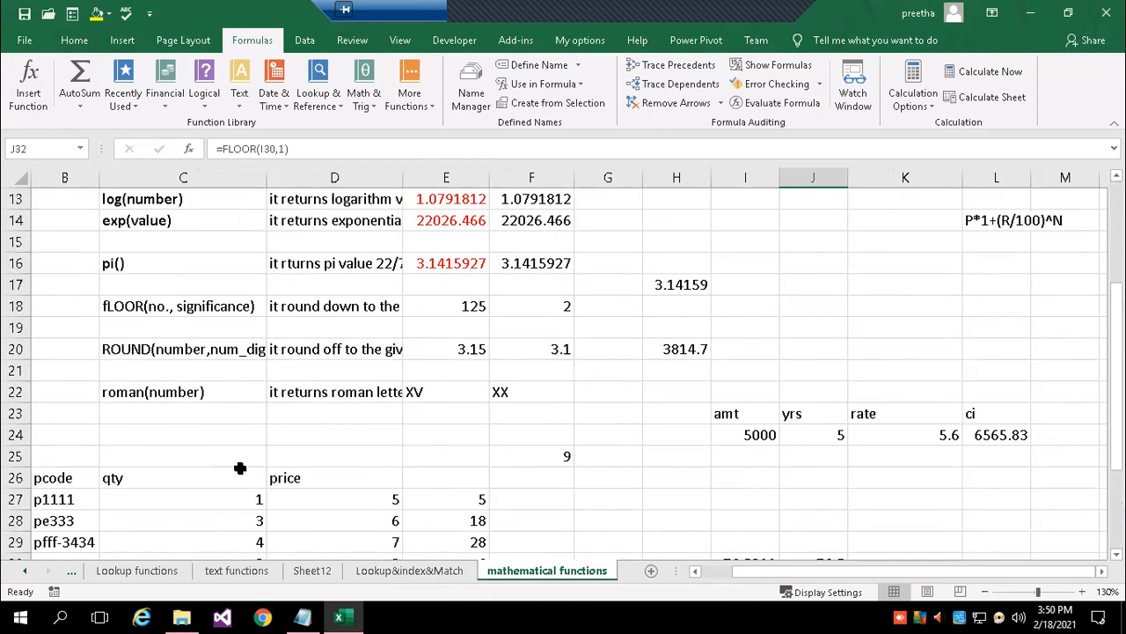
pyautogui.scroll(-1, 239, 465)
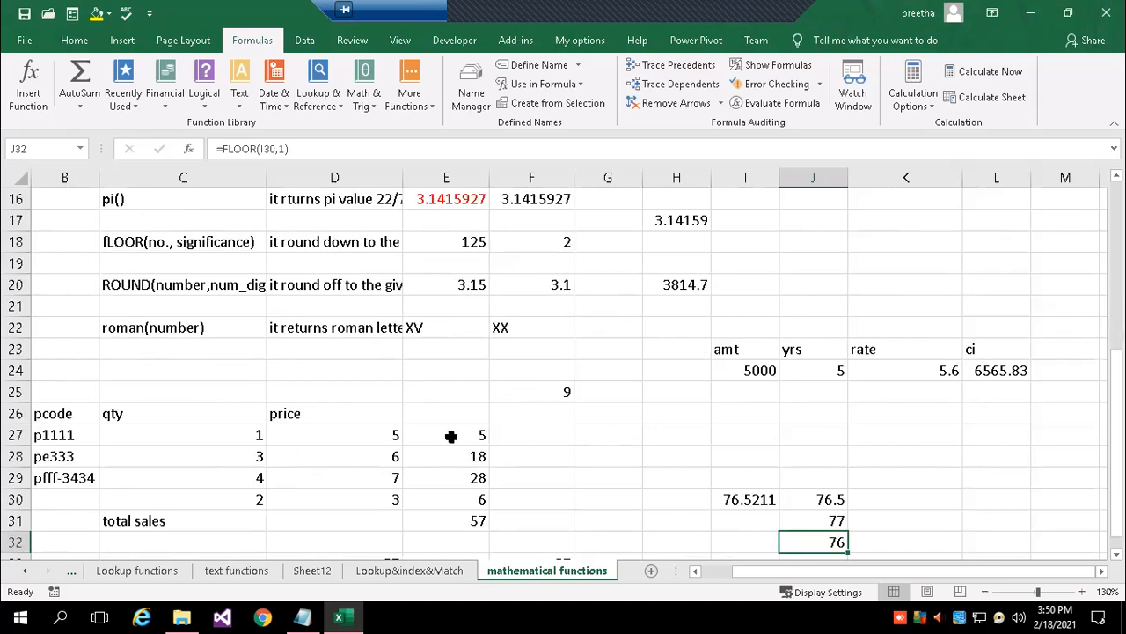
# Examine the compound interest formulas in L24 and L12 and the written formula text in L14.
pyautogui.click(991, 377)
pyautogui.scroll(4, 994, 393)
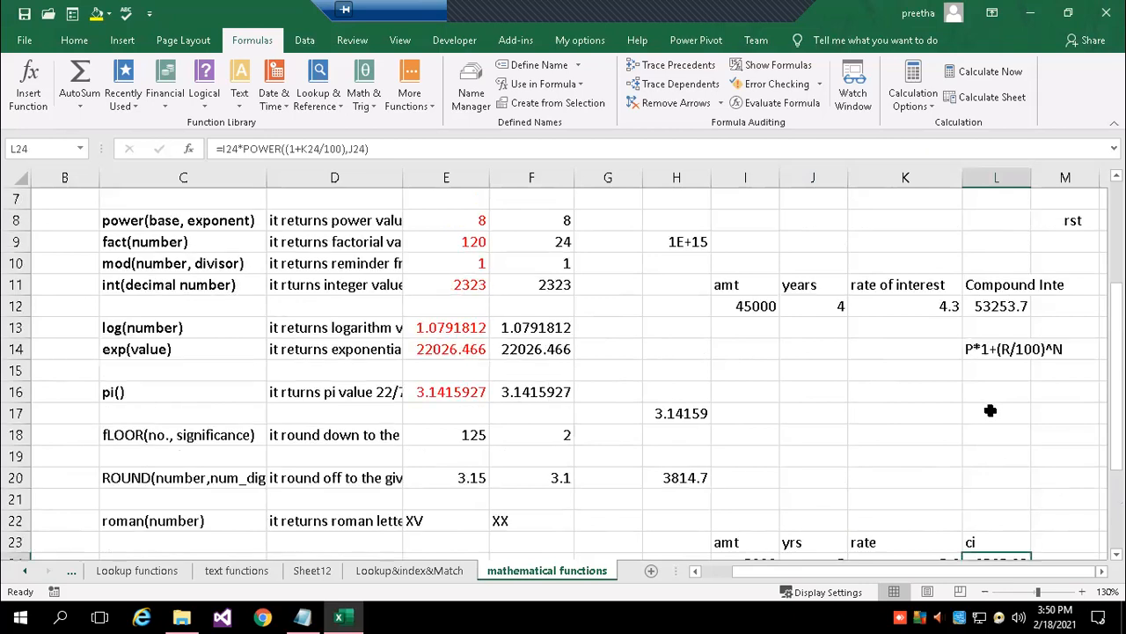
pyautogui.hscroll(2, 762, 417)
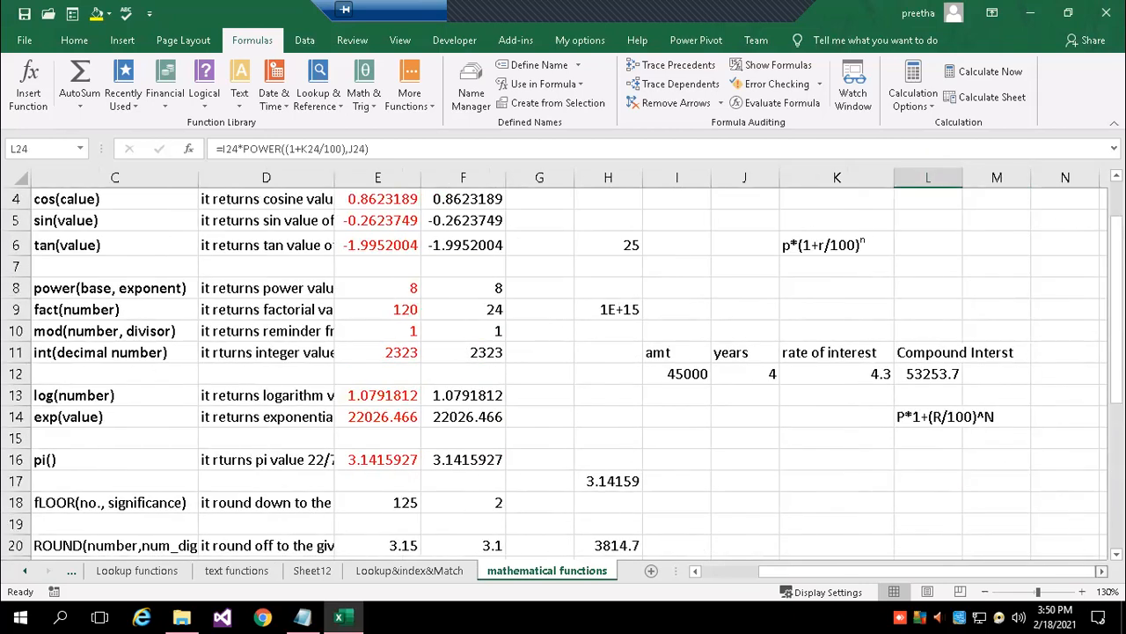
pyautogui.click(757, 373)
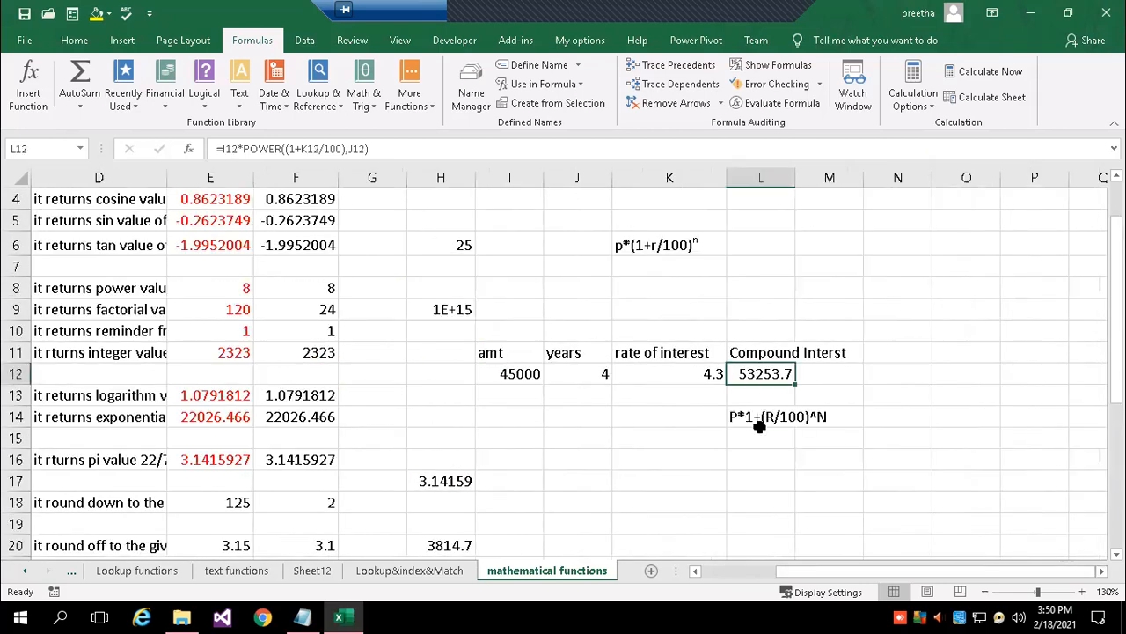
pyautogui.click(755, 417)
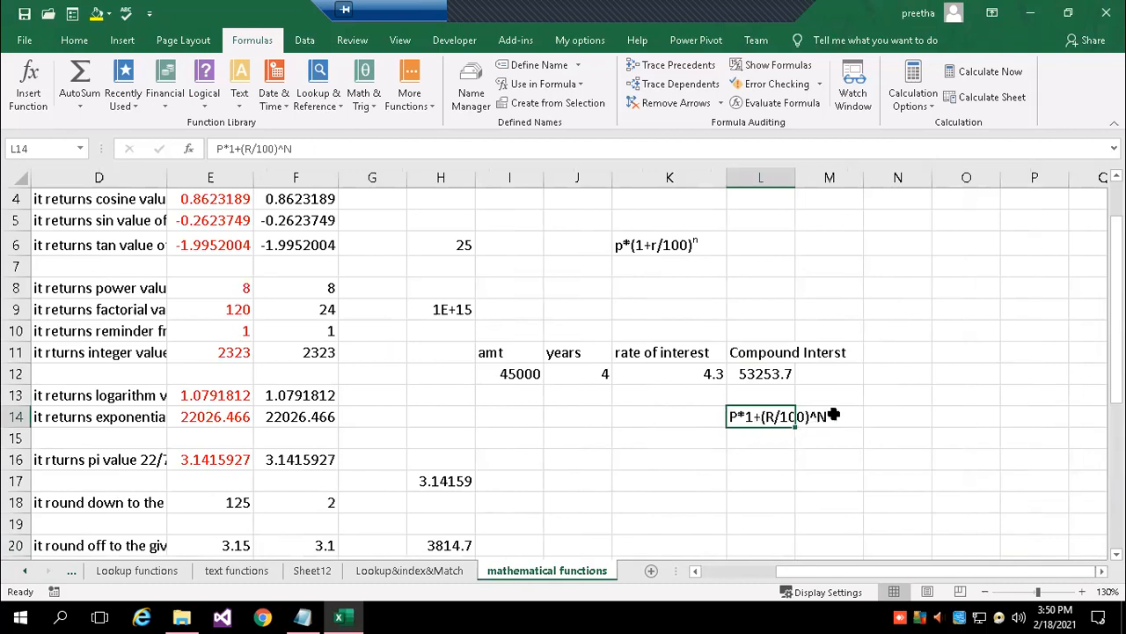
# Widen column L so the compound interest value and the written formula text fit inside their cells.
pyautogui.click(762, 447)
pyautogui.moveTo(794, 179); pyautogui.dragTo(849, 181)
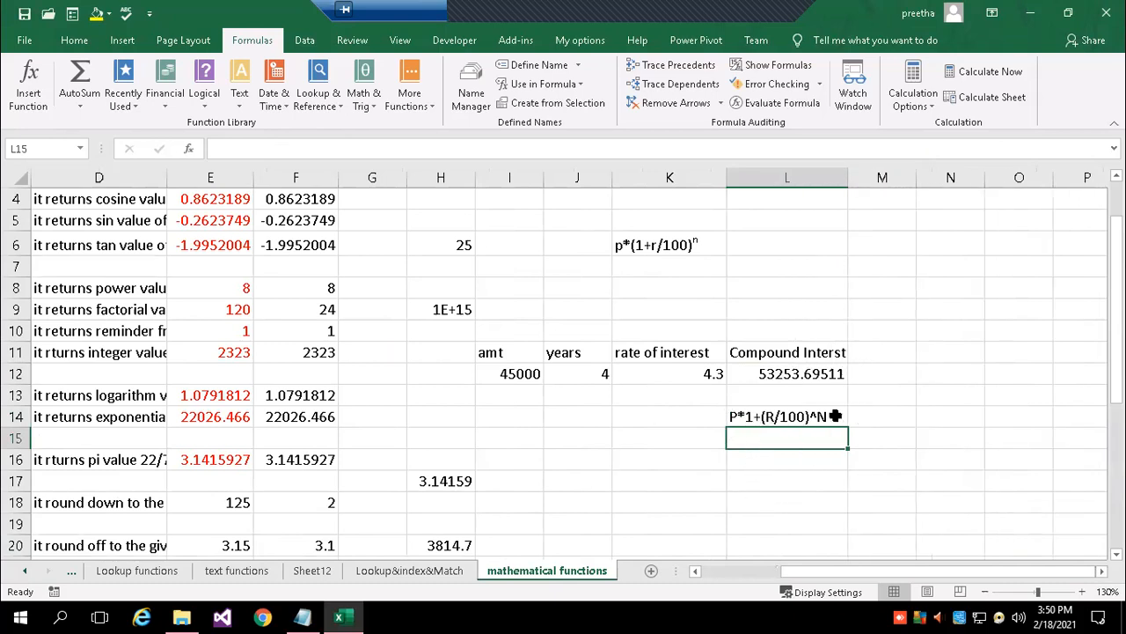
pyautogui.click(783, 417)
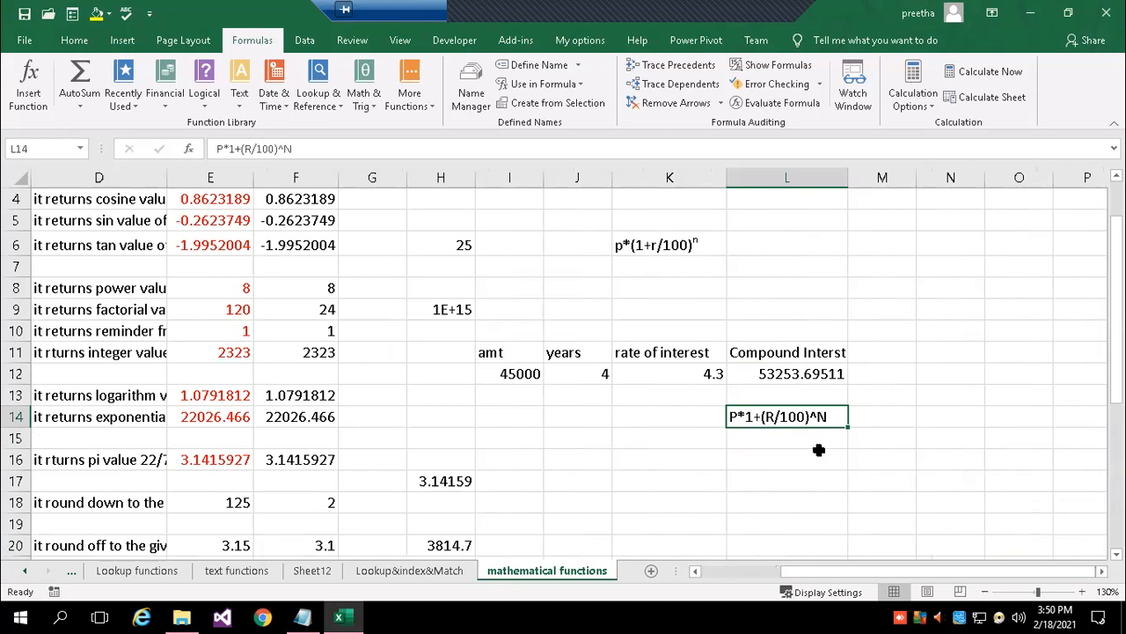
# Examine the POWER formula in L12, including its 1+K12/100 number argument and J12 power argument, leaving it unaltered.
pyautogui.click(757, 374)
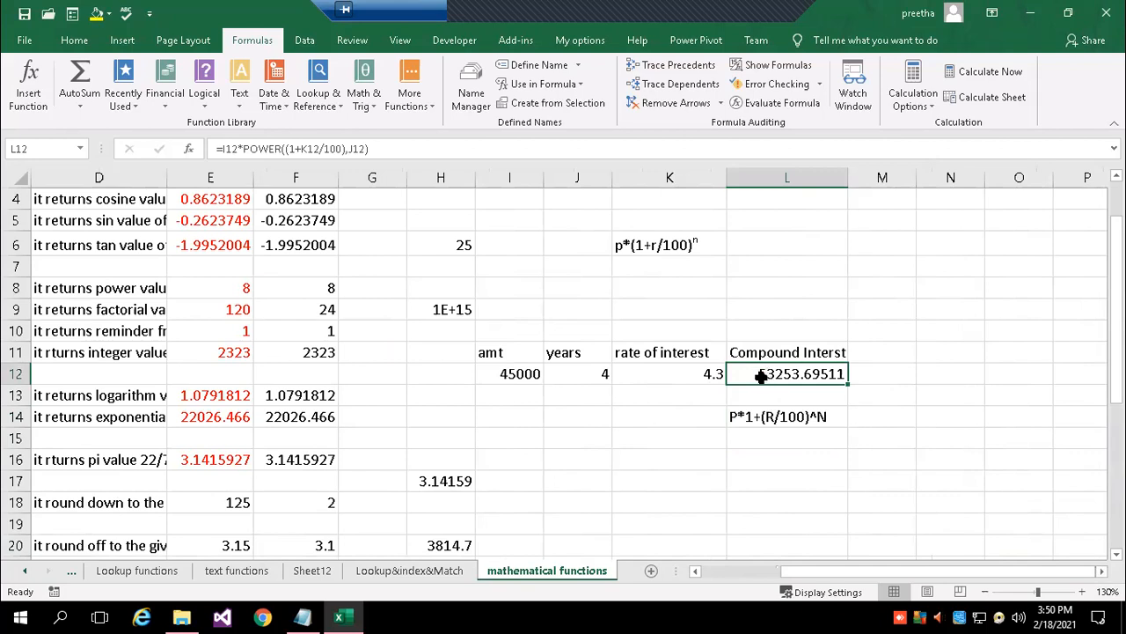
pyautogui.click(398, 148)
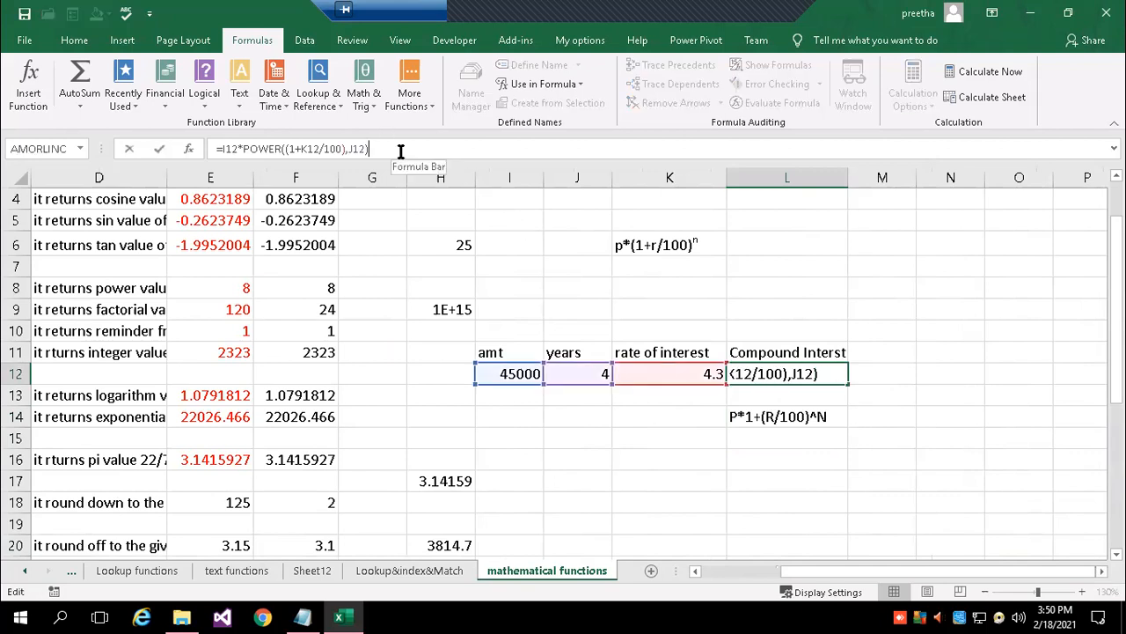
pyautogui.click(827, 374)
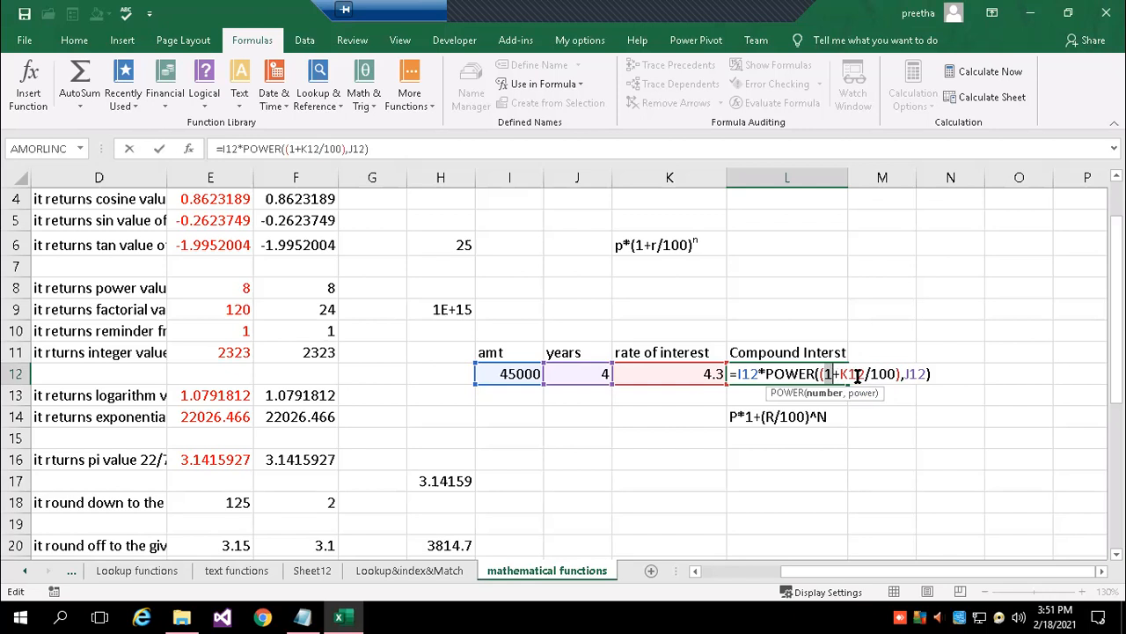
pyautogui.moveTo(905, 374); pyautogui.dragTo(929, 374)
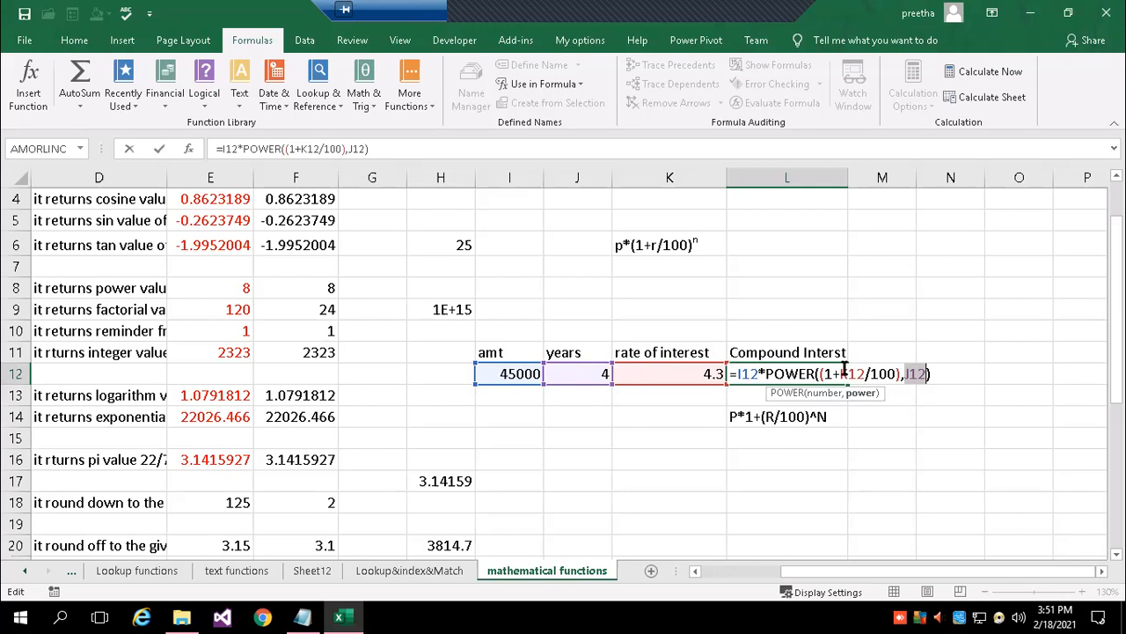
pyautogui.click(958, 375)
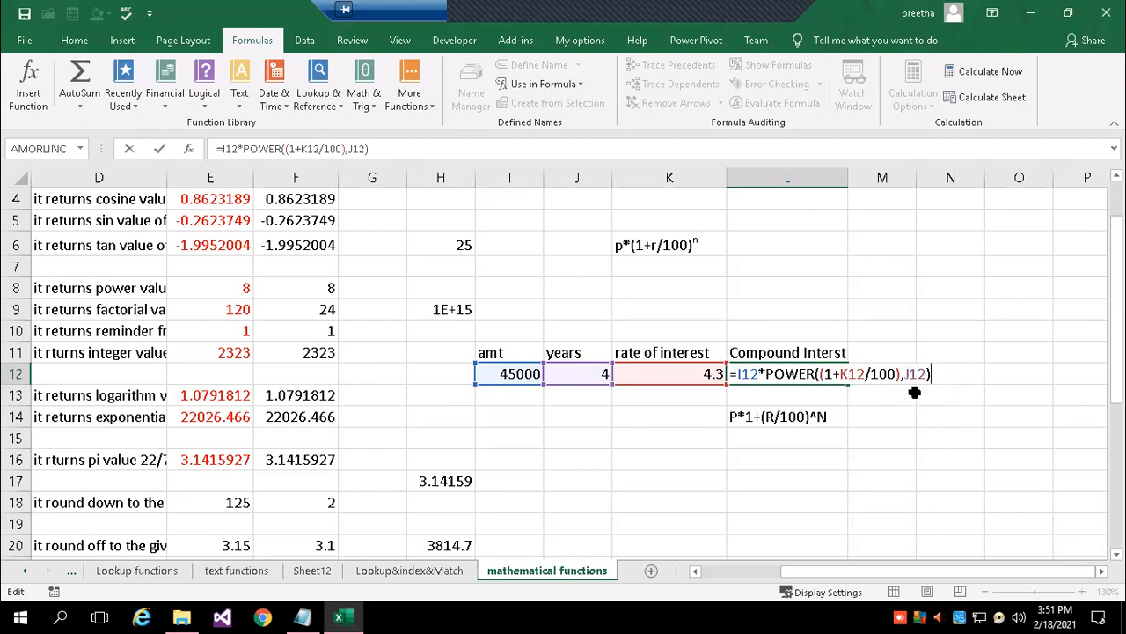
pyautogui.press('Return')
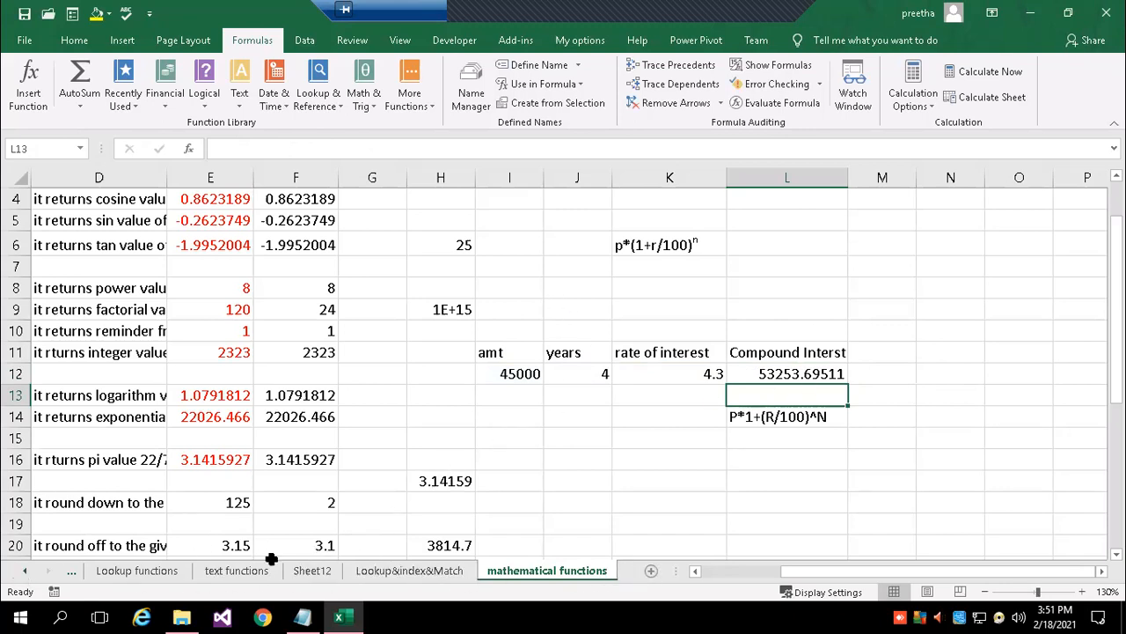
# Look through the workbook's sheet names, from mathematical functions back to the earliest sheets such as if and_or.
pyautogui.click(24, 571)
pyautogui.click(24, 573)
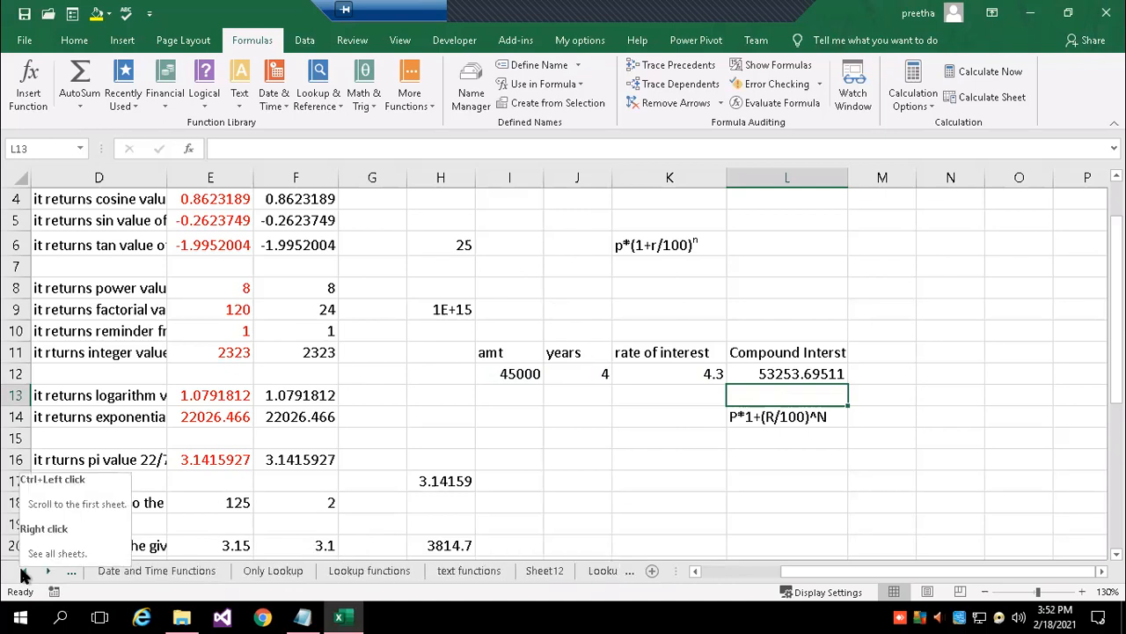
pyautogui.click(24, 573)
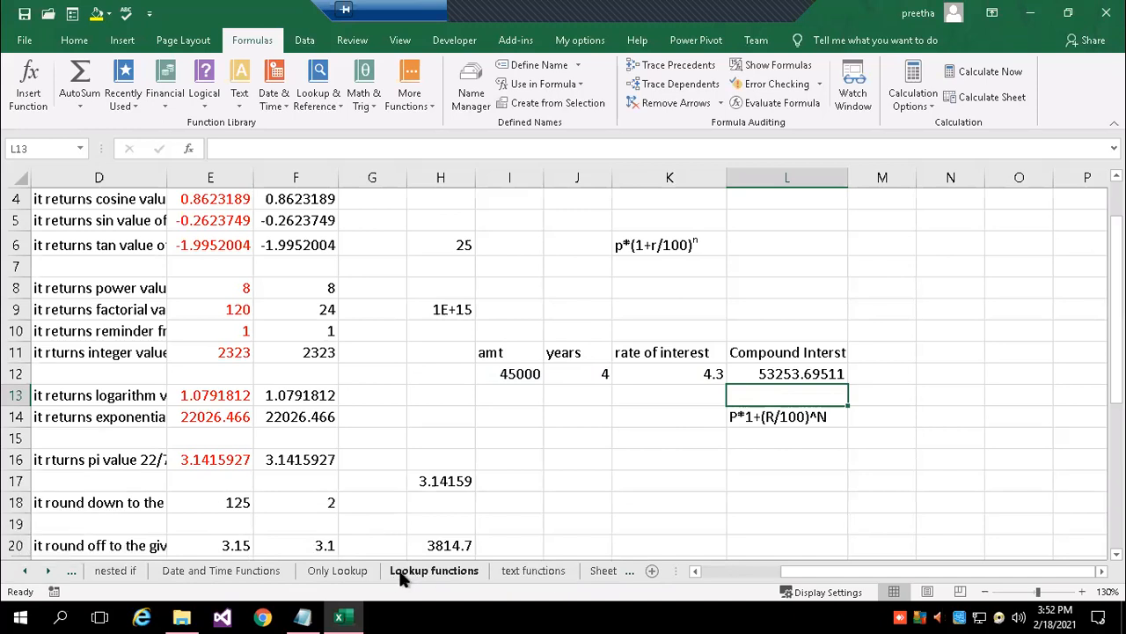
pyautogui.click(48, 571)
pyautogui.click(50, 572)
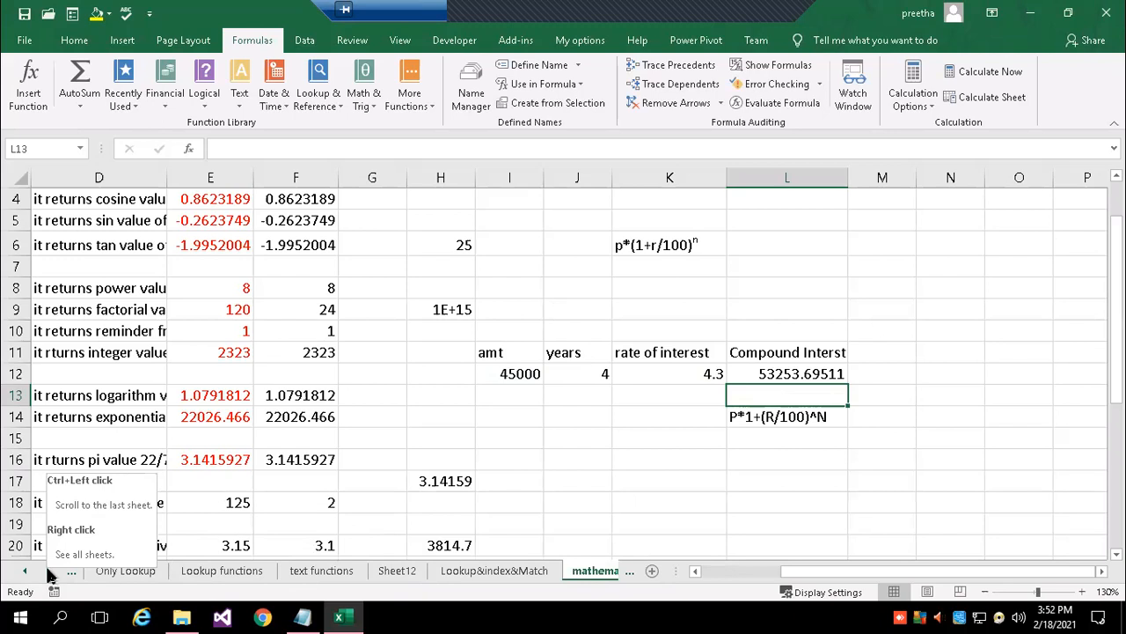
pyautogui.click(48, 572)
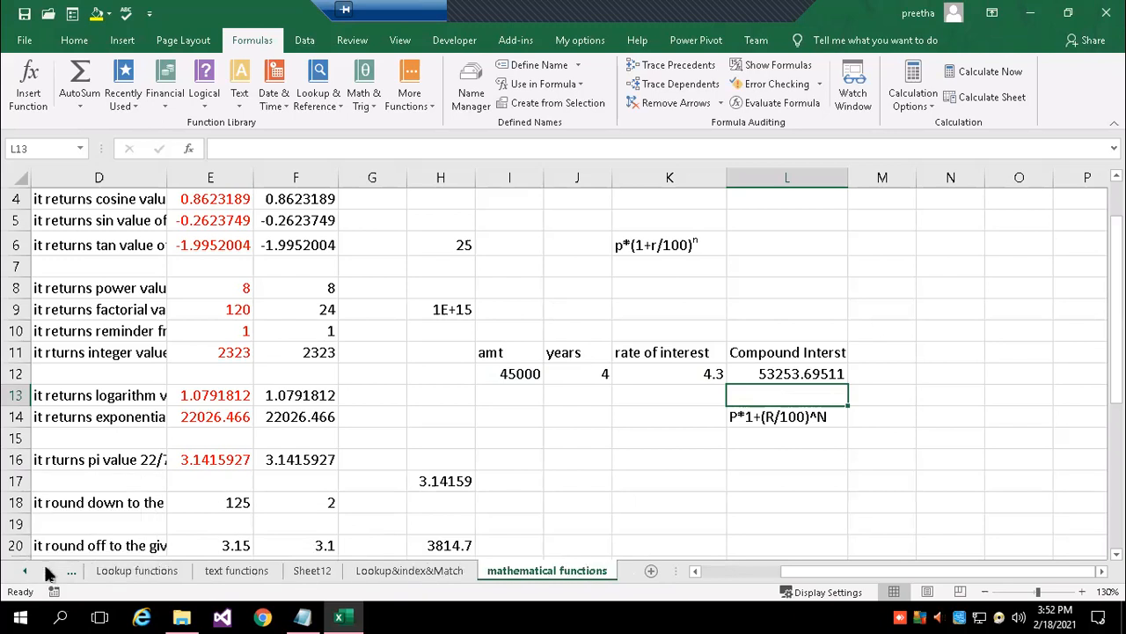
pyautogui.click(28, 572)
pyautogui.click(28, 572)
pyautogui.click(28, 572)
pyautogui.click(28, 572)
pyautogui.click(28, 572)
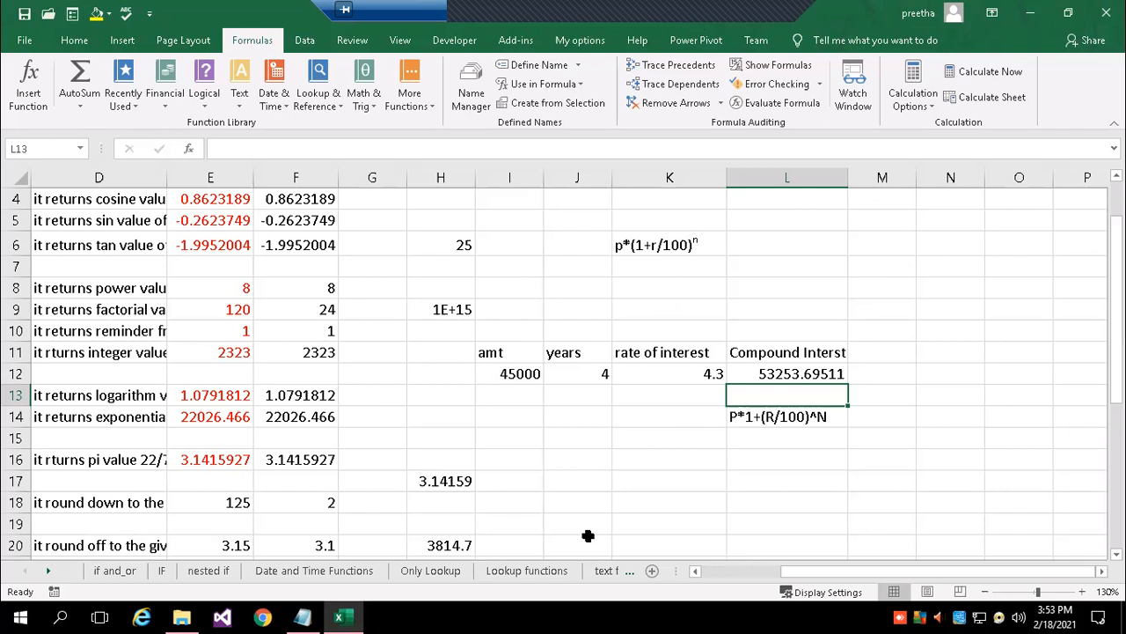
# Add a new worksheet, set its zoom to 130%, and enter the title "student marklist" in A1.
pyautogui.click(651, 570)
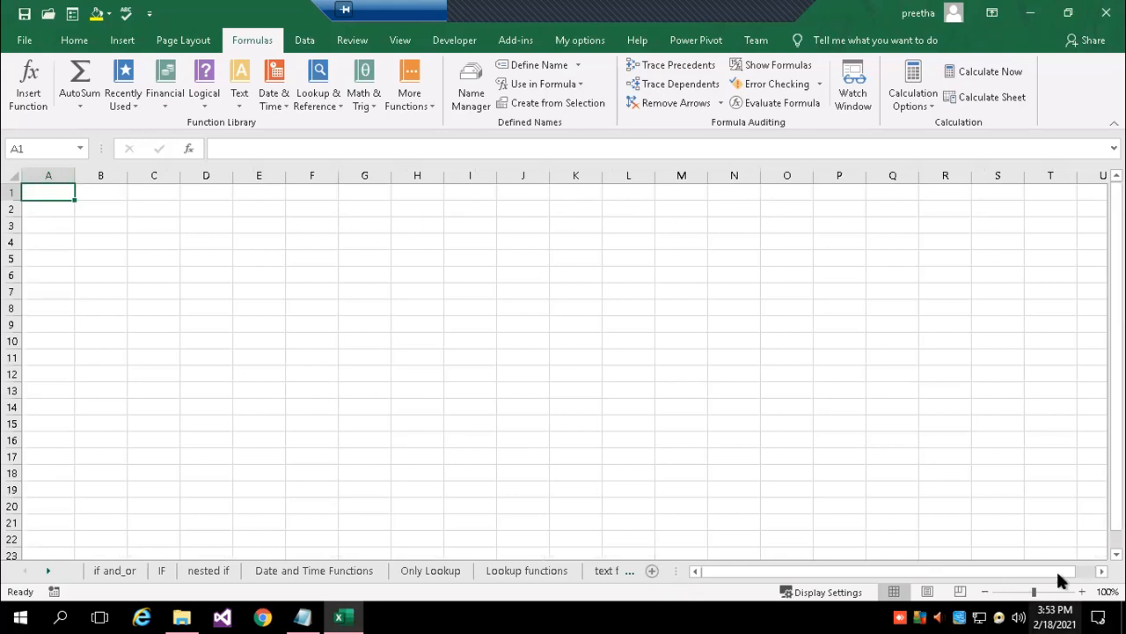
pyautogui.click(1083, 592)
pyautogui.click(1082, 592)
pyautogui.click(1082, 592)
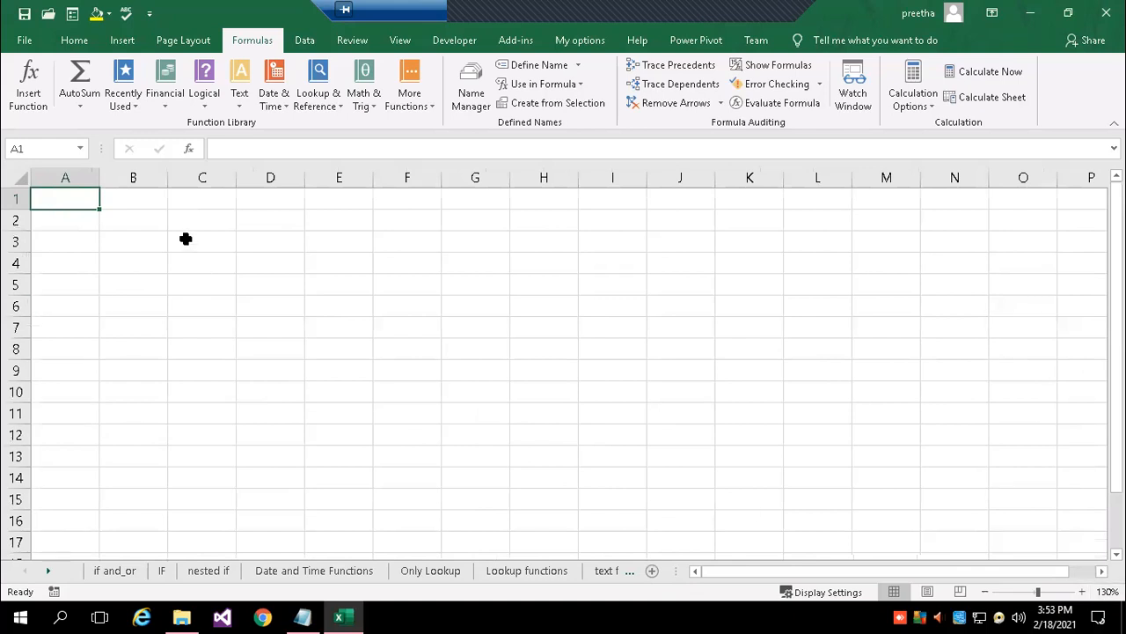
pyautogui.write('student marklist')
pyautogui.press('Return')
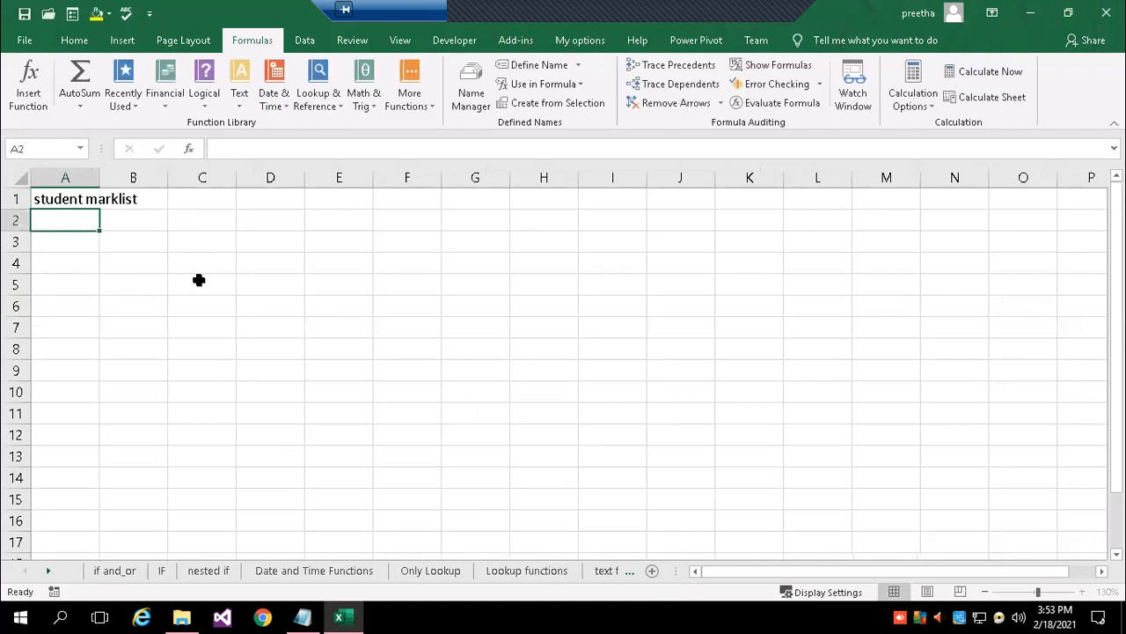
# Enter the column headings rollno, name, subject1, subject2 and subject3 in A2:E2.
pyautogui.write('rollno')
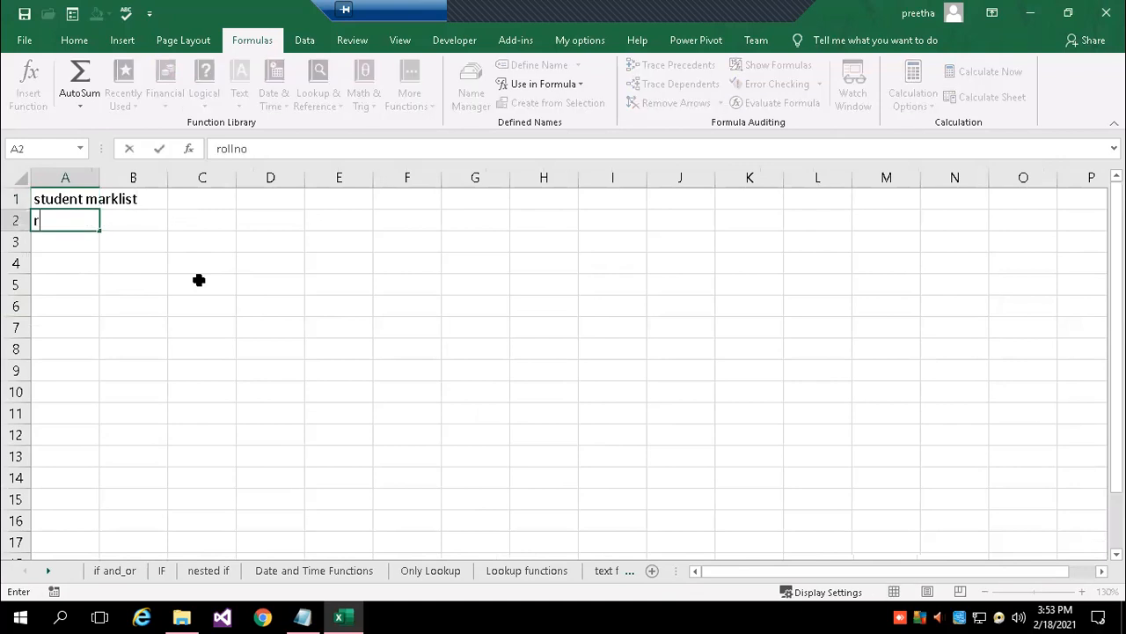
pyautogui.press('Tab')
pyautogui.write('name')
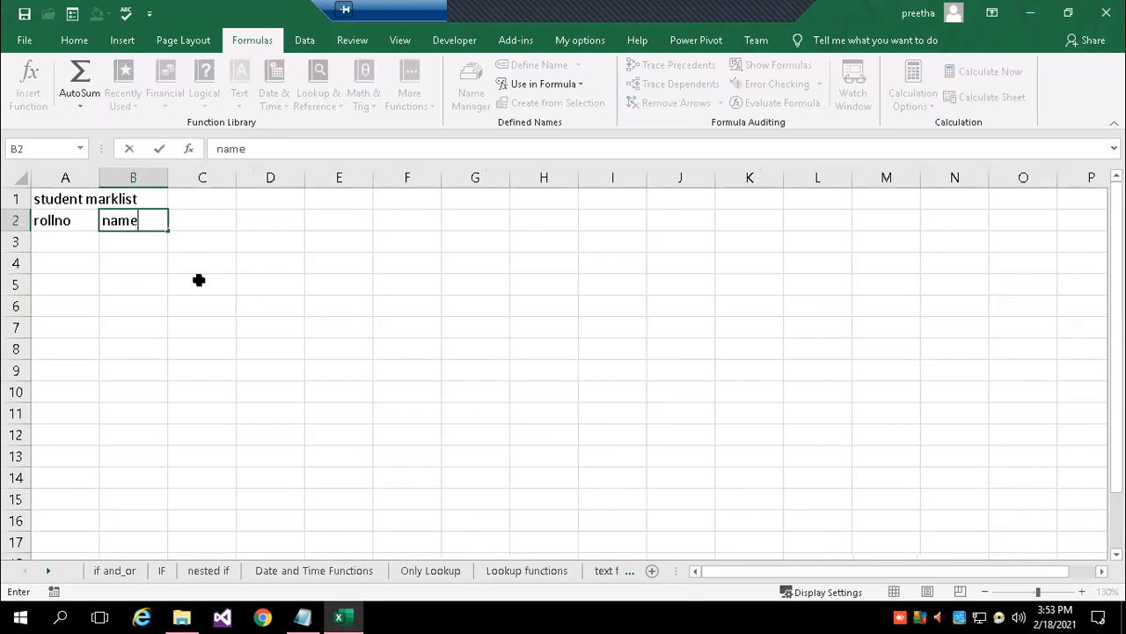
pyautogui.press('Tab')
pyautogui.write('sub')
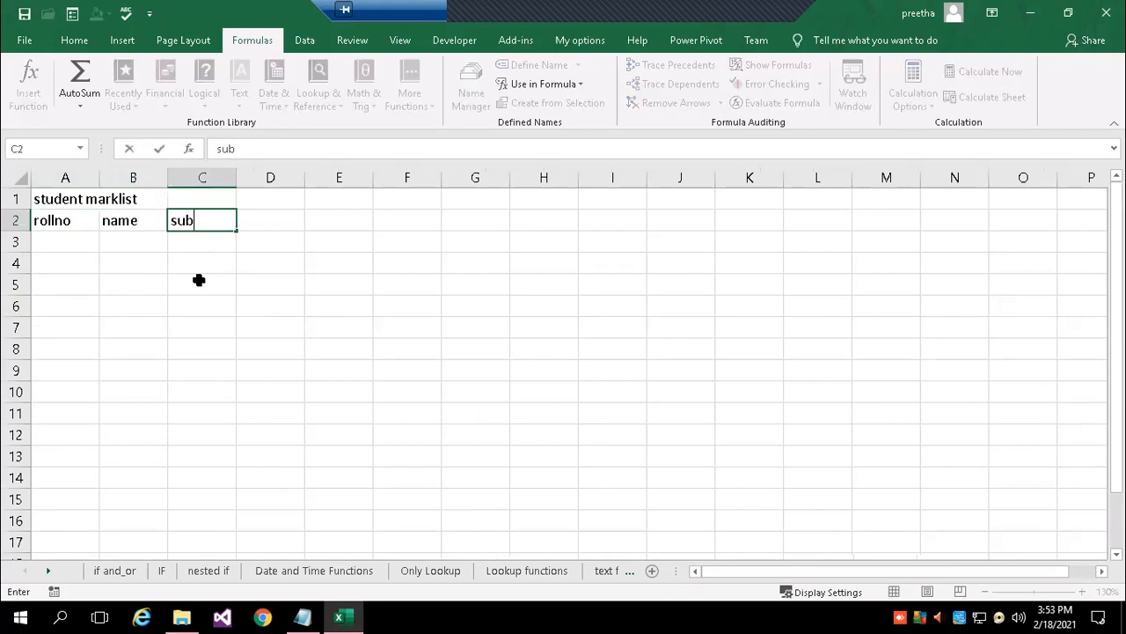
pyautogui.write('ject1')
pyautogui.press('Tab')
pyautogui.write('subje')
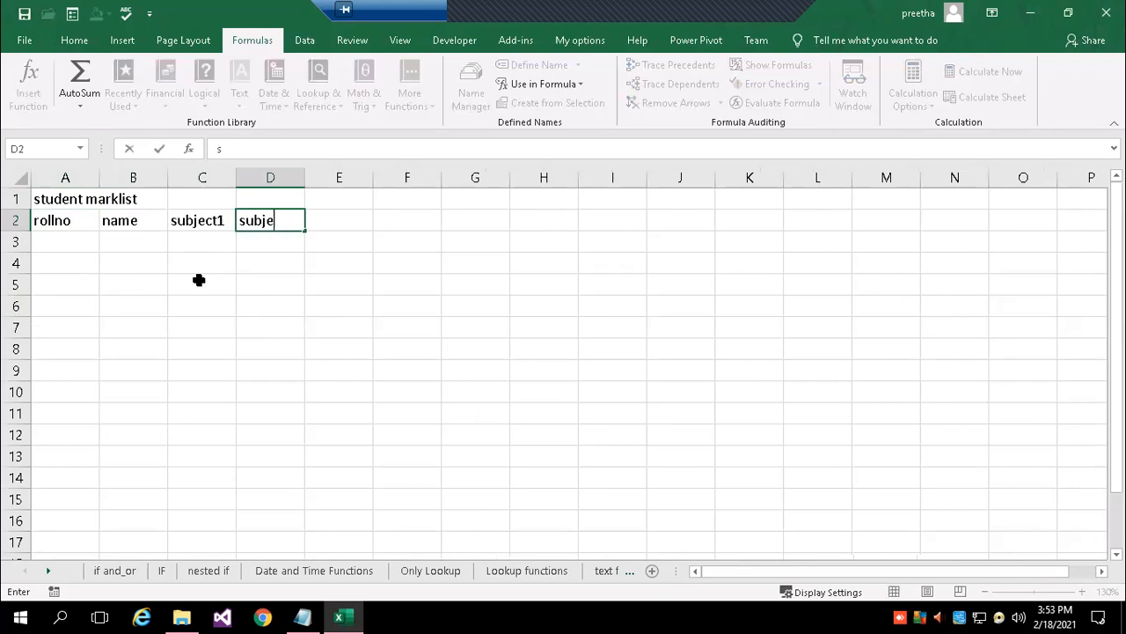
pyautogui.write('ct2')
pyautogui.press('Tab')
pyautogui.write('sub')
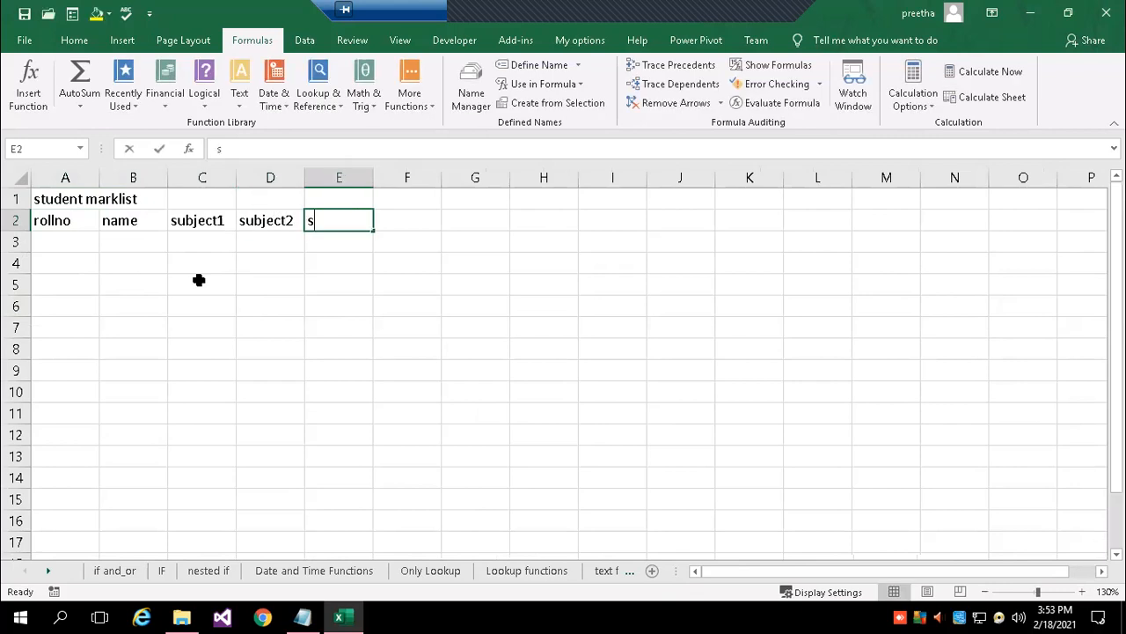
pyautogui.write('ject3')
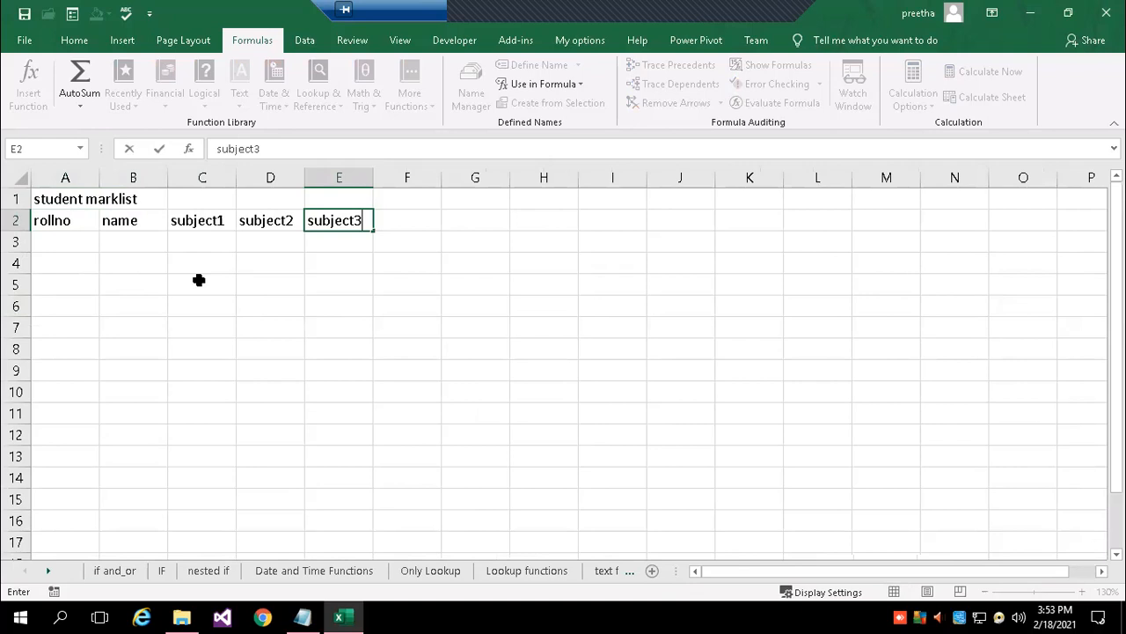
# Enter the column headings total, average and result in F2:H2 of the student mark list.
pyautogui.press('Tab')
pyautogui.write('total')
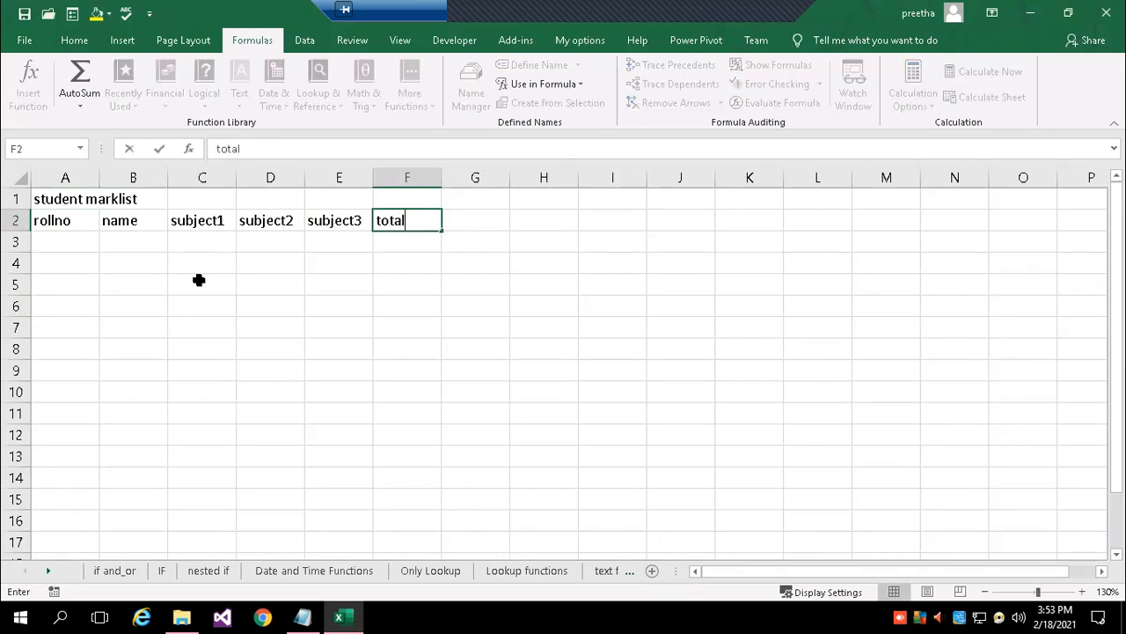
pyautogui.press('Tab')
pyautogui.write('av')
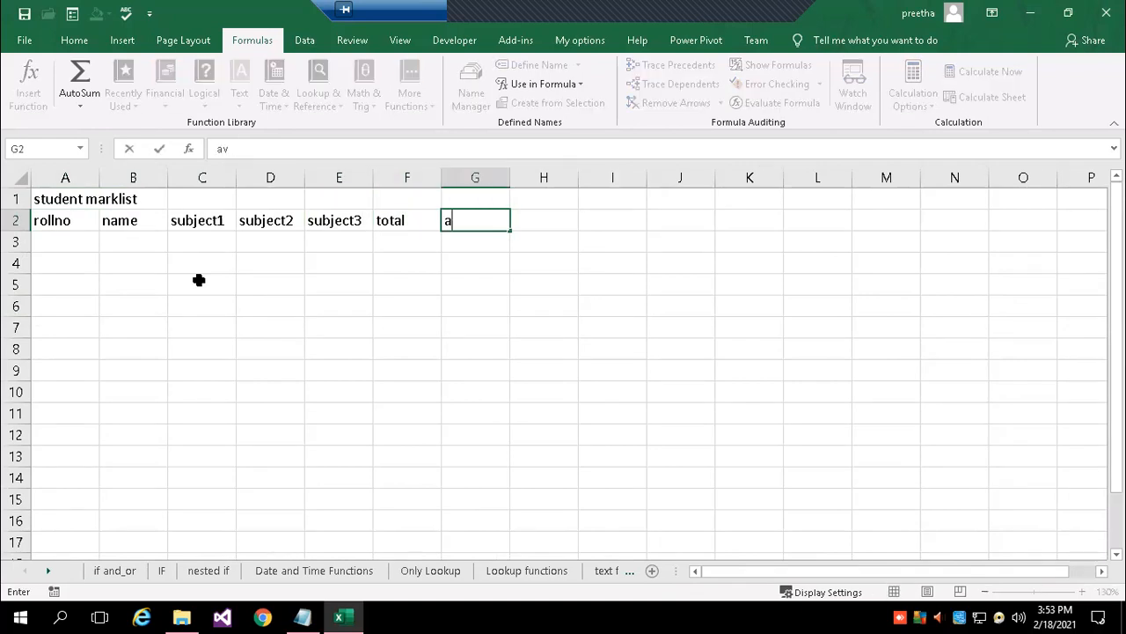
pyautogui.write('erage')
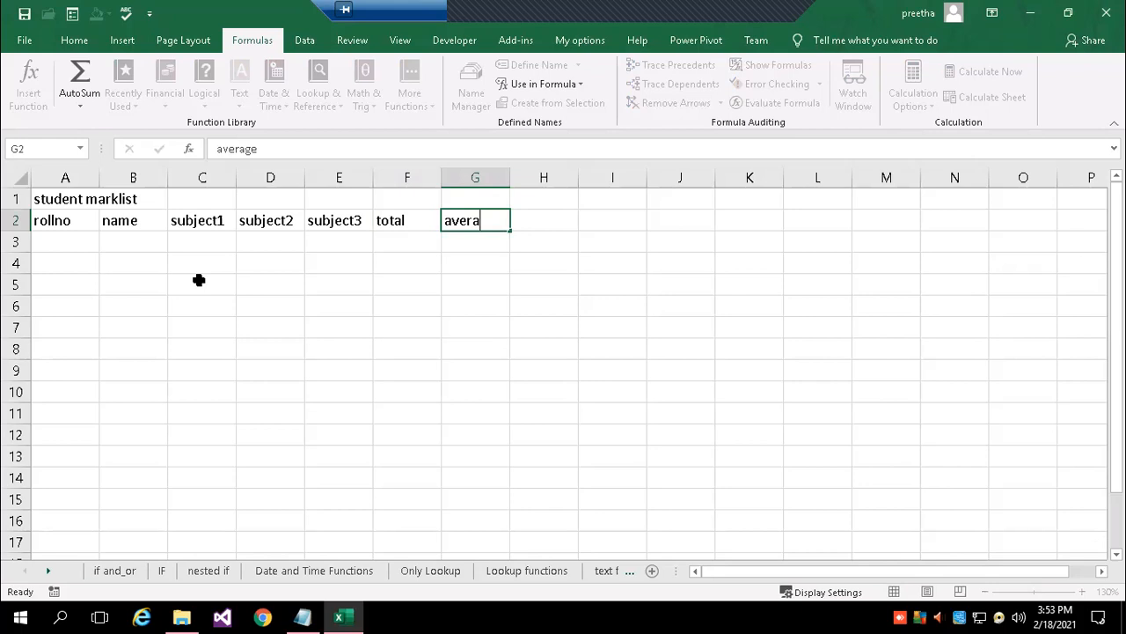
pyautogui.press('Tab')
pyautogui.write('result')
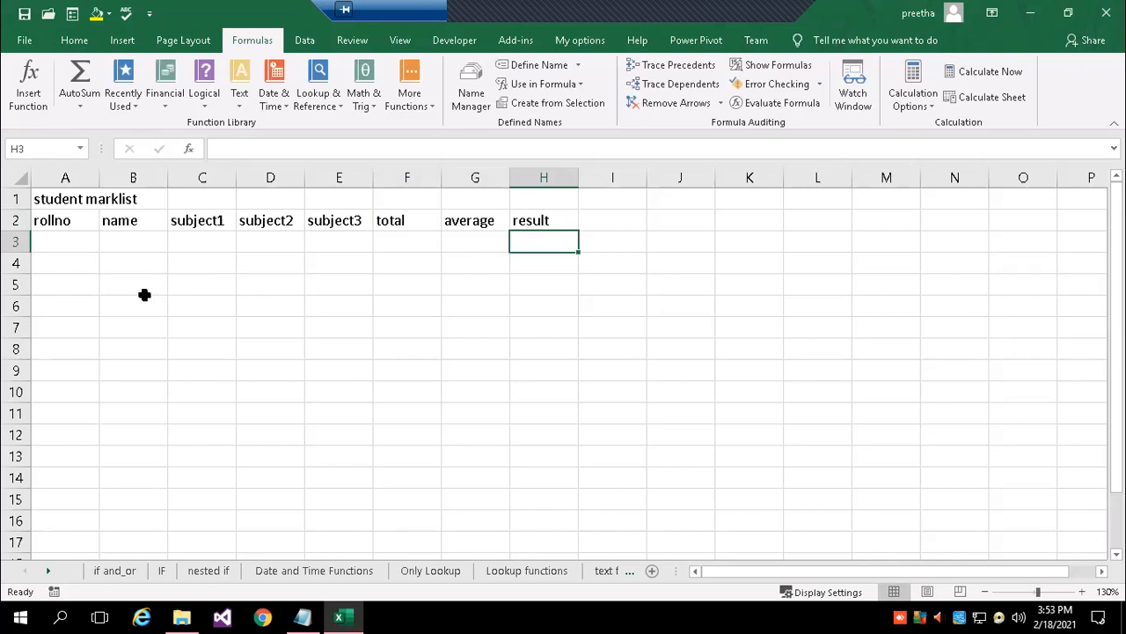
# Go over the empty cells below the rollno, name, subject, total, average and result headings to review the mark list's layout.
pyautogui.moveTo(65, 241); pyautogui.dragTo(50, 489)
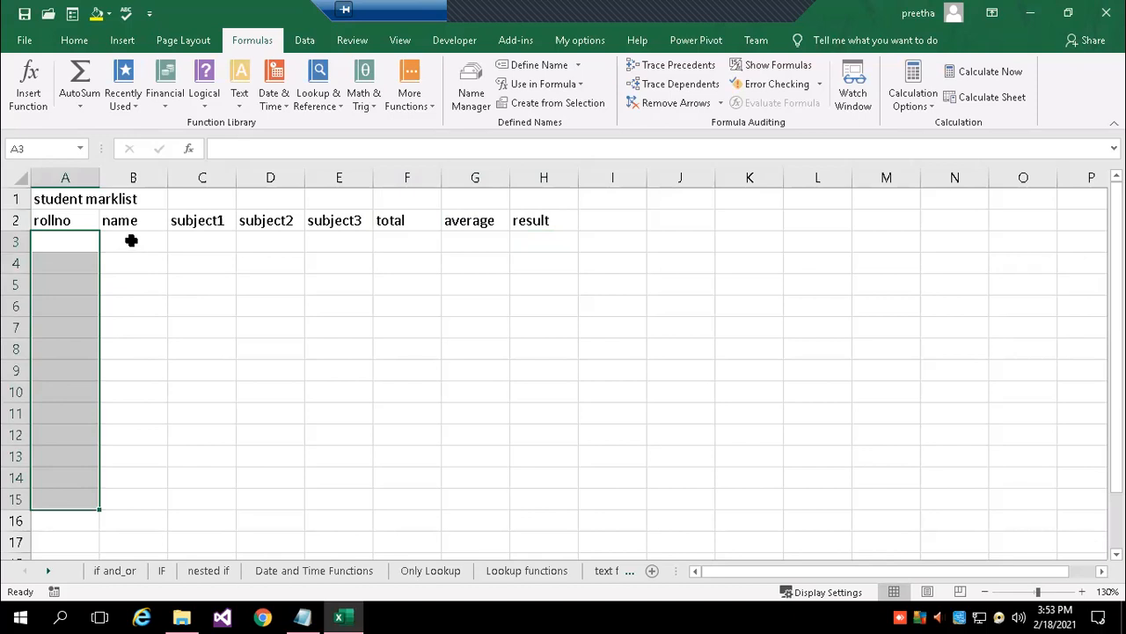
pyautogui.moveTo(131, 244); pyautogui.dragTo(133, 262)
pyautogui.moveTo(137, 372); pyautogui.dragTo(137, 374)
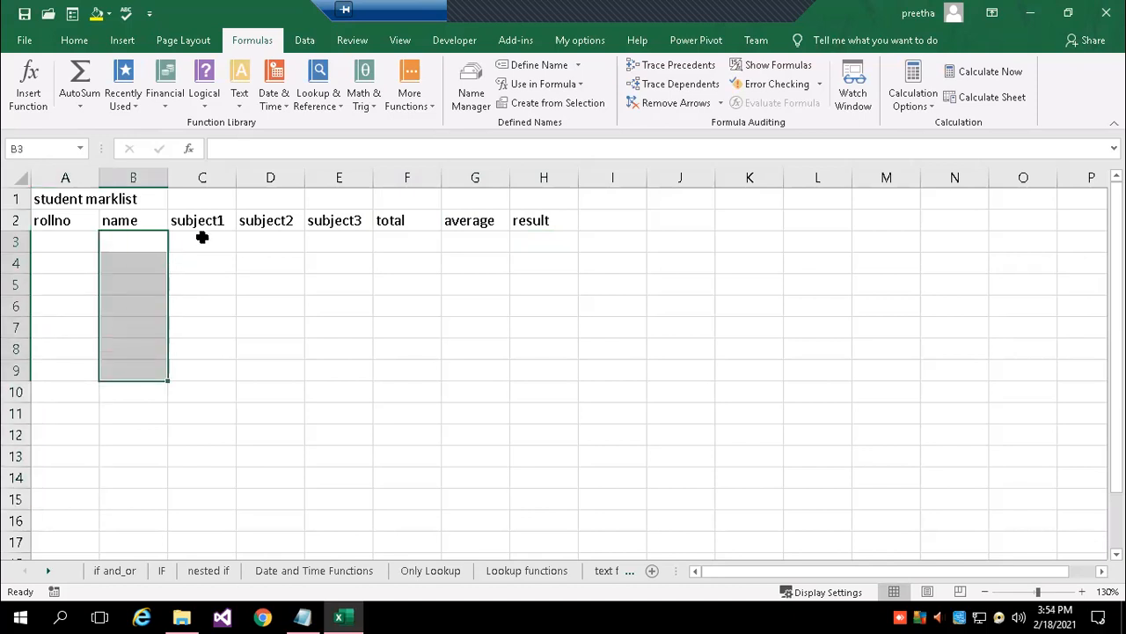
pyautogui.click(197, 237)
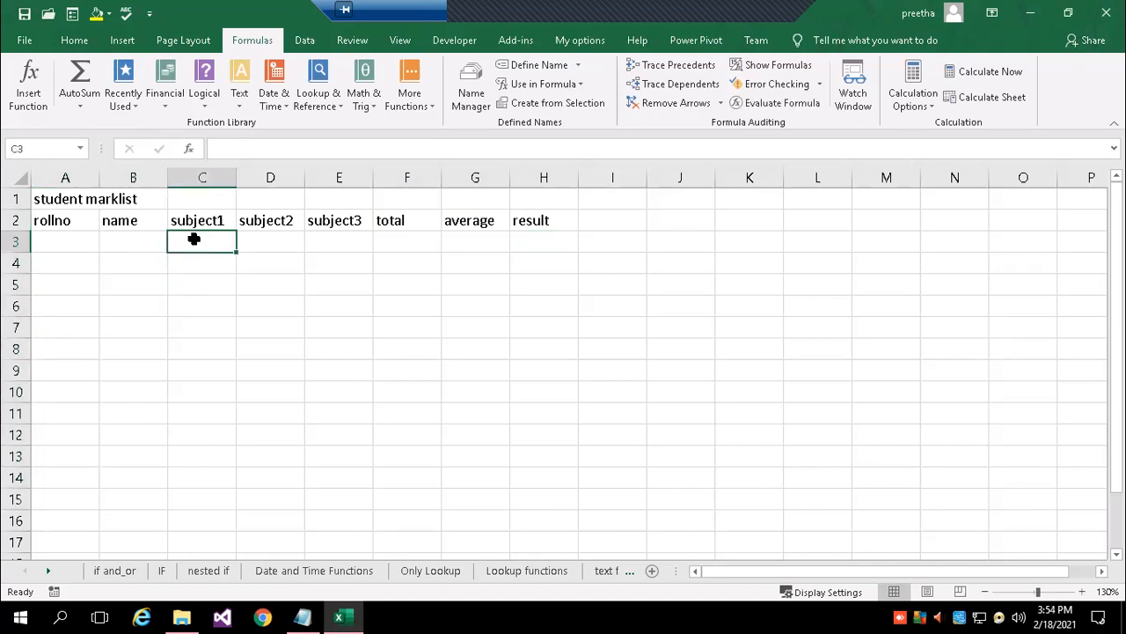
pyautogui.moveTo(188, 243); pyautogui.dragTo(382, 443)
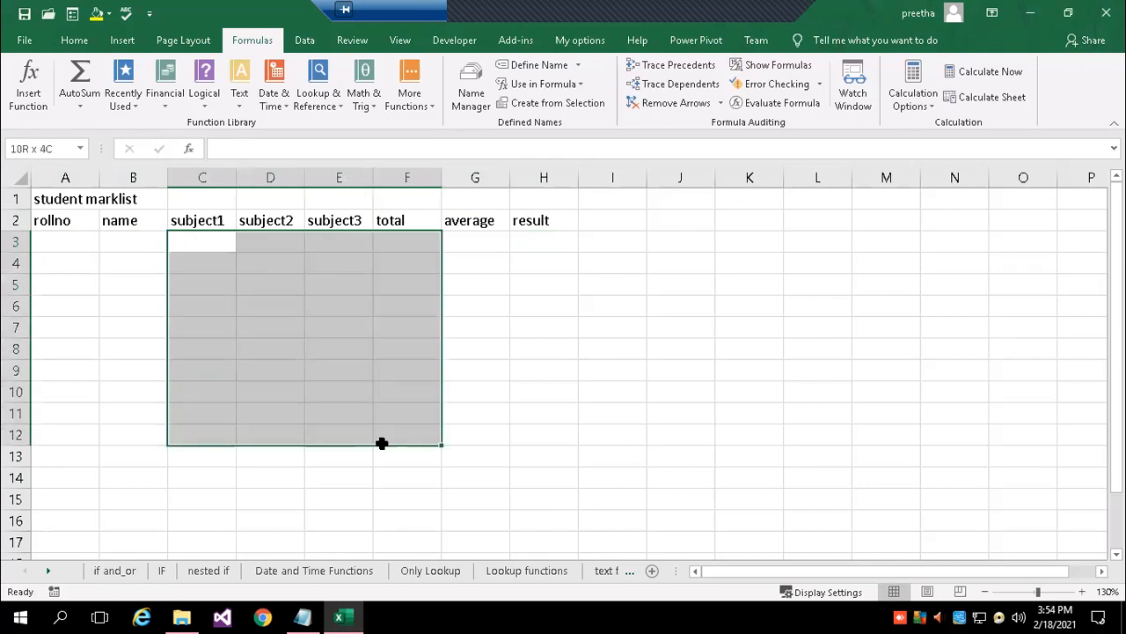
pyautogui.click(339, 420)
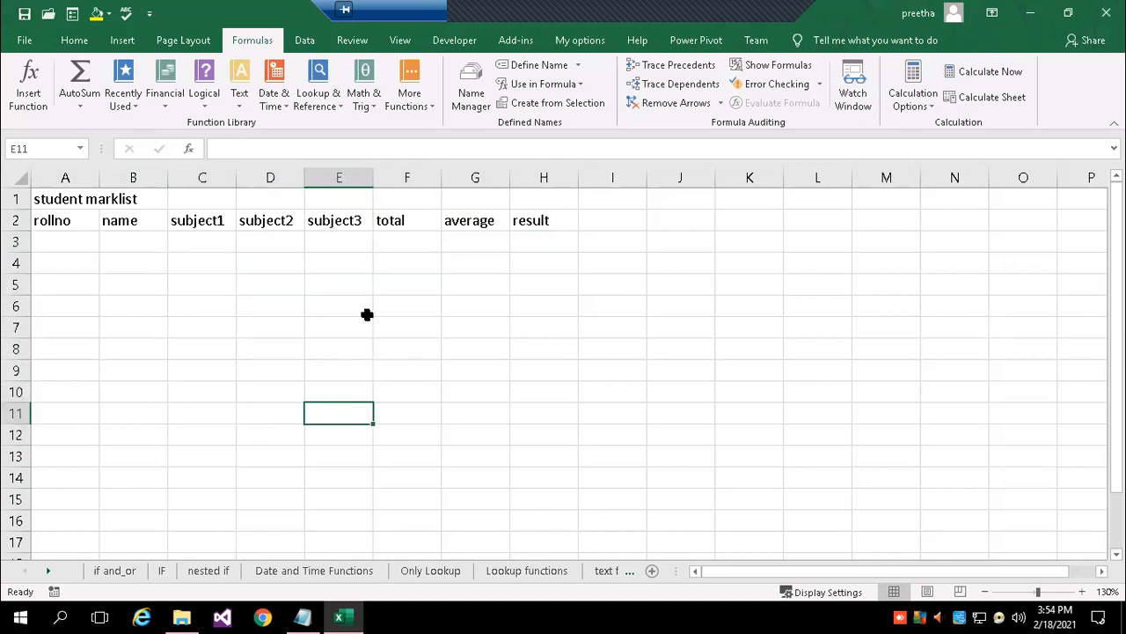
pyautogui.click(392, 242)
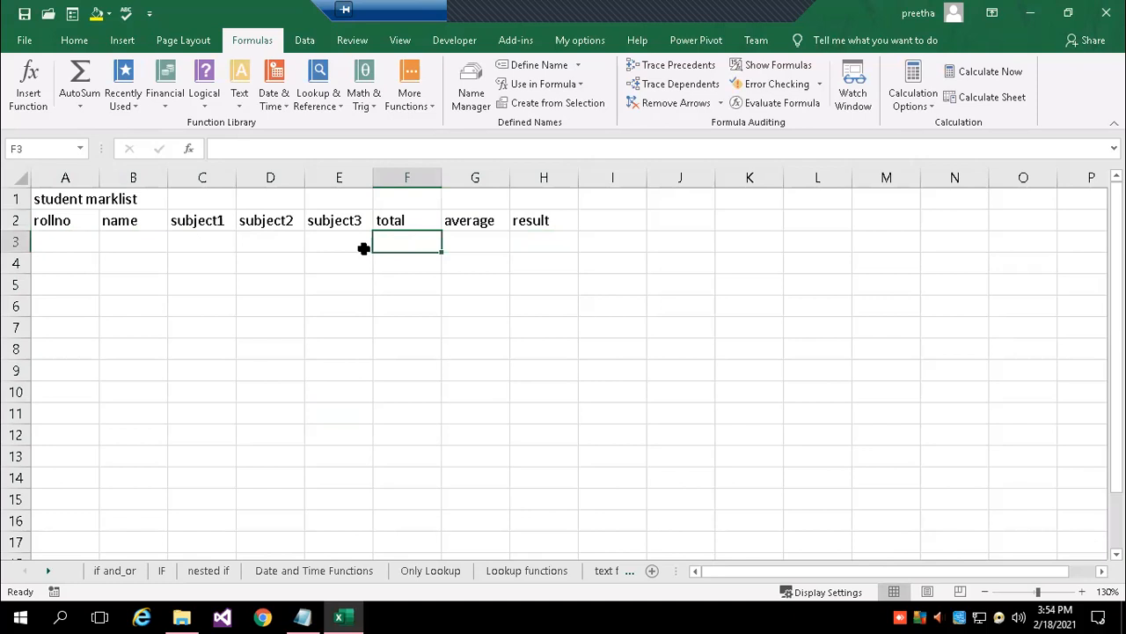
pyautogui.click(457, 241)
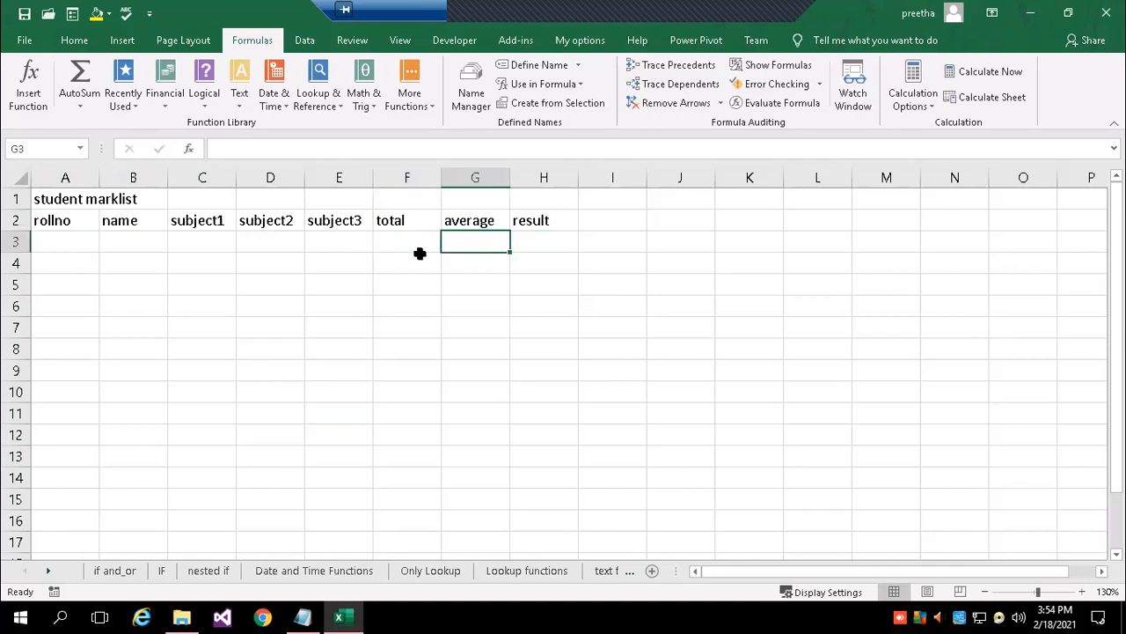
pyautogui.click(543, 245)
pyautogui.moveTo(545, 347); pyautogui.dragTo(539, 446)
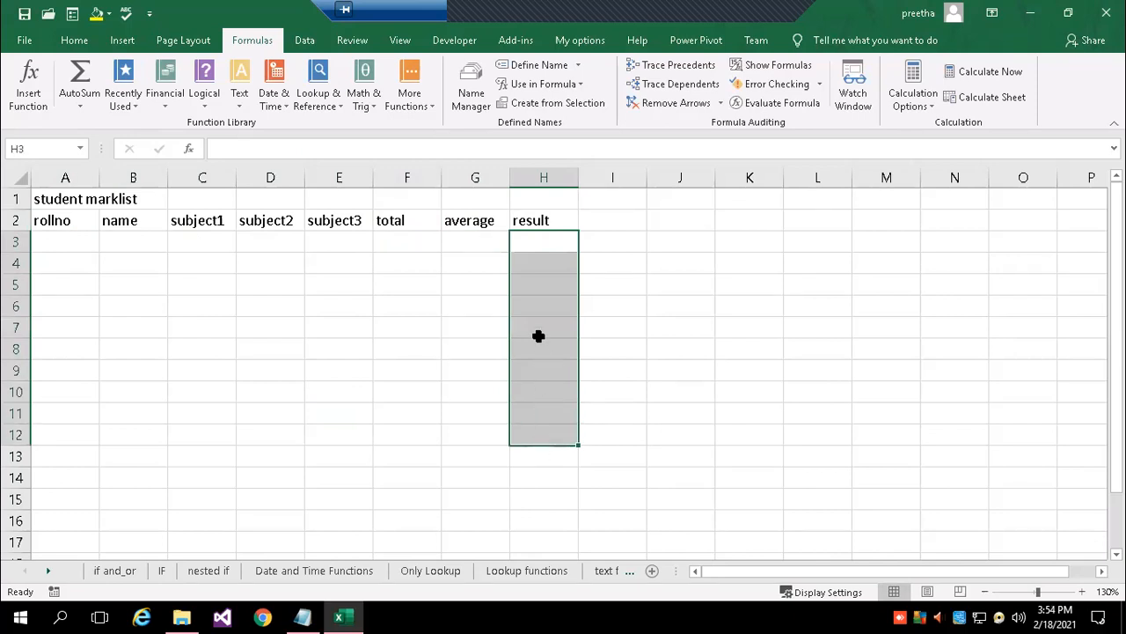
pyautogui.click(206, 246)
pyautogui.moveTo(213, 248); pyautogui.dragTo(332, 259)
pyautogui.click(545, 241)
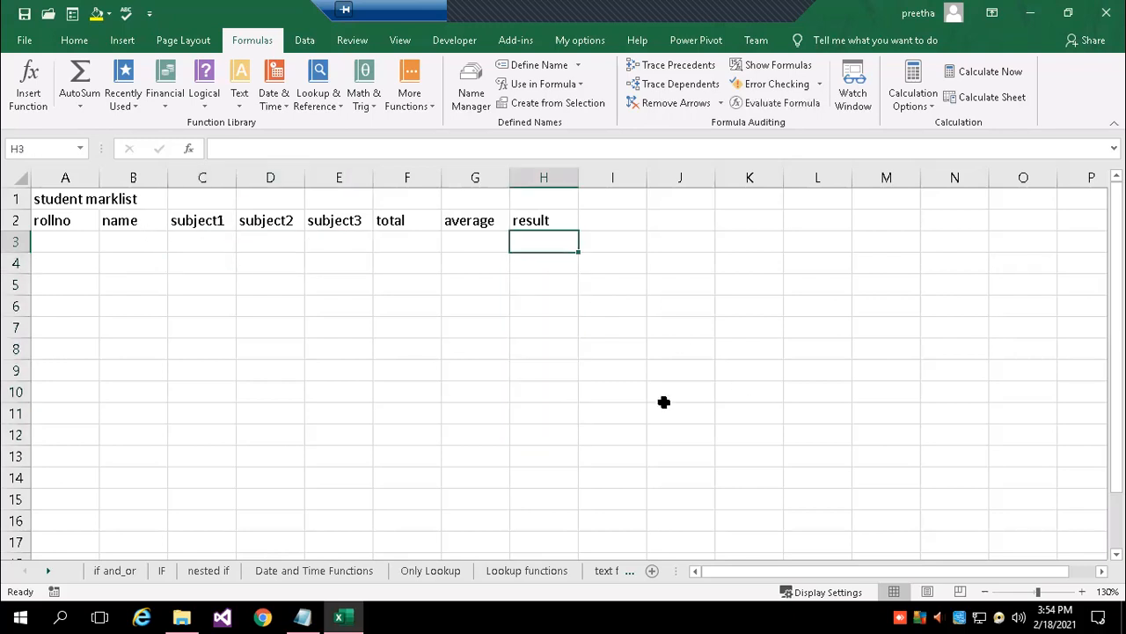
# Enter the pass condition "3 subjects marks should be >40" in H3 below the result heading.
pyautogui.write('3 subject')
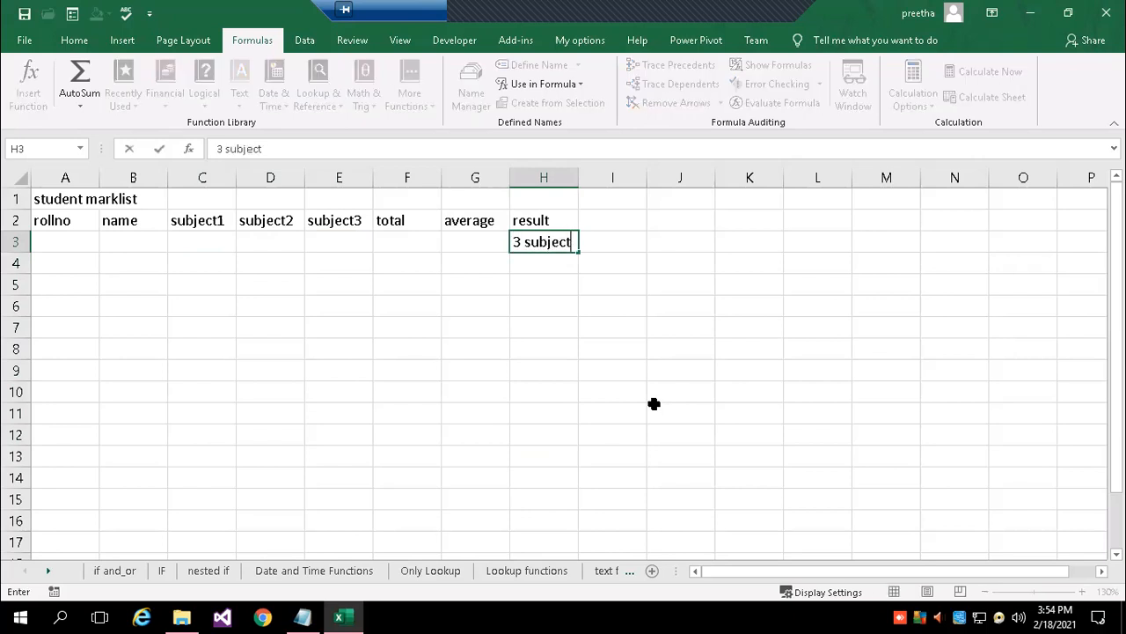
pyautogui.write('s marks are')
pyautogui.press('BackSpace')
pyautogui.press('BackSpace')
pyautogui.press('BackSpace')
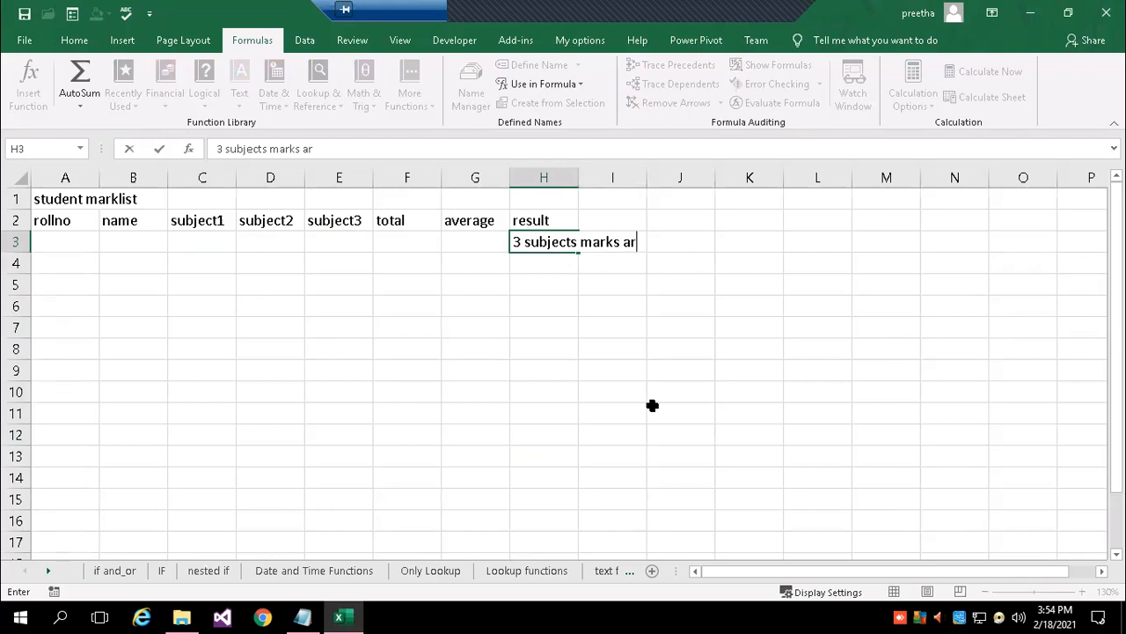
pyautogui.write('shoub')
pyautogui.click(652, 406)
pyautogui.write('e be')
pyautogui.press('BackSpace')
pyautogui.press('BackSpace')
pyautogui.press('BackSpace')
pyautogui.press('BackSpace')
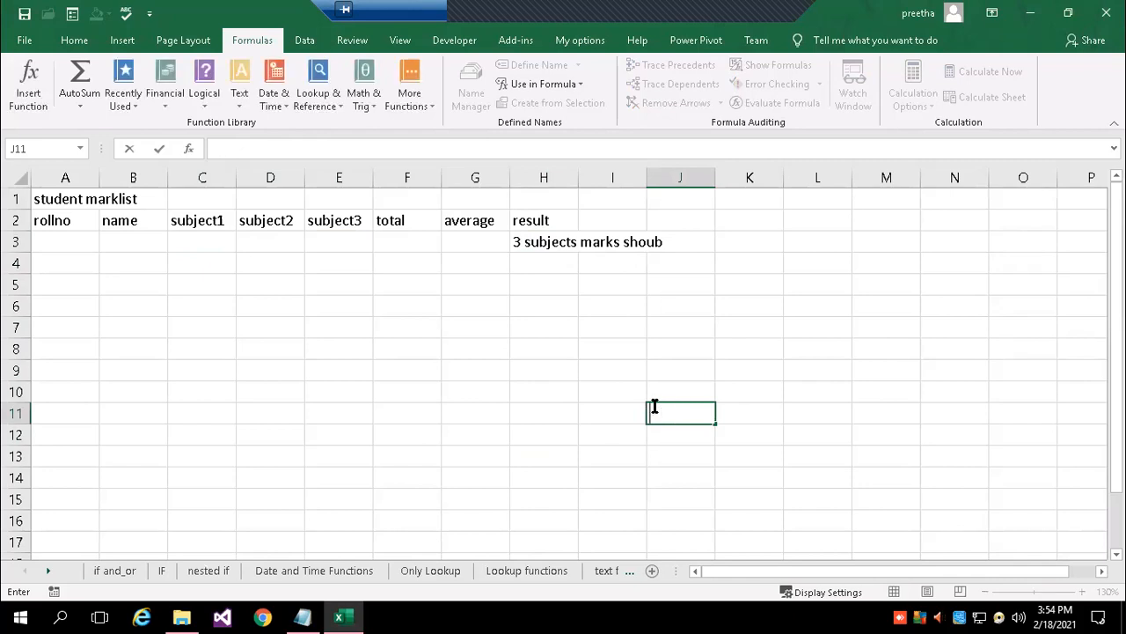
pyautogui.click(532, 243)
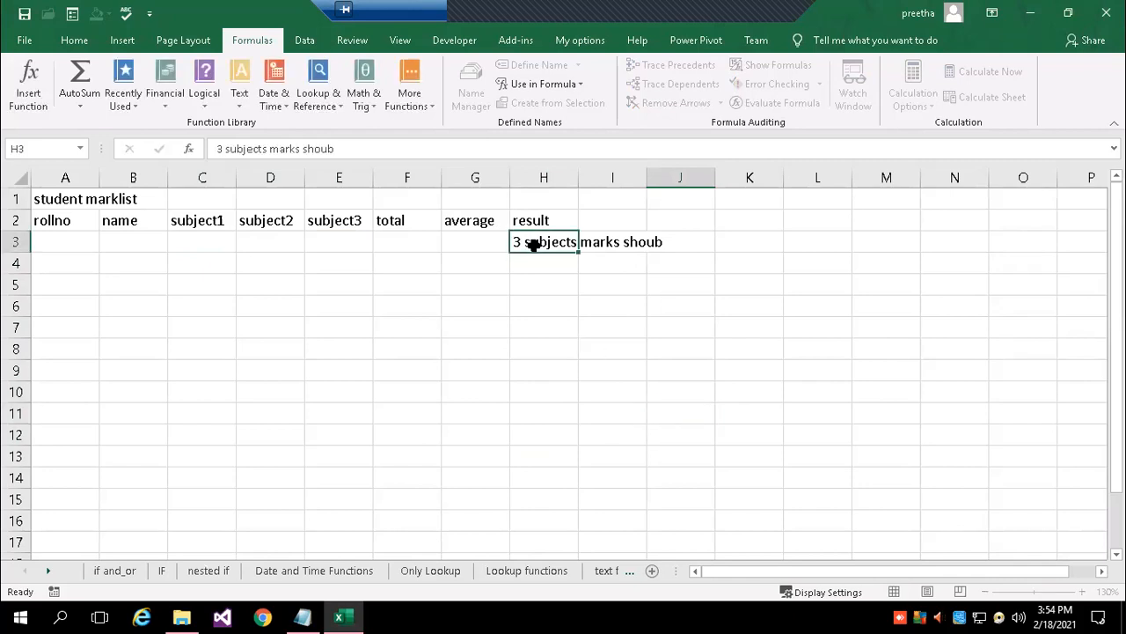
pyautogui.click(348, 145)
pyautogui.press('BackSpace')
pyautogui.write('ld be >40')
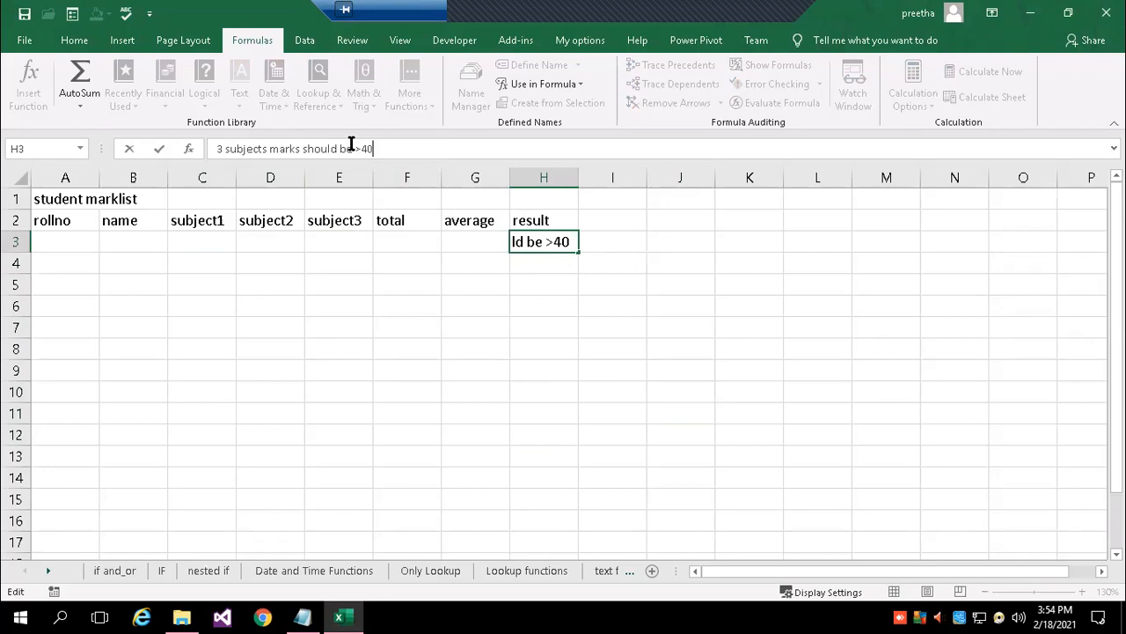
pyautogui.press('Return')
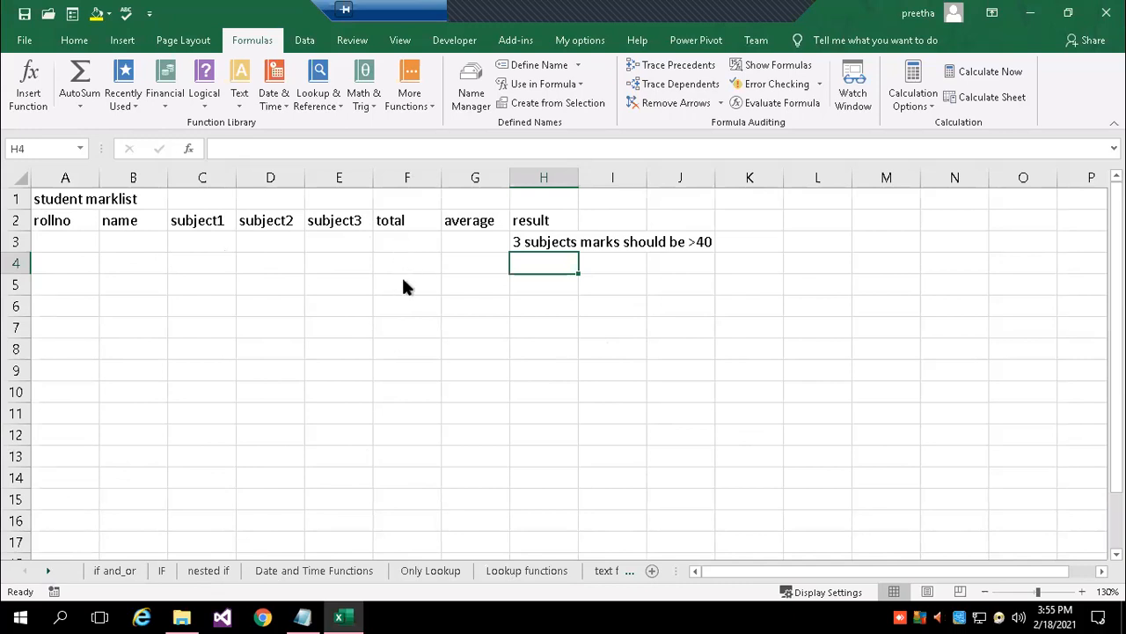
# Enter the first student's record in A3:E3 with rollno 1, the student's name, and subject marks 45, 67 and 56.
pyautogui.click(50, 243)
pyautogui.write('1')
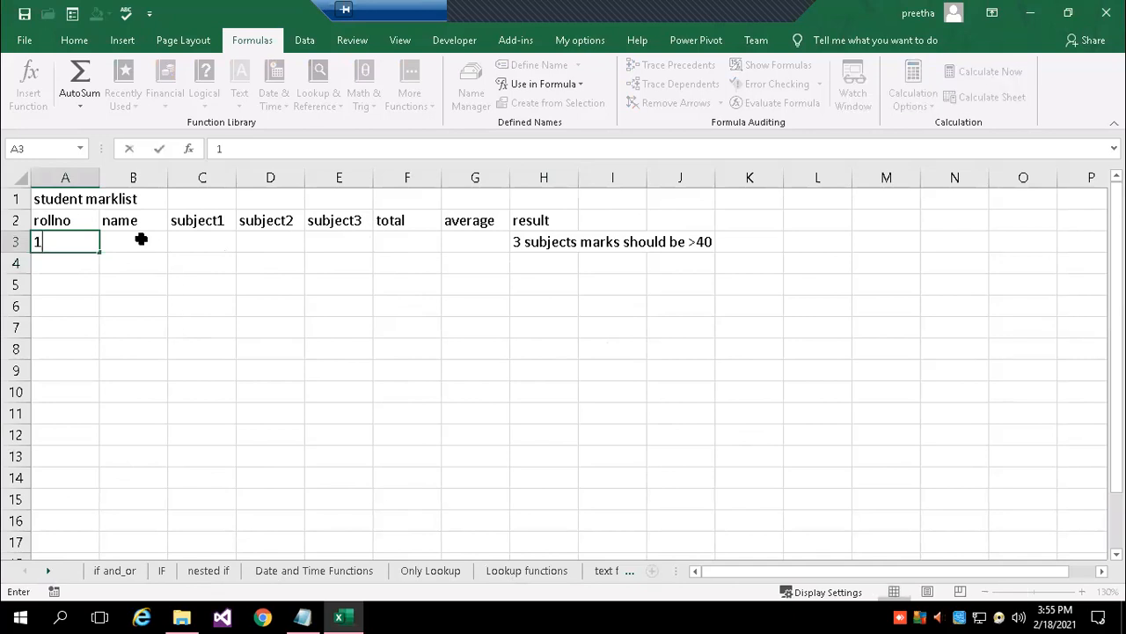
pyautogui.press('Tab')
pyautogui.write('ram')
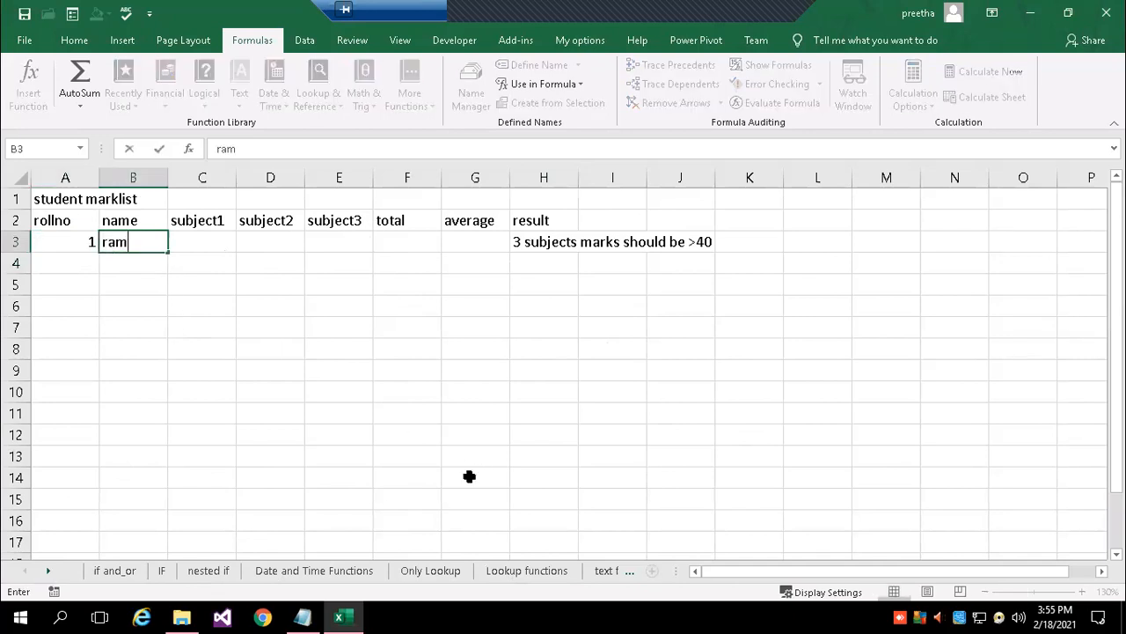
pyautogui.press('Tab')
pyautogui.write('45')
pyautogui.press('Tab')
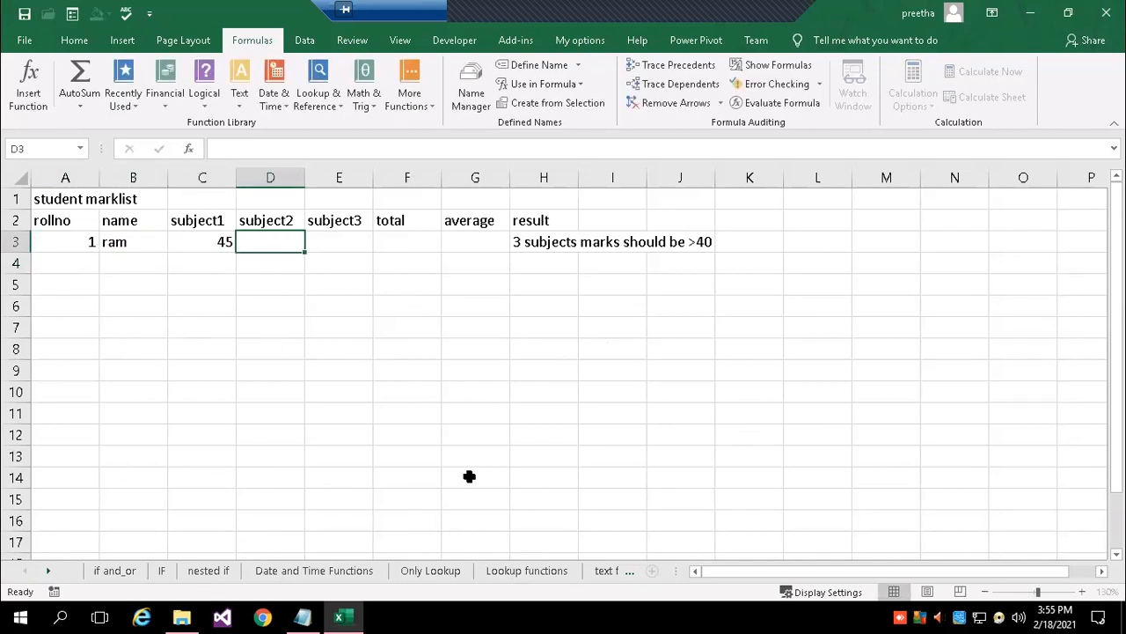
pyautogui.write('67')
pyautogui.press('Tab')
pyautogui.write('56')
pyautogui.press('Tab')
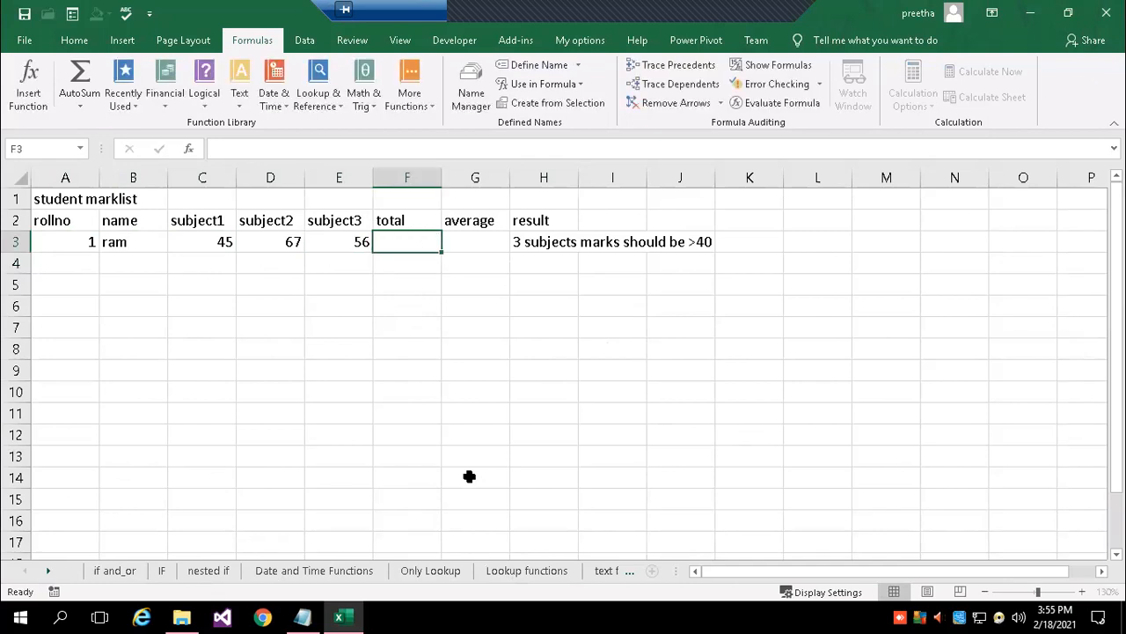